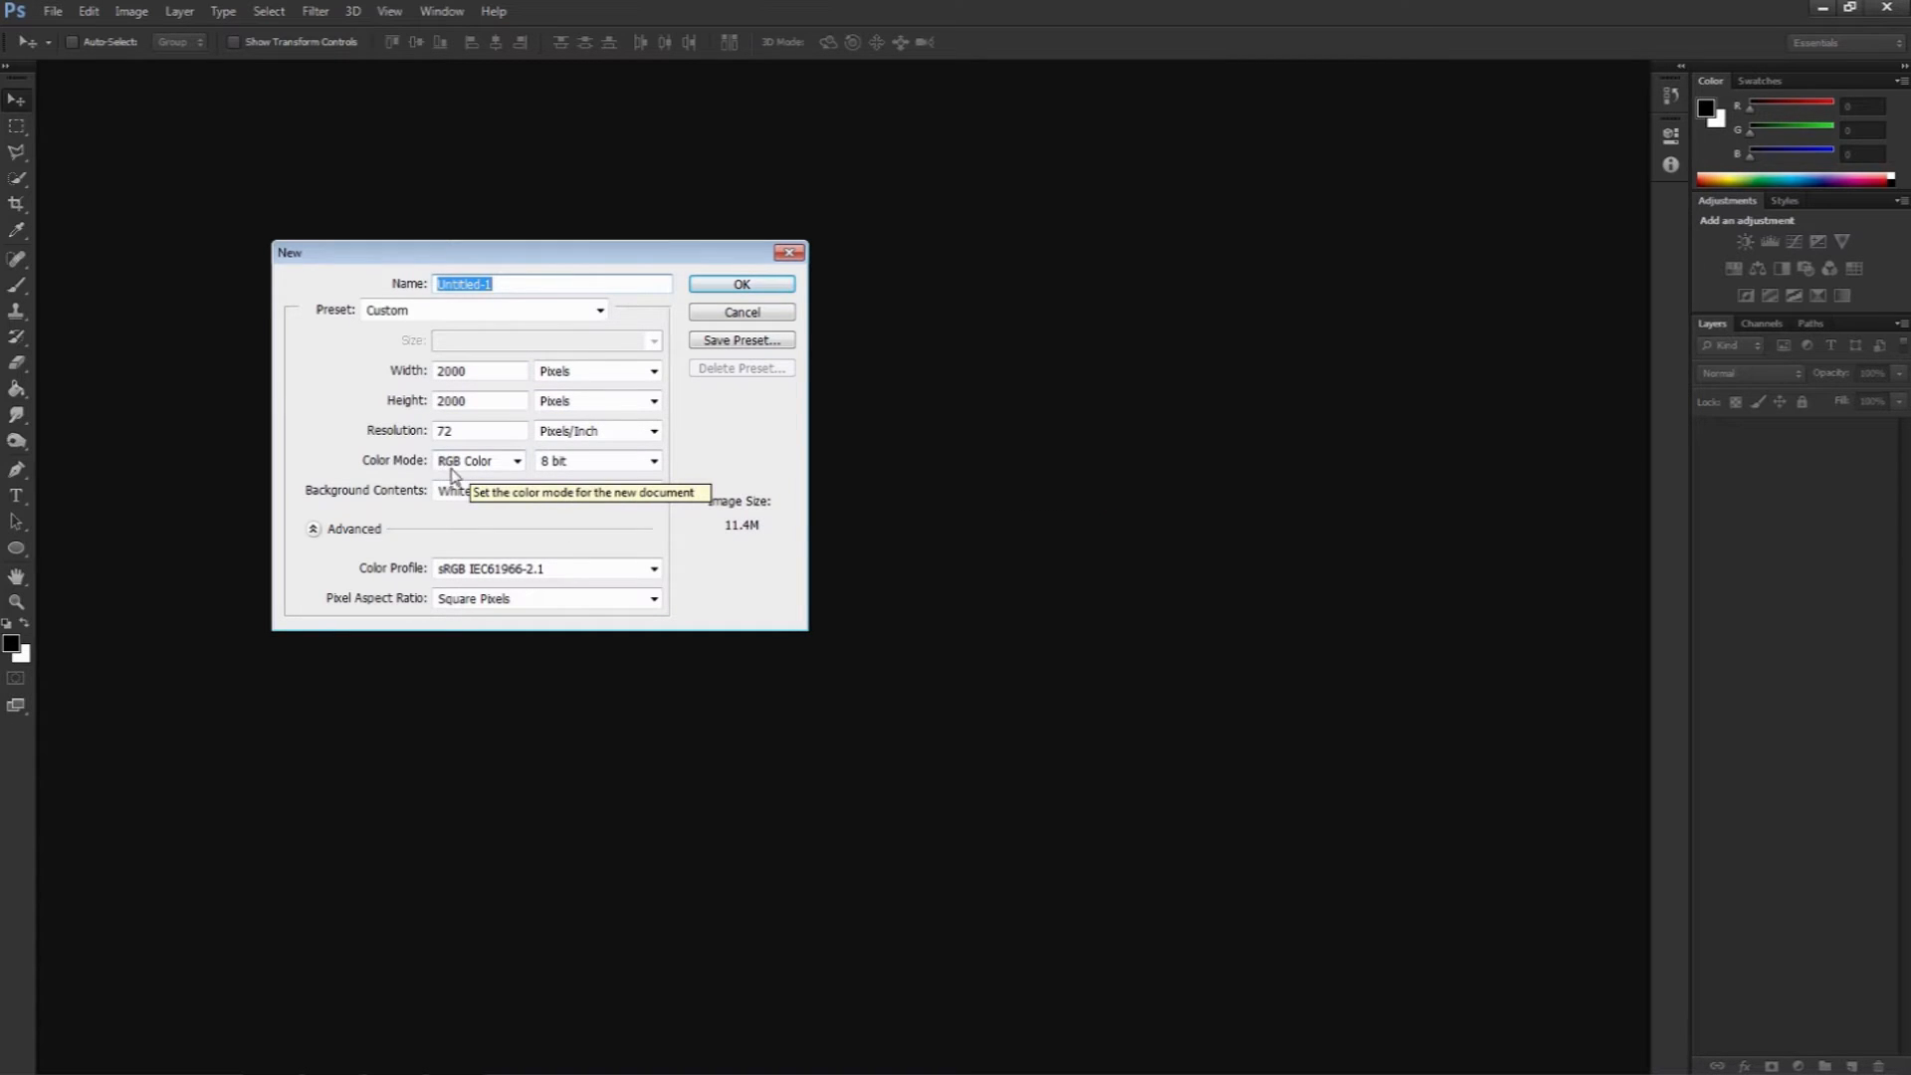
Step: Create a 2000 × 2000 px, 72 ppi RGB document and fill its background with black using the Paint Bucket
left_click(712, 286)
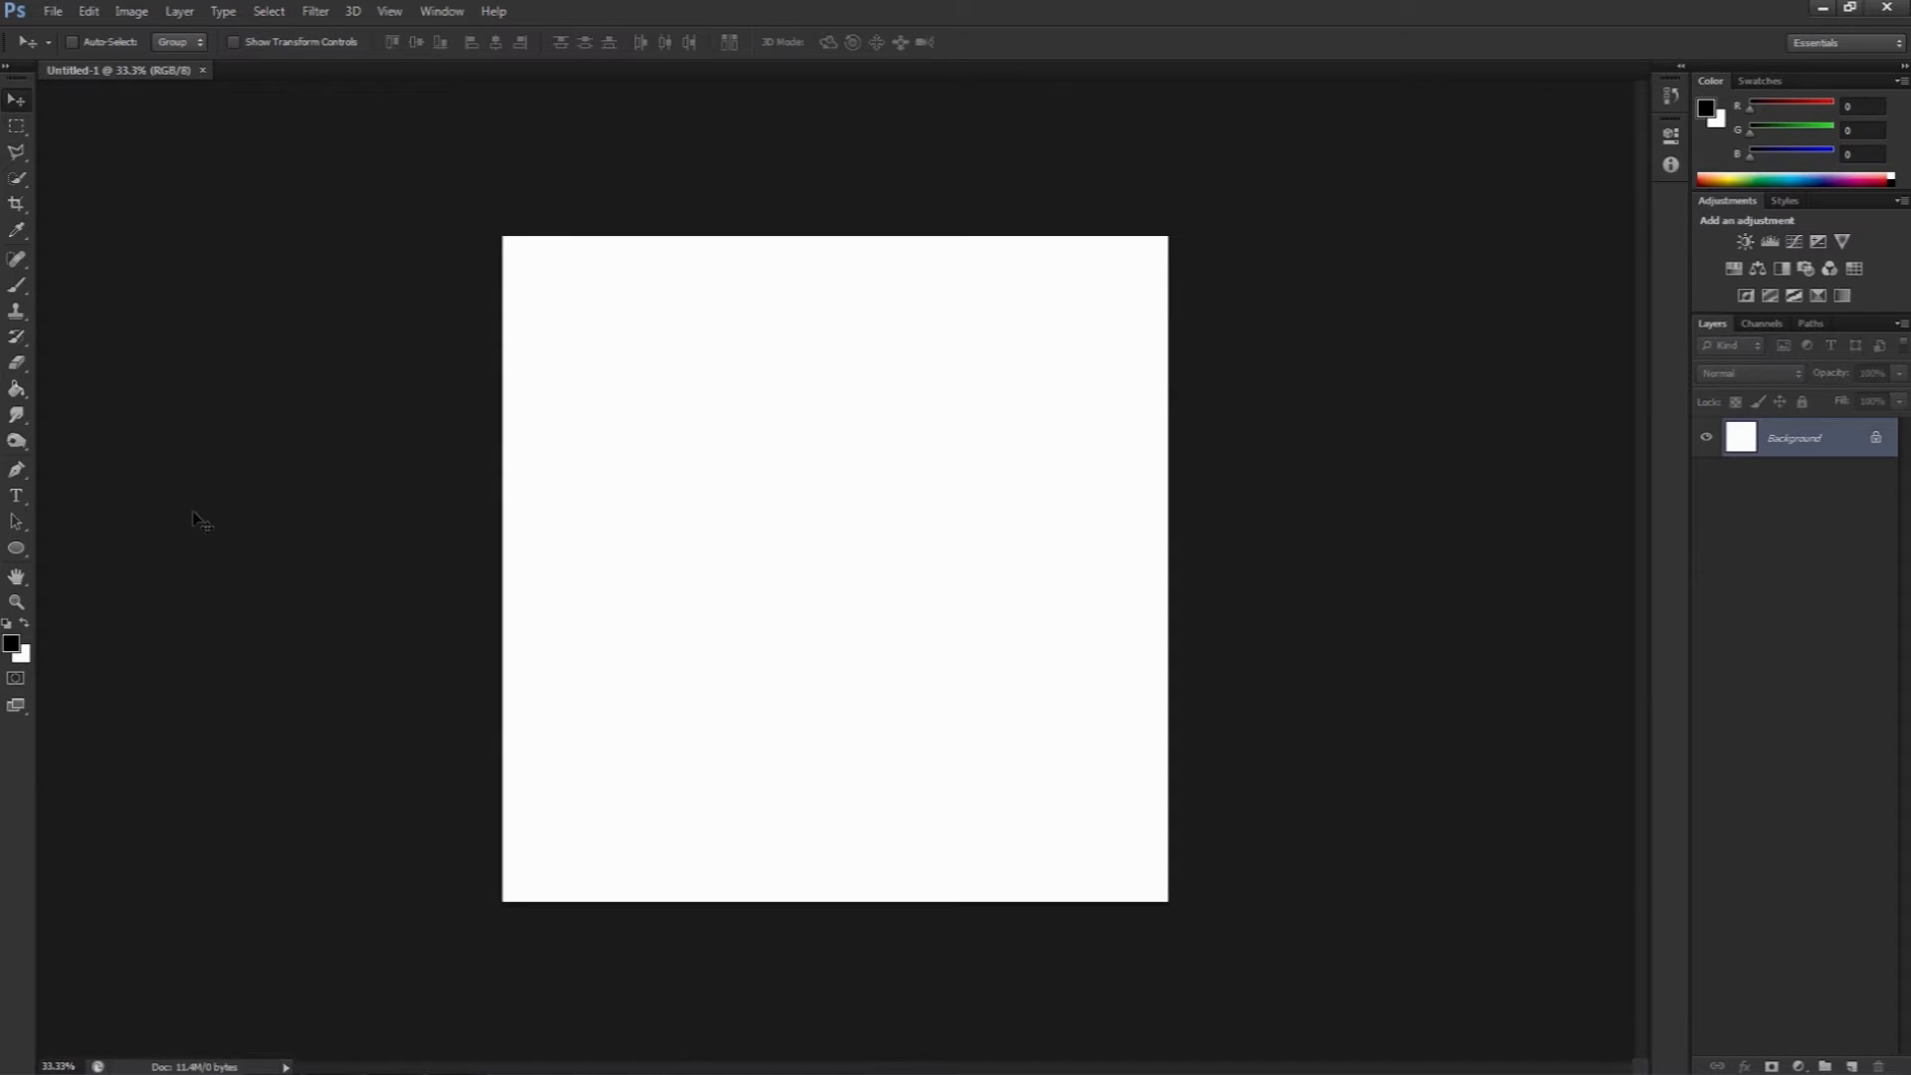
left_click(15, 647)
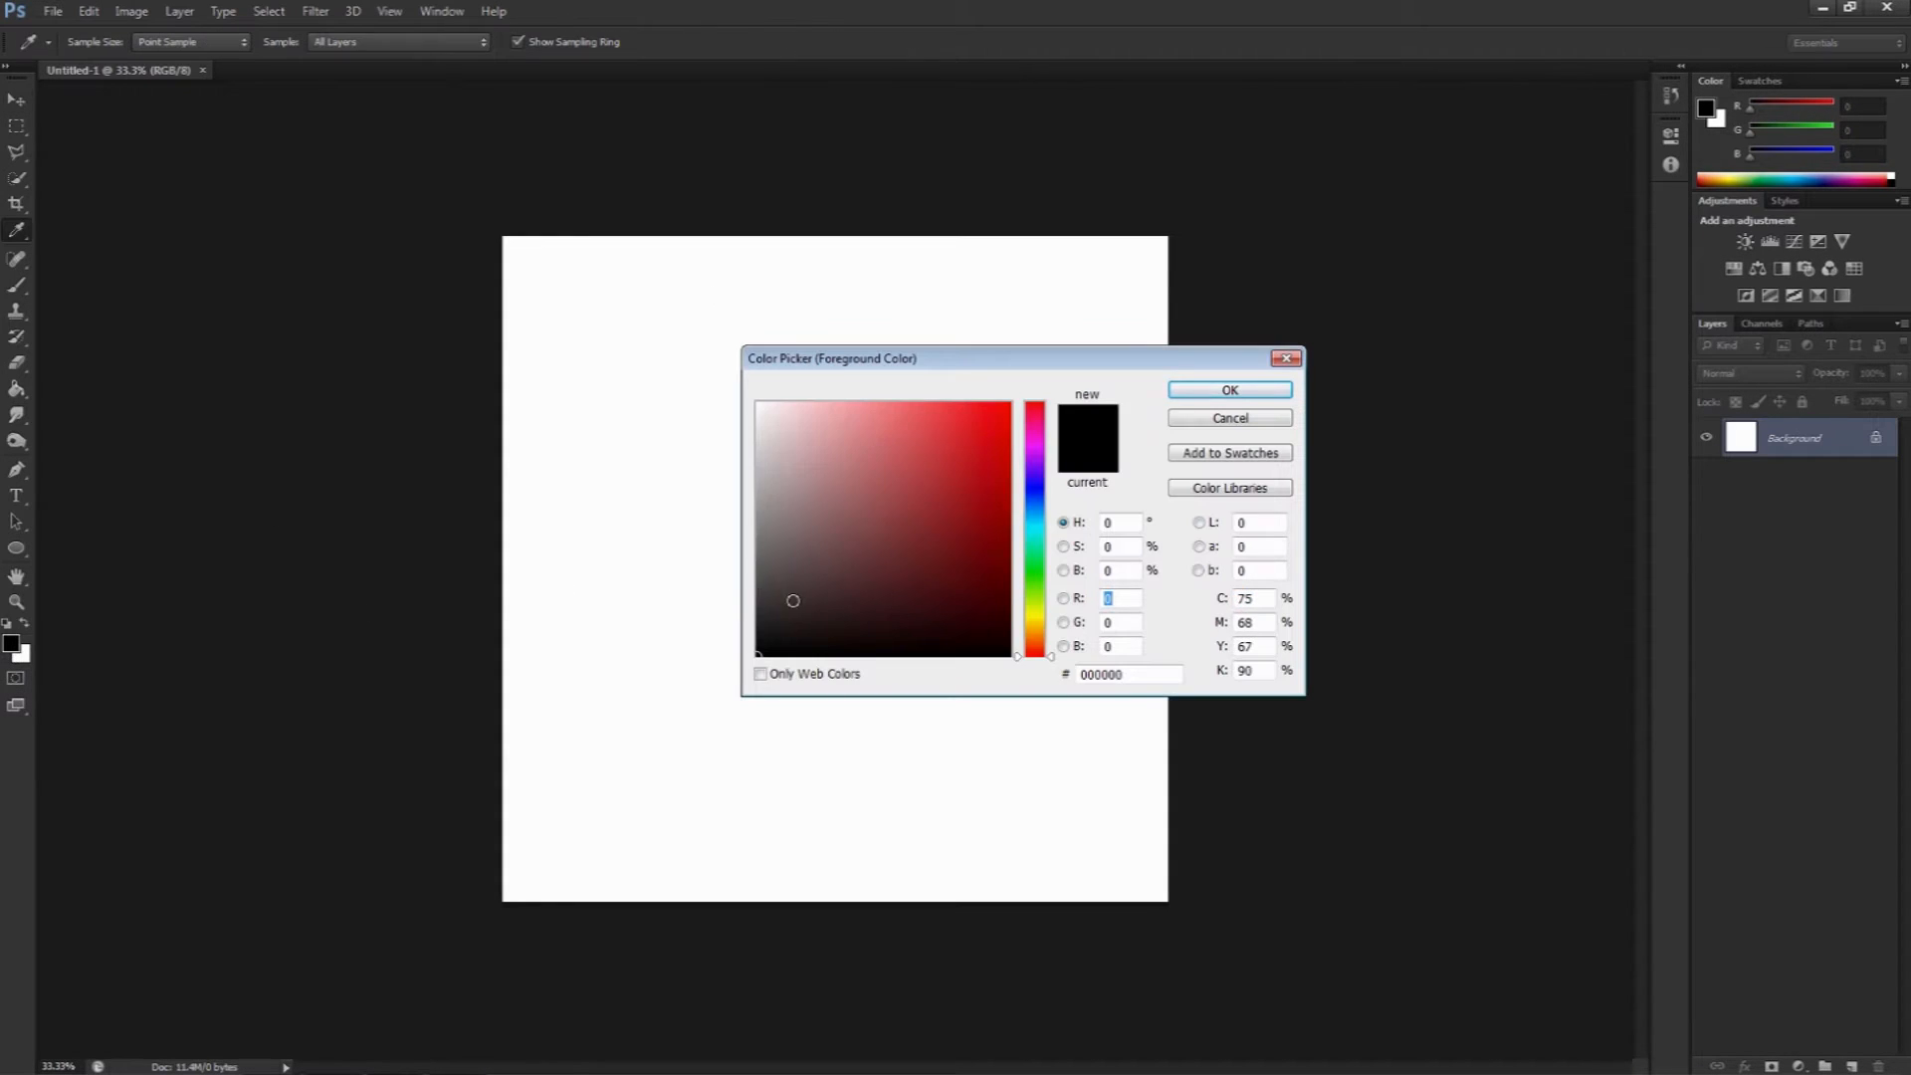
left_click(1230, 392)
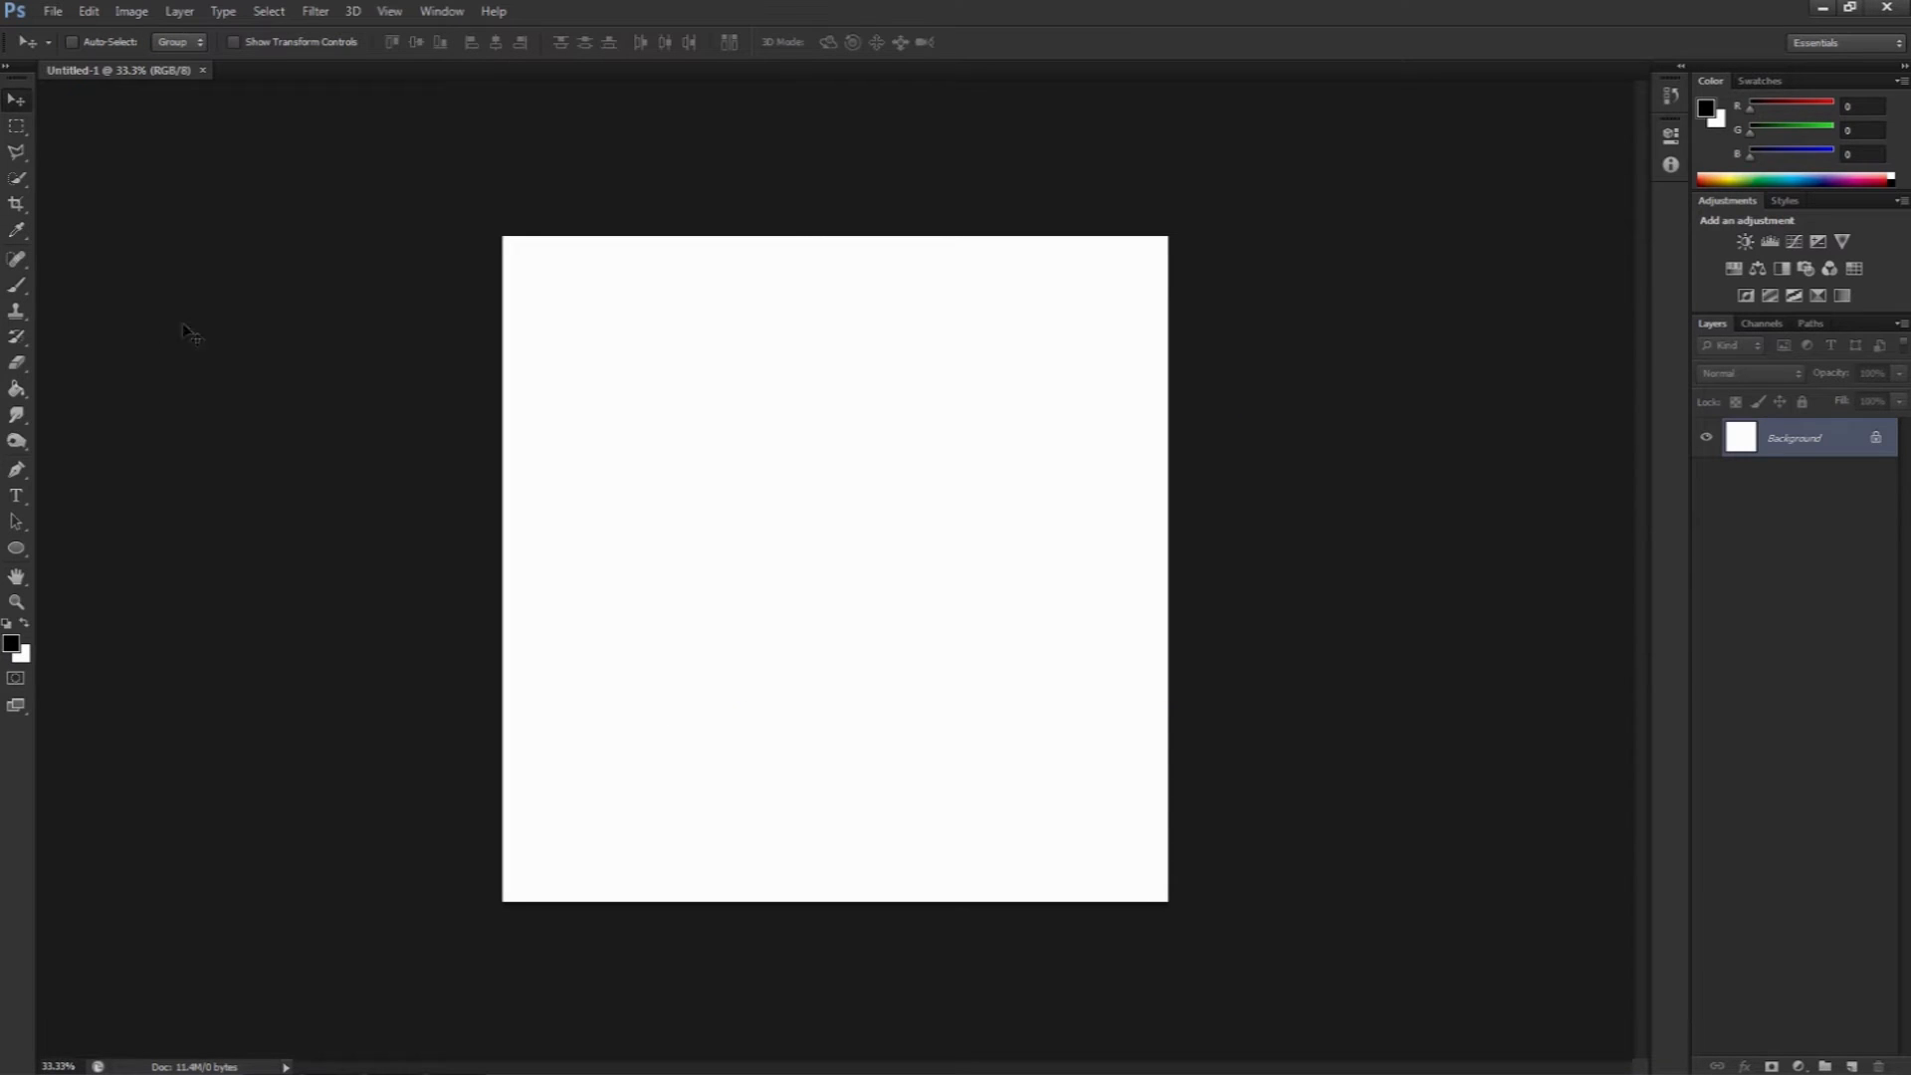
left_click(18, 390)
left_click(791, 461)
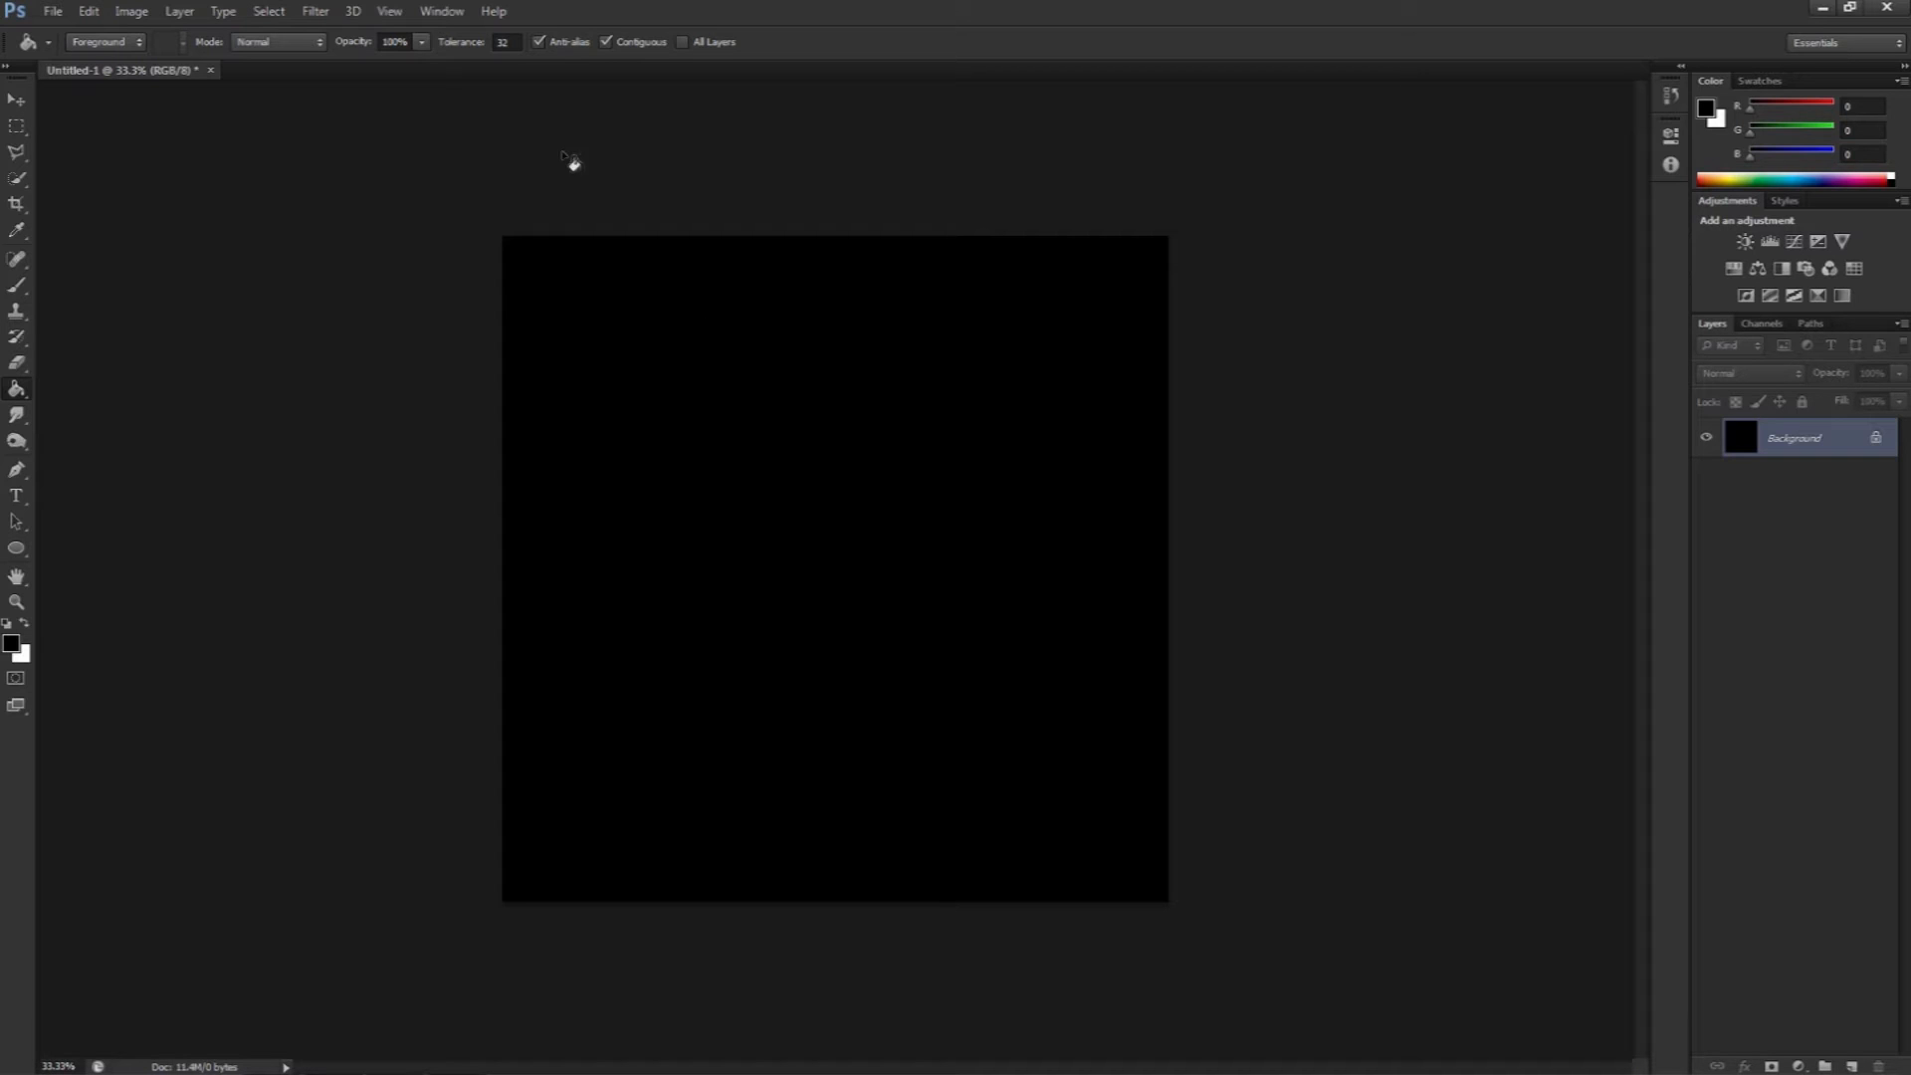
left_click(389, 11)
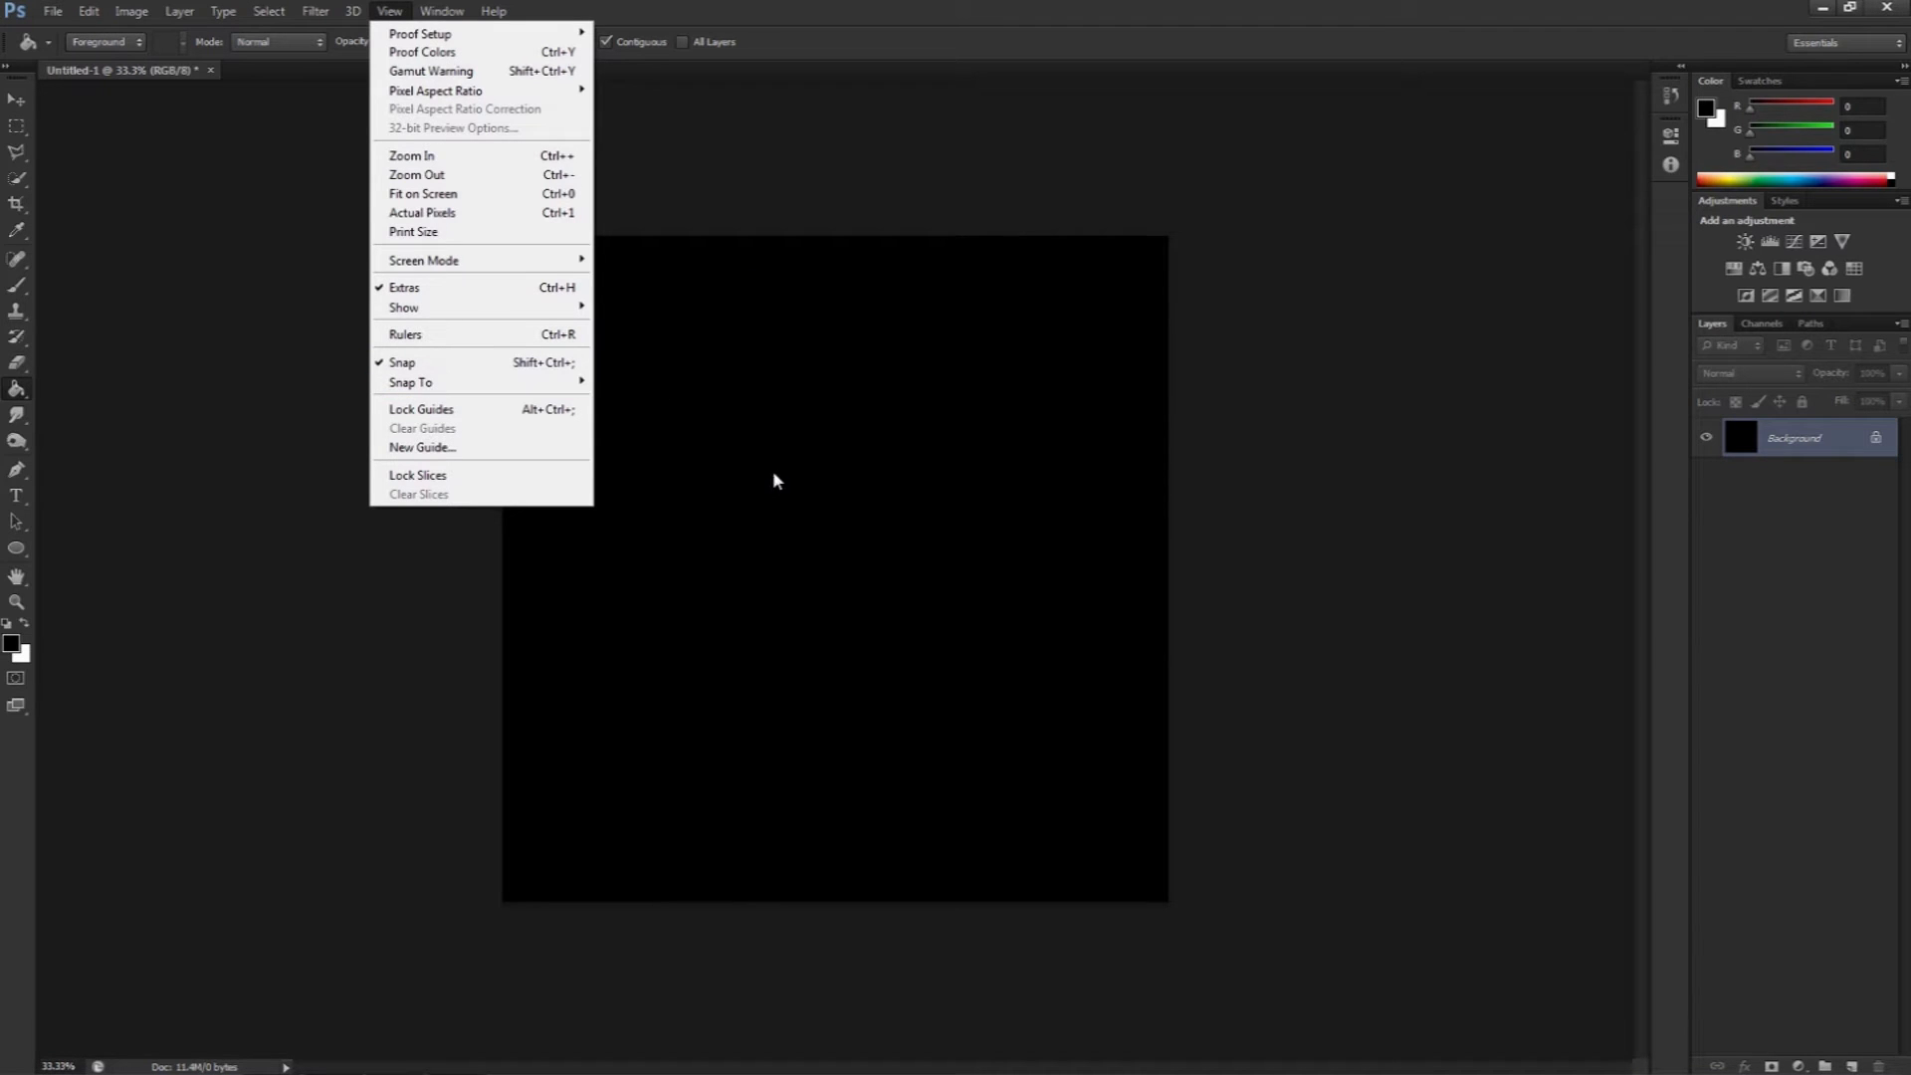
left_click(760, 497)
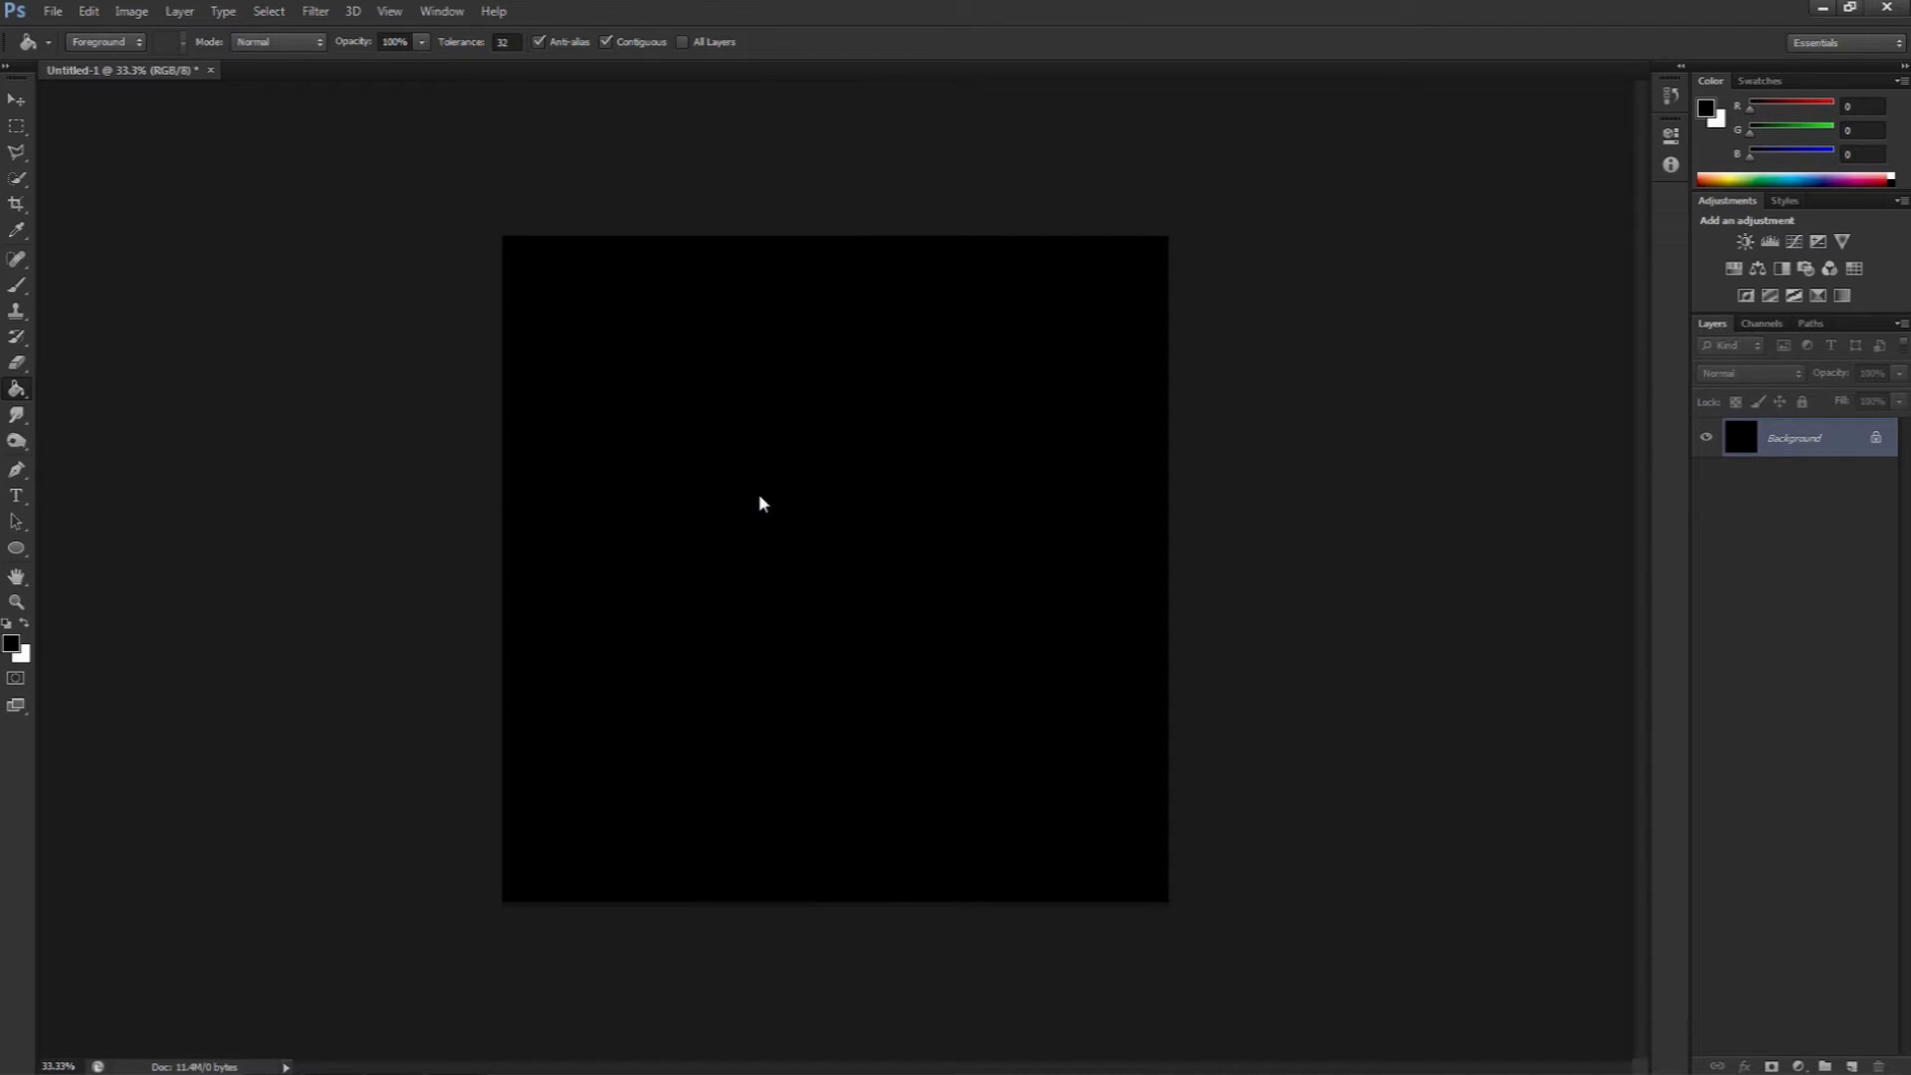
Step: Choose the Ellipse tool and set it to no fill, a white stroke and a 10.73 pt stroke width
left_click(17, 549)
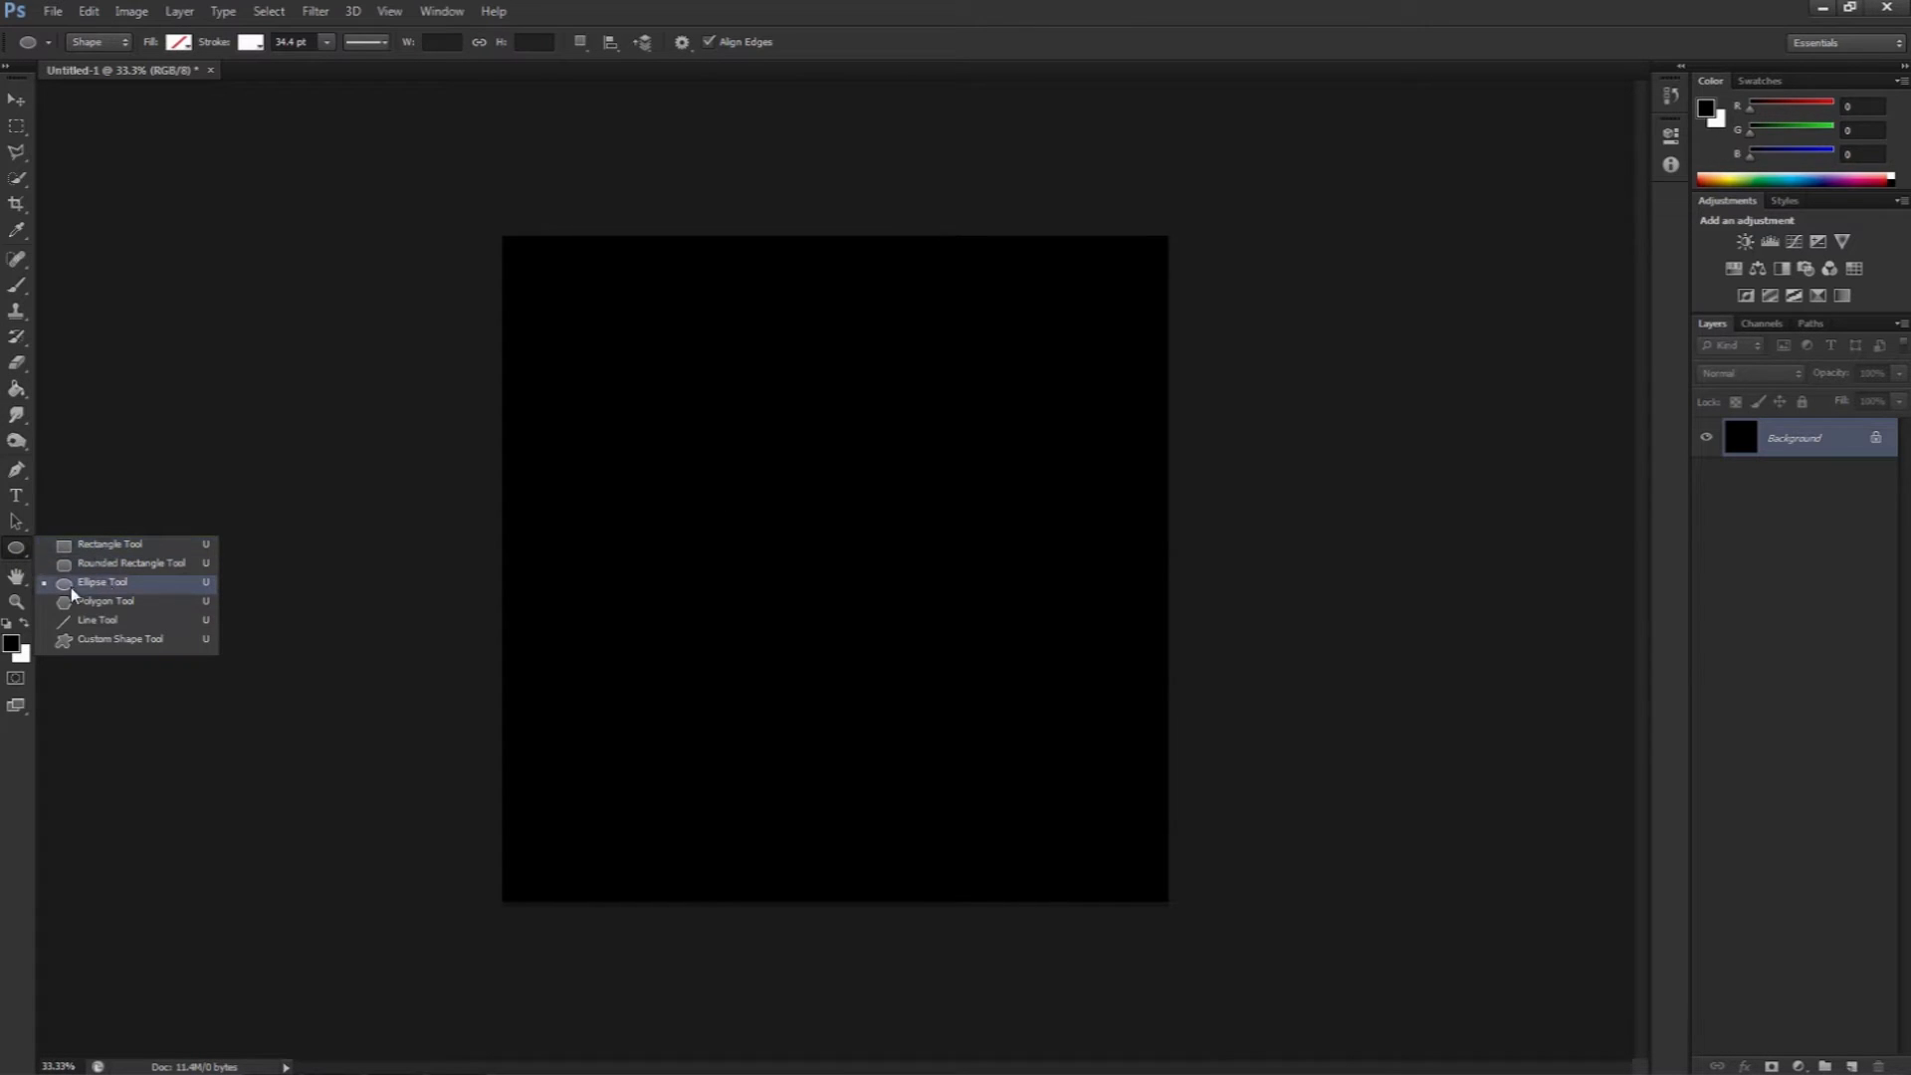
left_click(98, 586)
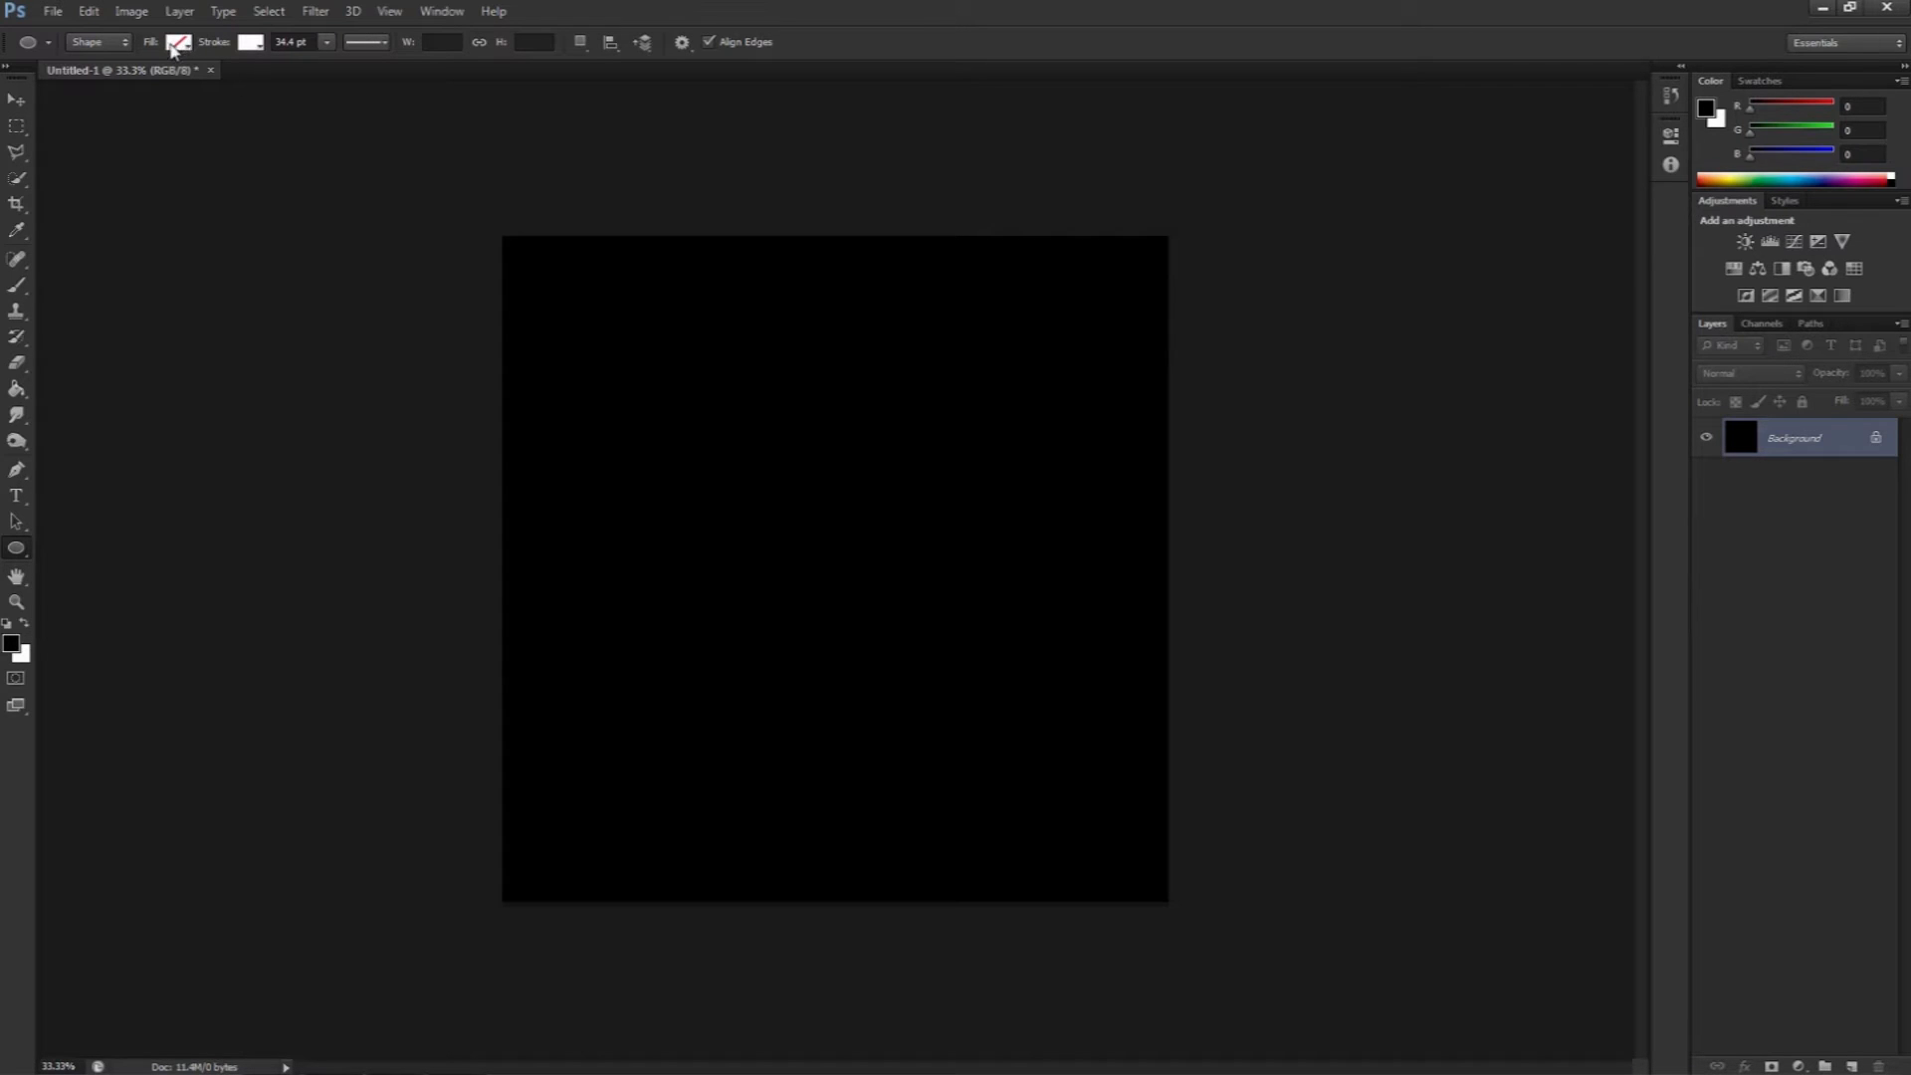
left_click(184, 47)
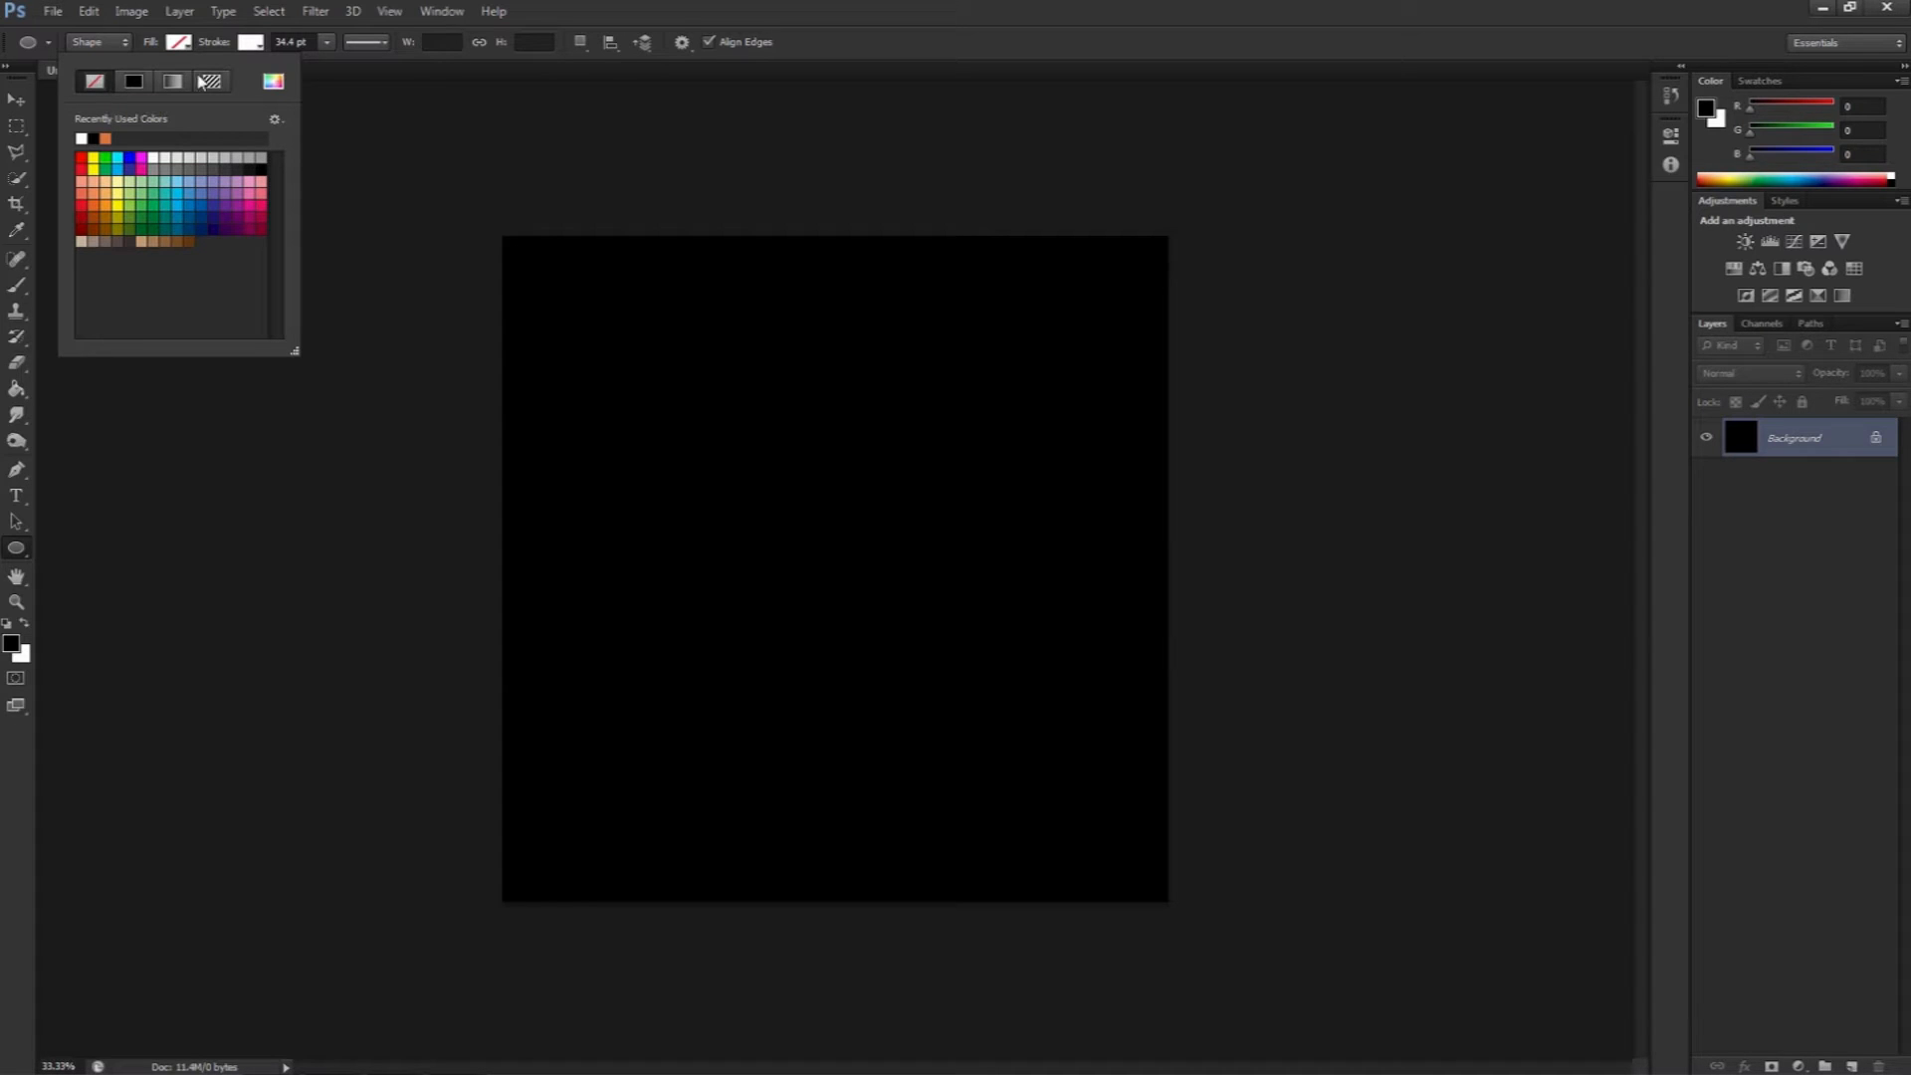
left_click(250, 43)
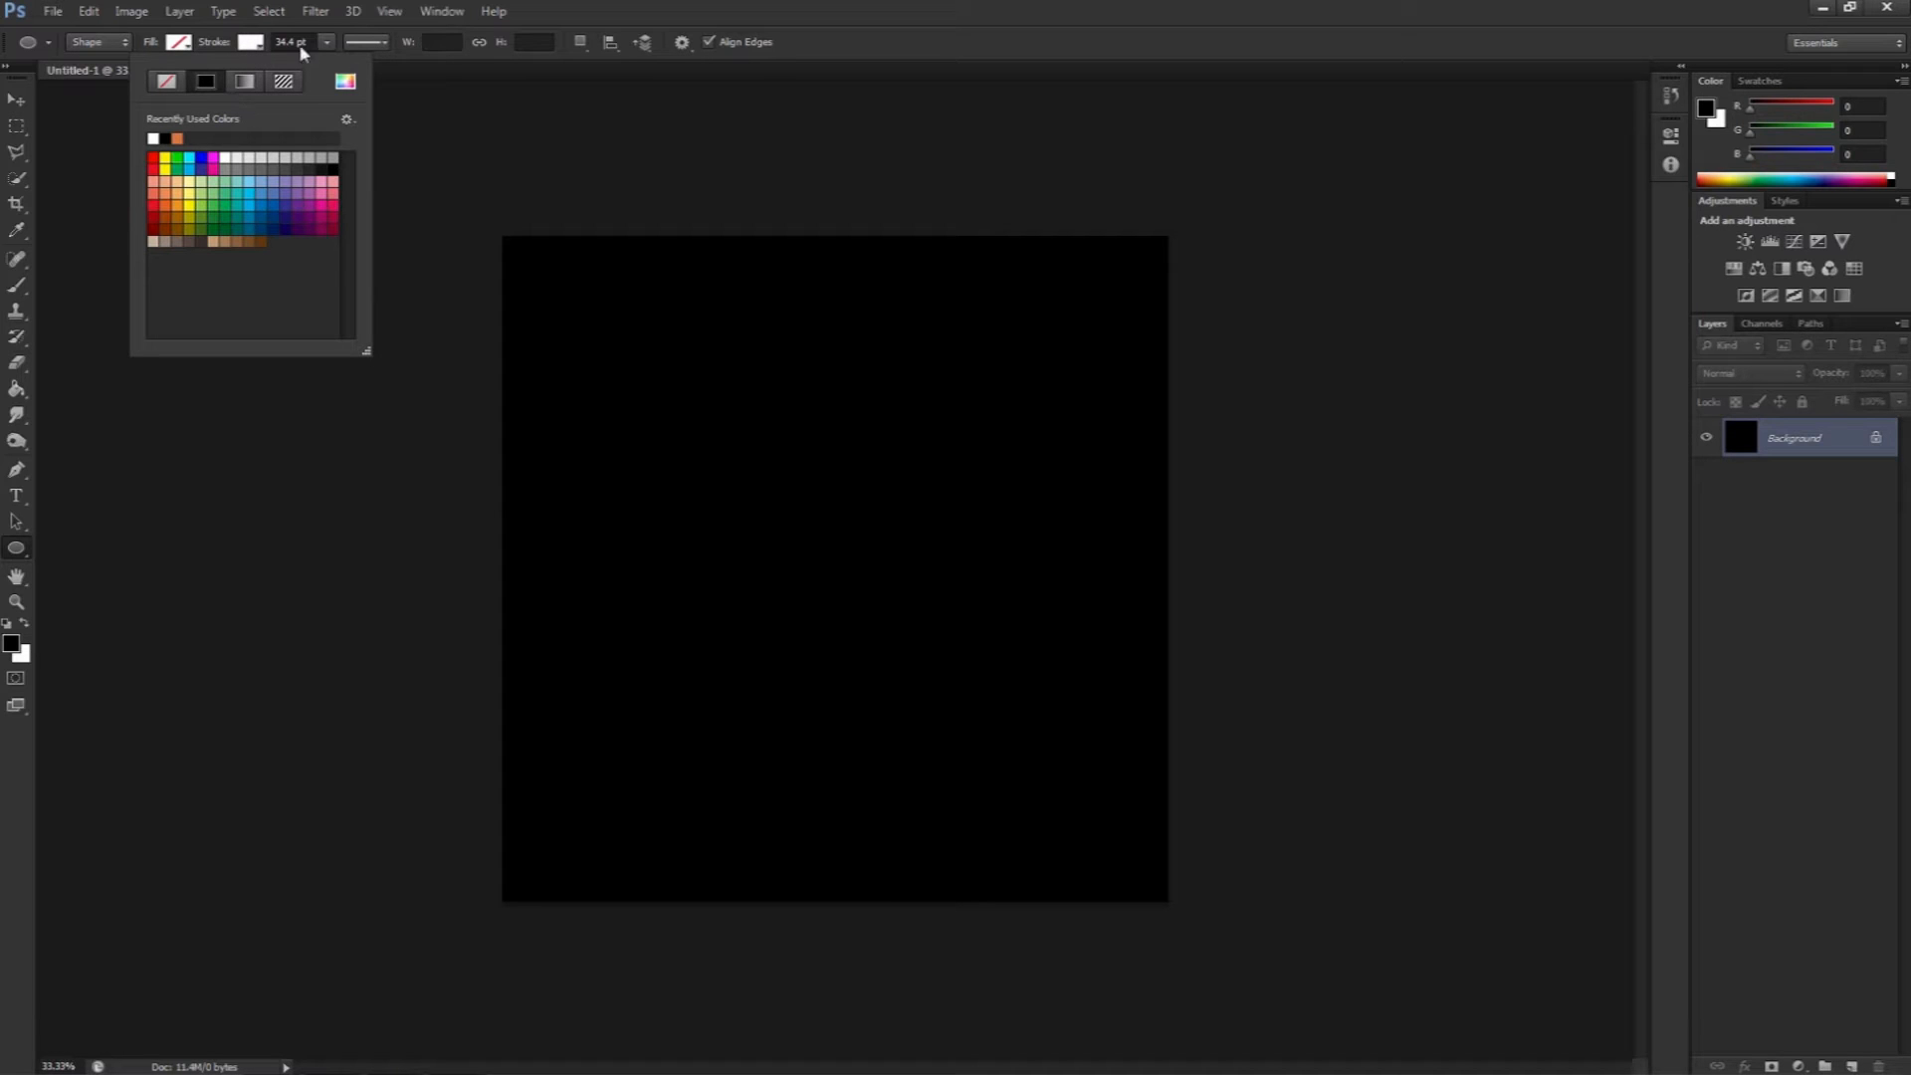
left_click(326, 42)
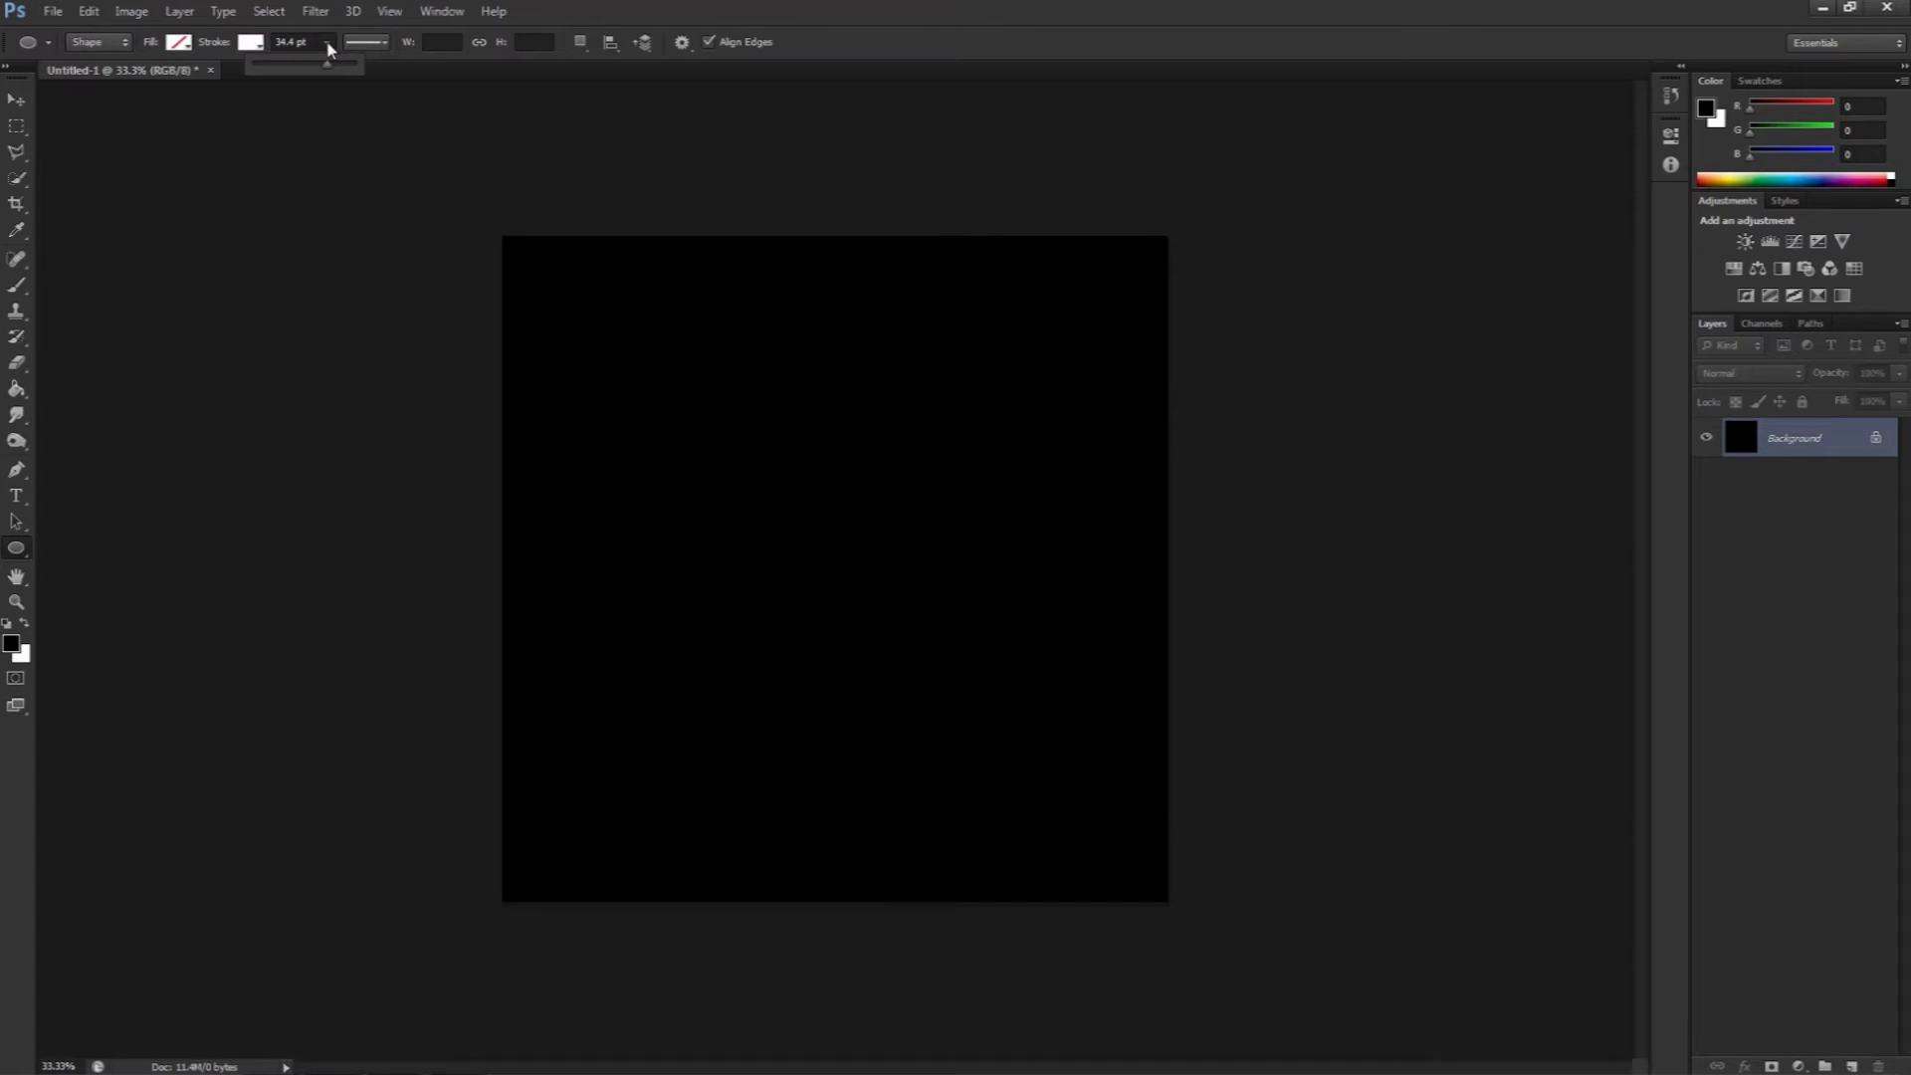
left_click_drag(328, 66, 293, 77)
left_click(377, 44)
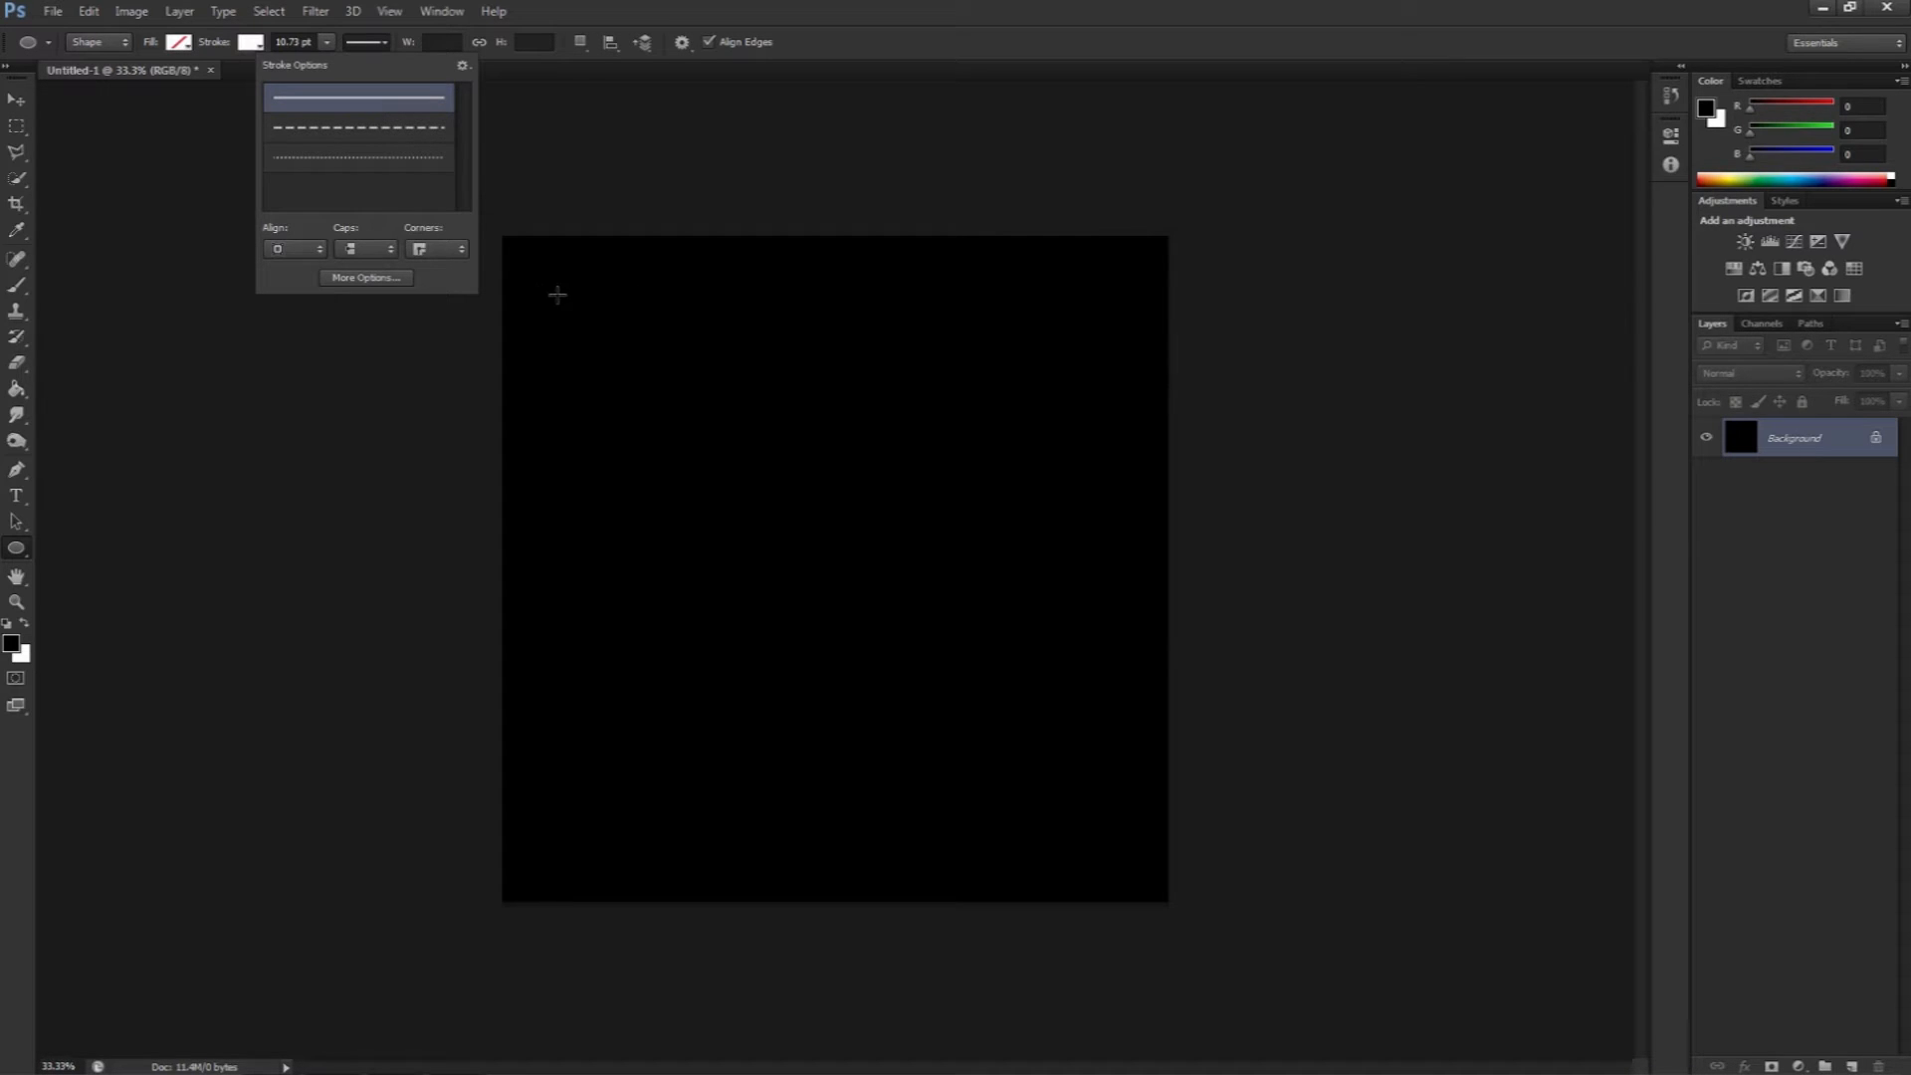
Step: Draw a circle about 1726 px across and move it to the centre of the canvas
mouse_move(557, 294)
left_mouse_down()
mouse_move(739, 517)
mouse_move(1157, 868)
left_mouse_up()
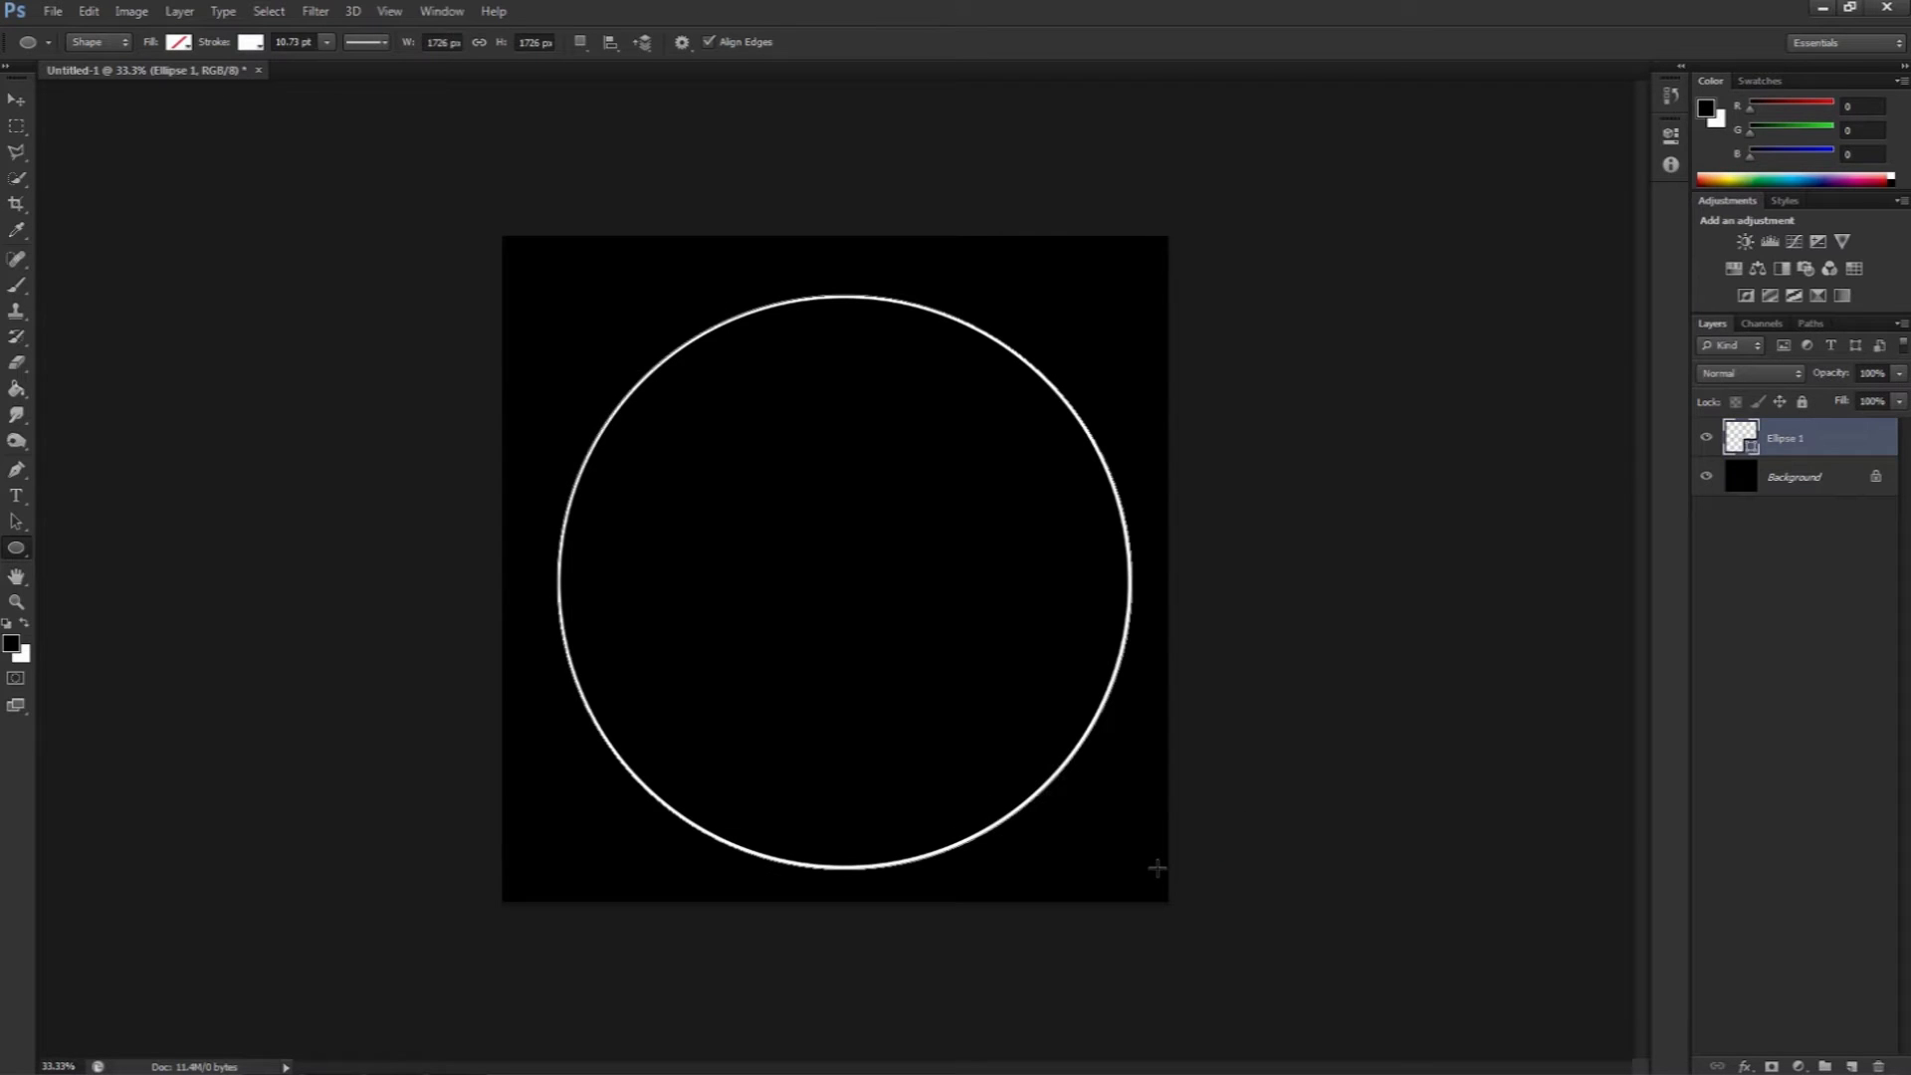
key("v")
mouse_move(849, 595)
left_mouse_down()
mouse_move(839, 560)
mouse_move(821, 578)
left_mouse_up()
left_click_drag(822, 579, 839, 578)
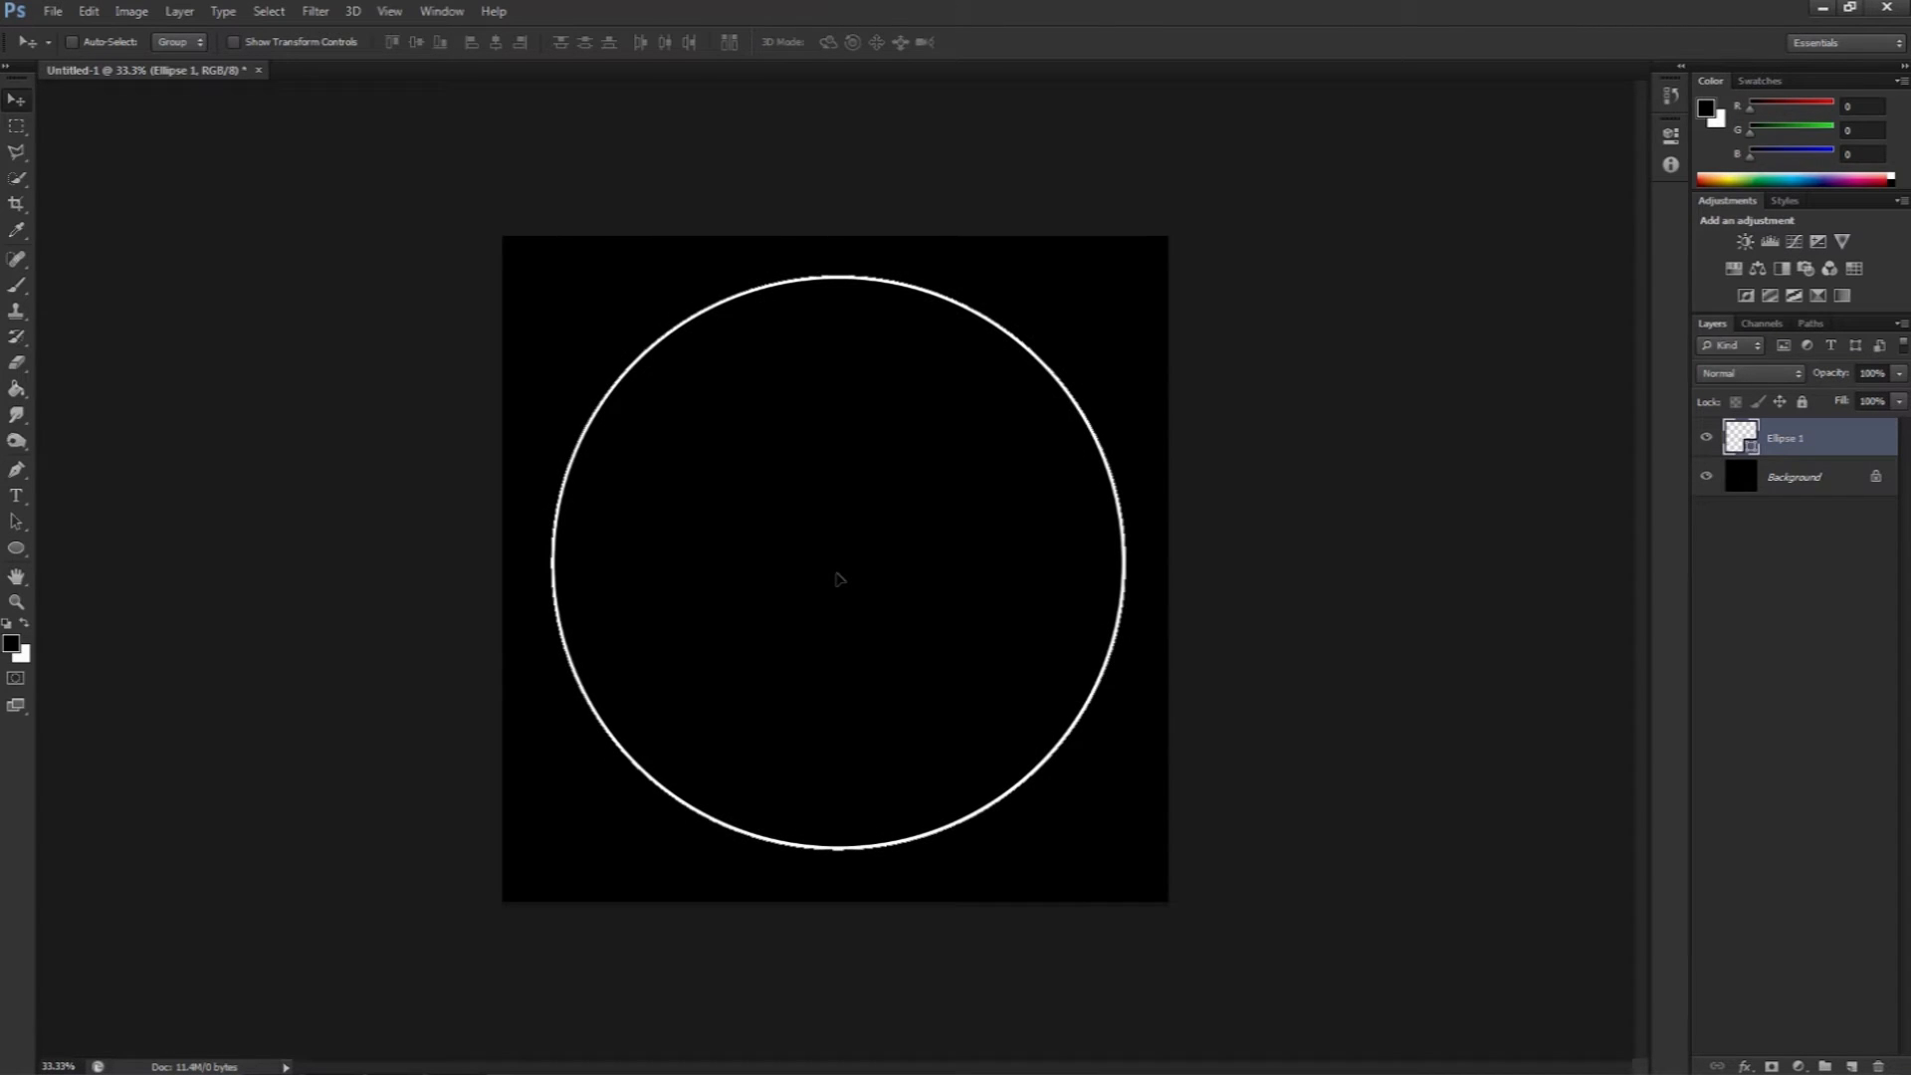
Step: Free-transform the circle and commit the transform
key("ctrl+t")
left_click_drag(1280, 350, 527, 745)
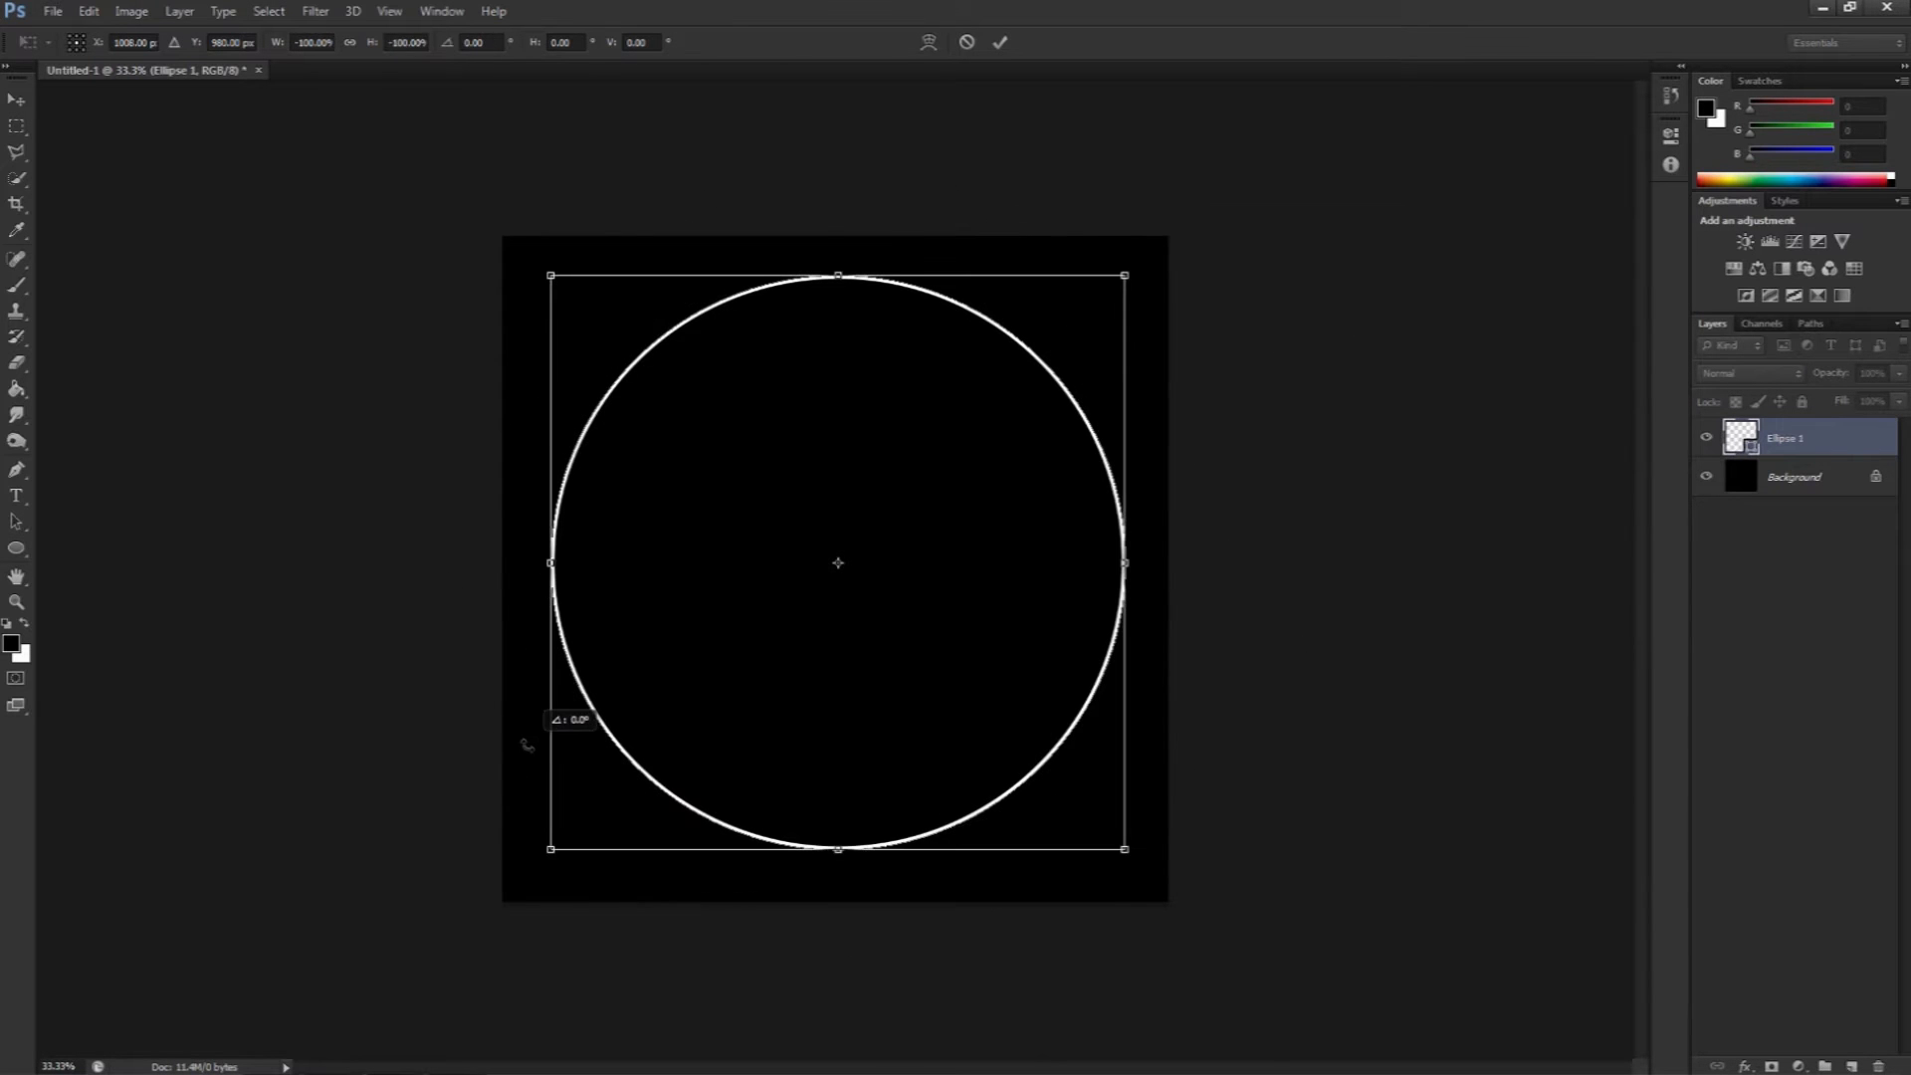
left_click_drag(527, 745, 526, 744)
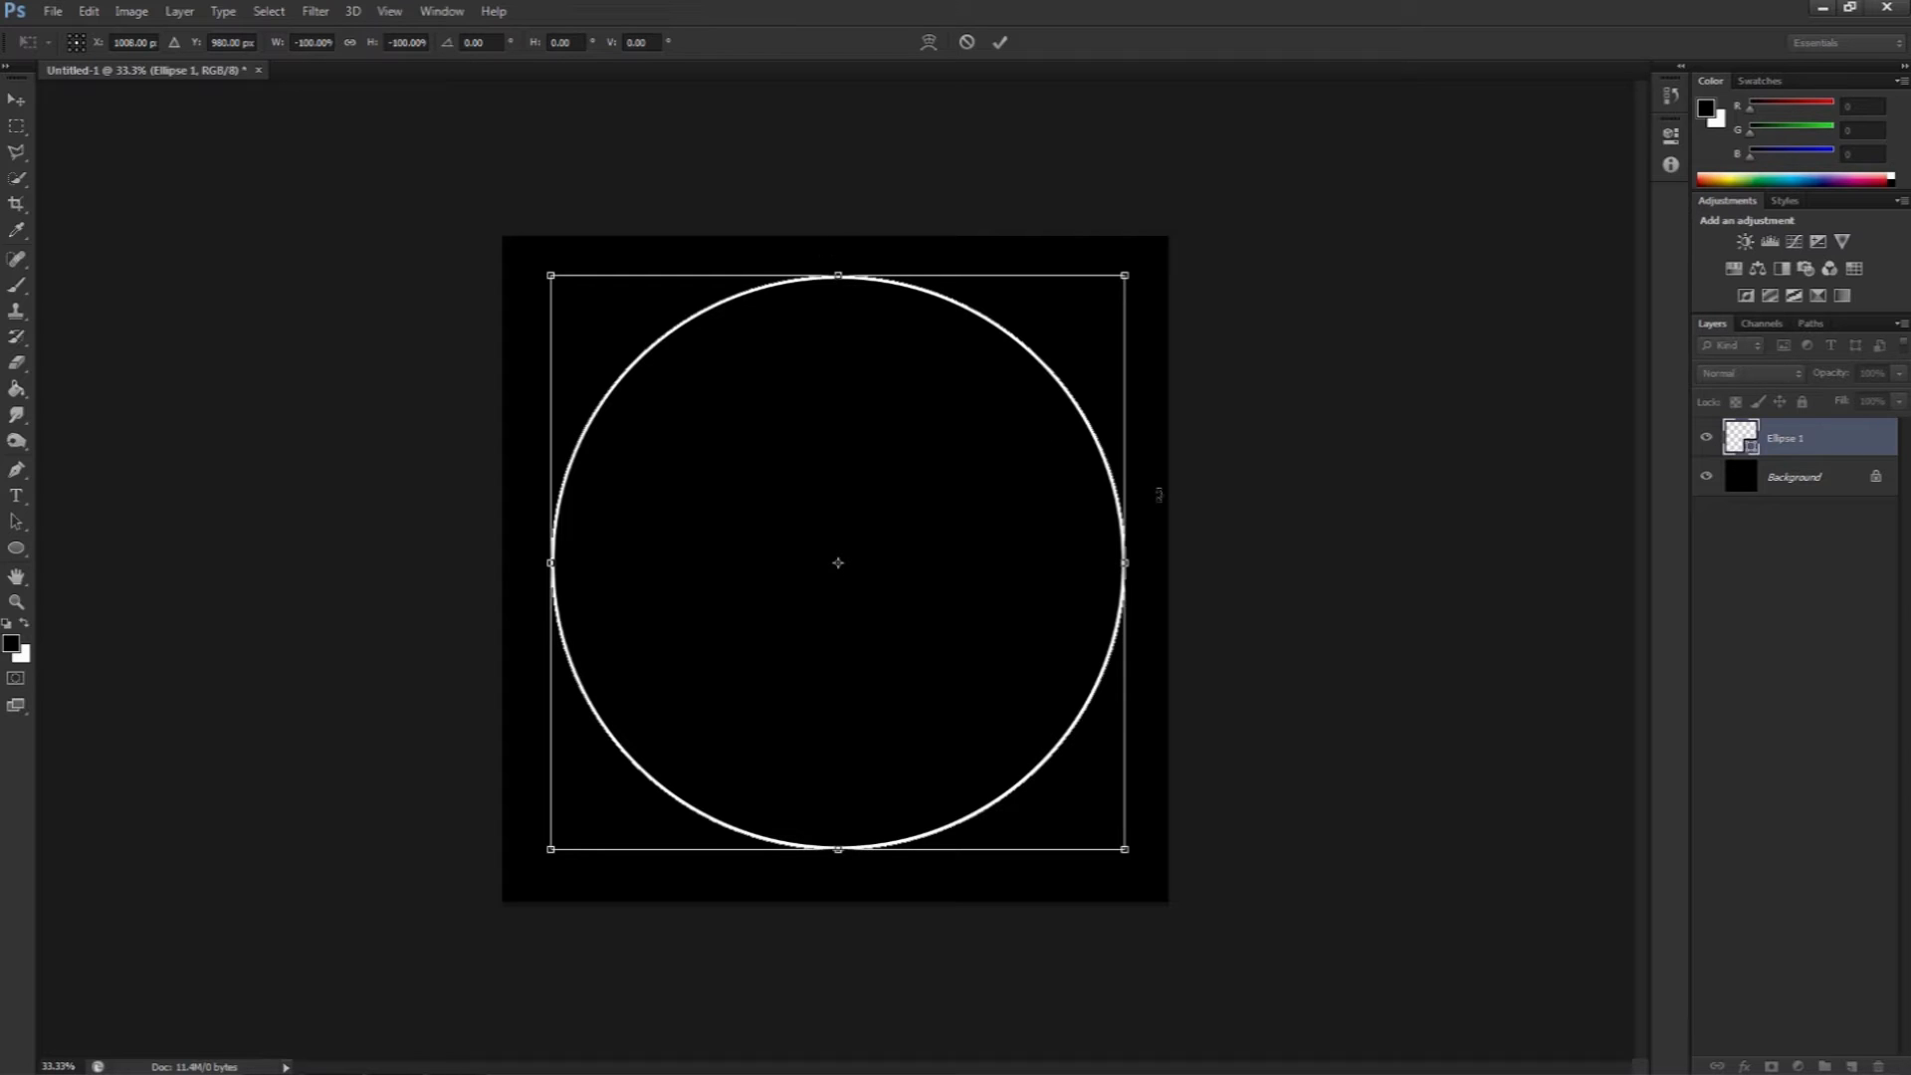
key("Return")
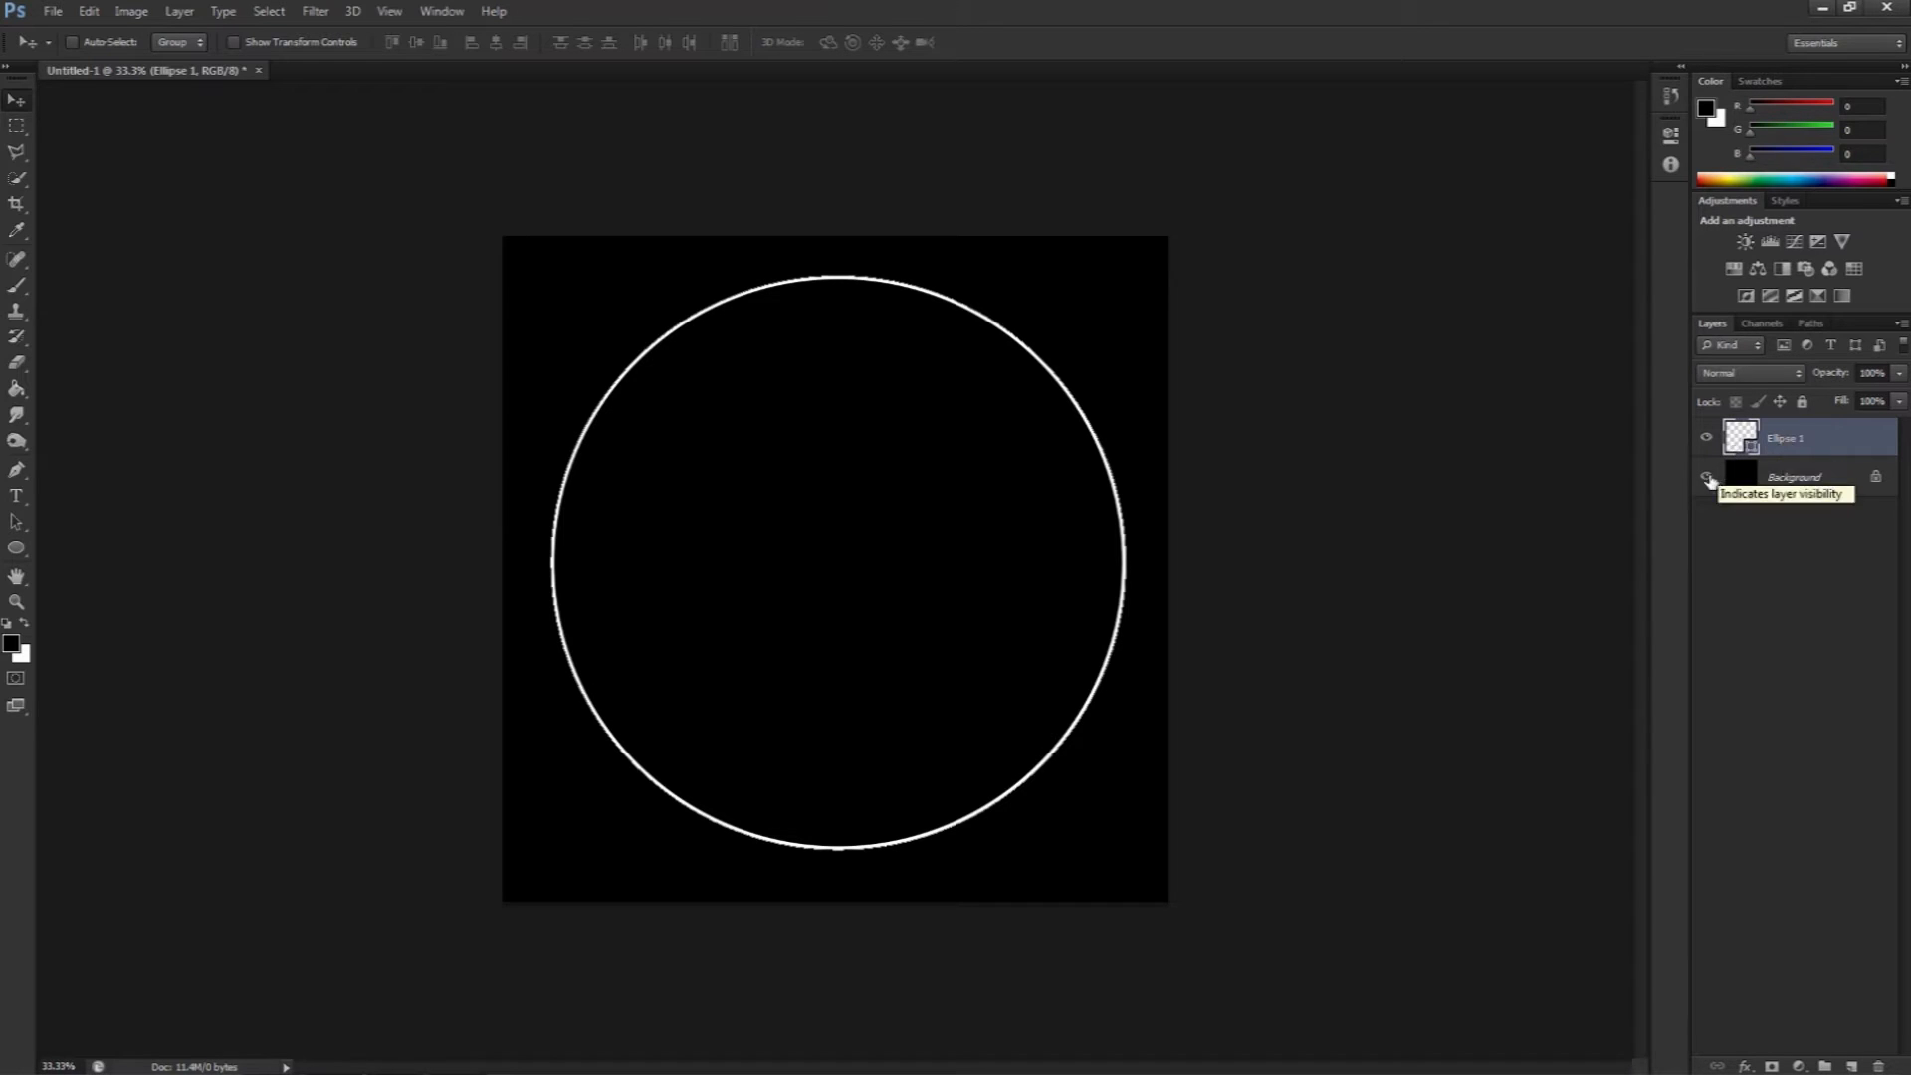
Step: Hide and reshow the background layer to inspect the circle on its own
left_click(1706, 479)
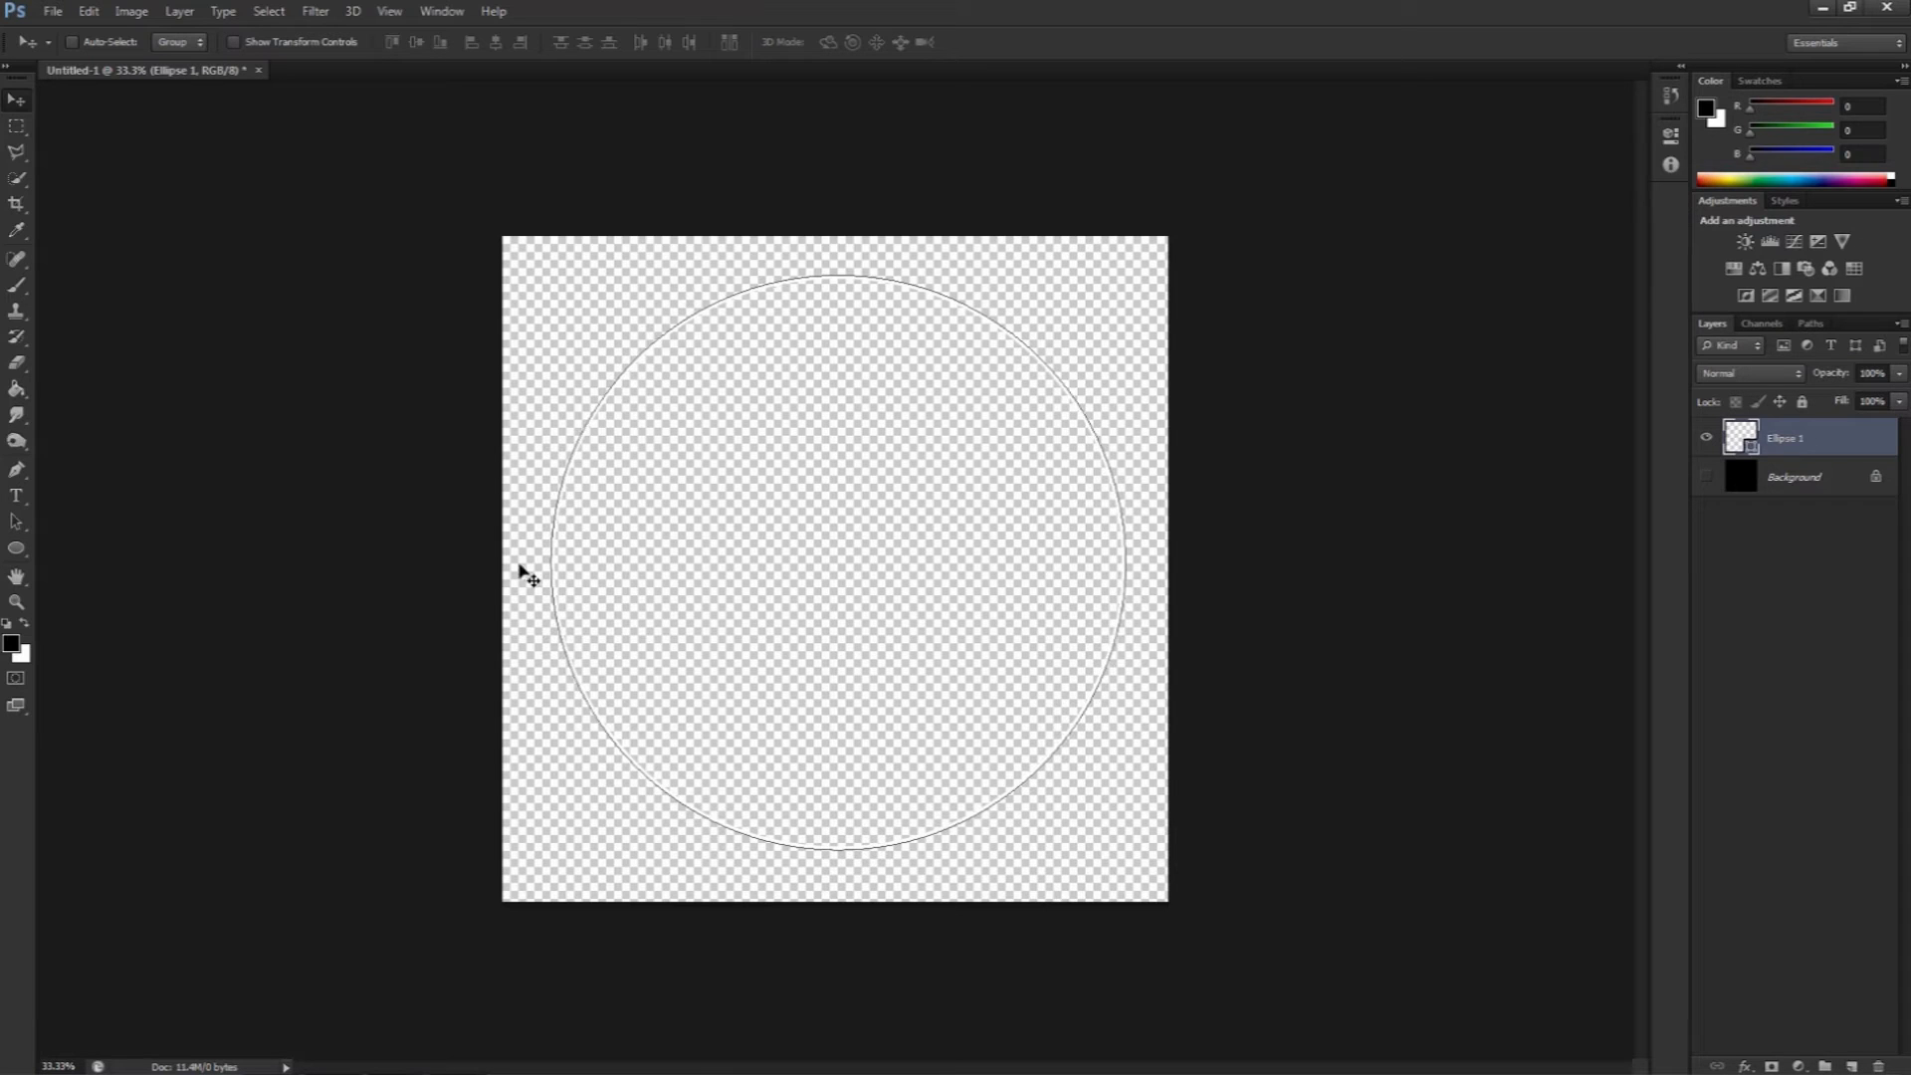
left_click(1706, 476)
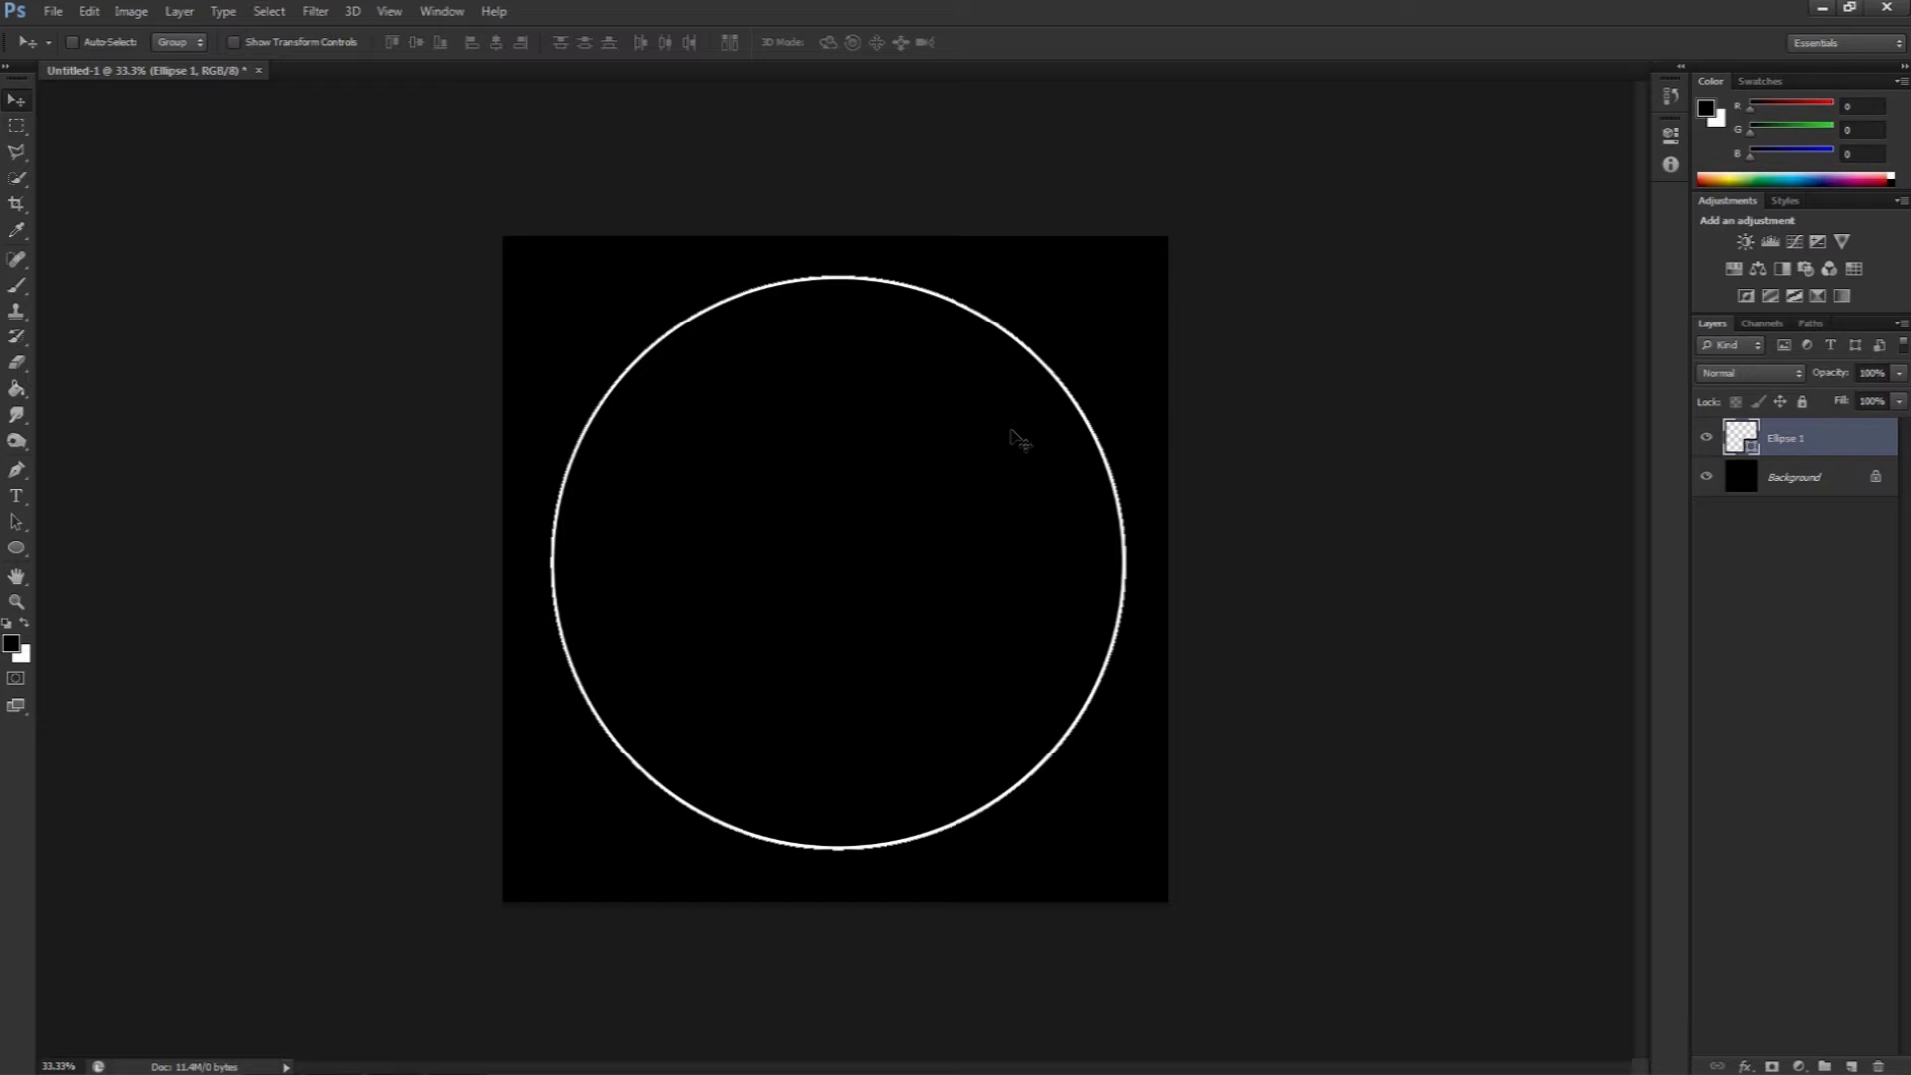
Step: Rasterize the ellipse shape layer
left_click(180, 12)
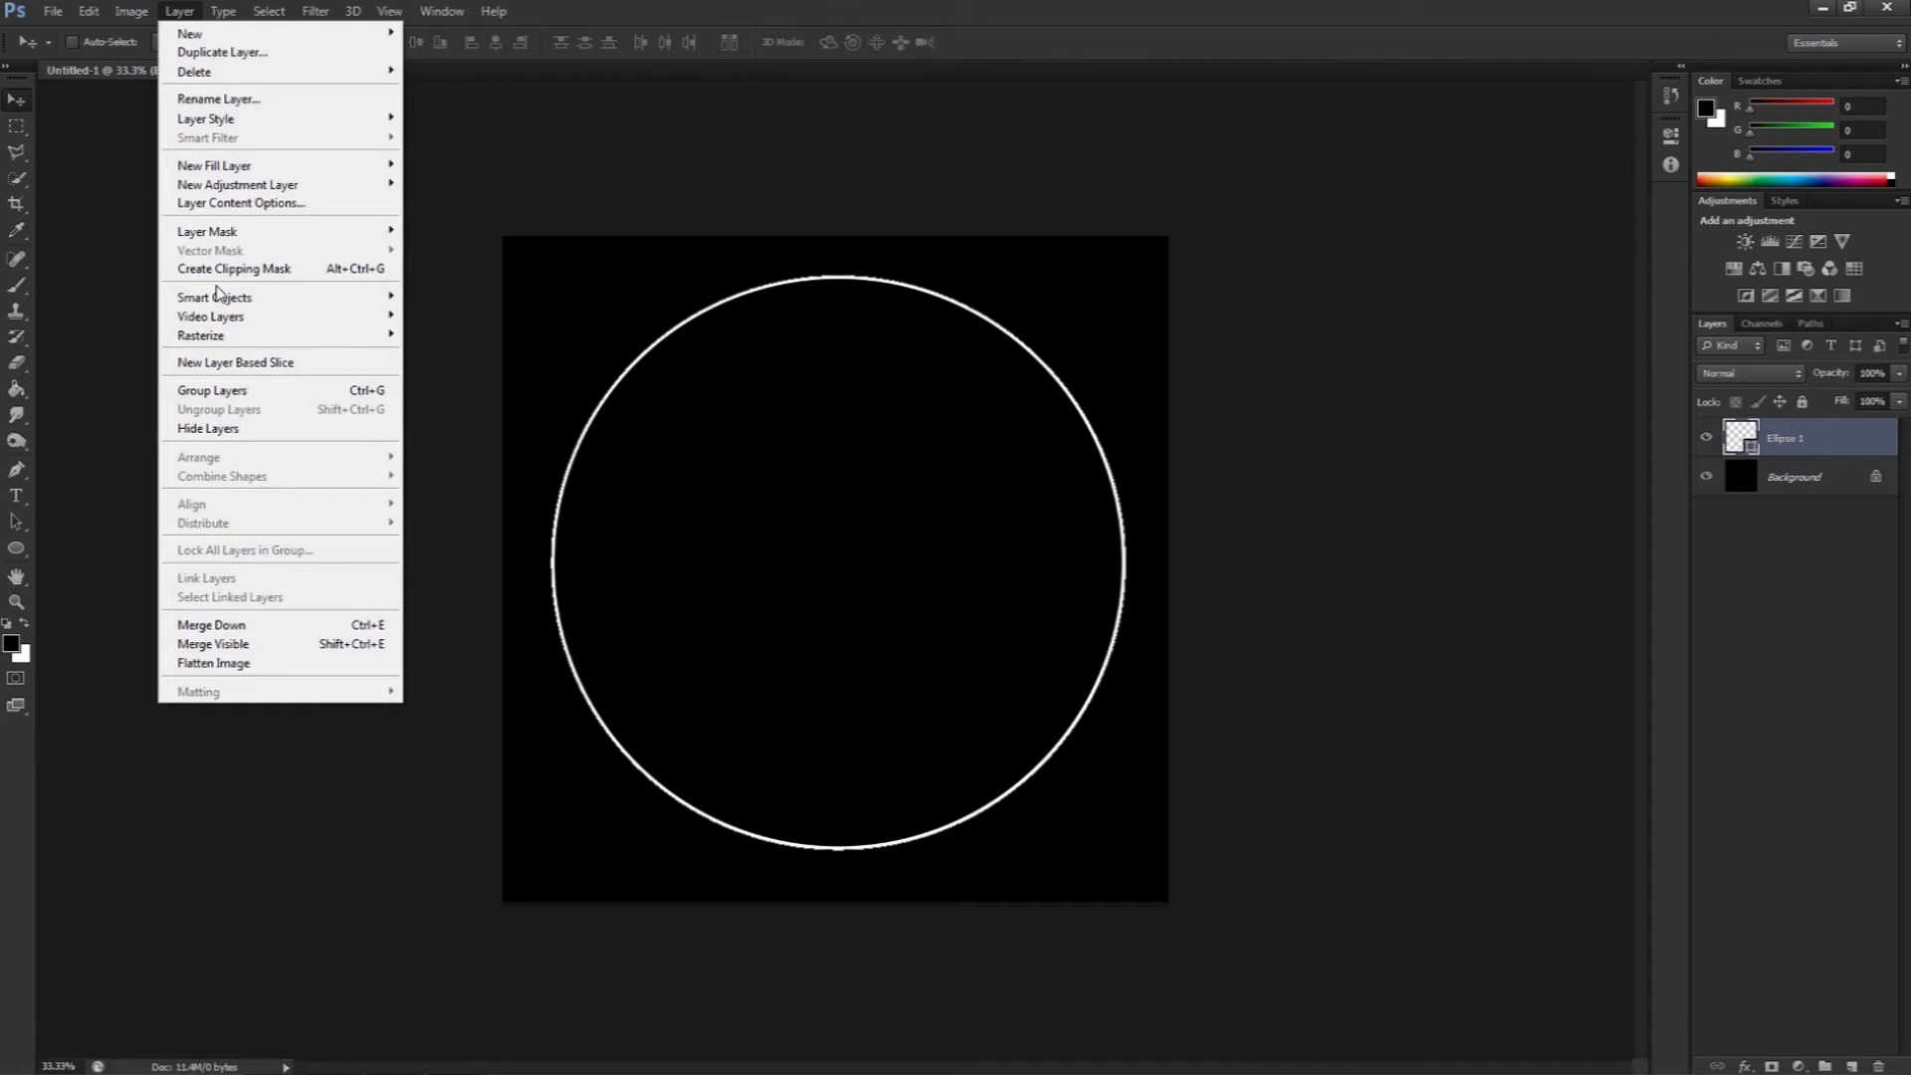
mouse_move(221, 341)
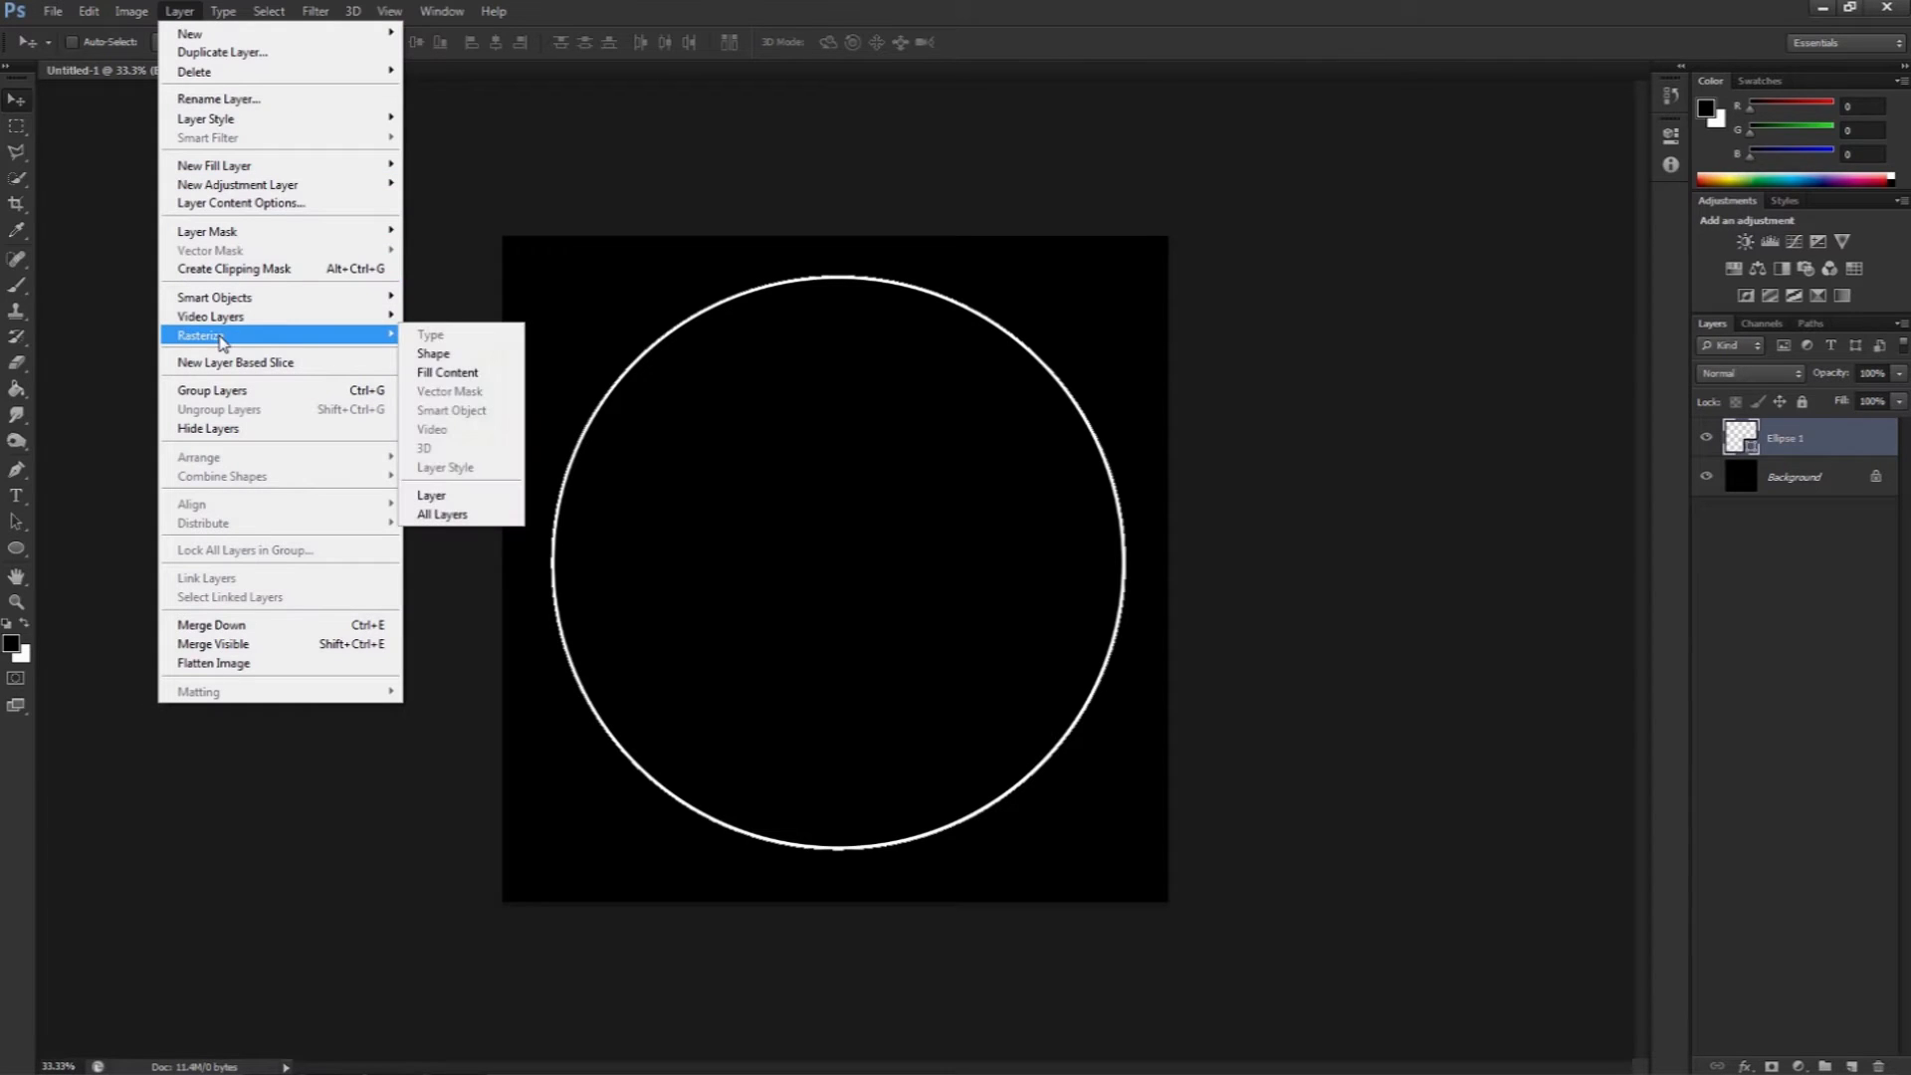
left_click(435, 355)
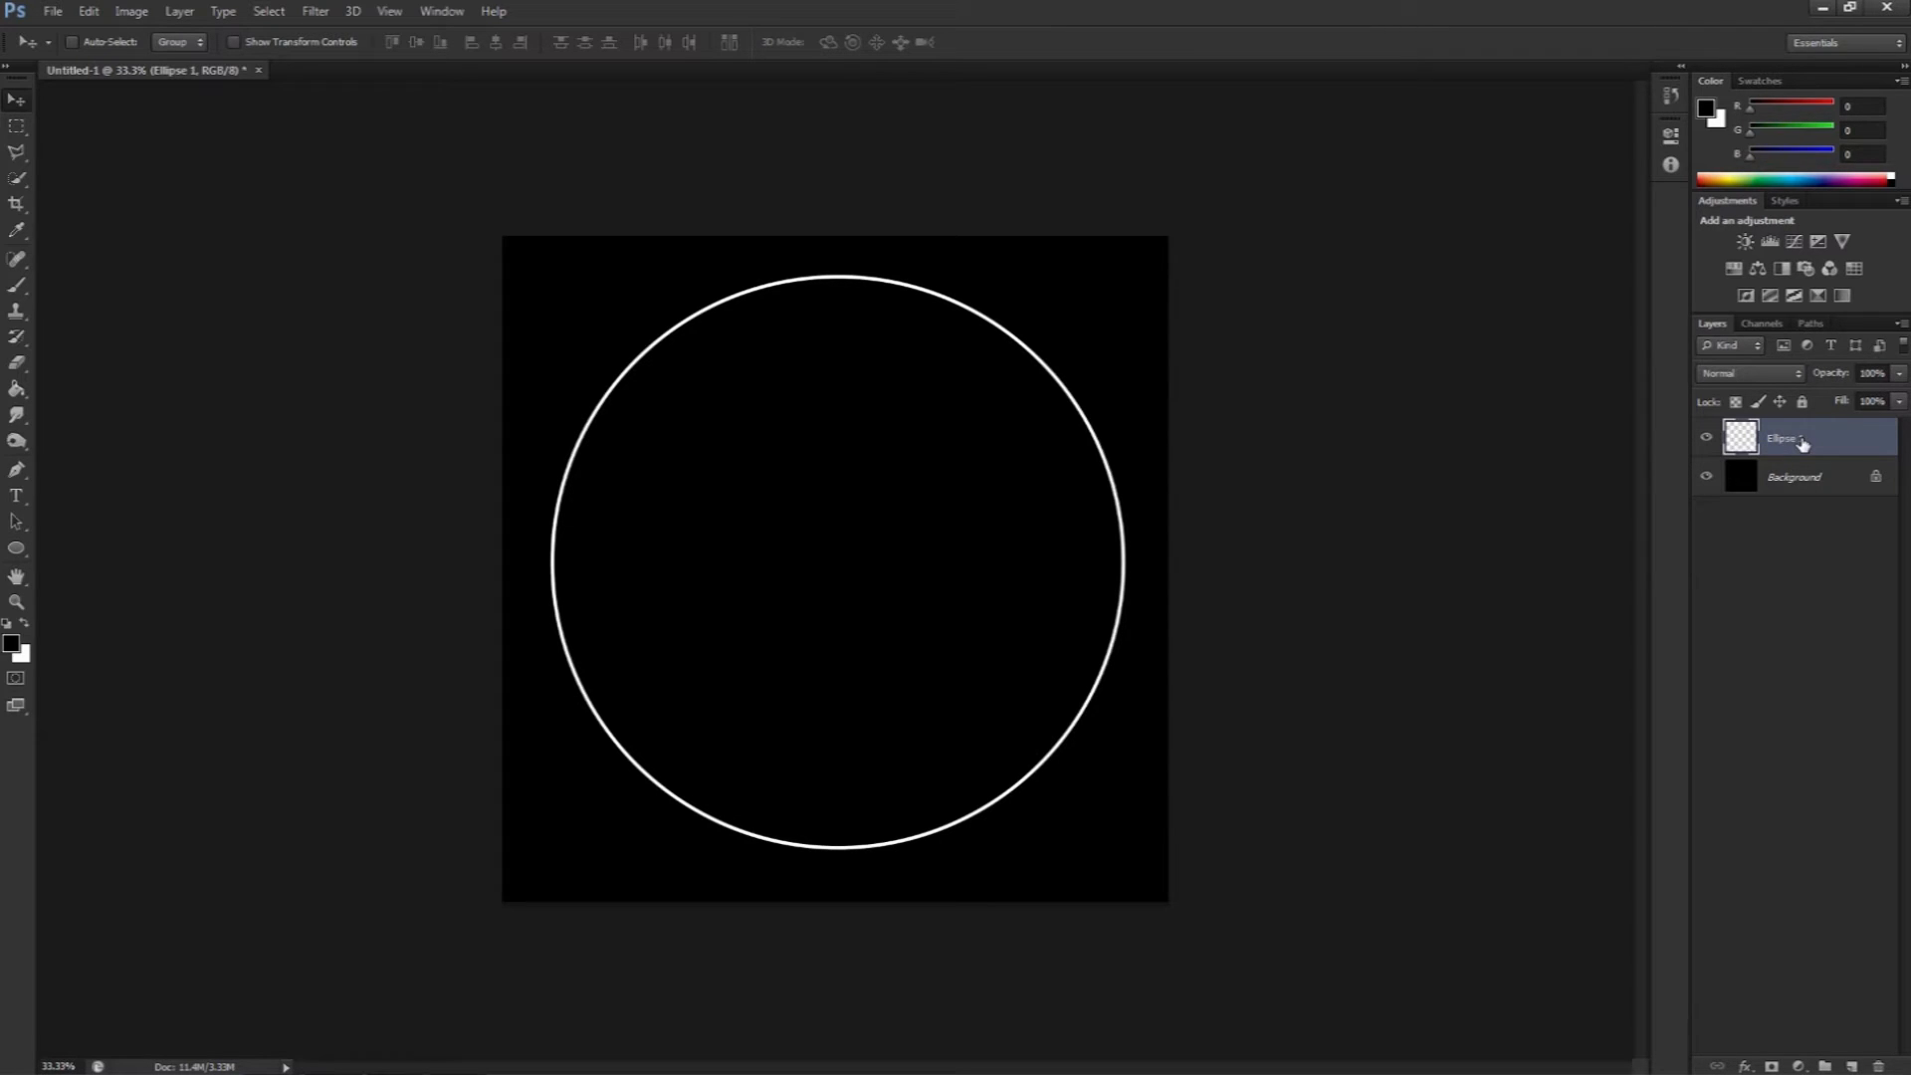
Step: Duplicate the circle layer and scale the copy down to about 80%
key("ctrl+j")
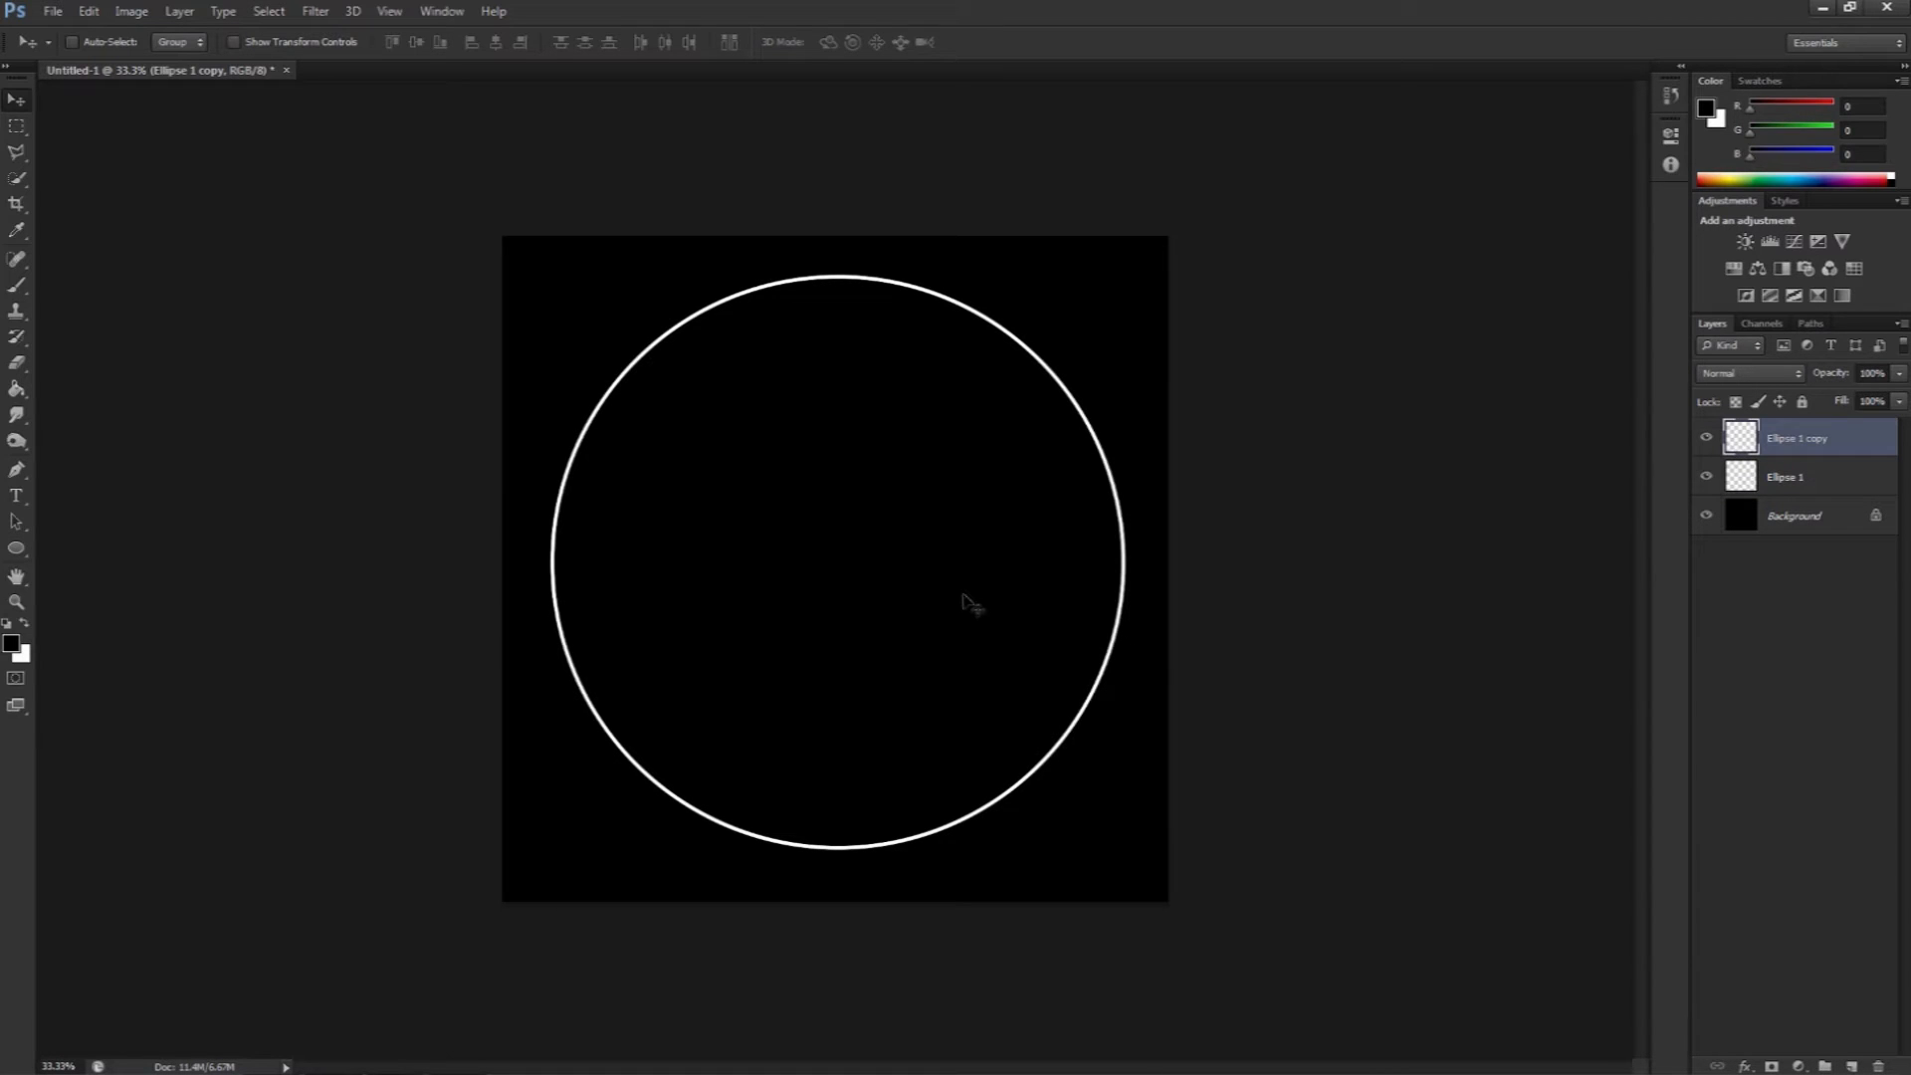
key("ctrl+t")
left_click_drag(1122, 280, 1051, 349)
left_click_drag(554, 848, 604, 795)
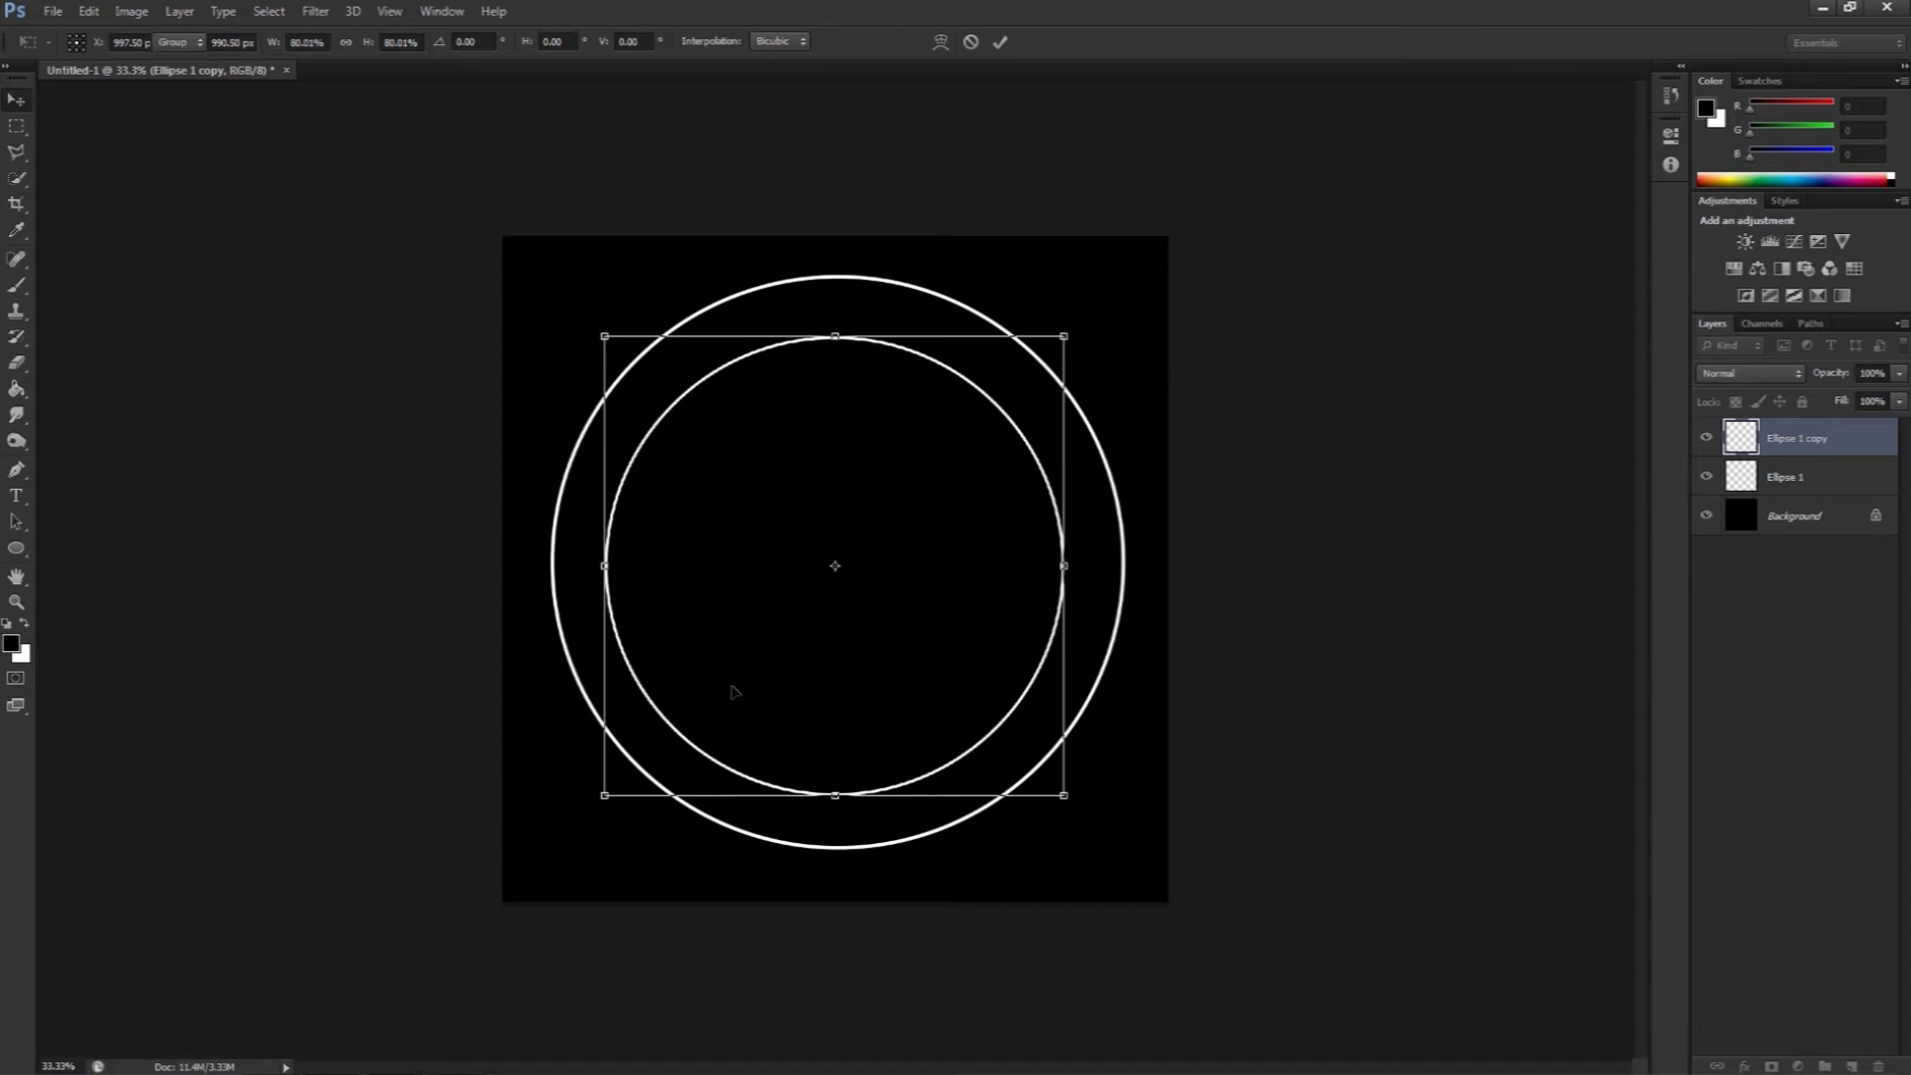
key("Return")
Step: Reposition the scaled copy so it sits centred inside the outer circle
mouse_move(815, 608)
left_mouse_down()
mouse_move(780, 611)
mouse_move(824, 605)
left_mouse_up()
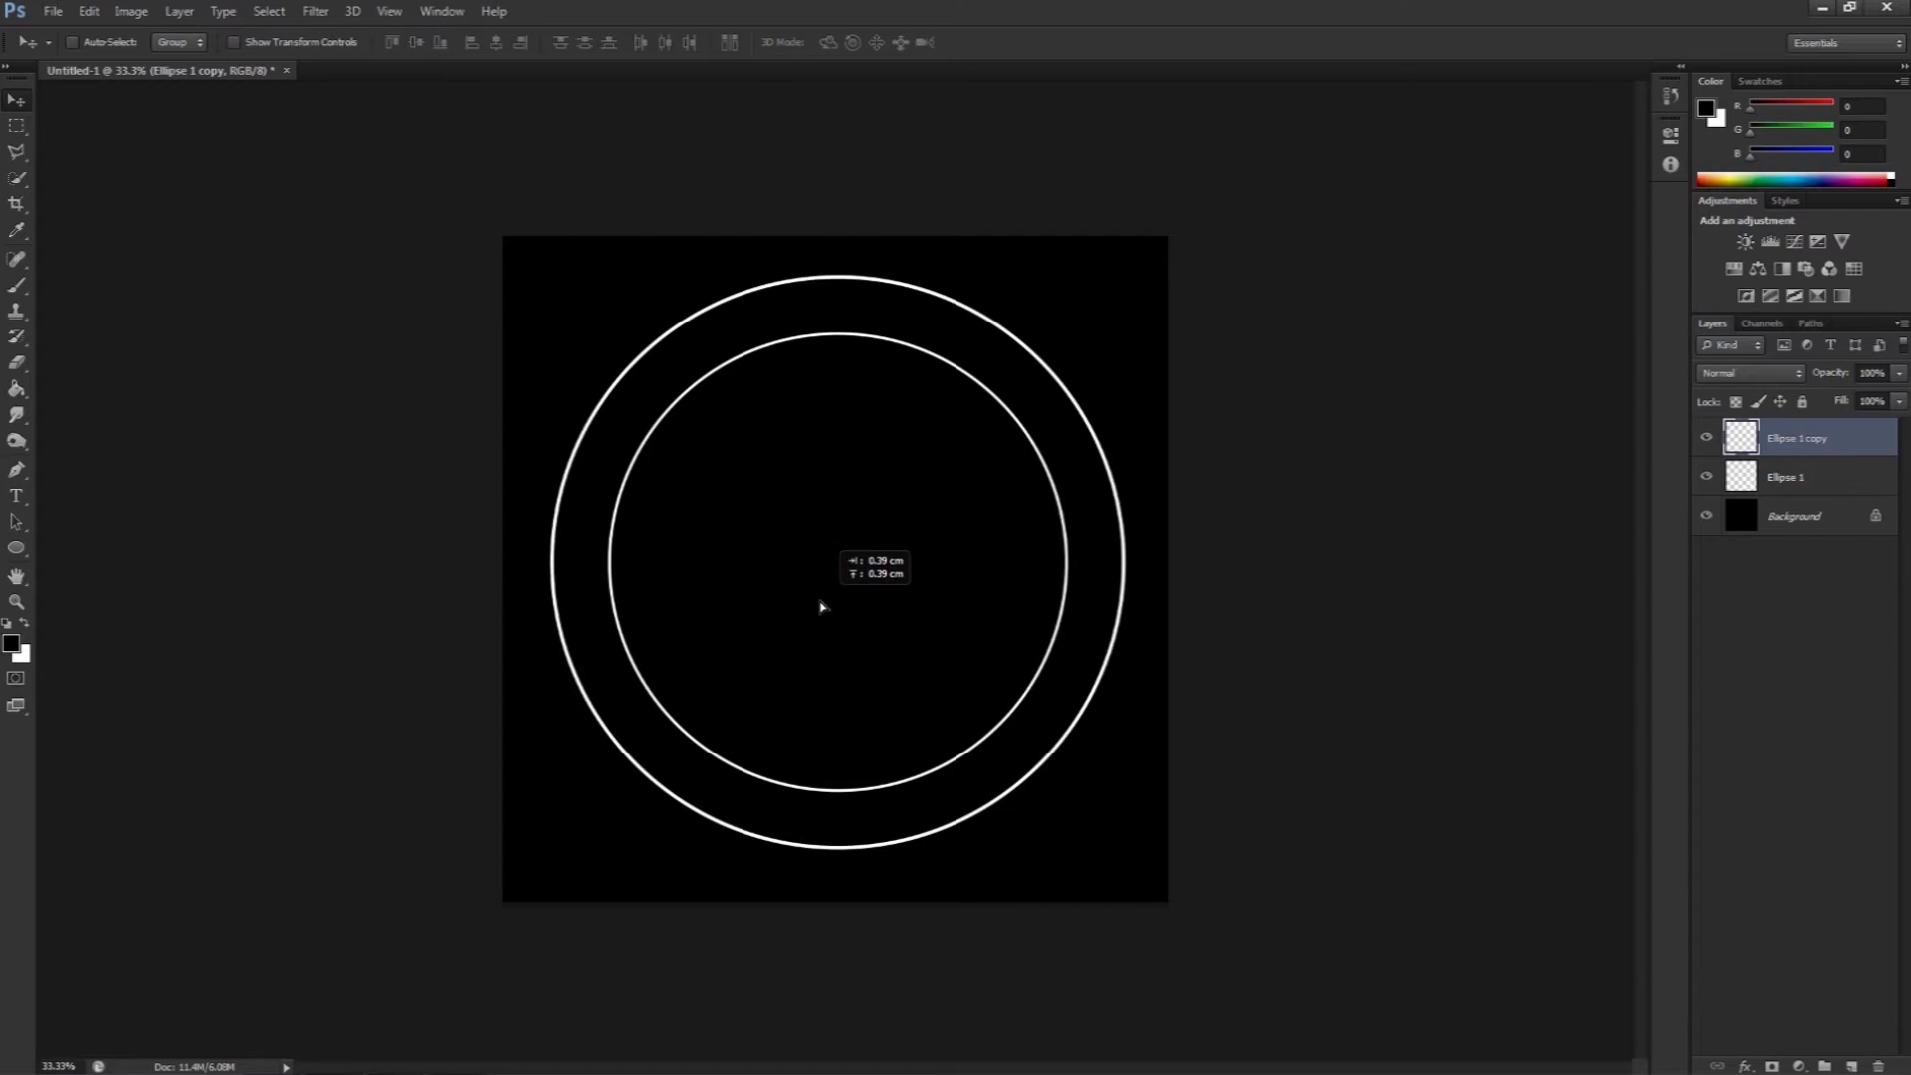
left_click_drag(951, 624, 936, 696)
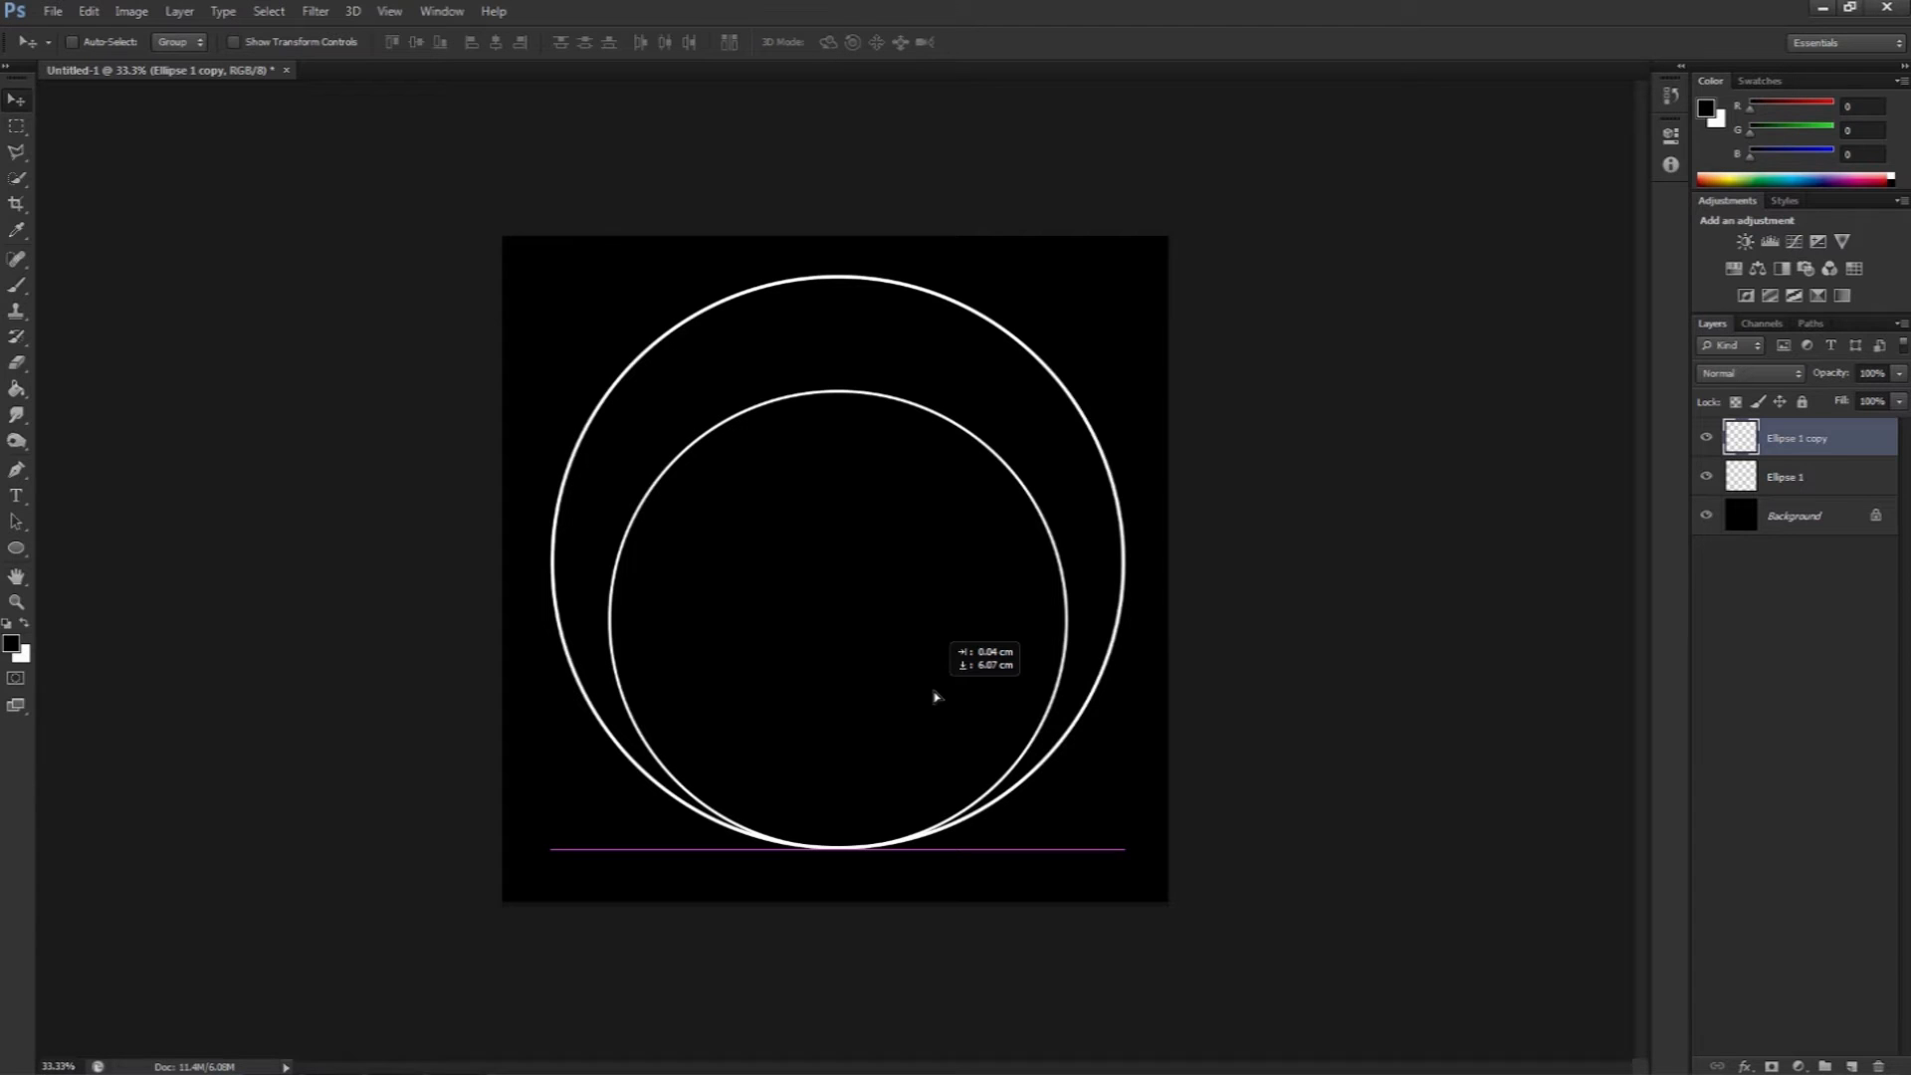
left_click_drag(935, 697, 933, 644)
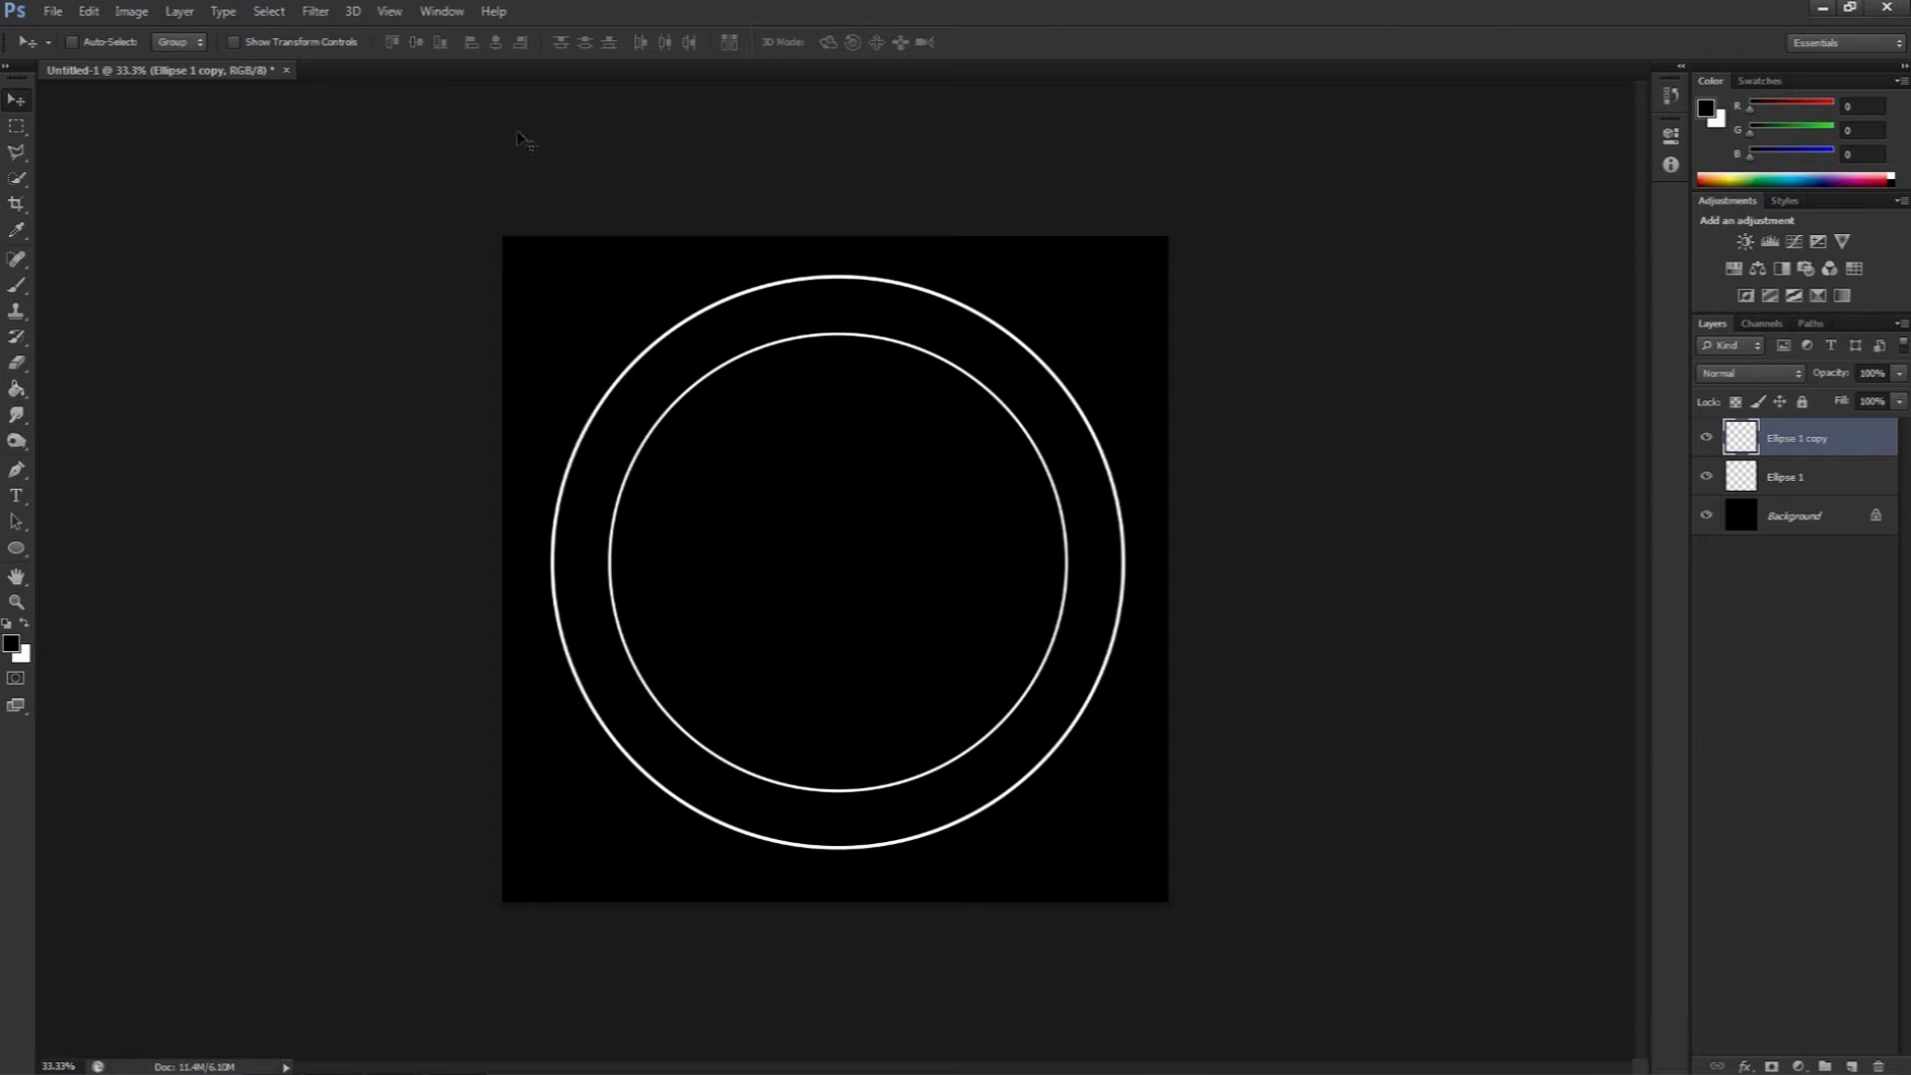
Step: Turn off snapping to Document Bounds
left_click(388, 11)
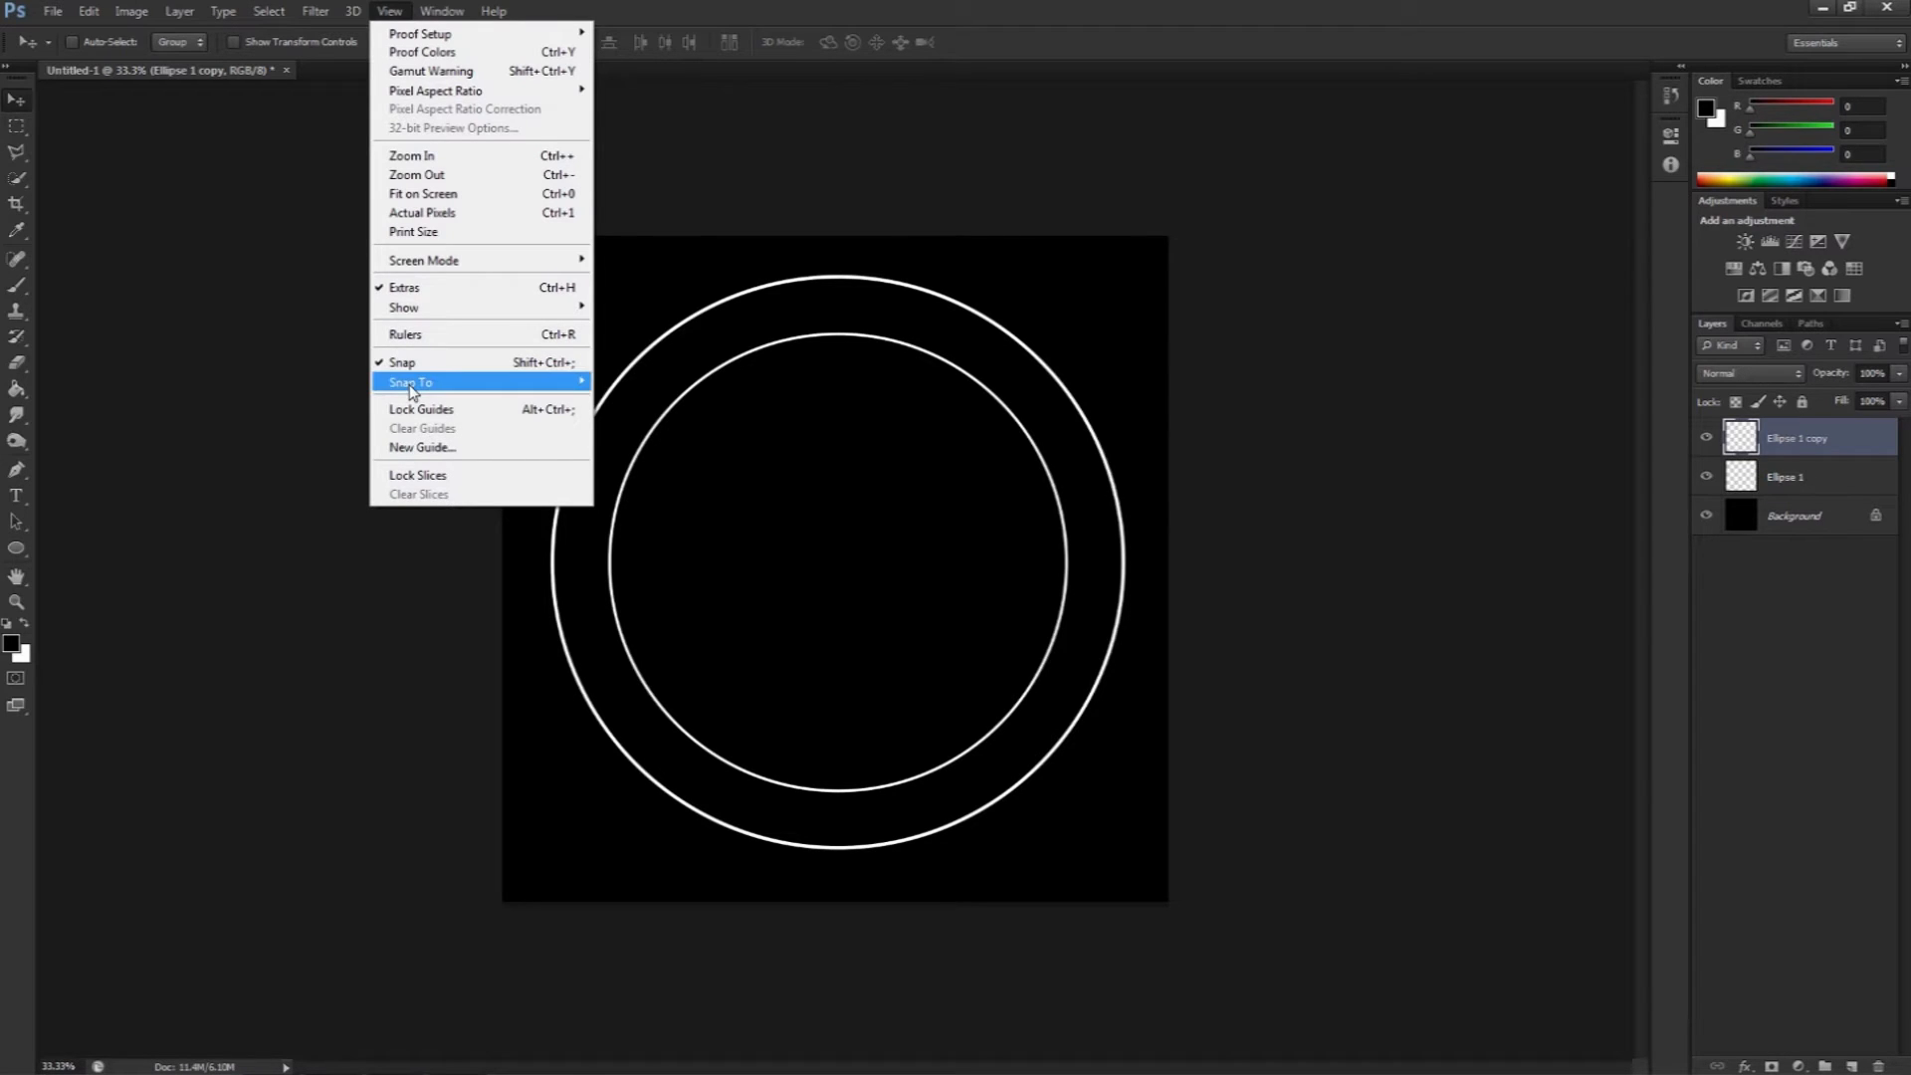
mouse_move(411, 391)
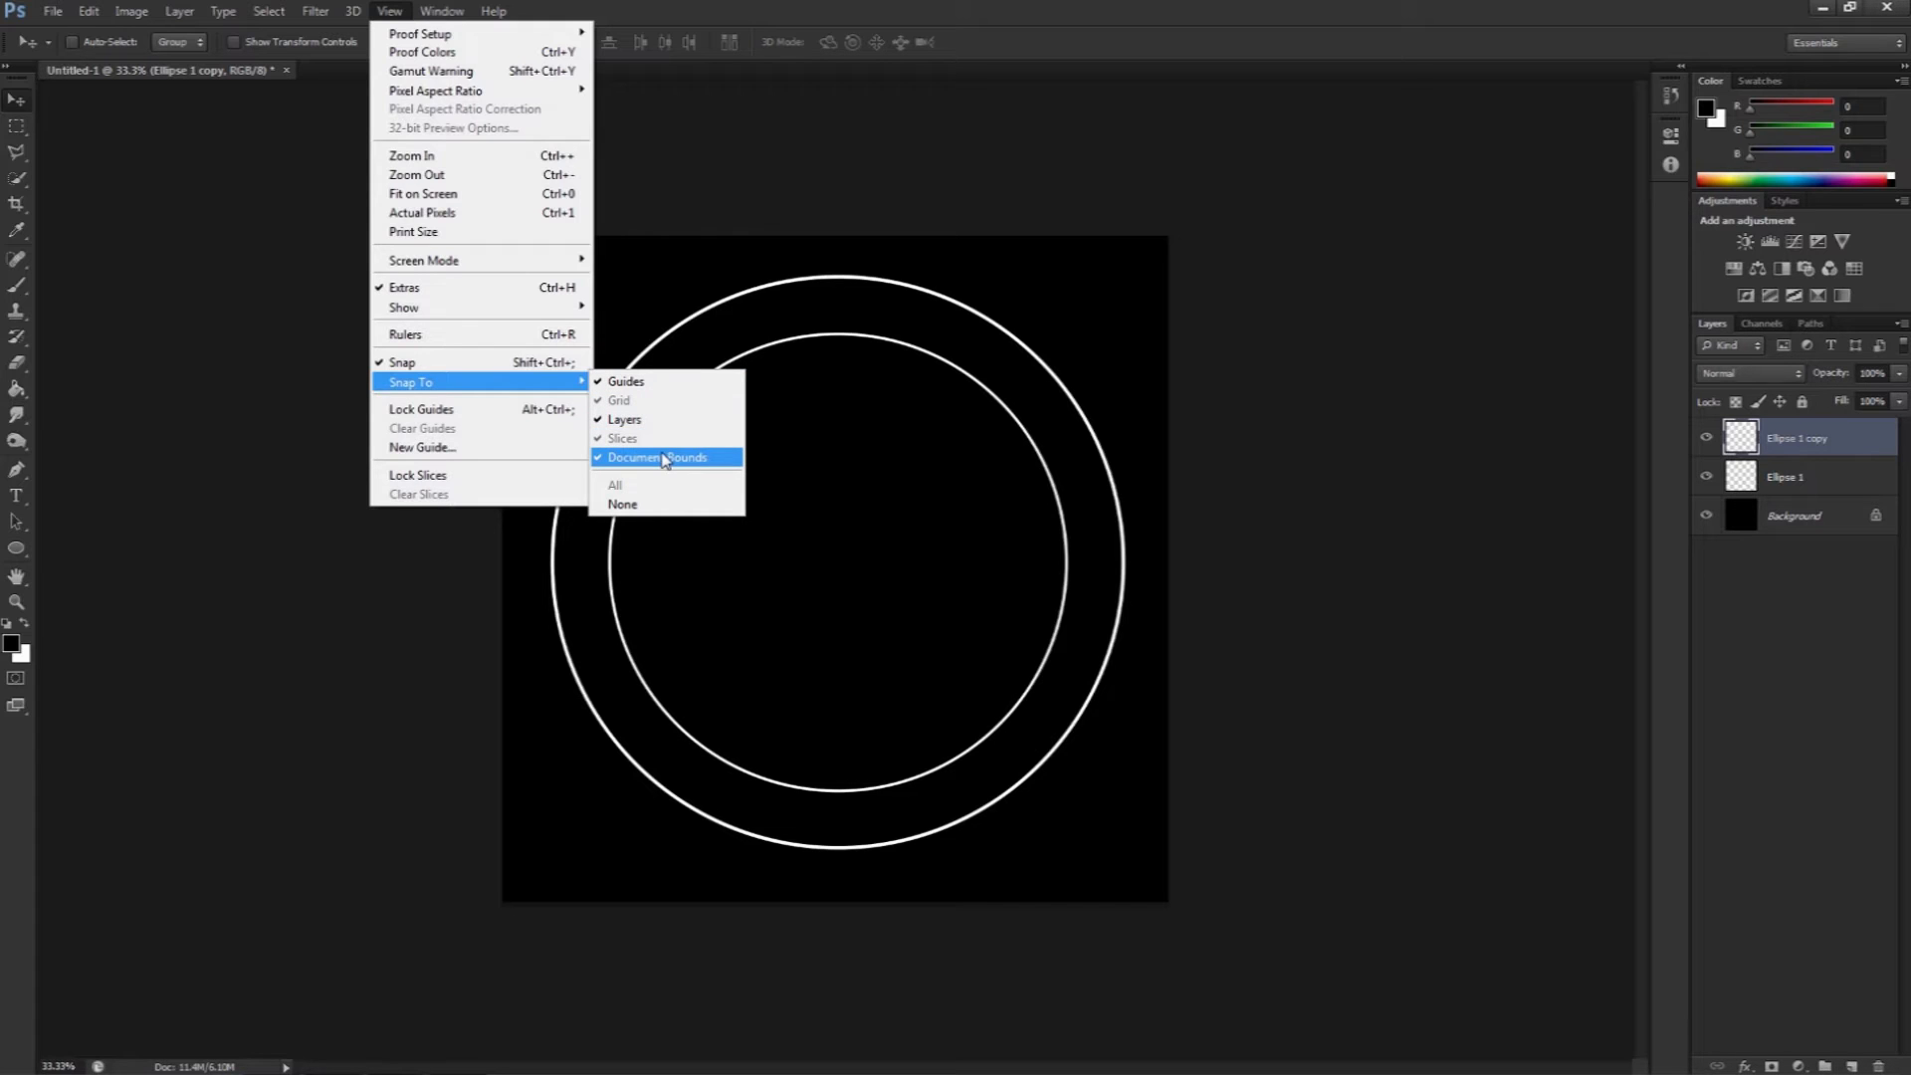
left_click(891, 417)
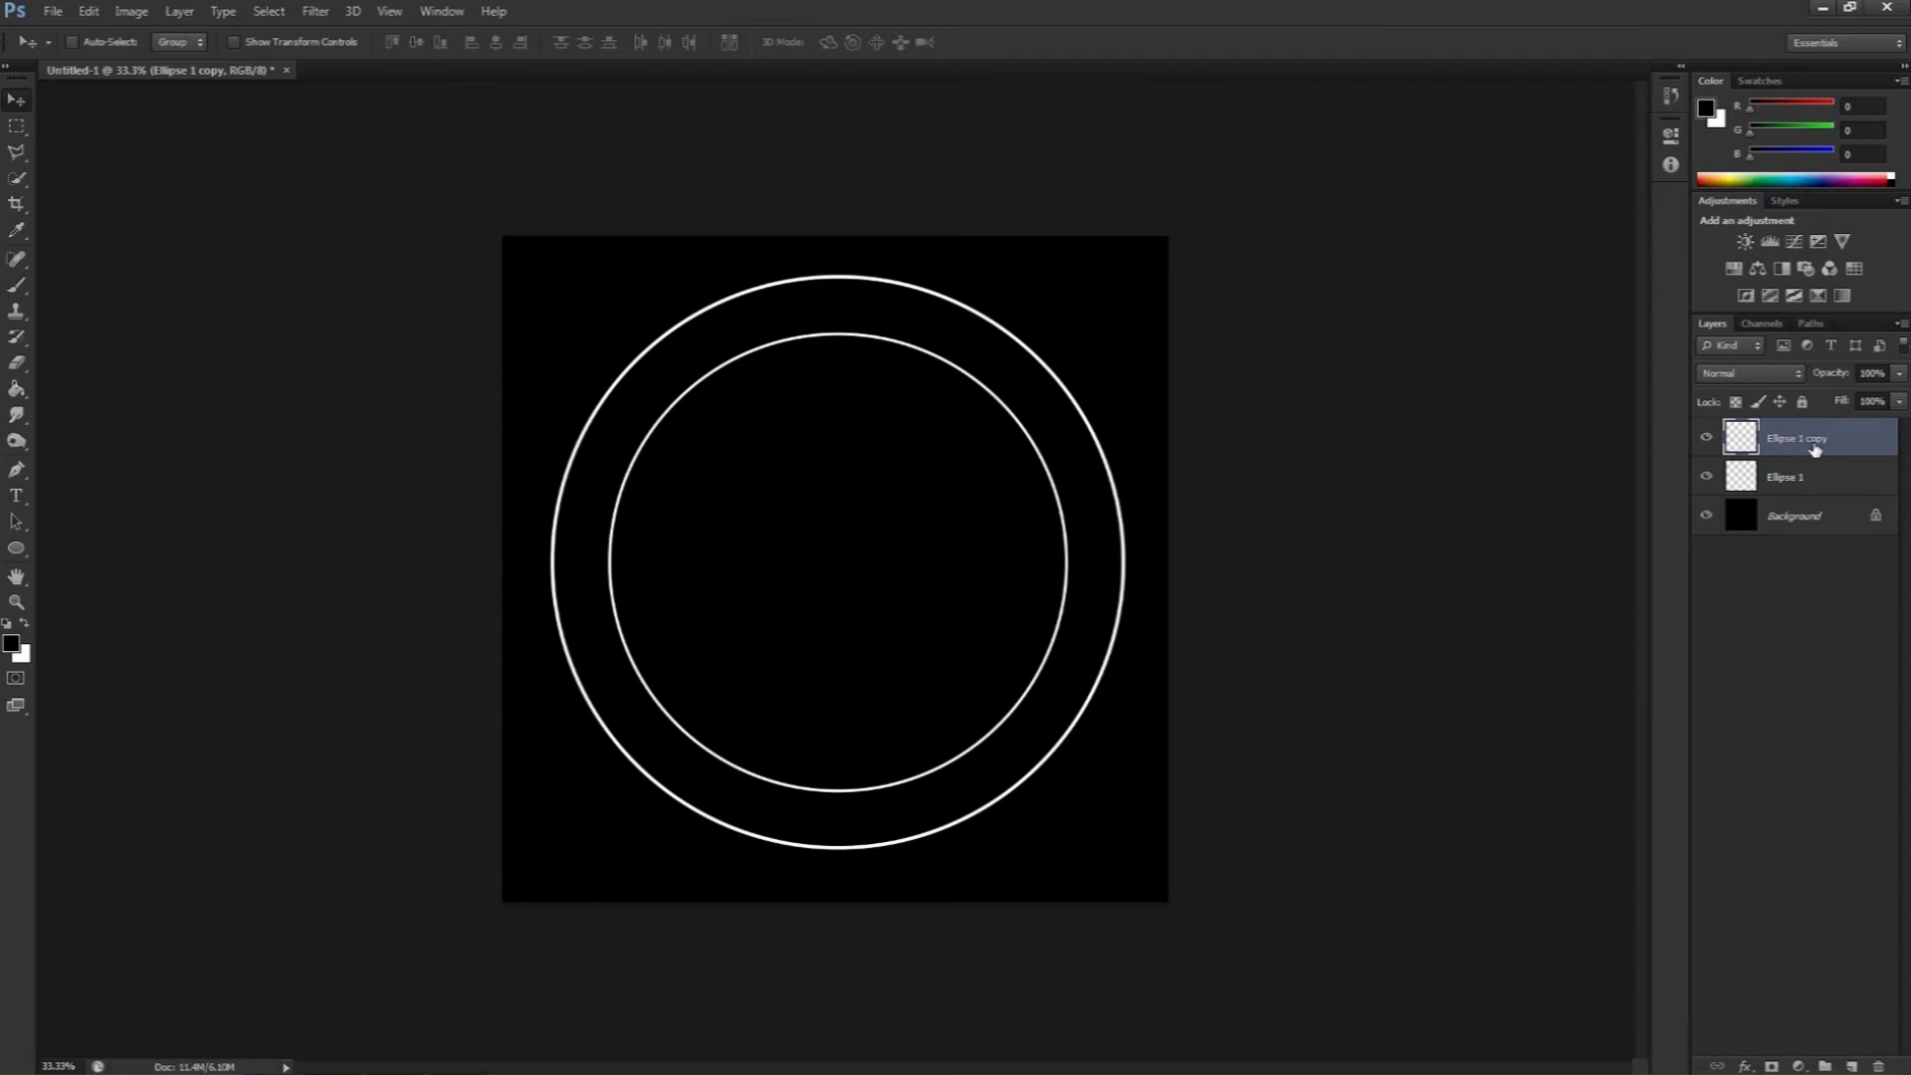
Step: Duplicate the inner circle, scale the new copy to about 84.5% and centre it inside the others
key("ctrl+j")
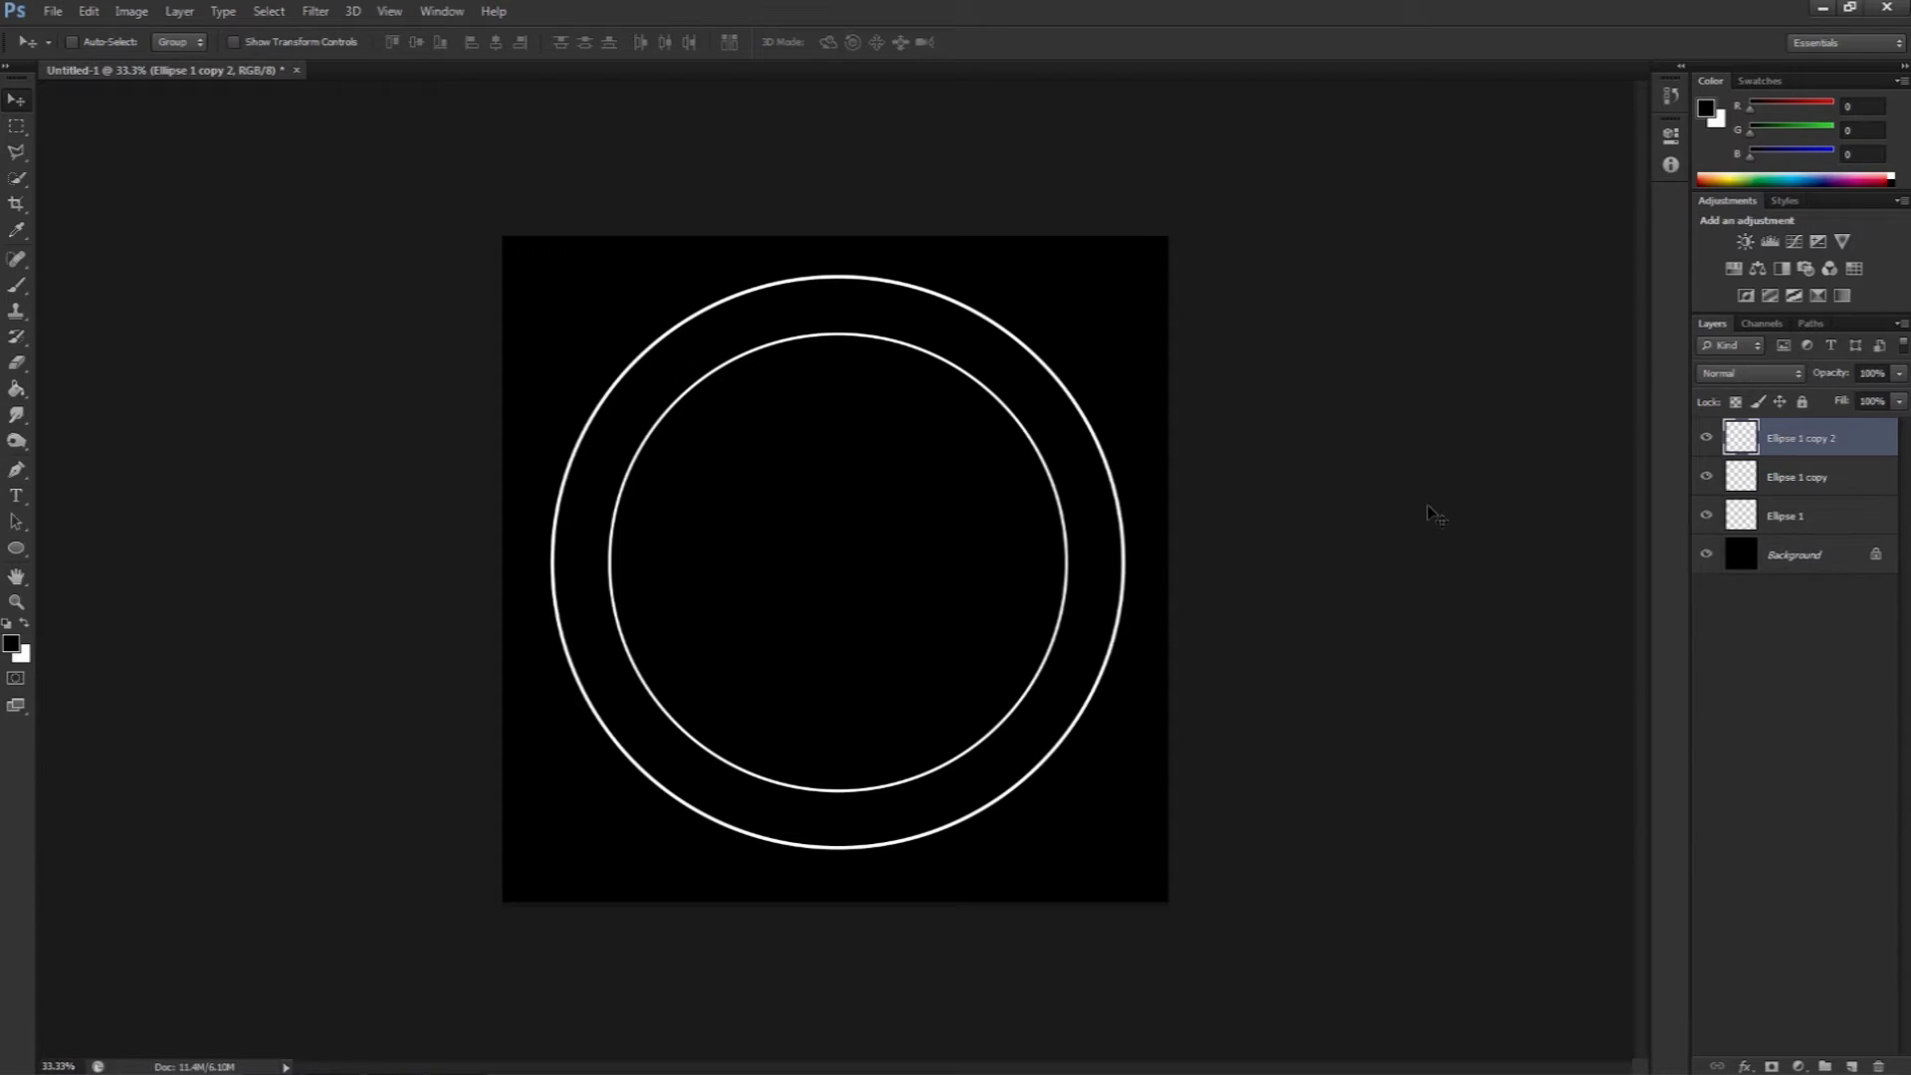
key("ctrl+t")
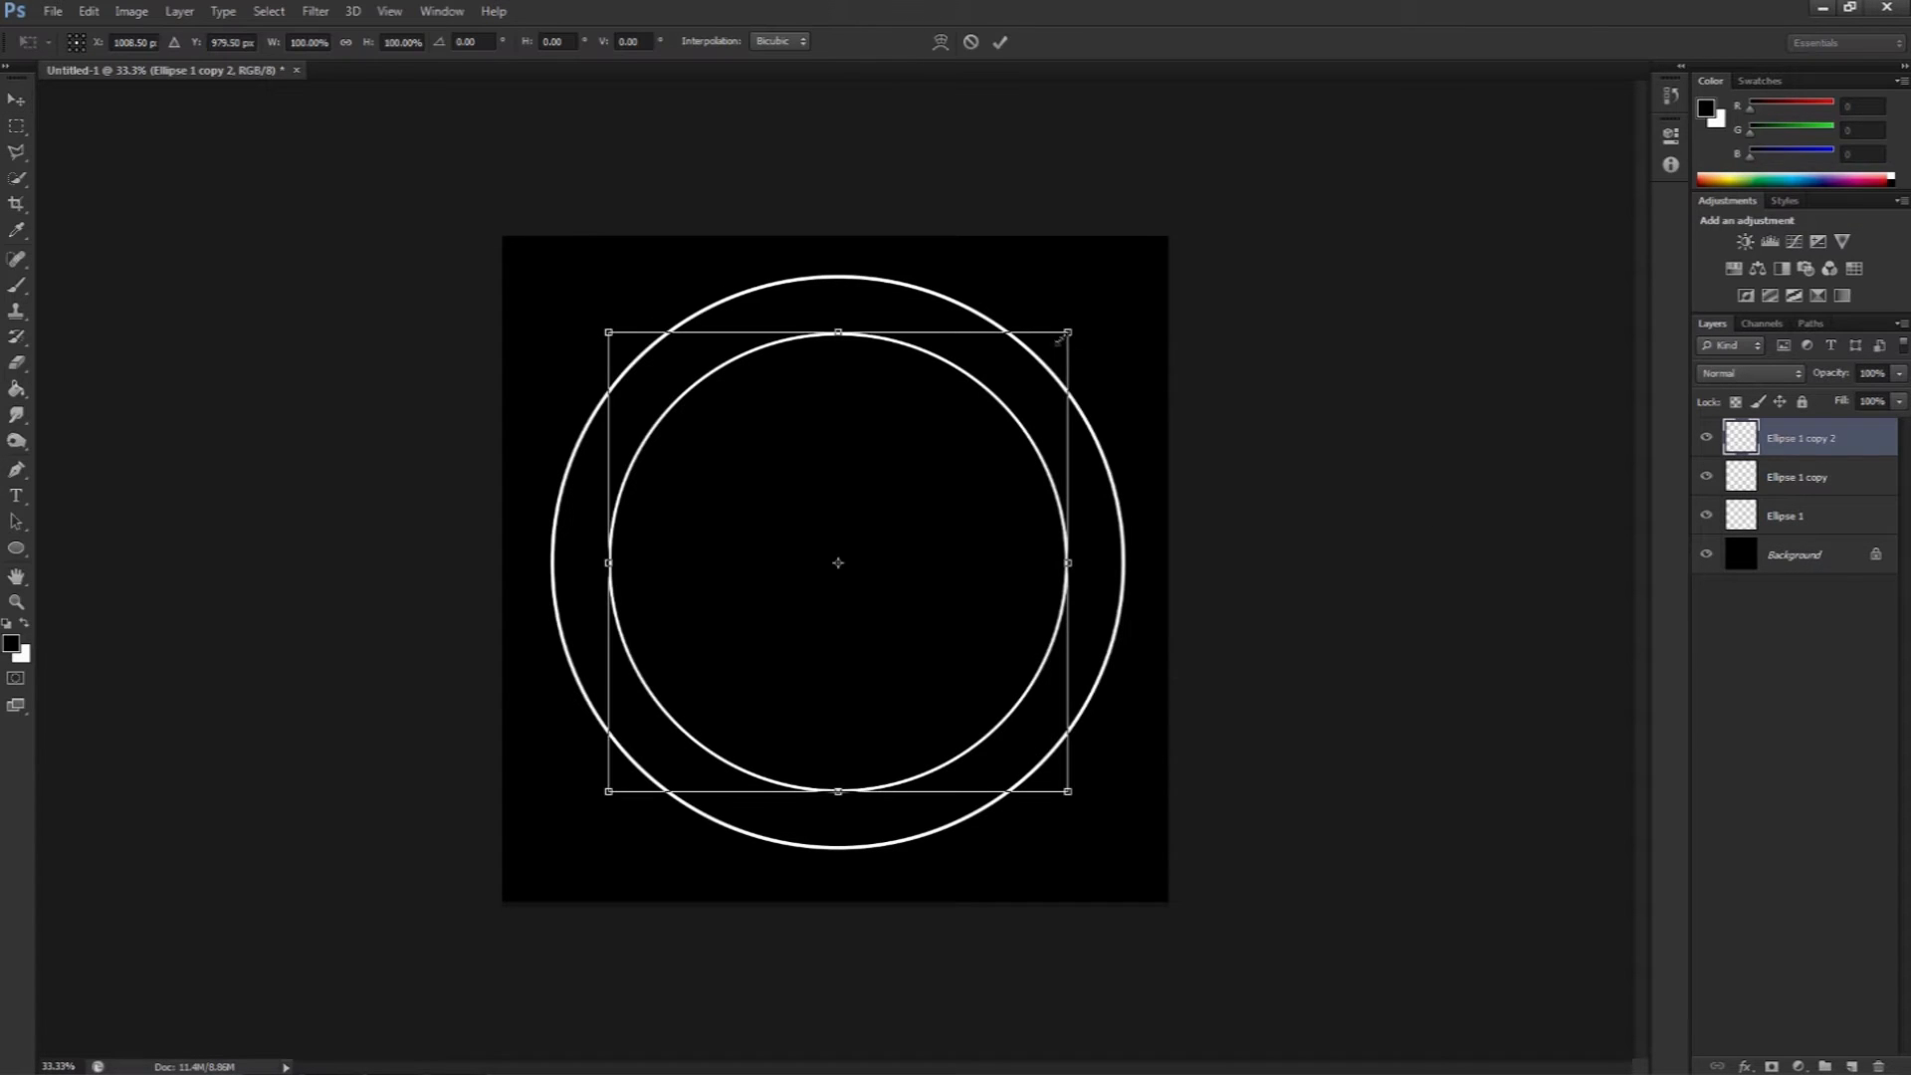
left_click_drag(1066, 335, 998, 406)
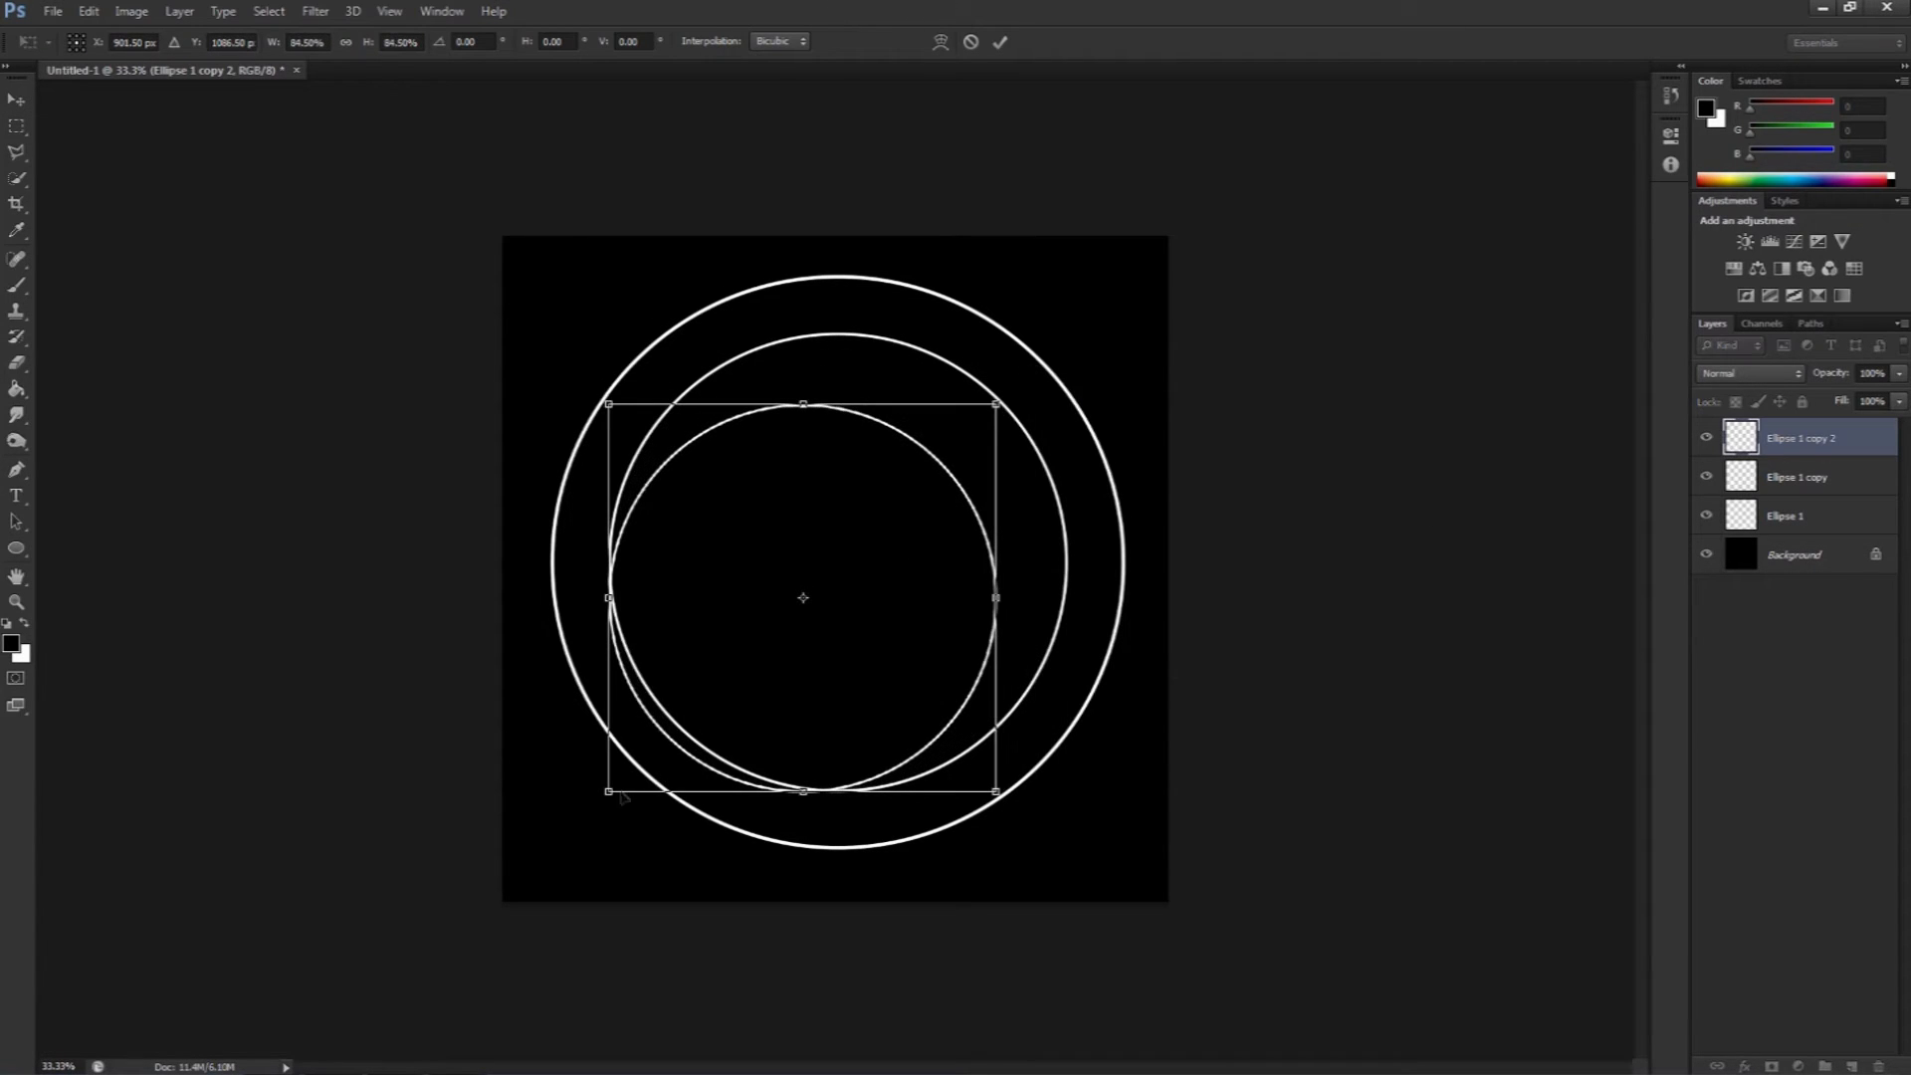
left_click_drag(610, 791, 621, 784)
left_click_drag(763, 676, 794, 646)
key("Return")
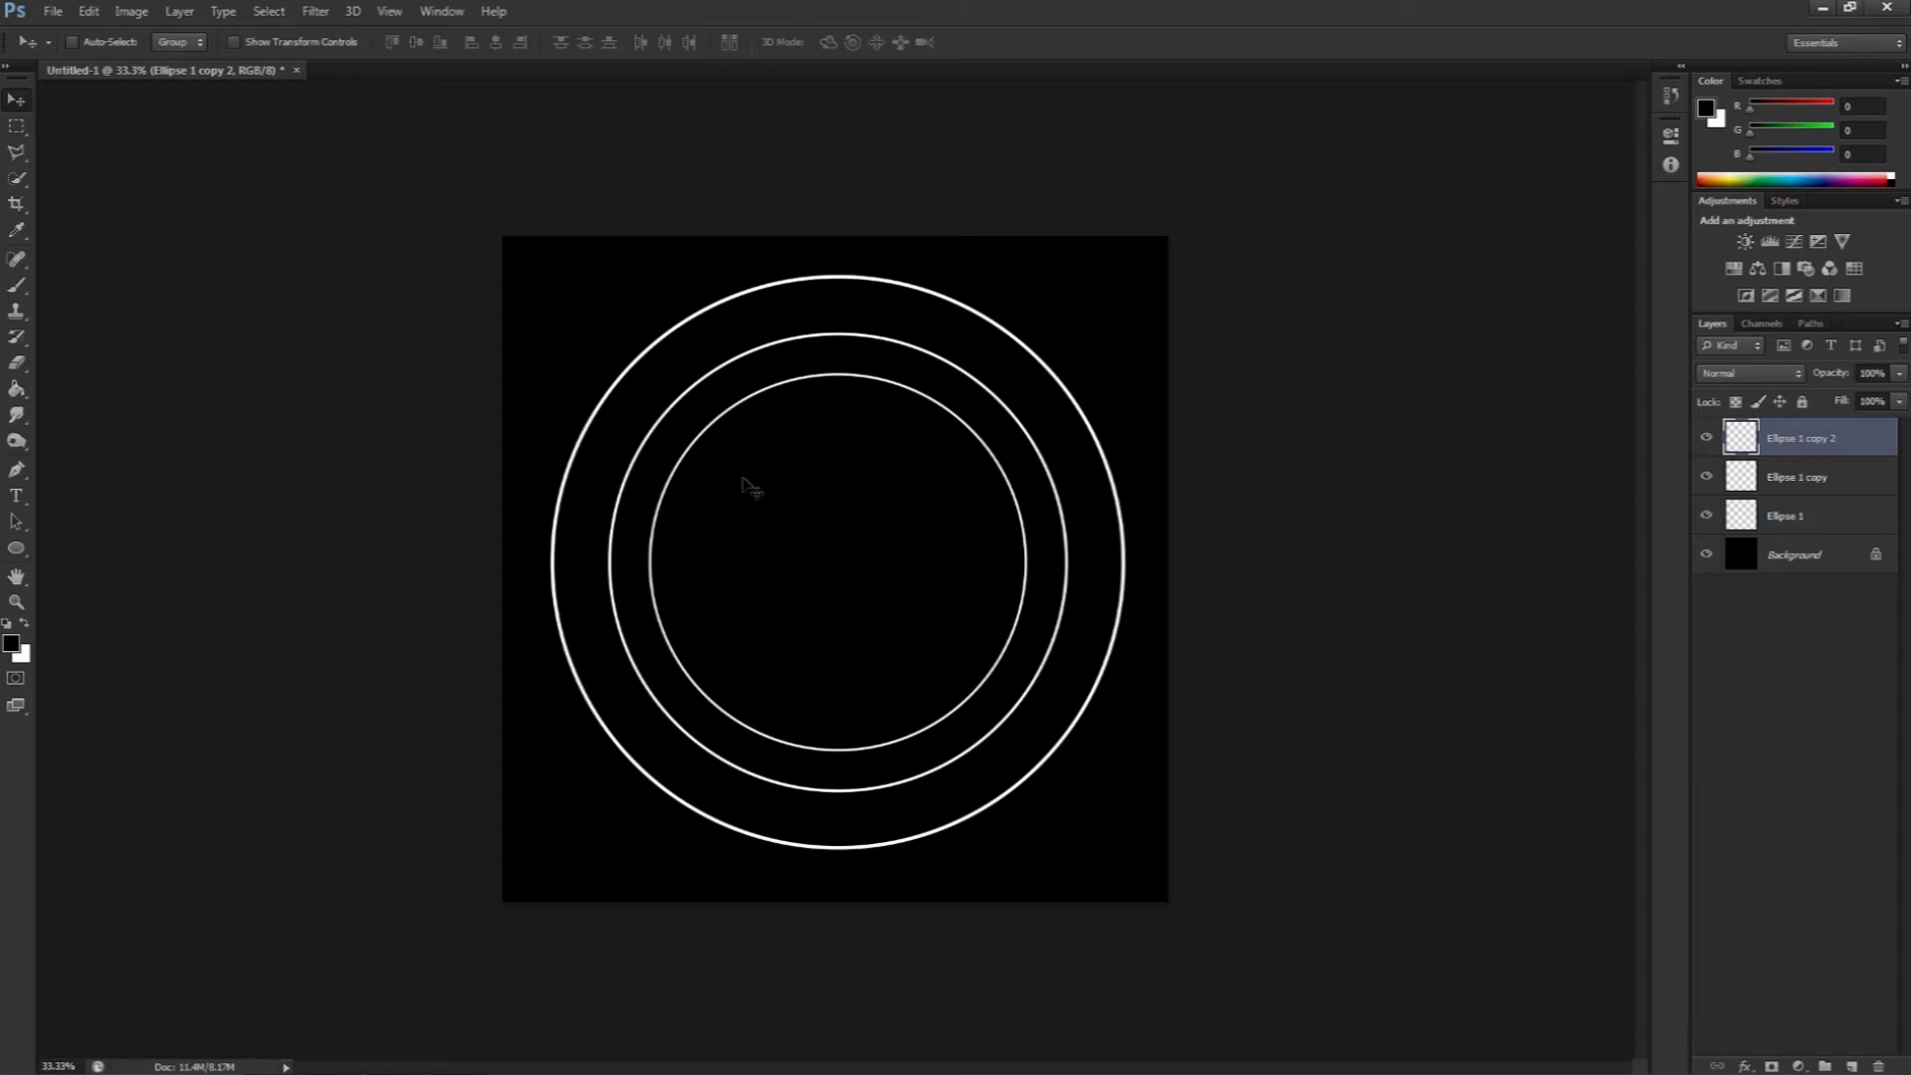
left_click(90, 13)
mouse_move(186, 400)
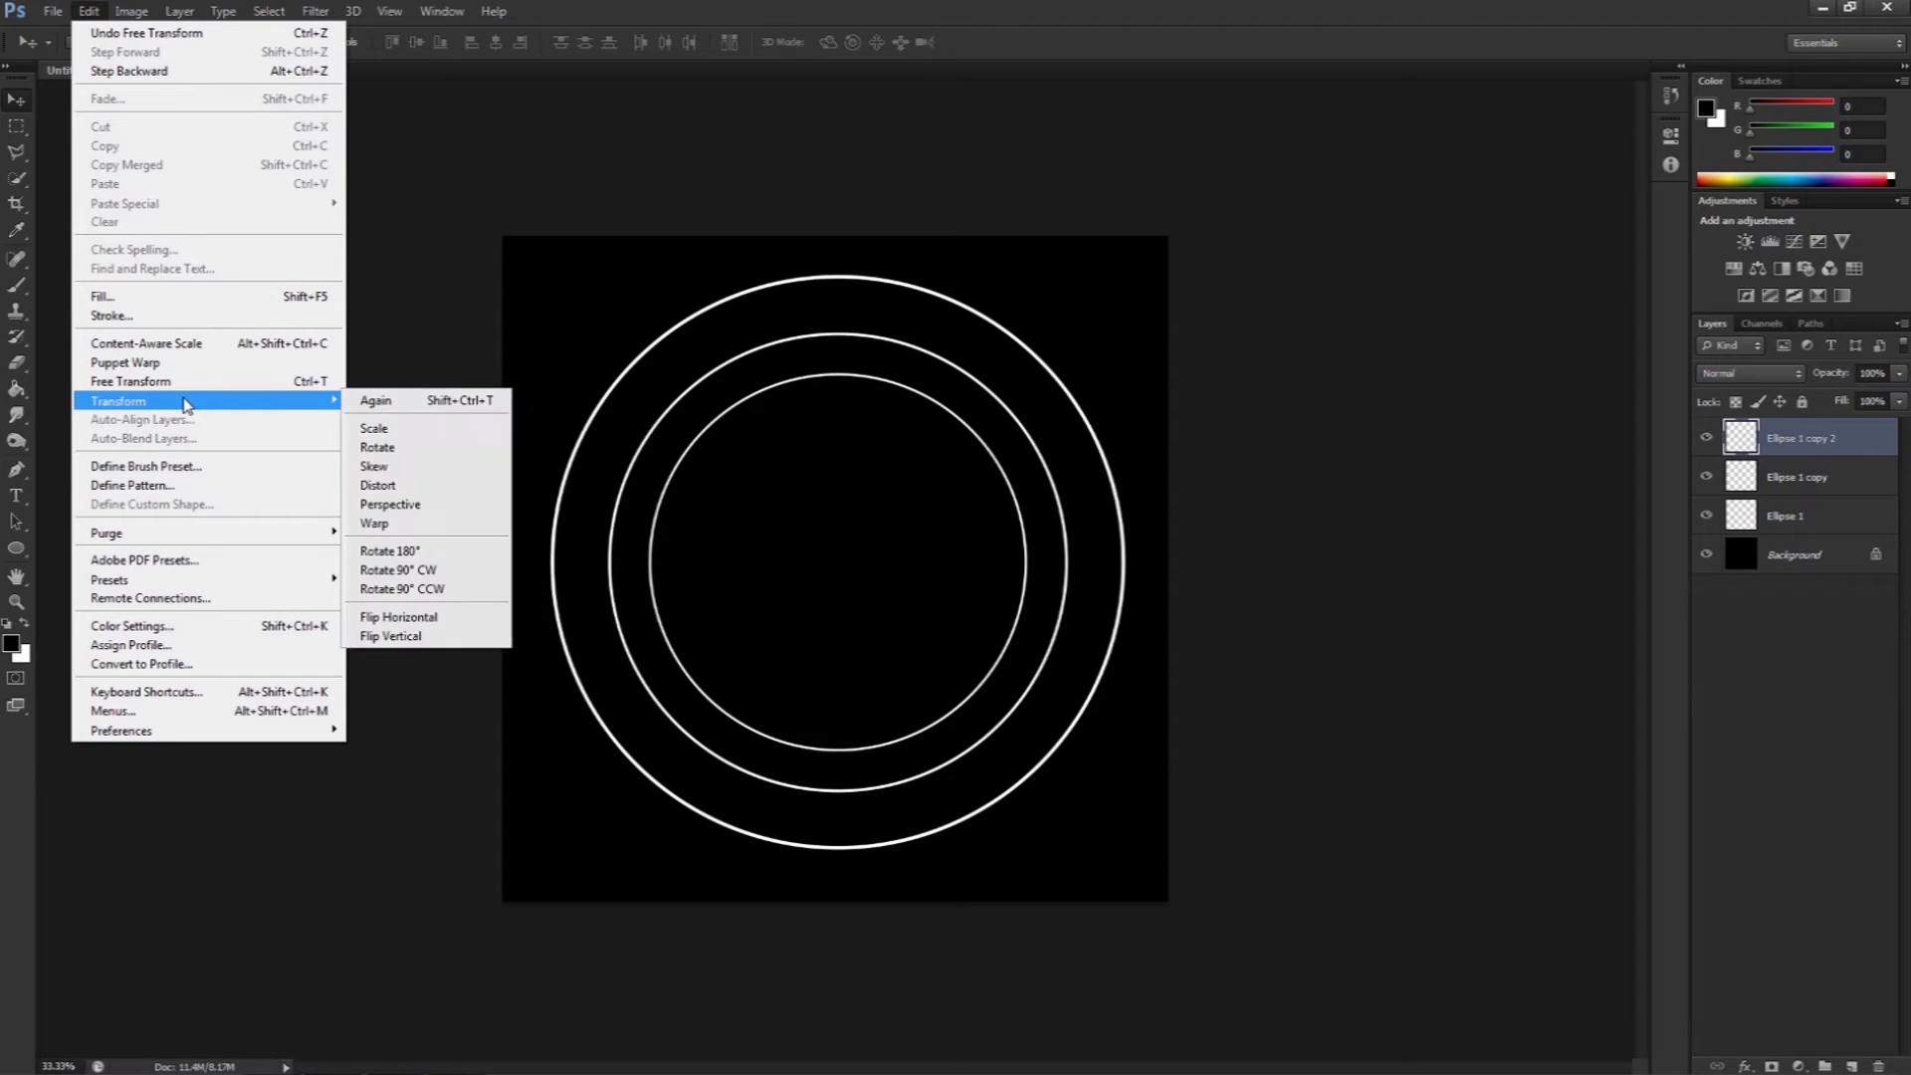
left_click(388, 438)
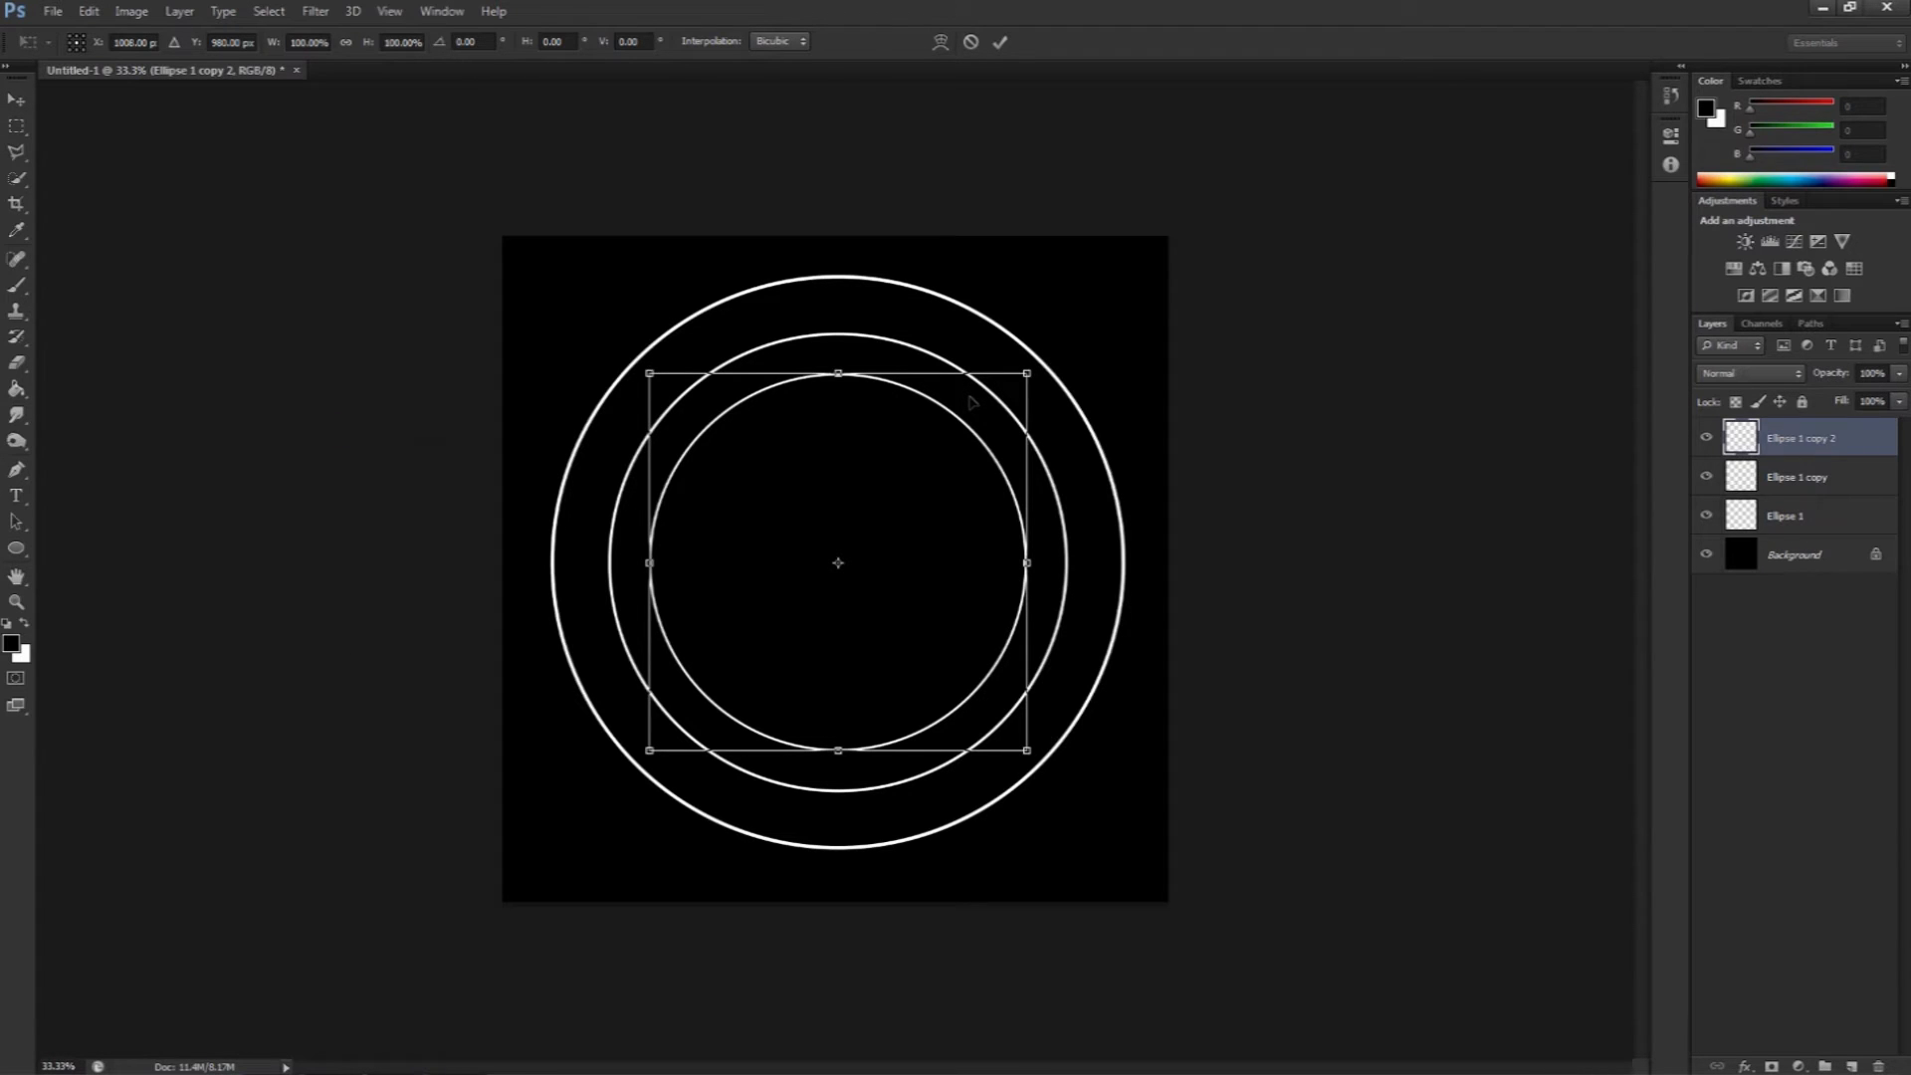
key("Return")
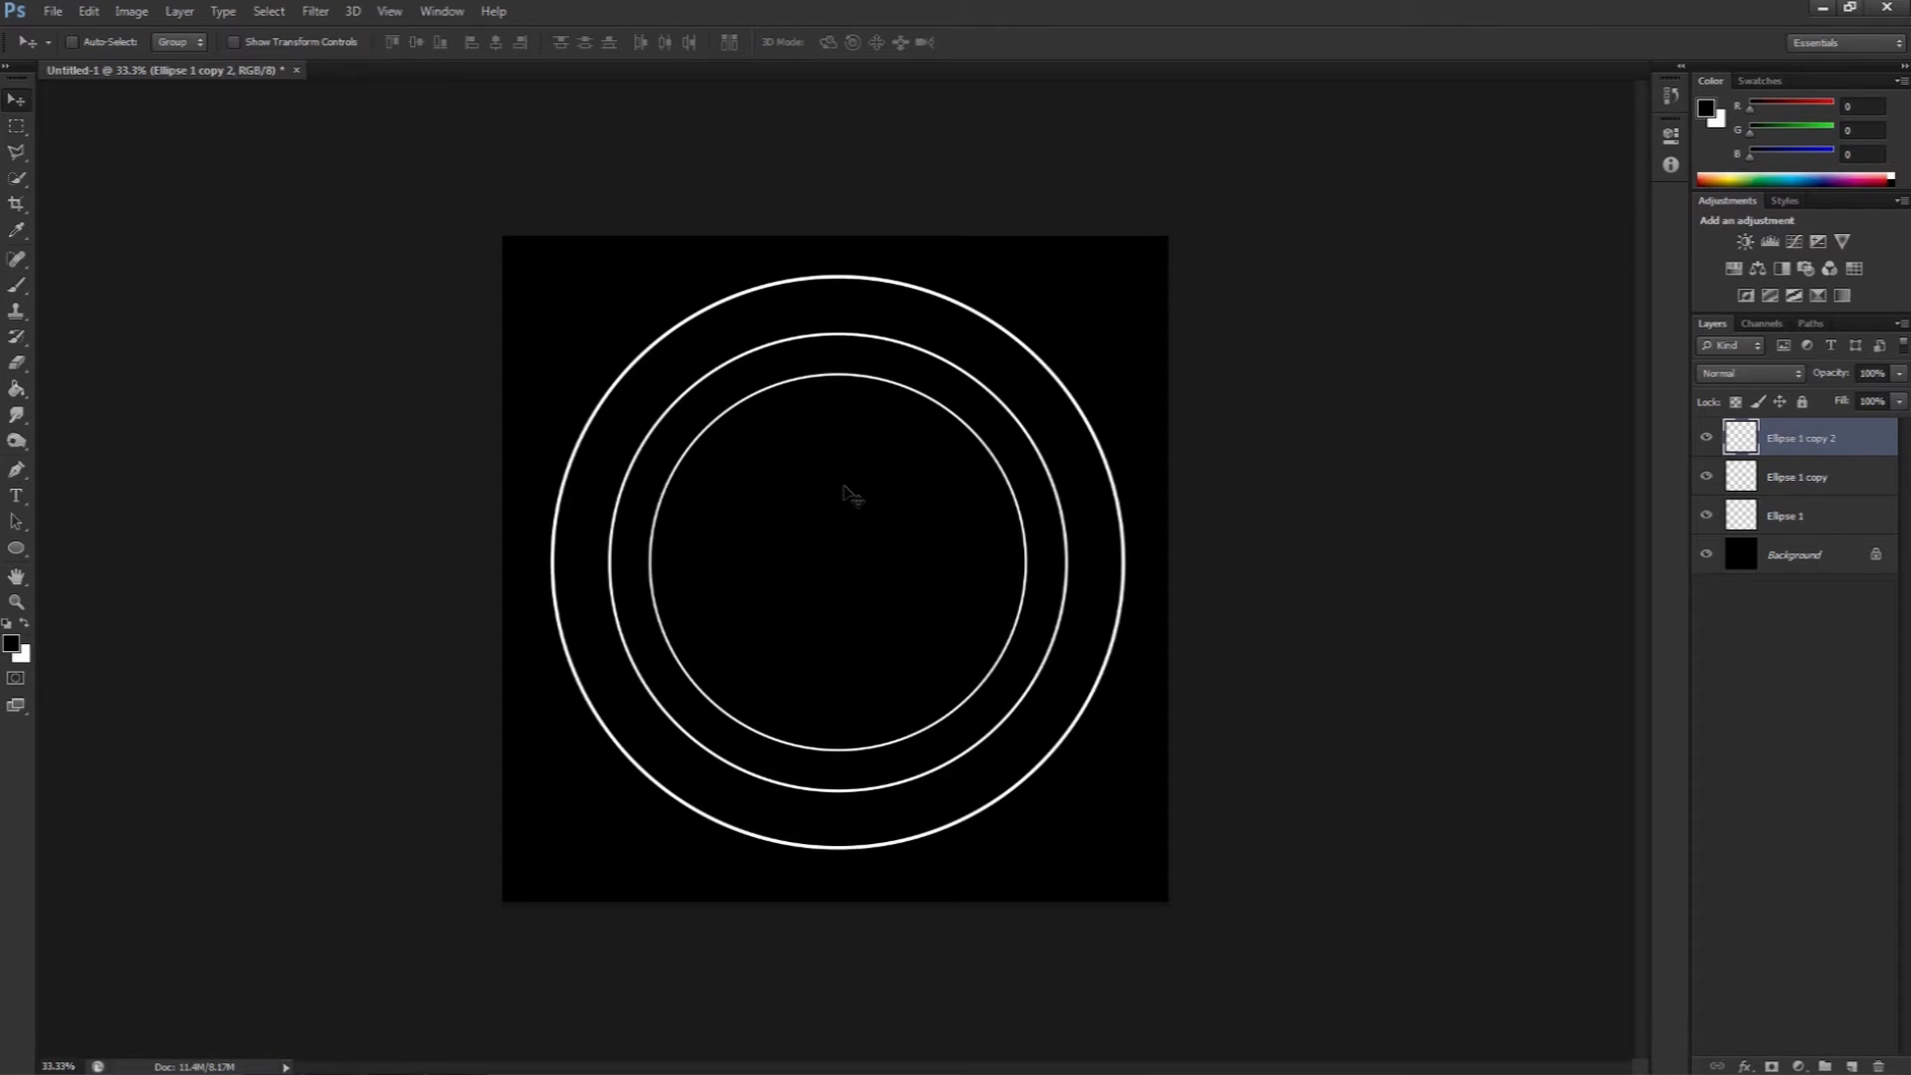
Step: Duplicate the innermost circle, scale the new copy down to about 63% and centre it inside the others
key("ctrl+j")
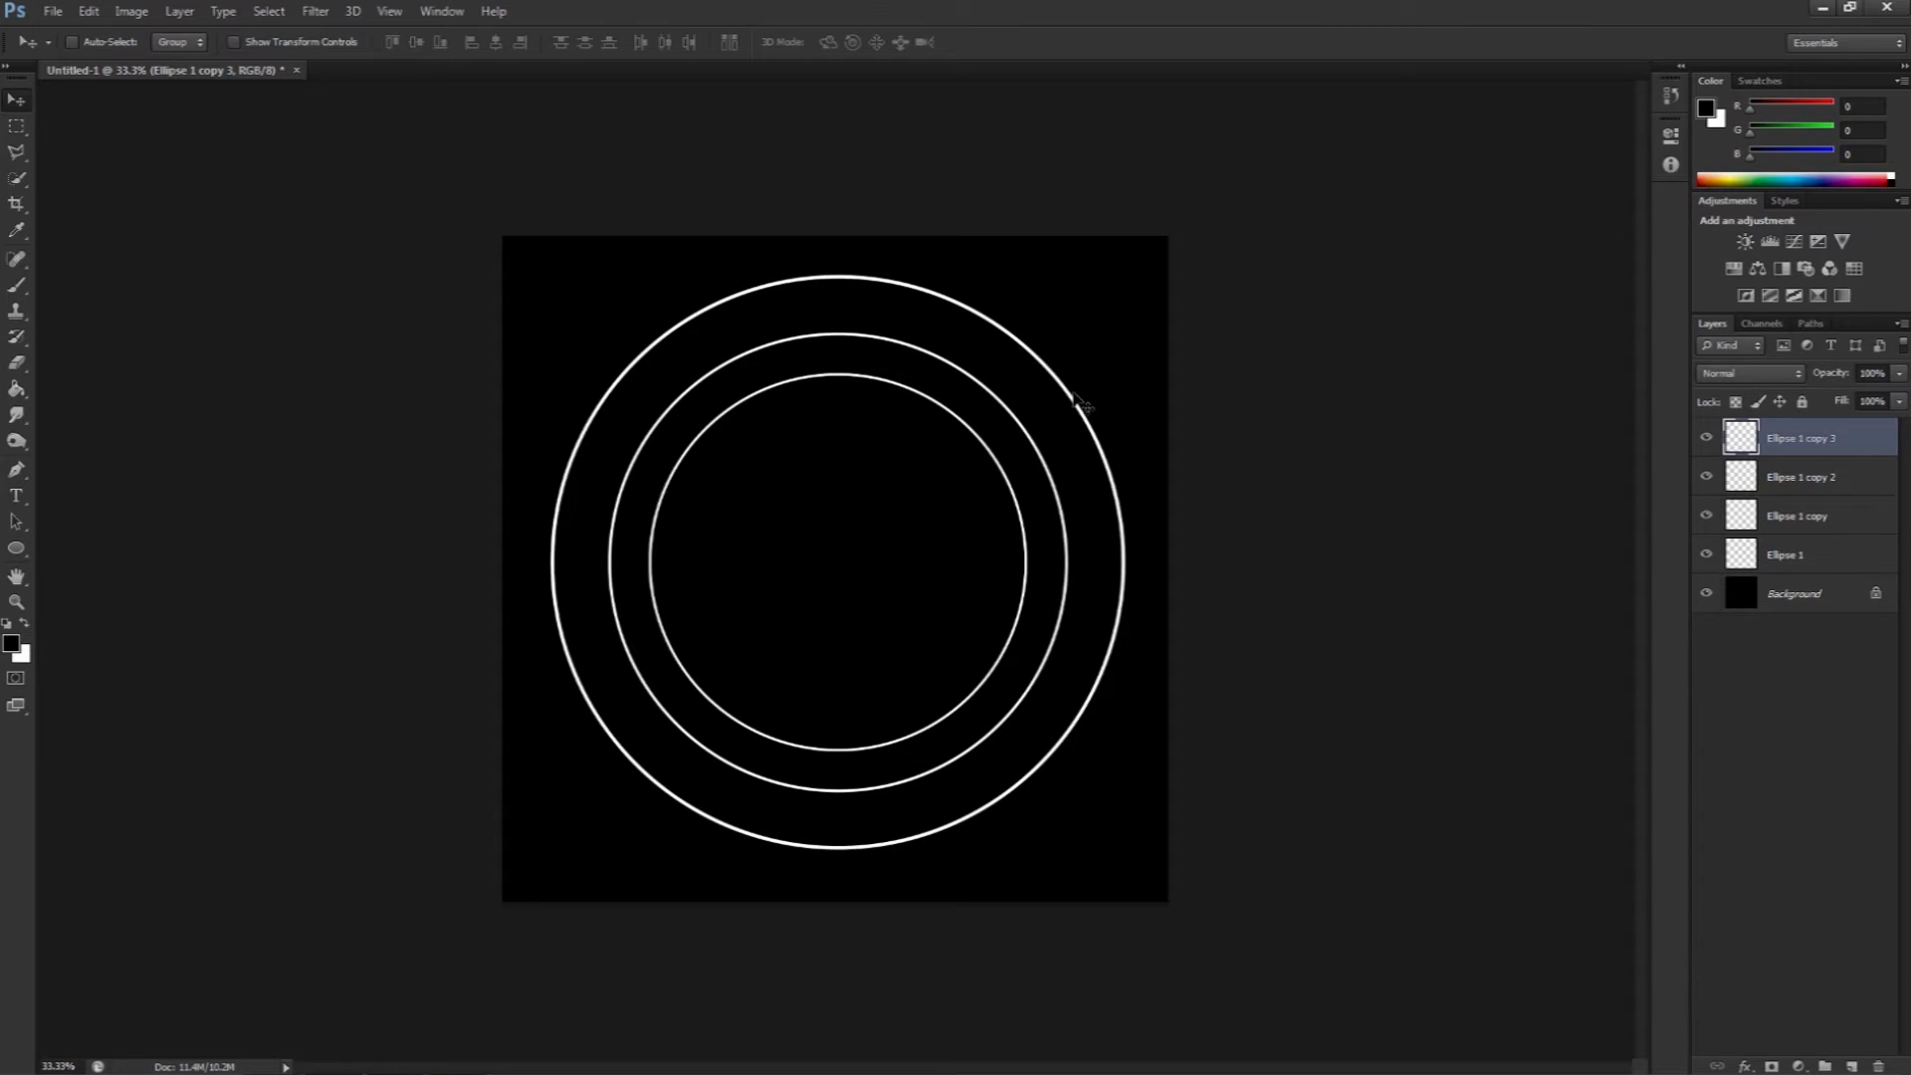
key("ctrl+t")
left_click_drag(1034, 368, 953, 453)
left_click_drag(650, 750, 733, 668)
left_click_drag(818, 601, 809, 617)
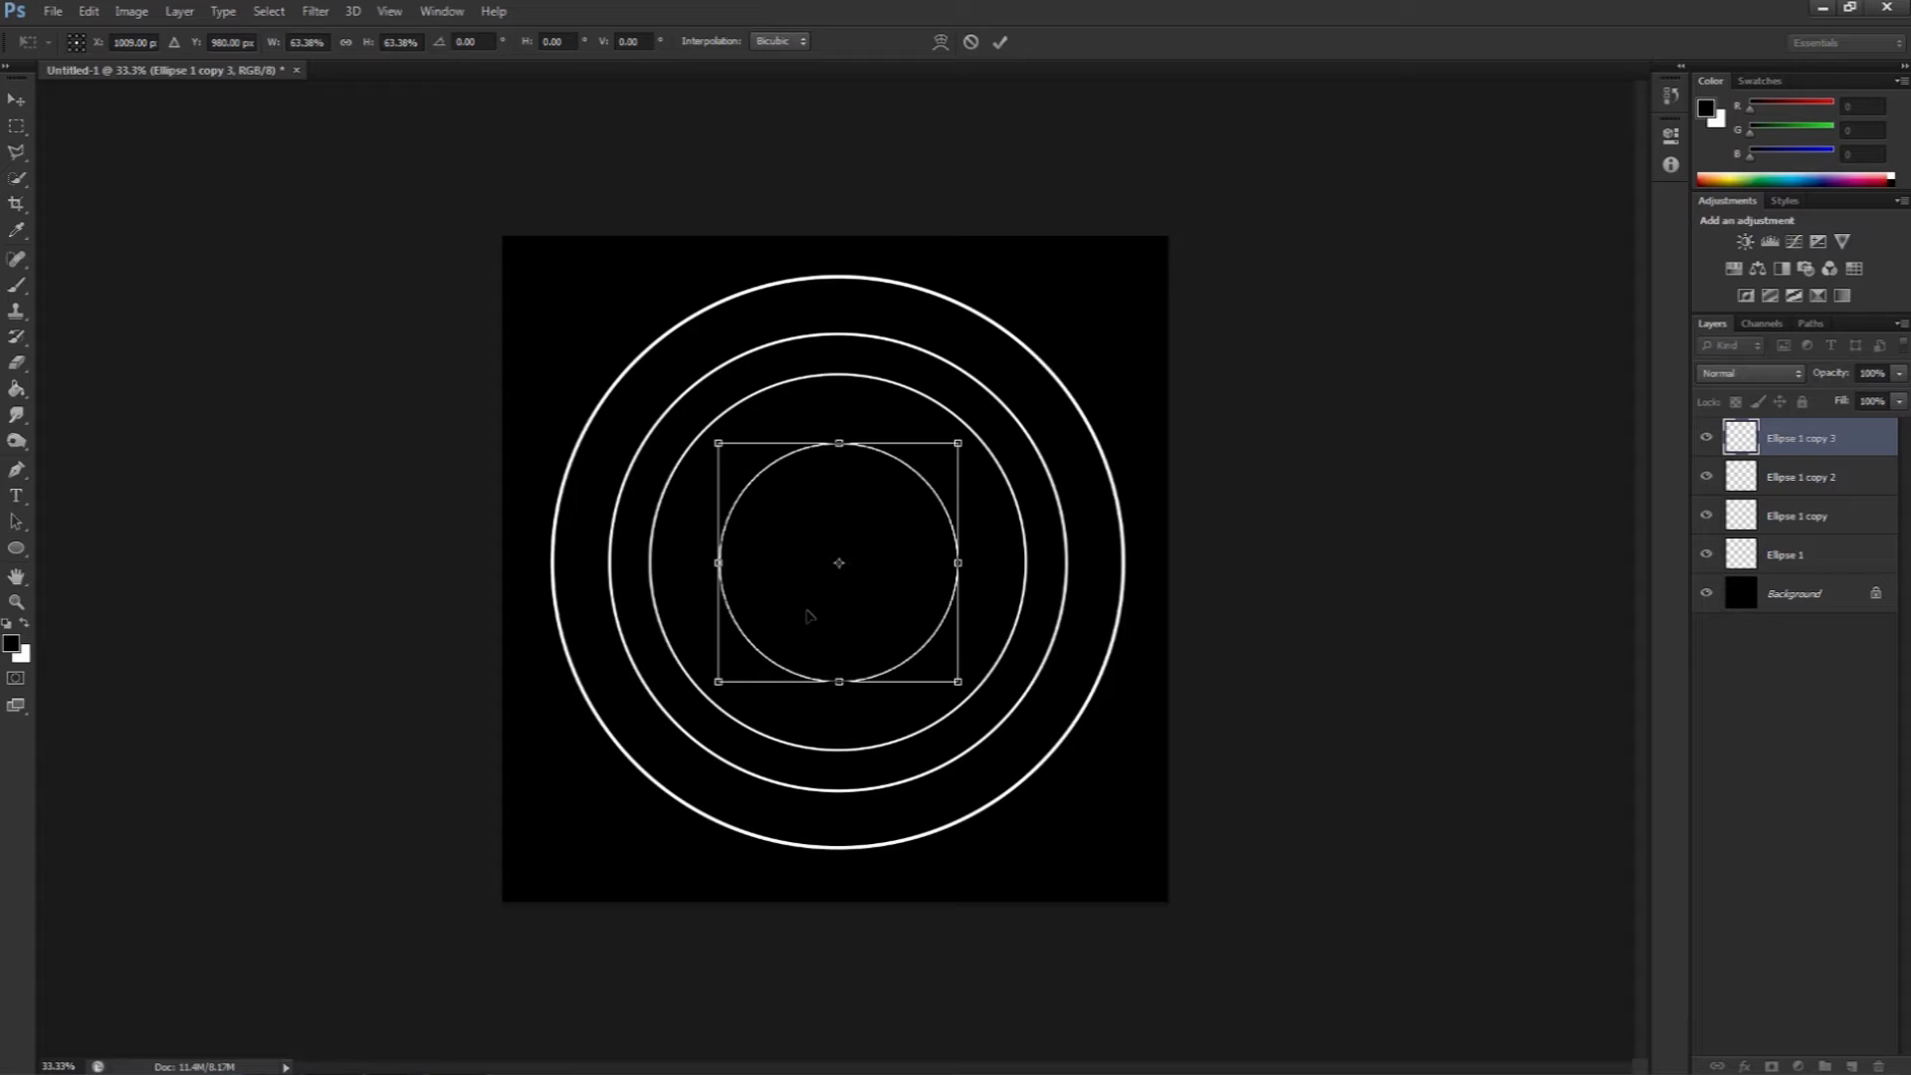
key("Return")
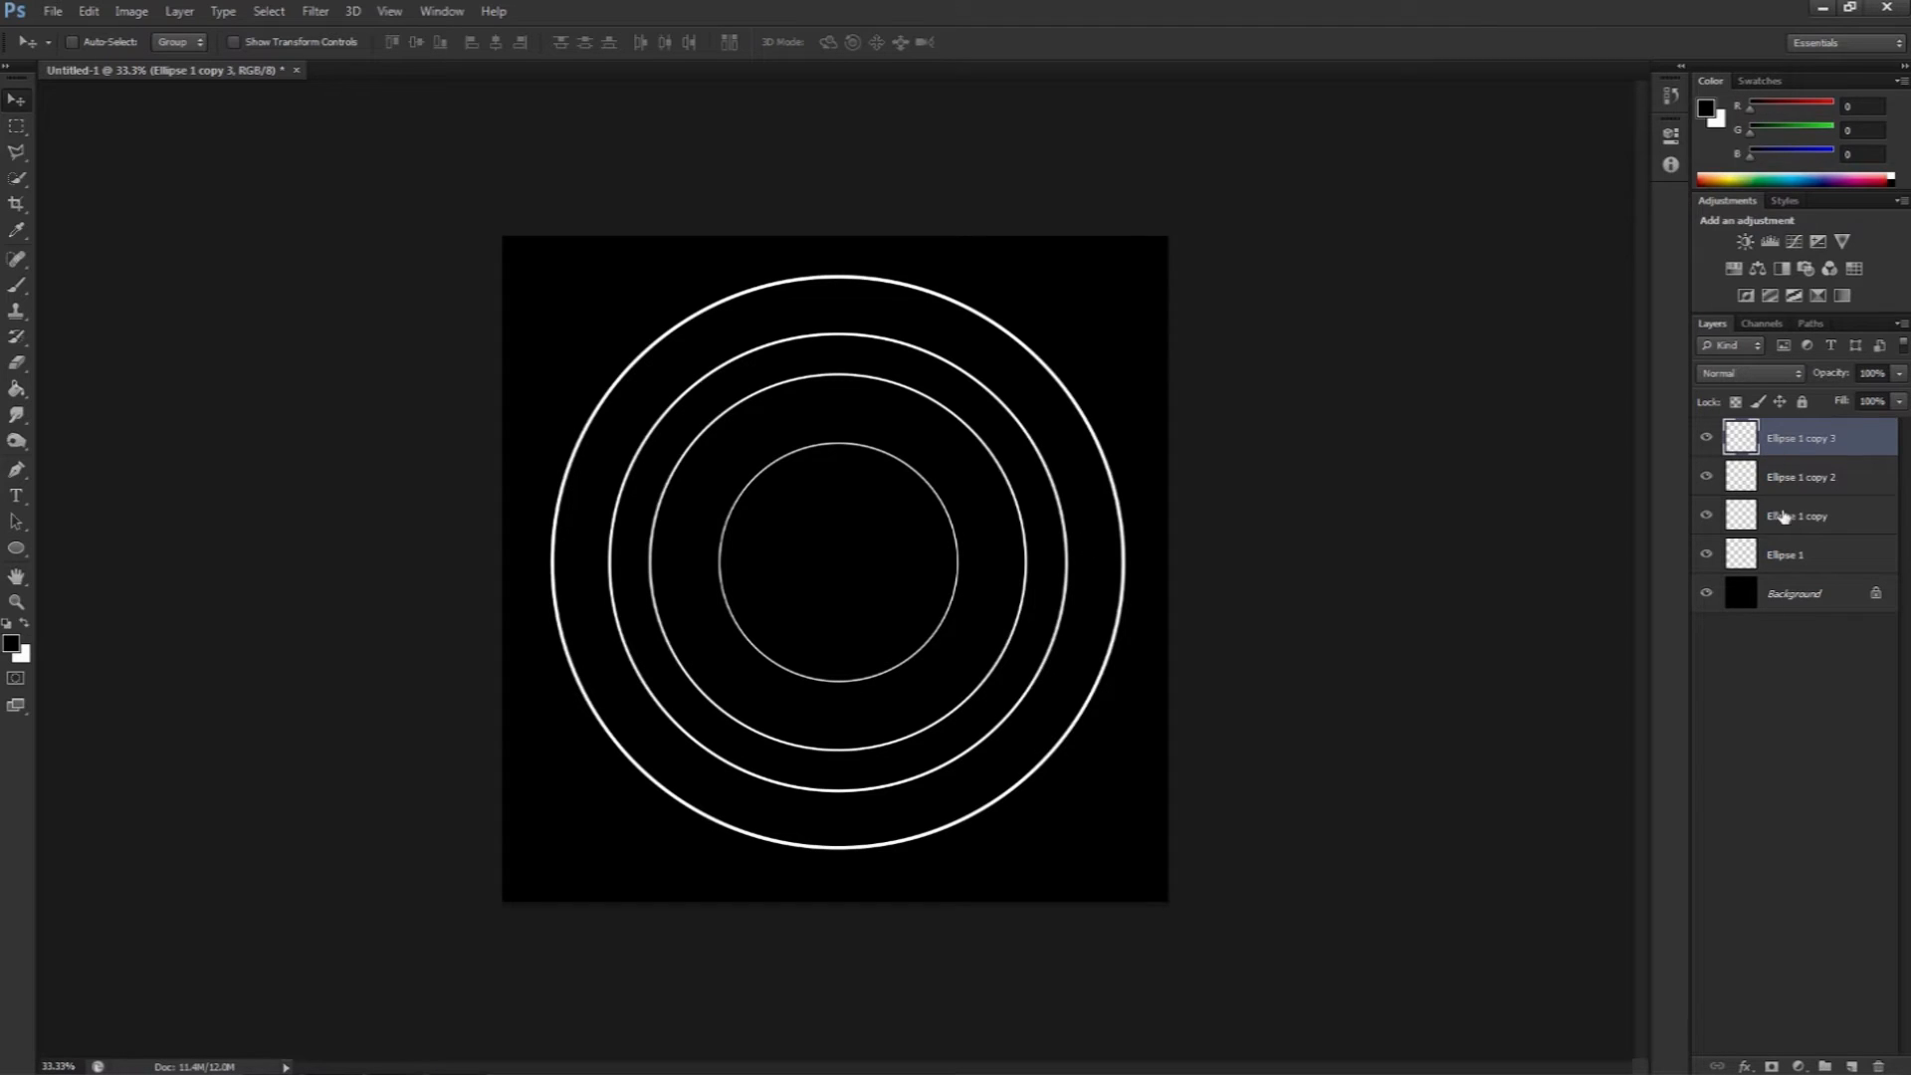
Step: Select all four circle layers and merge them into a single layer
left_click(1788, 557, "shift")
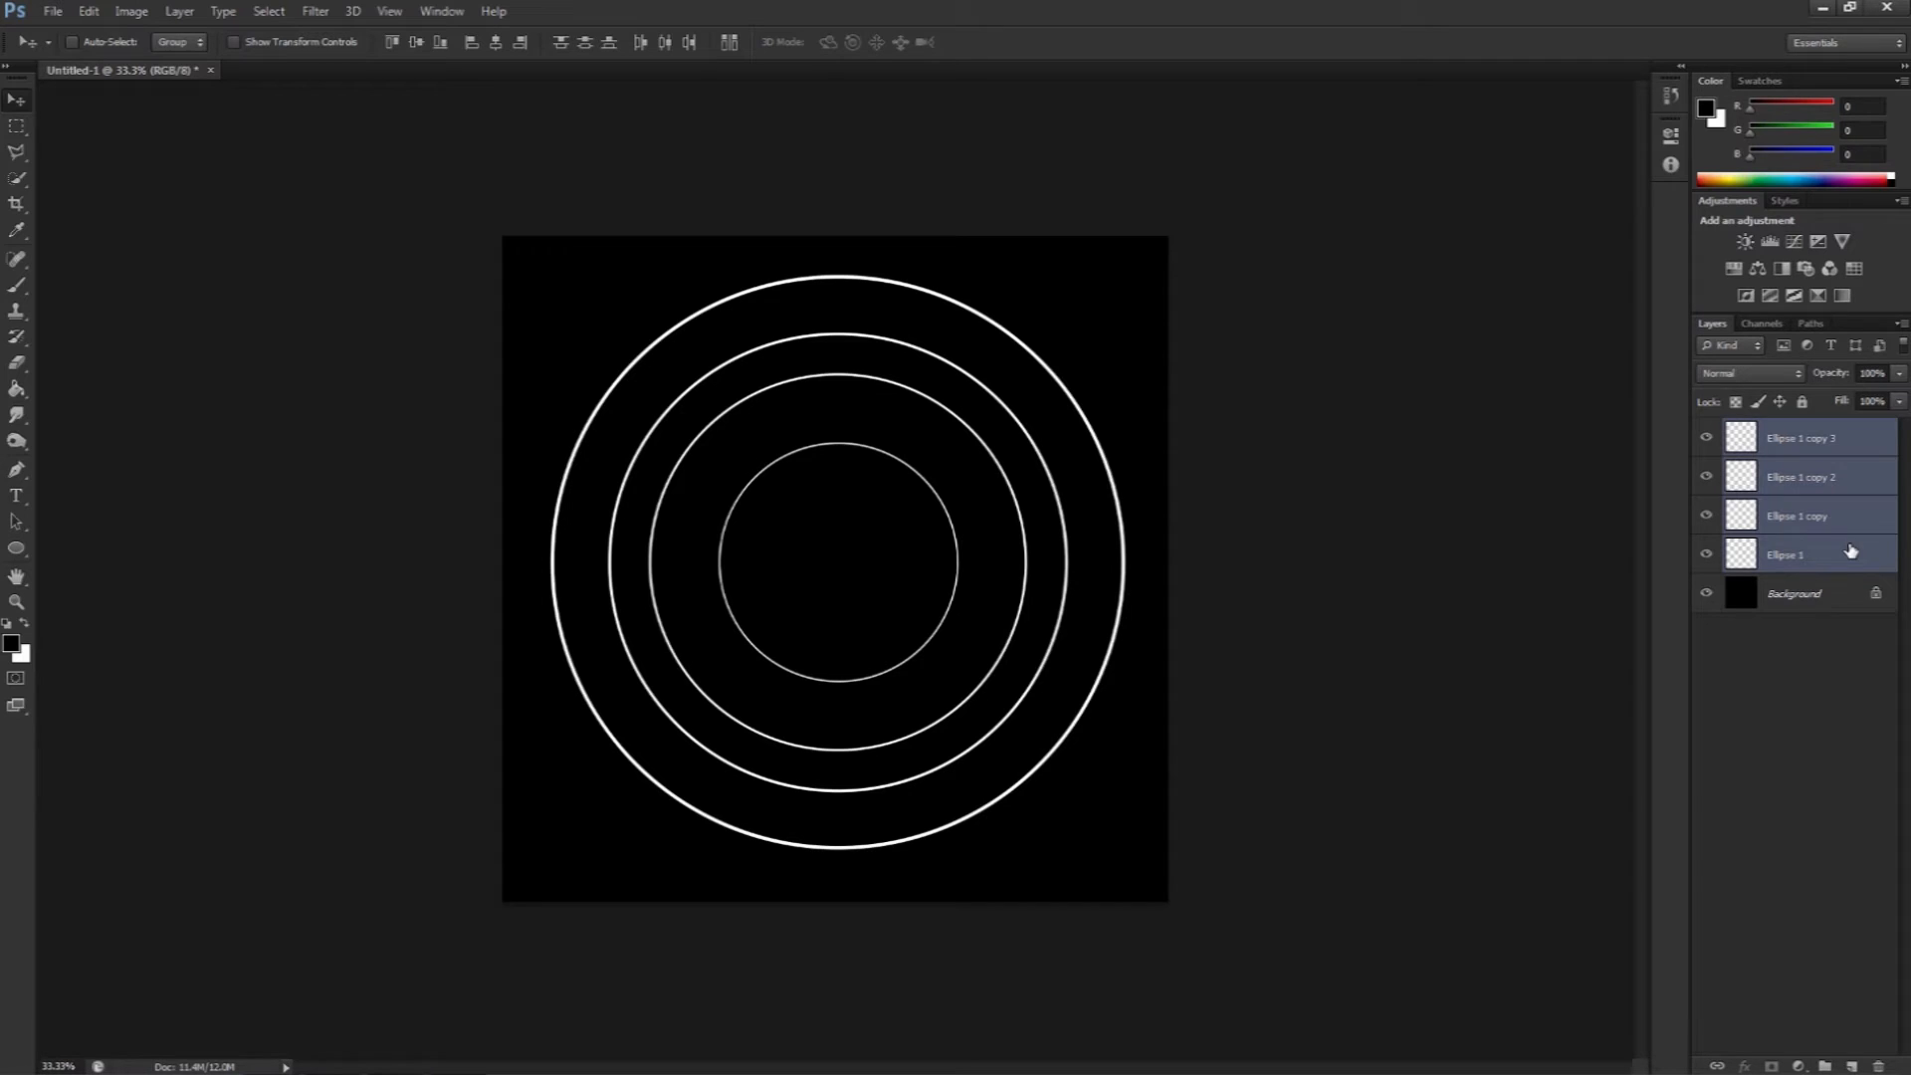
key("ctrl+e")
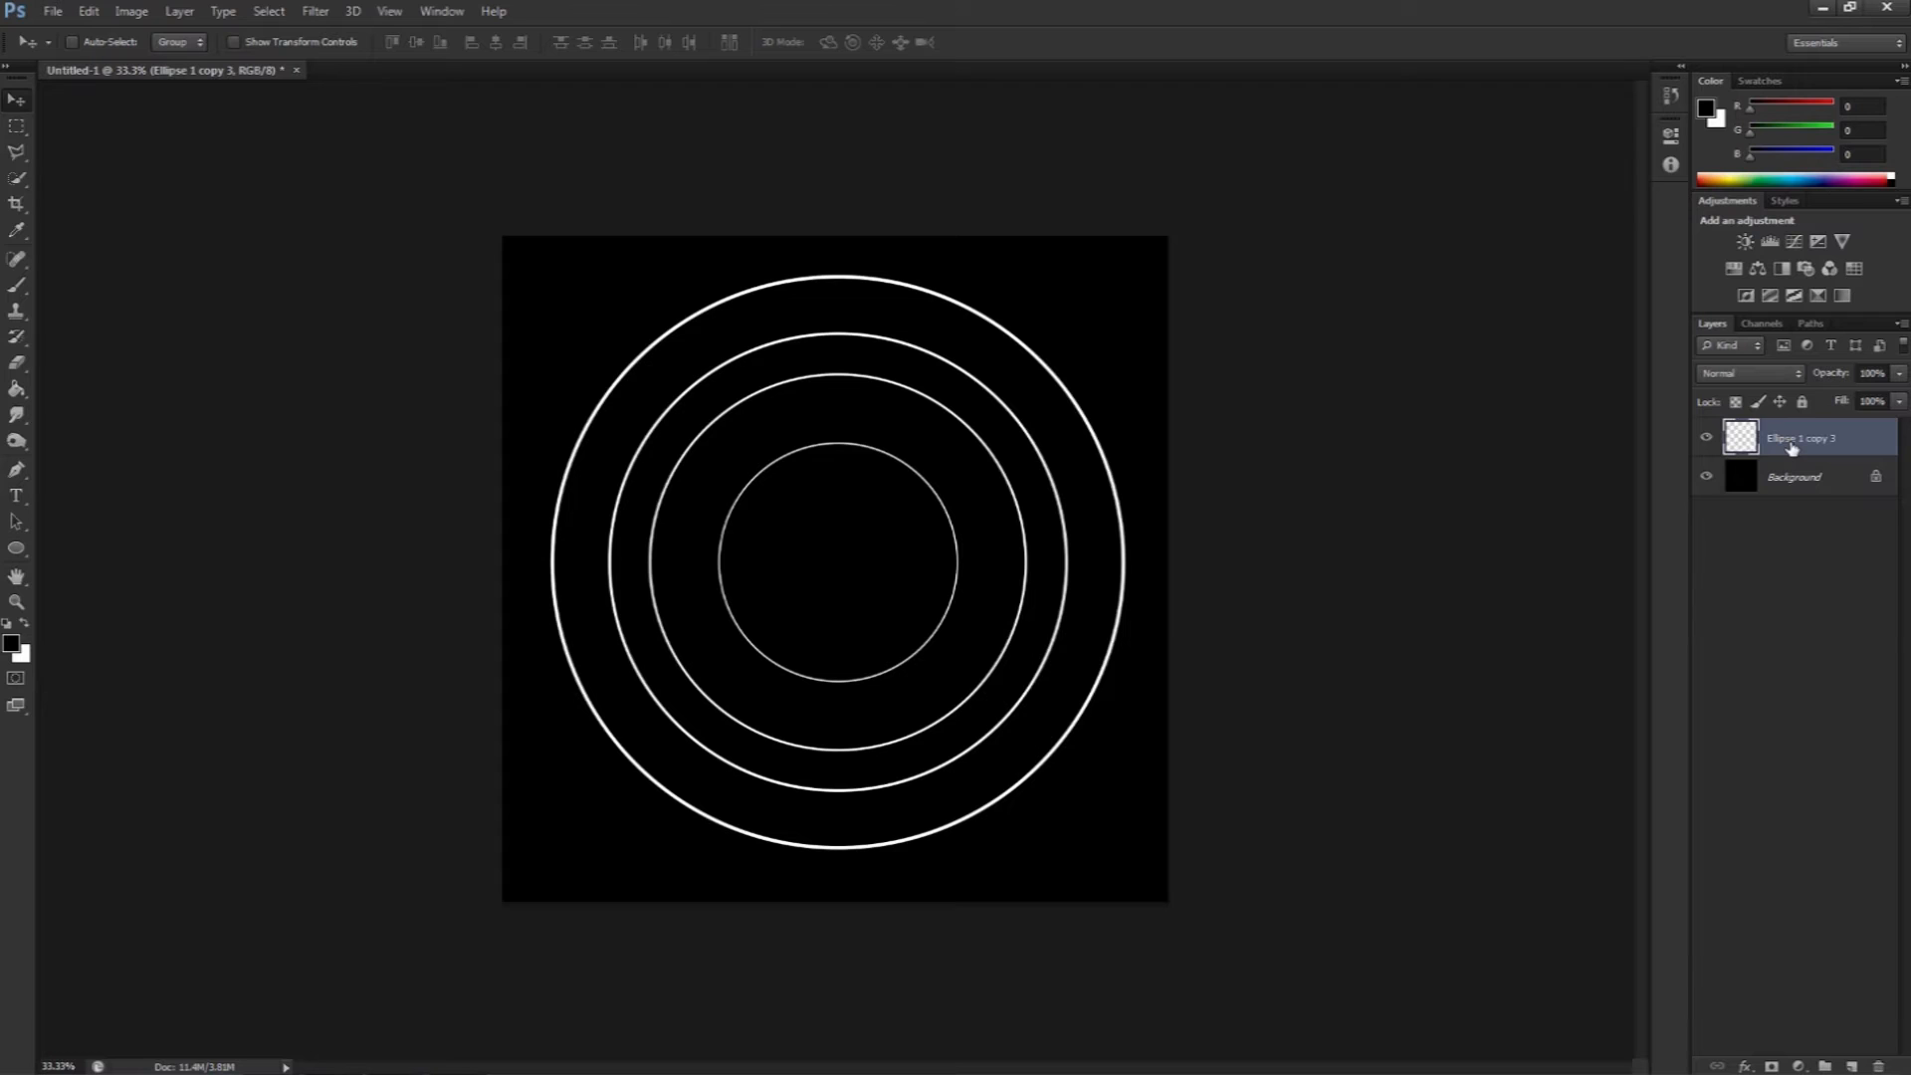
key("ctrl+z")
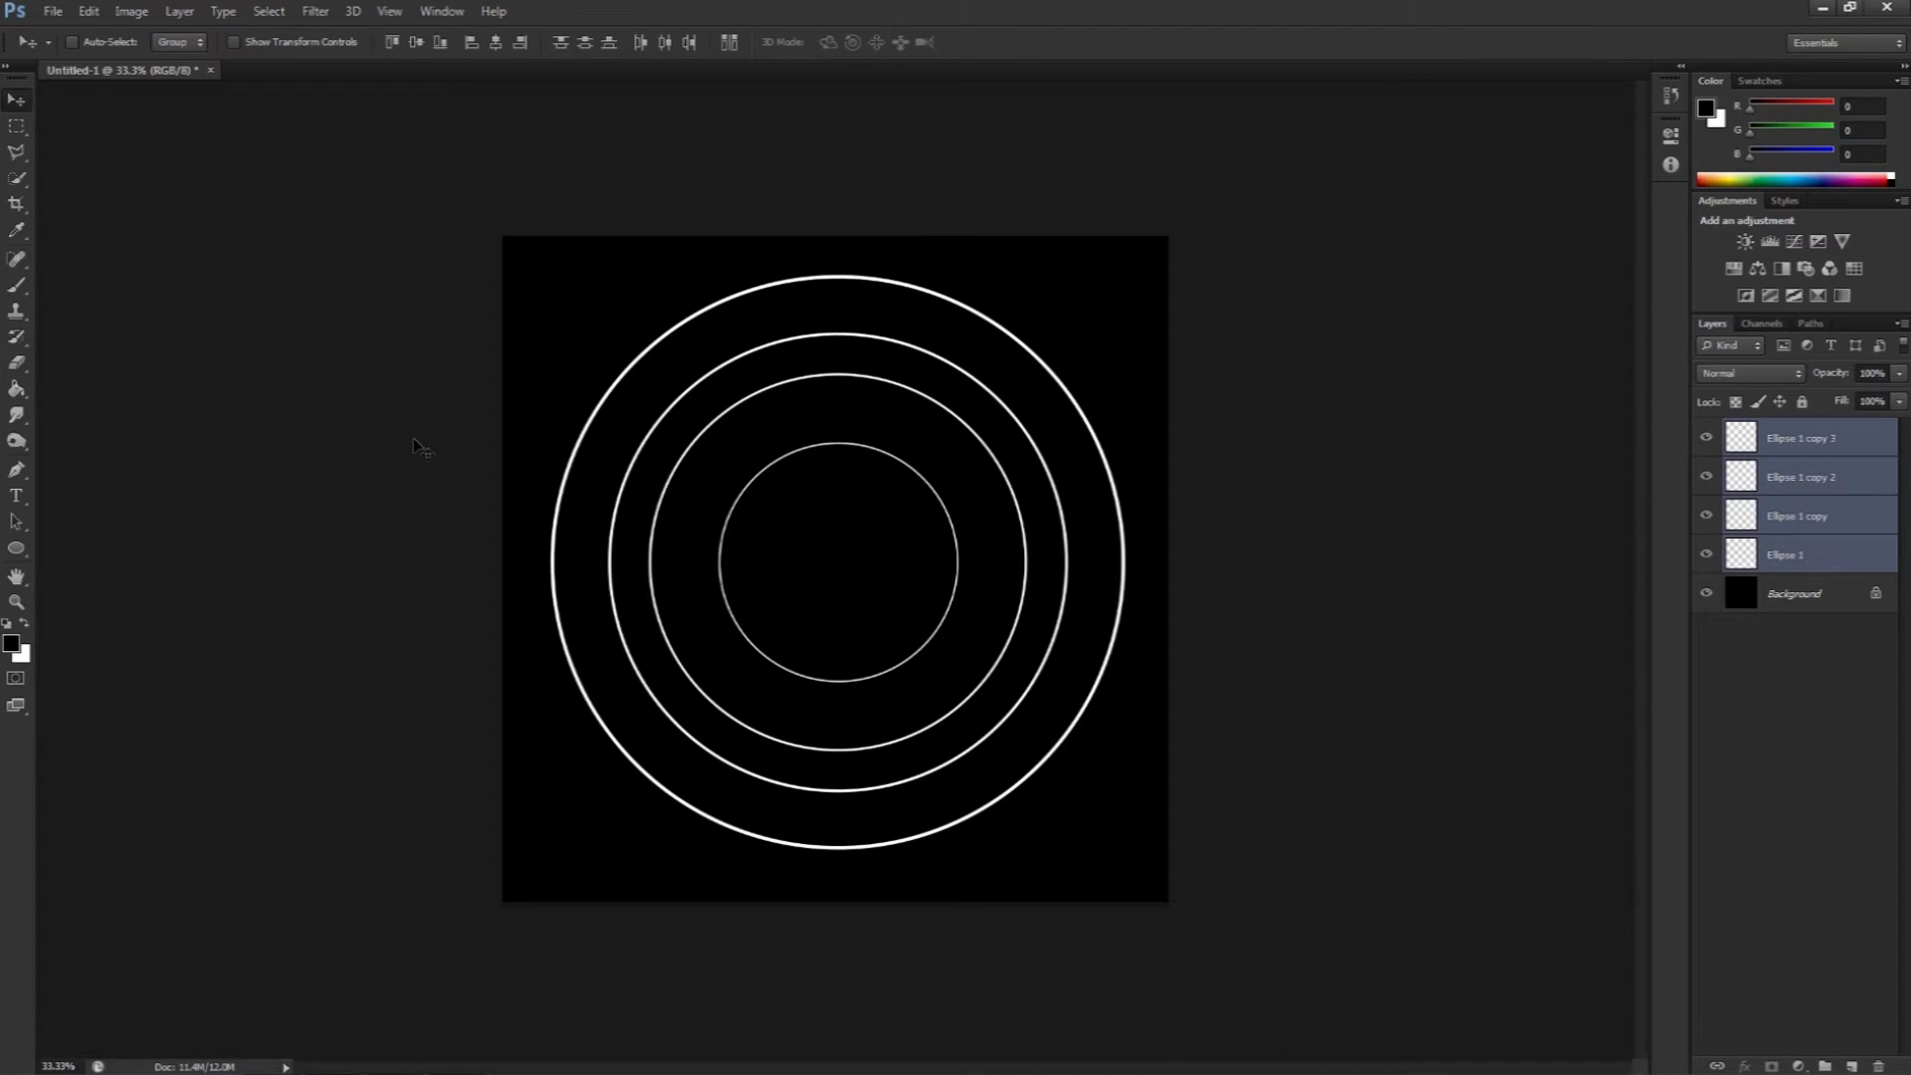
left_click(180, 12)
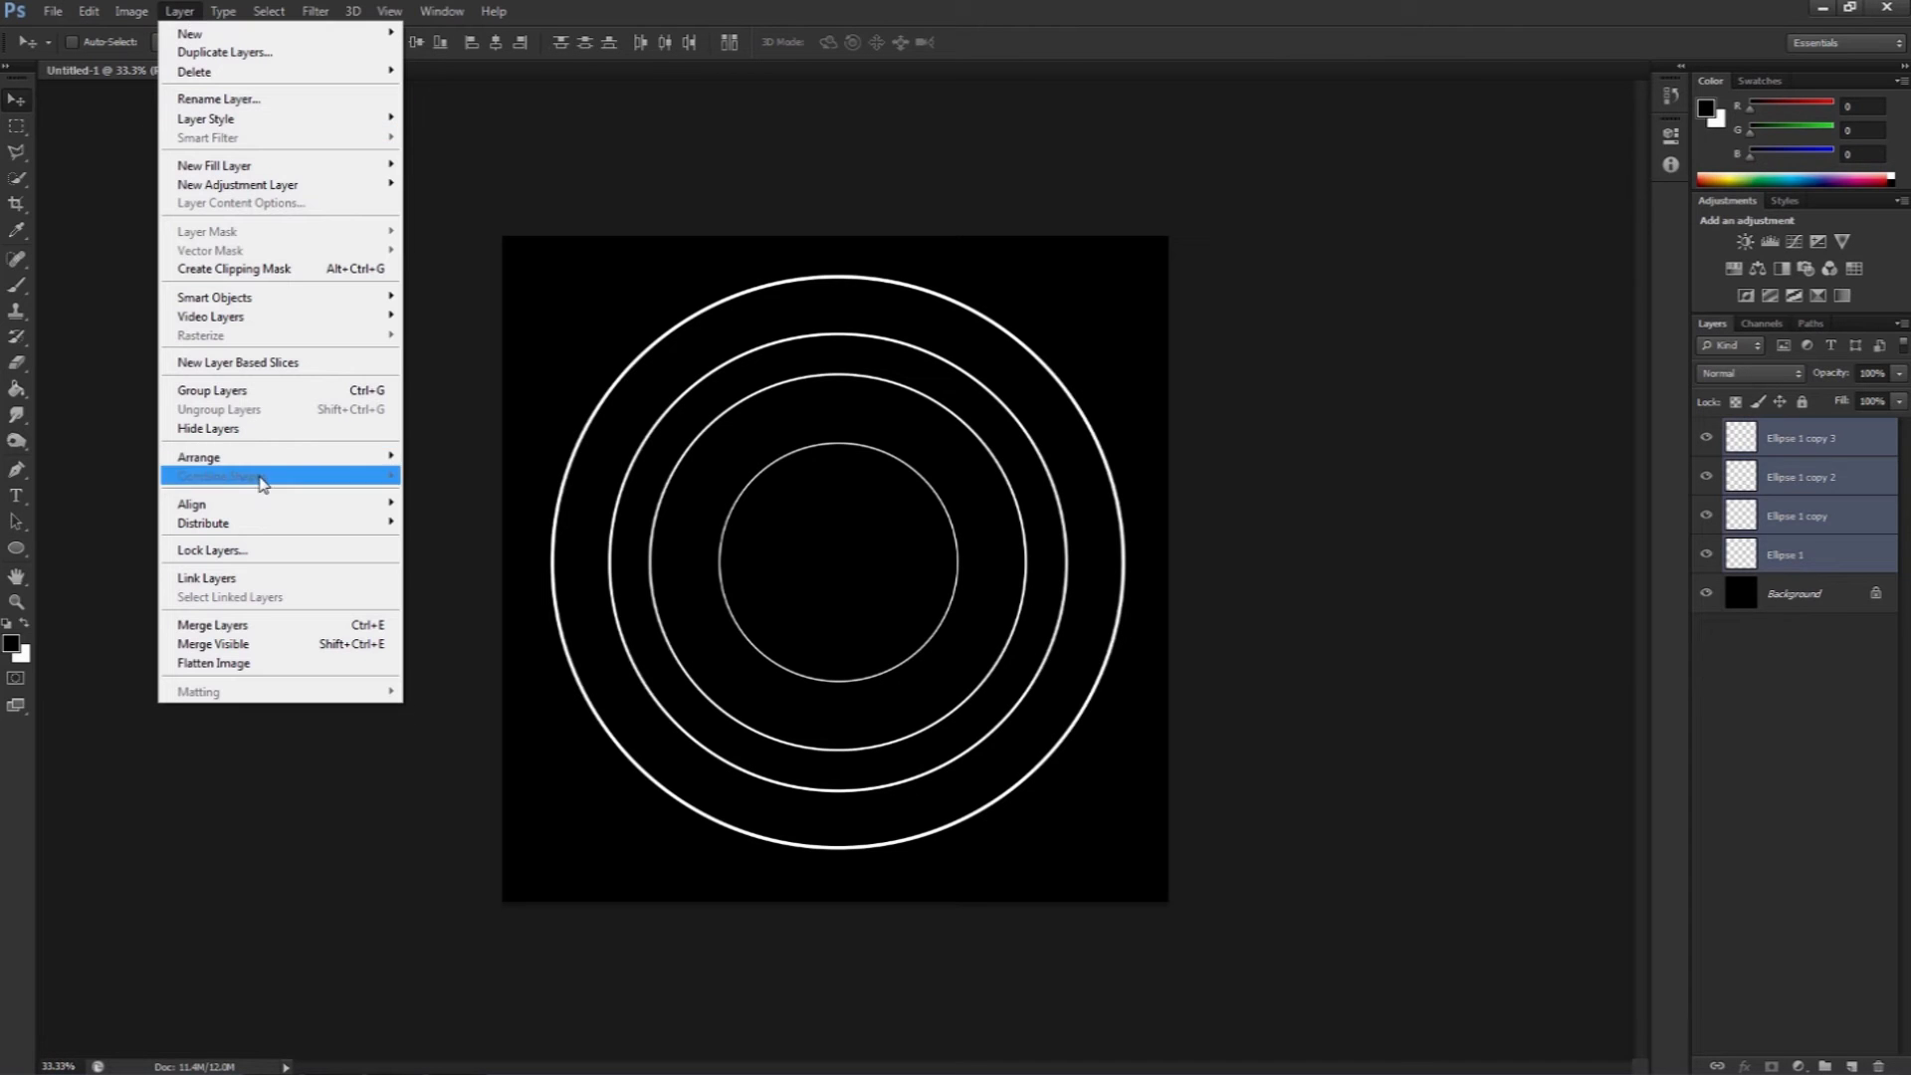
left_click(236, 626)
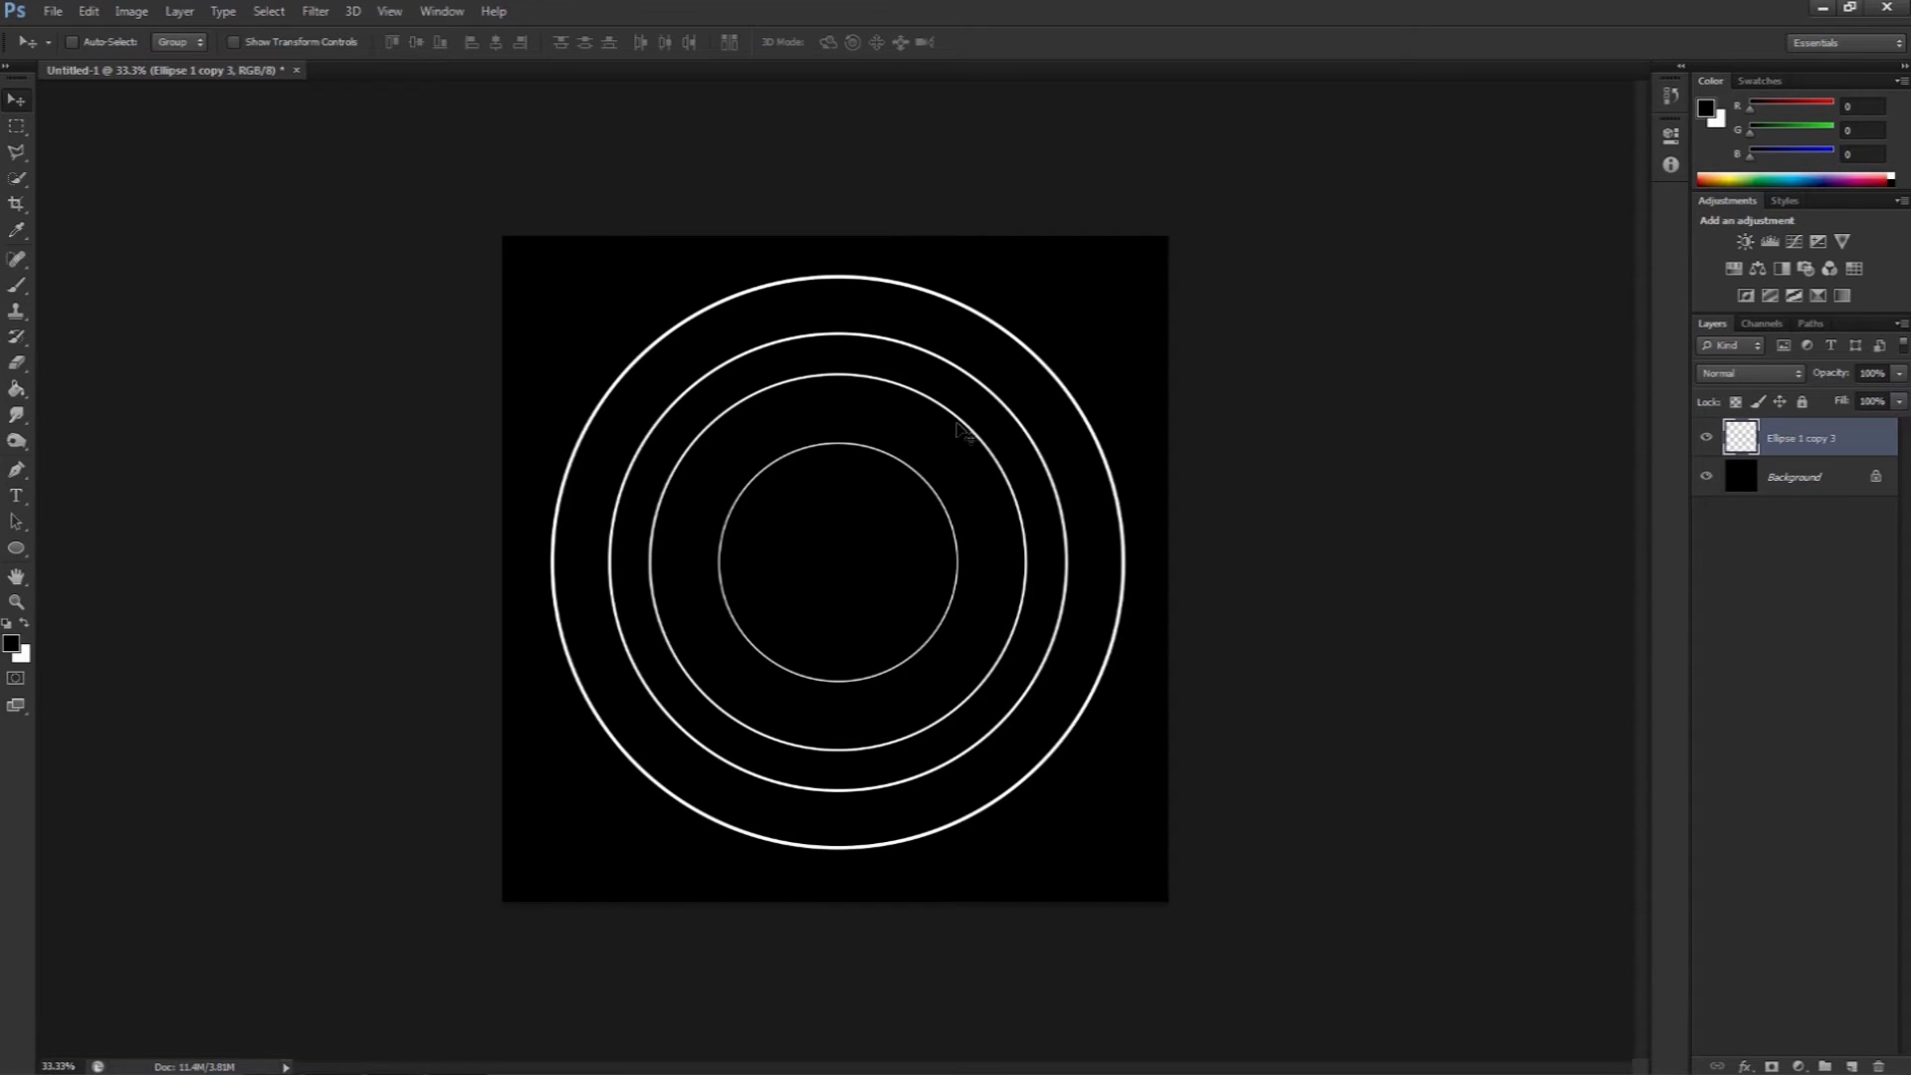
key("ctrl+t")
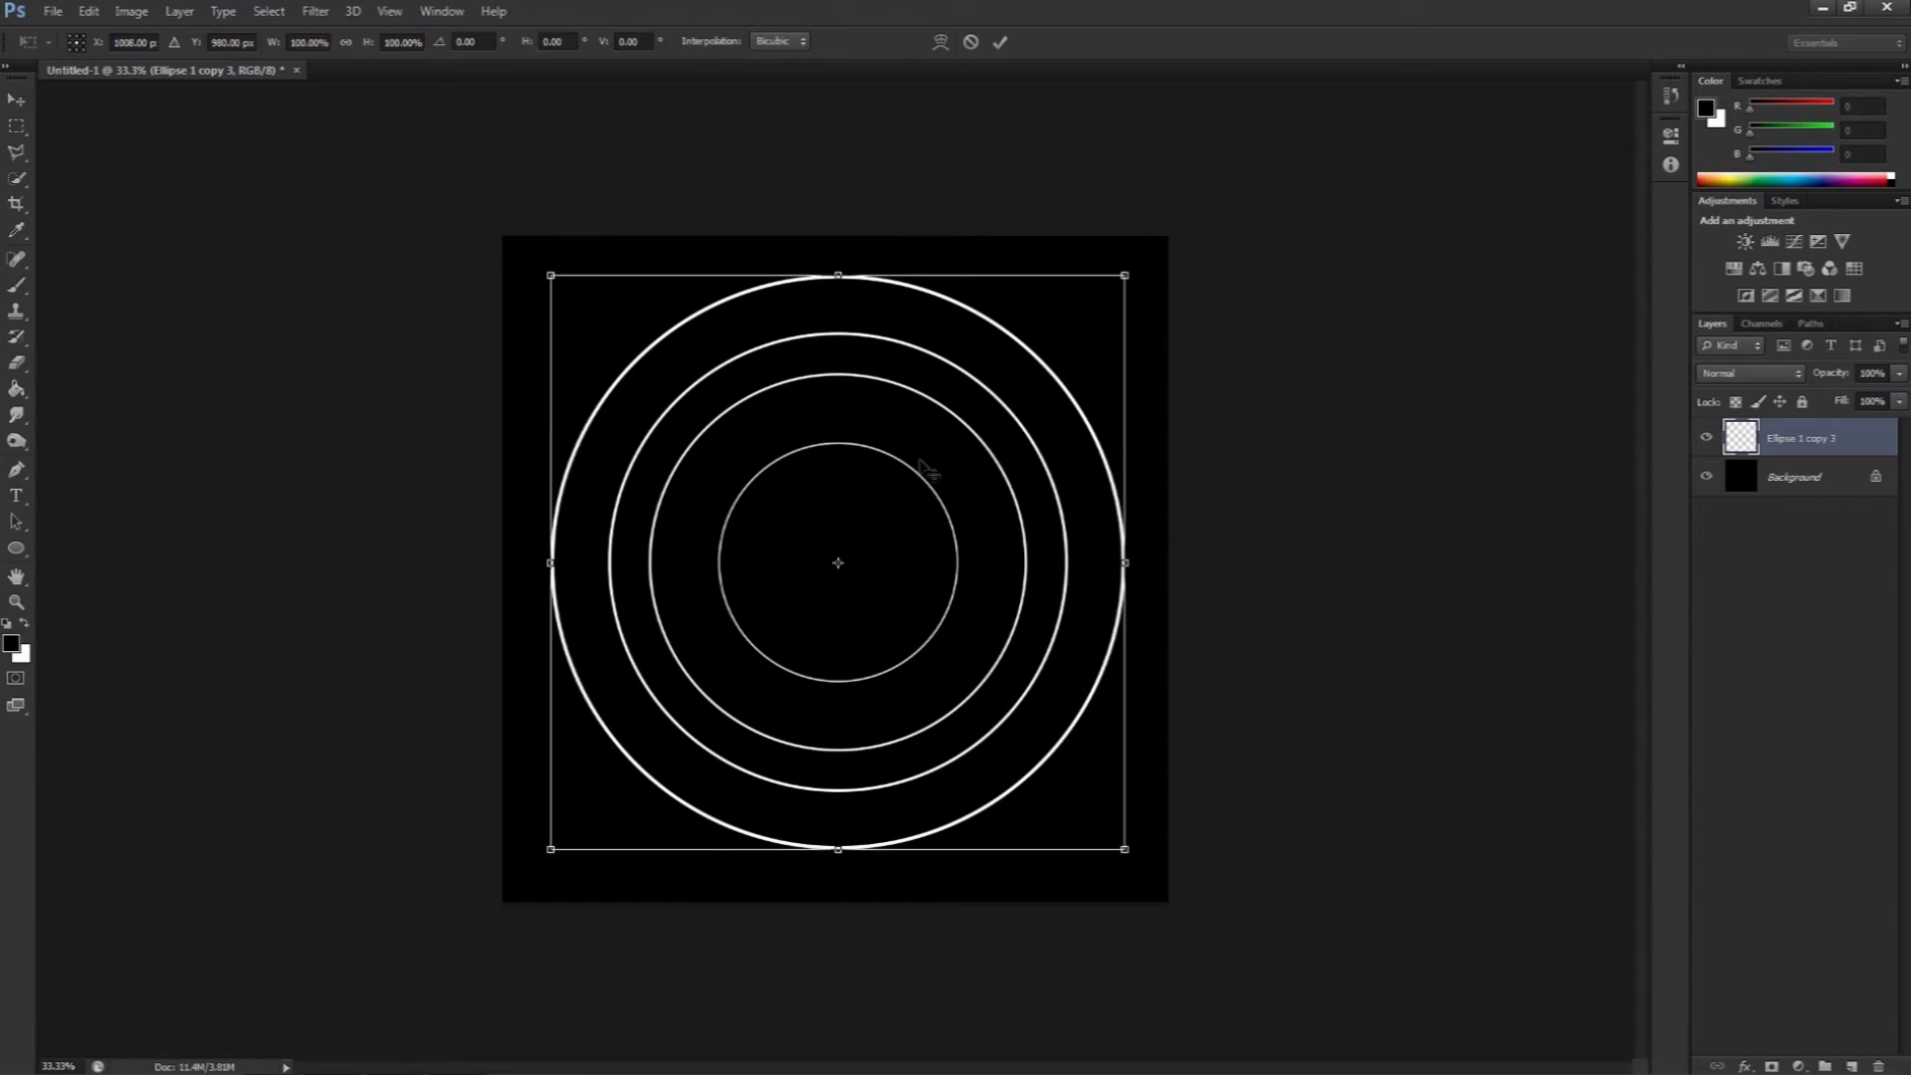
left_click_drag(1237, 399, 1061, 473)
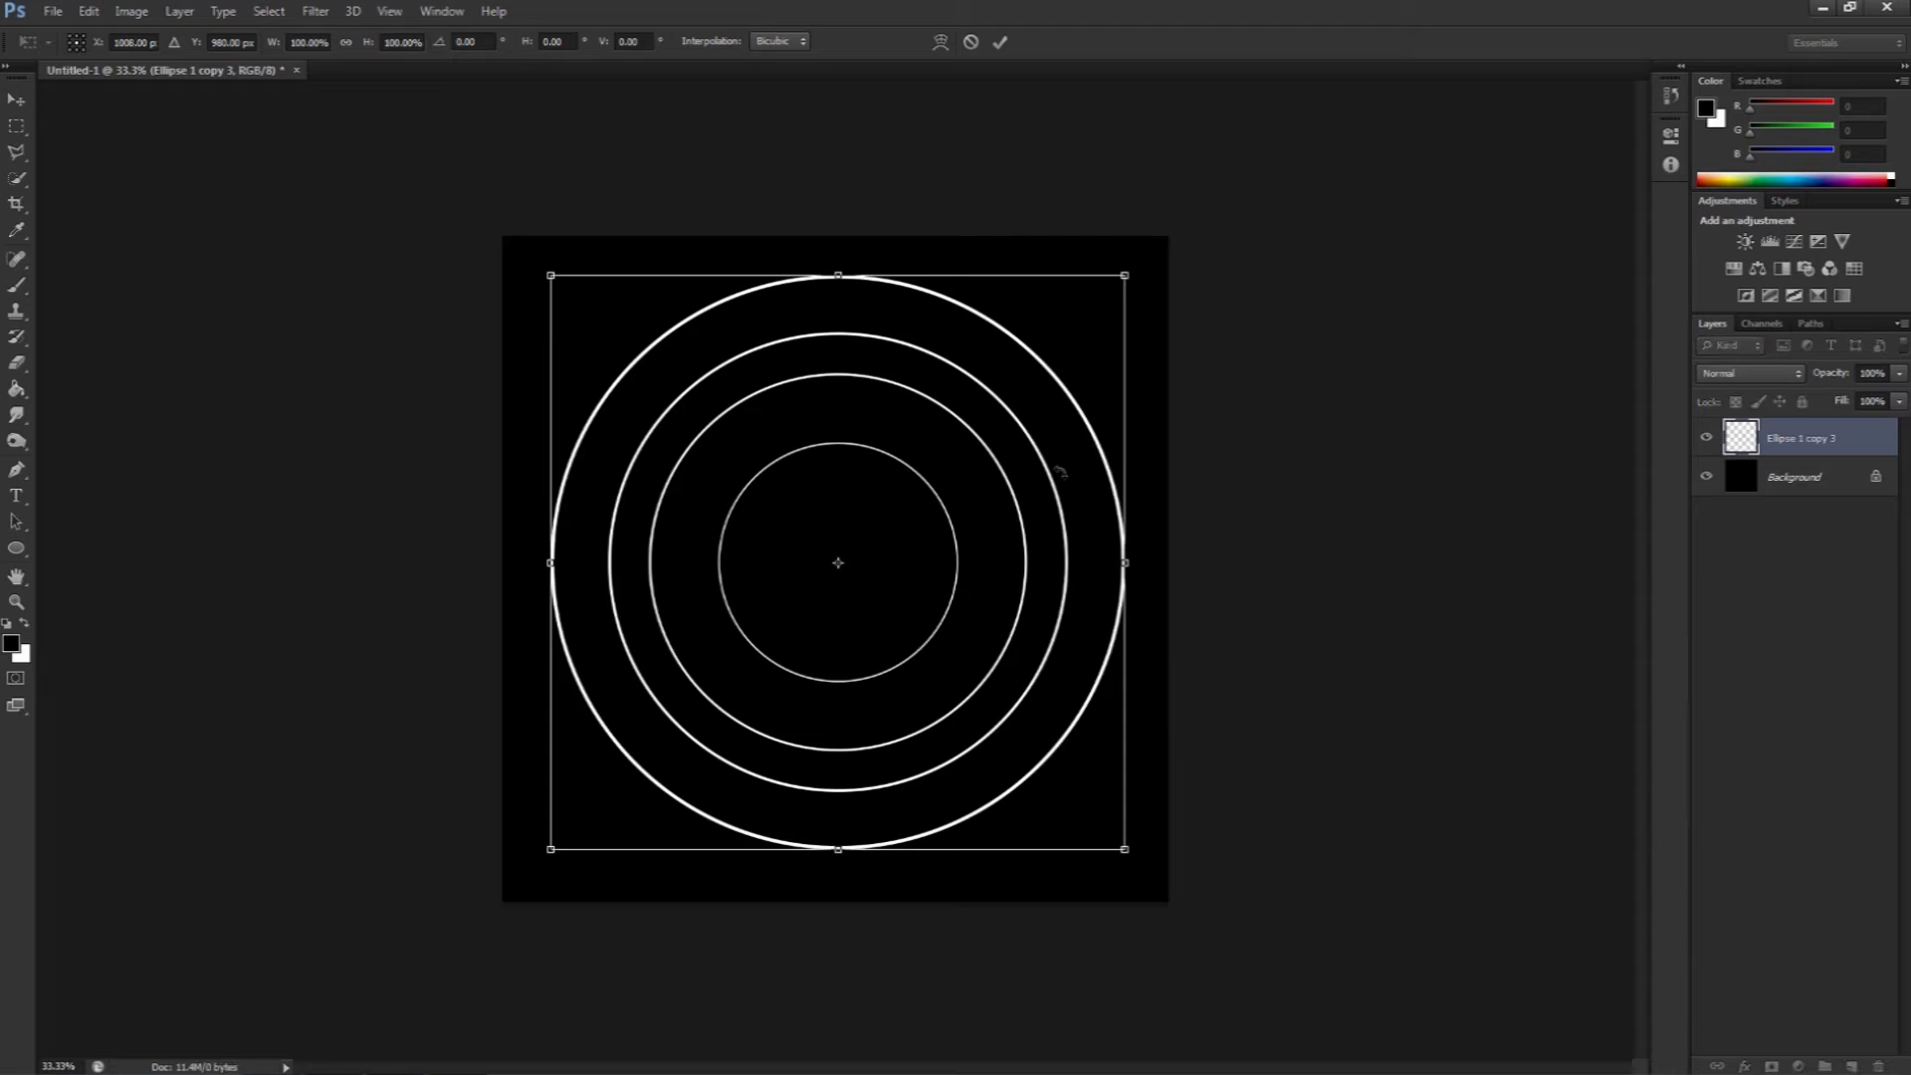
key("Return")
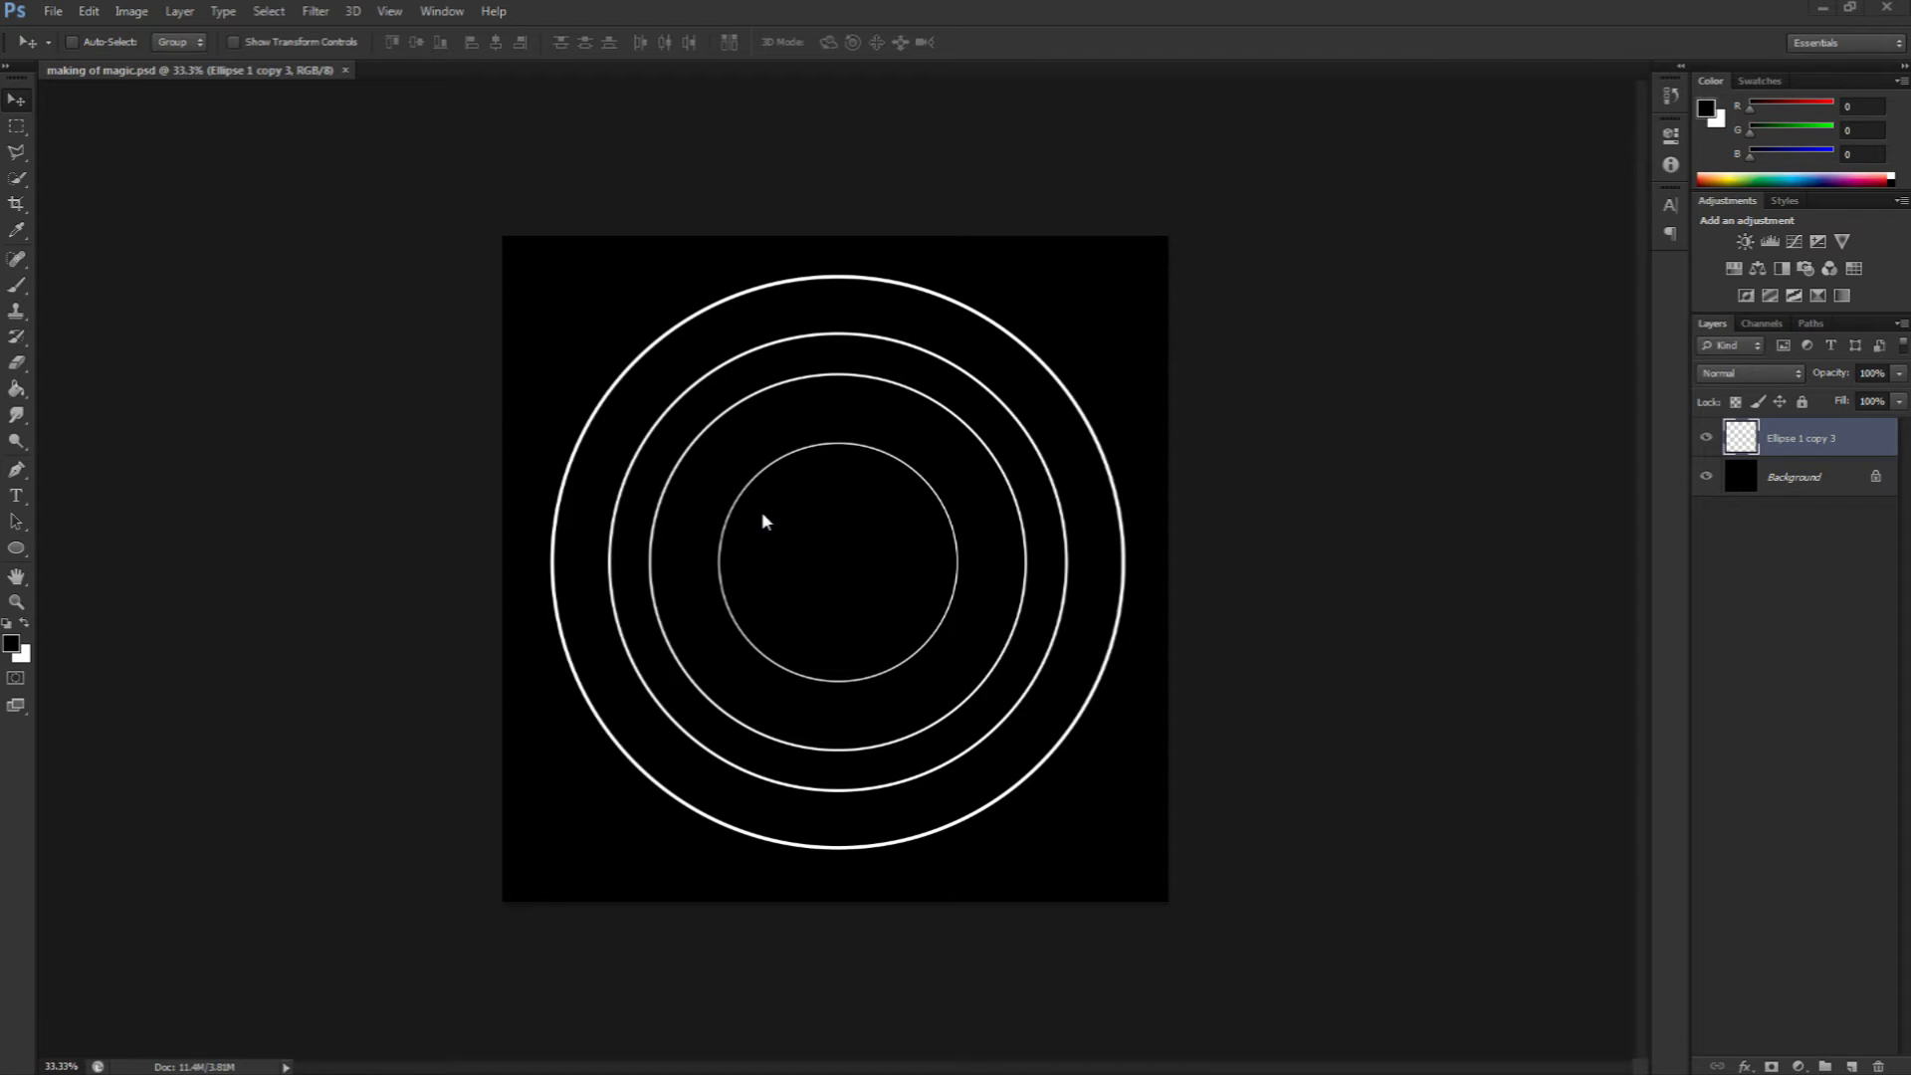
Step: Create a text box across the circles and type a long row of repeated 'fh' characters in white
left_click(18, 495)
left_click_drag(519, 495, 1159, 544)
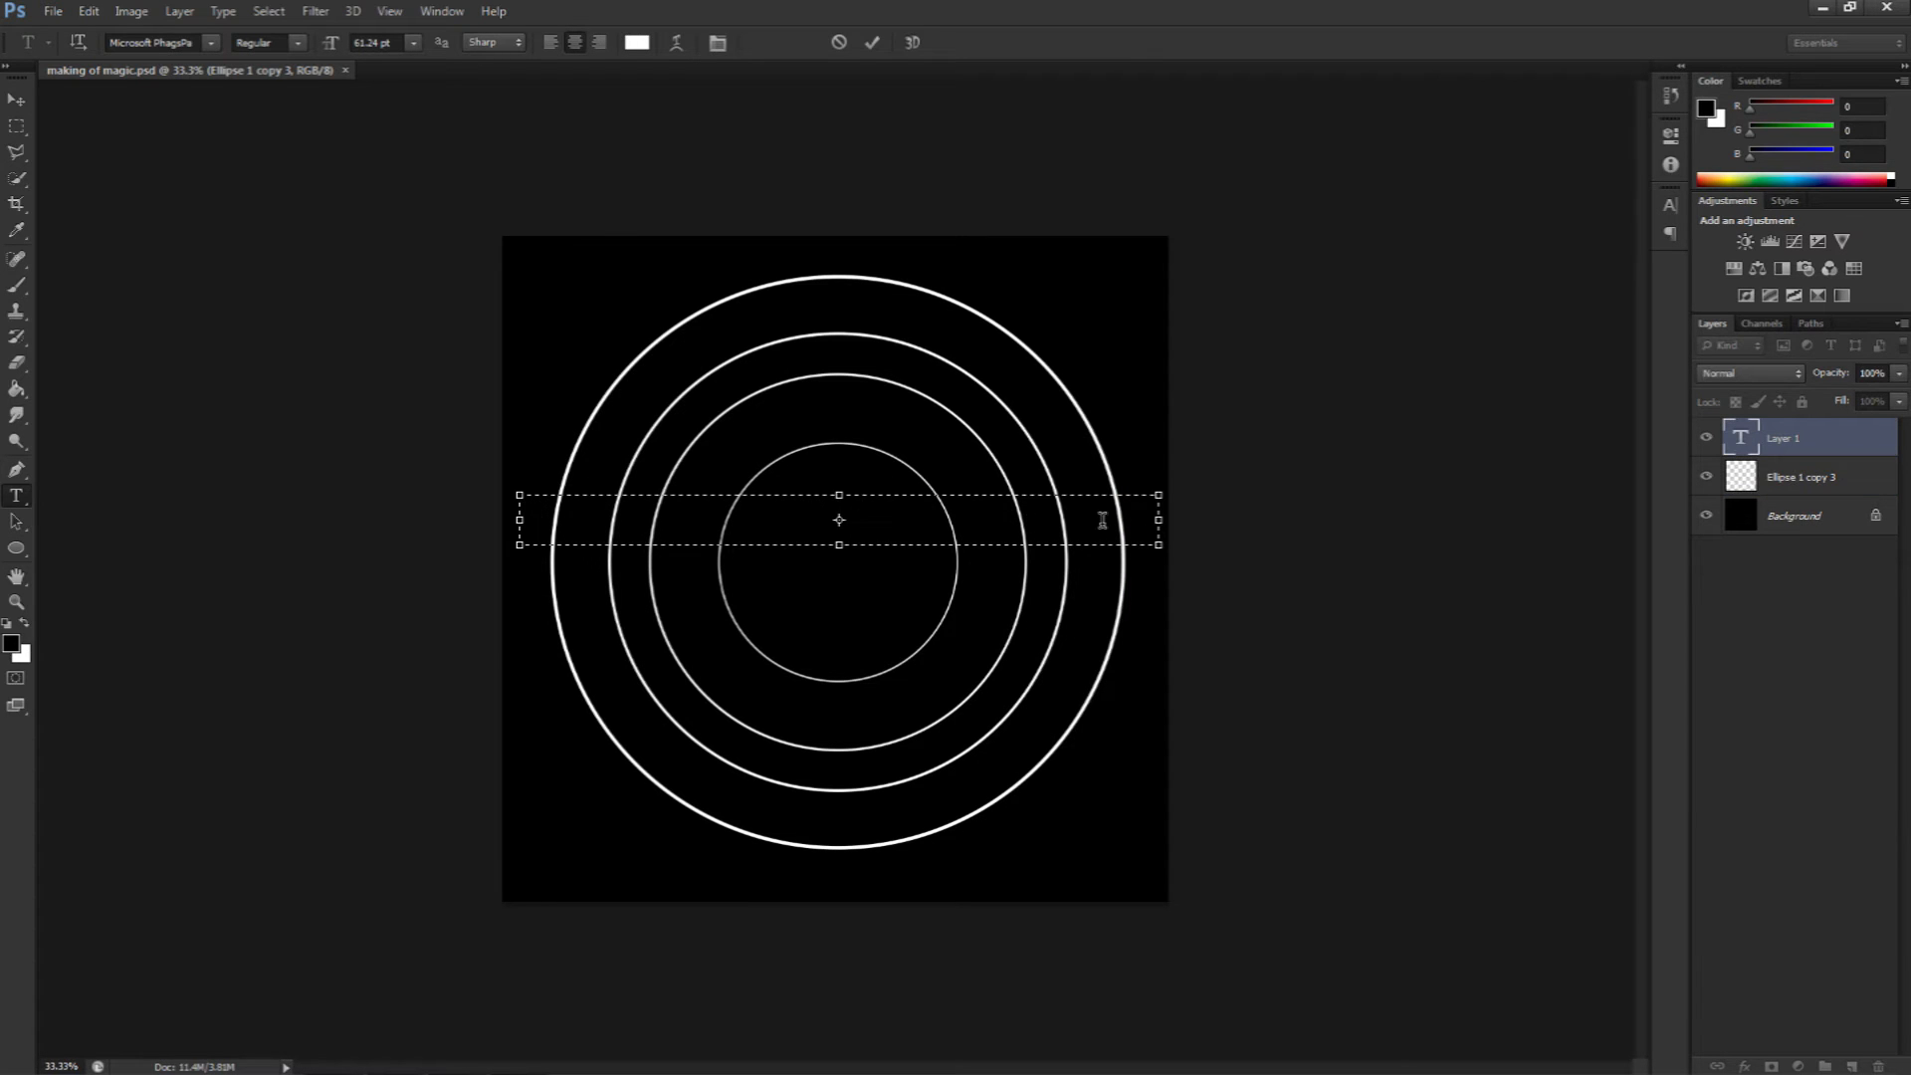
left_click(25, 624)
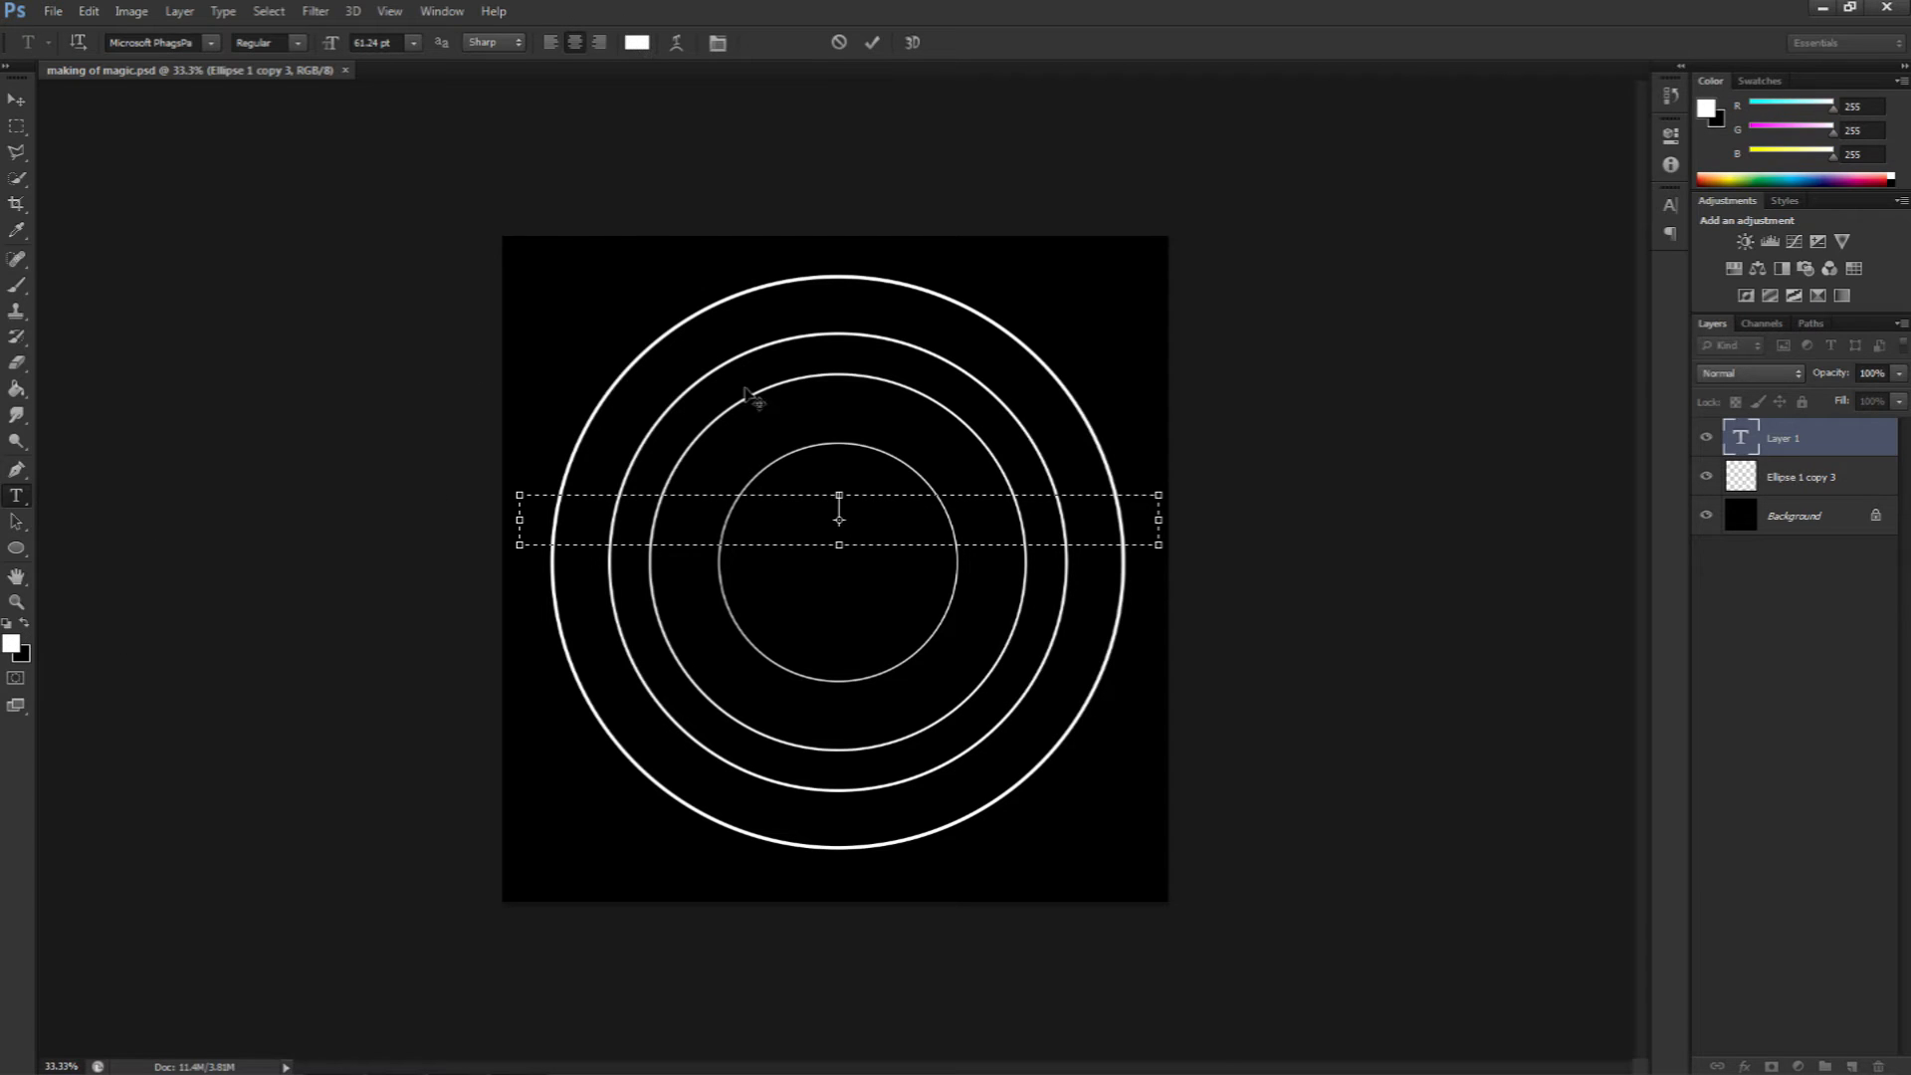
type("fhfhfhfhfhfhfhfhfhfht")
type("hfhfh")
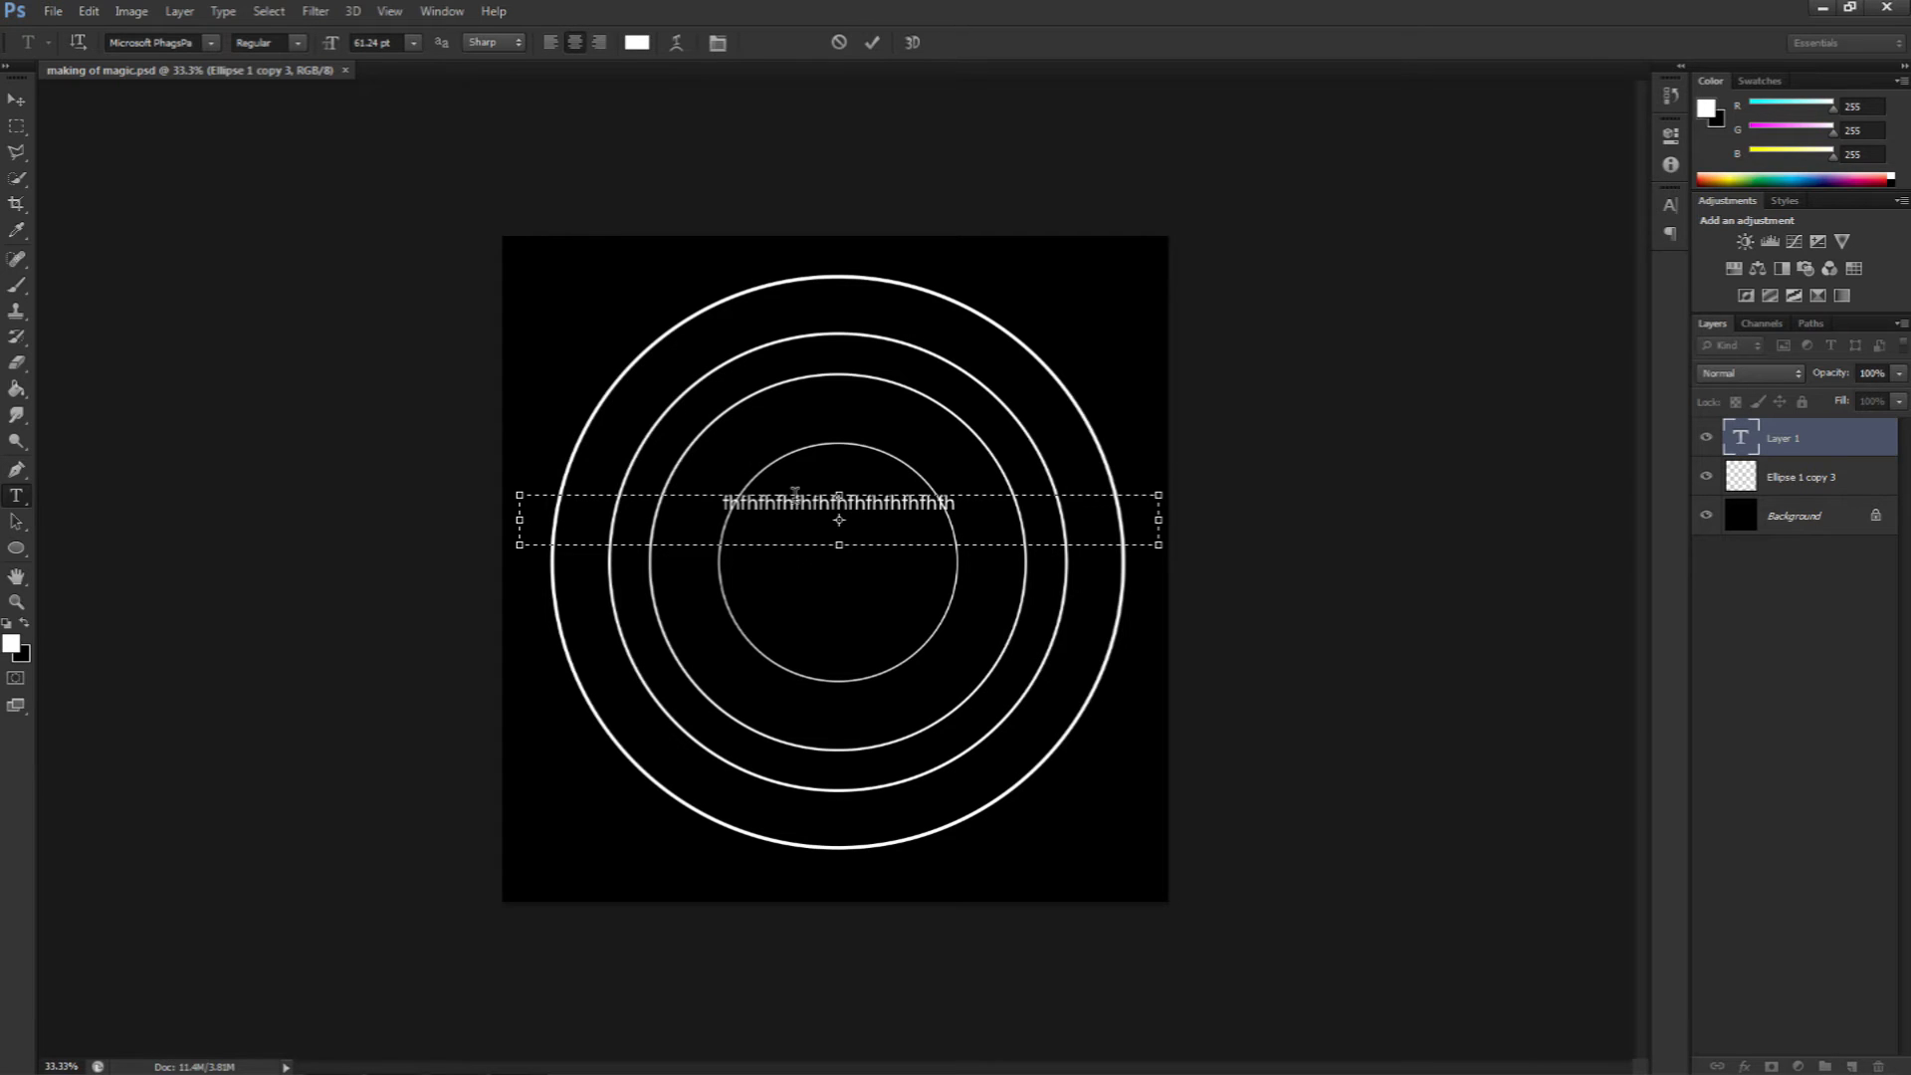
type("hhhhhhhhhhhhhhhhhhhhhhhhhhfhfhfhfhfhfhfhfhhhhhhhhhhhhhhhhhhfhfhfhfhfhfhfh")
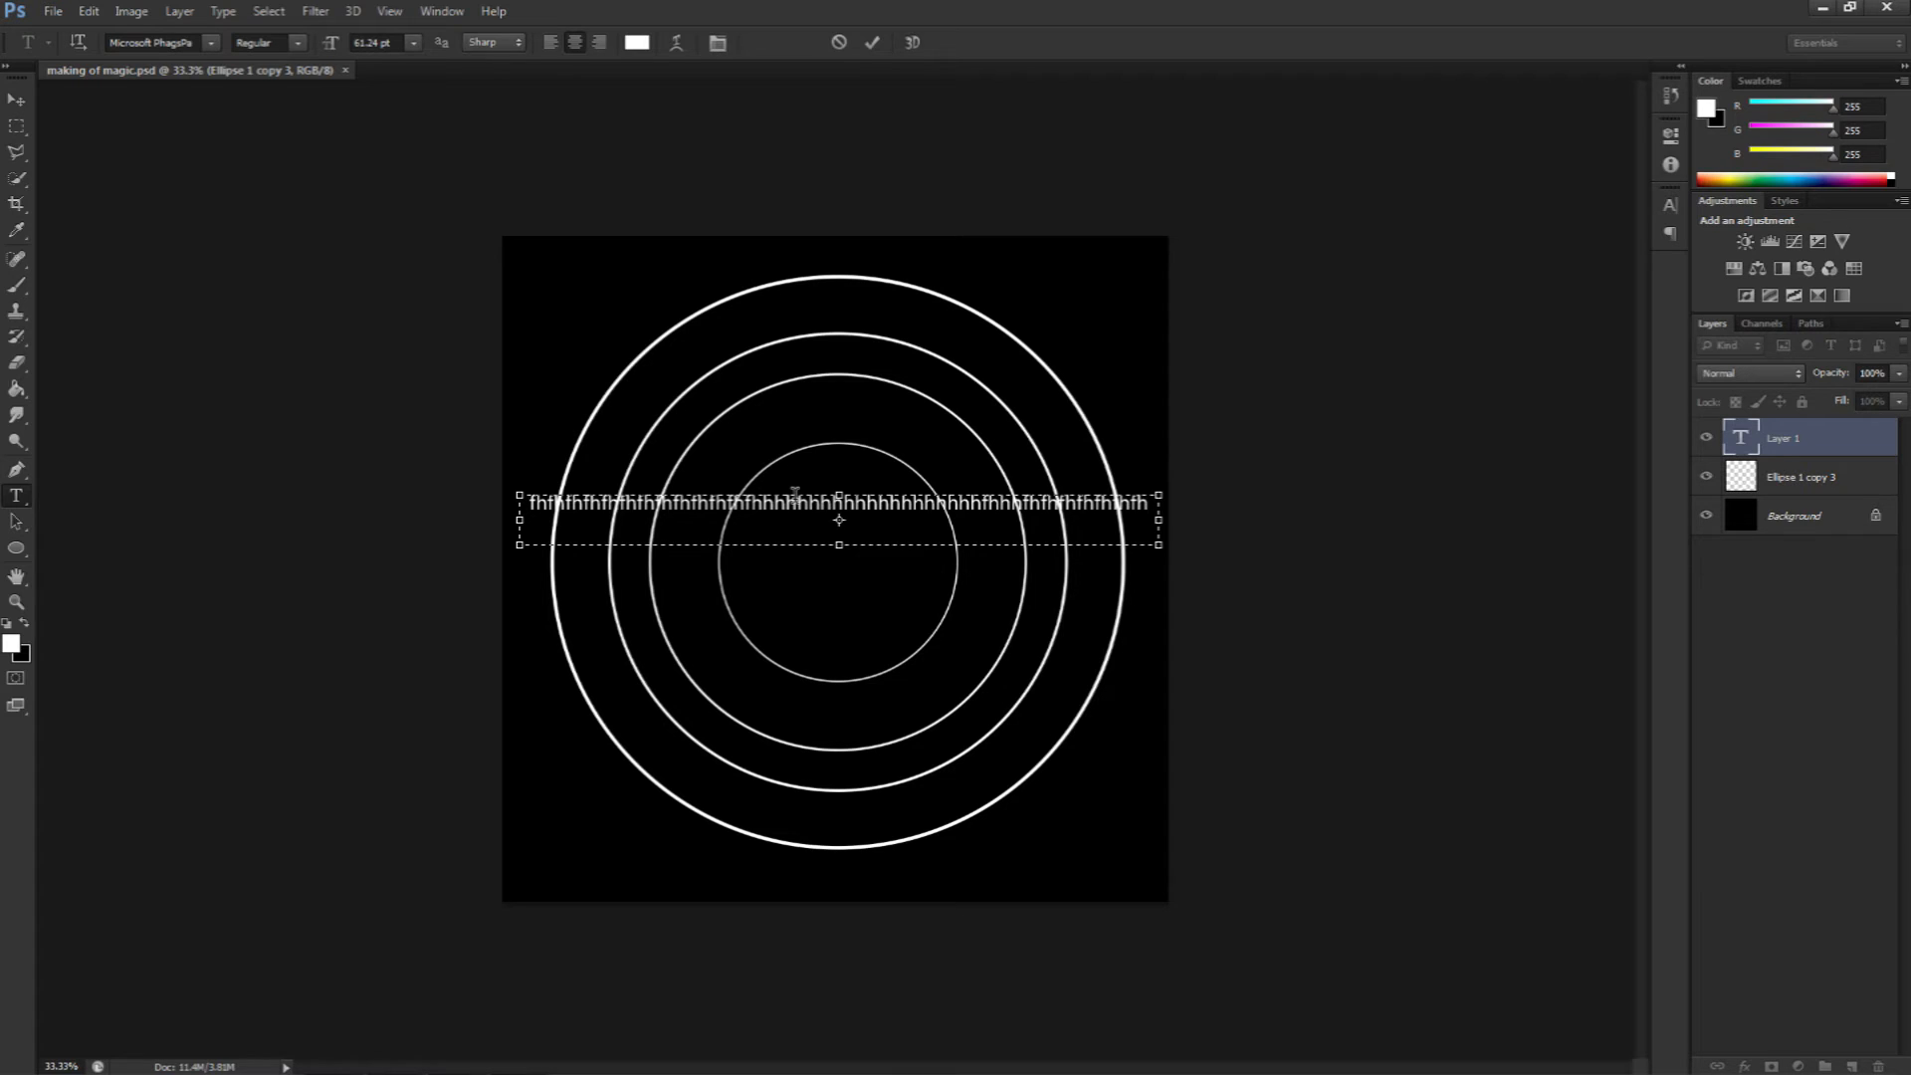
Step: Warp the text with the Arc style and a bend of +100%
left_click(678, 44)
left_click_drag(1326, 440, 1304, 386)
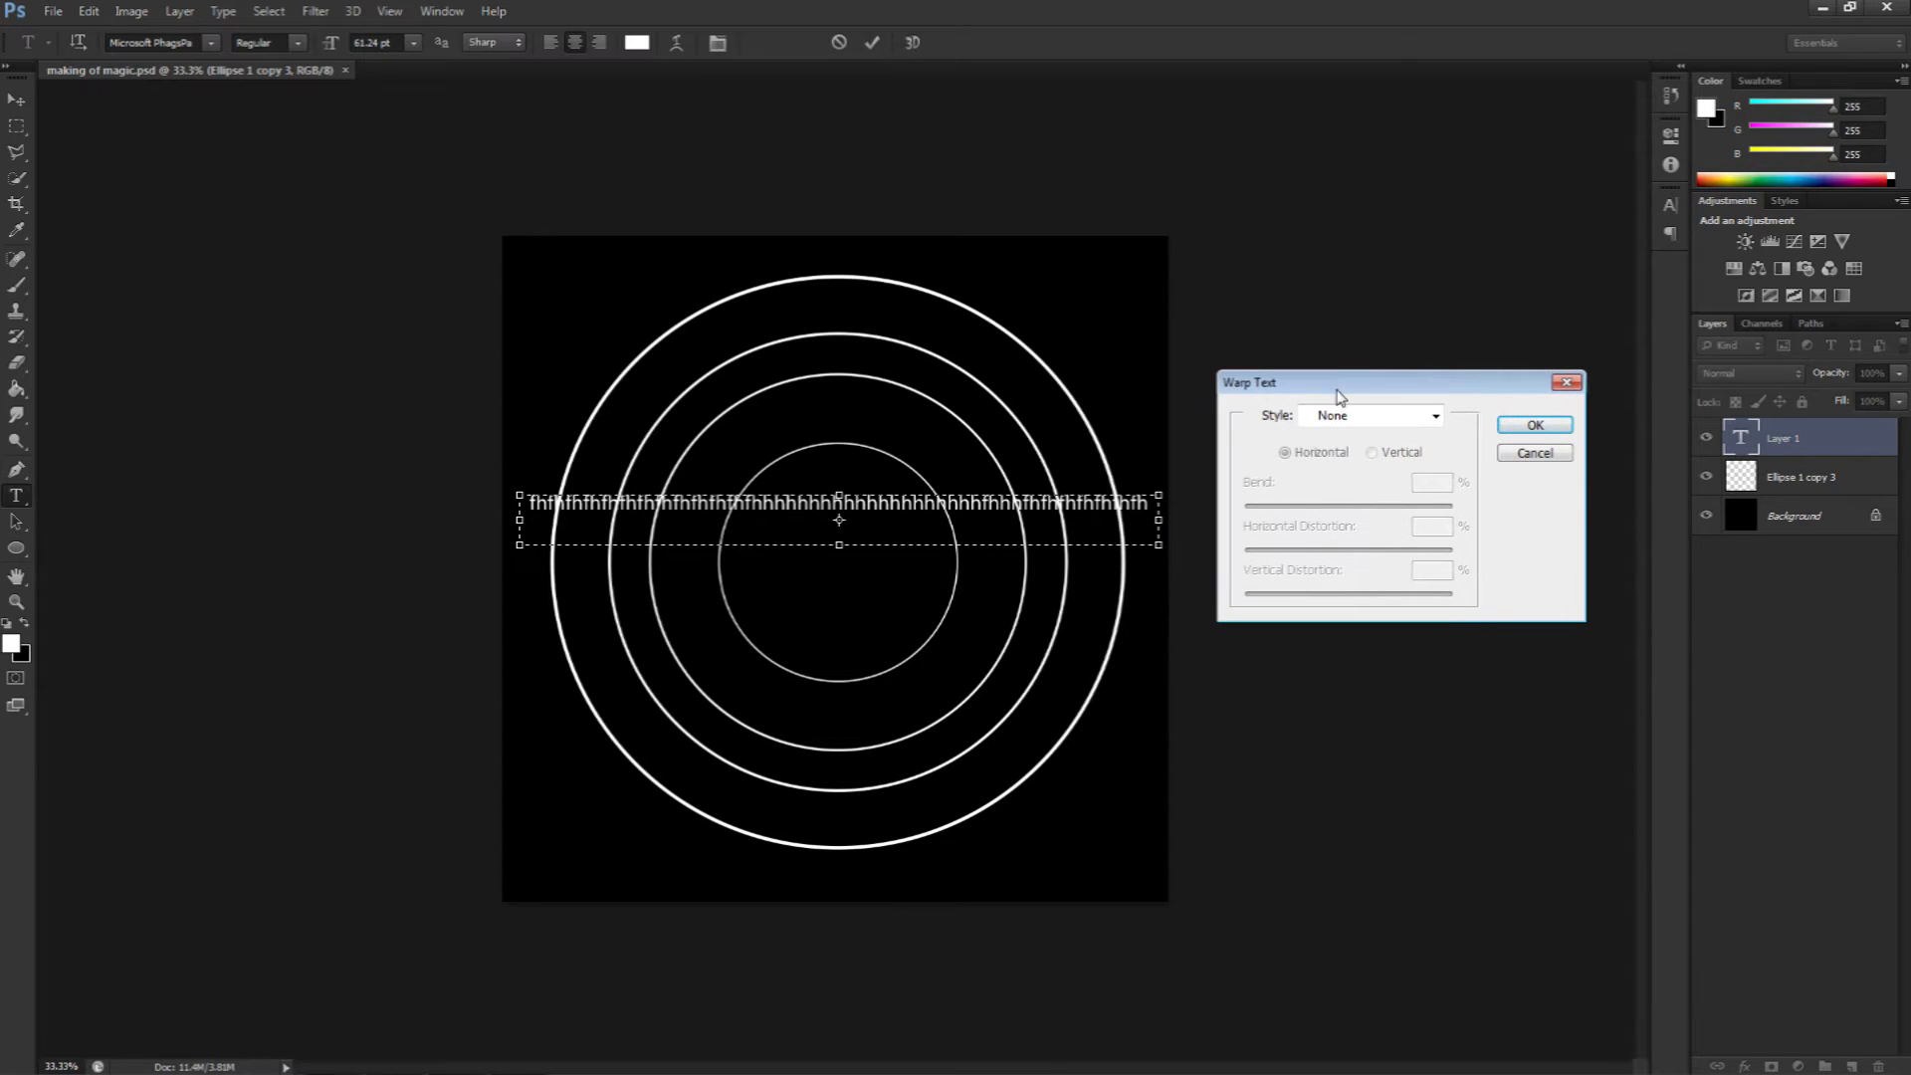
left_click(1436, 417)
left_click(1418, 478)
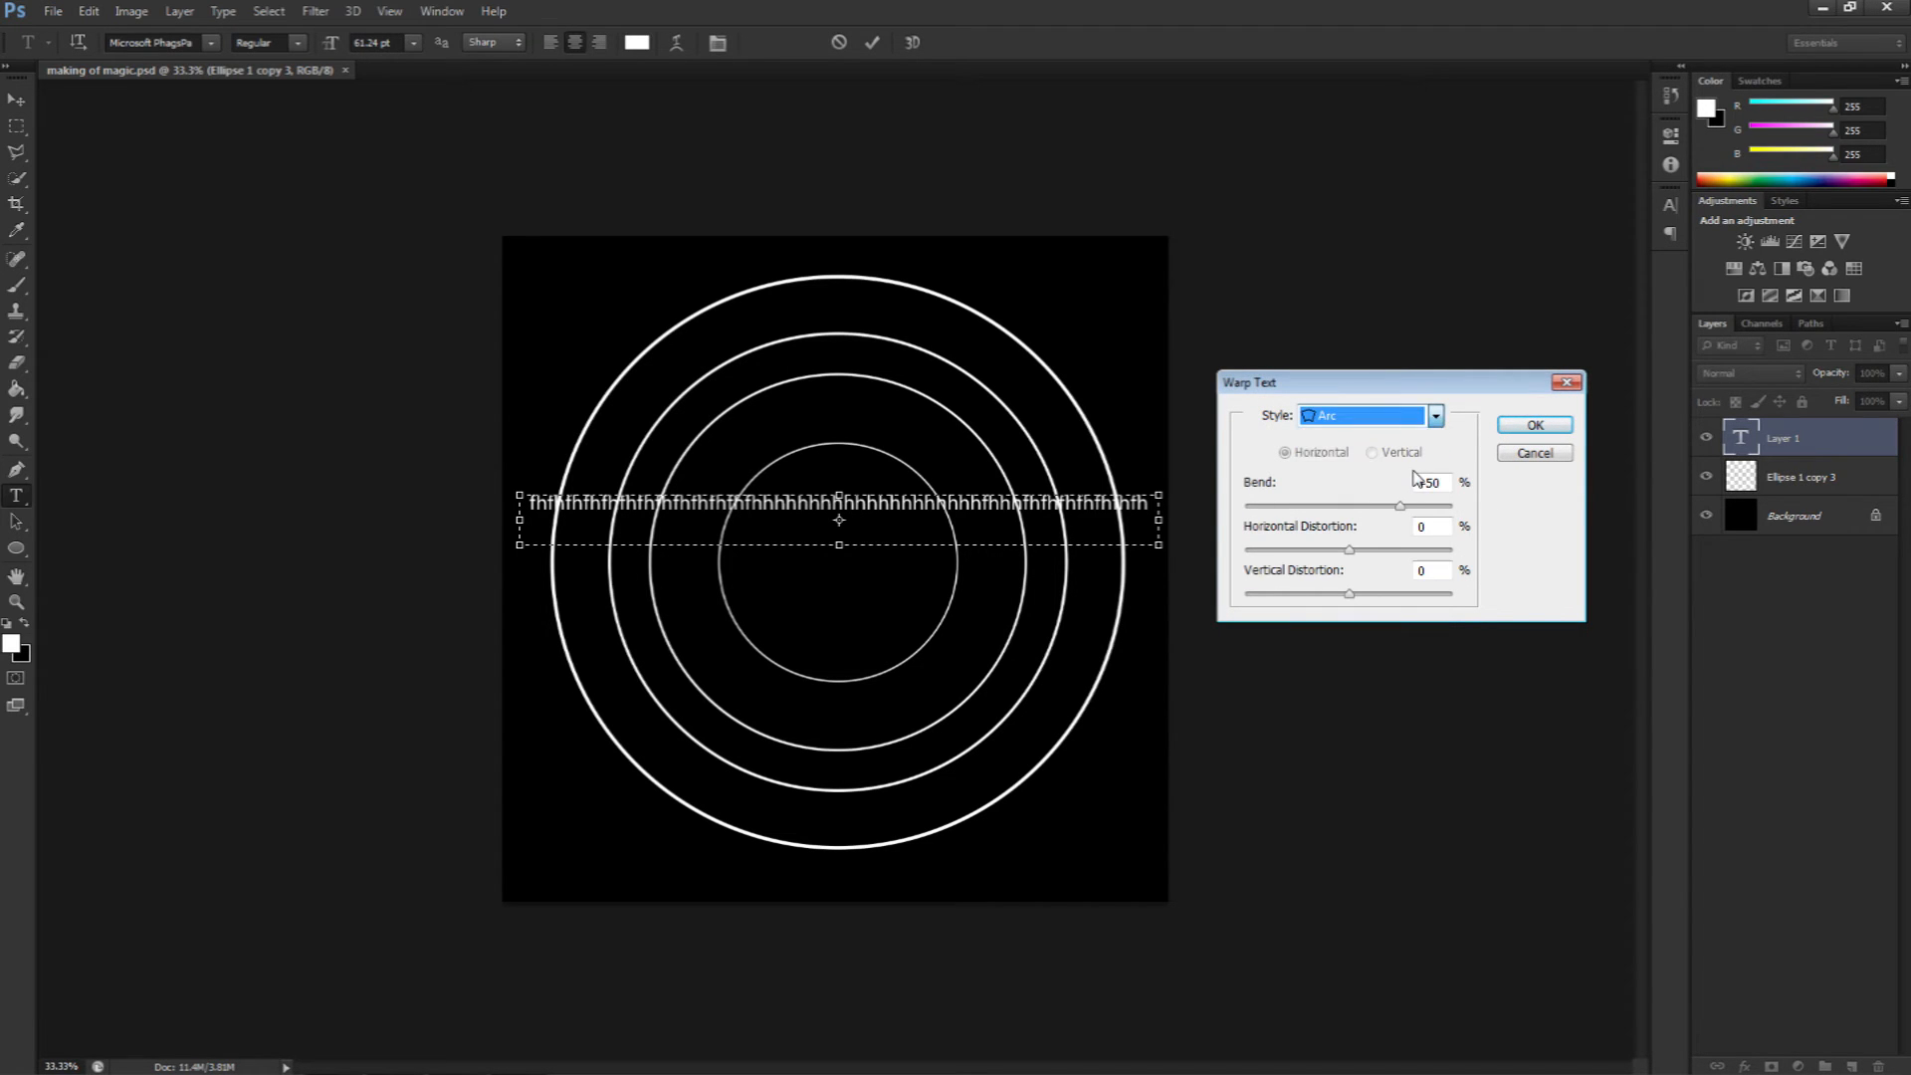
left_click_drag(1408, 510, 1454, 506)
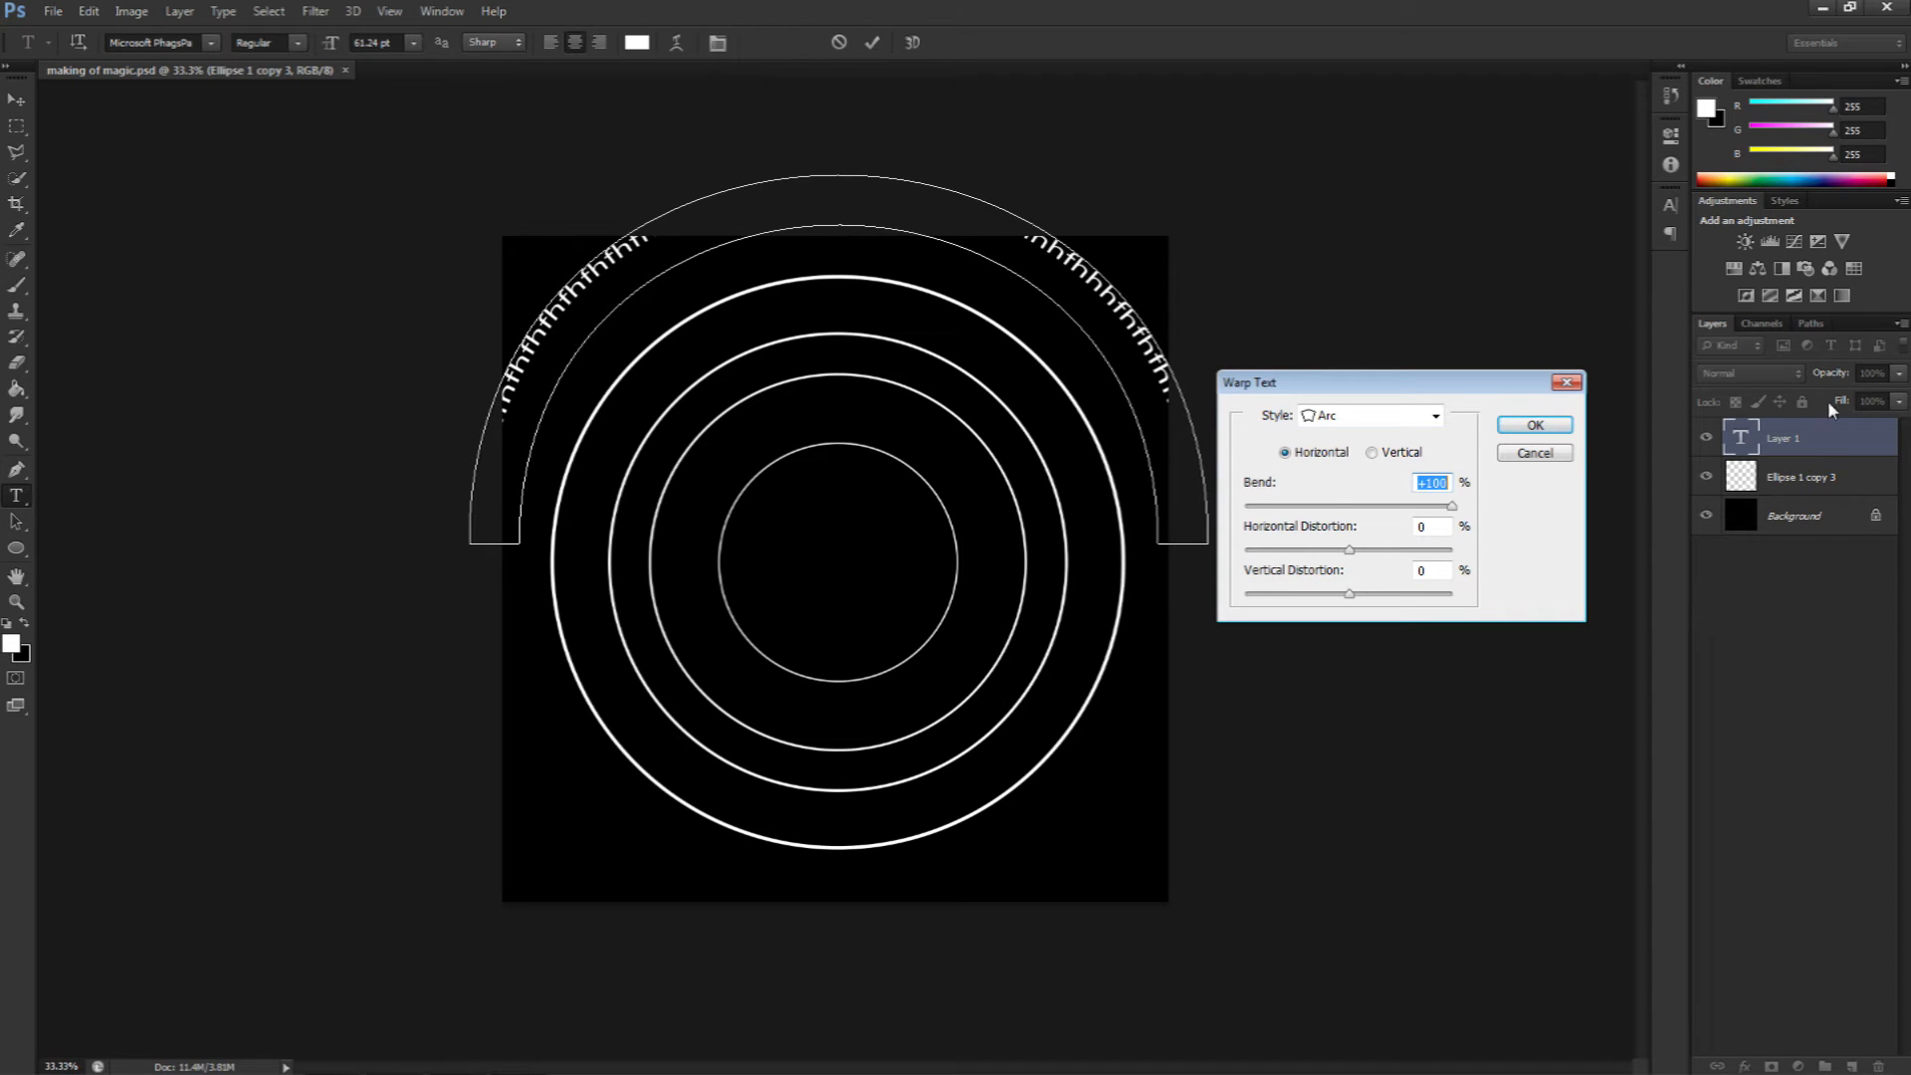
left_click(1543, 426)
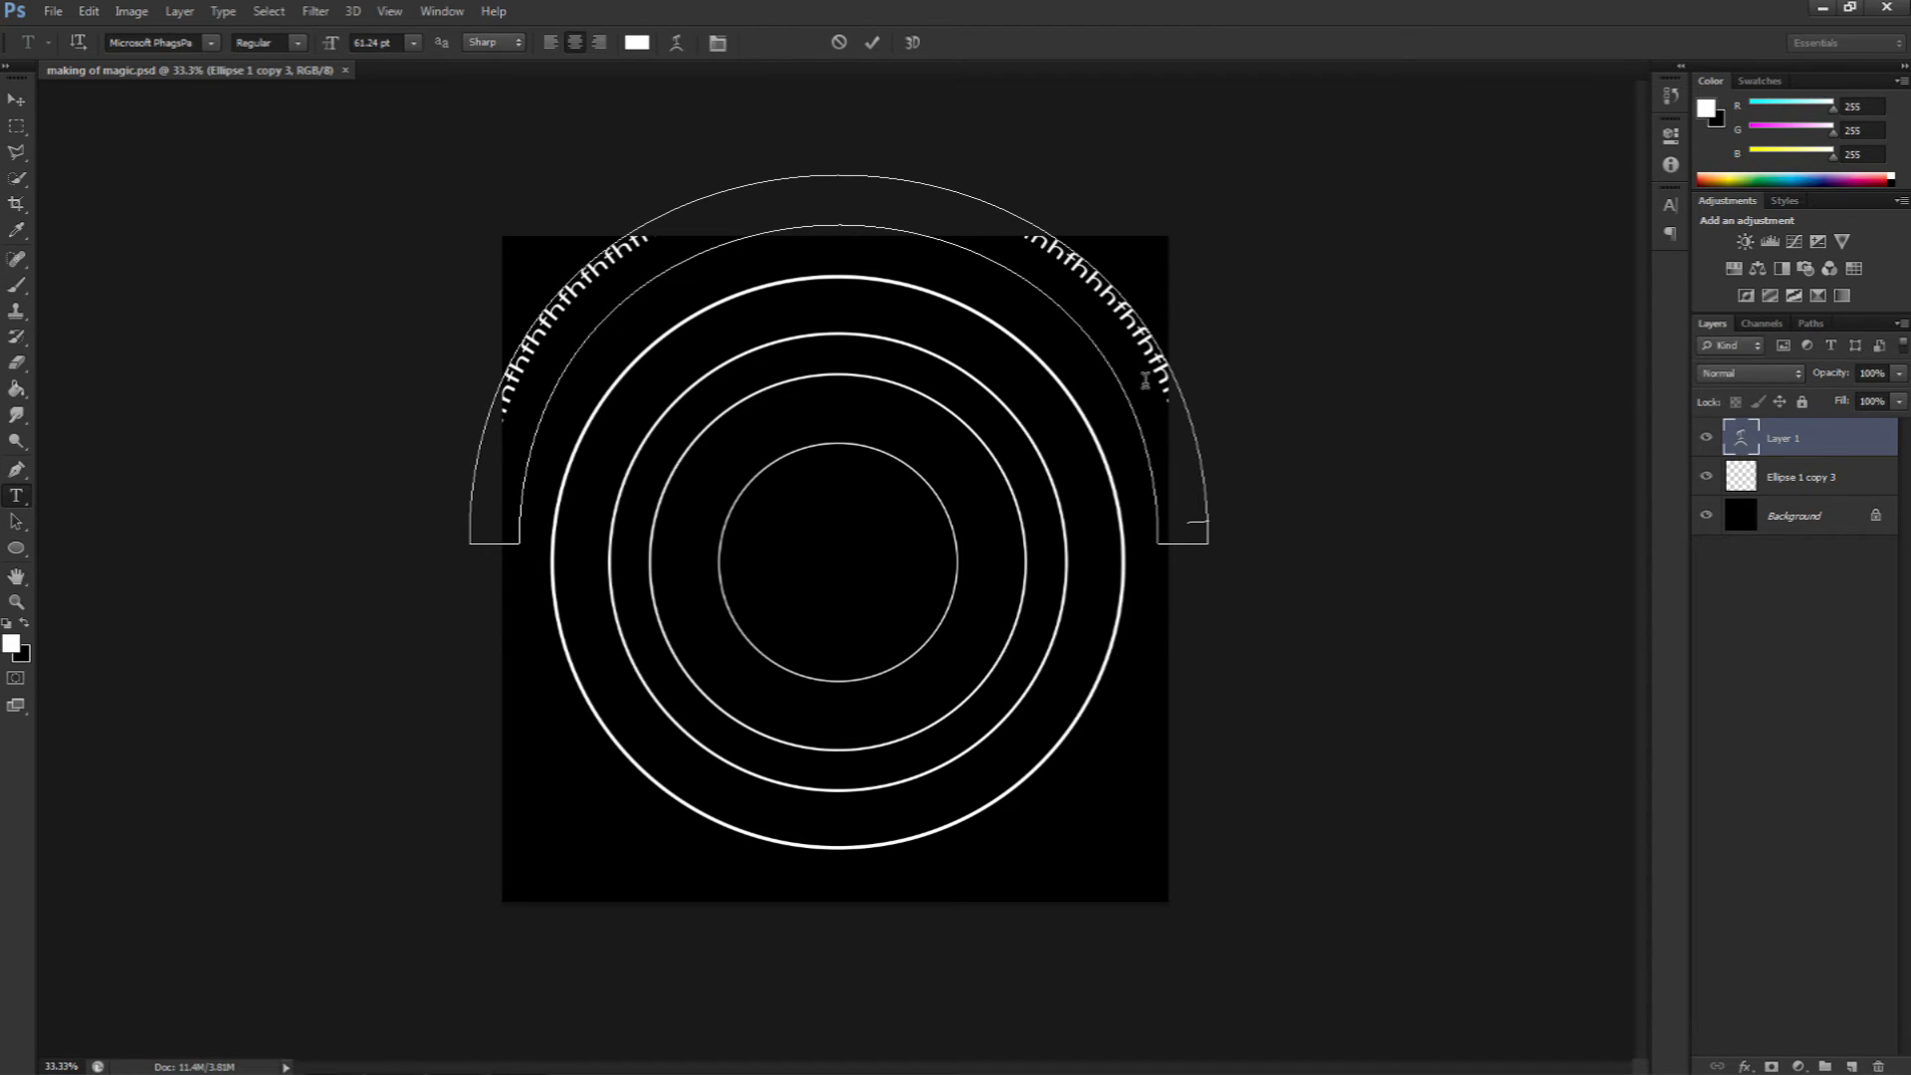
Step: Move the warped text down and scale it to follow the outer circle
left_click(20, 102)
left_click_drag(747, 261, 745, 327)
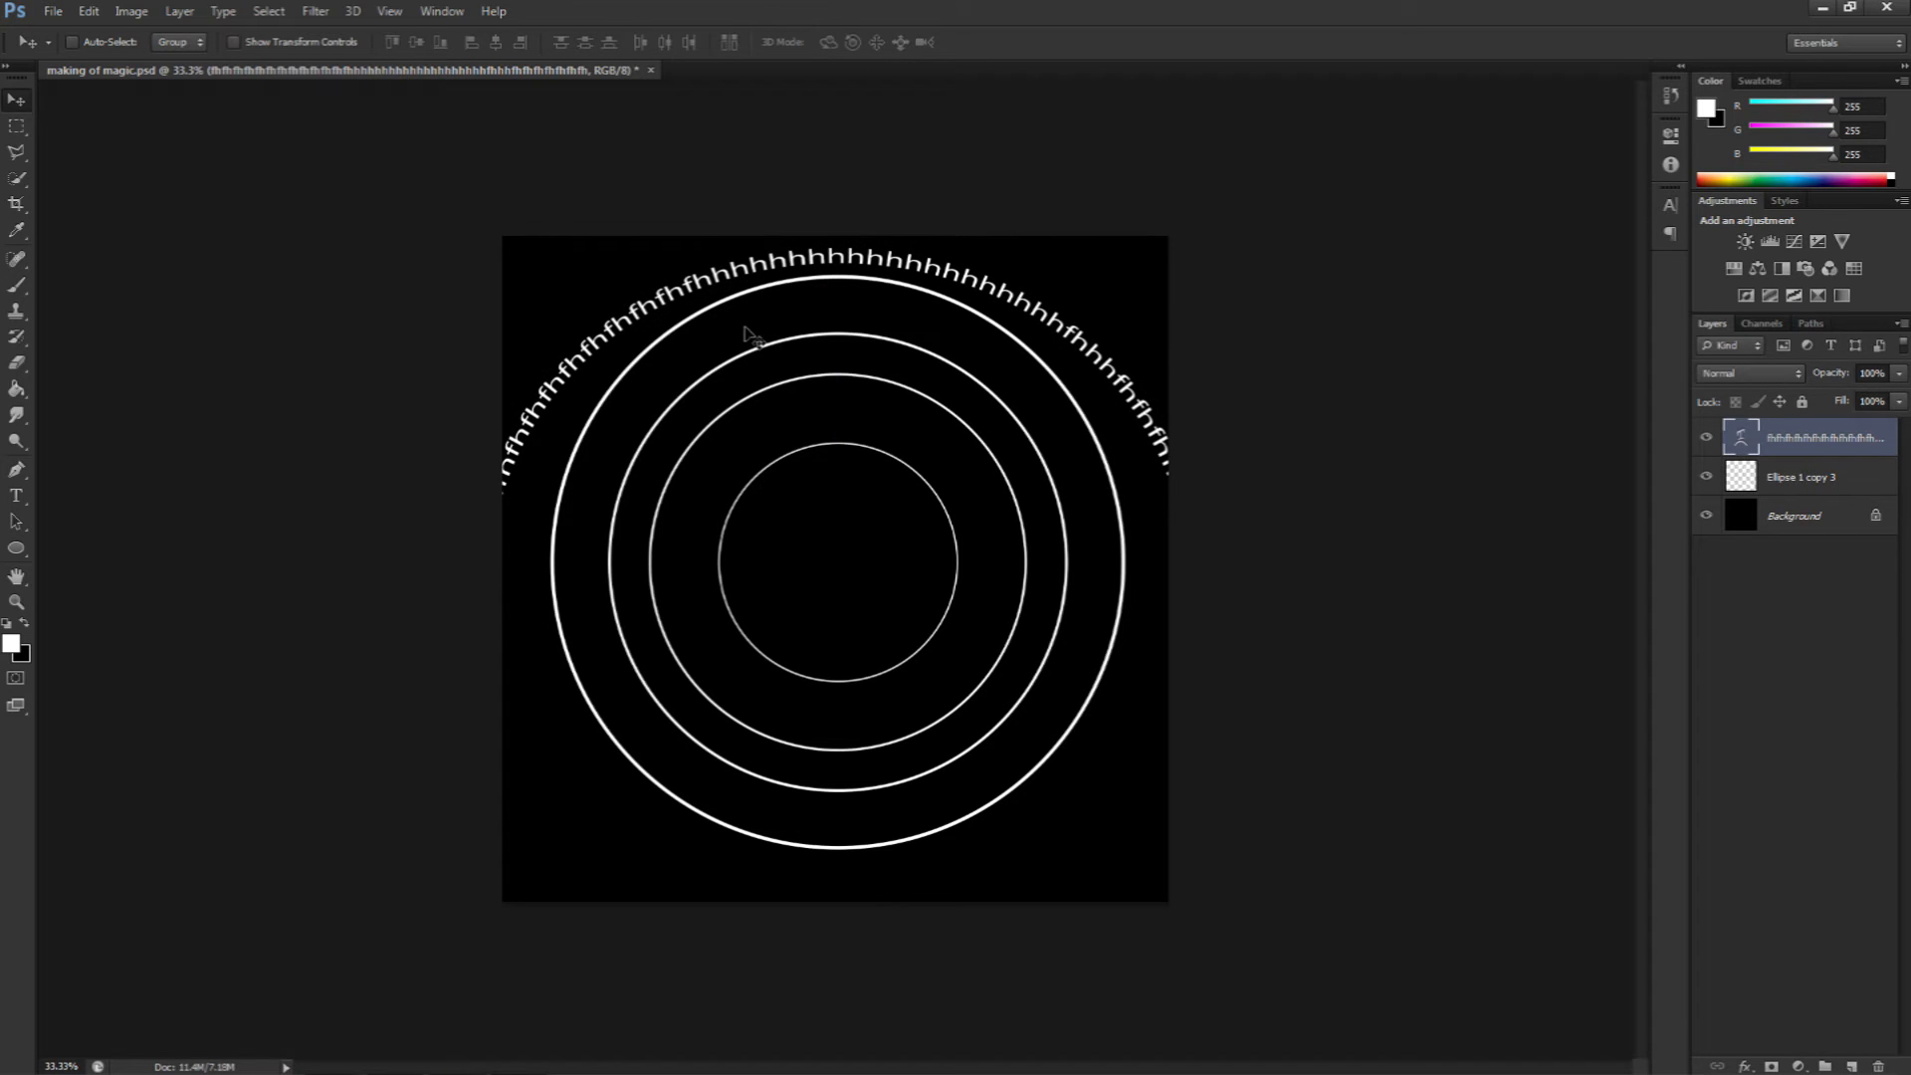
key("ctrl+t")
left_click_drag(1214, 118, 1062, 220)
mouse_move(907, 336)
left_mouse_down()
mouse_move(999, 349)
mouse_move(973, 359)
mouse_move(935, 318)
mouse_move(940, 349)
left_mouse_up()
key("Return")
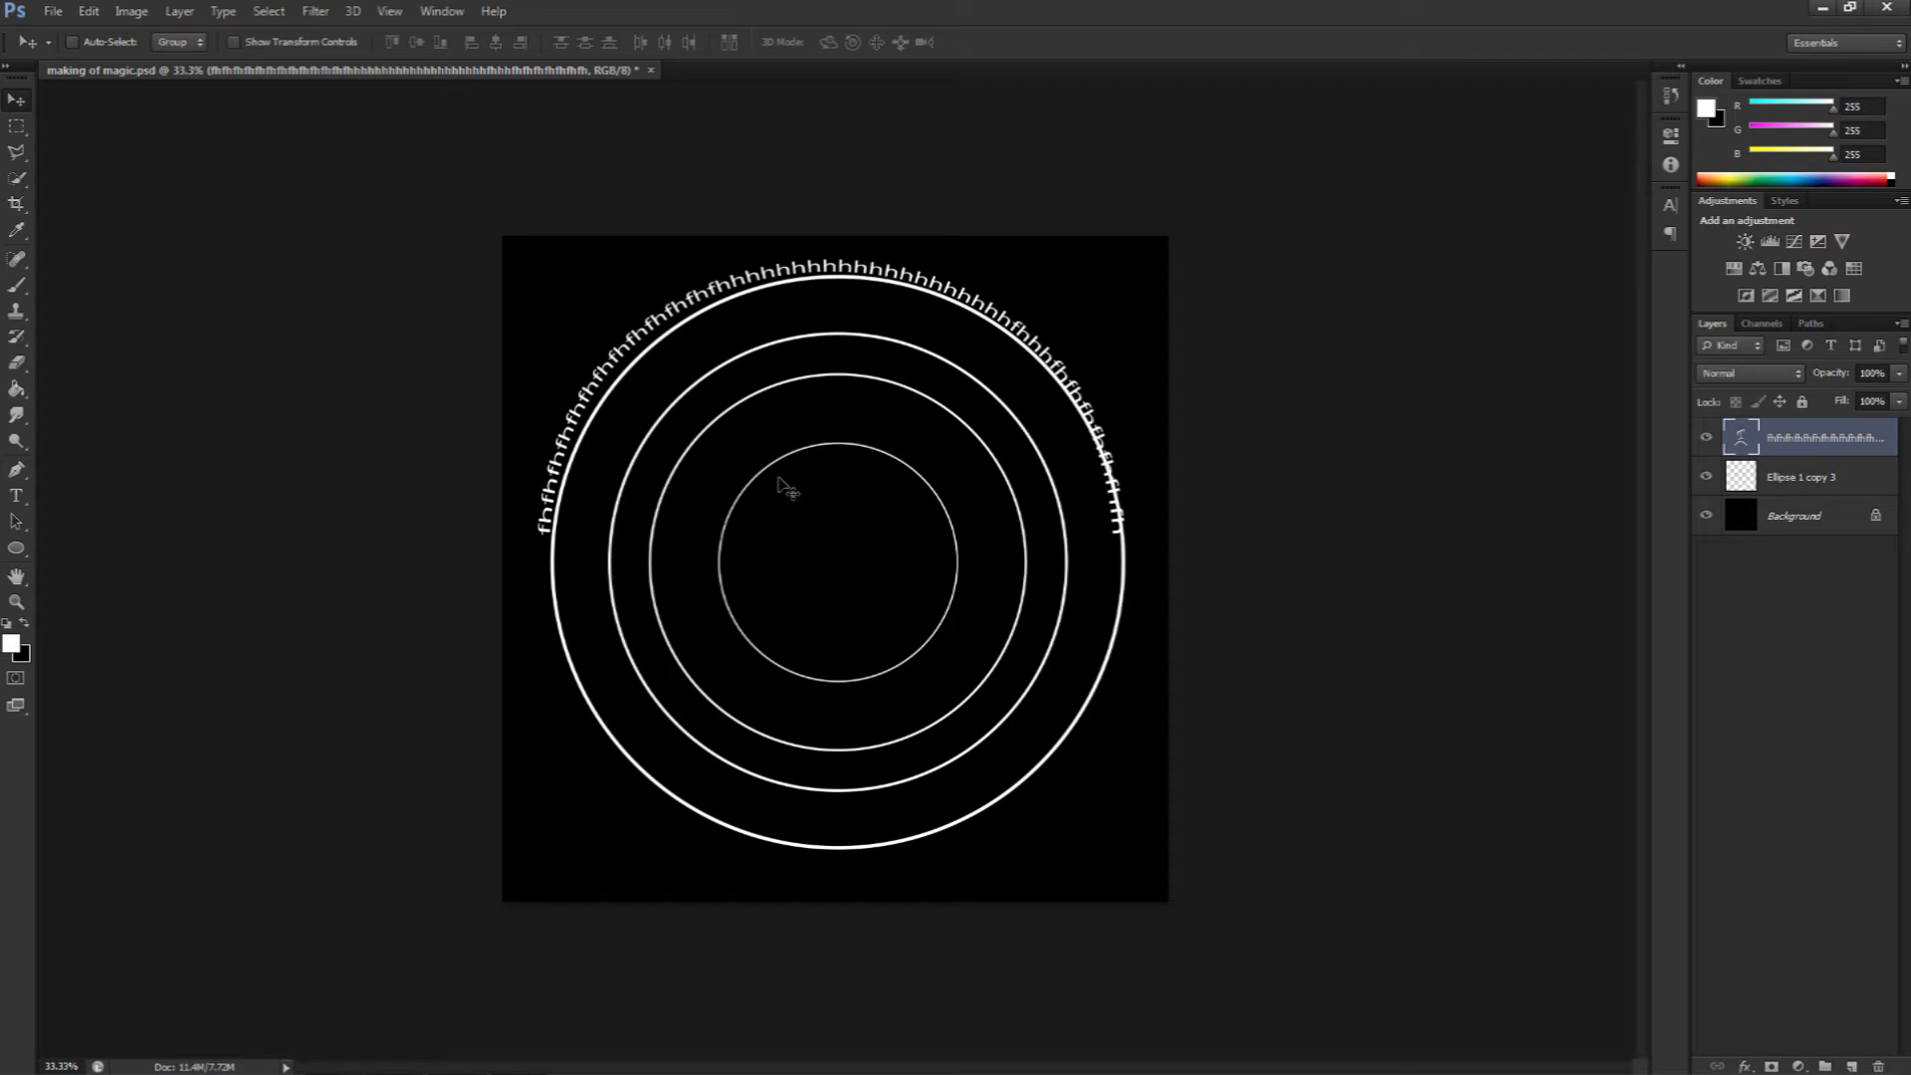
Step: Delete the warped text layer and add a new empty layer
left_click_drag(848, 278, 849, 281)
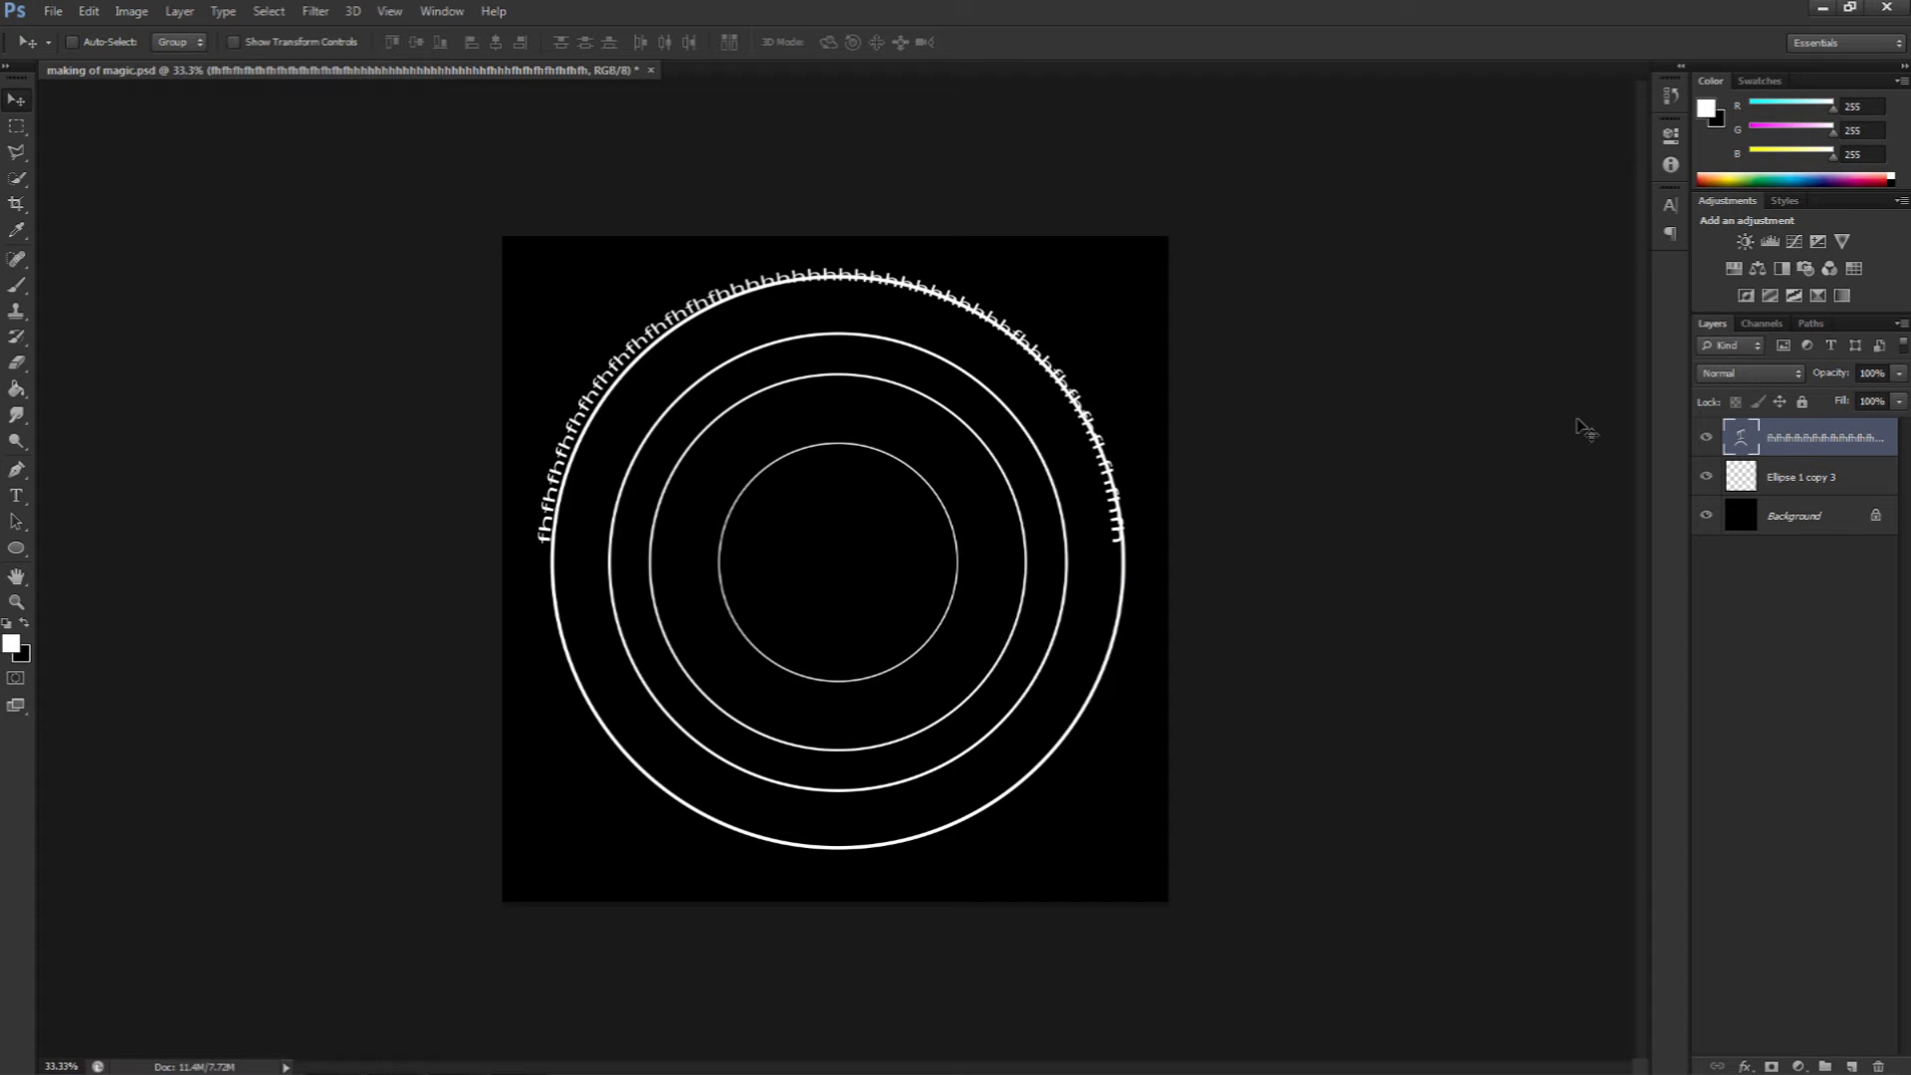
key("Delete")
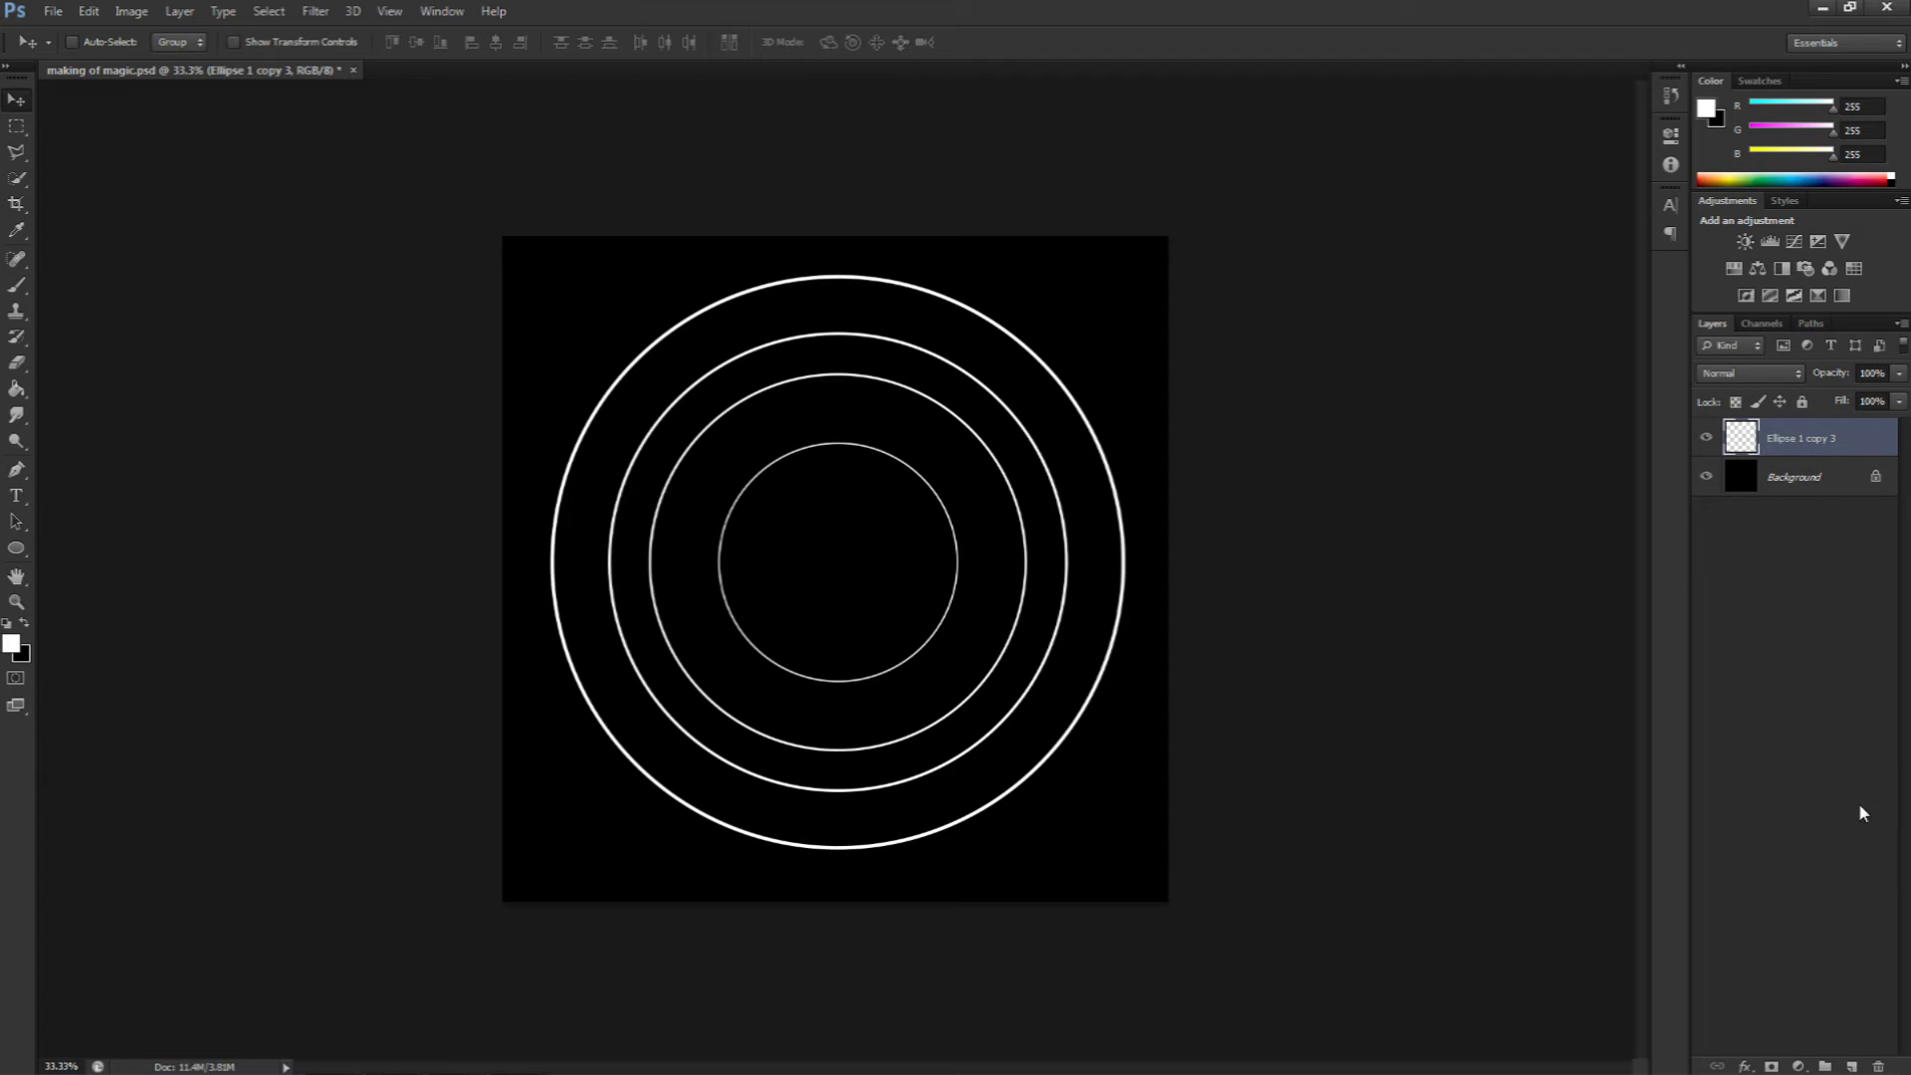
left_click(1851, 1063)
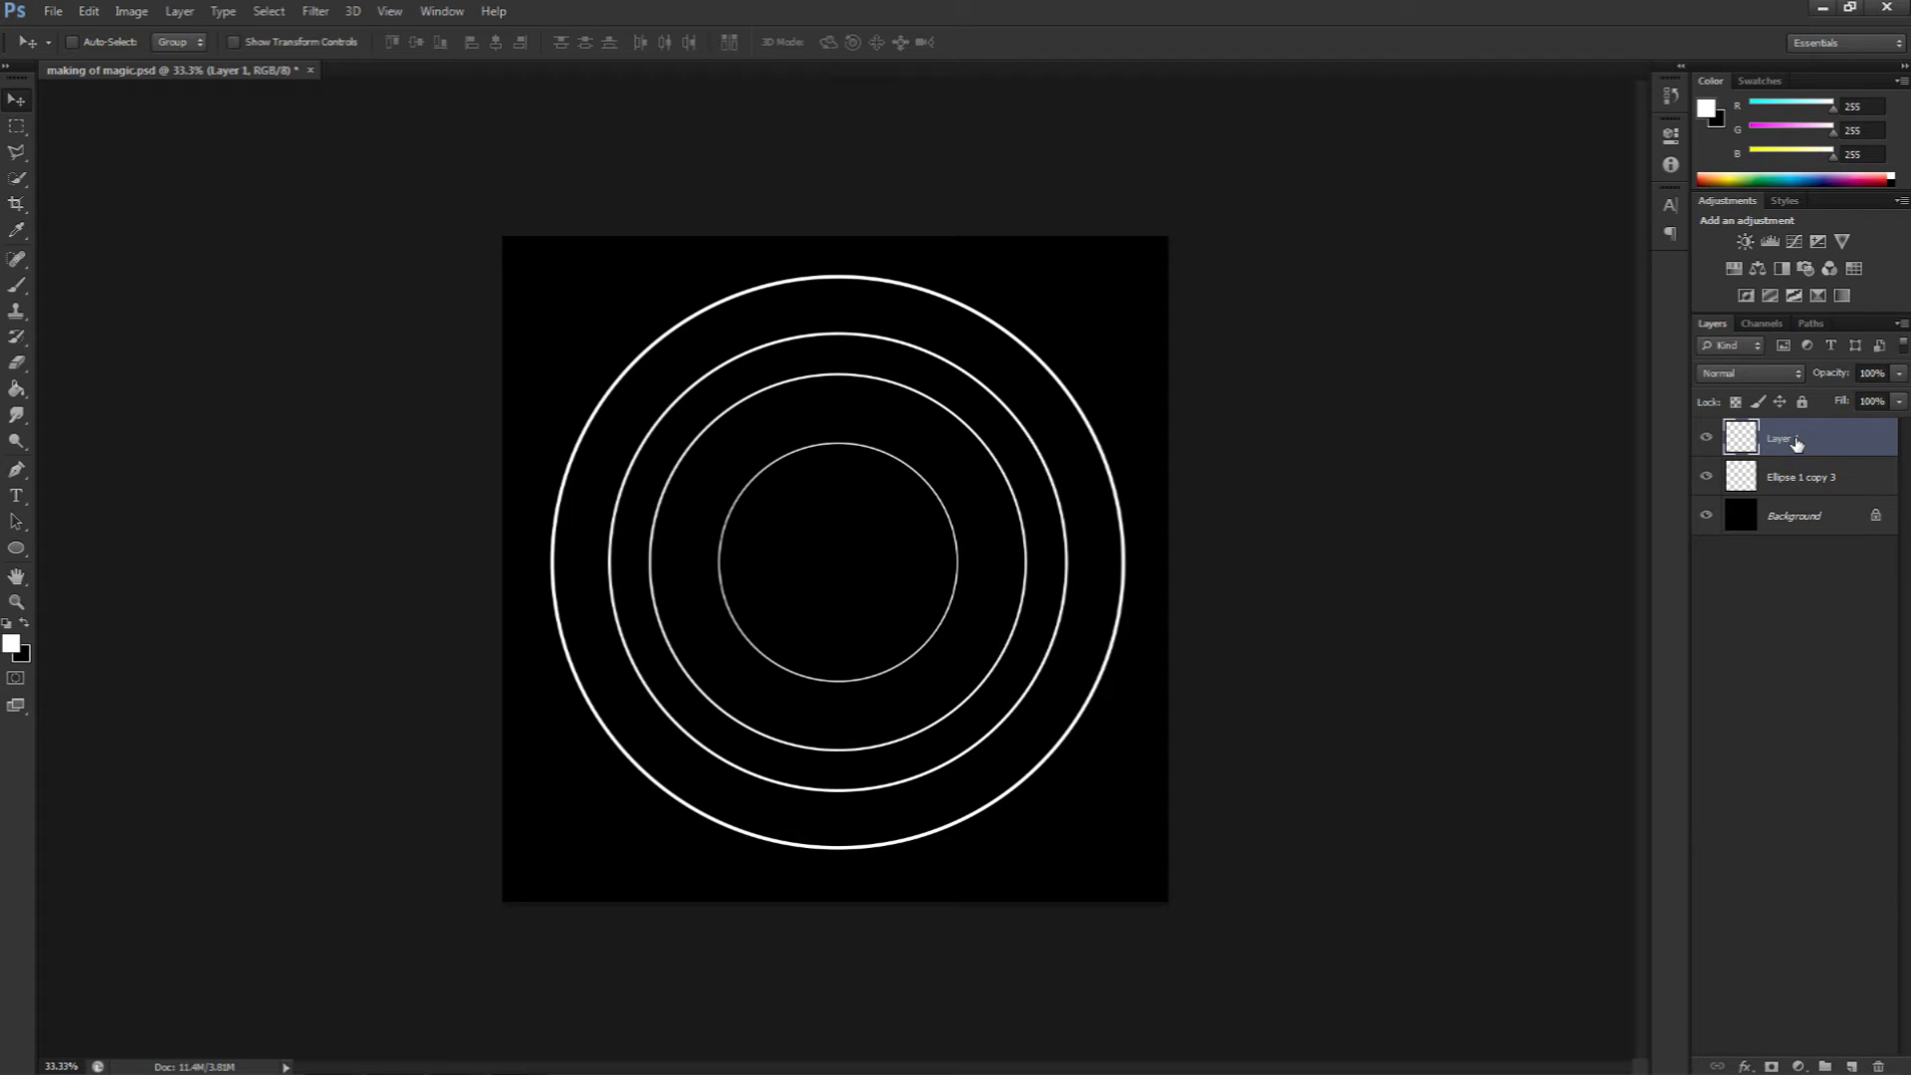
Step: Draw a circular path with the Ellipse tool in Path mode between the outer and second circles
left_click(15, 550)
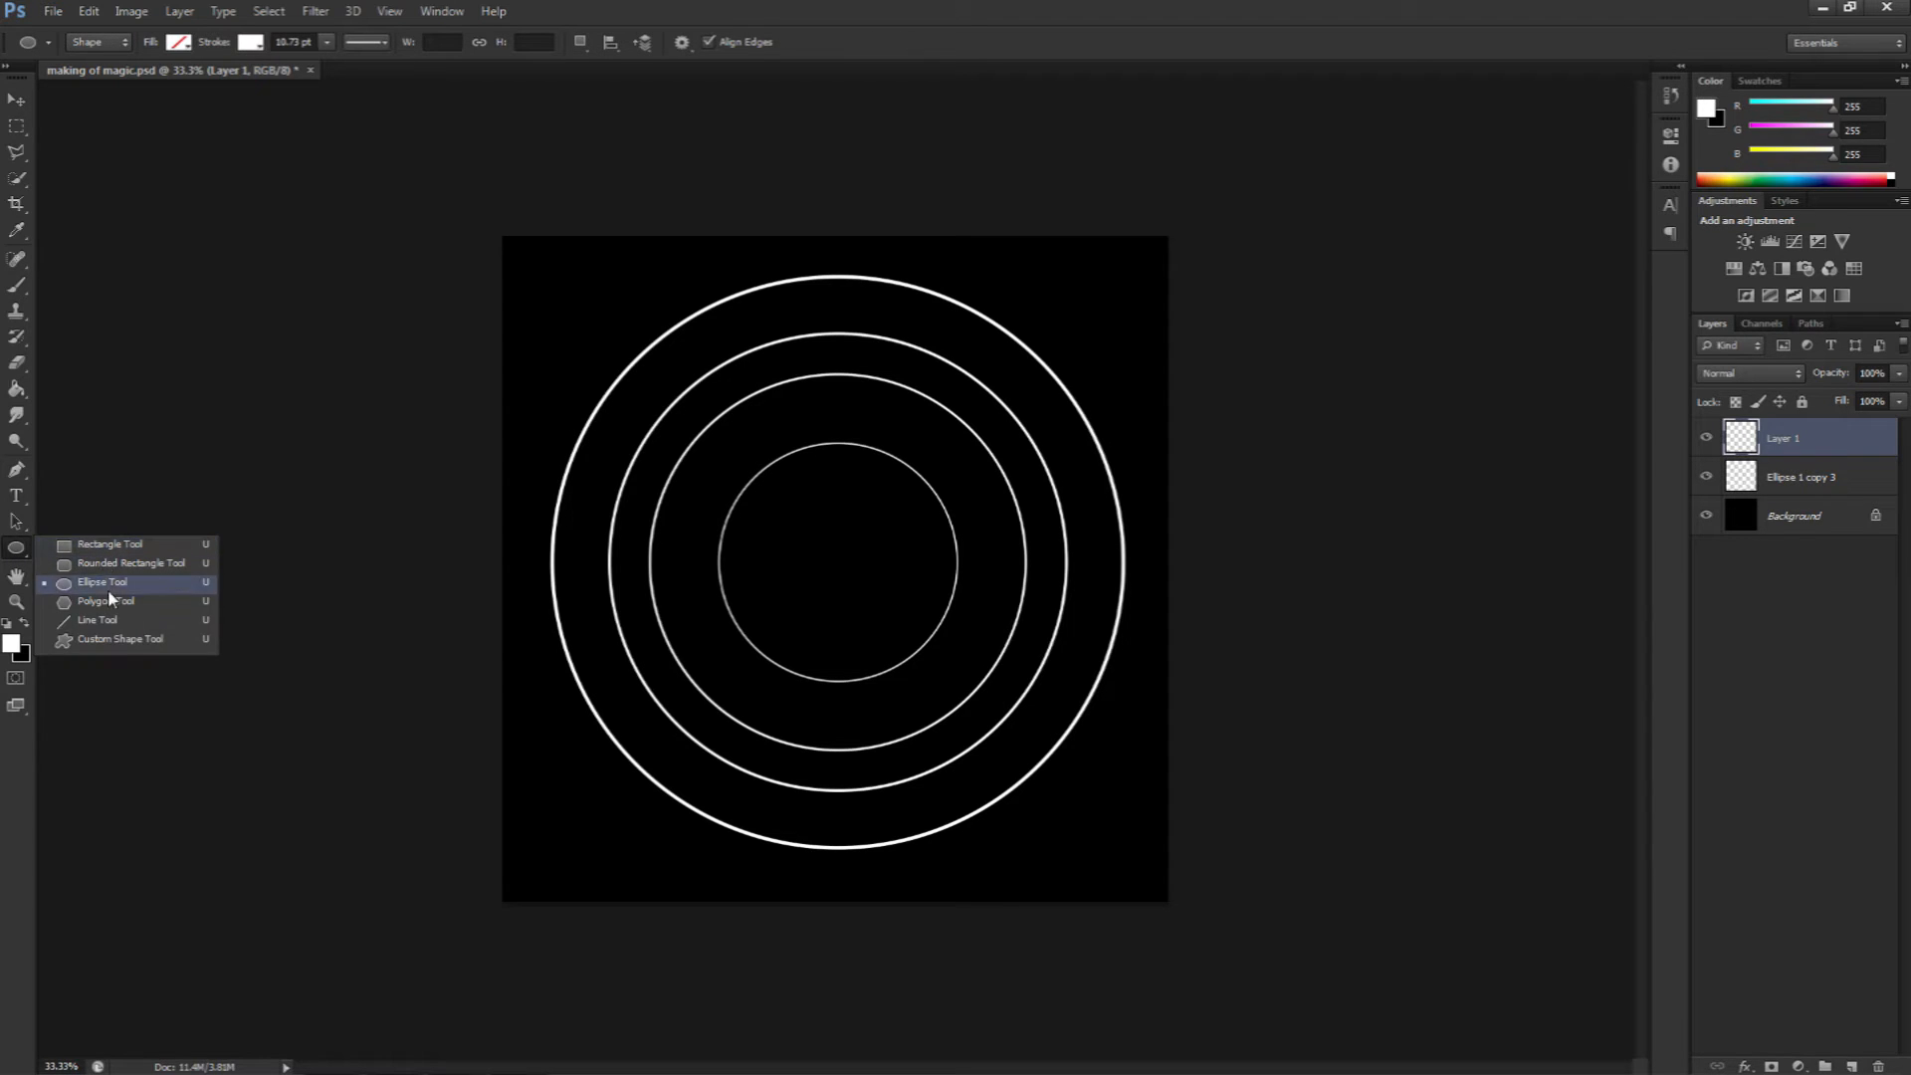
left_click(107, 42)
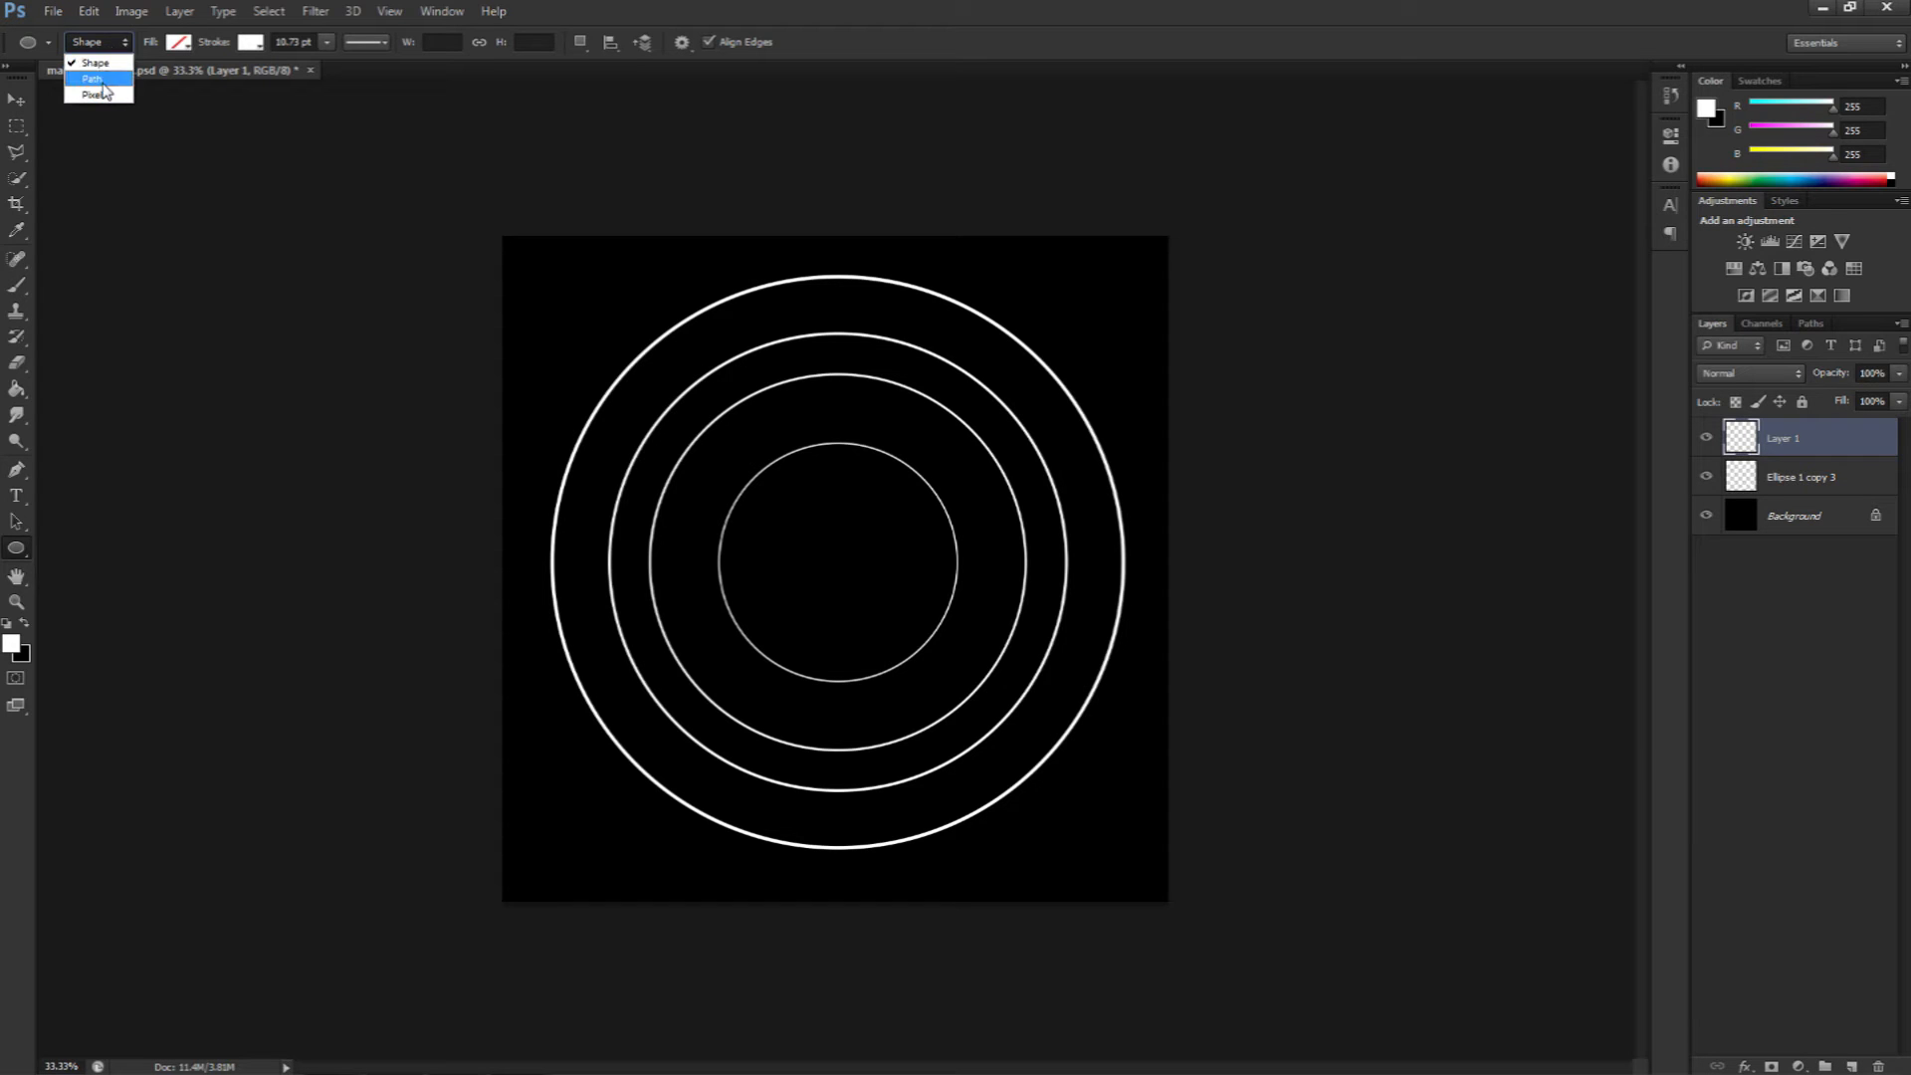
left_click(93, 79)
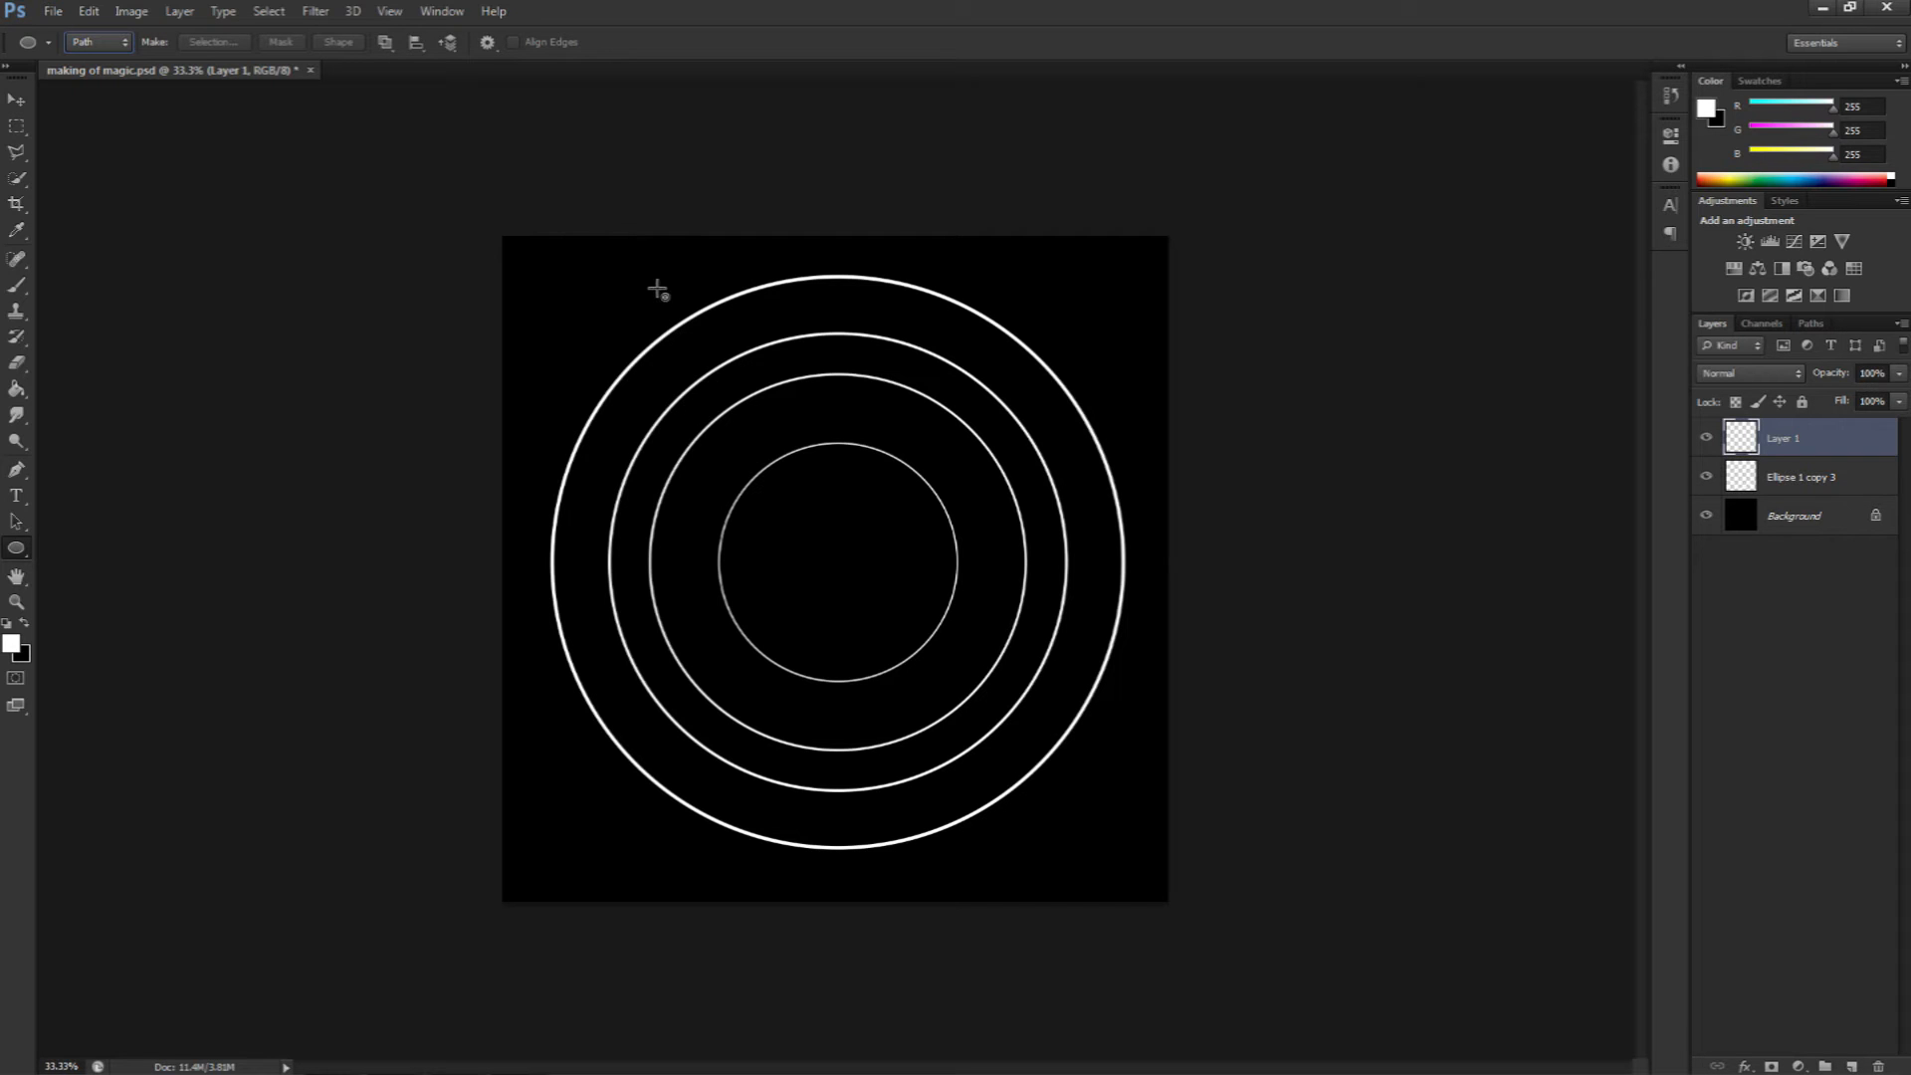
left_click_drag(603, 320, 1079, 817)
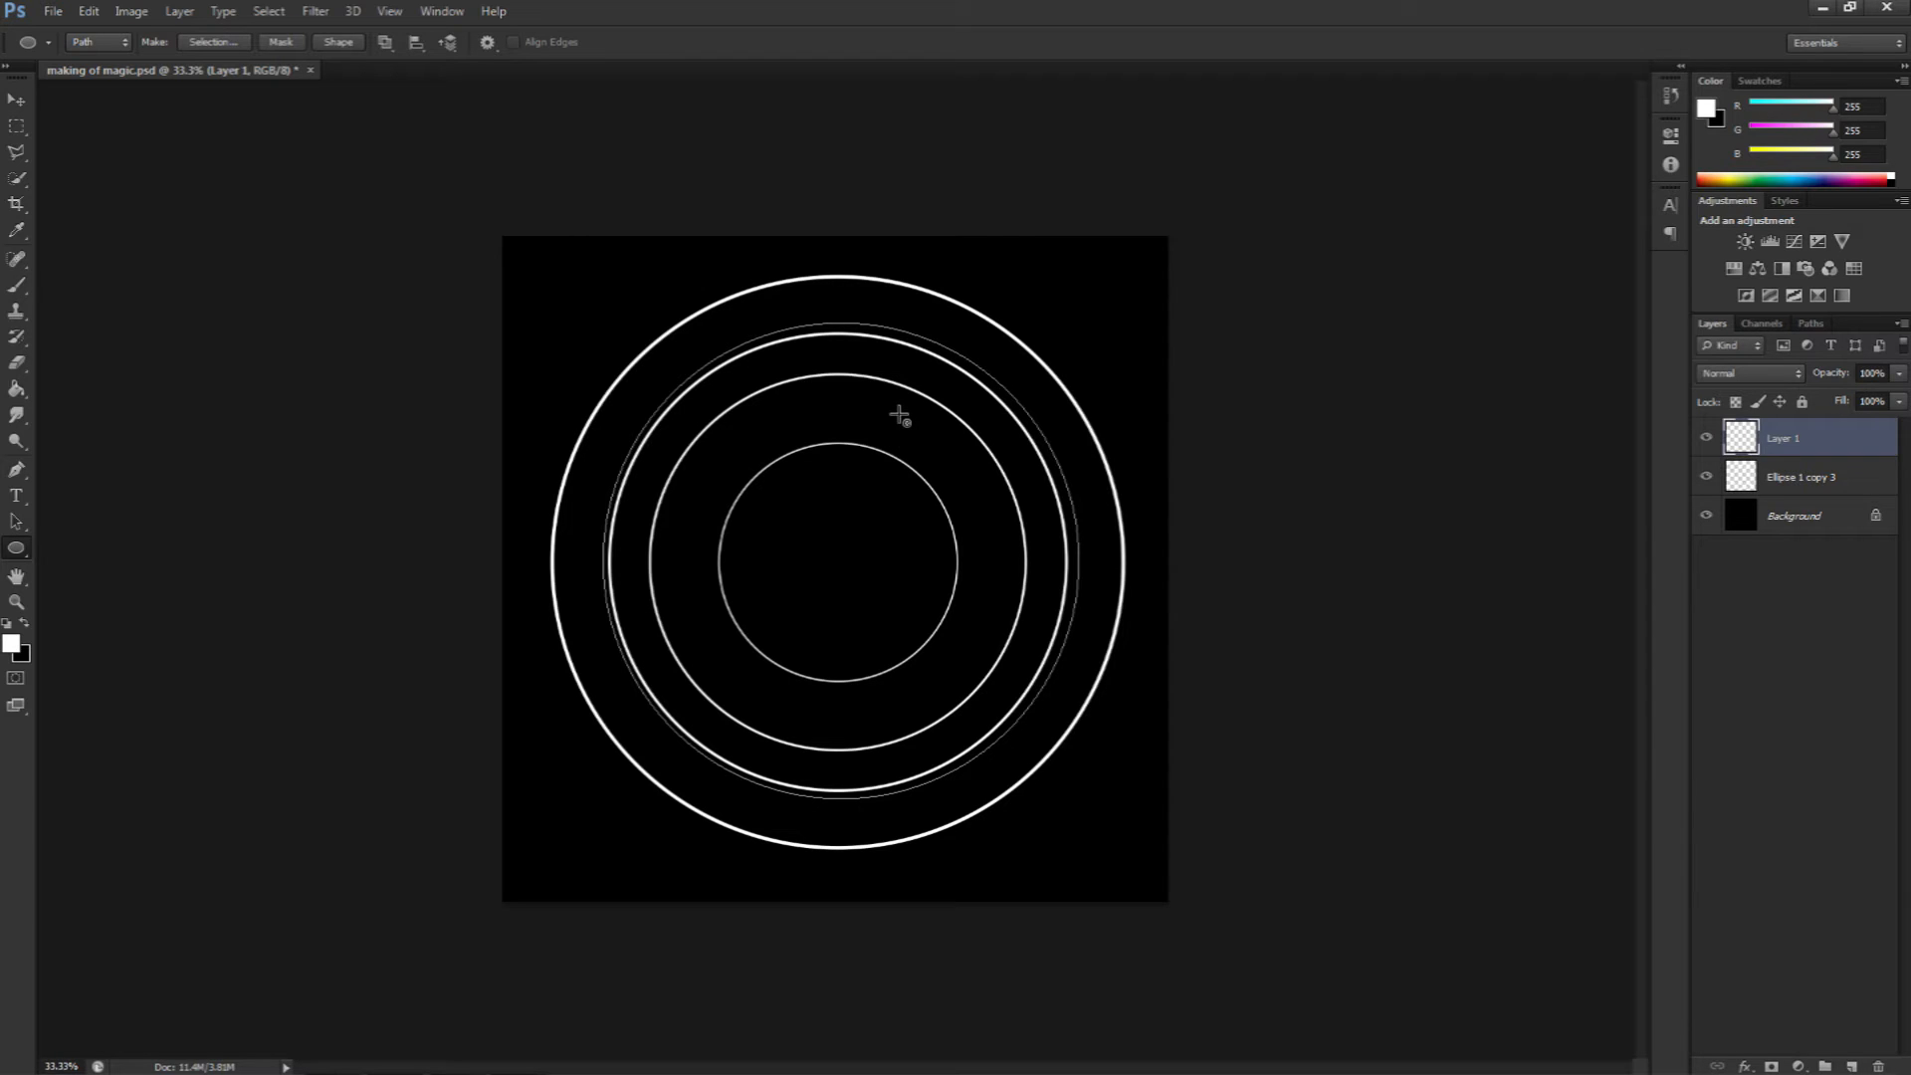
Step: With the Type tool, start text on the circular path and type repeated "film masters" text along it
left_click(18, 497)
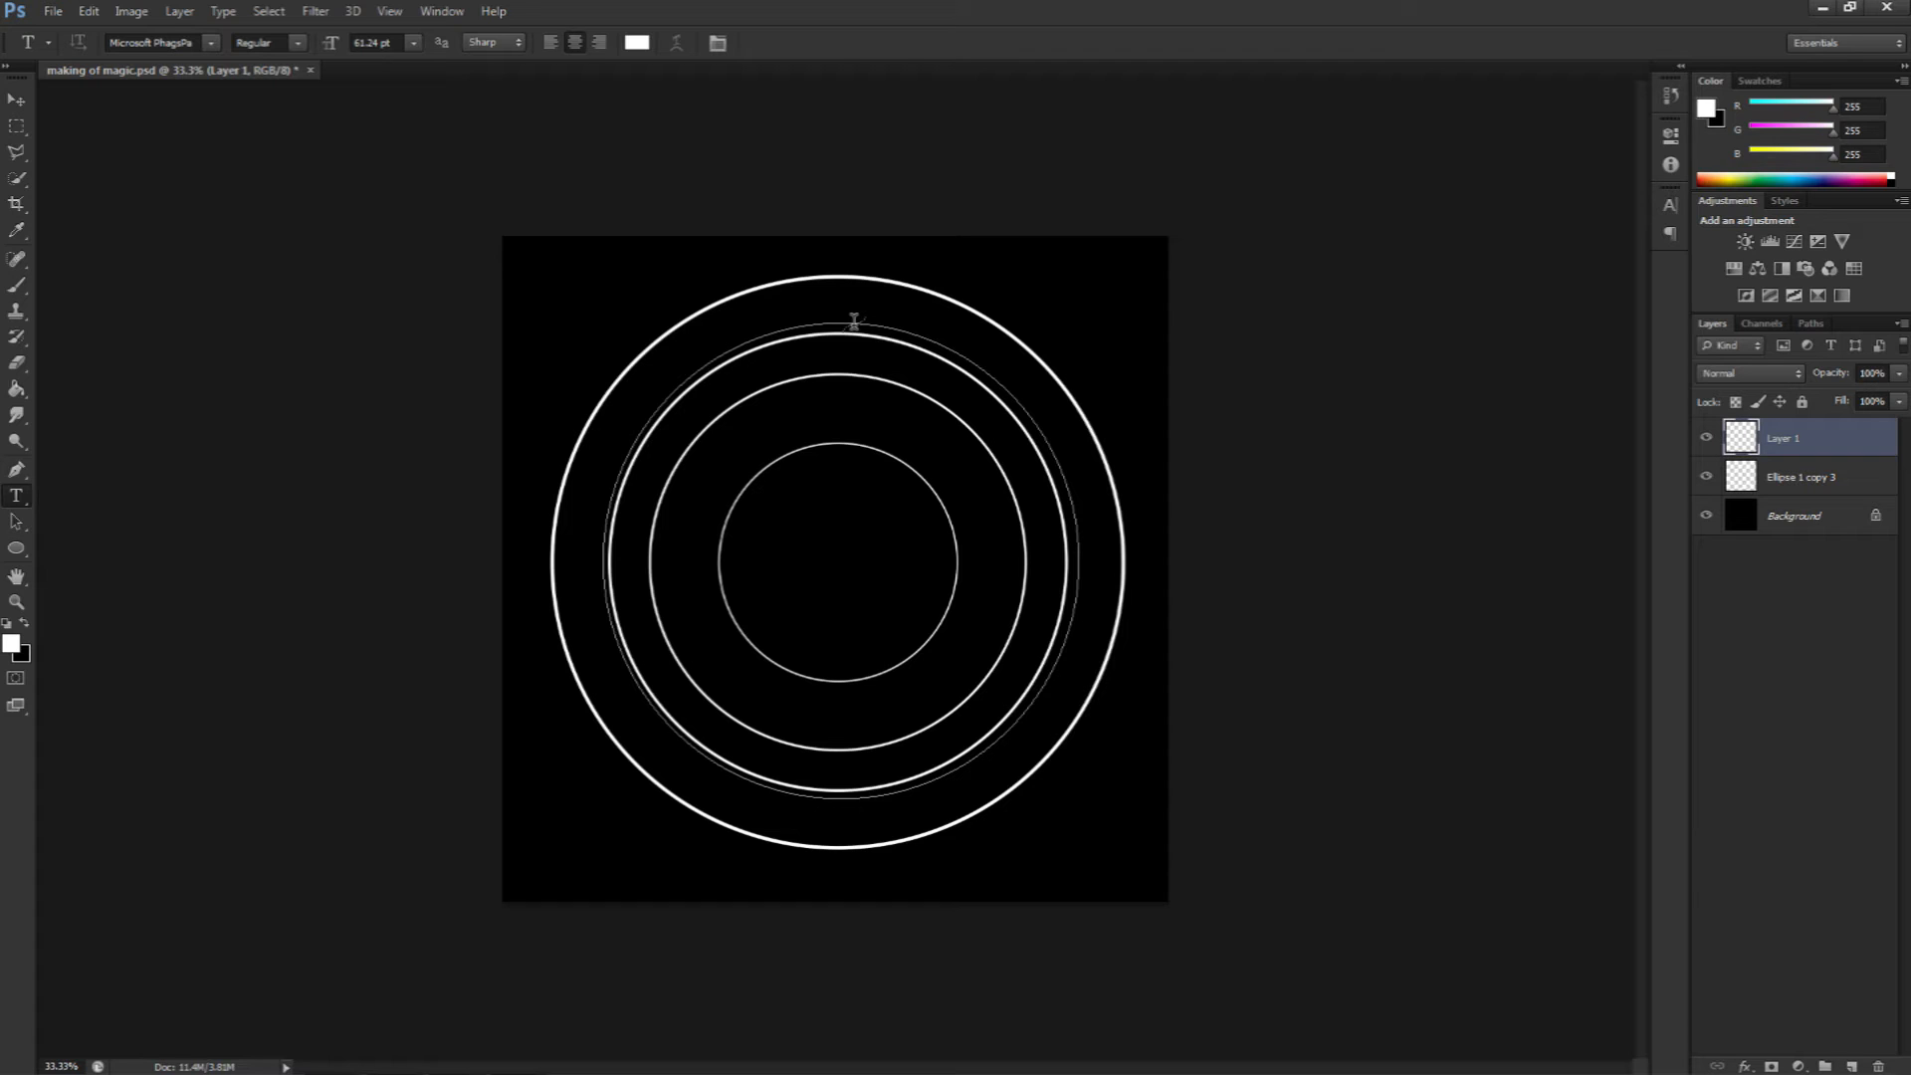
left_click(853, 321)
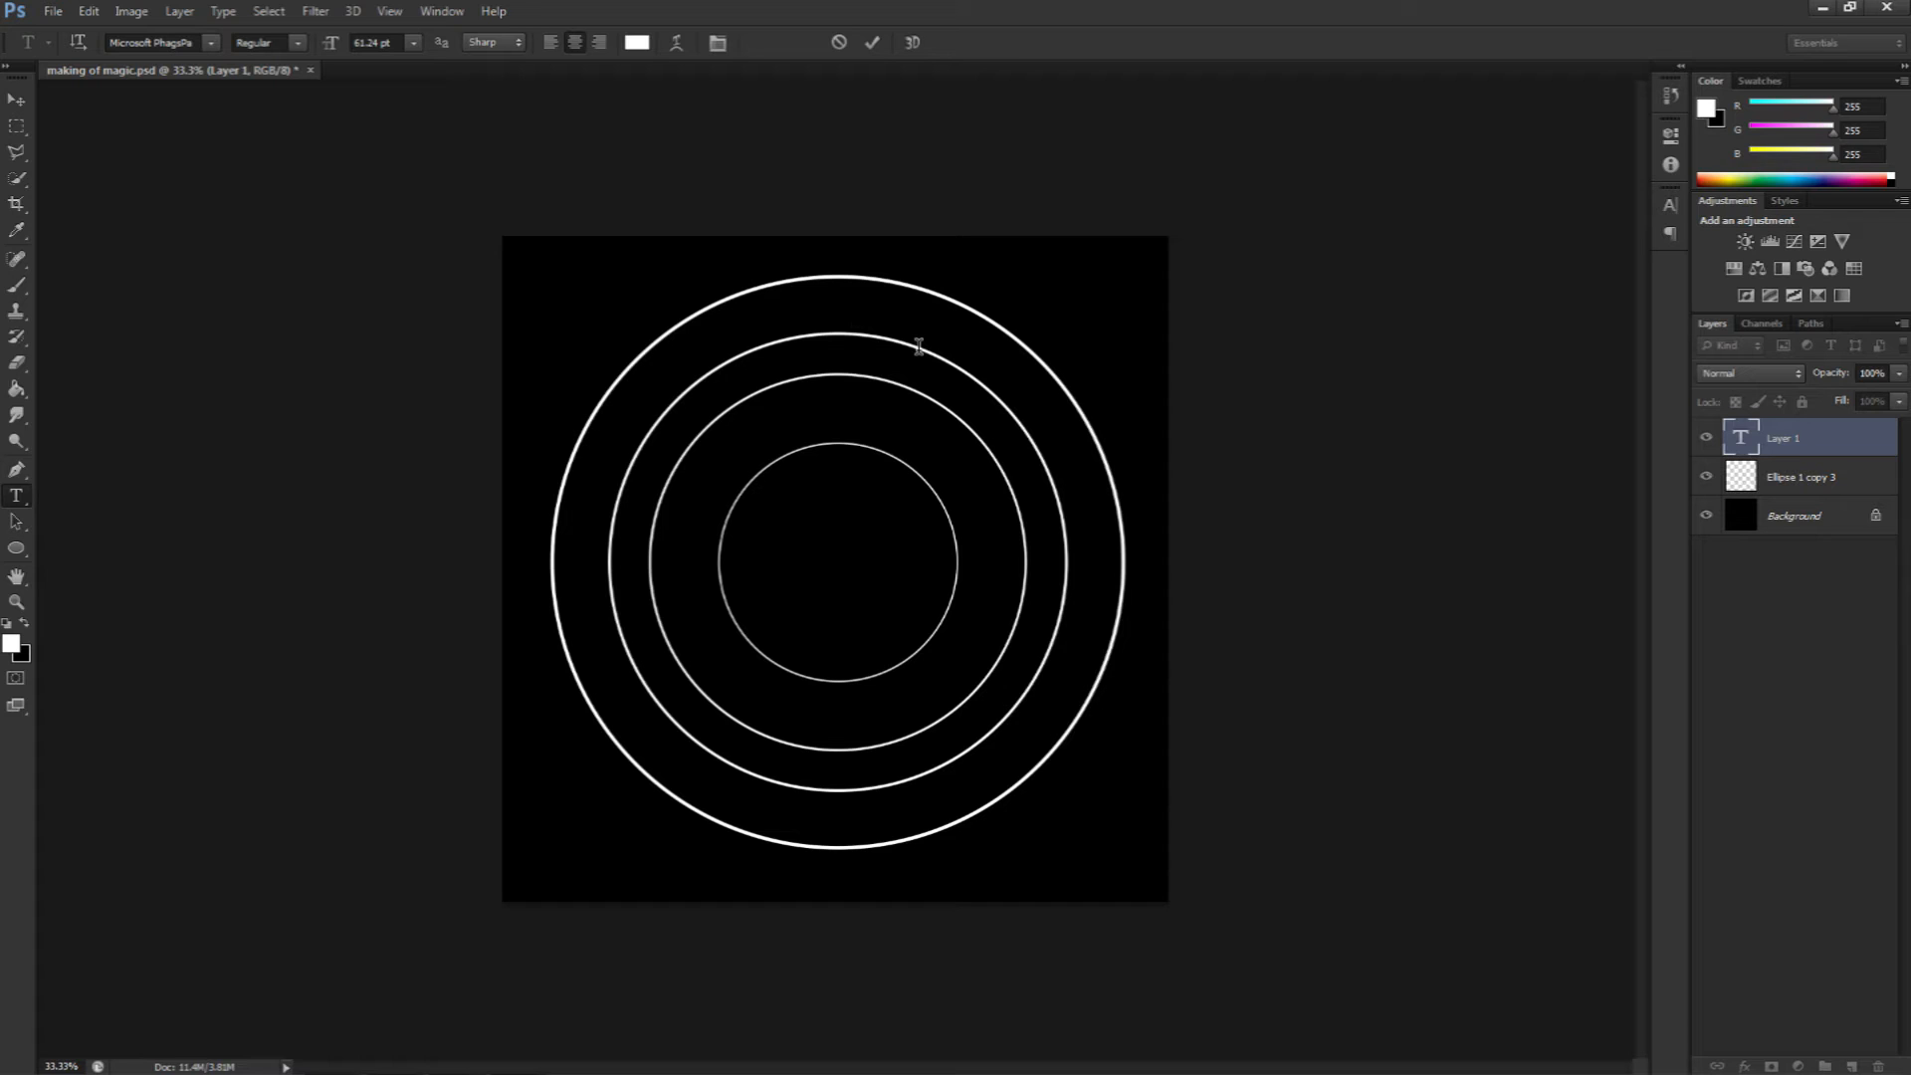
type("film masters film masters films ")
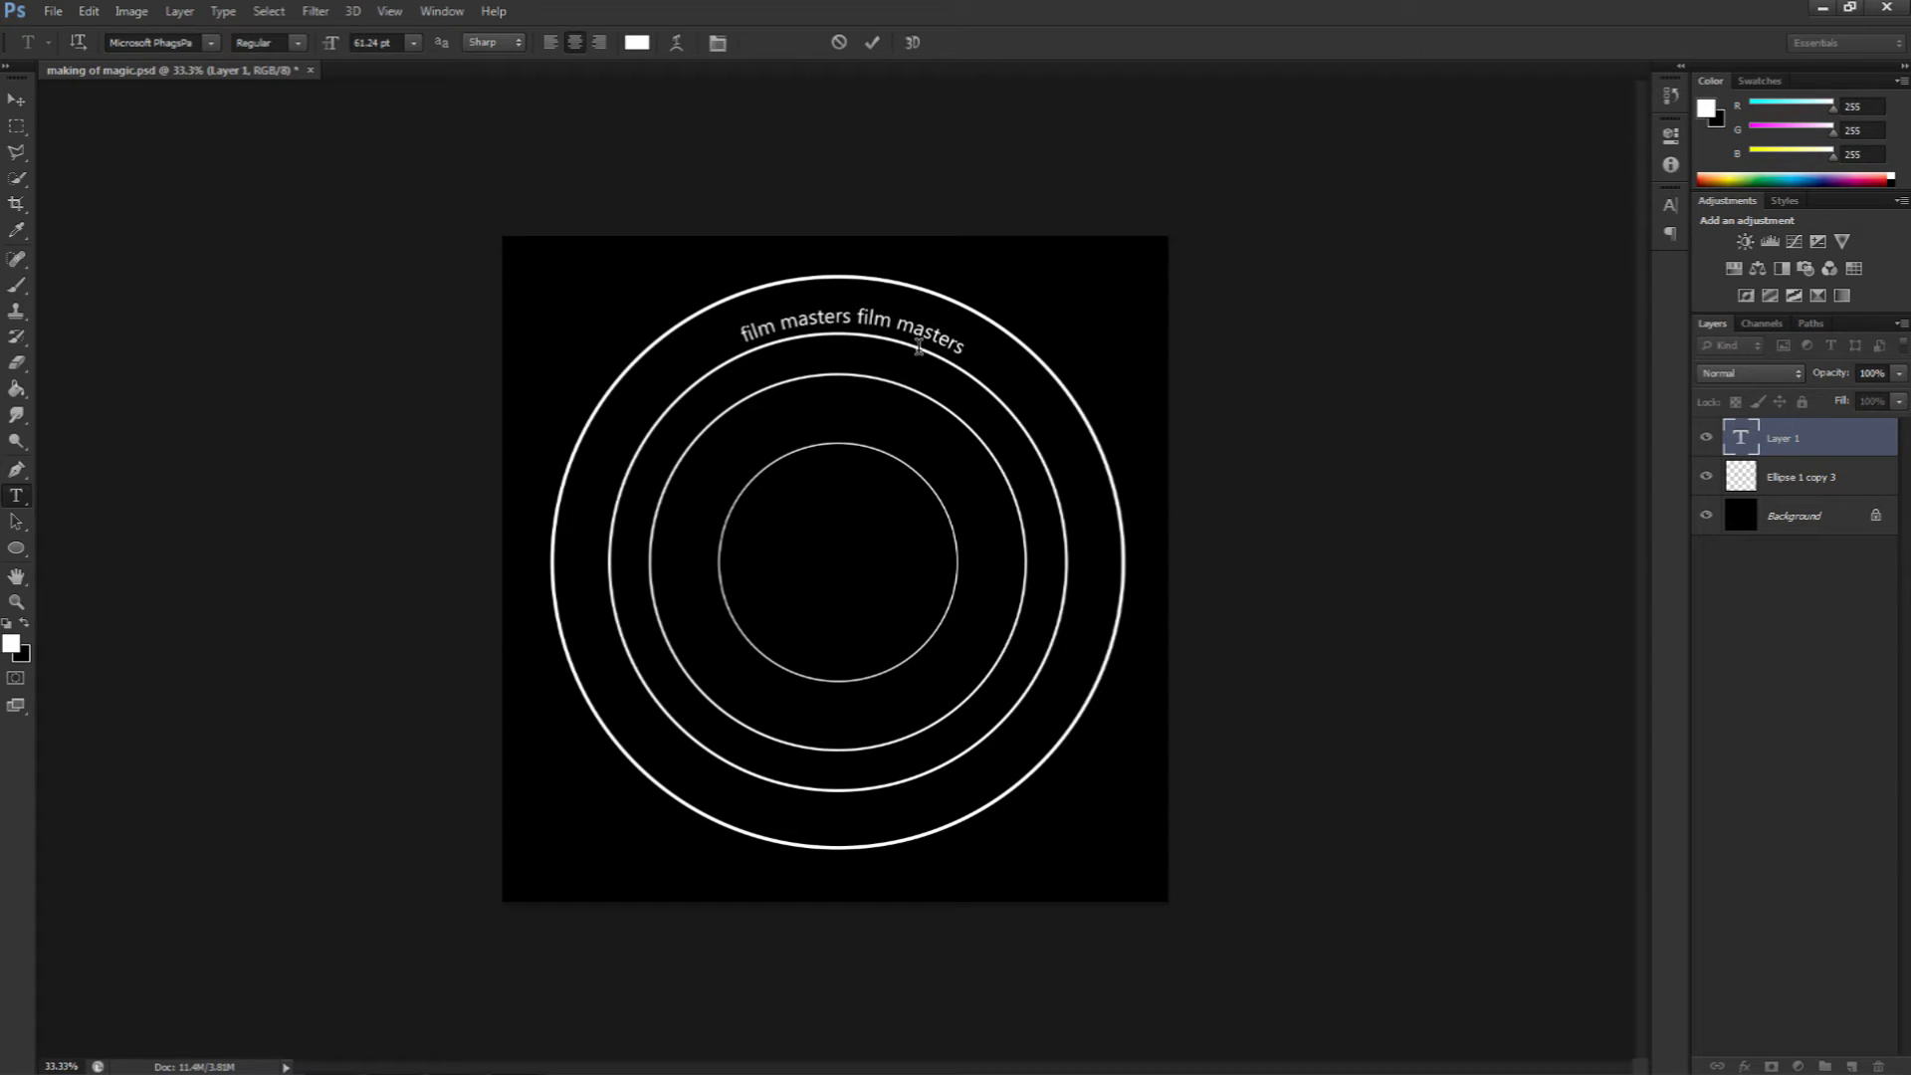
type("master")
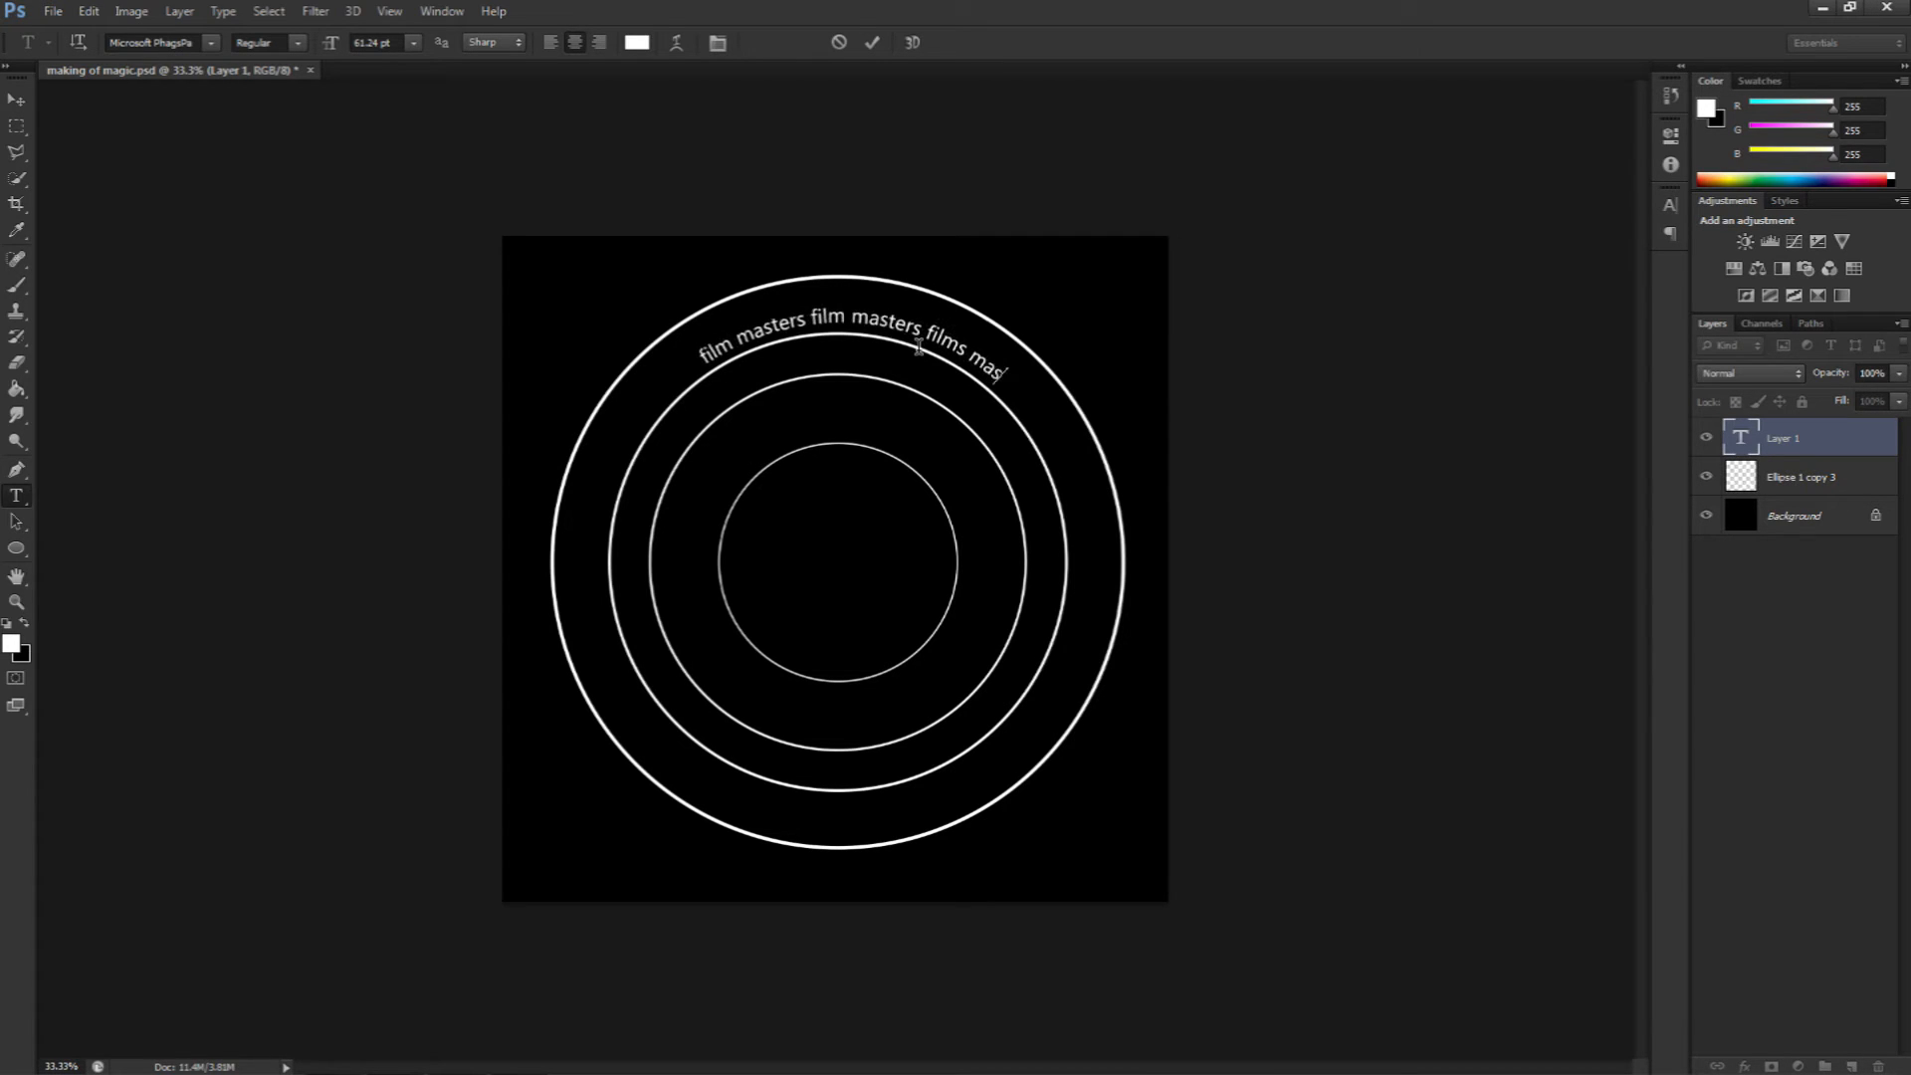
Step: Extend the path text around the whole circle by pasting copies of it and adding "film masters" and two asterisks
left_click_drag(1018, 388, 681, 367)
key("ctrl+c")
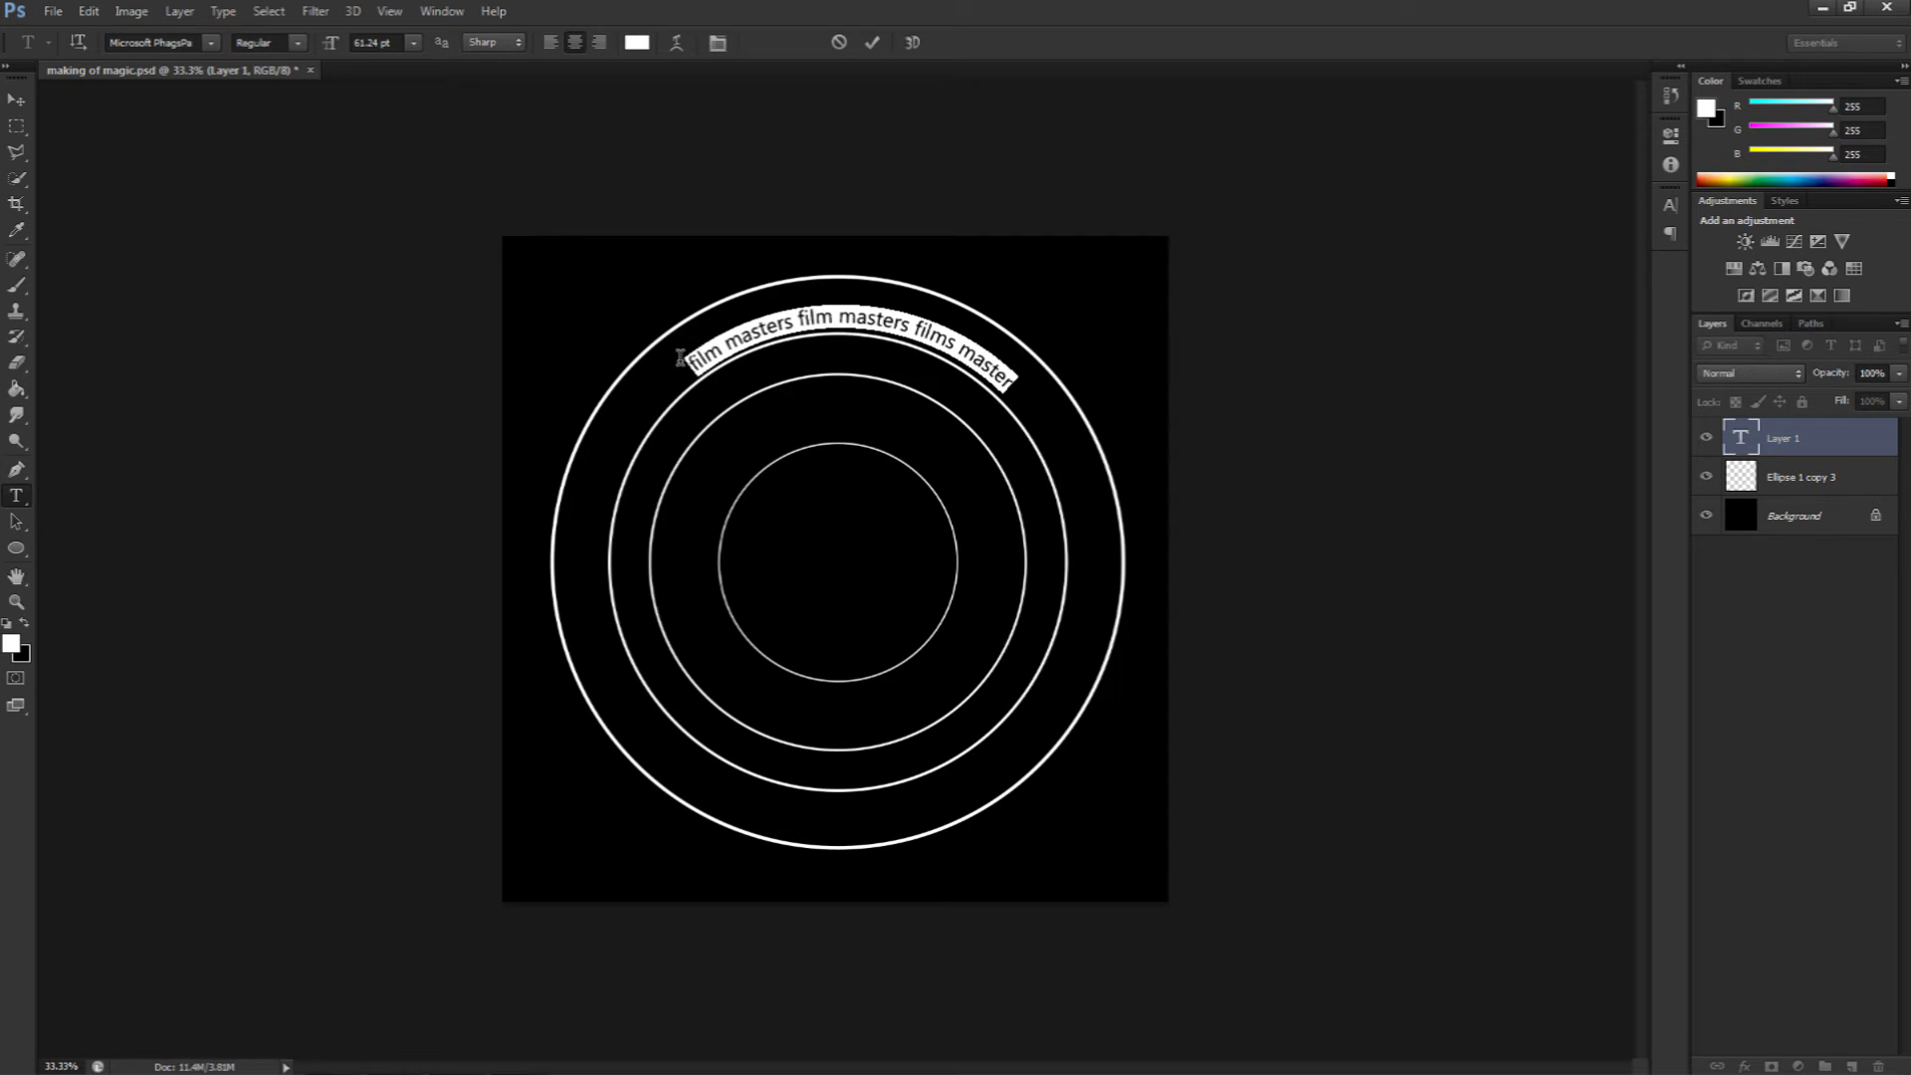
left_click(1024, 388)
key("ctrl+v")
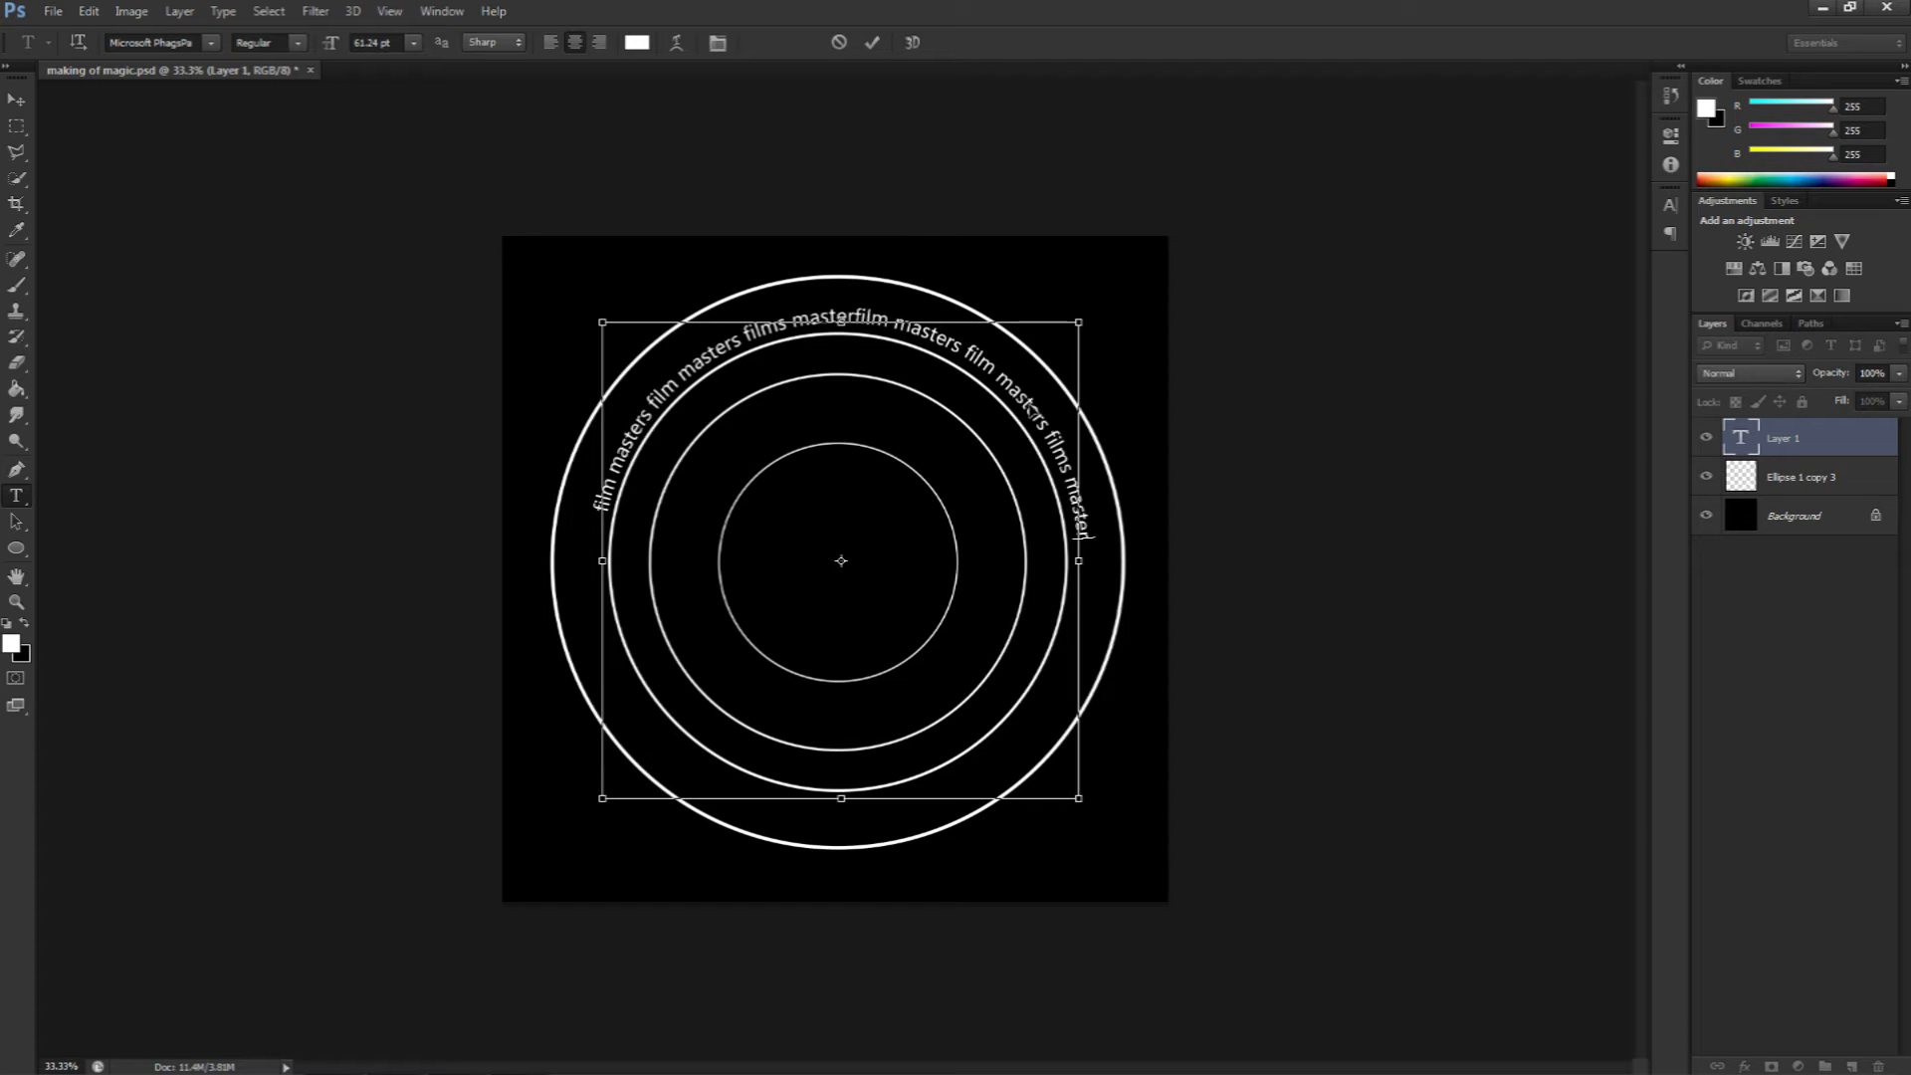
key("ctrl+v")
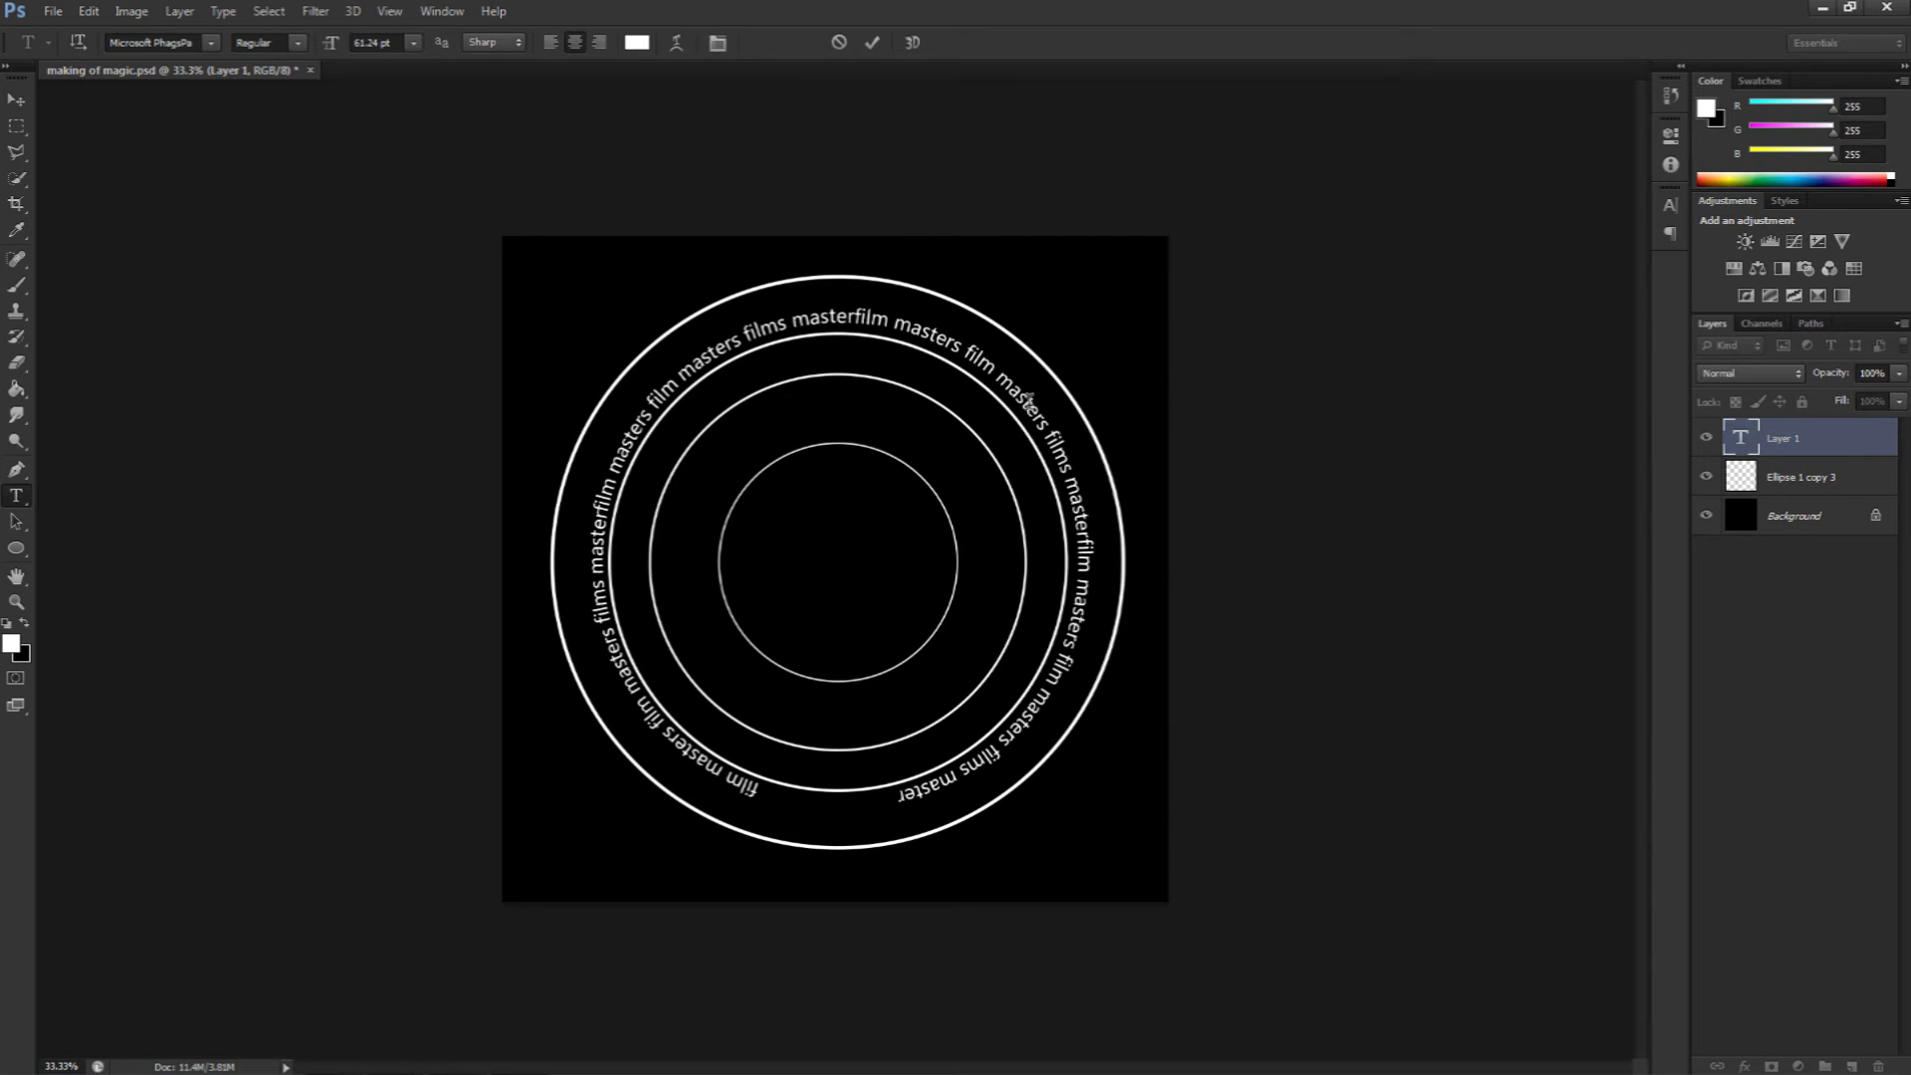
type("film")
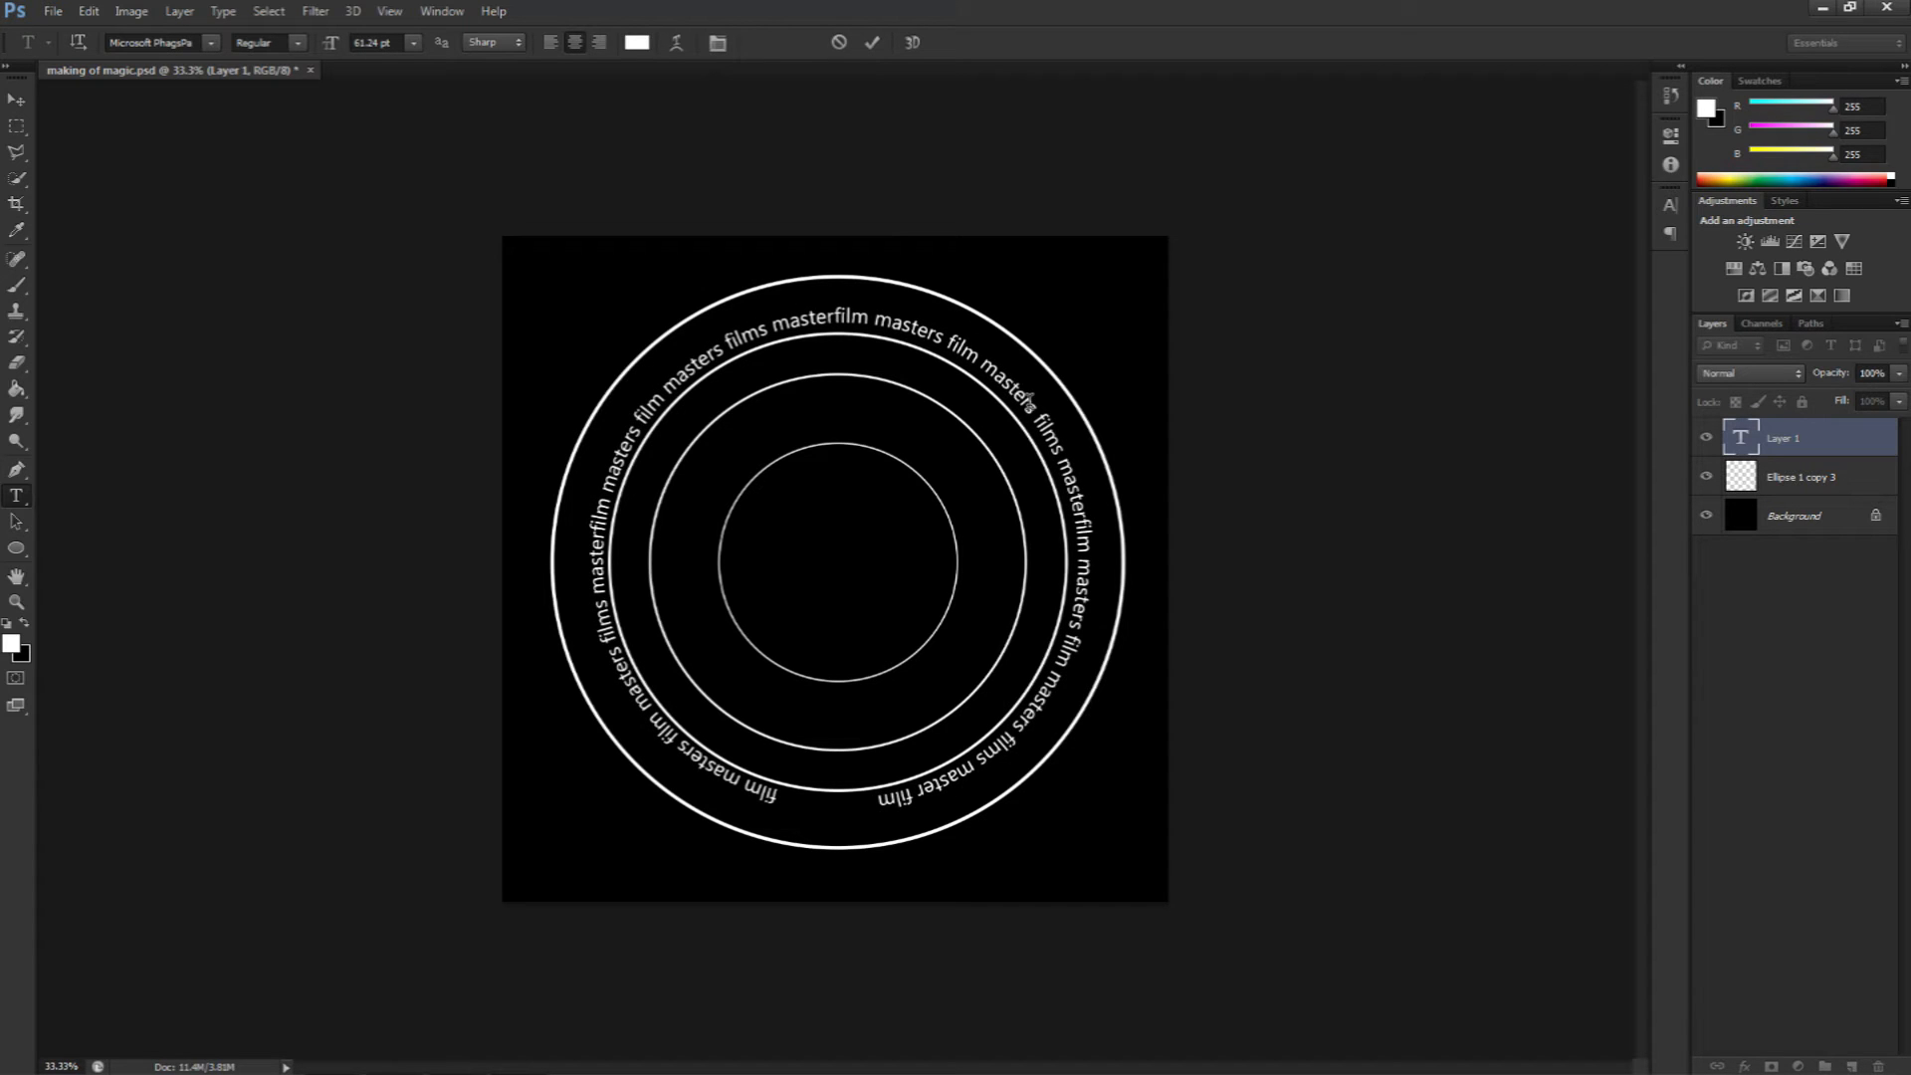
type(" masters")
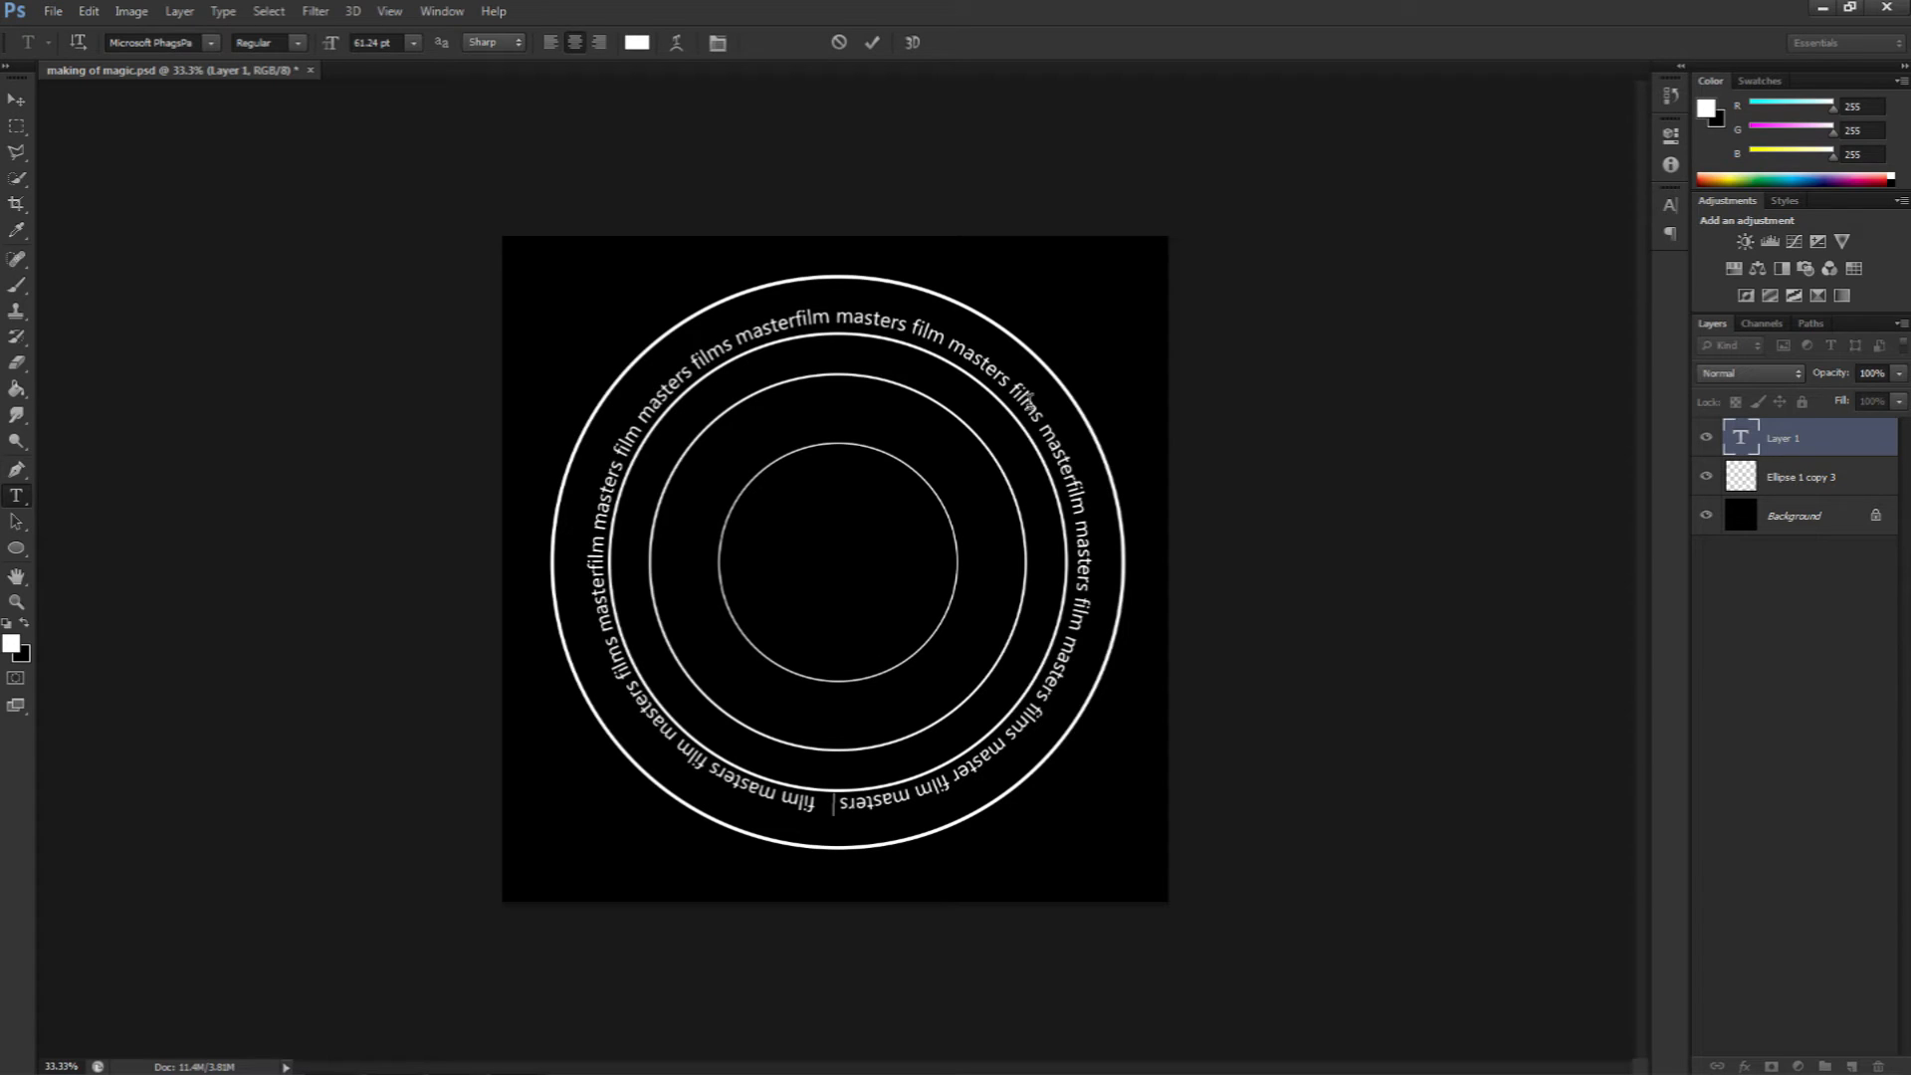
type(" f")
type("*")
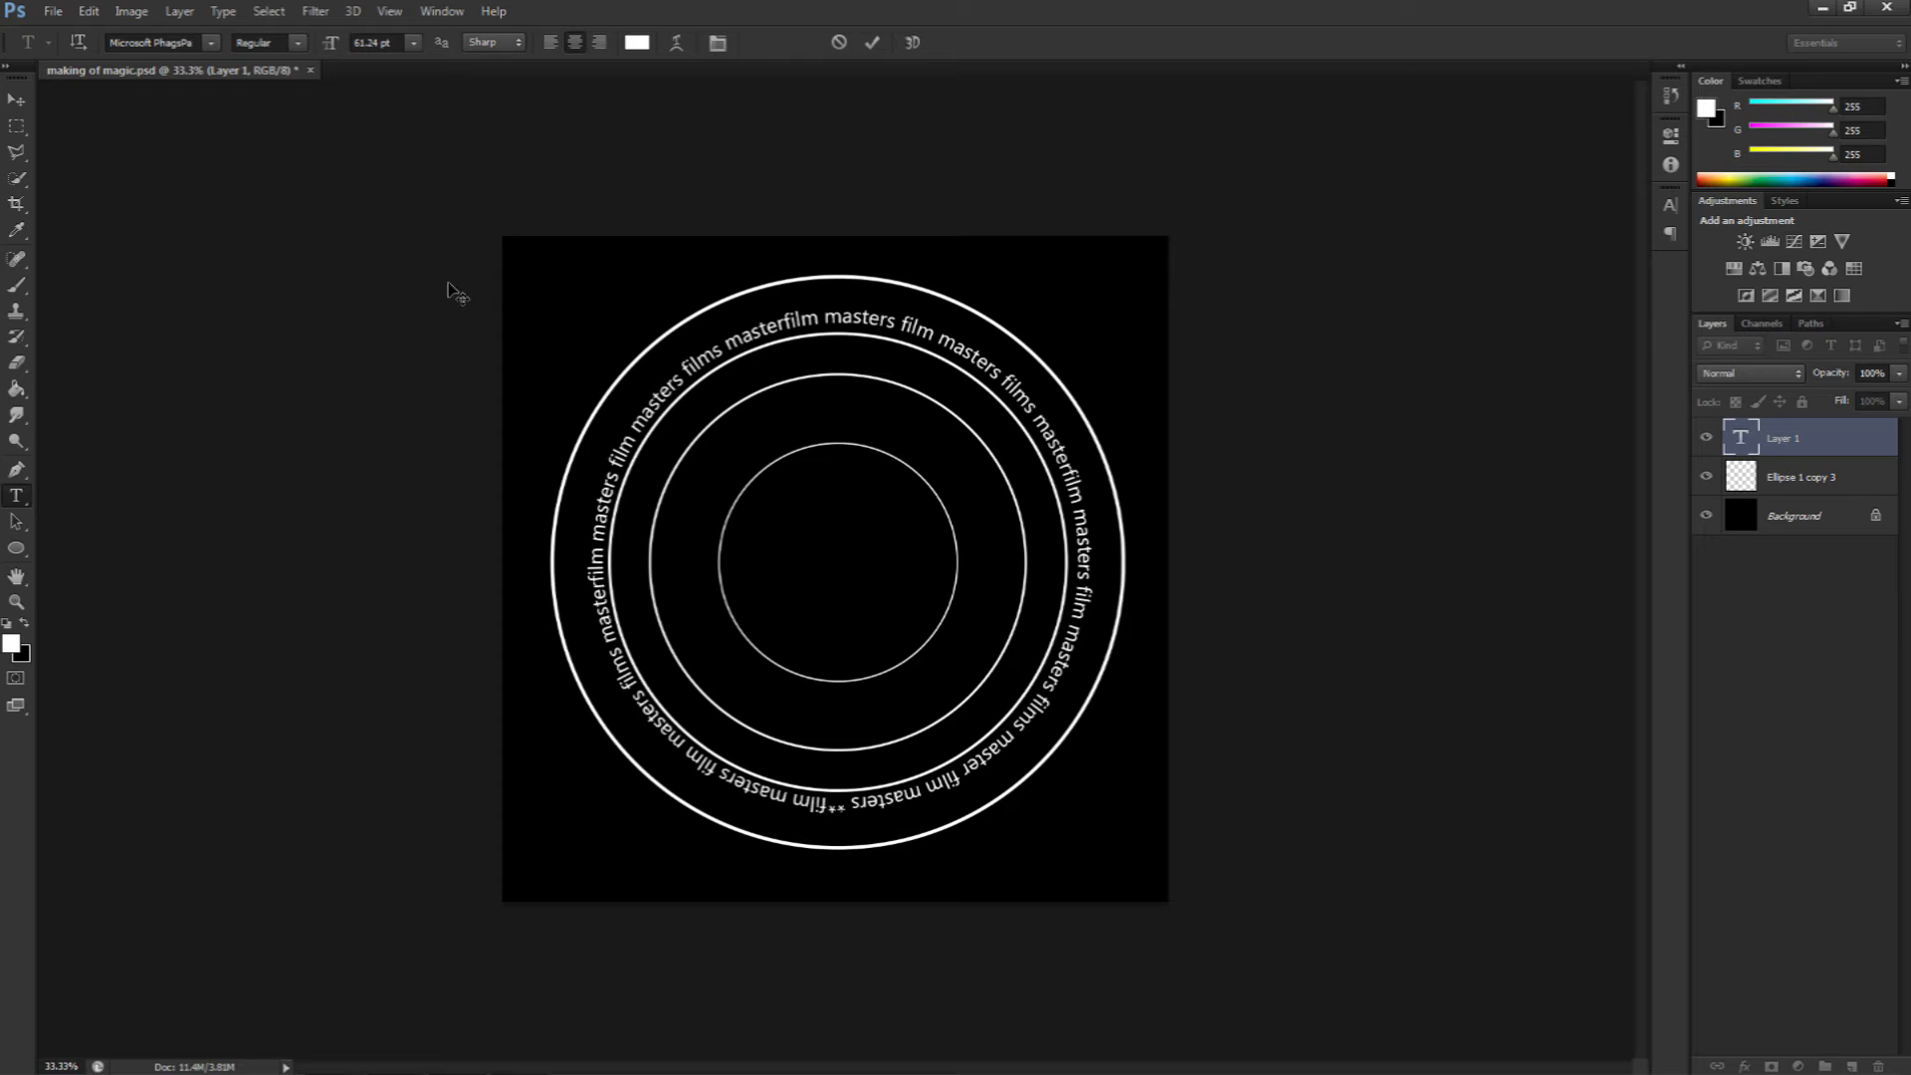
Step: Select the path text in two parts and change its font to Mistral
left_click_drag(833, 341, 831, 818)
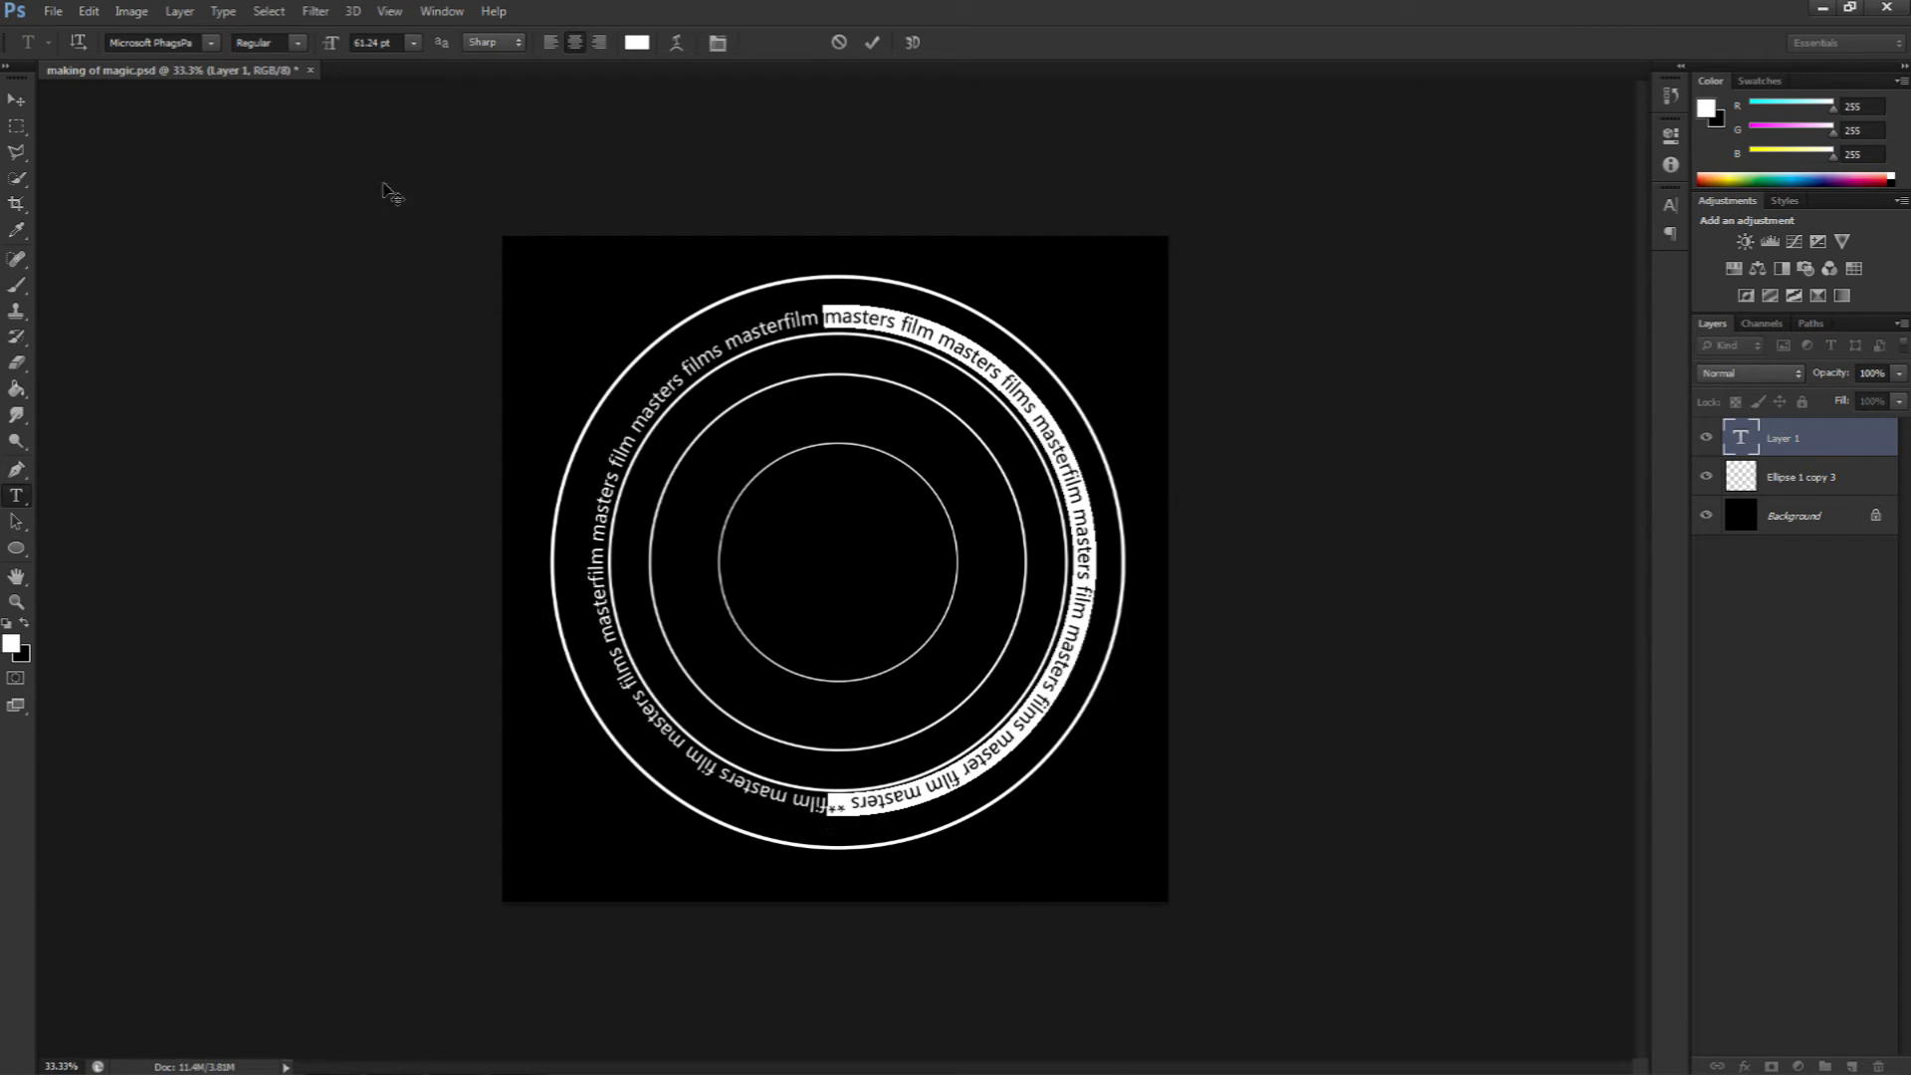
left_click(210, 44)
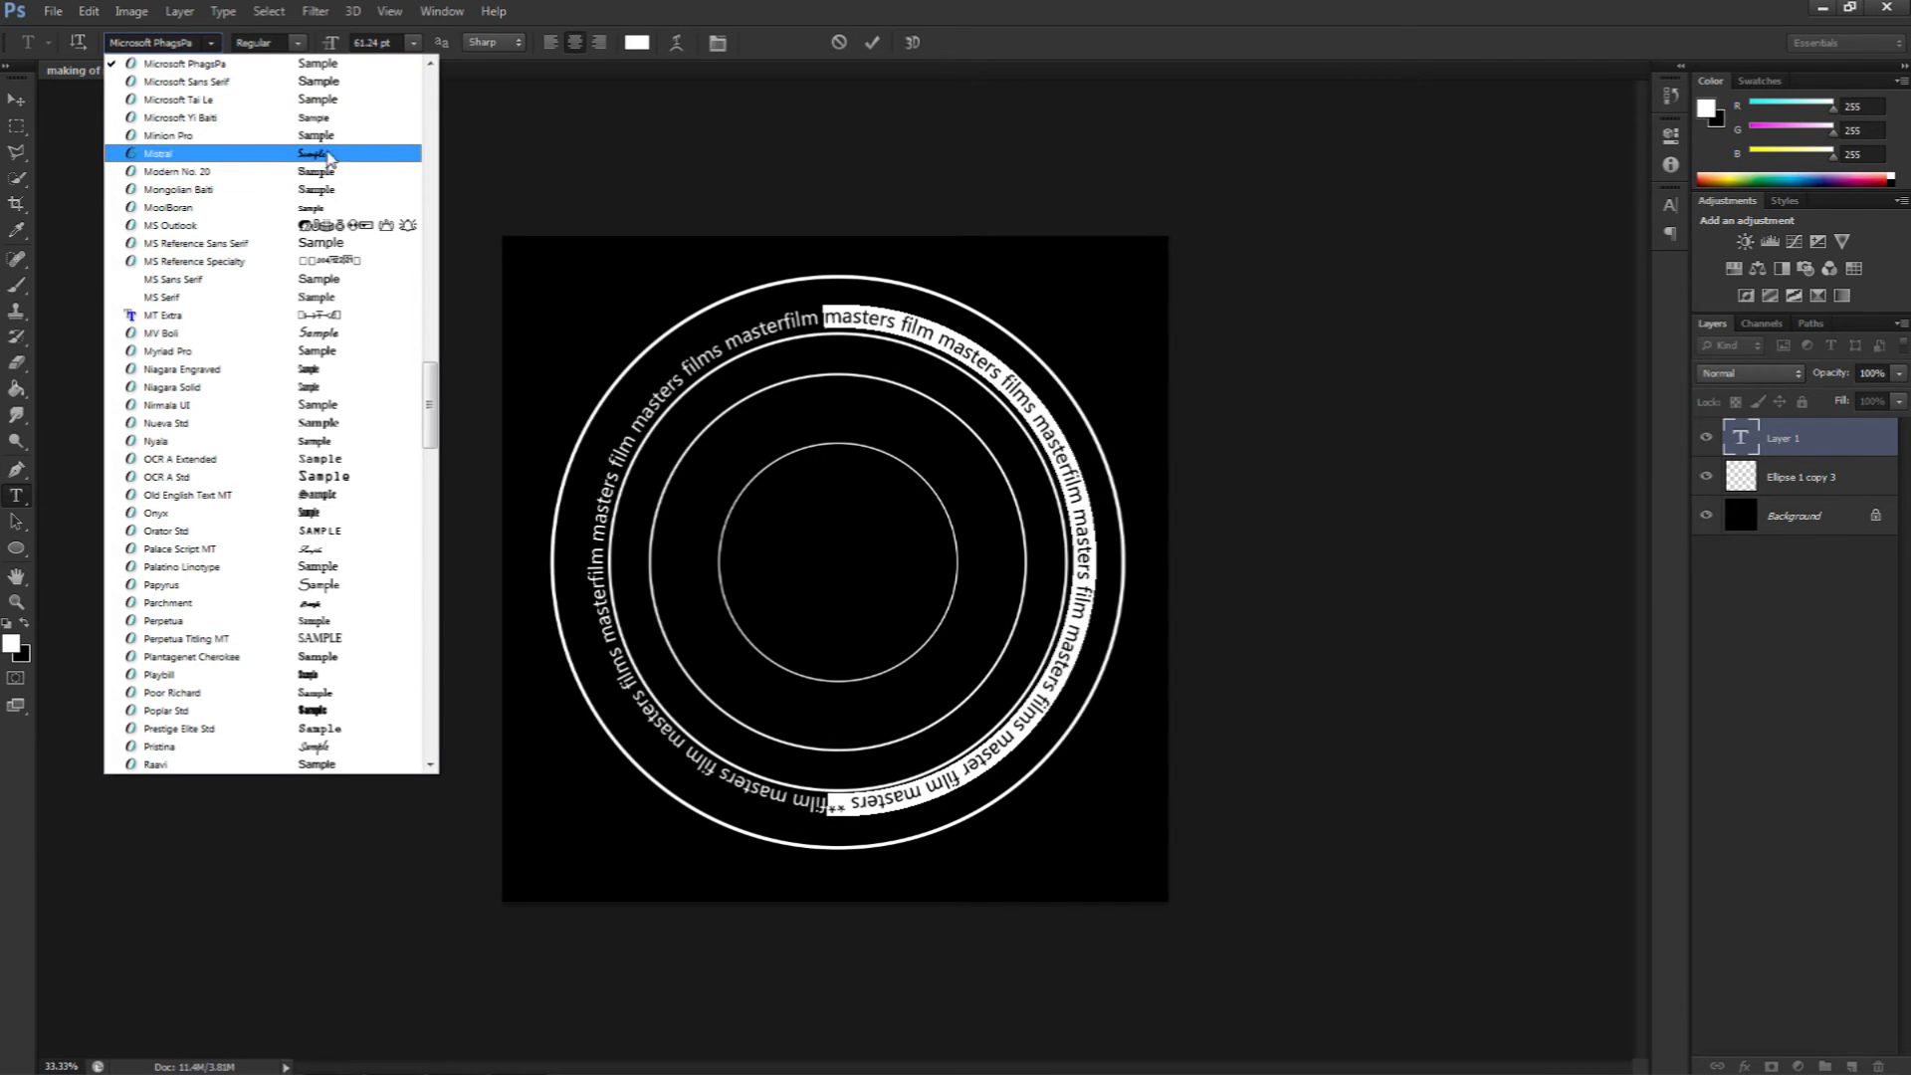
left_click(212, 154)
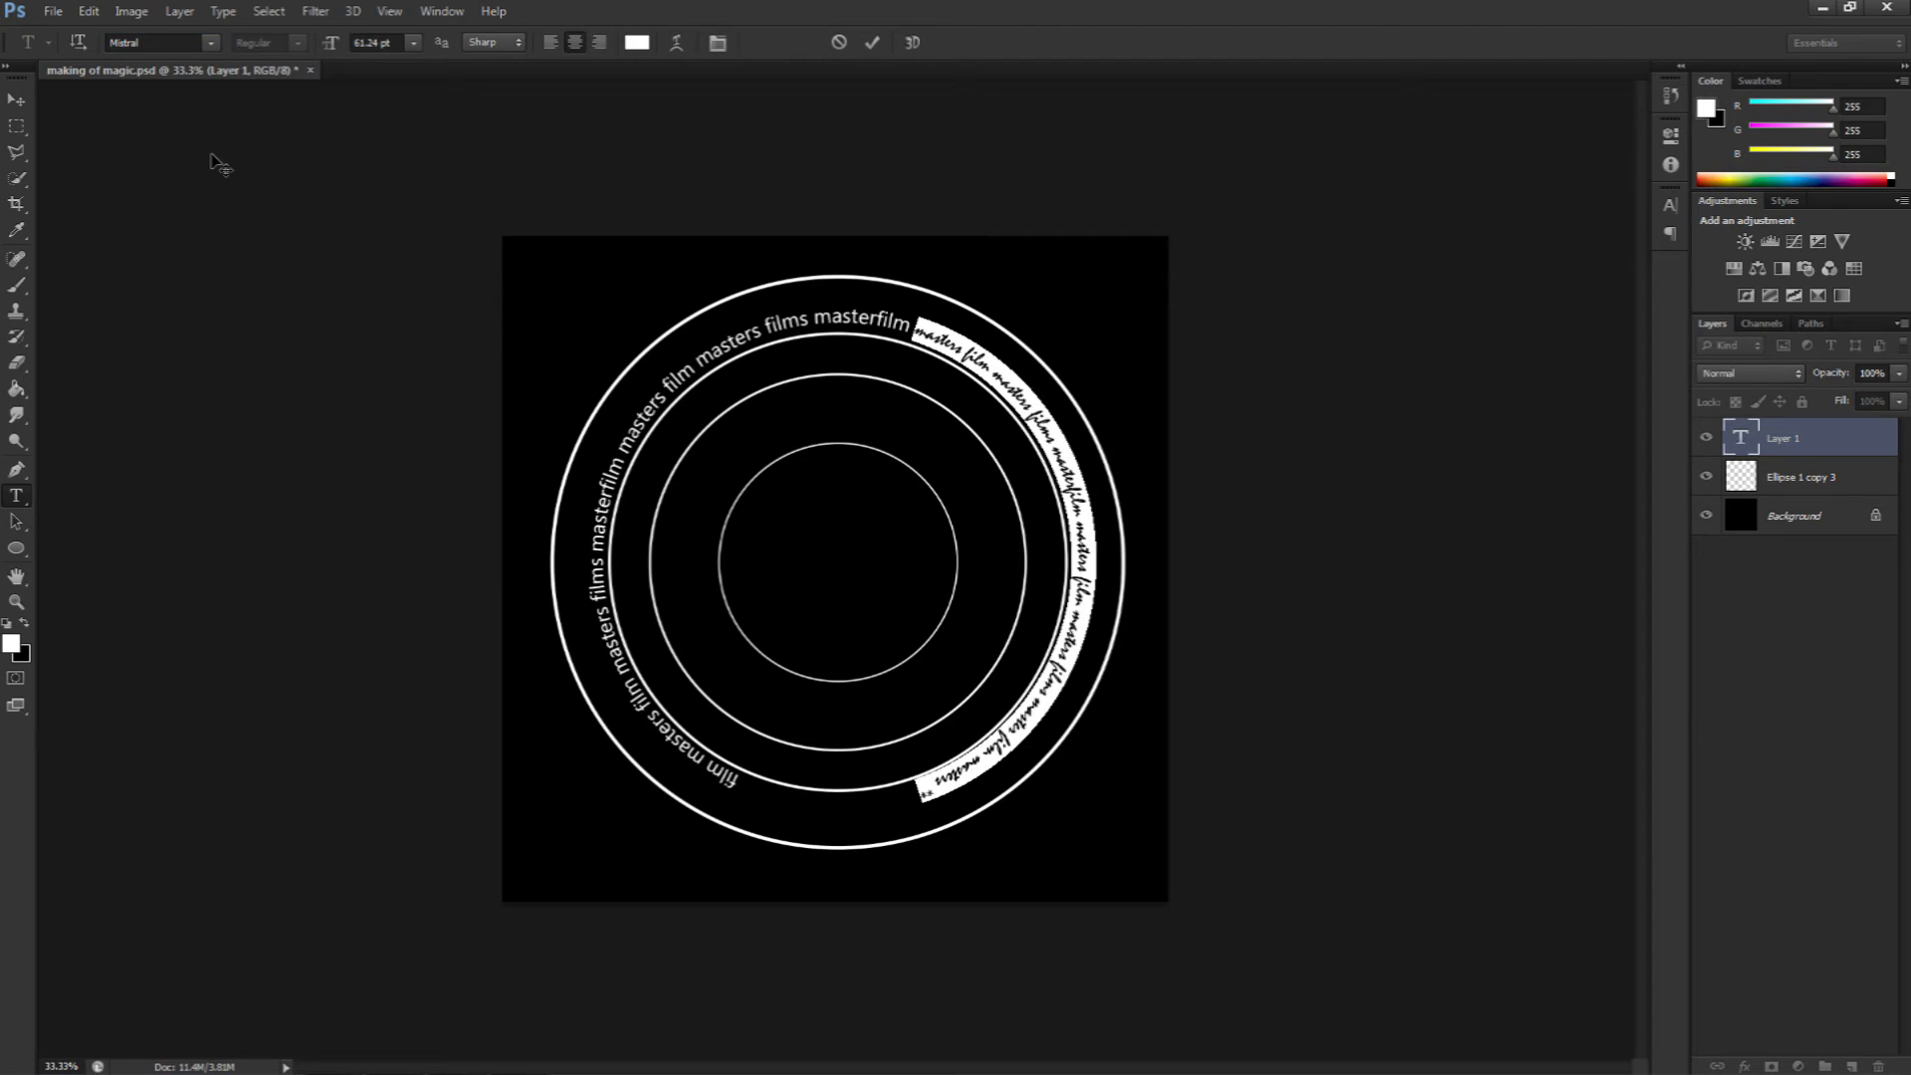
left_click_drag(912, 323, 813, 792)
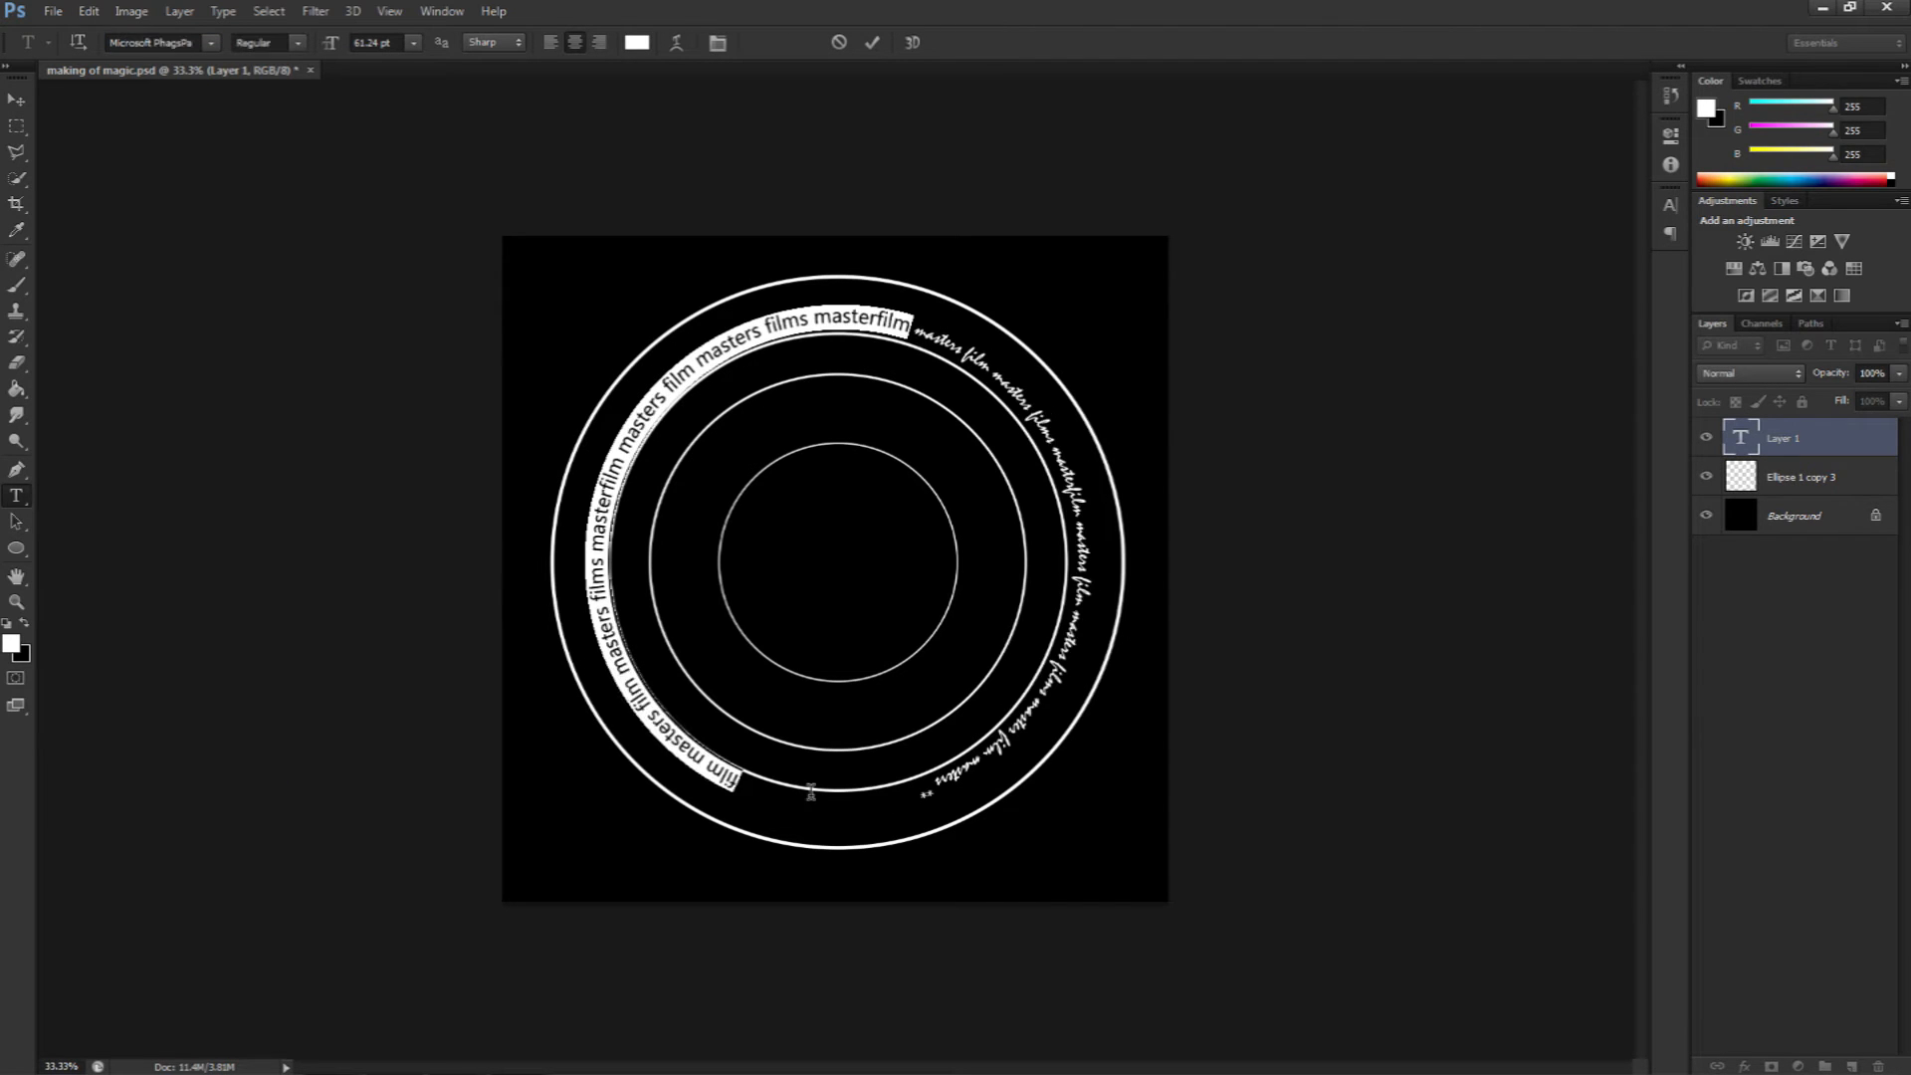
left_click(211, 42)
left_click(235, 158)
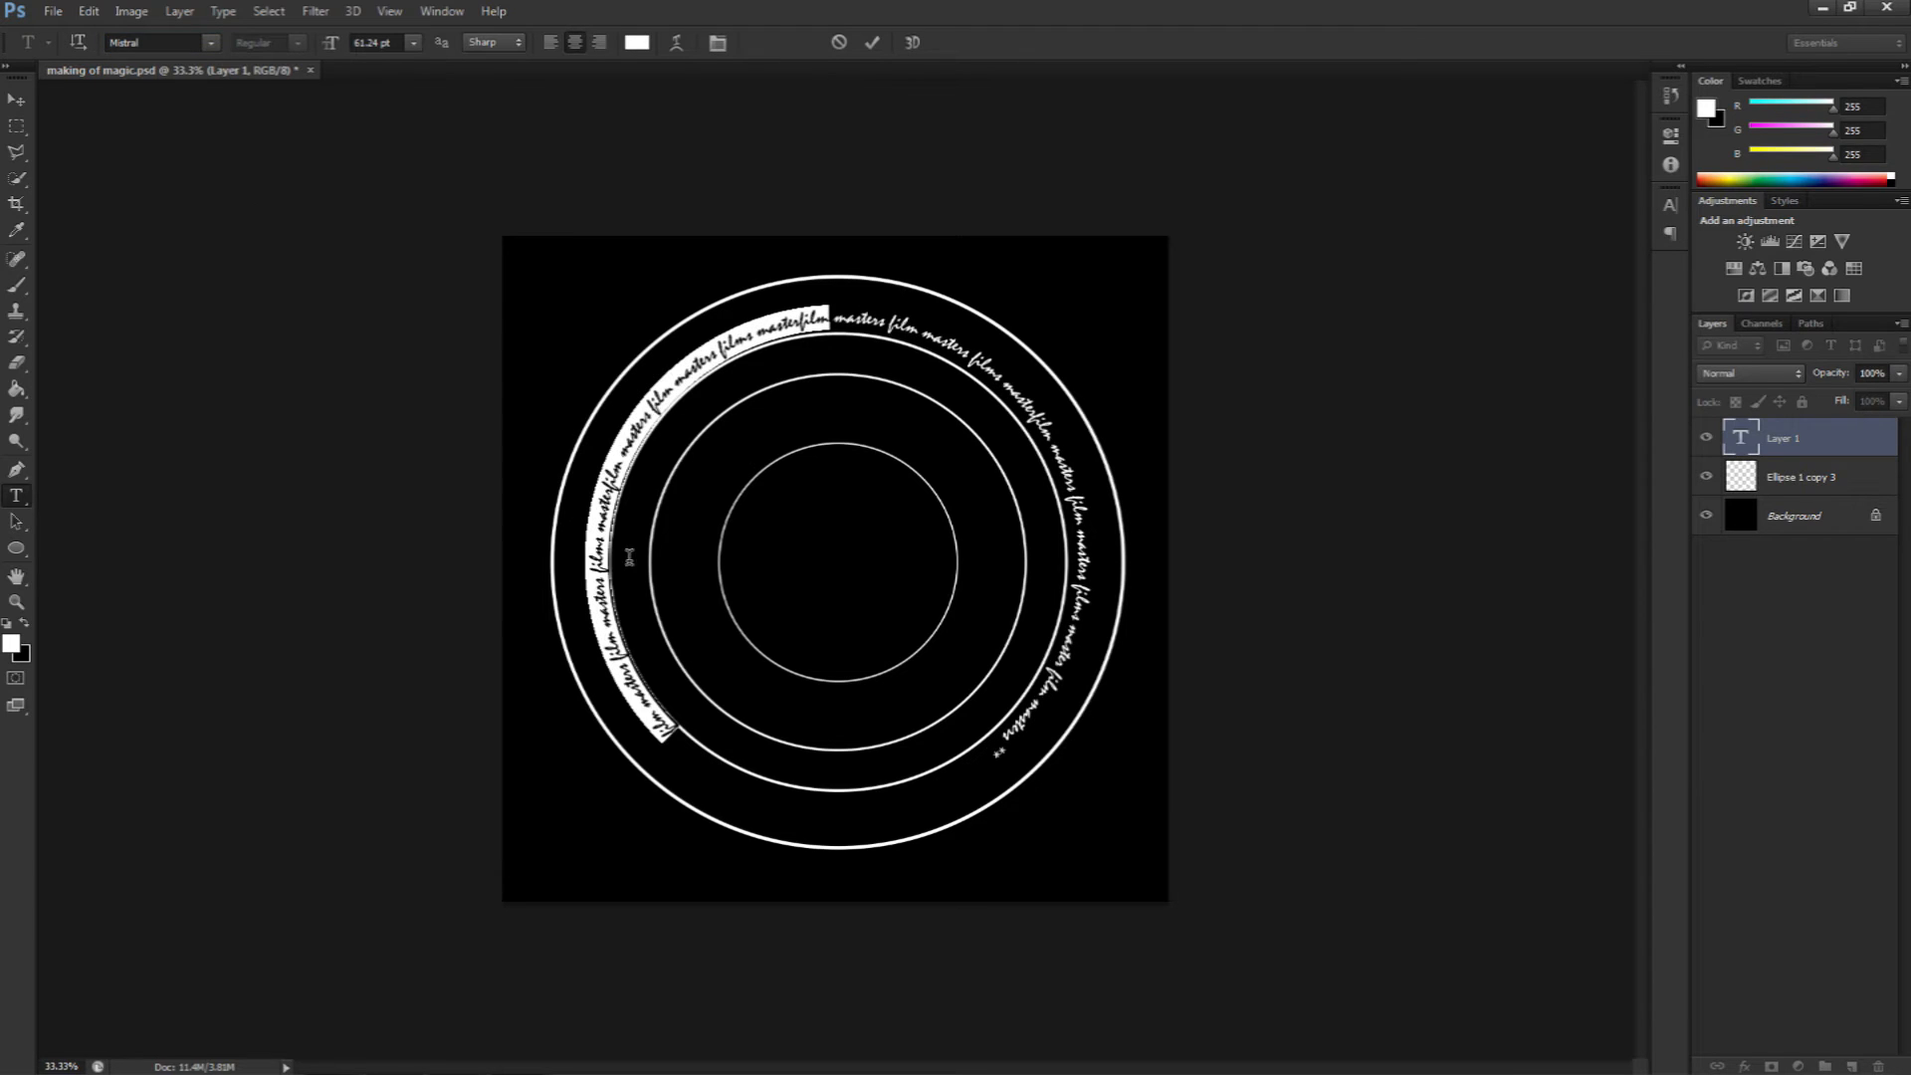
left_click(687, 736)
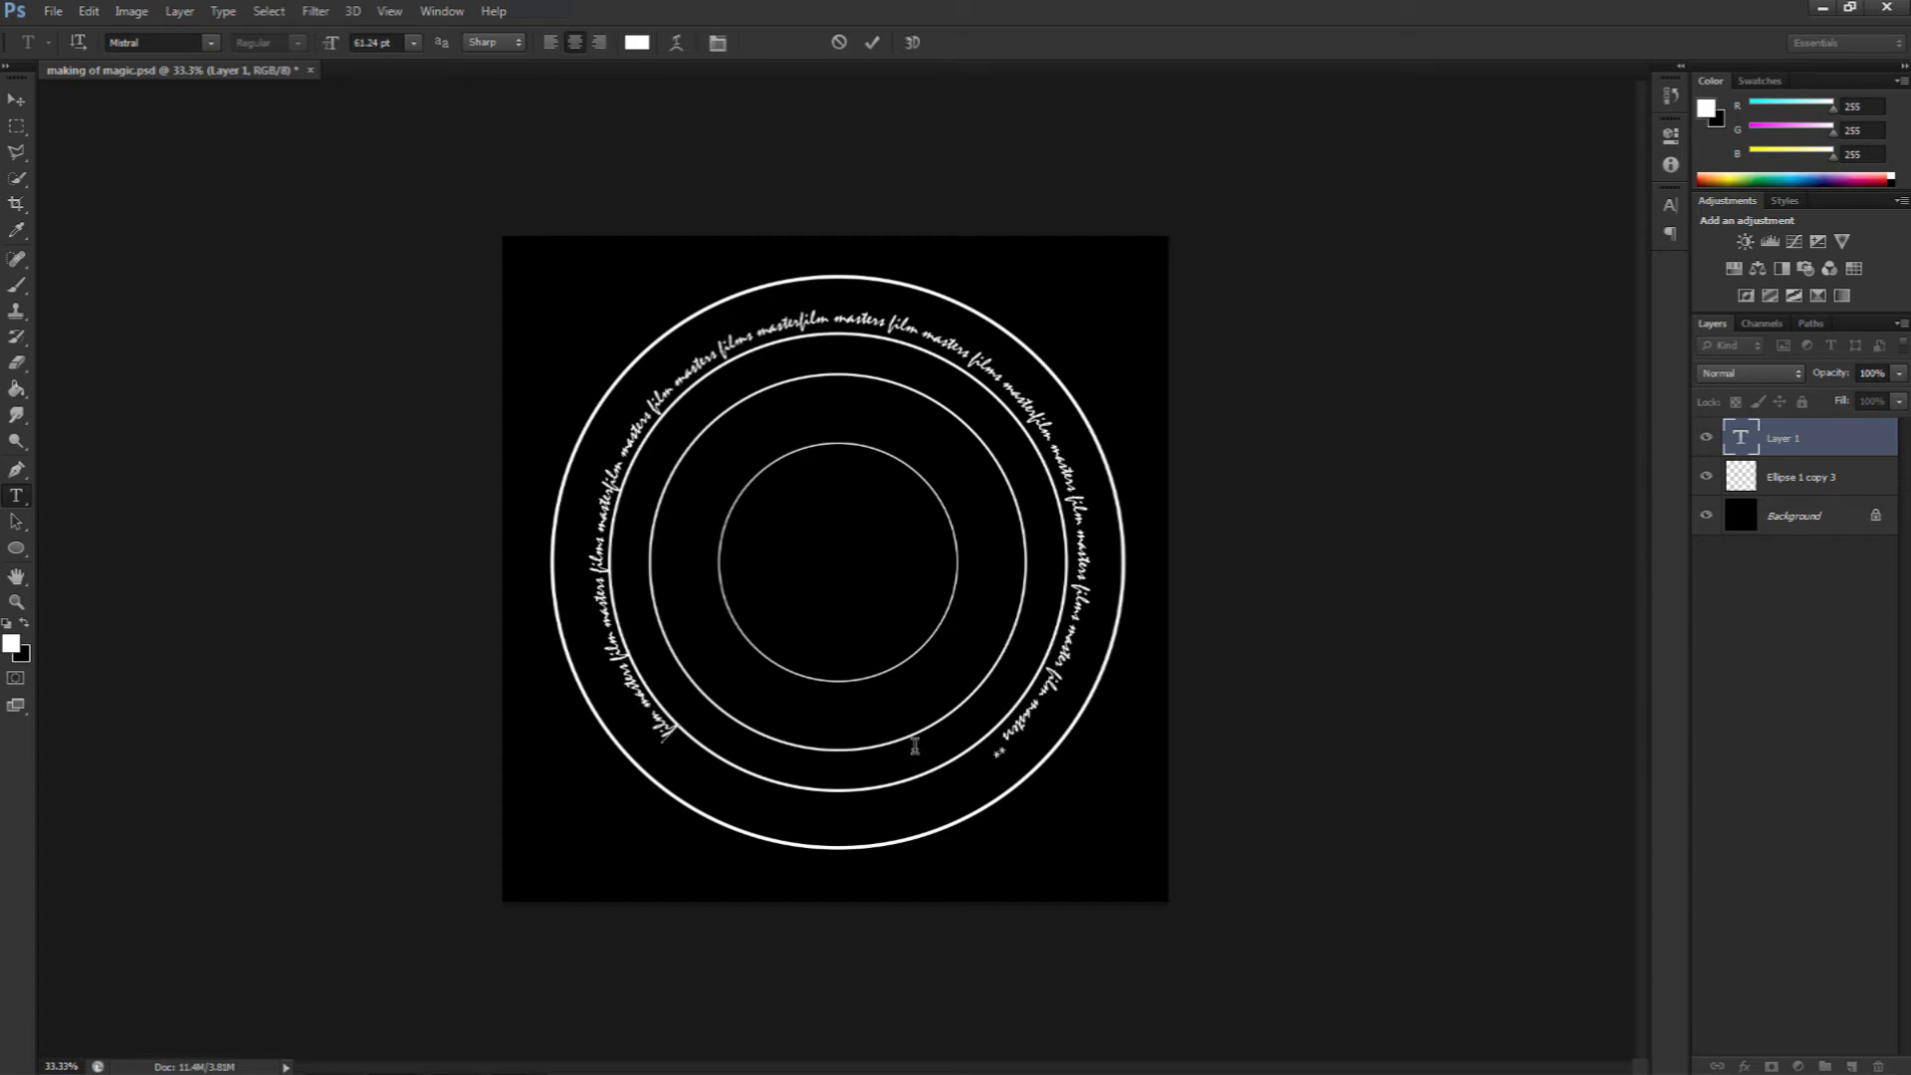
Step: Add more "film masters" repetitions at the end of the text to close the gap around the circle
double_click(995, 748)
left_click(991, 751)
type("film")
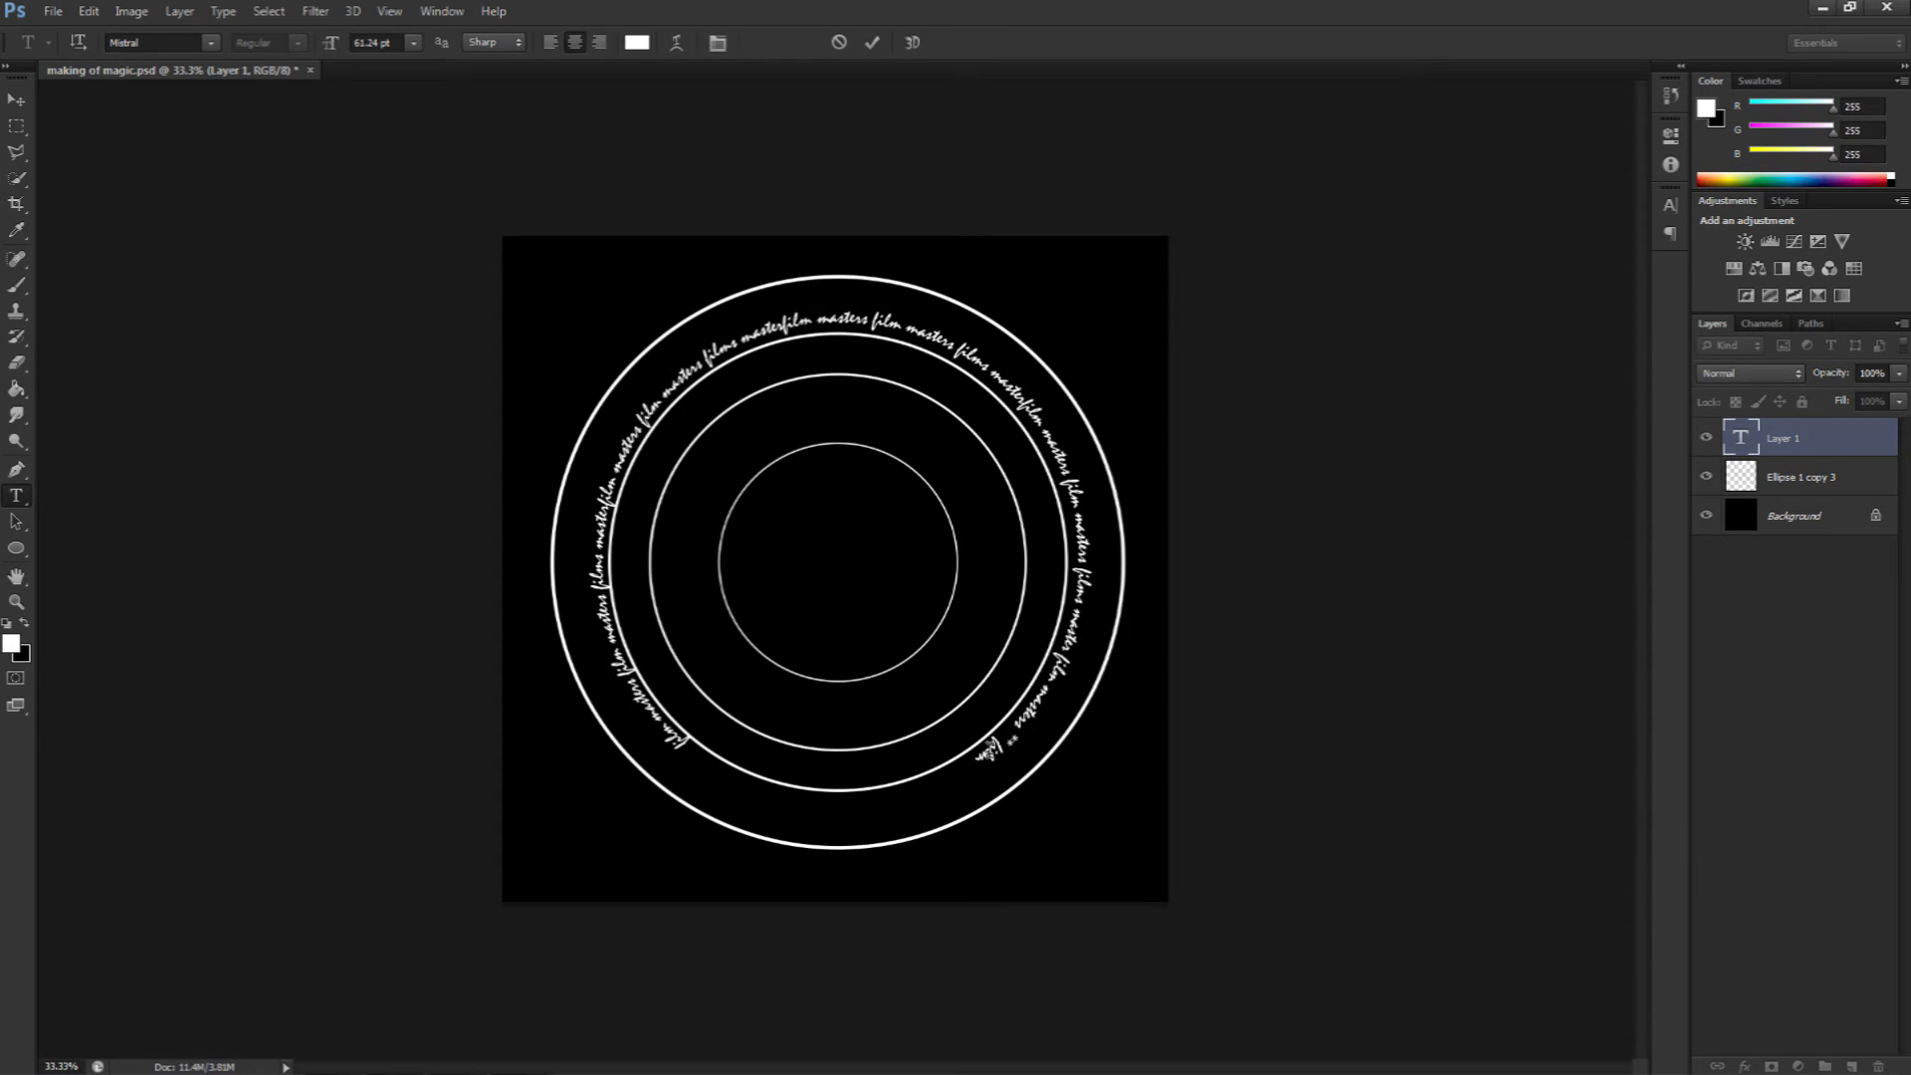
type(" masters fi")
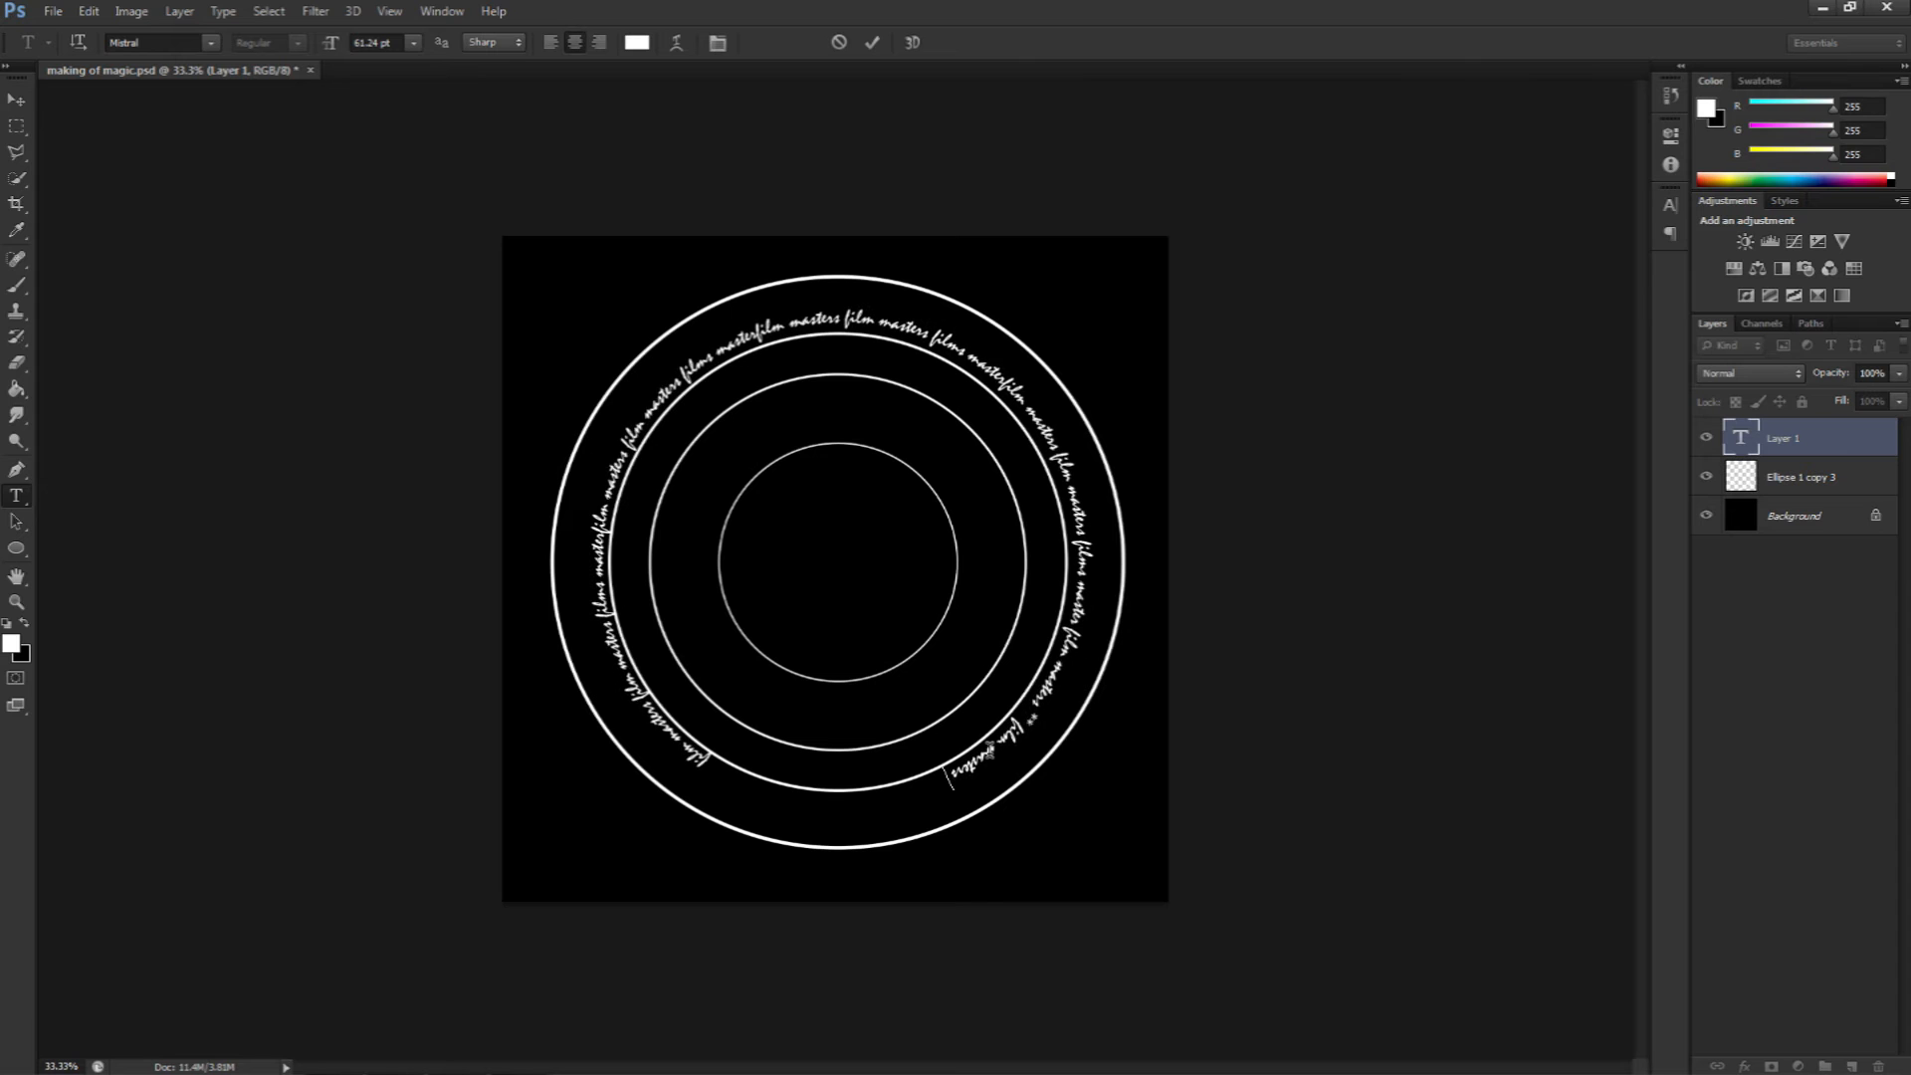
type("lm masters")
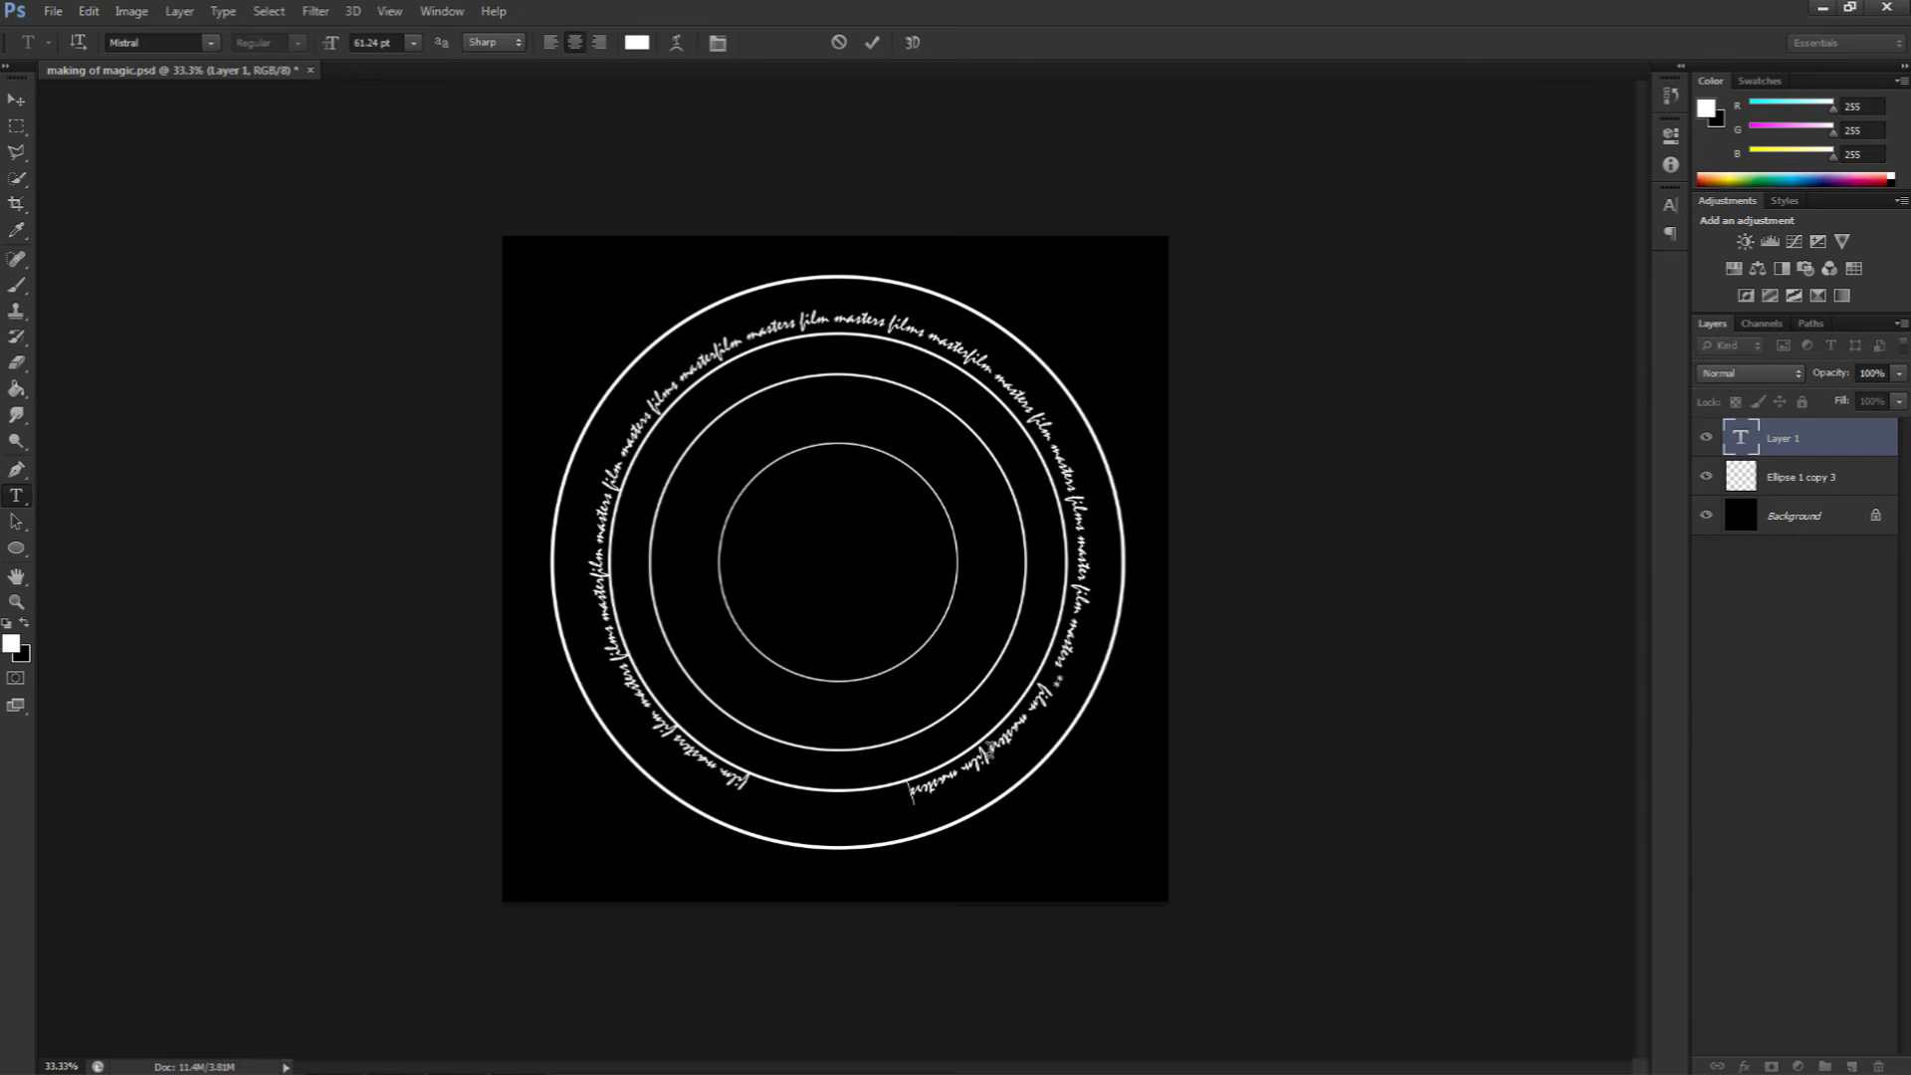
type(" film masters")
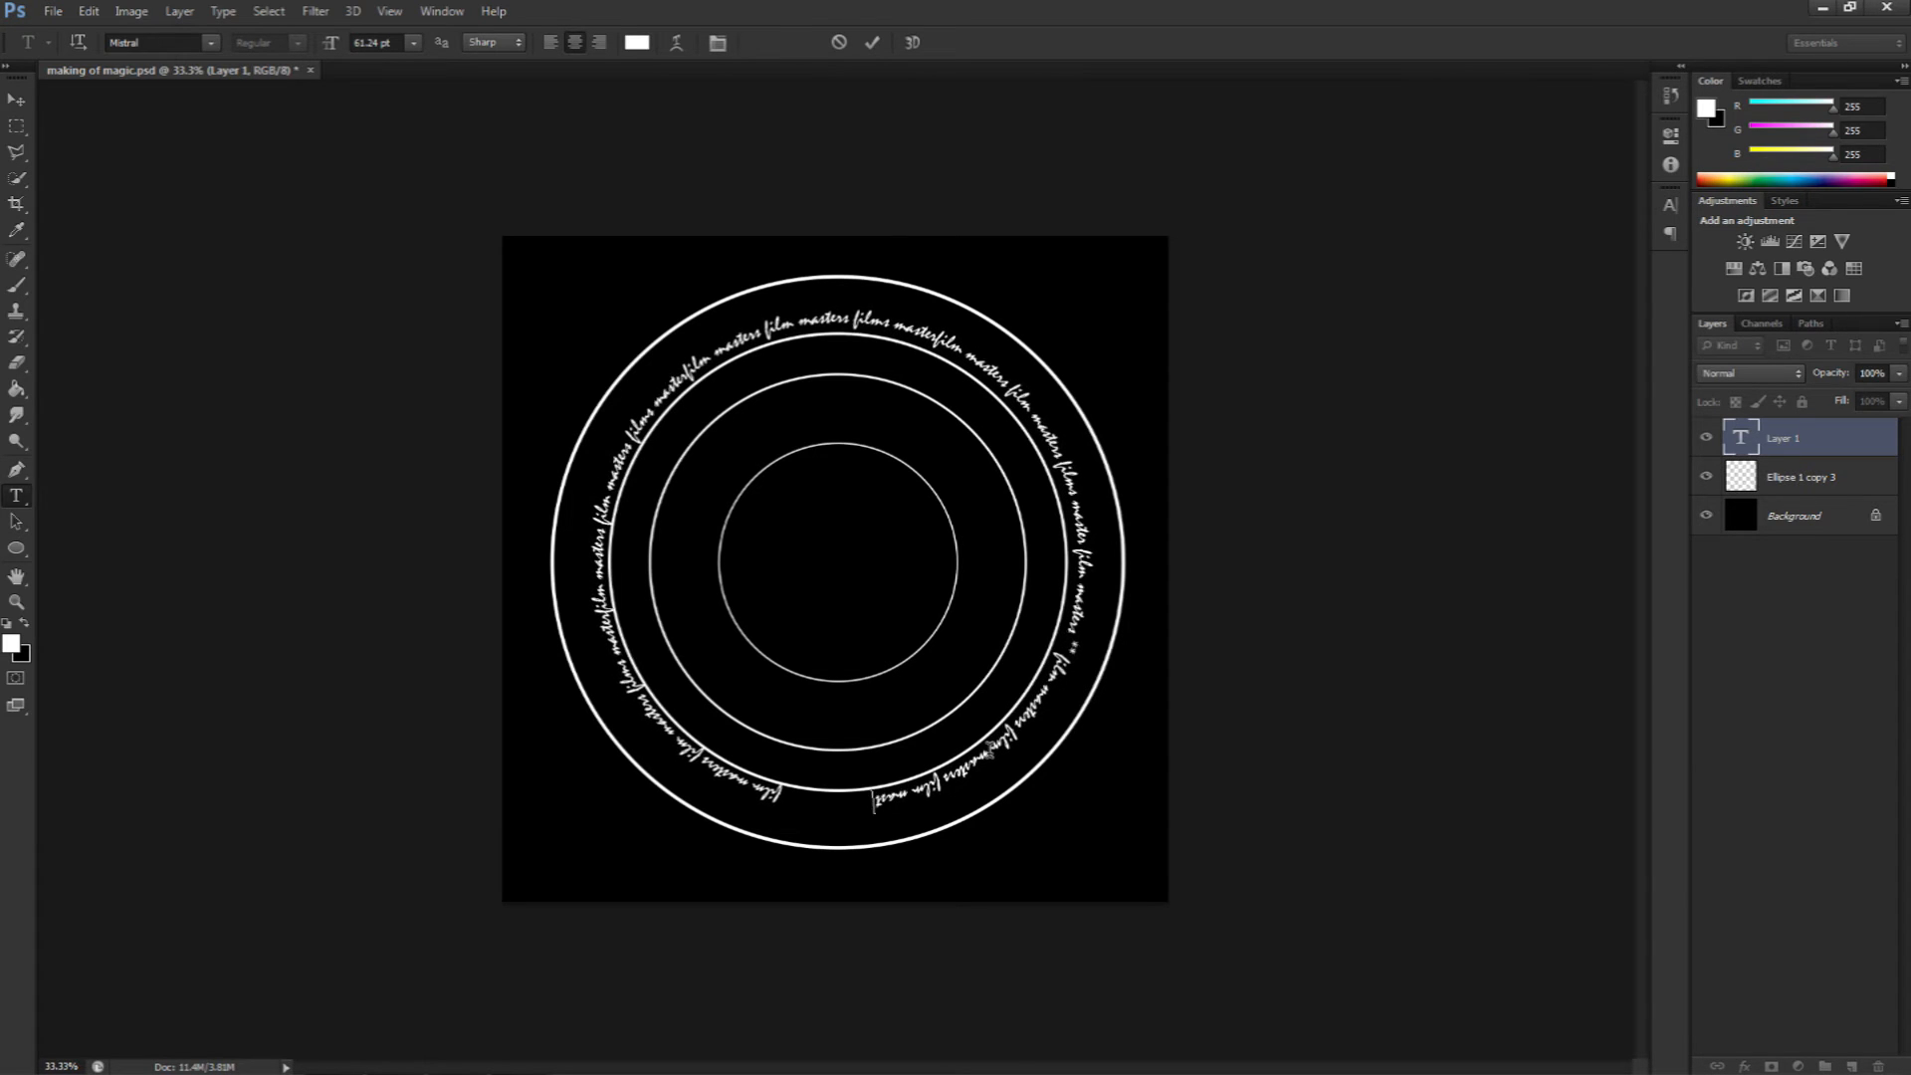
type(" film masters")
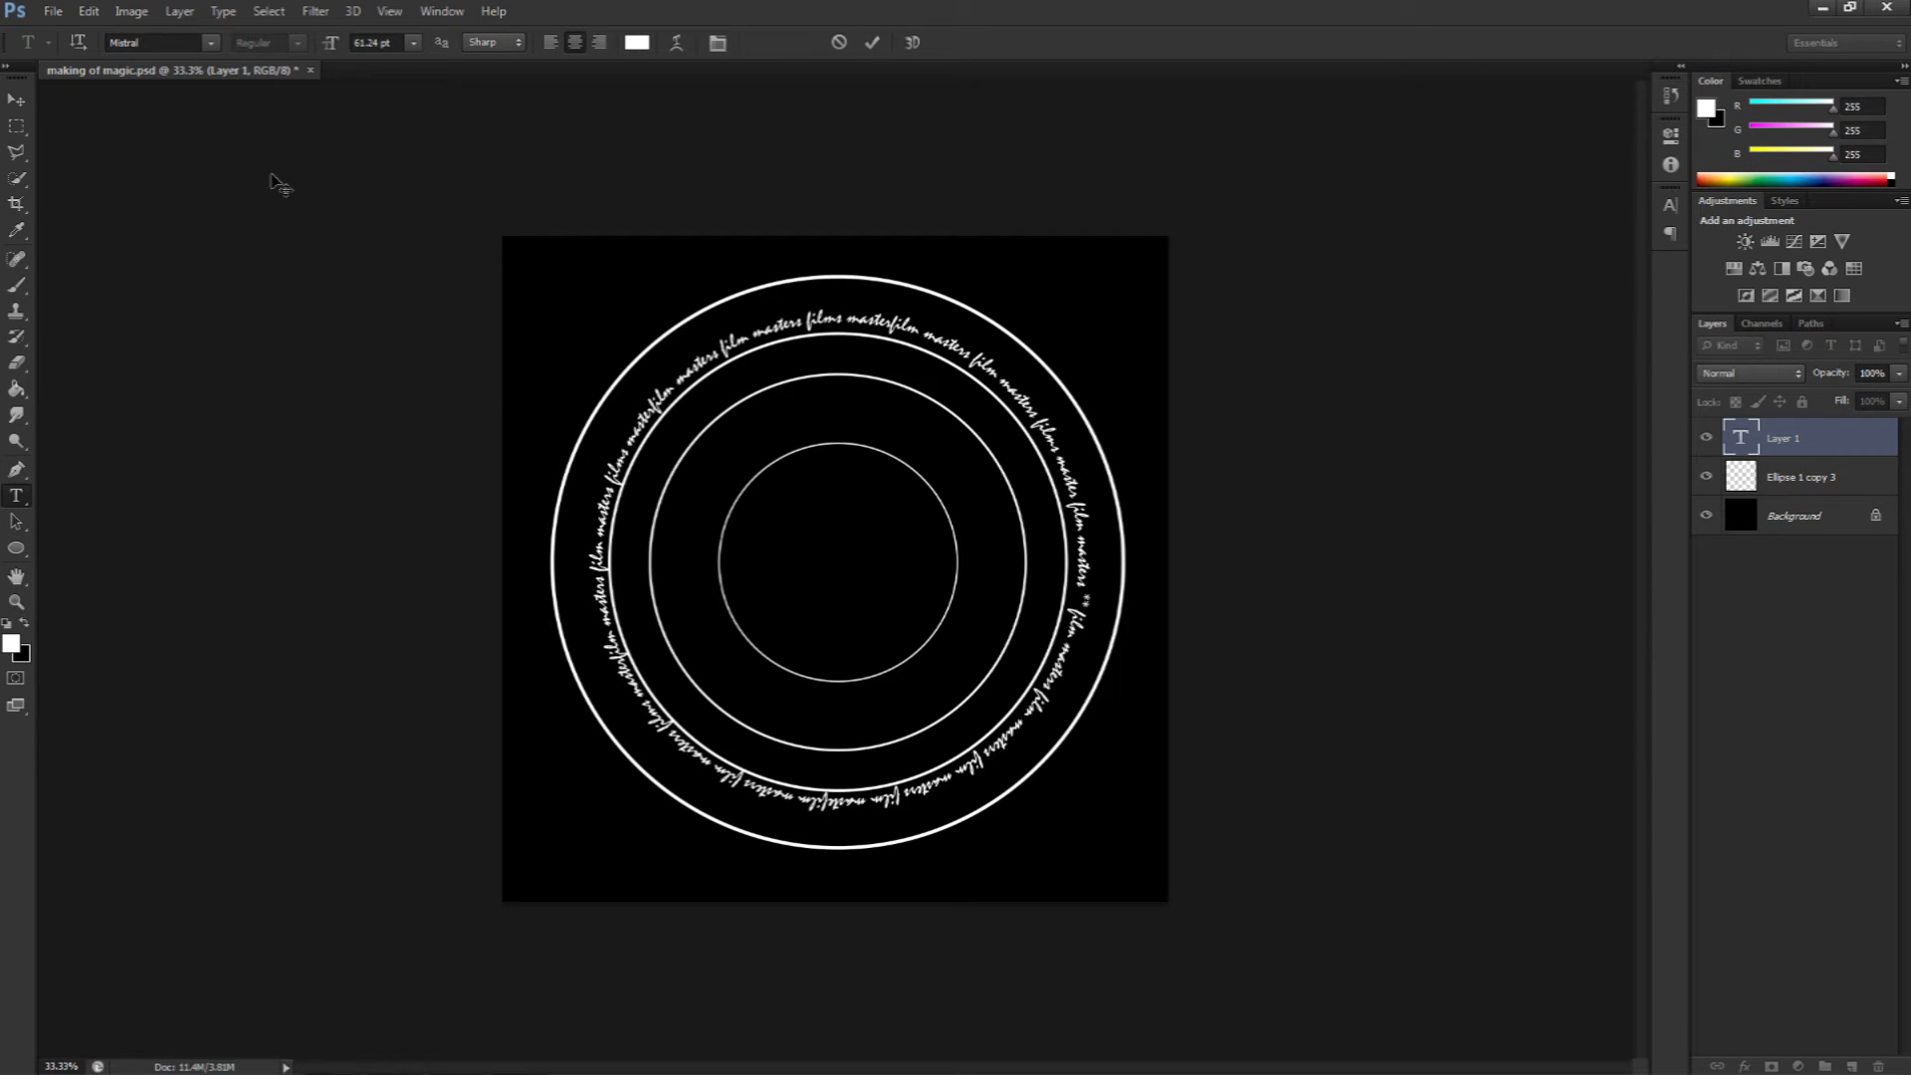
Step: Commit the text, add a new empty layer, and merge the text layer into it
left_click(15, 107)
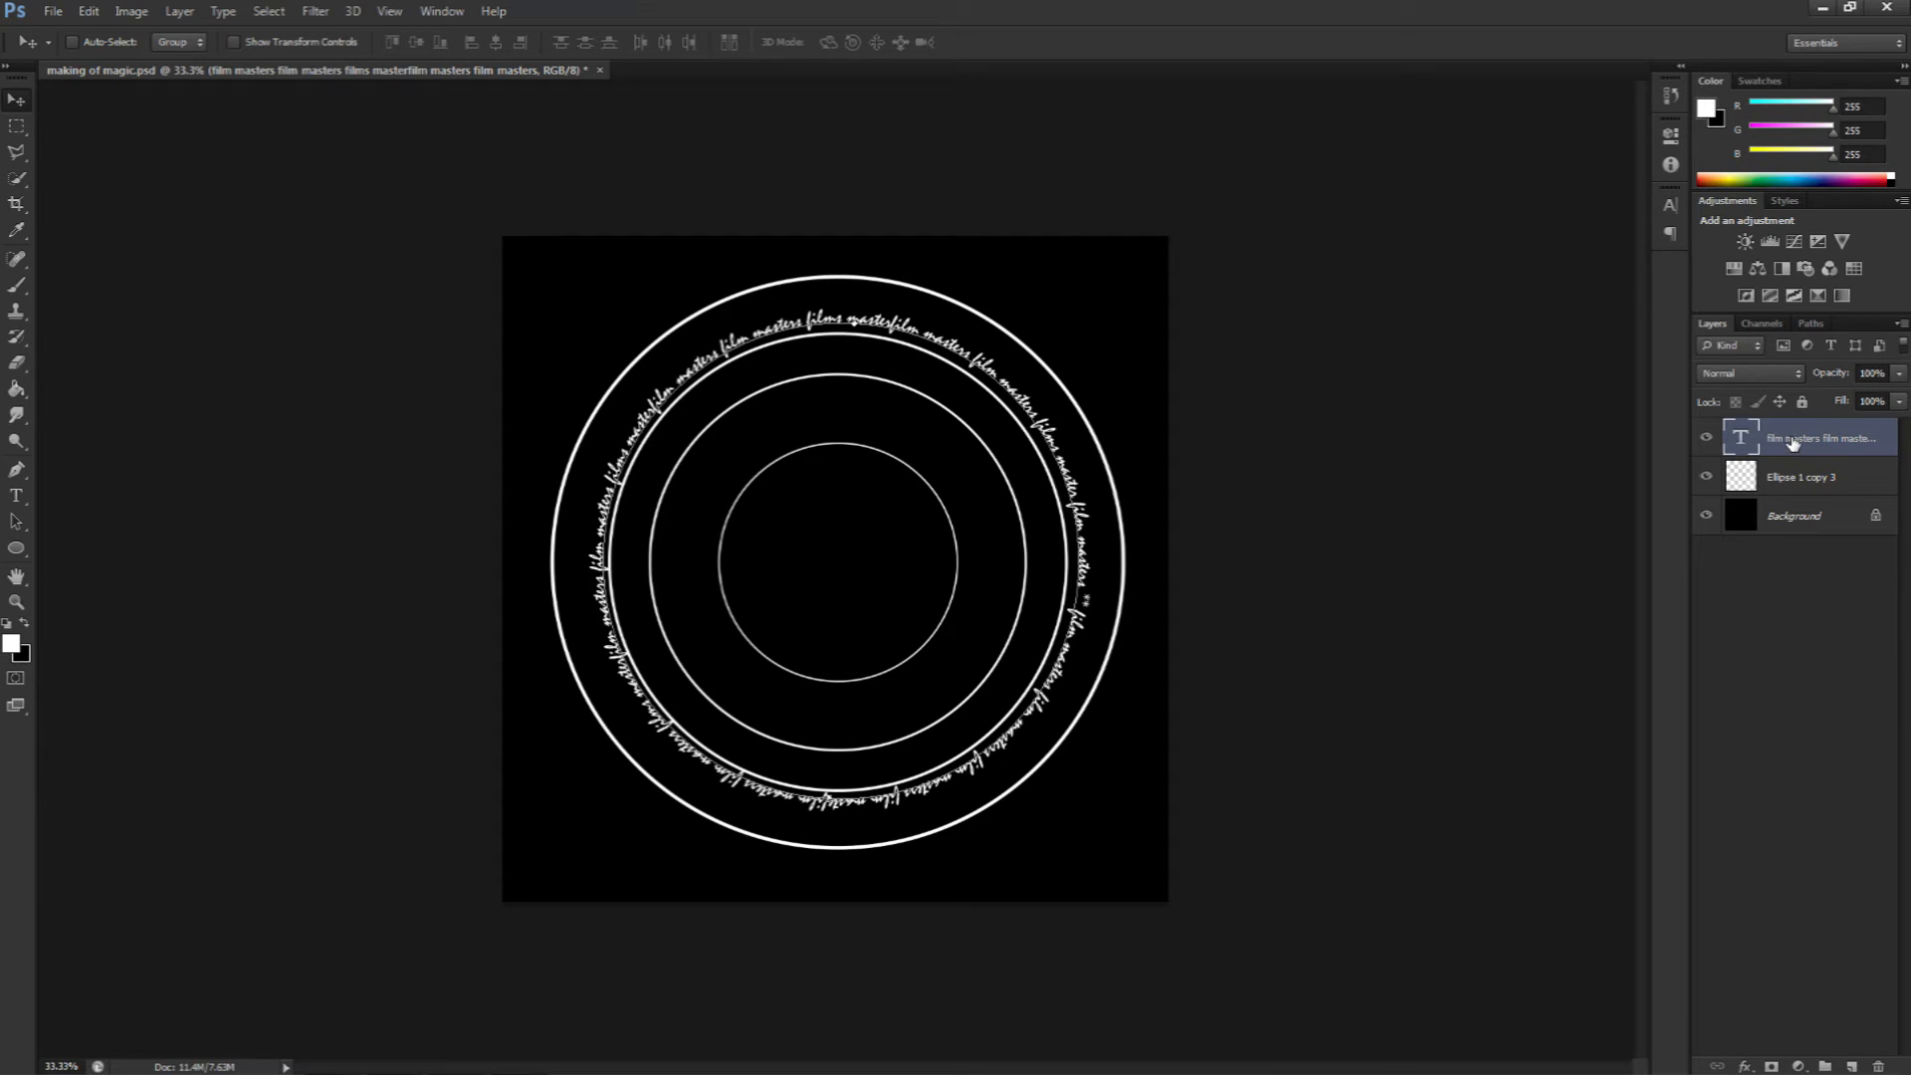
left_click(1852, 1065)
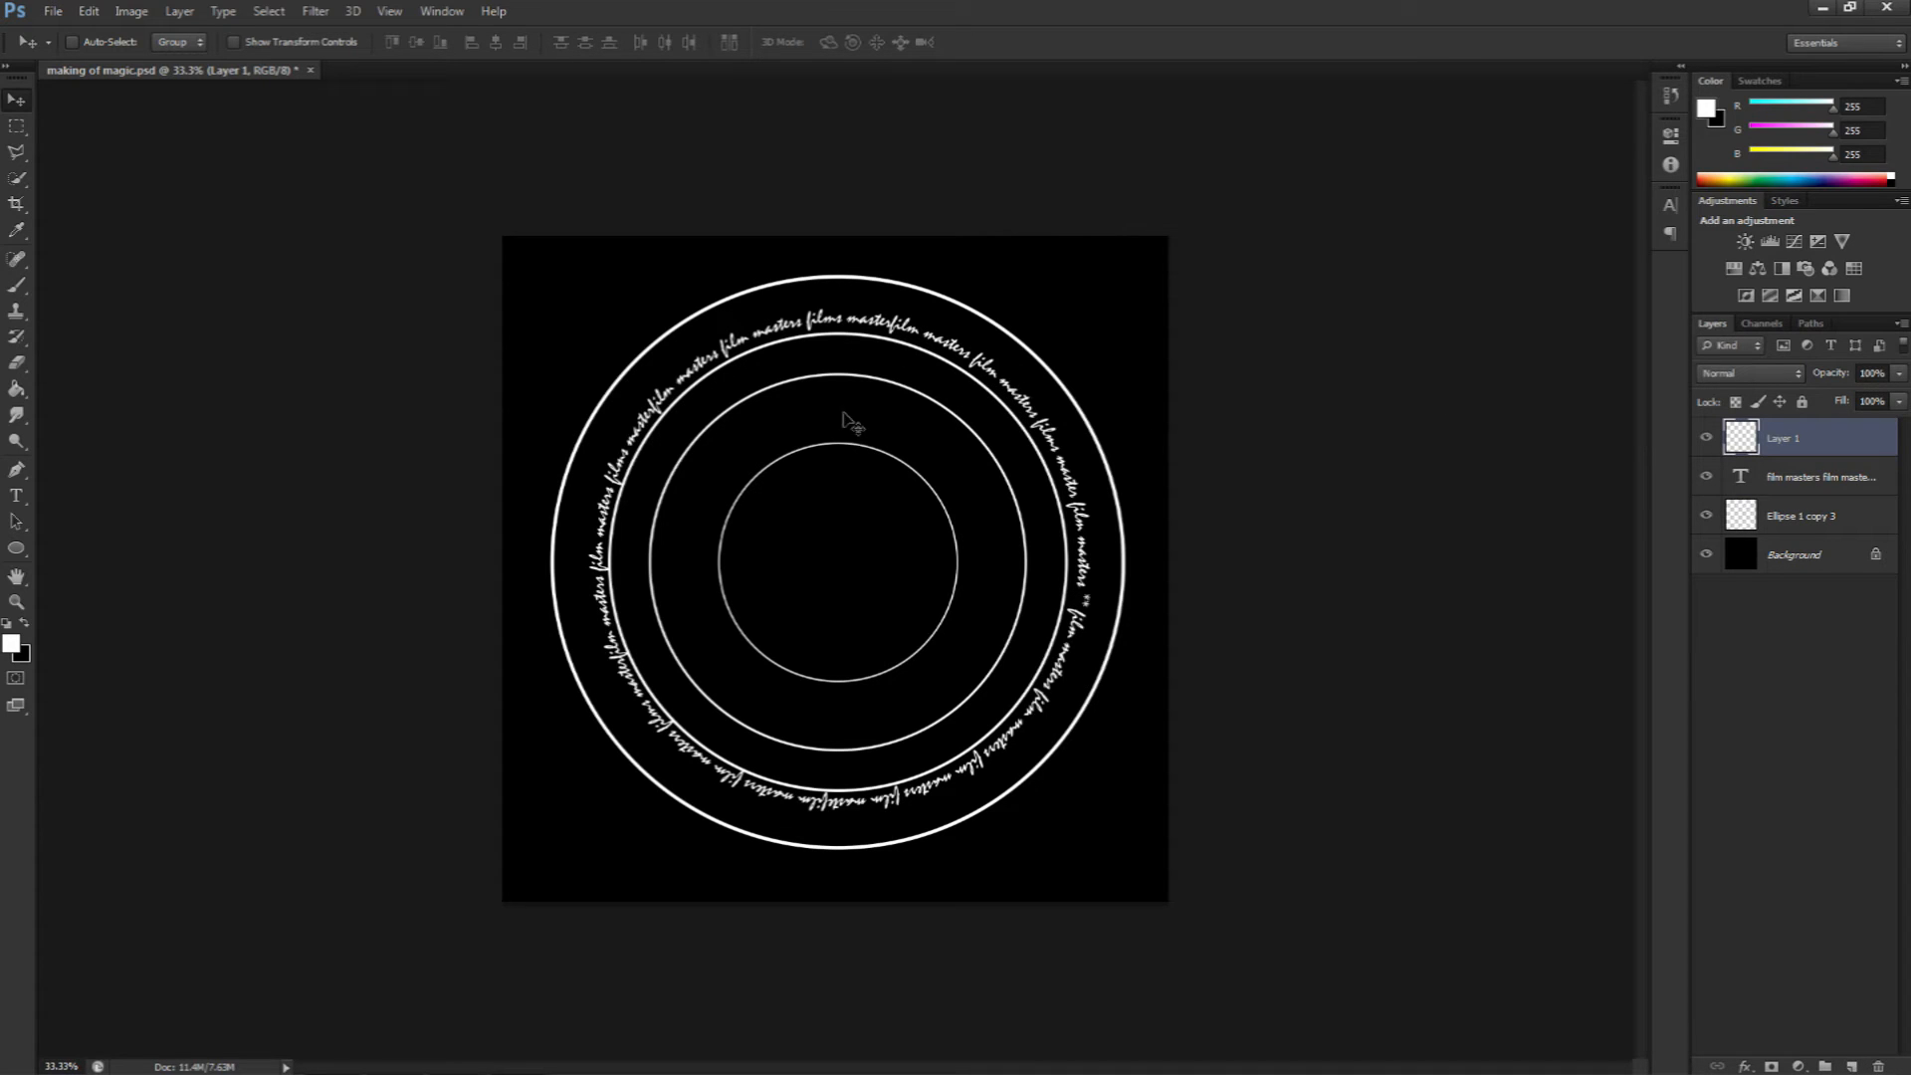
left_click(1795, 483, "shift")
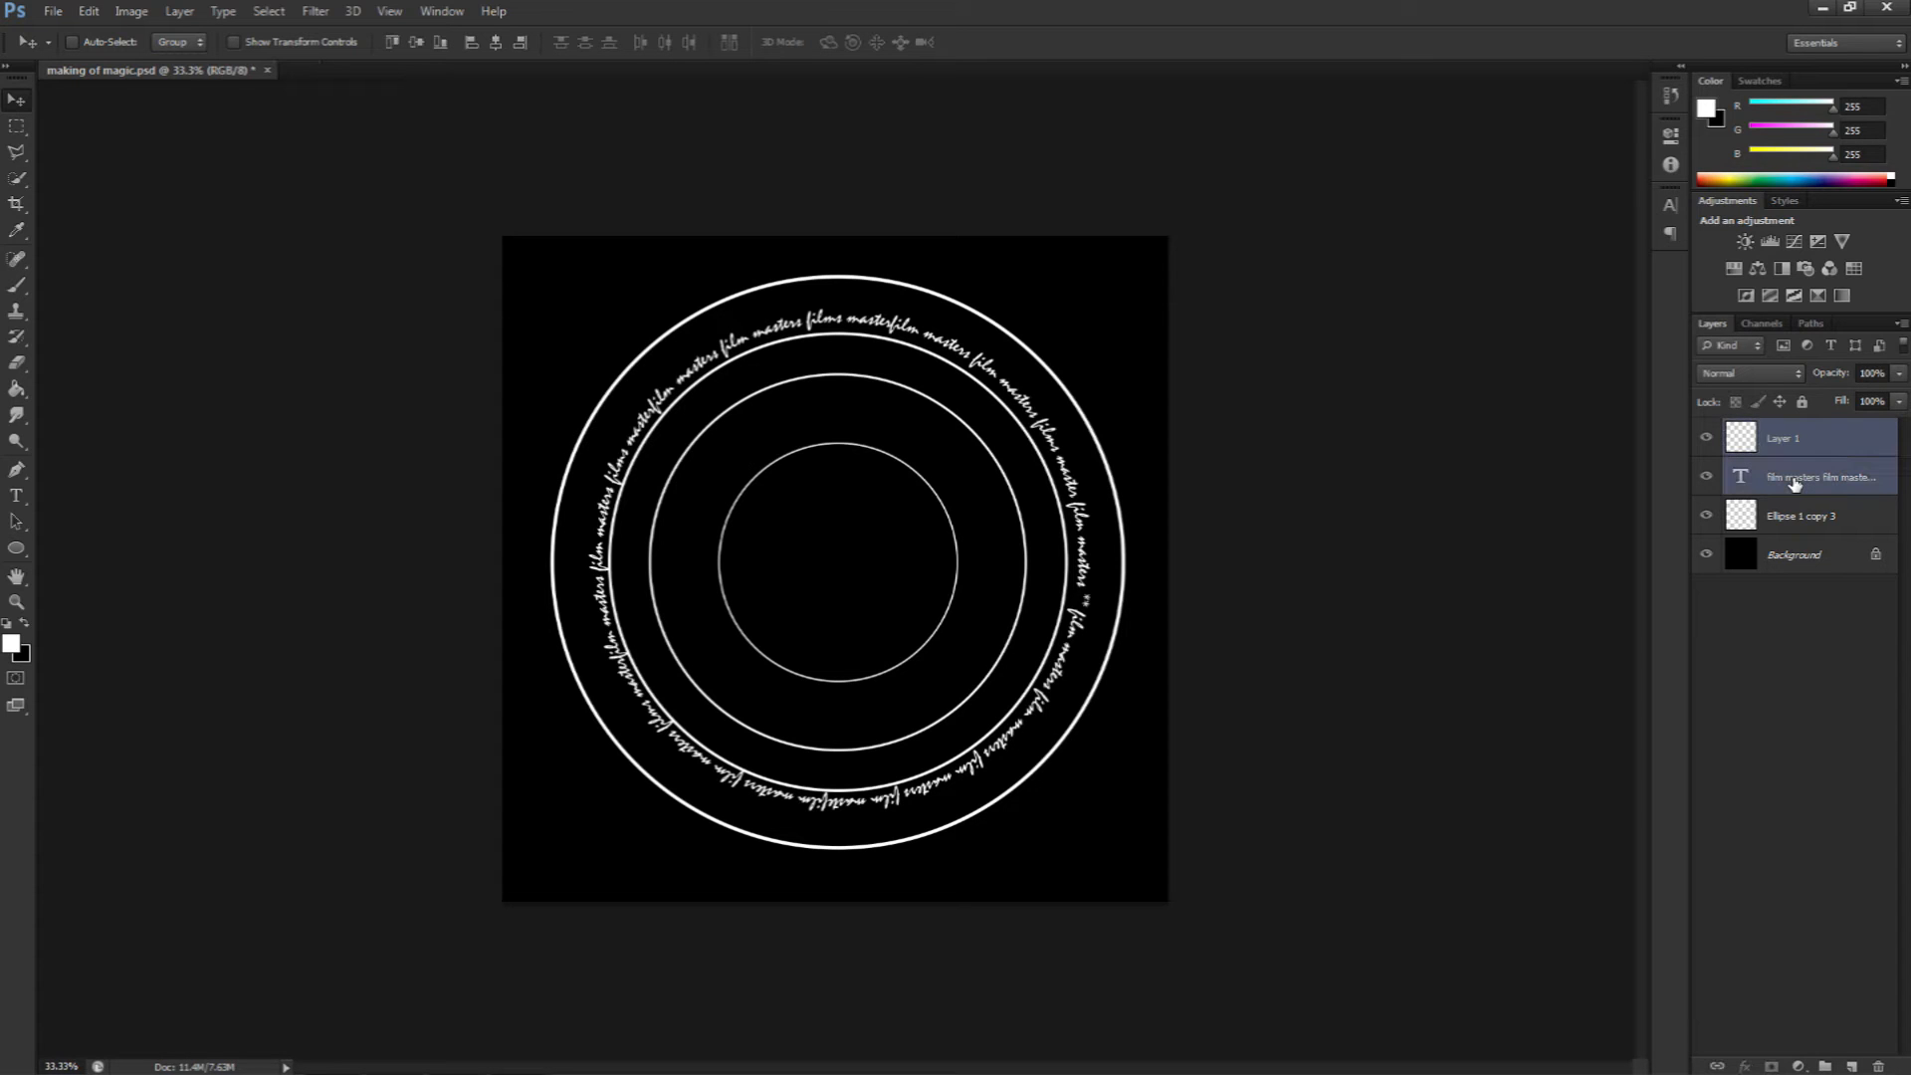
key("ctrl+e")
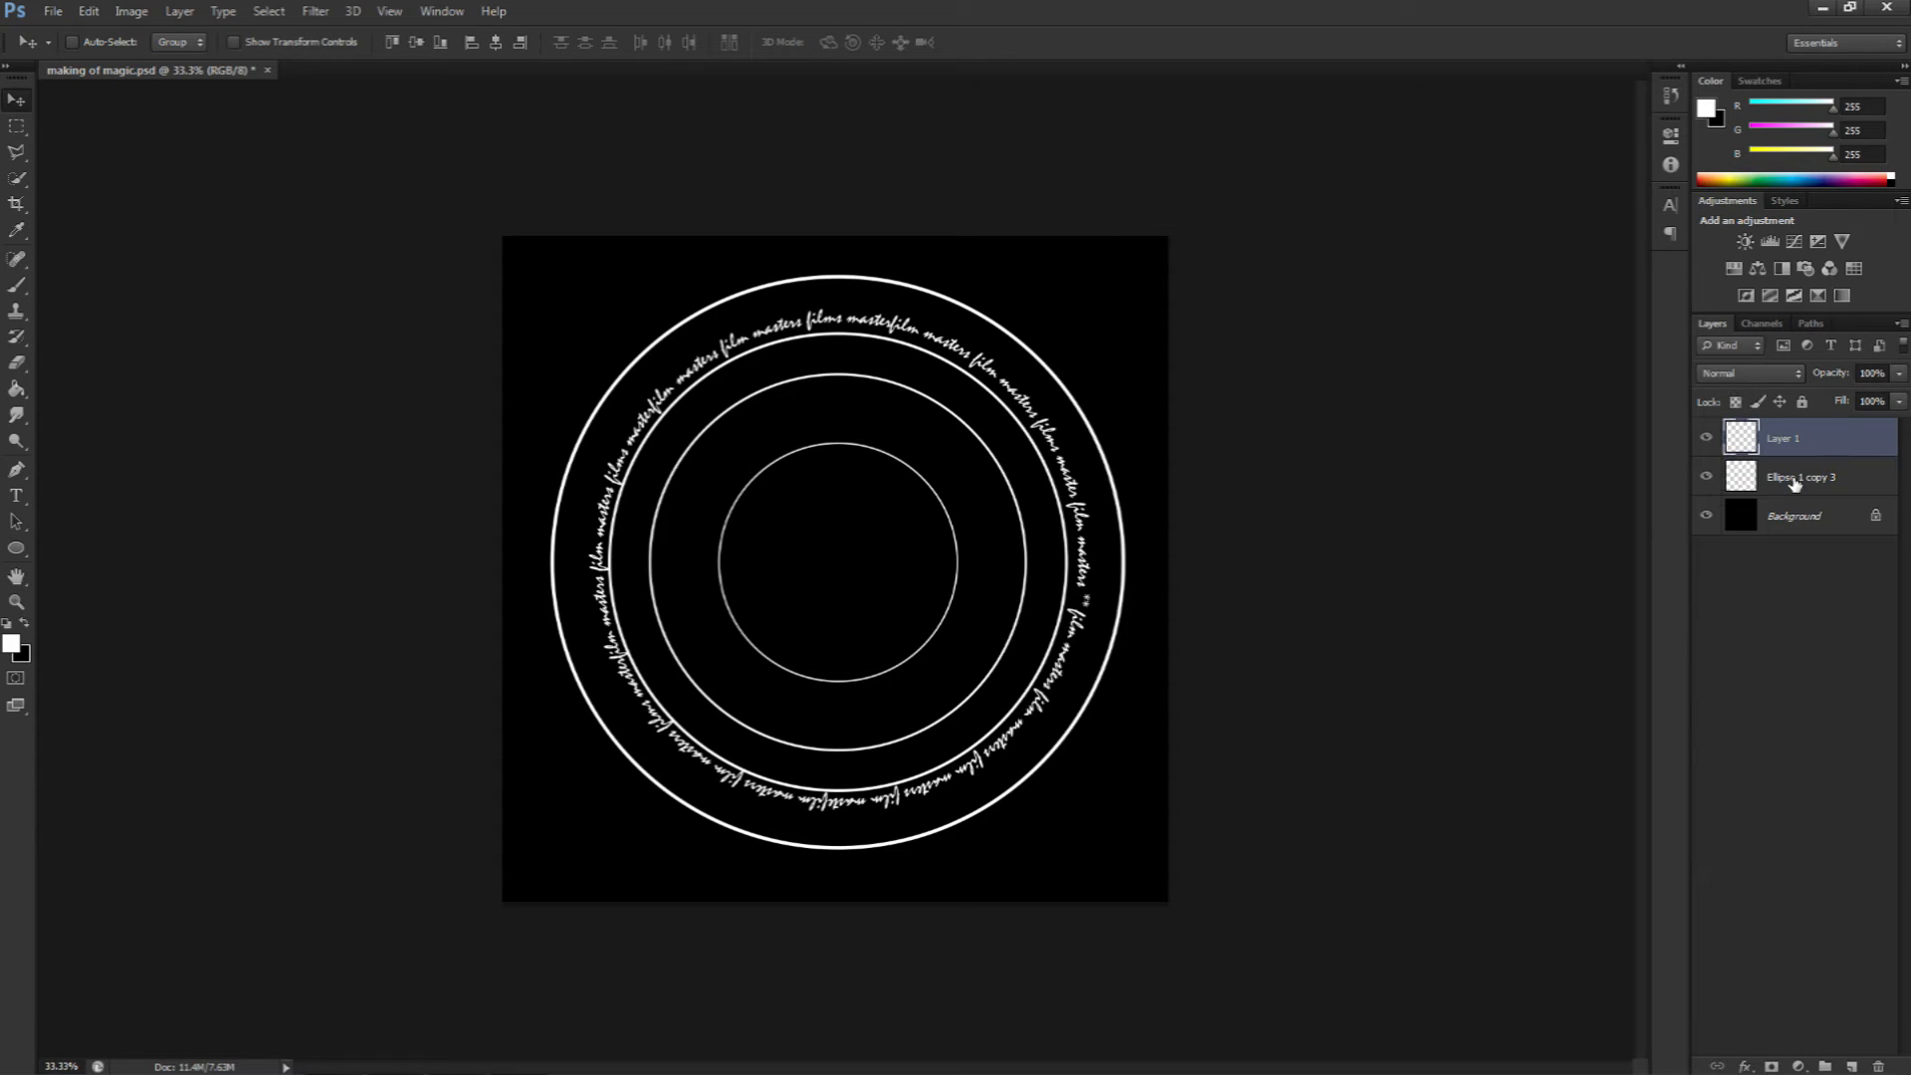
Step: Rename the merged text layer to "Inner text"
mouse_move(1063, 446)
left_mouse_down()
mouse_move(992, 430)
mouse_move(1051, 453)
left_mouse_up()
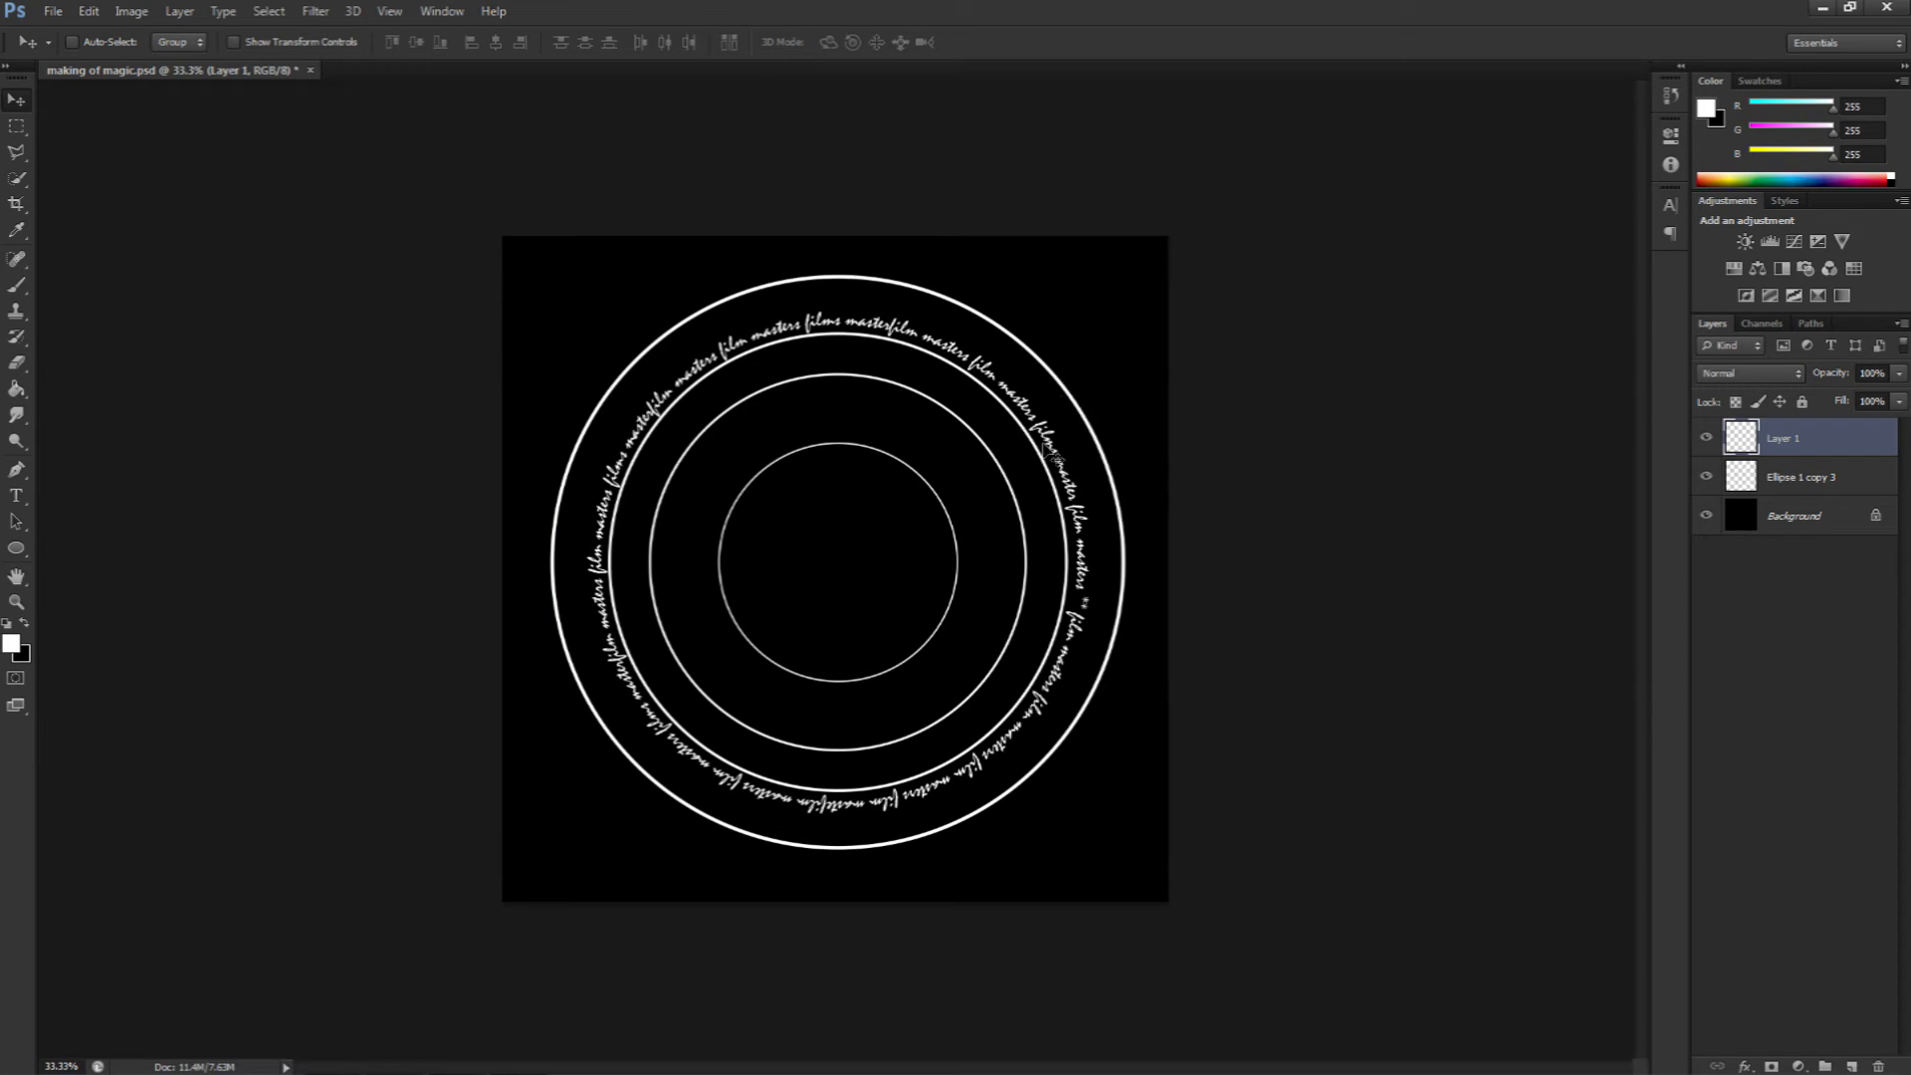
double_click(1781, 439)
type("Inner text")
Step: Free-transform the Inner text layer, scaling it down to about 83% so it sits inside the second circle
left_click(819, 371)
key("ctrl+t")
left_click_drag(1090, 312, 1049, 351)
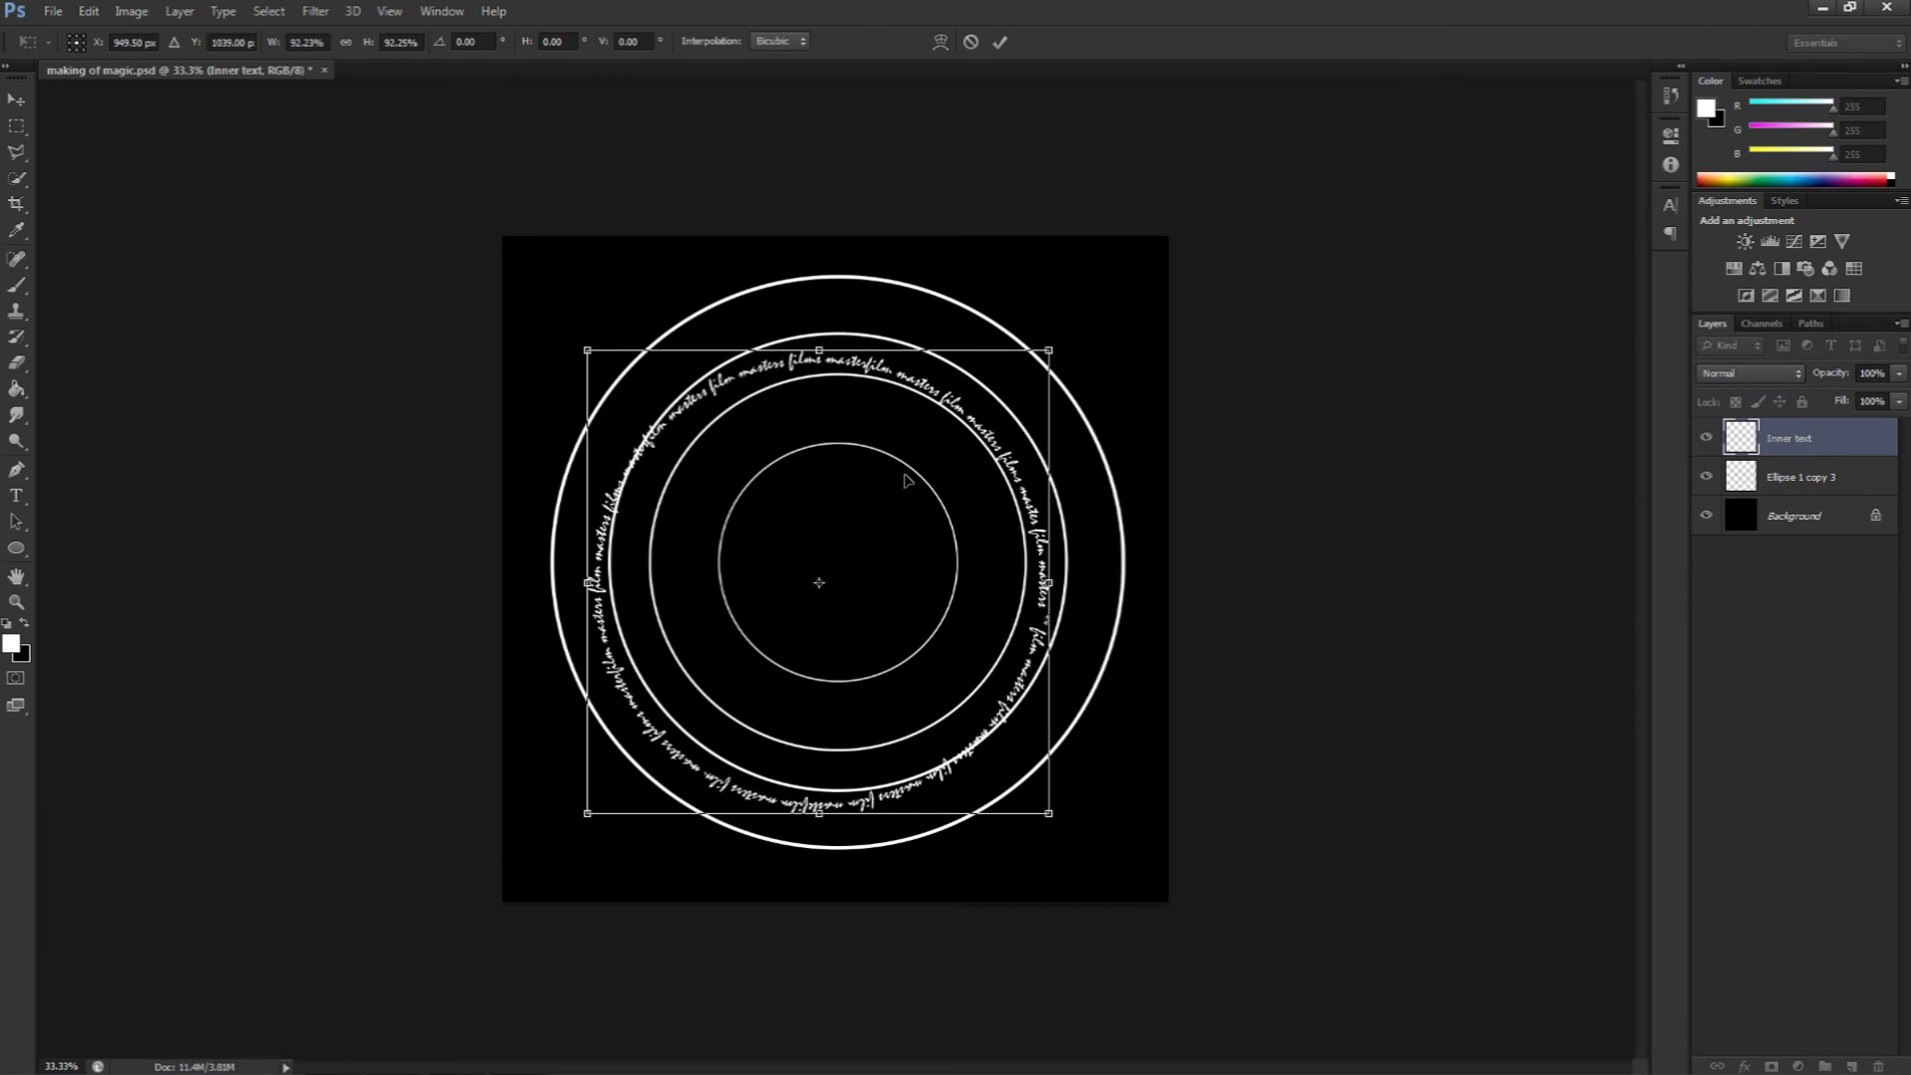
left_click_drag(587, 814, 630, 772)
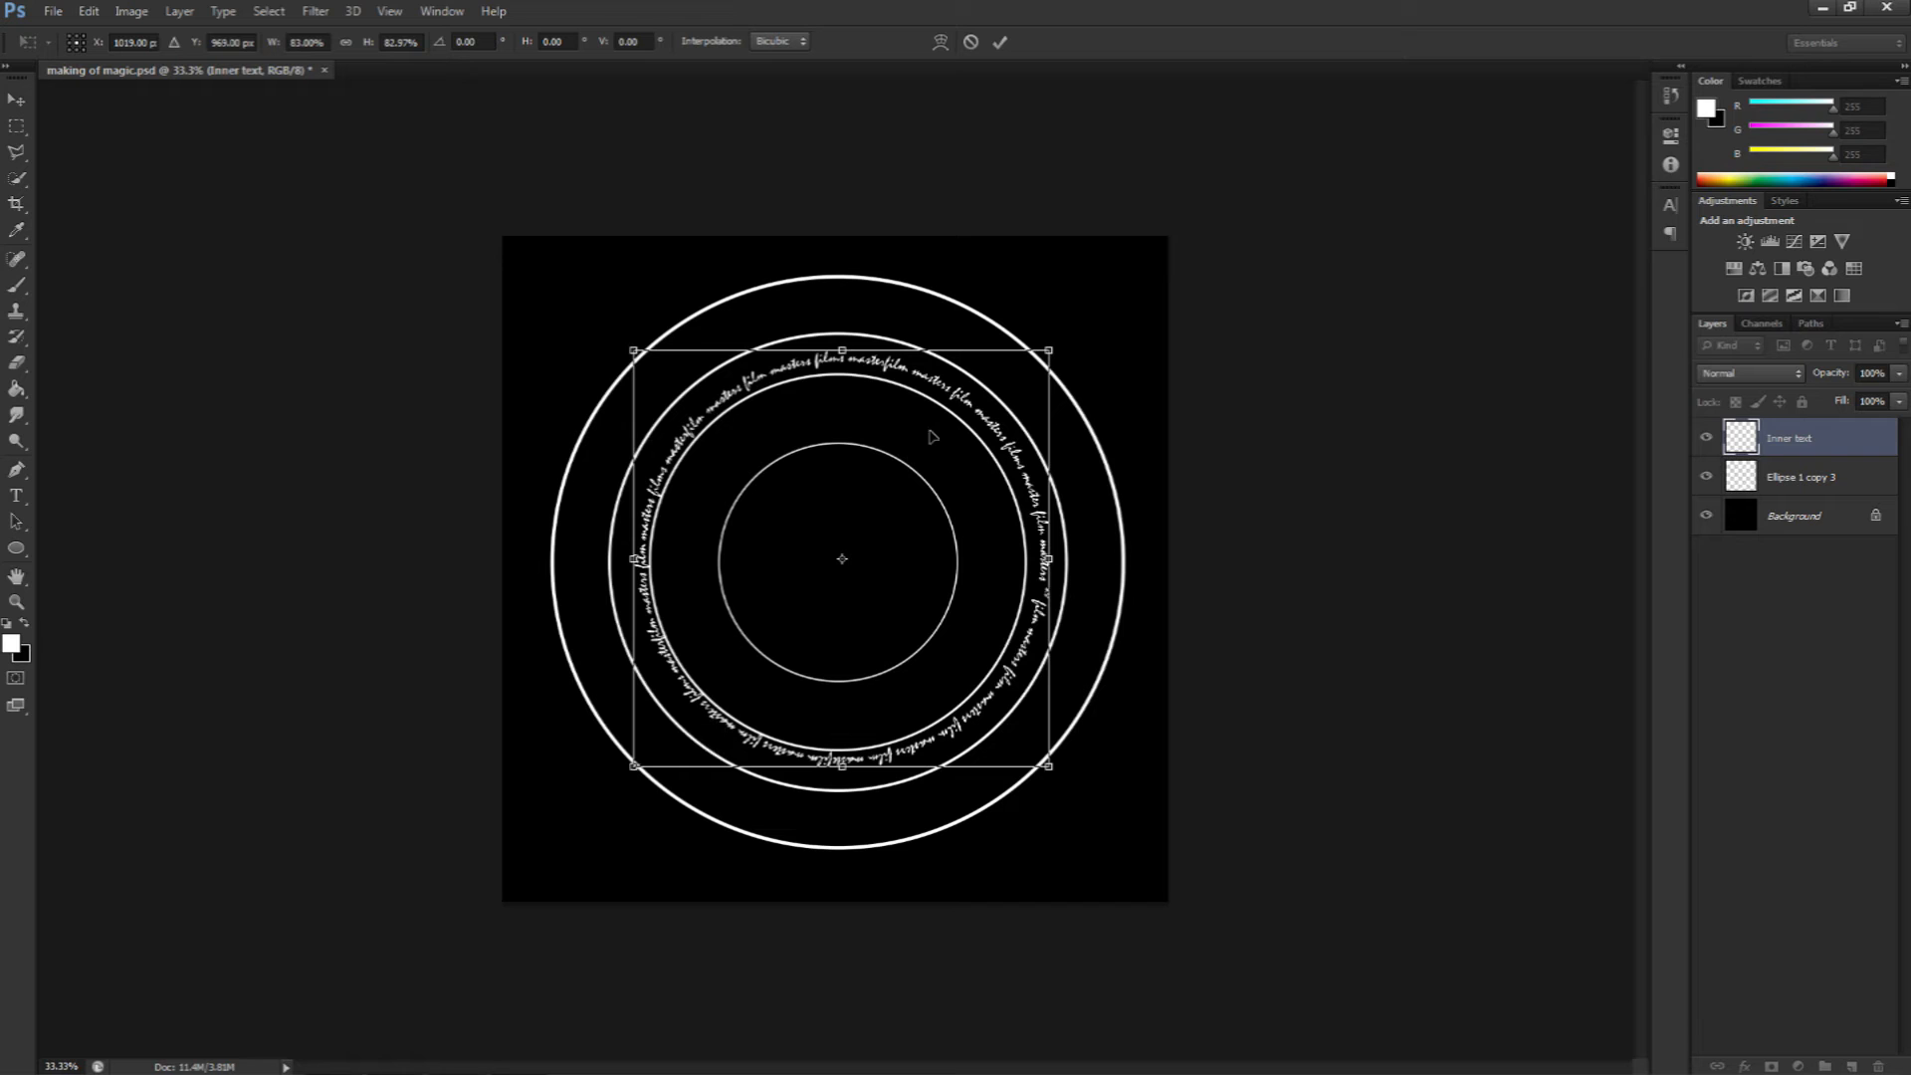
left_click_drag(1049, 351, 1040, 361)
key("Return")
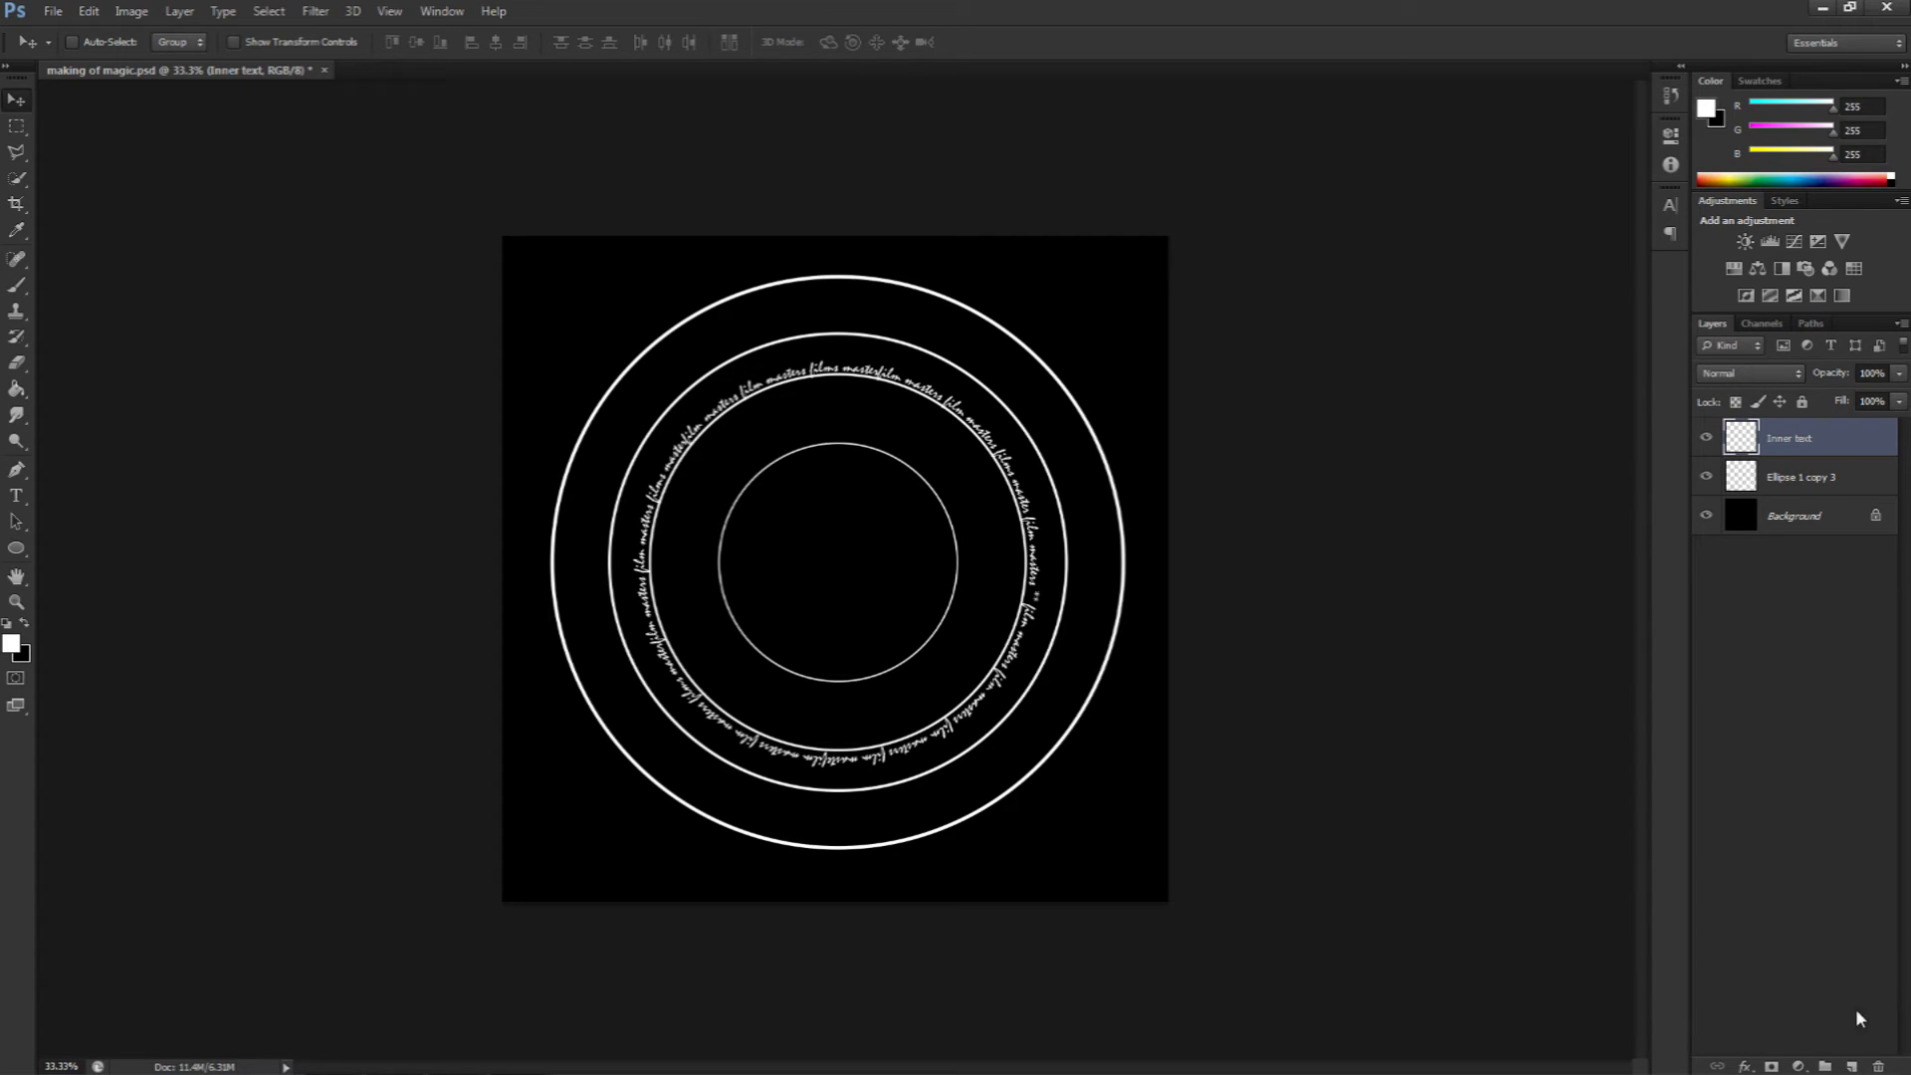
Step: Add a new empty layer and draw a circular path with the Ellipse tool between the outer and second circles
left_click(1851, 1066)
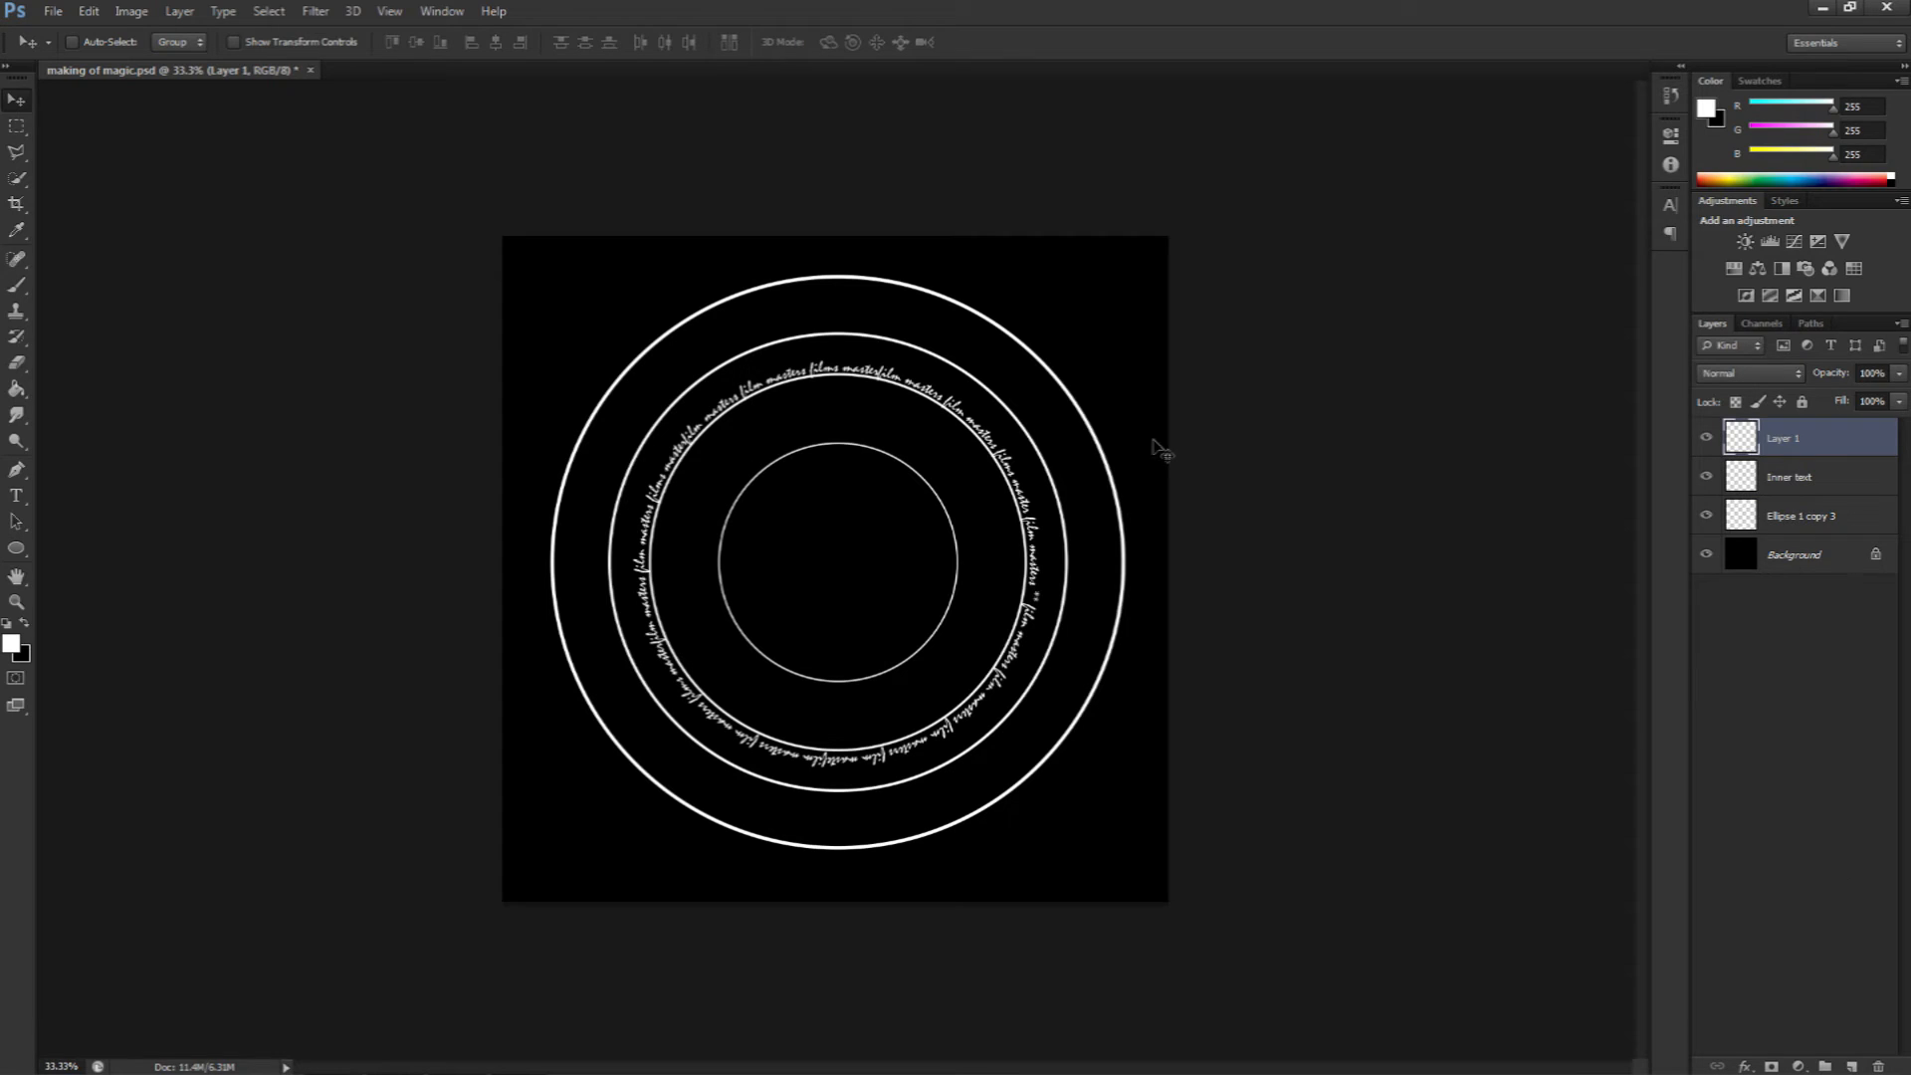
left_click(16, 547)
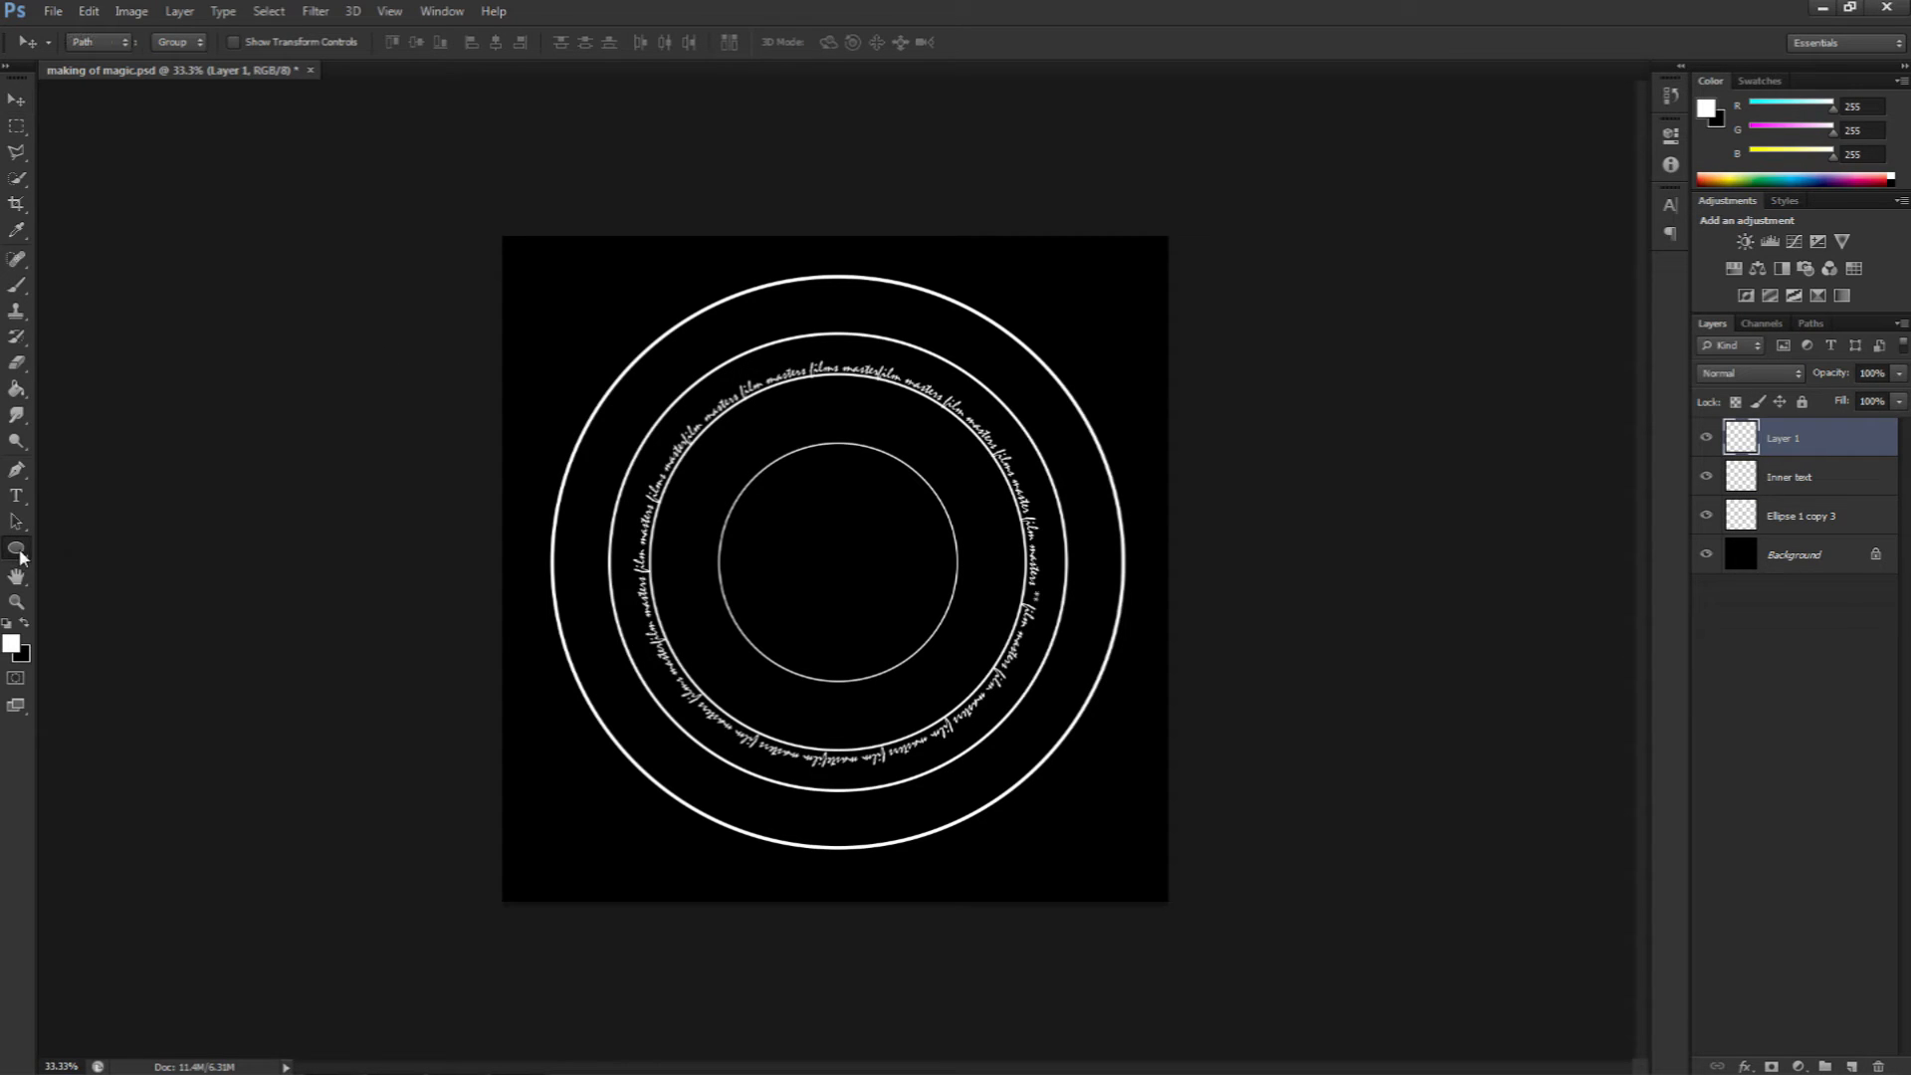
left_click_drag(592, 311, 1111, 926)
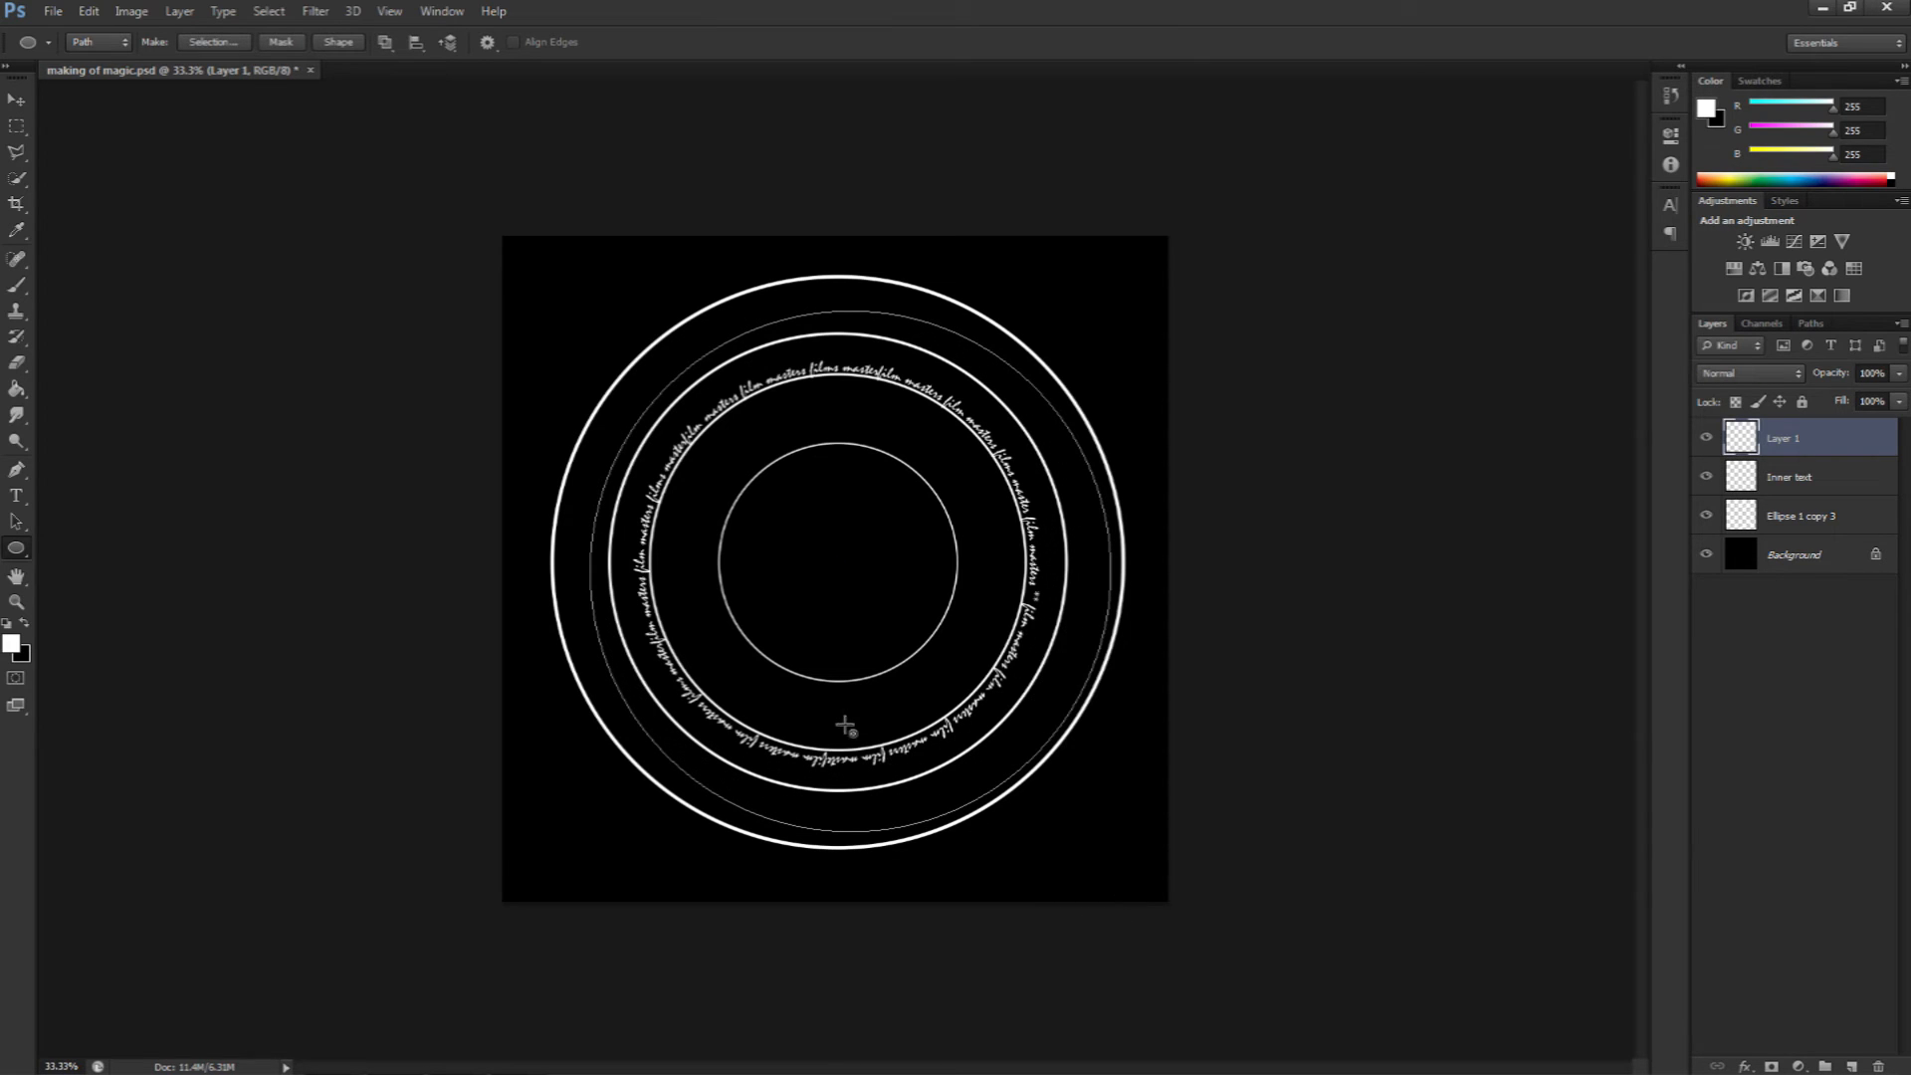
Step: Type a long string of random letters in Mistral along the circular path between the outer and second circles
left_click(20, 497)
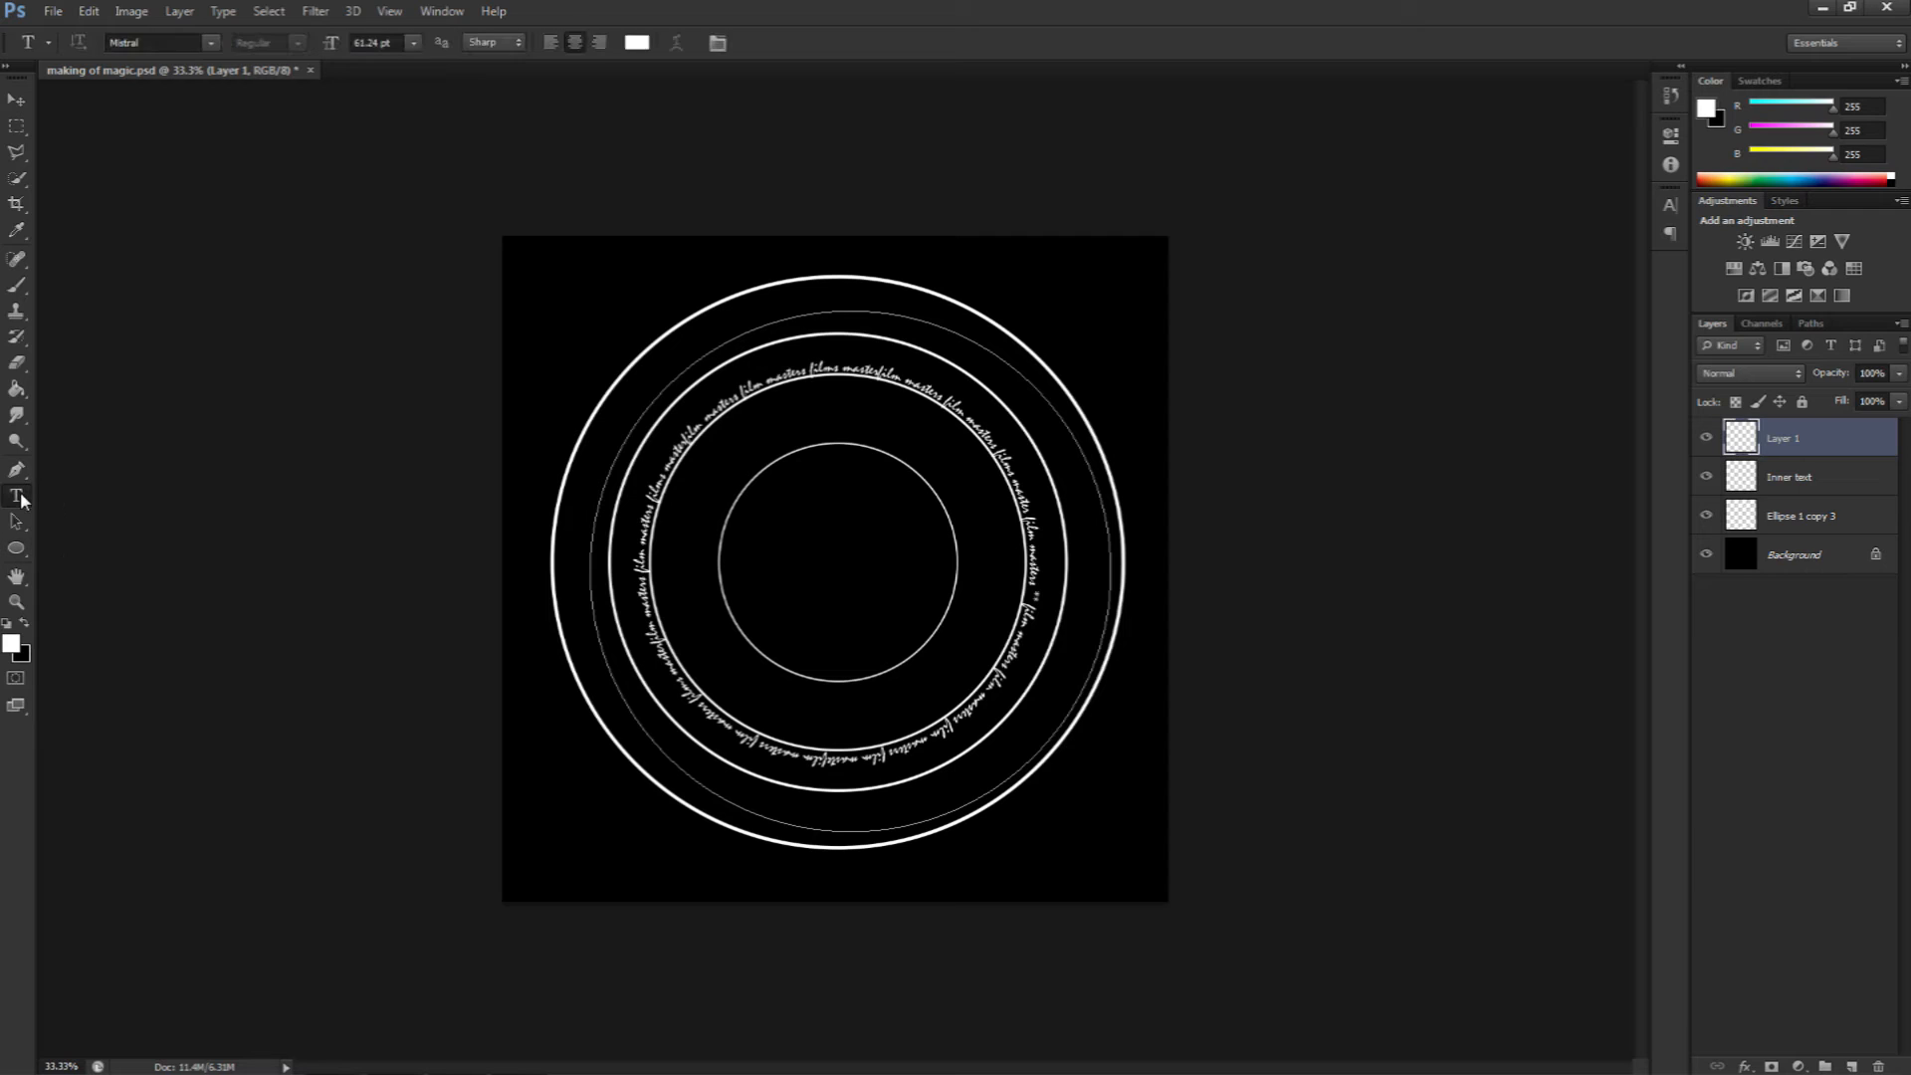
left_click(782, 317)
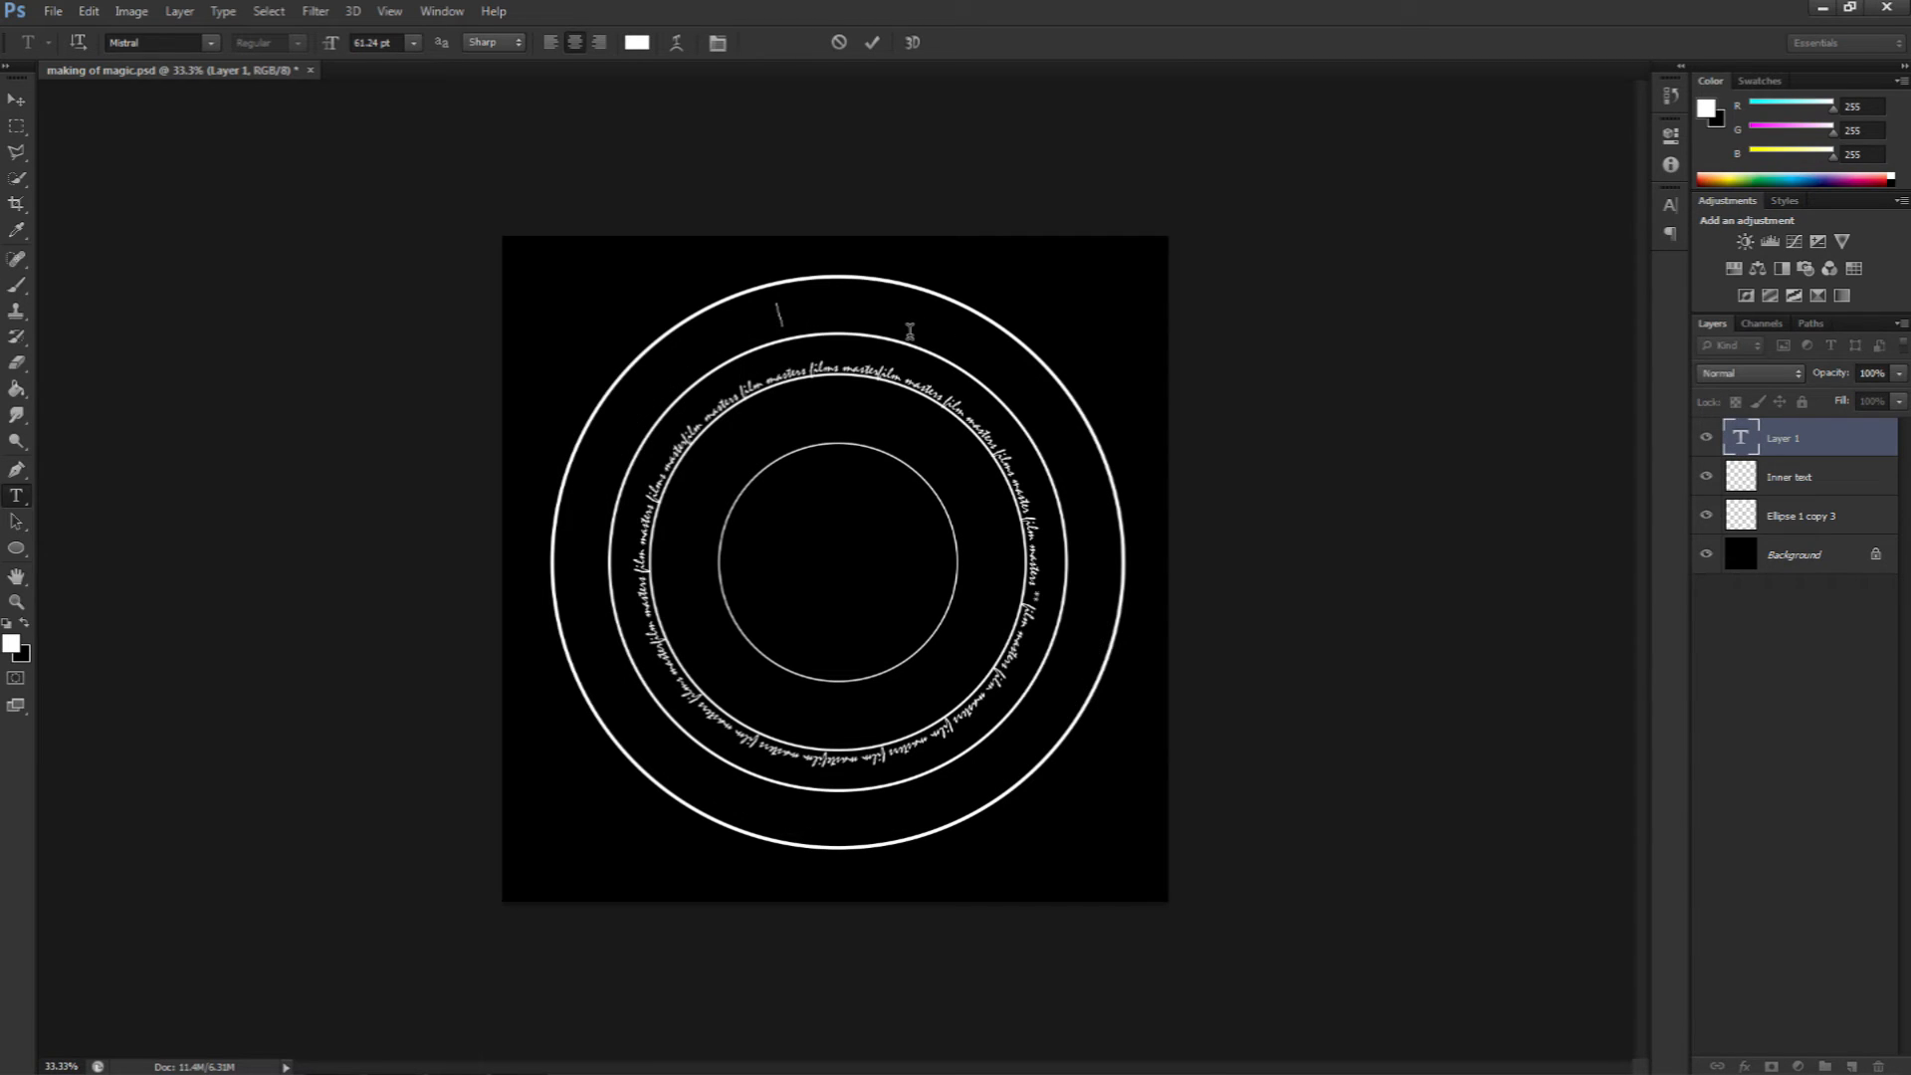
type("lklklklksejfkzdjkkvjsdfkvjkd")
type("lfkvjksdlfkvjkadfkvjsdlfkvjkdlfkvjkzdlfkjkvkzdljkvkdljkkvjsdfjkvkjdfkvjkdlfkvjkzdlfkjvkd")
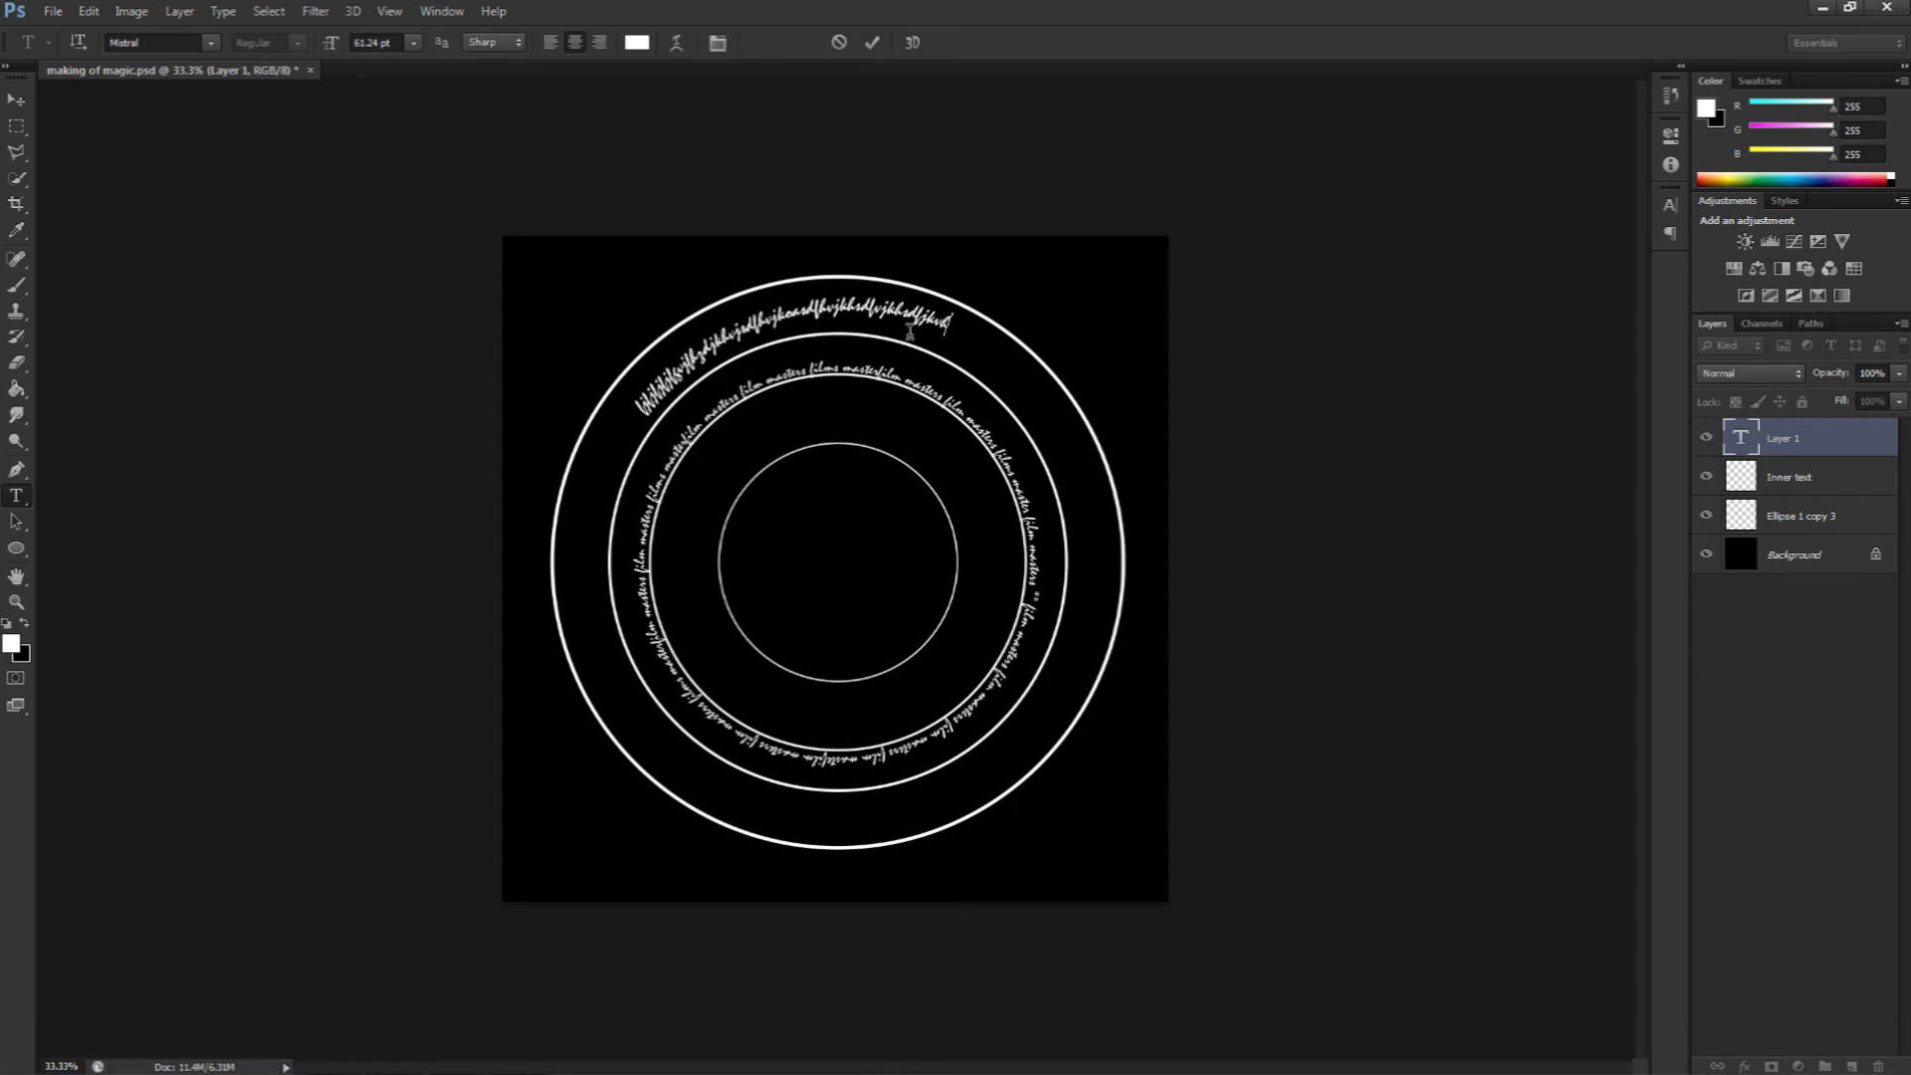
type("lfkvjkdlfkvjkzdlfkjvkdlfkvjkdflkvjkzdlfkjvkdljkvkdlfkvjkdlfkvjkzdlf")
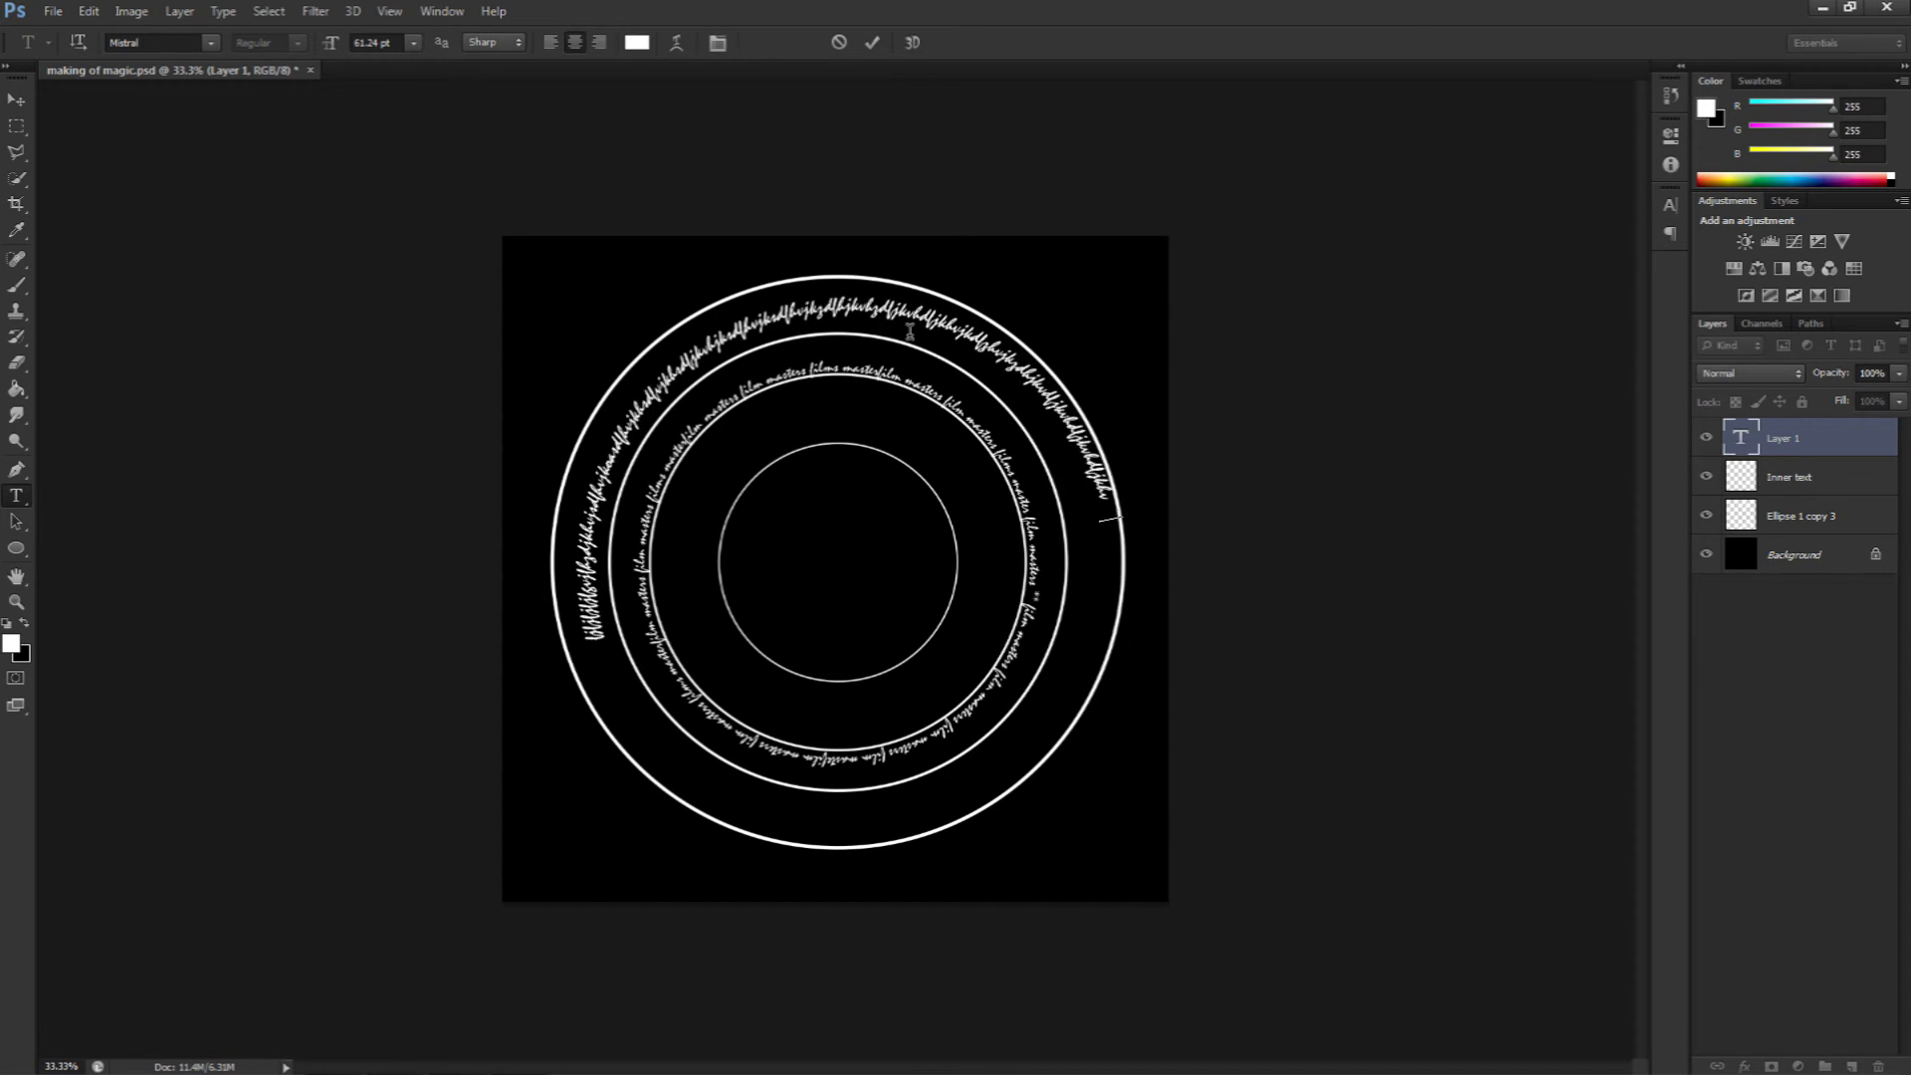
type("kvjkdlfkvjkzdlfkjvkdlfkvjkdlfkvjkzdlfkjvkdlfkvjkzdlf")
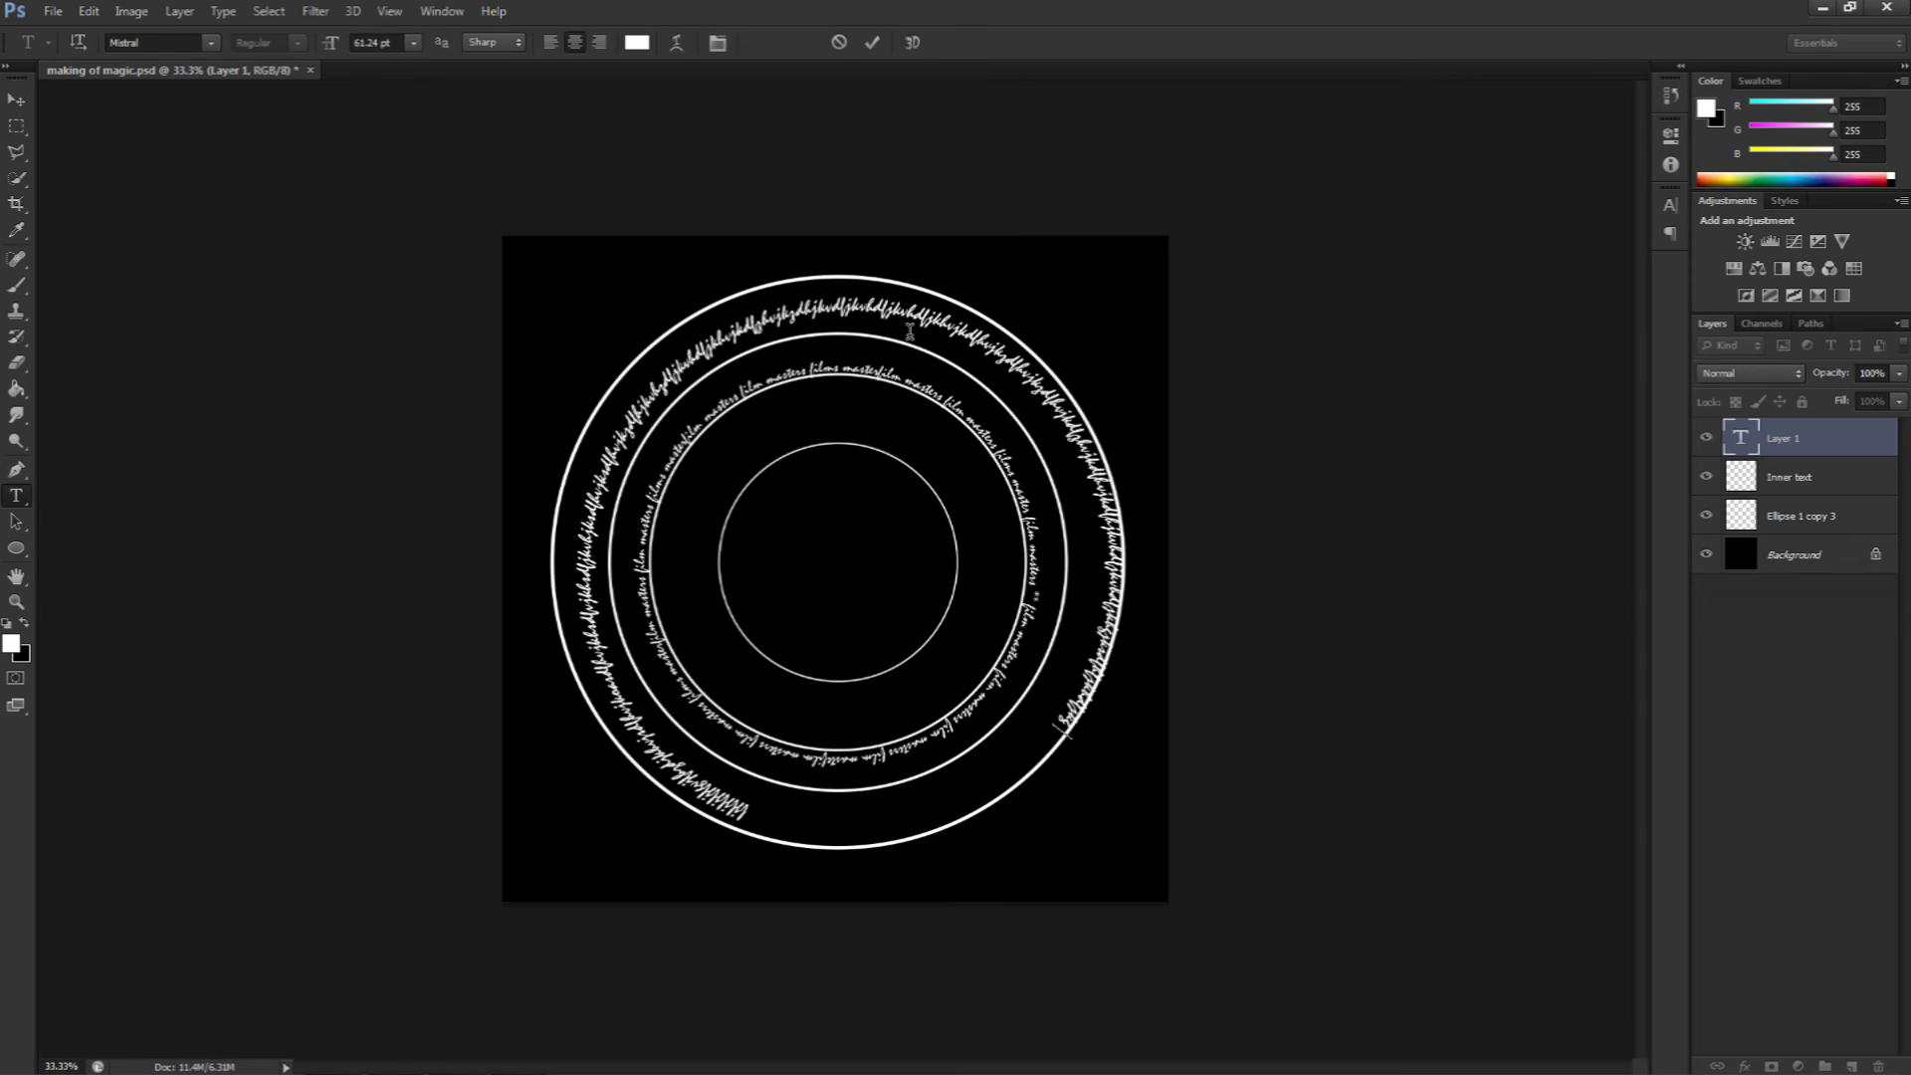
type("kvjkdlfkvjkz")
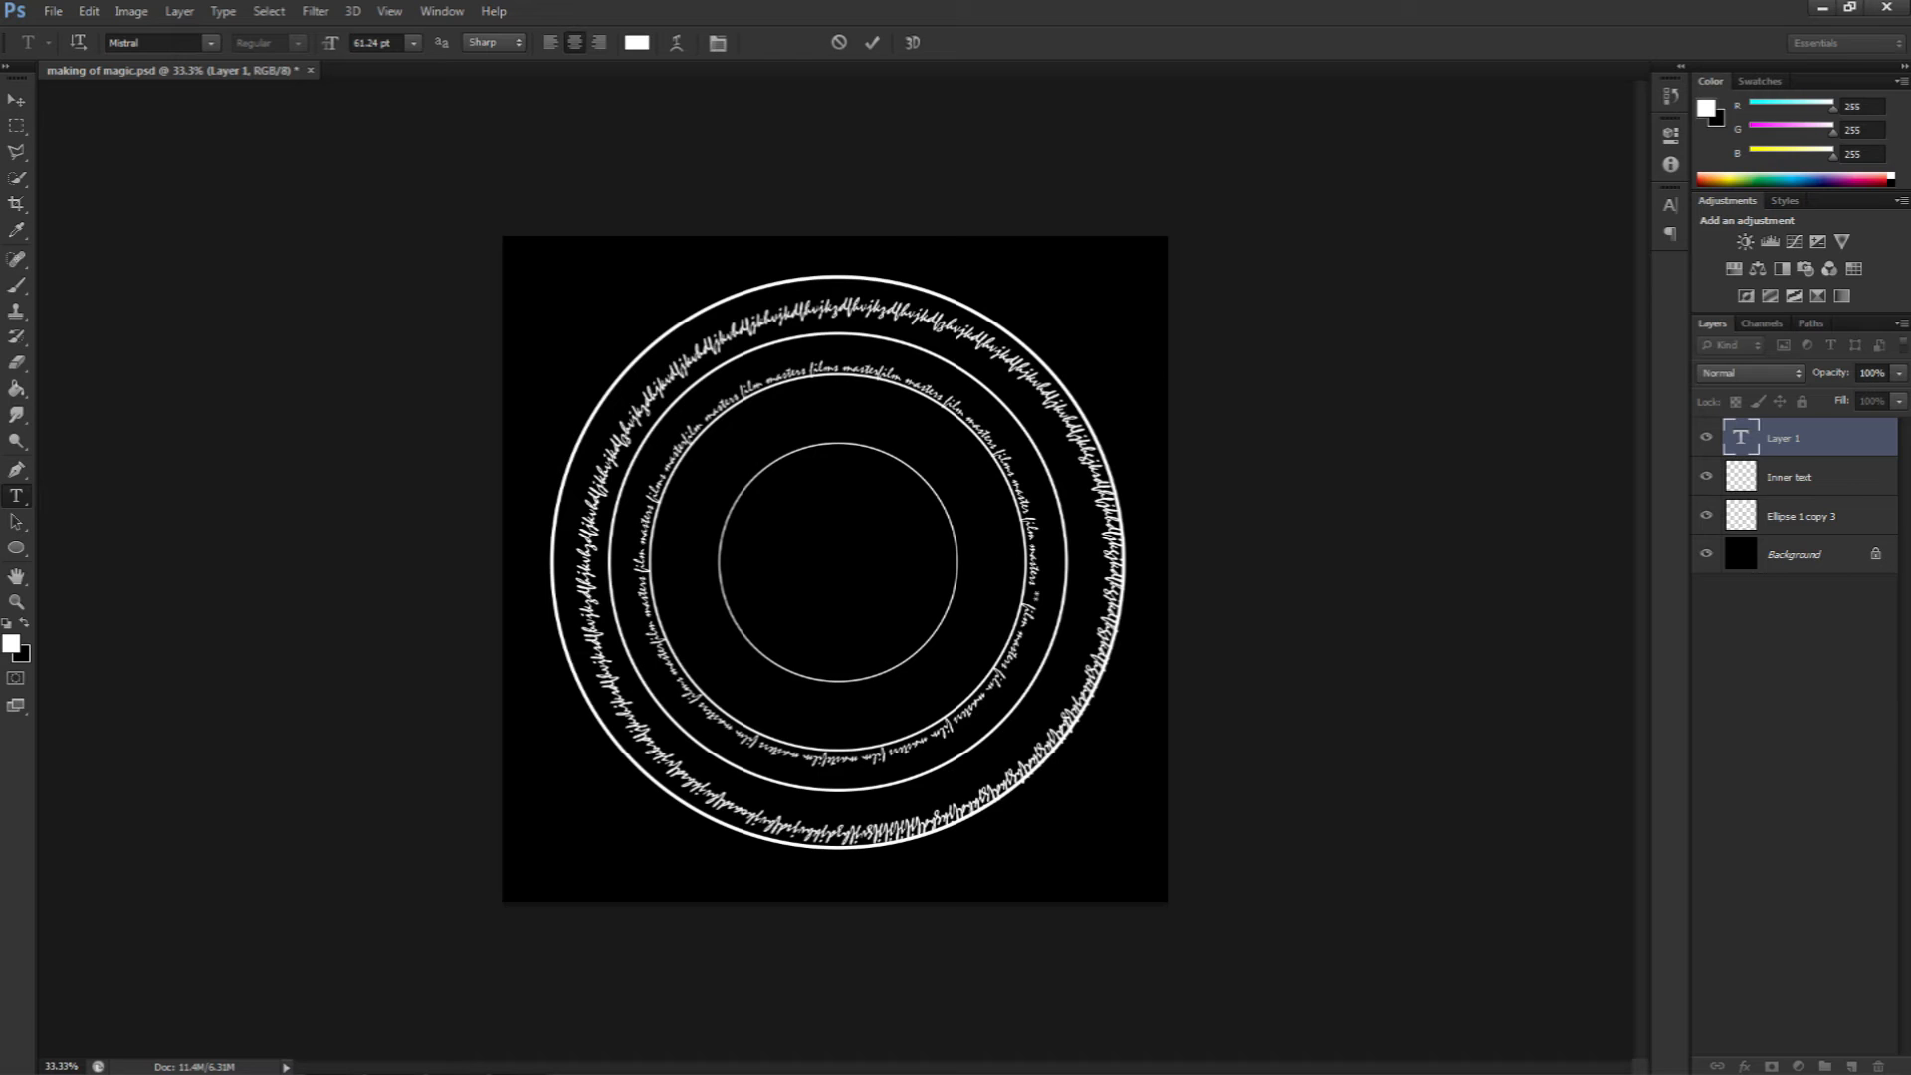
key("ctrl+Return")
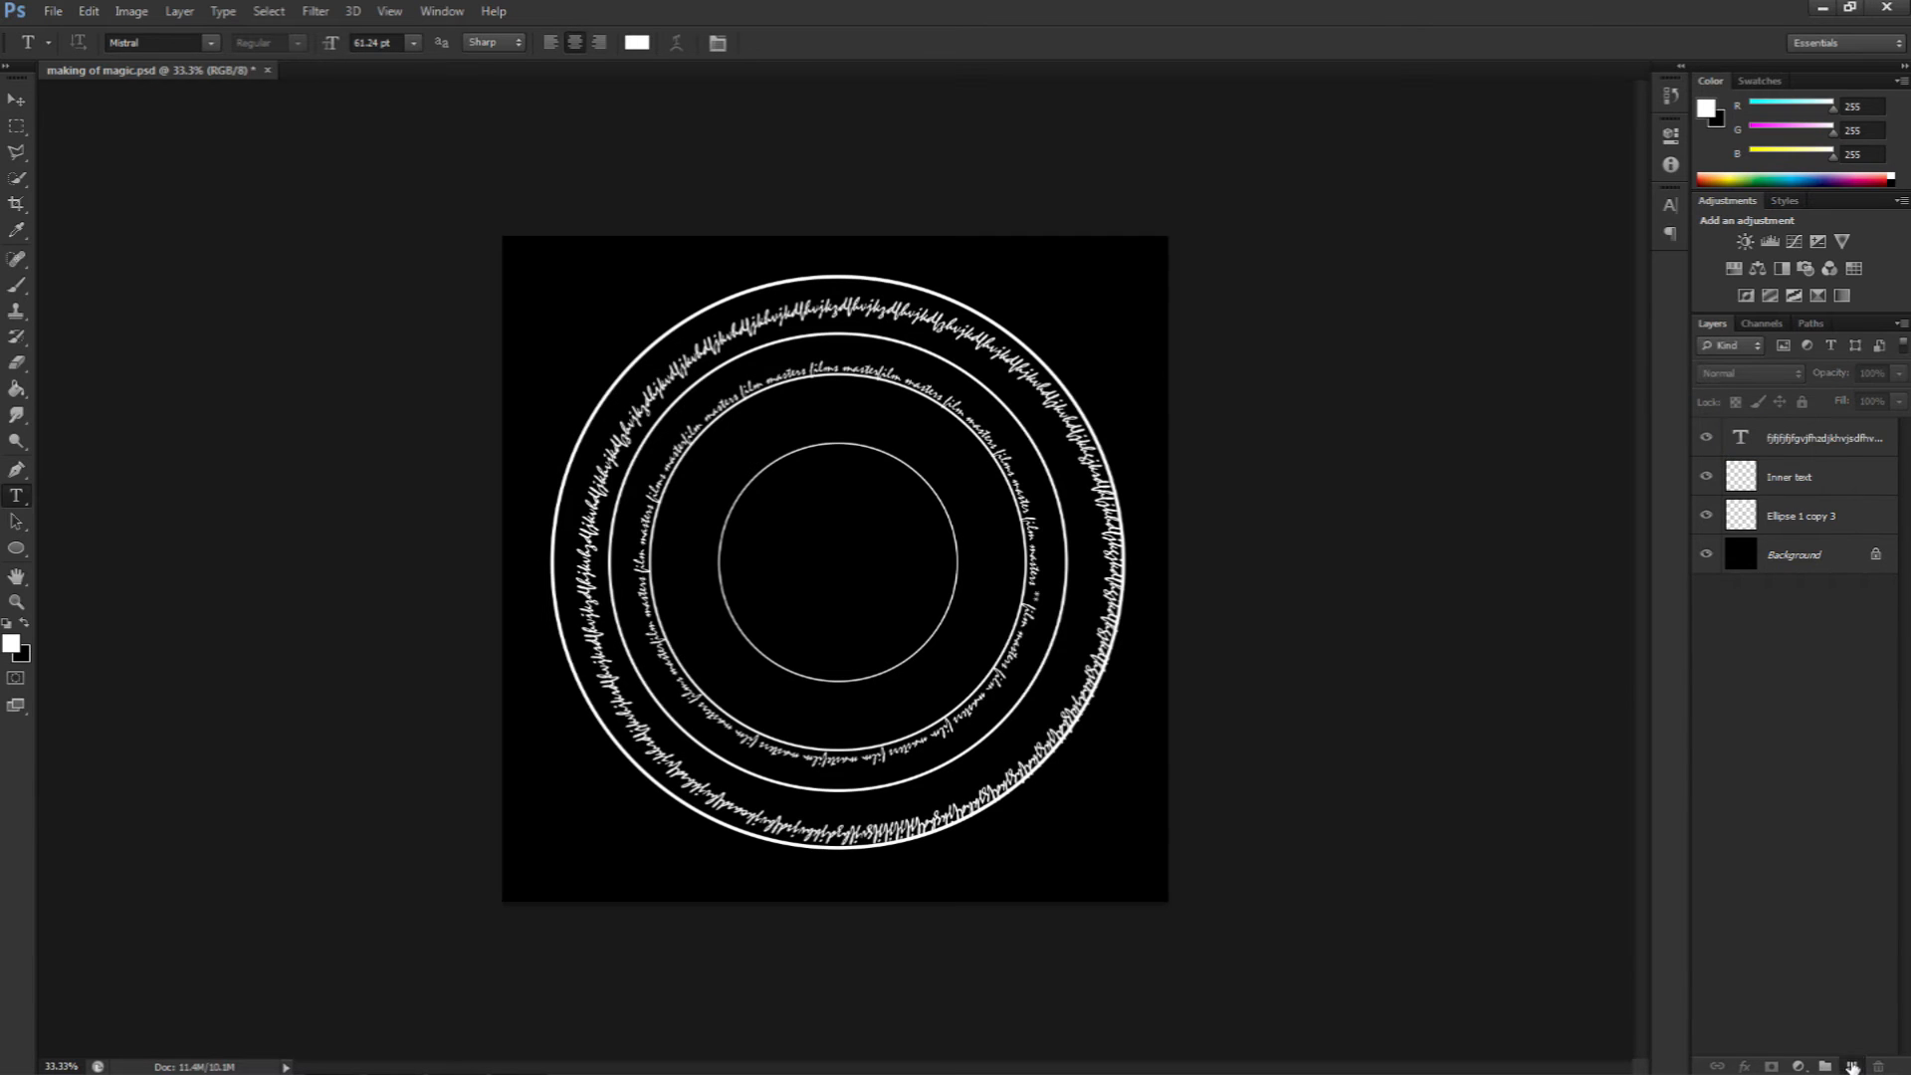
Step: Add a new empty layer and merge the path text layer into it
left_click(1851, 1066)
left_click(1812, 482, "shift")
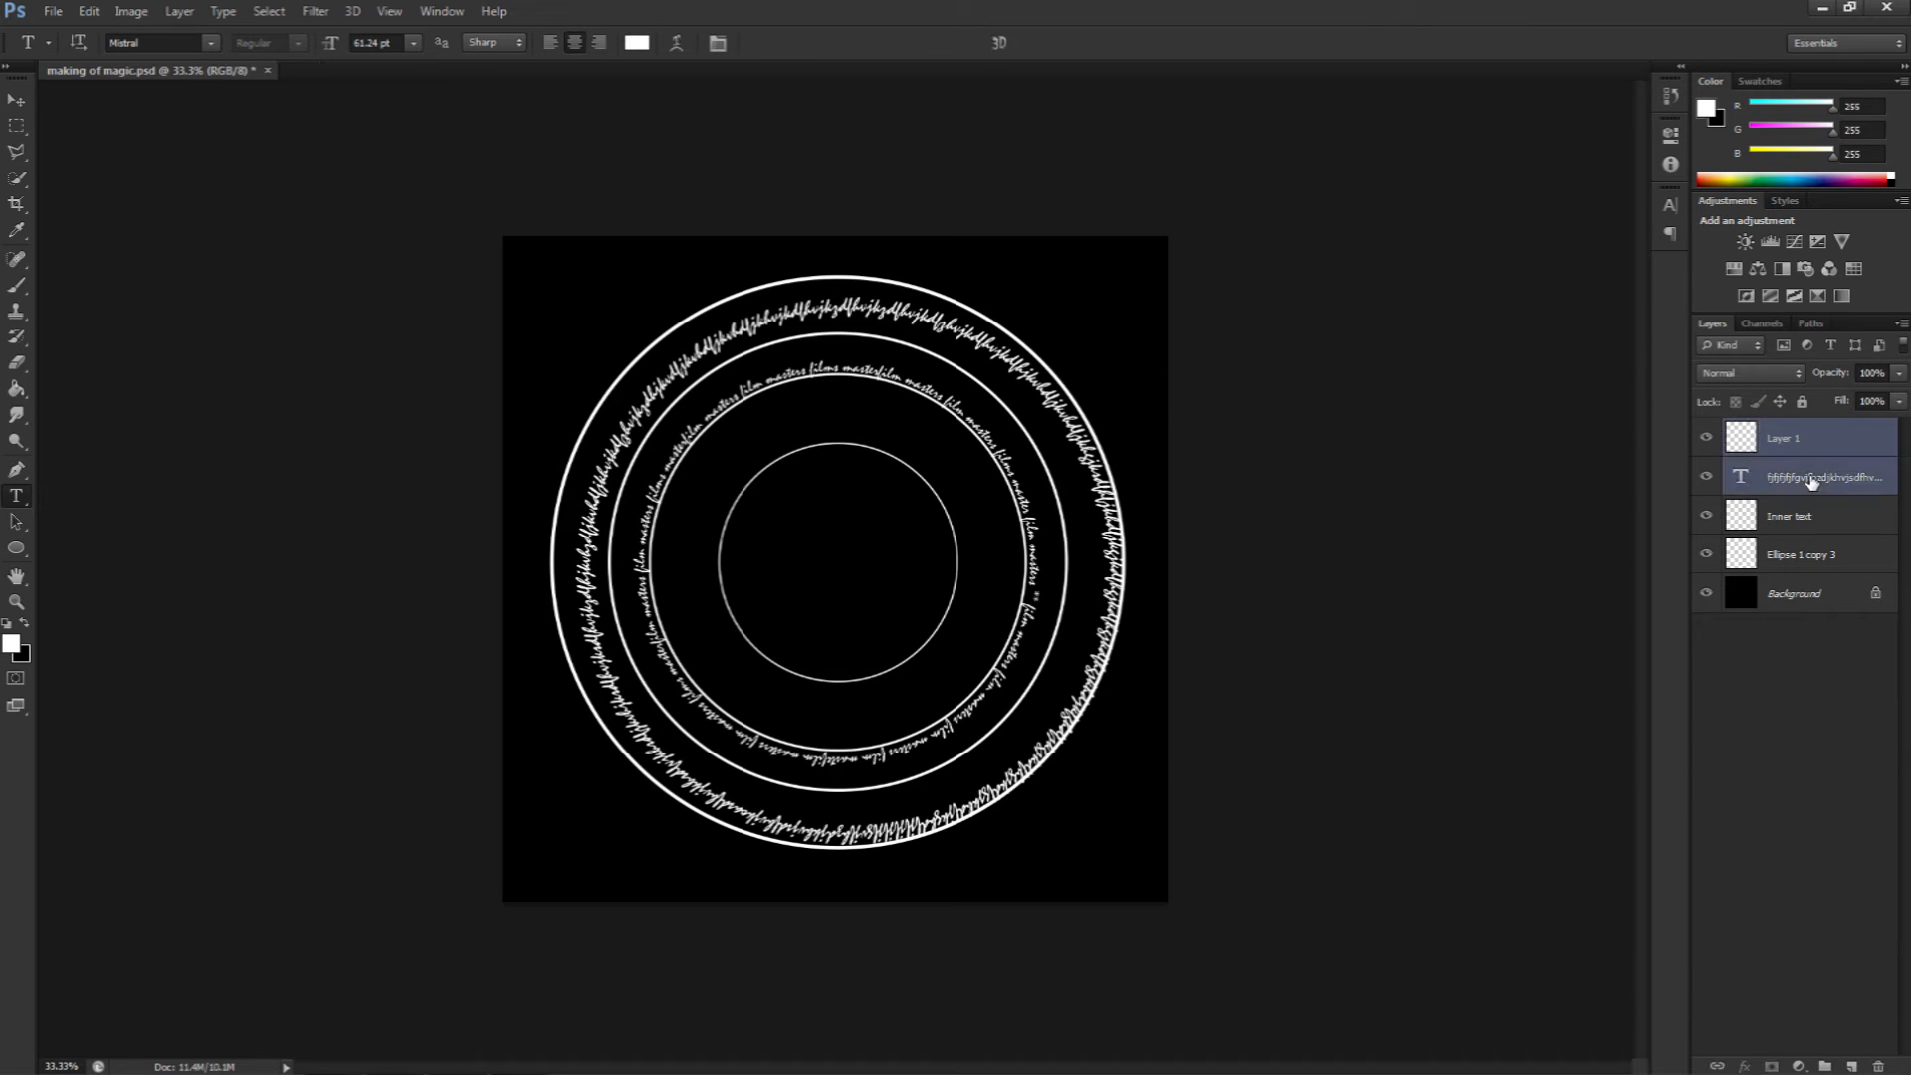
key("ctrl+e")
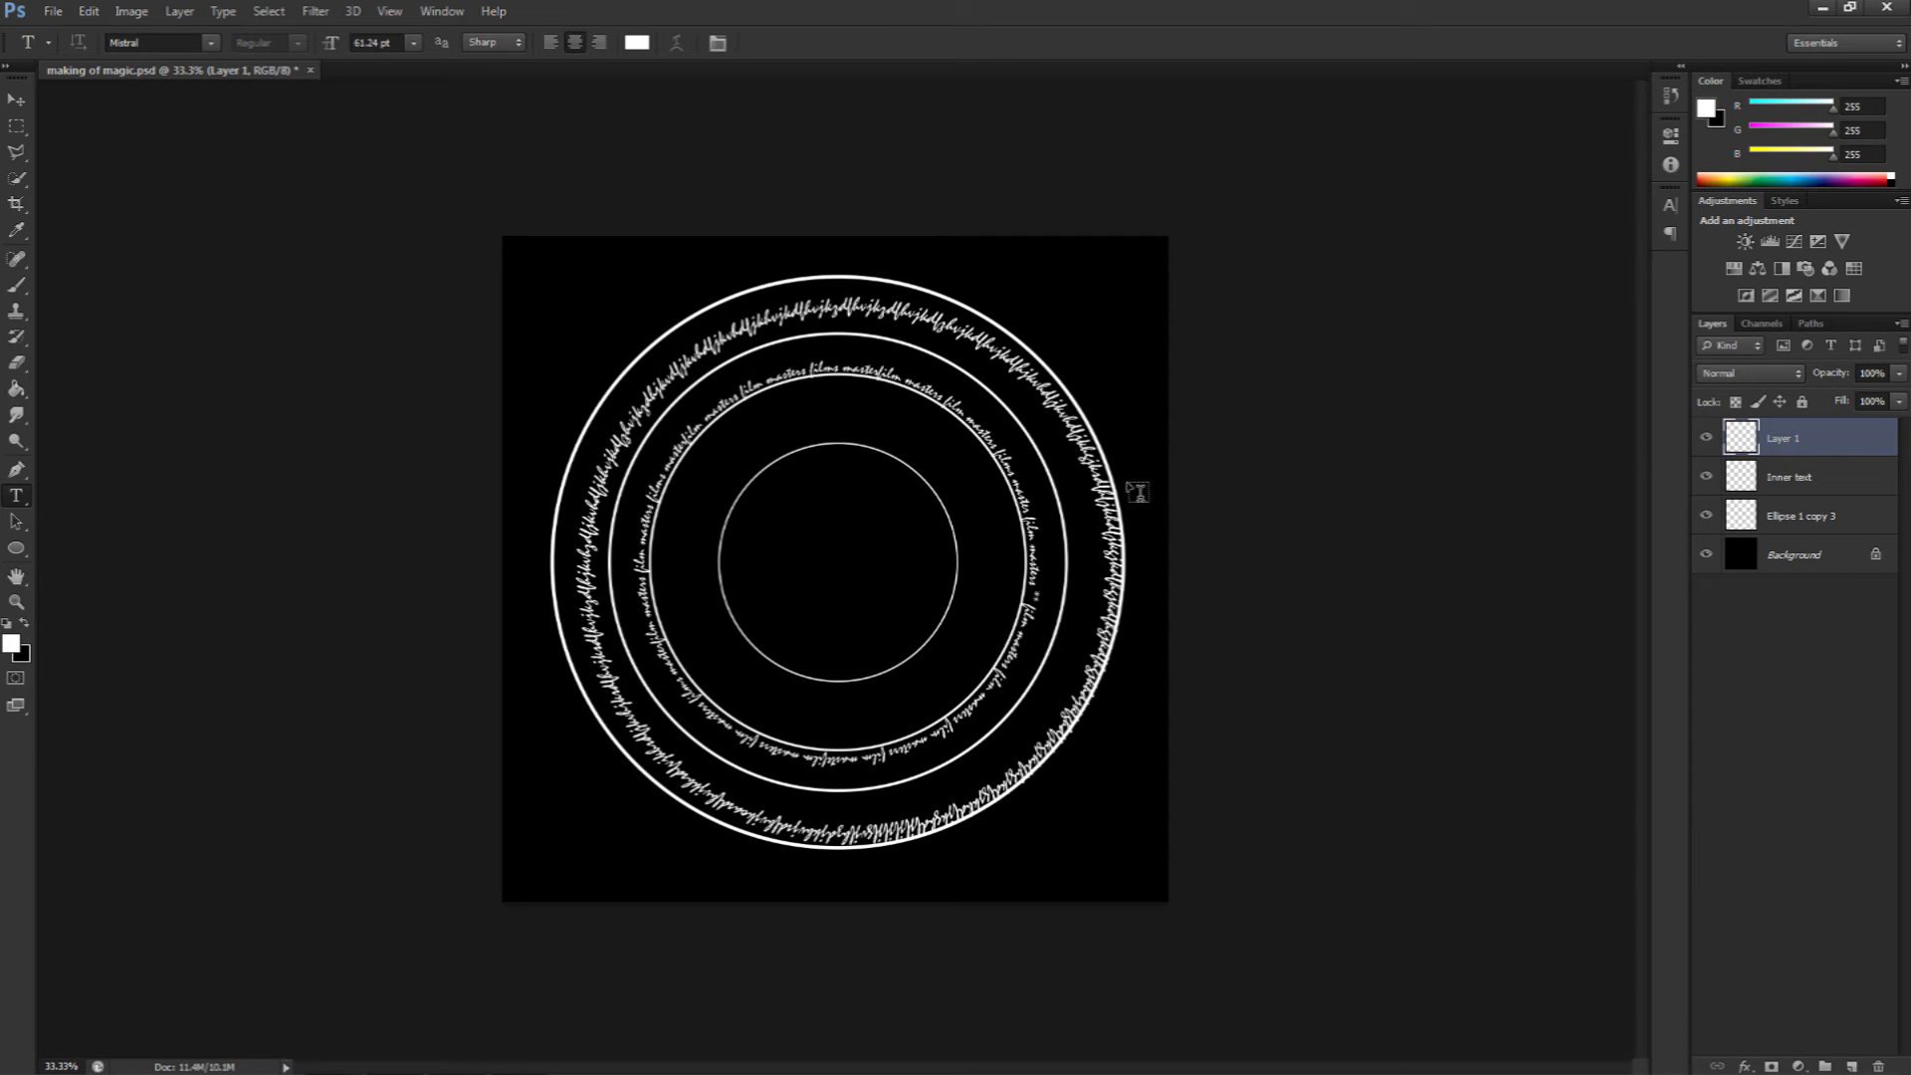
Step: Move the merged text and free-transform it, scaling it up to about 109% so it wraps outside the outer circle
key("v")
left_click_drag(772, 472, 736, 426)
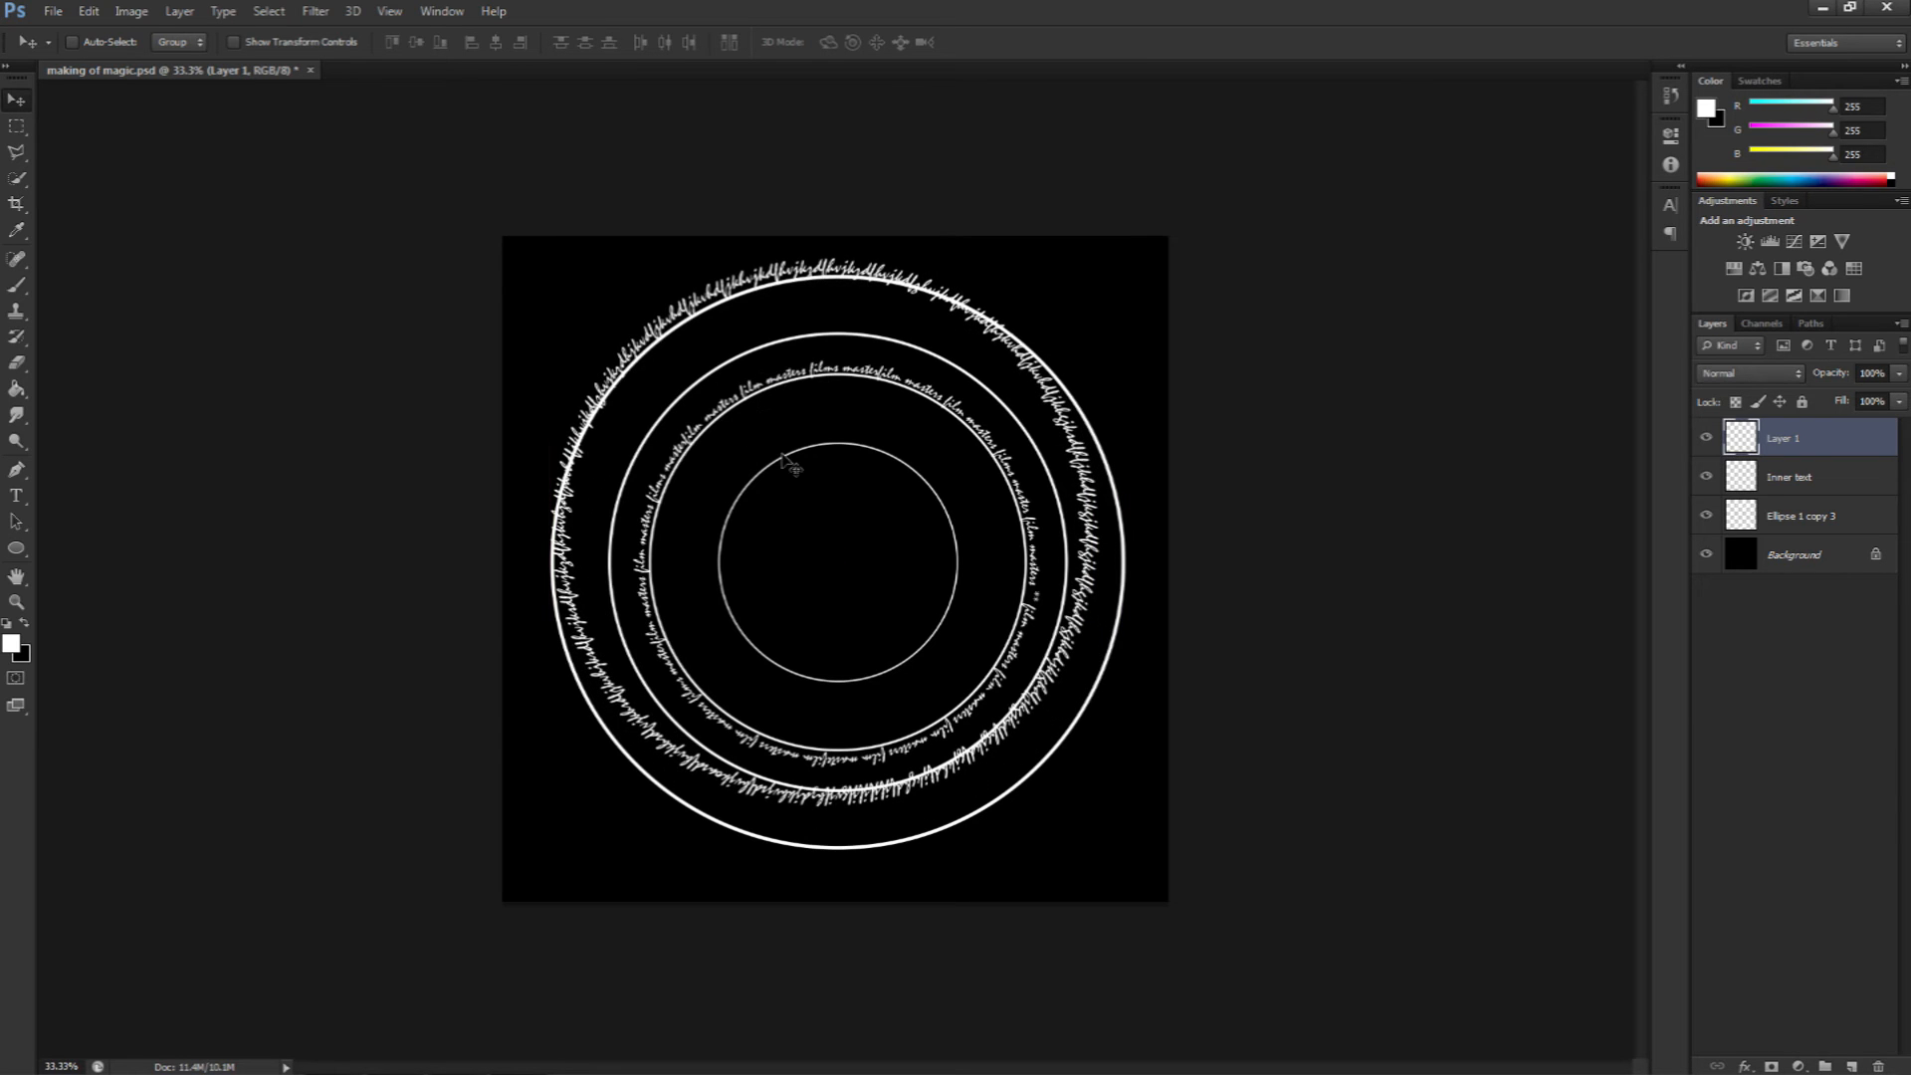
key("ctrl+t")
left_click_drag(1122, 836, 1149, 857)
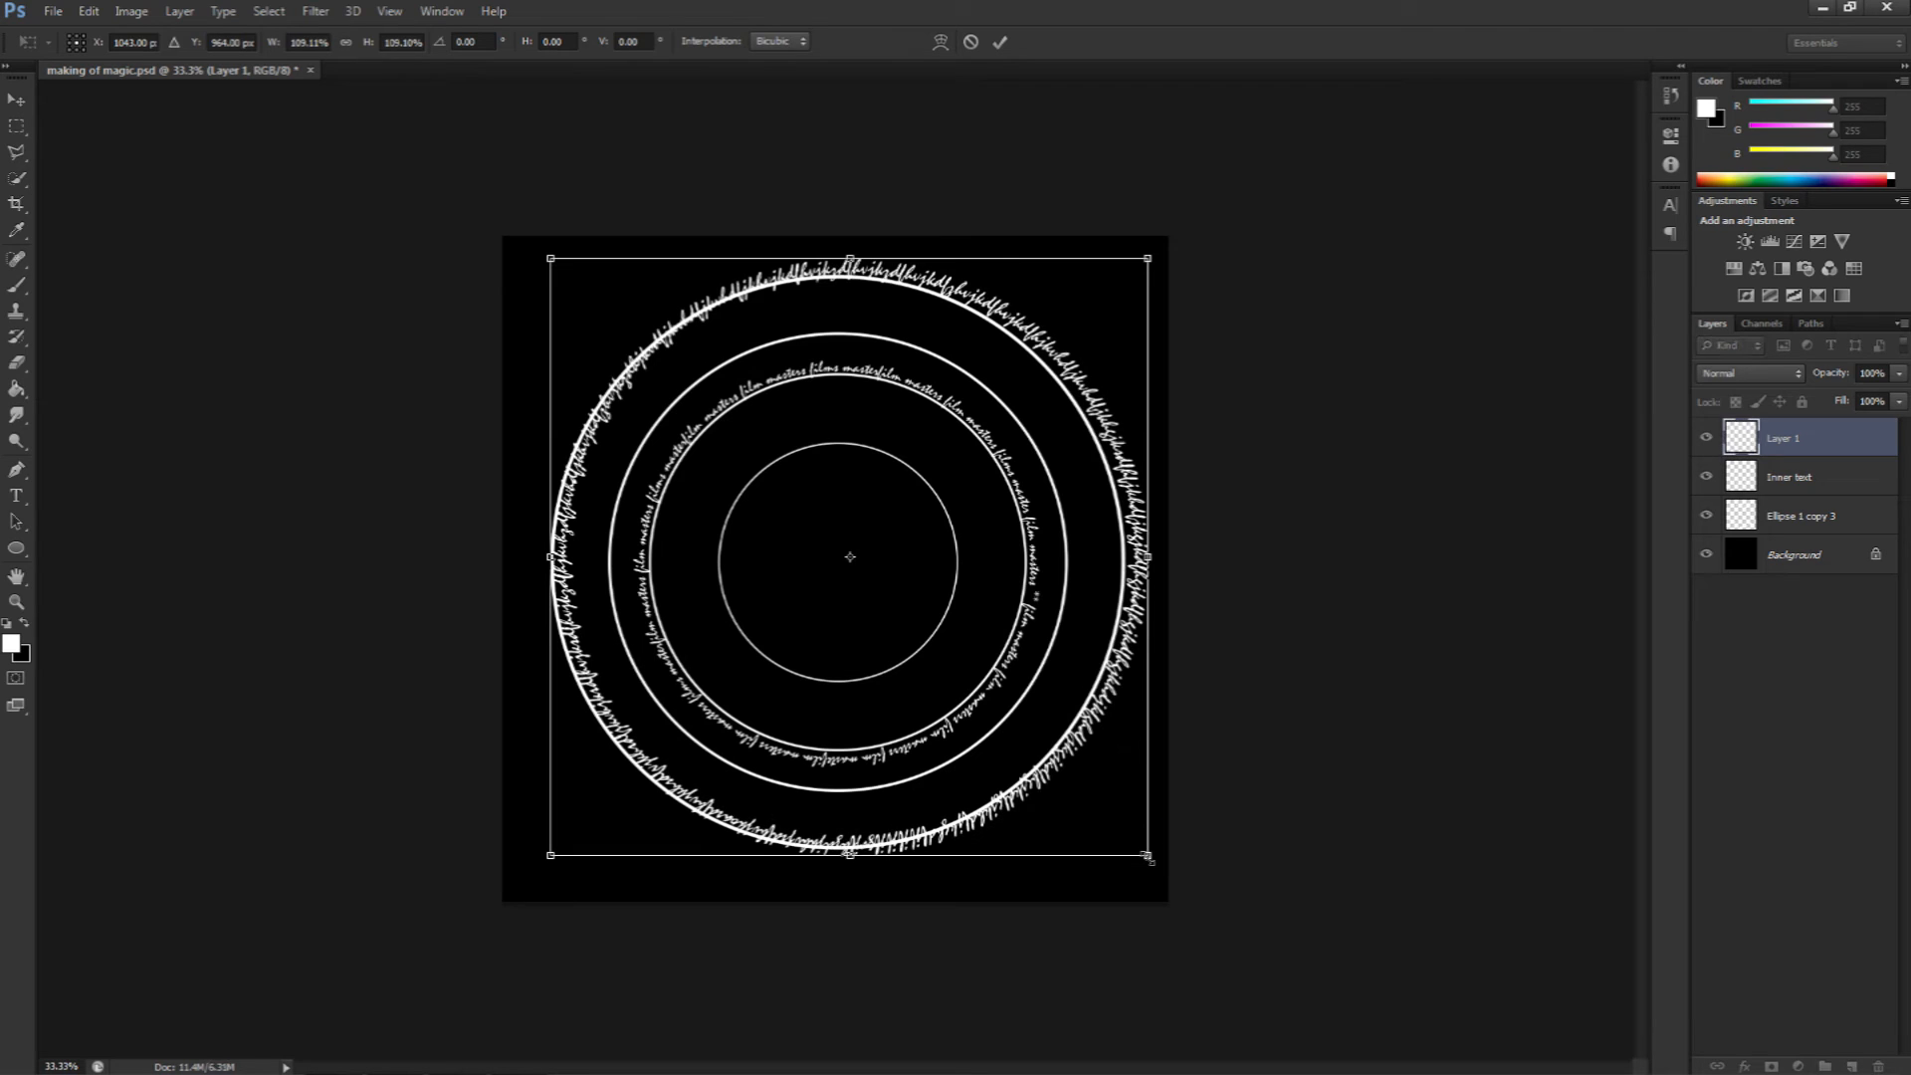
left_click_drag(1047, 737, 1037, 743)
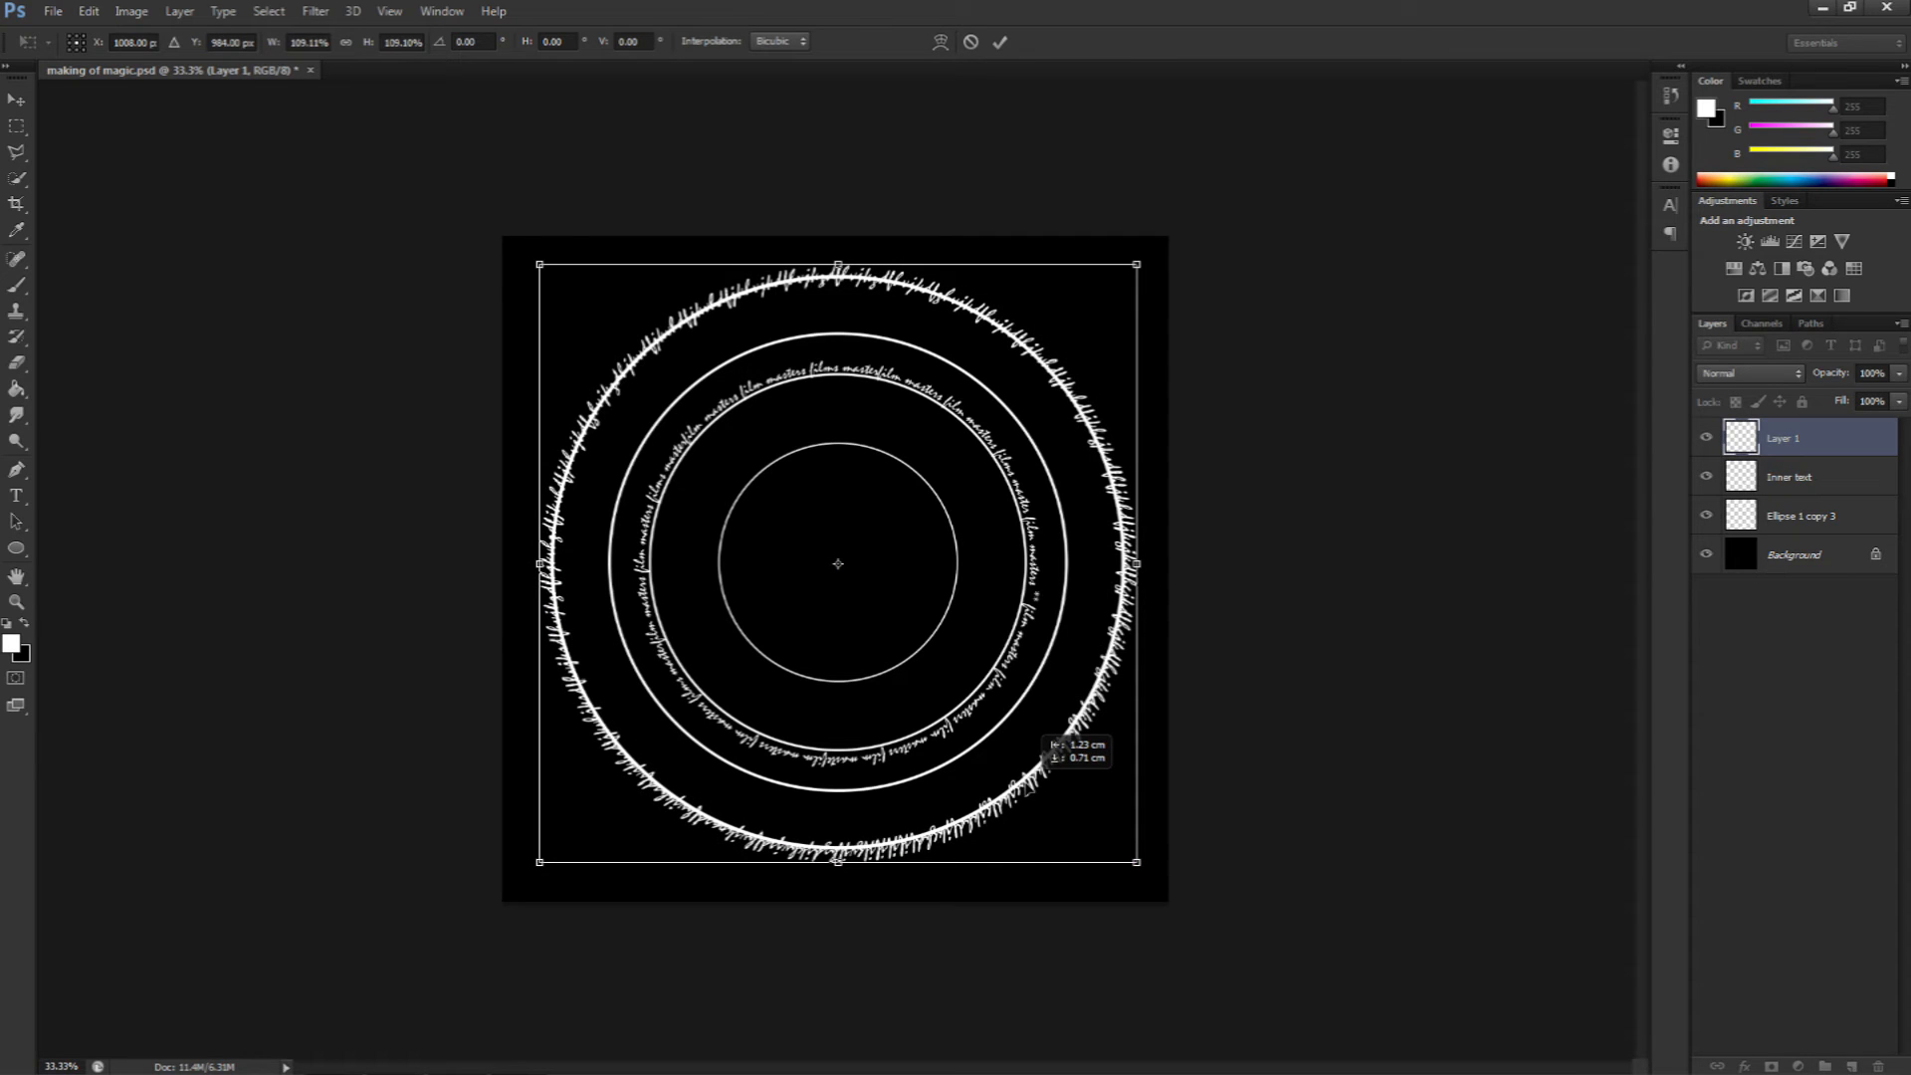
left_click_drag(540, 862, 529, 873)
left_click_drag(624, 834, 555, 858)
key("Return")
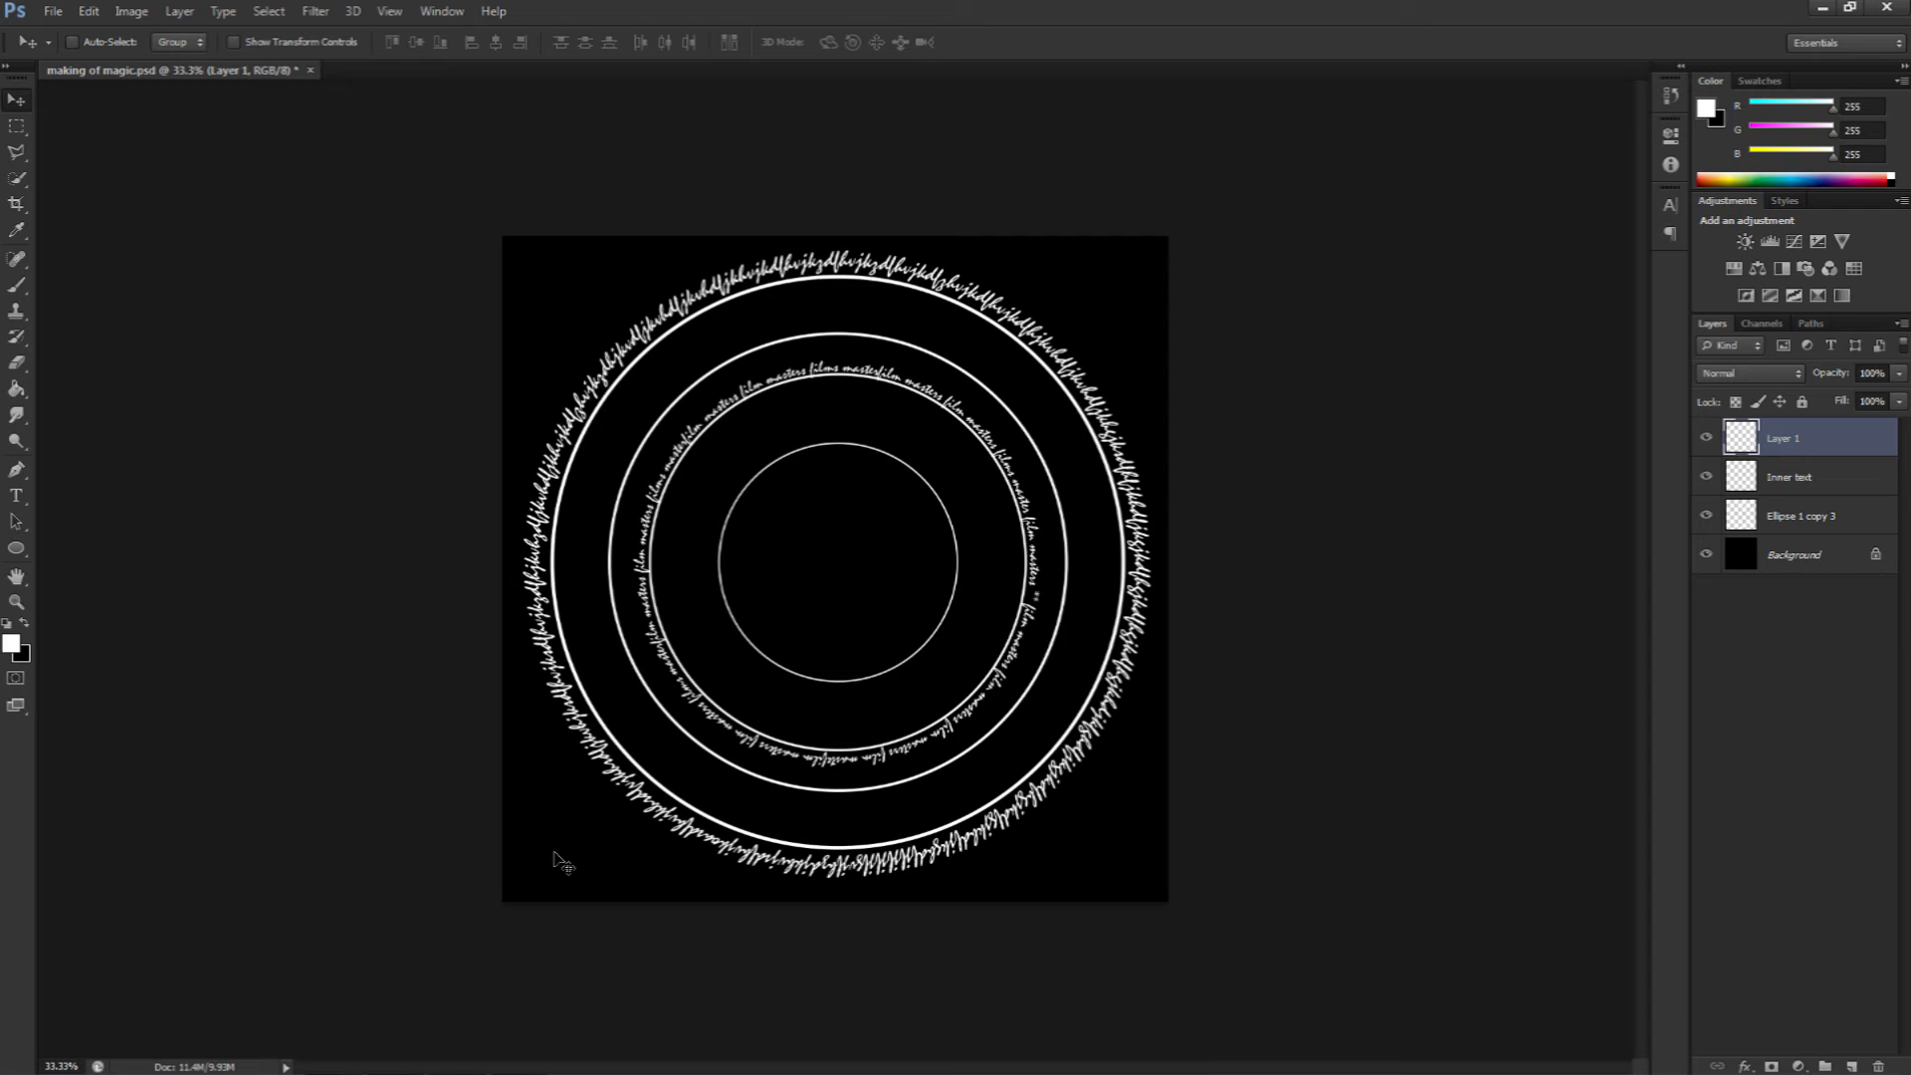
Step: Rename the merged outer text layer to "Outter text"
double_click(1784, 438)
type("Outer text")
left_click(1871, 678)
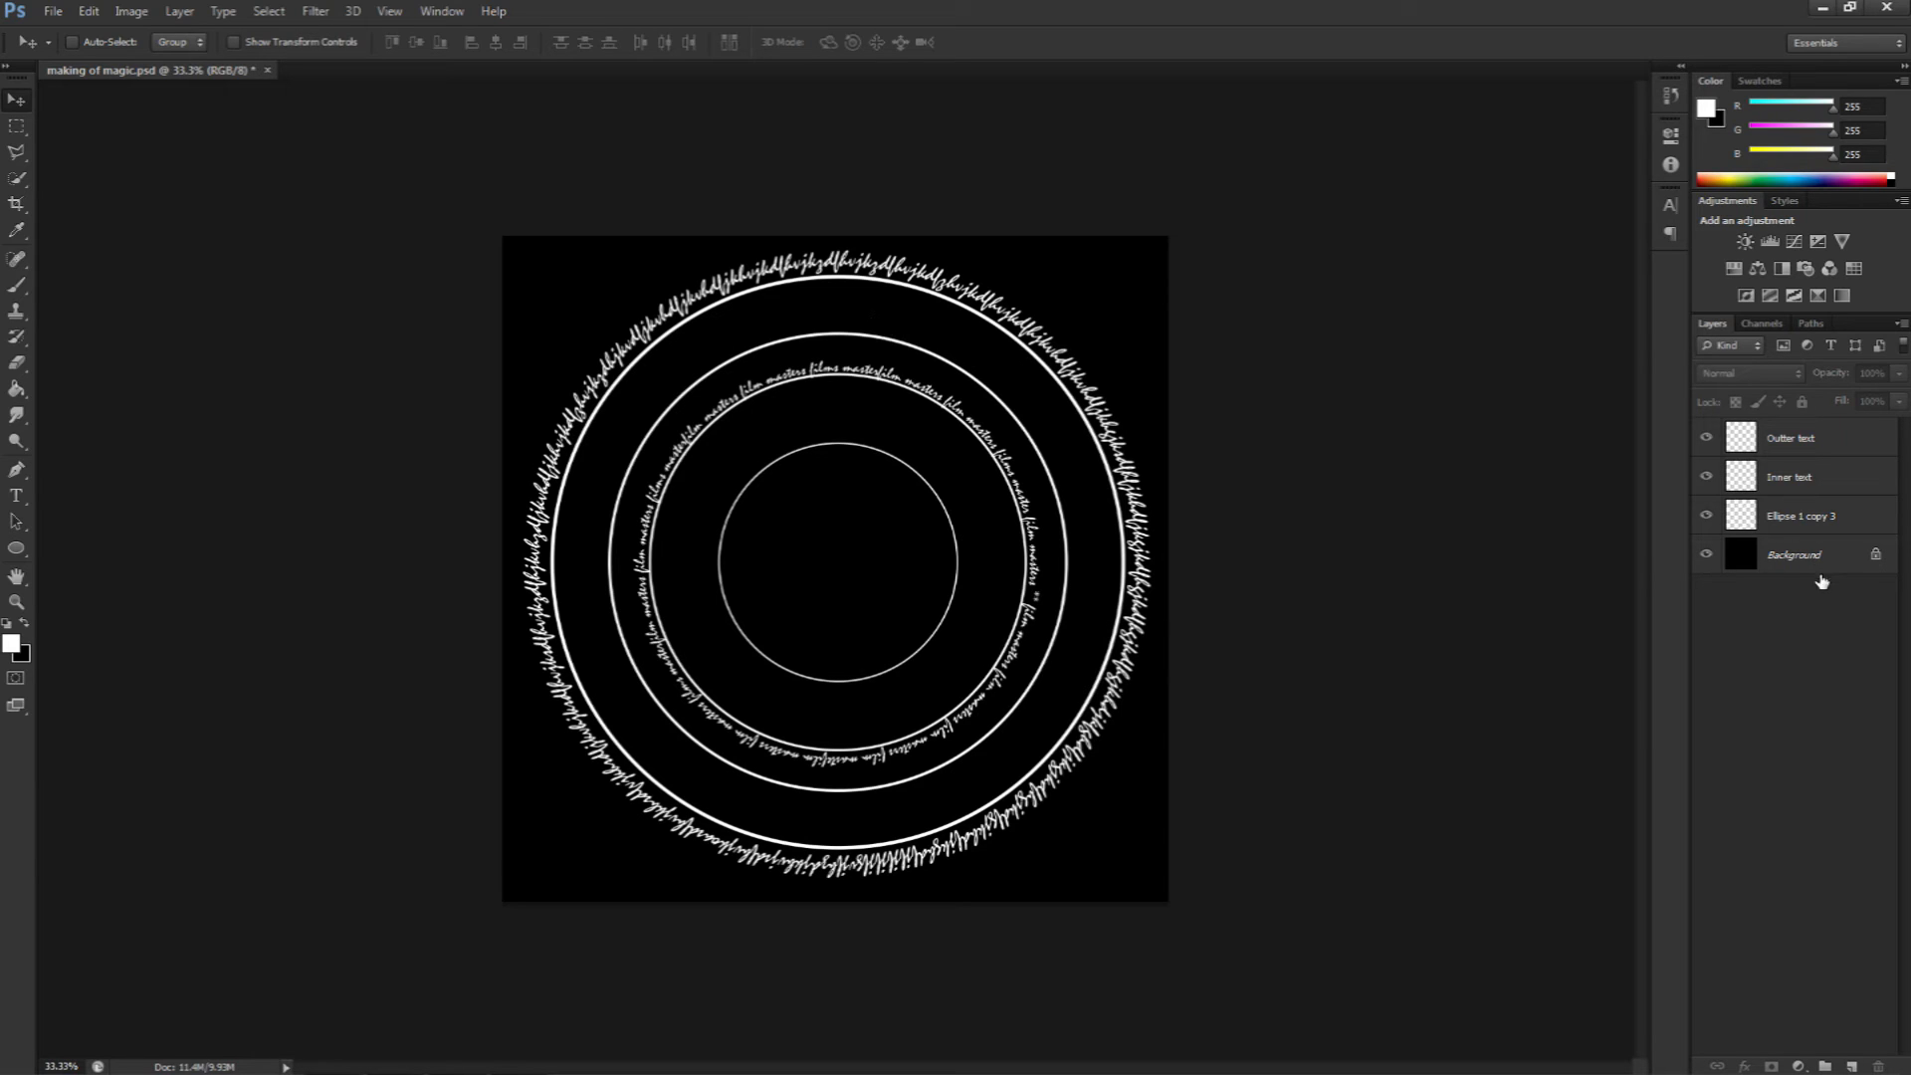
Step: Add a new empty layer and name it "Ruins"
left_click(1849, 1057)
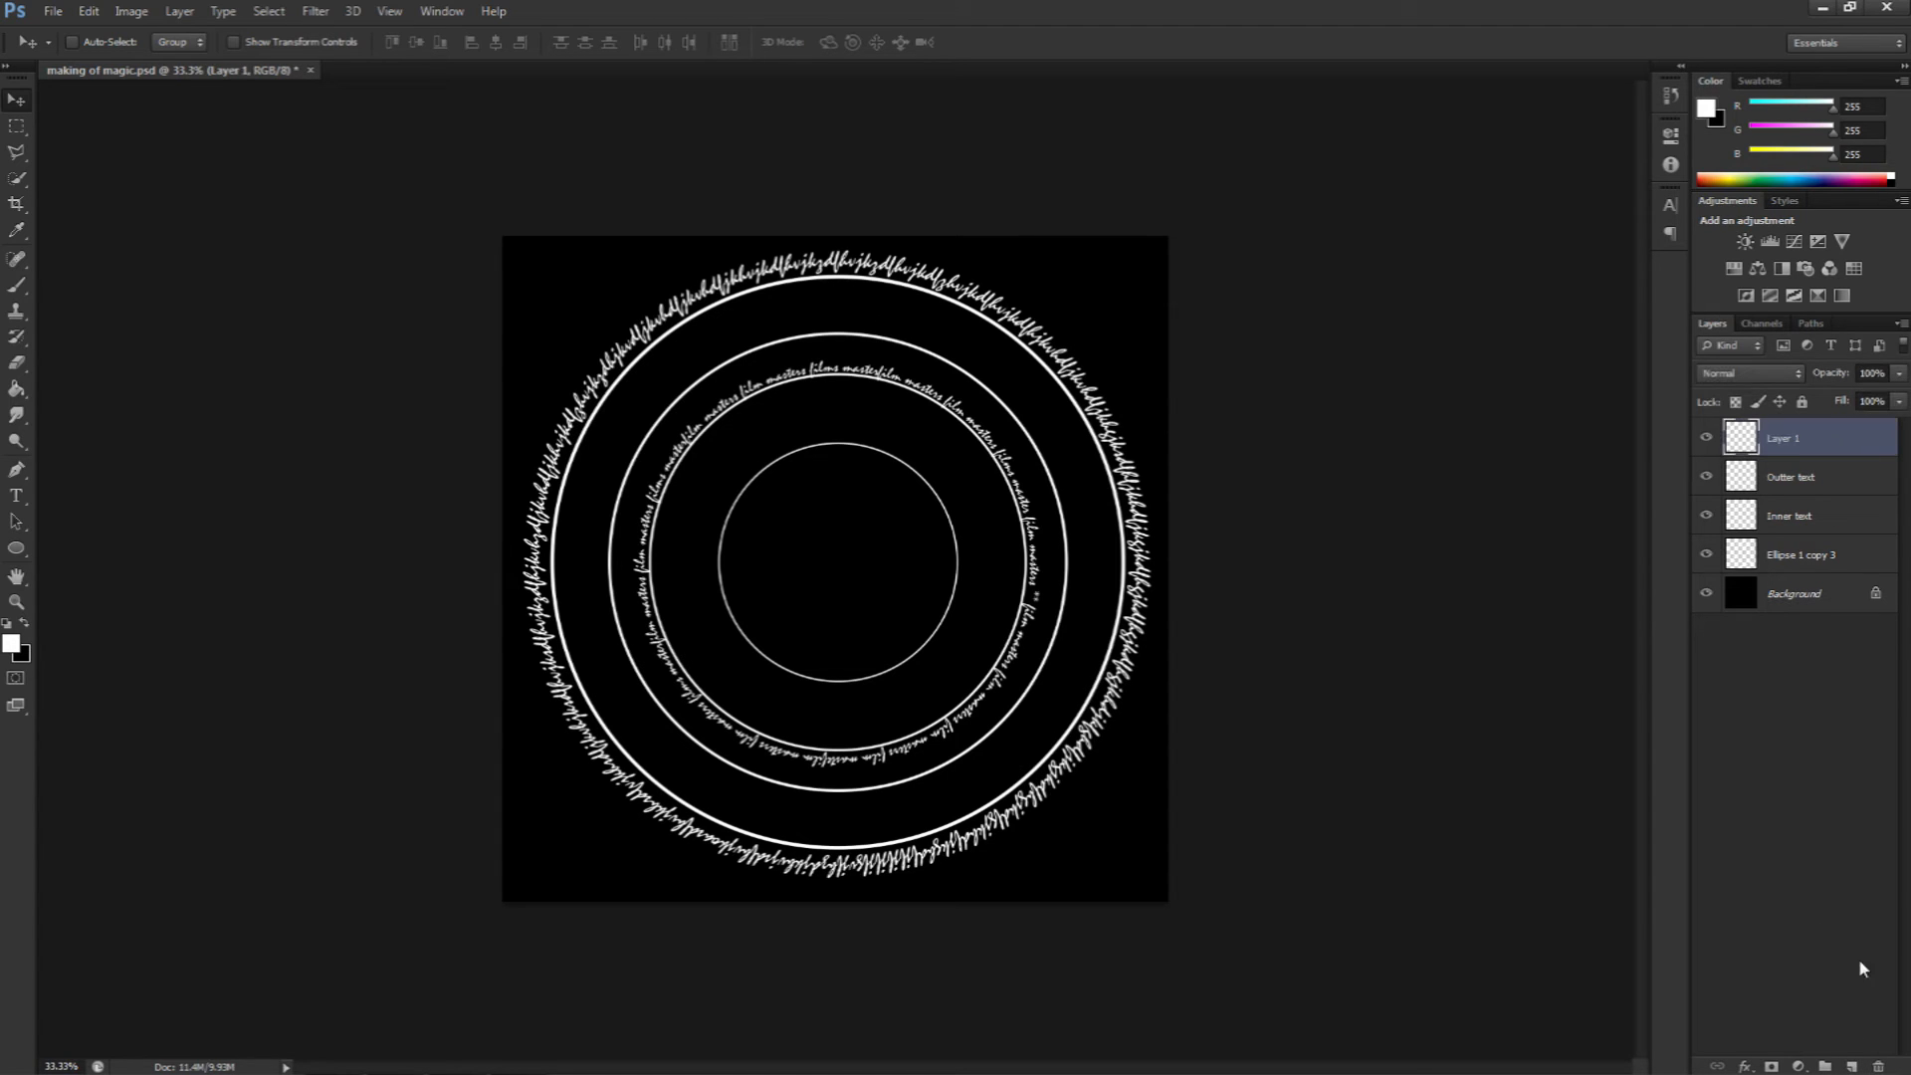
double_click(1782, 440)
type("Ruins")
key("Return")
Step: With a Hard Round brush, stamp small dots around the band between the outer and second circles
left_click(18, 287)
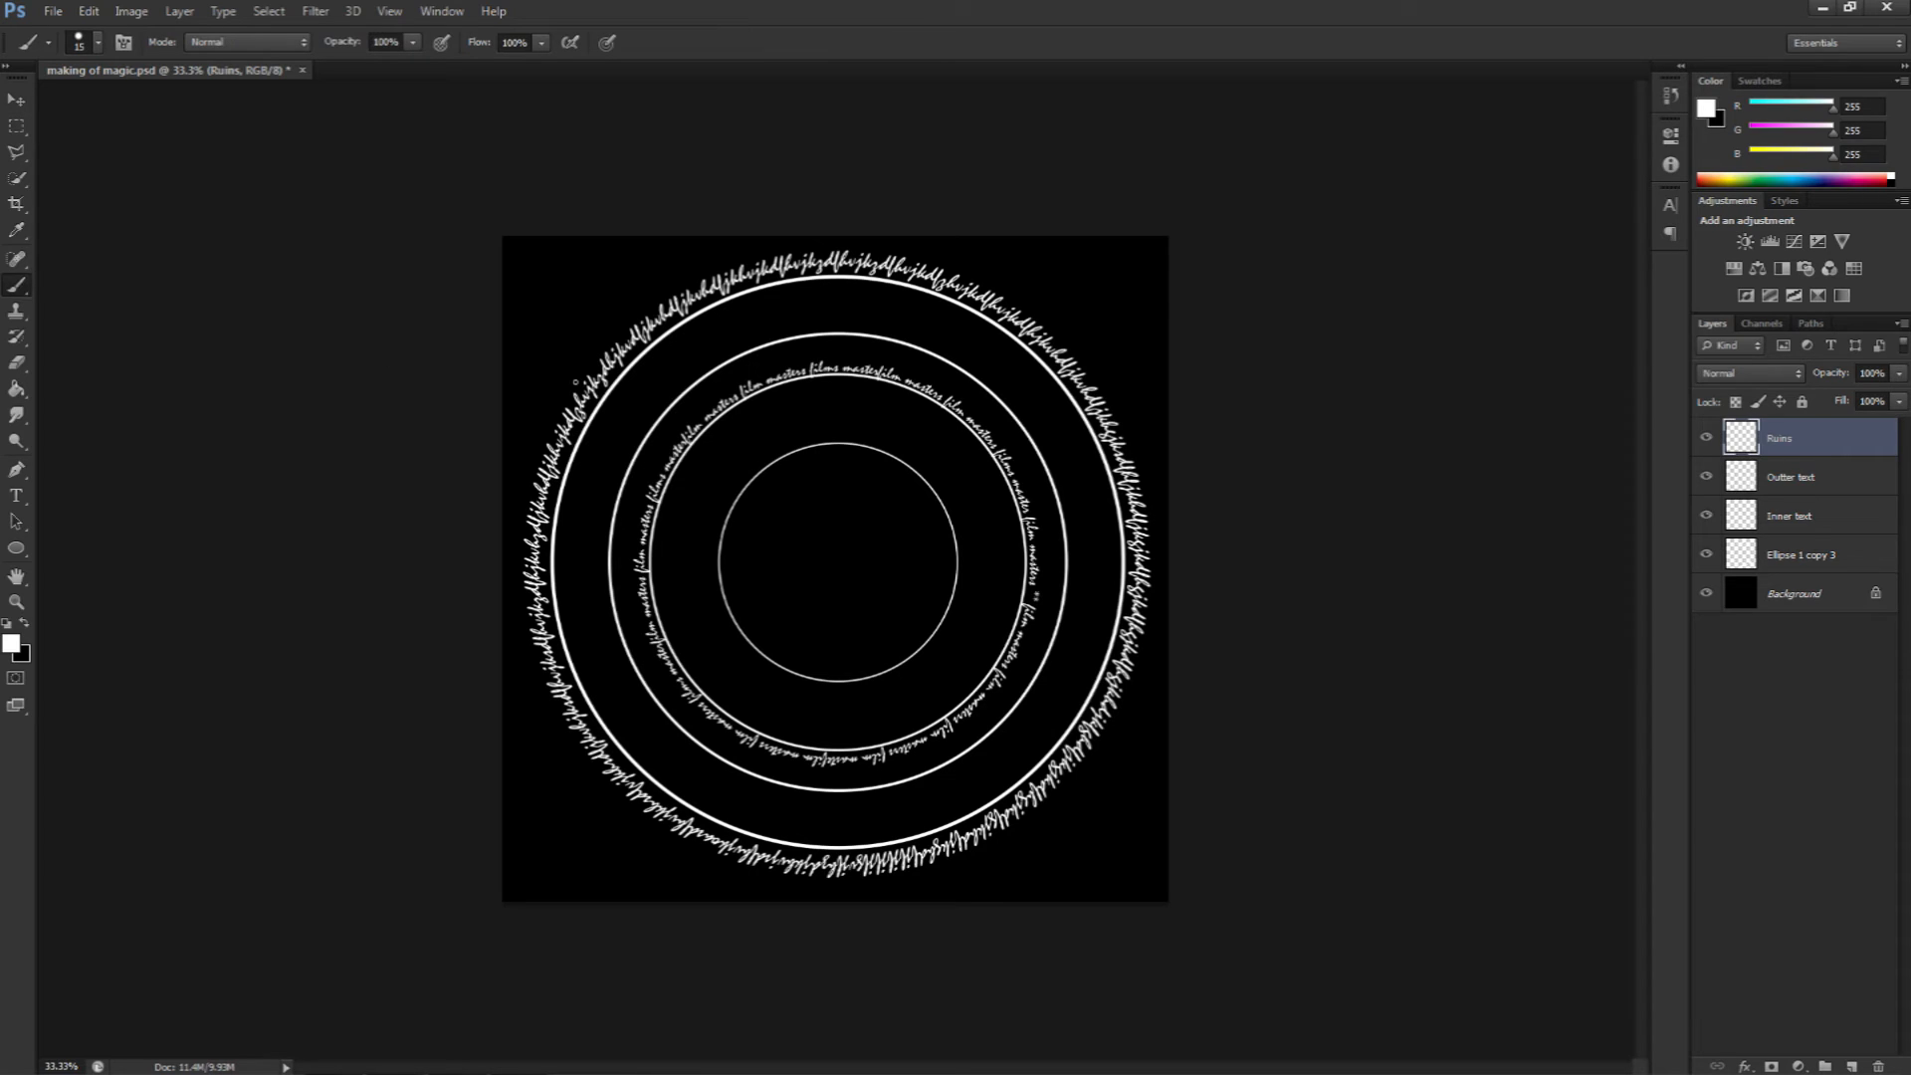
right_click(830, 542)
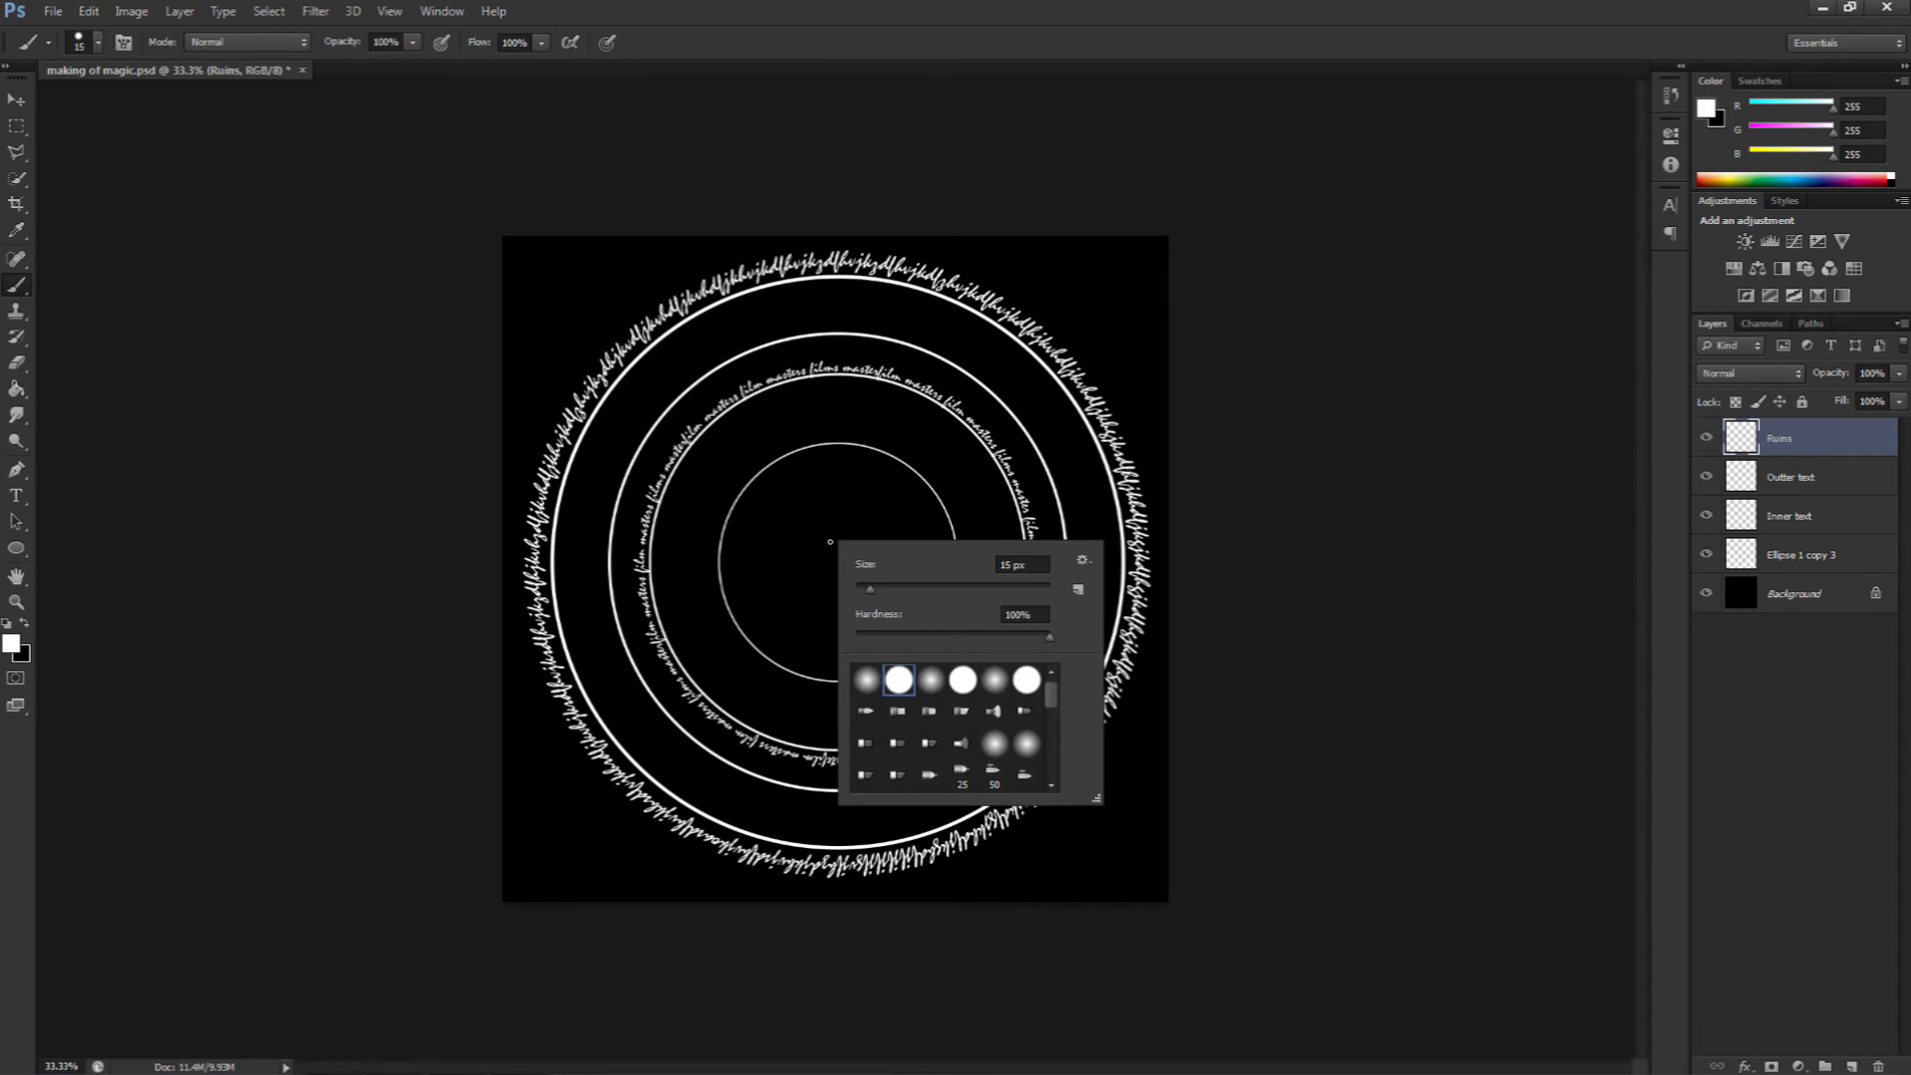
double_click(899, 681)
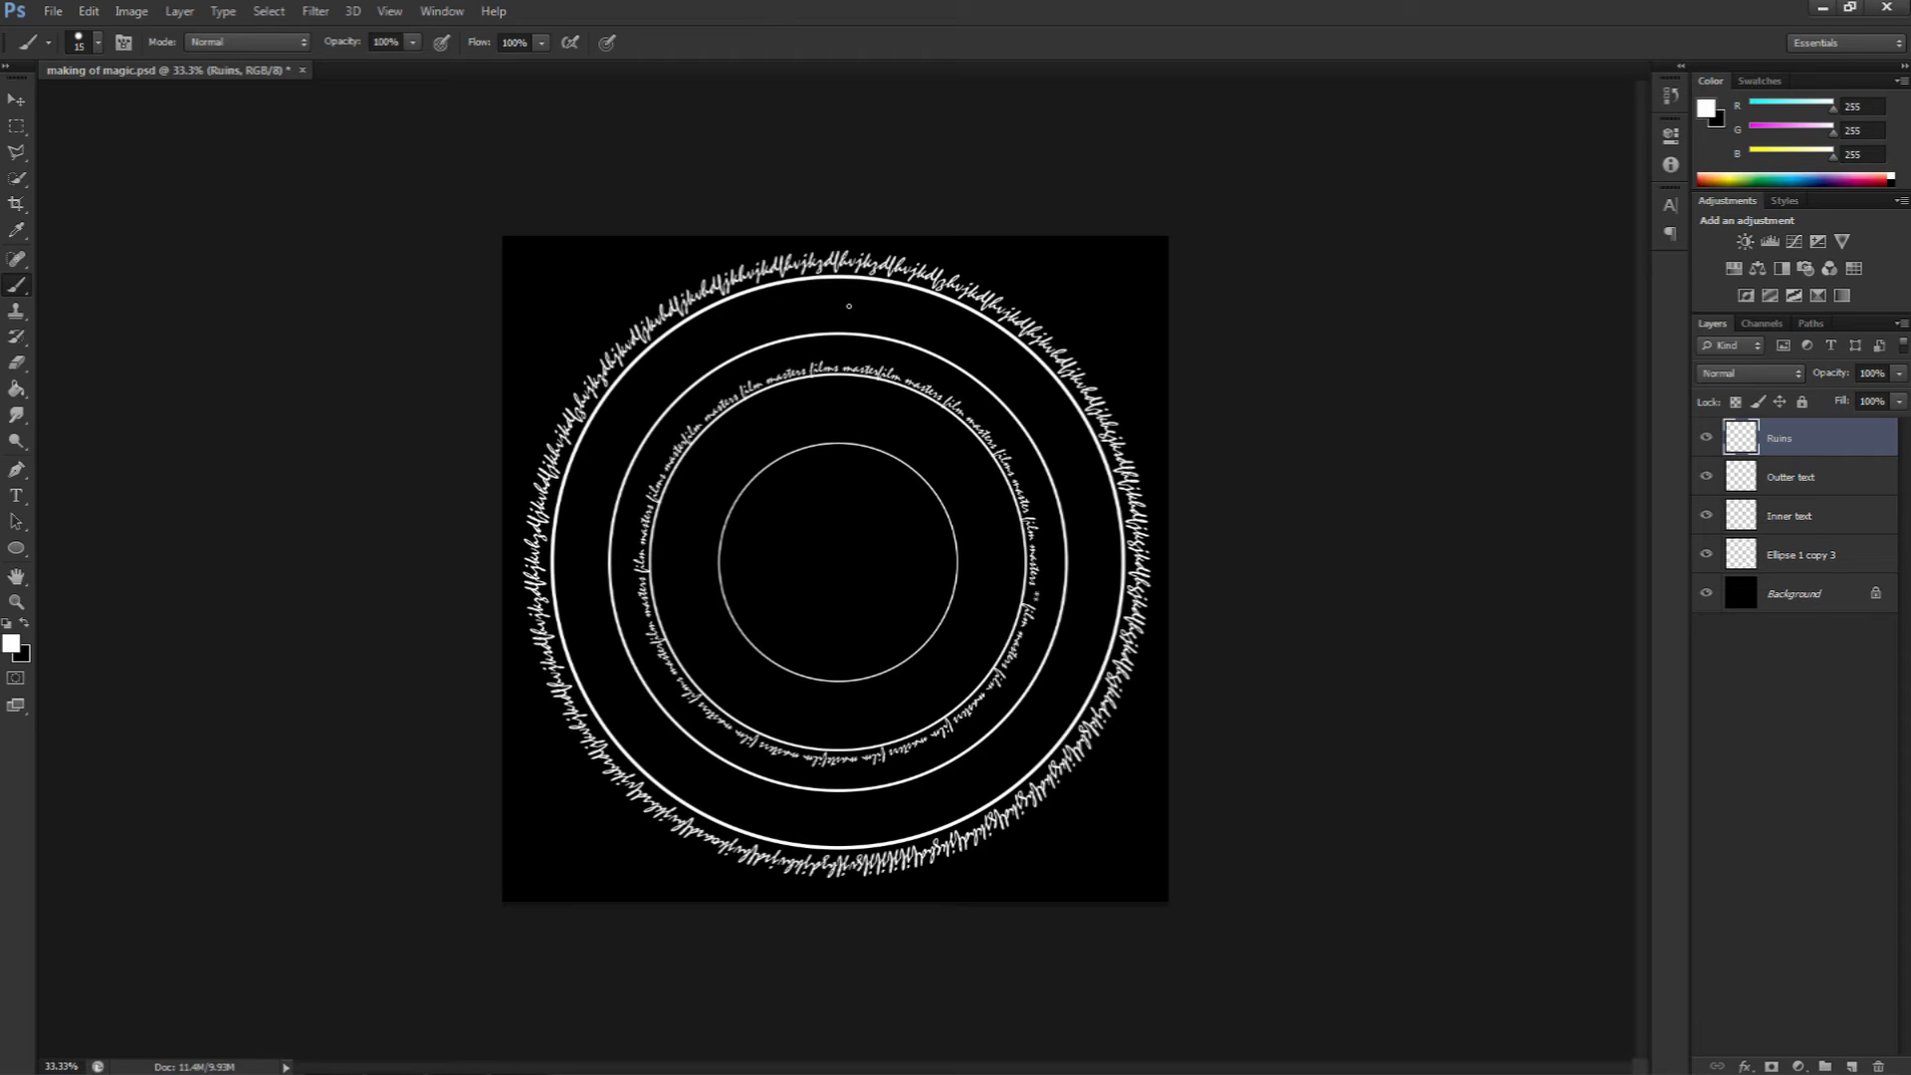
key("bracketright")
key("bracketright")
key("bracketright")
key("bracketright")
key("bracketright")
key("bracketleft")
key("bracketleft")
key("bracketleft")
key("bracketleft")
key("bracketright")
key("bracketright")
key("bracketright")
key("bracketright")
key("bracketright")
key("bracketleft")
key("bracketleft")
key("bracketleft")
key("bracketleft")
key("bracketleft")
key("bracketleft")
left_click(953, 326)
left_click(1053, 454)
left_click(1099, 621)
left_click(918, 796)
left_click(835, 836)
left_click(738, 811)
left_click(667, 741)
left_click(588, 469)
left_click(797, 305)
Step: Join dots at the top of the band with straight brush strokes to form the first rune-like symbols
key("z")
left_click(850, 311)
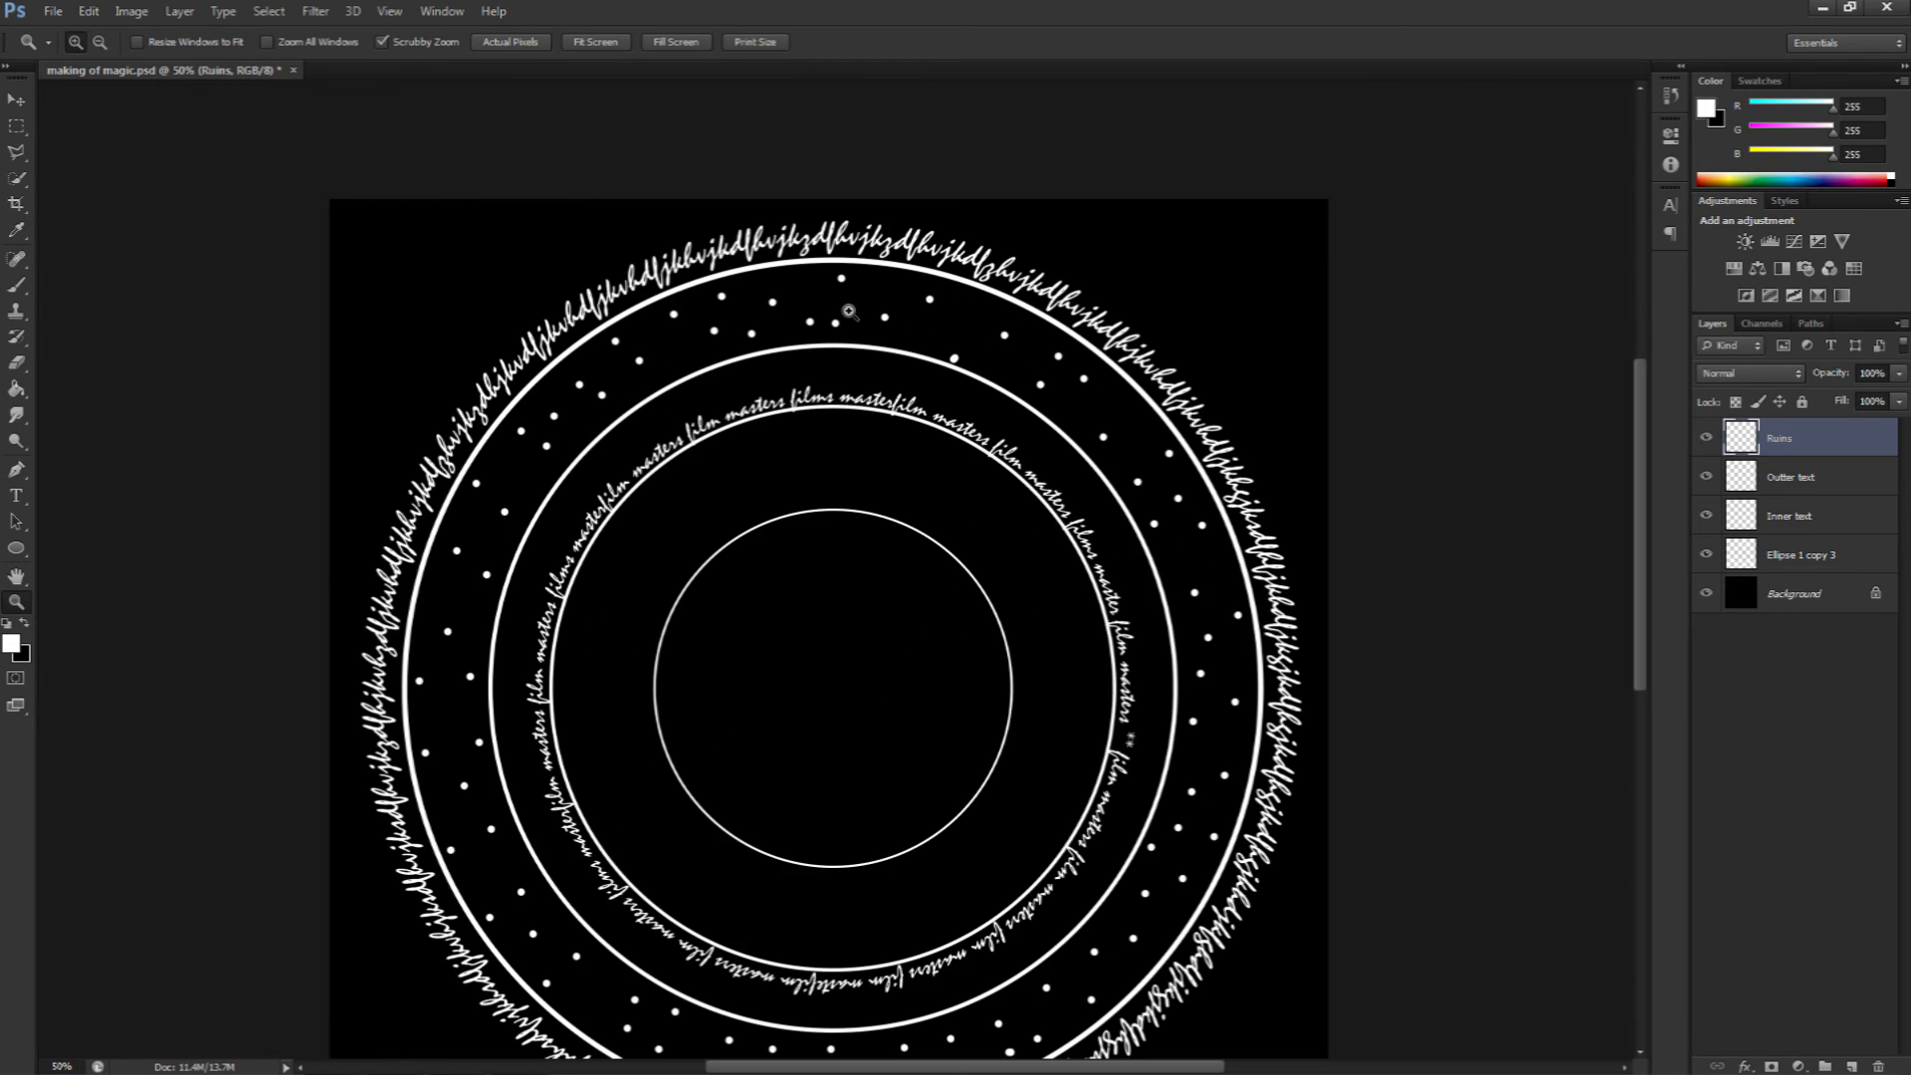
left_click(849, 312)
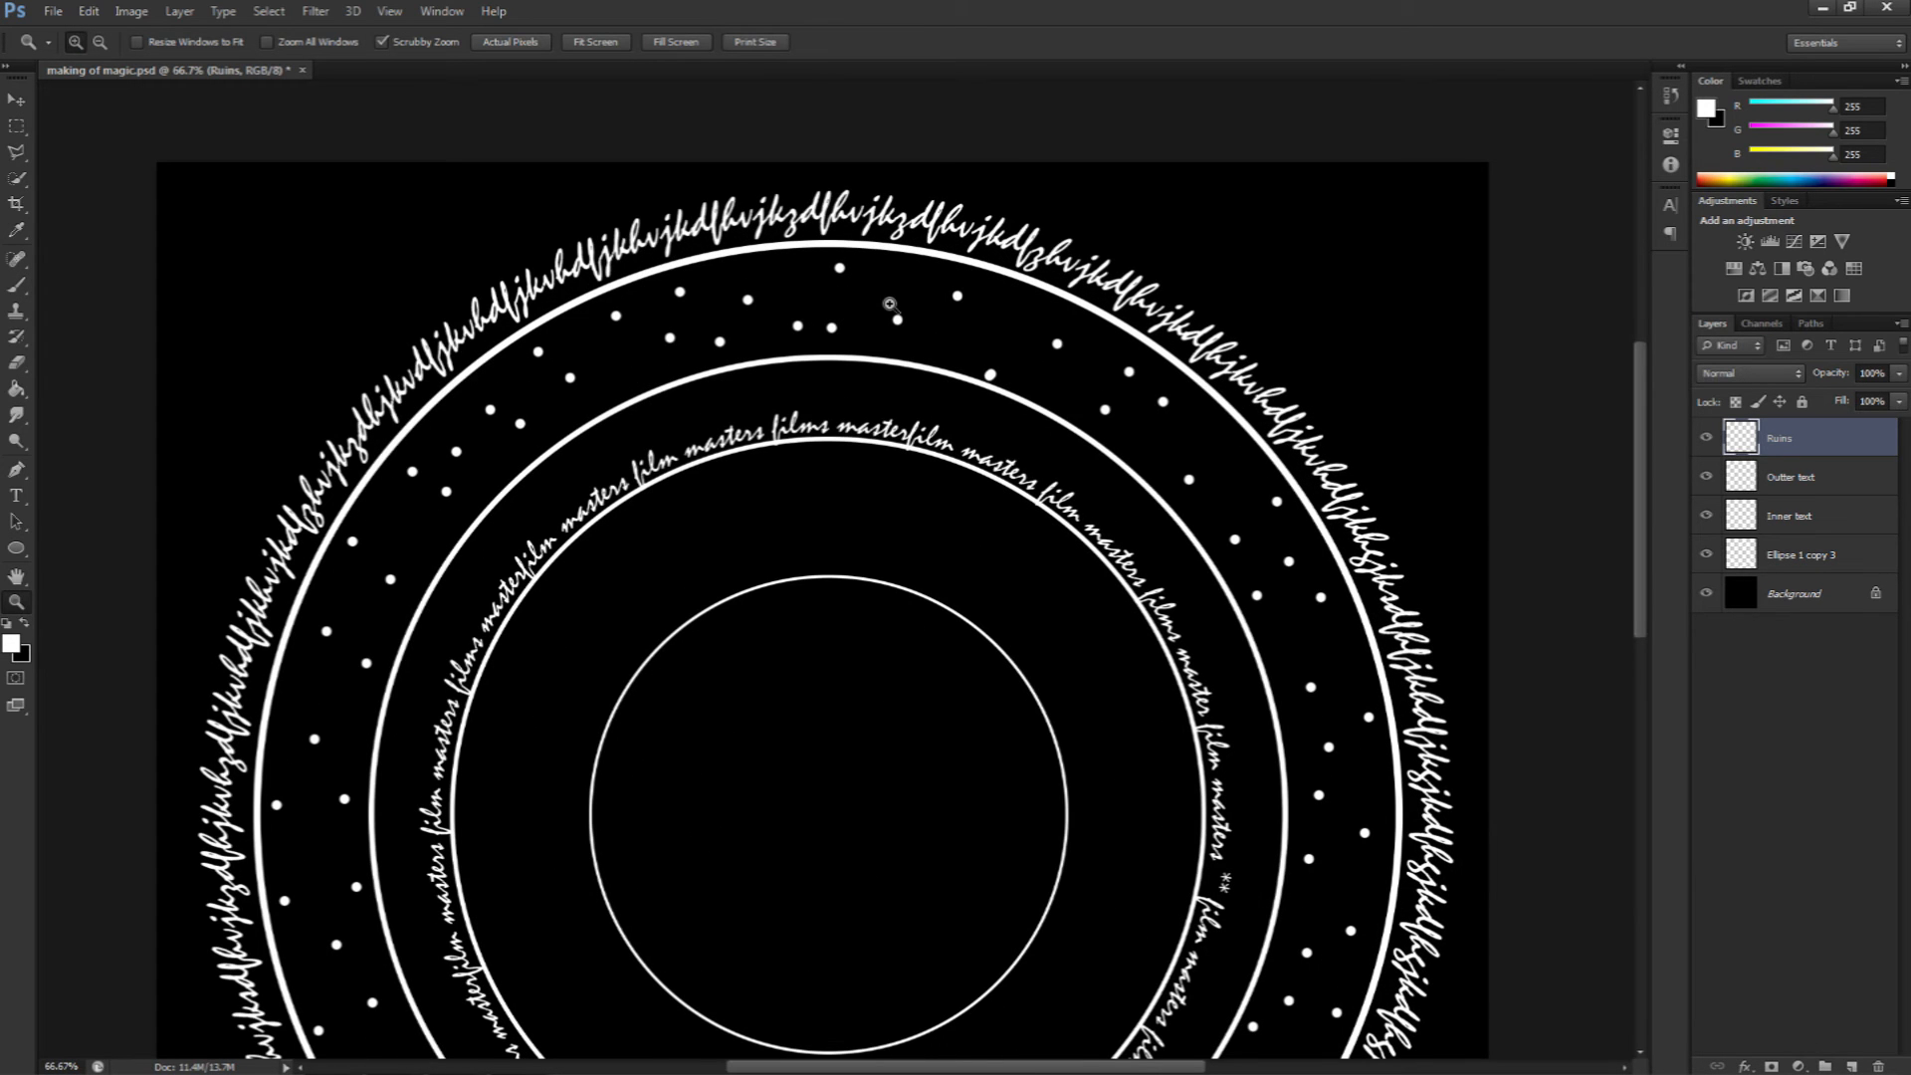
key("b")
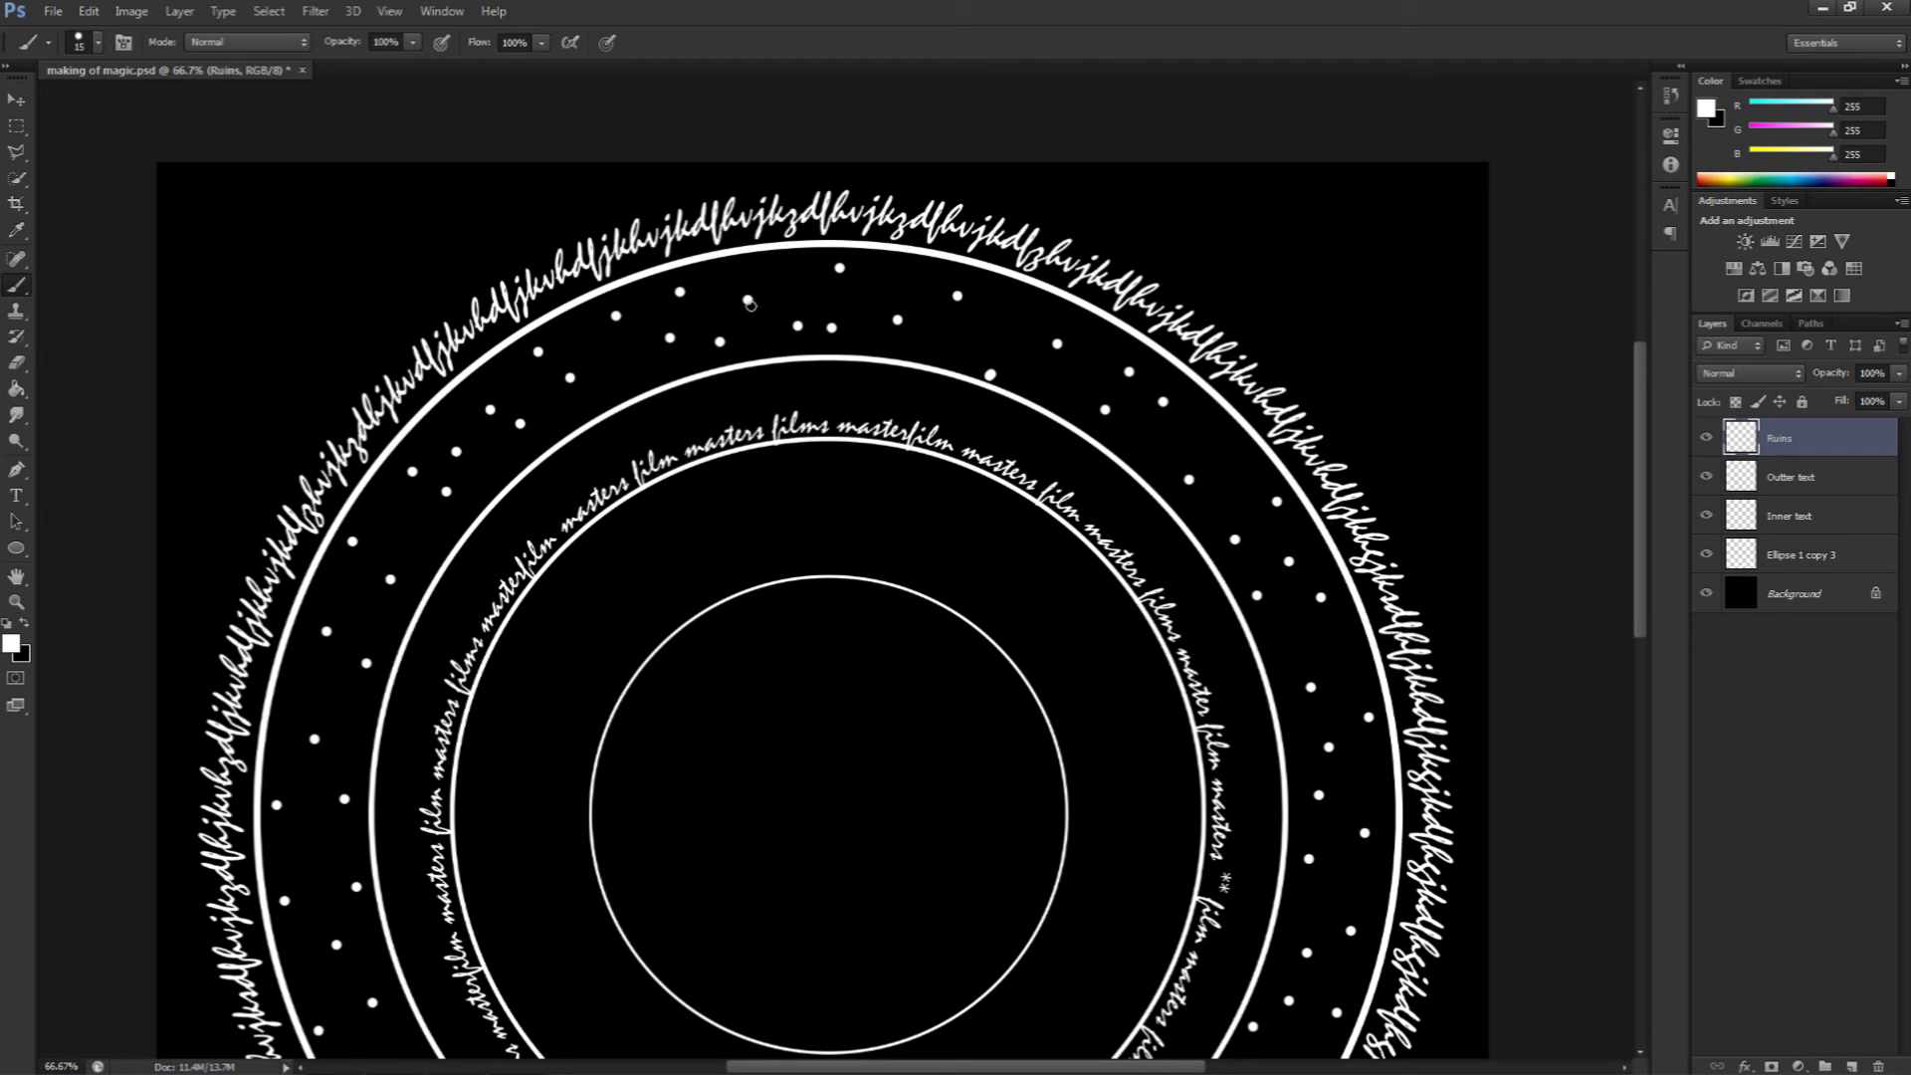
key("bracketleft")
key("bracketright")
key("bracketright")
key("bracketright")
key("bracketleft")
key("bracketleft")
key("bracketleft")
key("bracketleft")
key("bracketleft")
left_click(747, 300)
left_click(720, 342, "shift")
left_click(670, 338, "shift")
left_click(679, 292, "shift")
left_click(832, 326, "shift")
left_click_drag(801, 356, 798, 326)
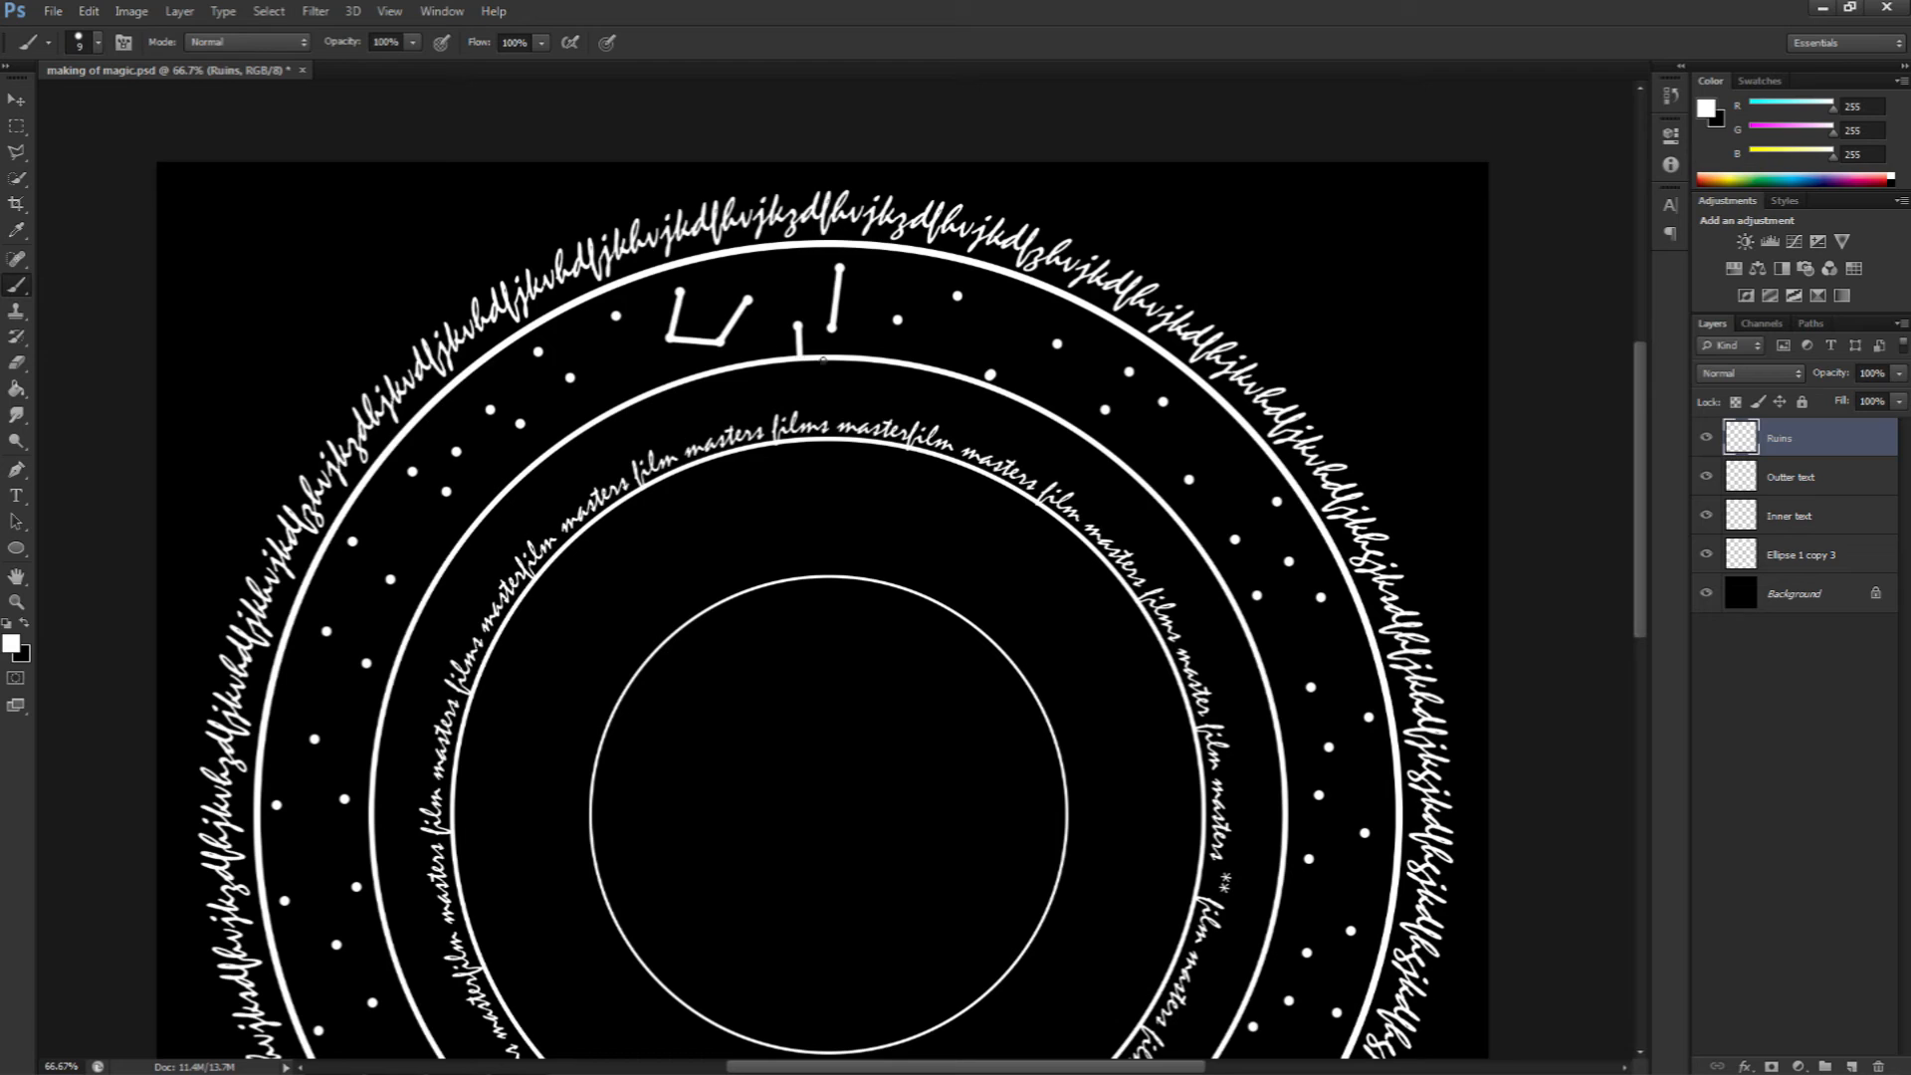
Step: Continue drawing connected-line rune symbols across the upper part of the band
left_click(832, 326, "shift")
left_click(798, 326)
left_click(831, 326, "shift")
left_click(957, 296, "shift")
left_click(1057, 344, "shift")
left_click(1026, 285, "shift")
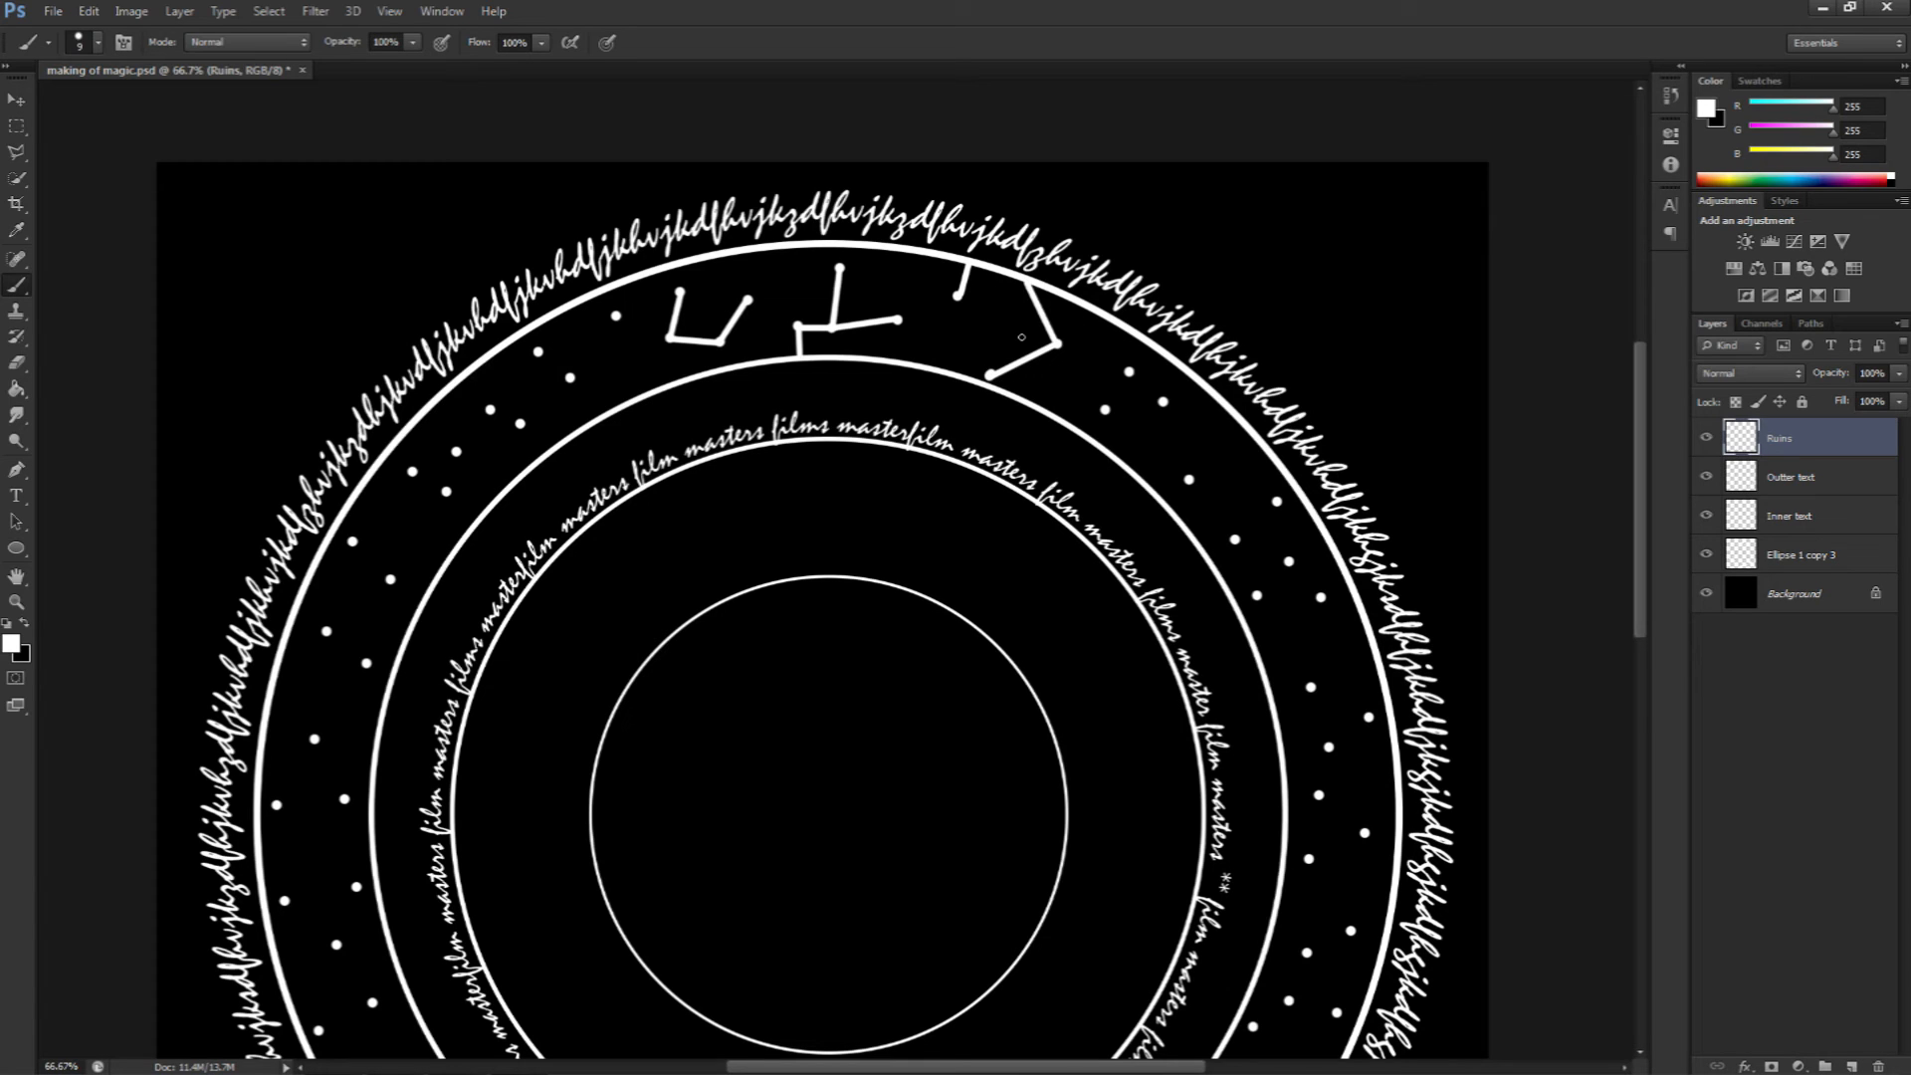
left_click(1025, 356)
left_click(1001, 320, "shift")
left_click(1129, 372, "shift")
left_click(1163, 401, "shift")
left_click(1129, 373)
left_click(1105, 410, "shift")
left_click_drag(1155, 514, 963, 379)
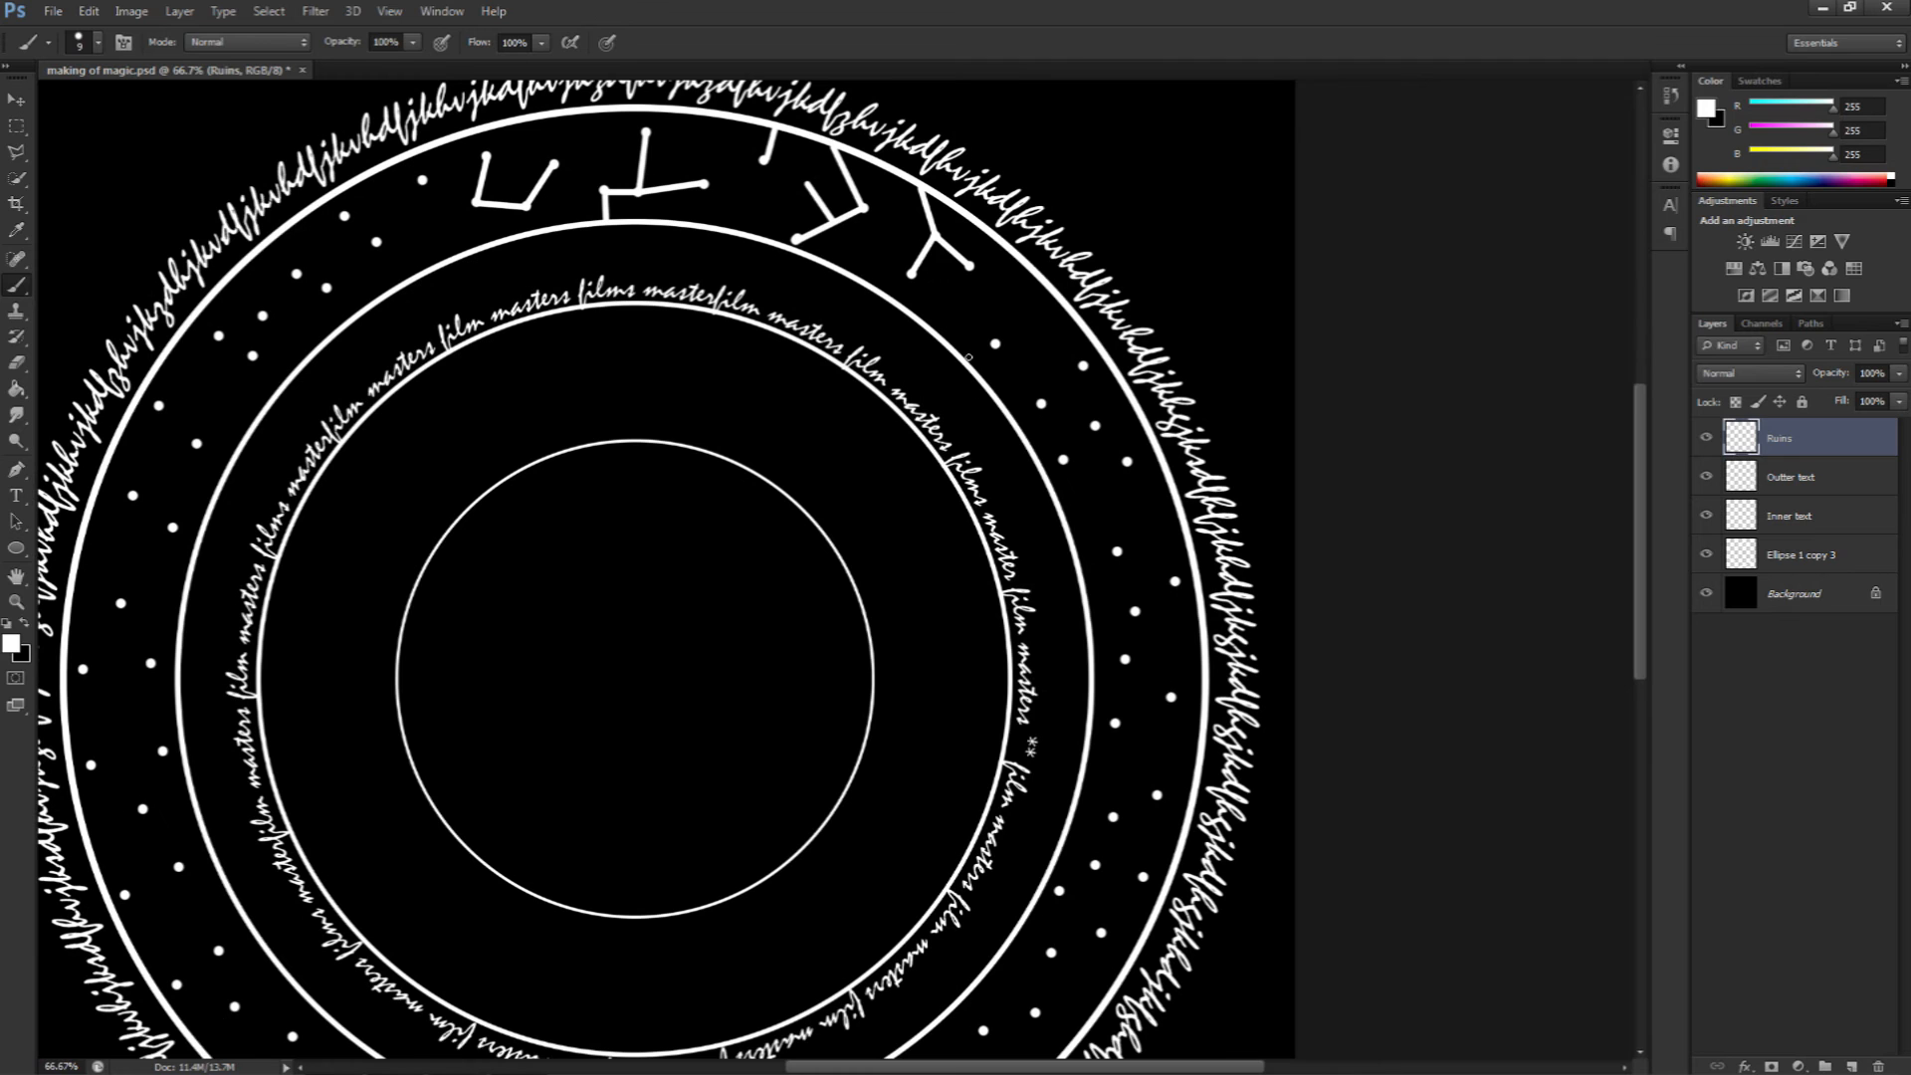
Step: Draw more rune symbols from the dots with straight brush lines along the upper right of the band
left_click(966, 361)
left_click(995, 343, "shift")
left_click(1044, 406, "shift")
left_click(1083, 367, "shift")
left_click(1095, 426)
left_click(1063, 460, "shift")
left_click(1127, 461)
left_click(1155, 449, "shift")
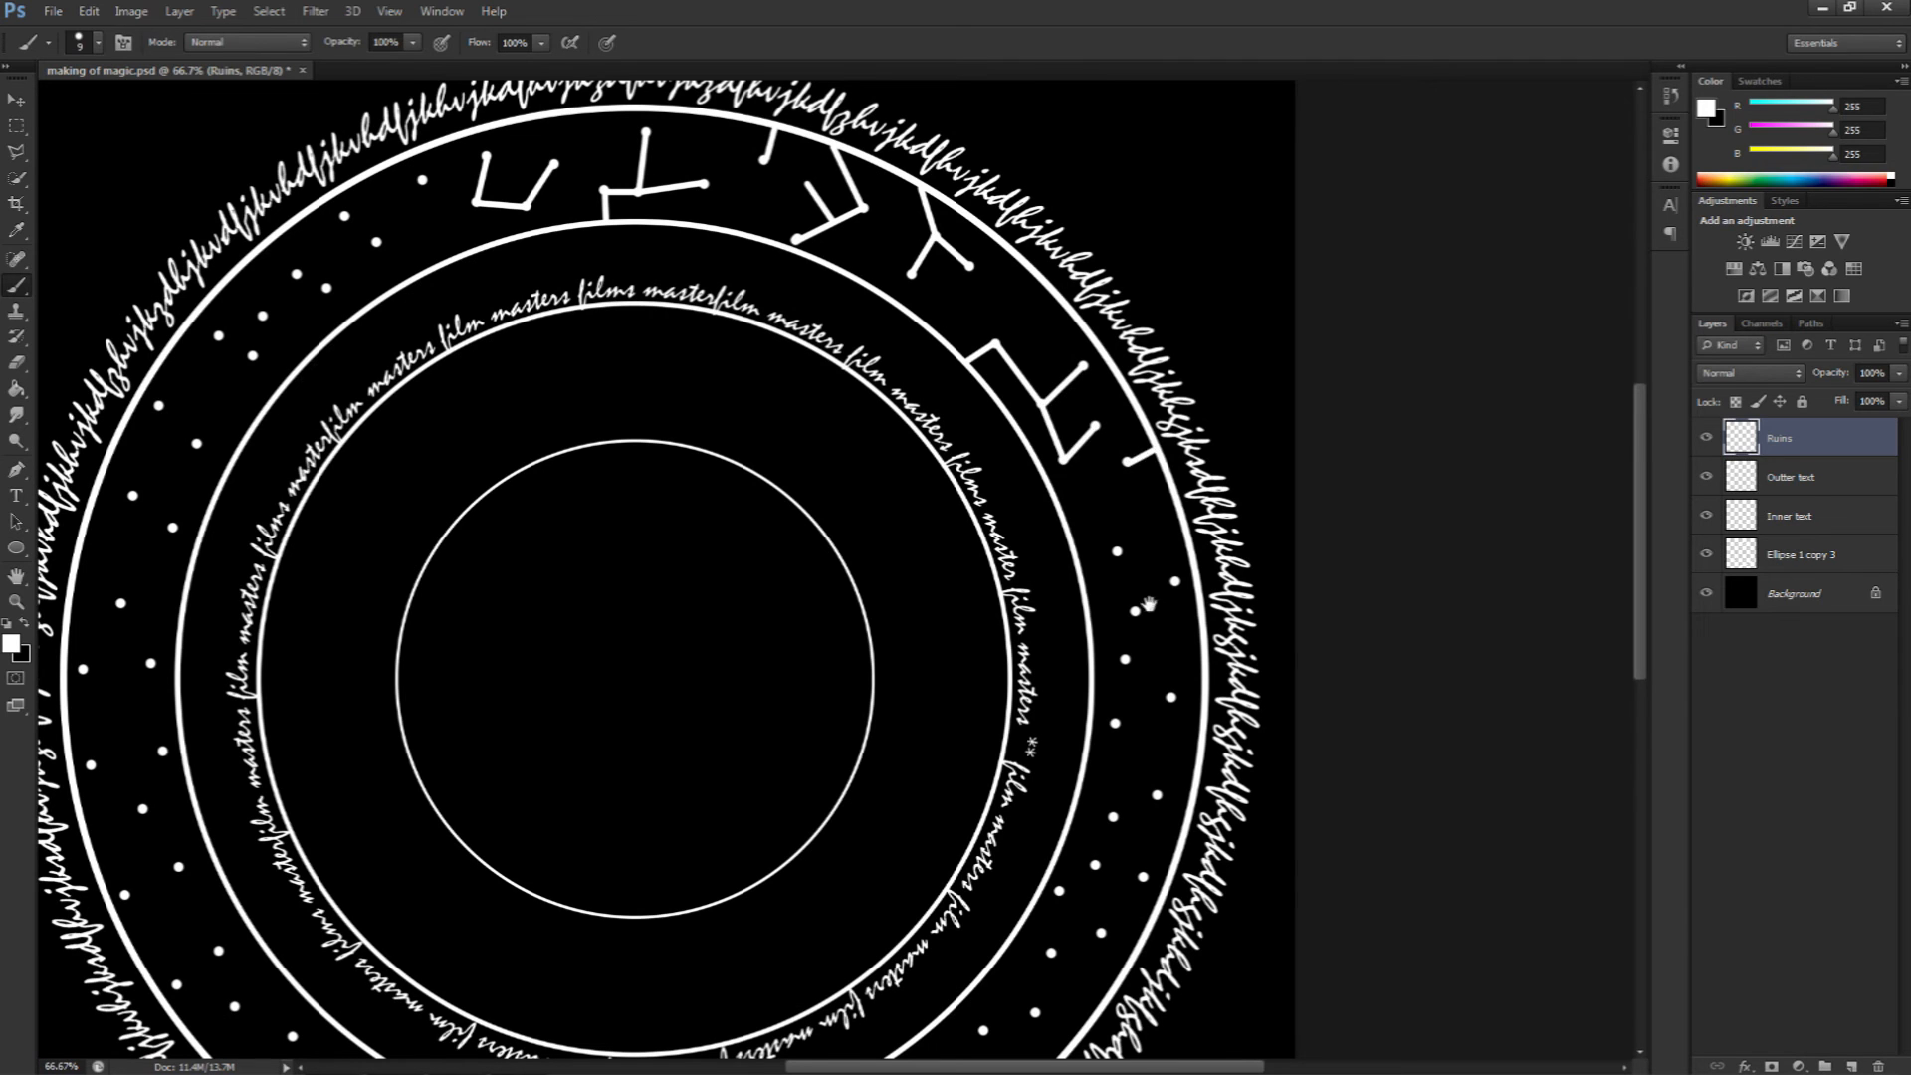
left_click_drag(1154, 449, 1135, 236)
left_click(1064, 346)
left_click(1096, 338, "shift")
left_click(1063, 346)
left_click(1116, 397, "shift")
left_click_drag(1132, 484, 1117, 397)
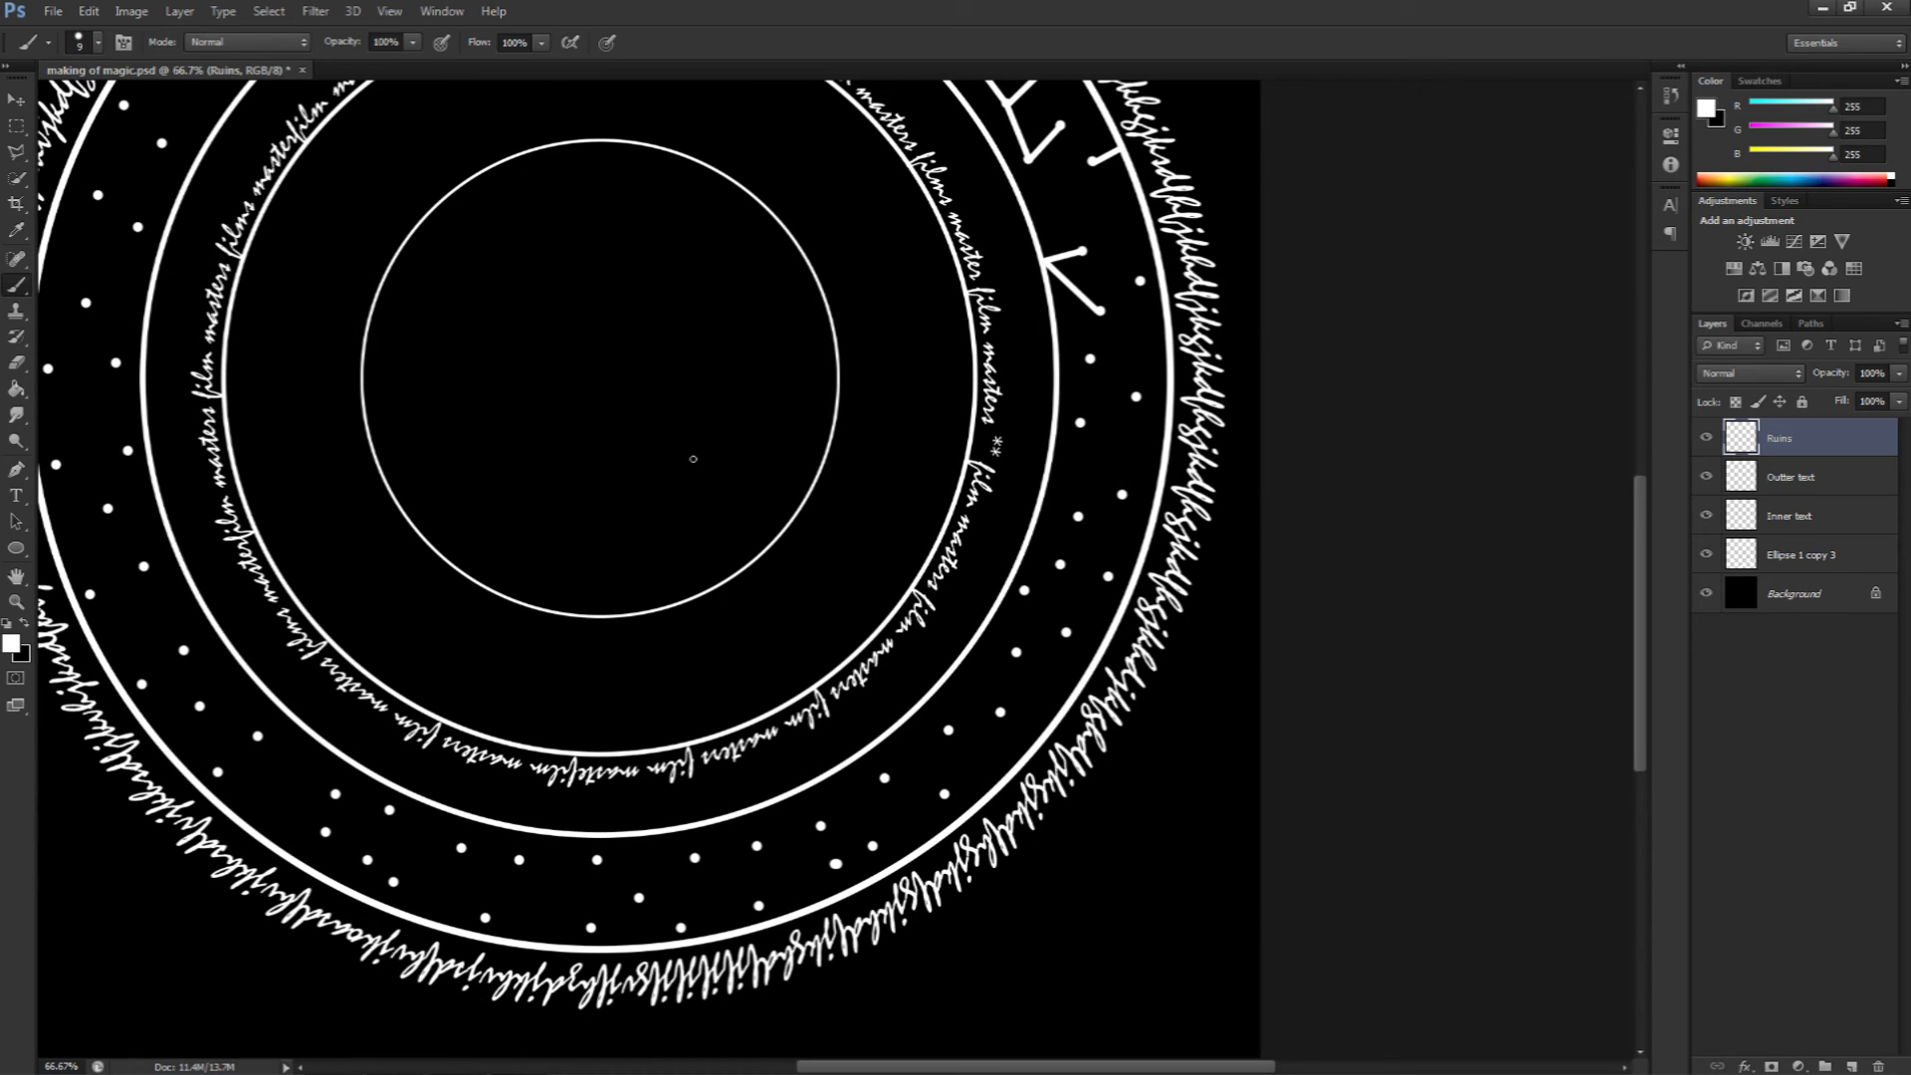
Step: Draw another rune symbol by joining dots with straight lines on the right side of the band
left_click_drag(691, 452, 760, 469)
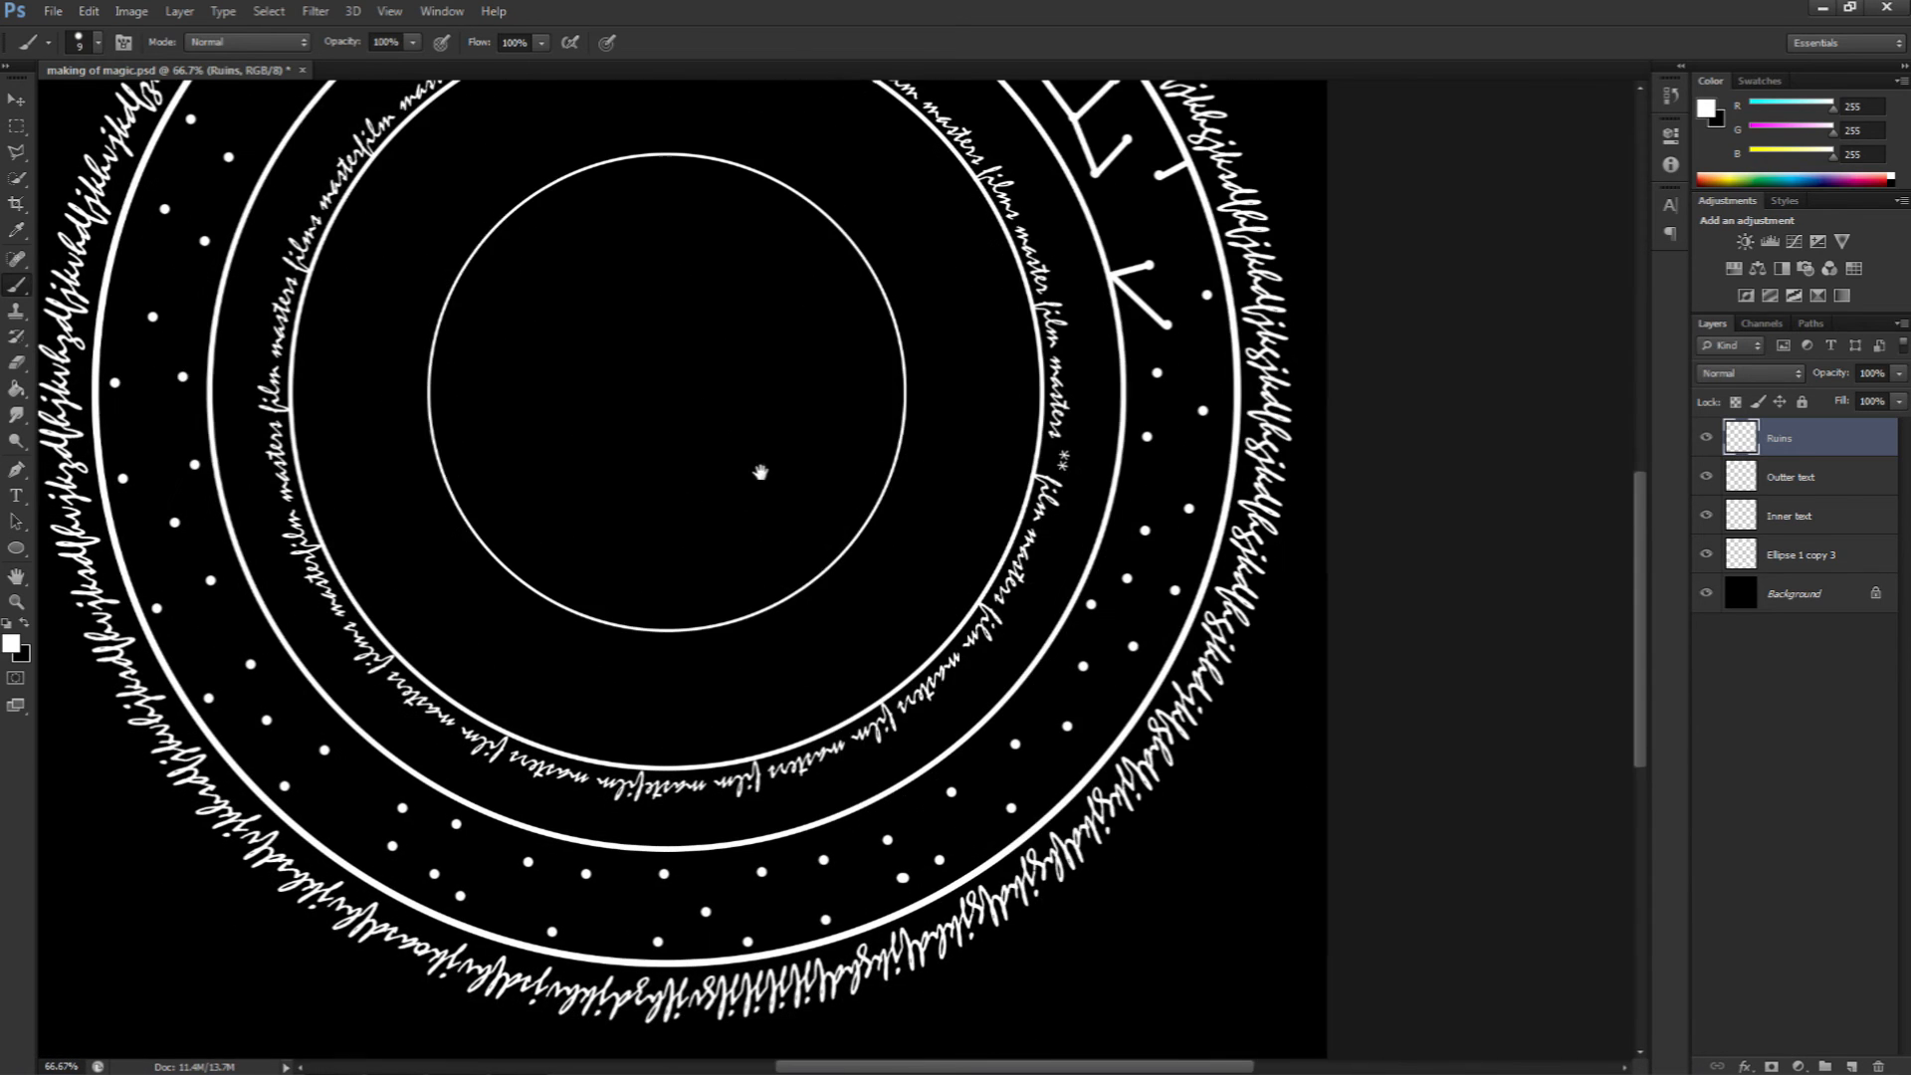
key("z")
left_click(1044, 502)
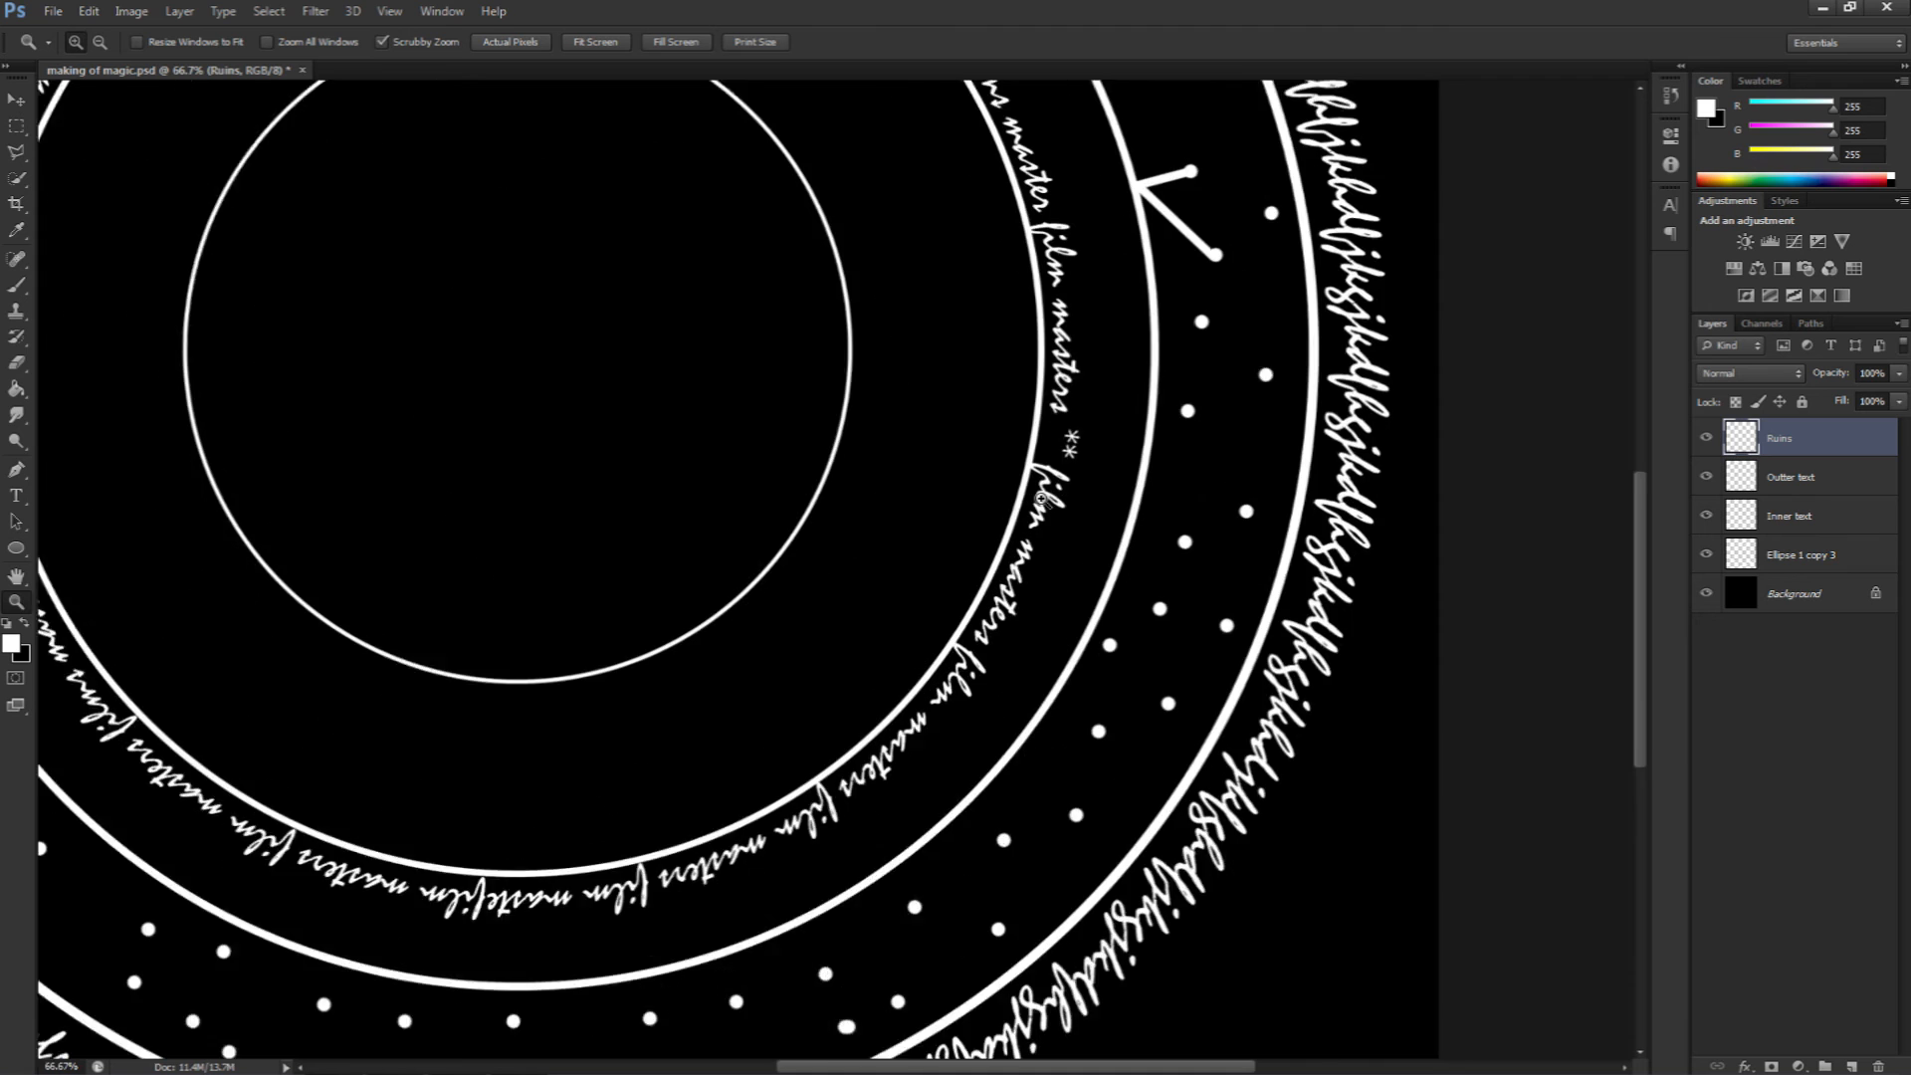
left_click(1097, 549)
left_click_drag(1245, 612, 961, 447)
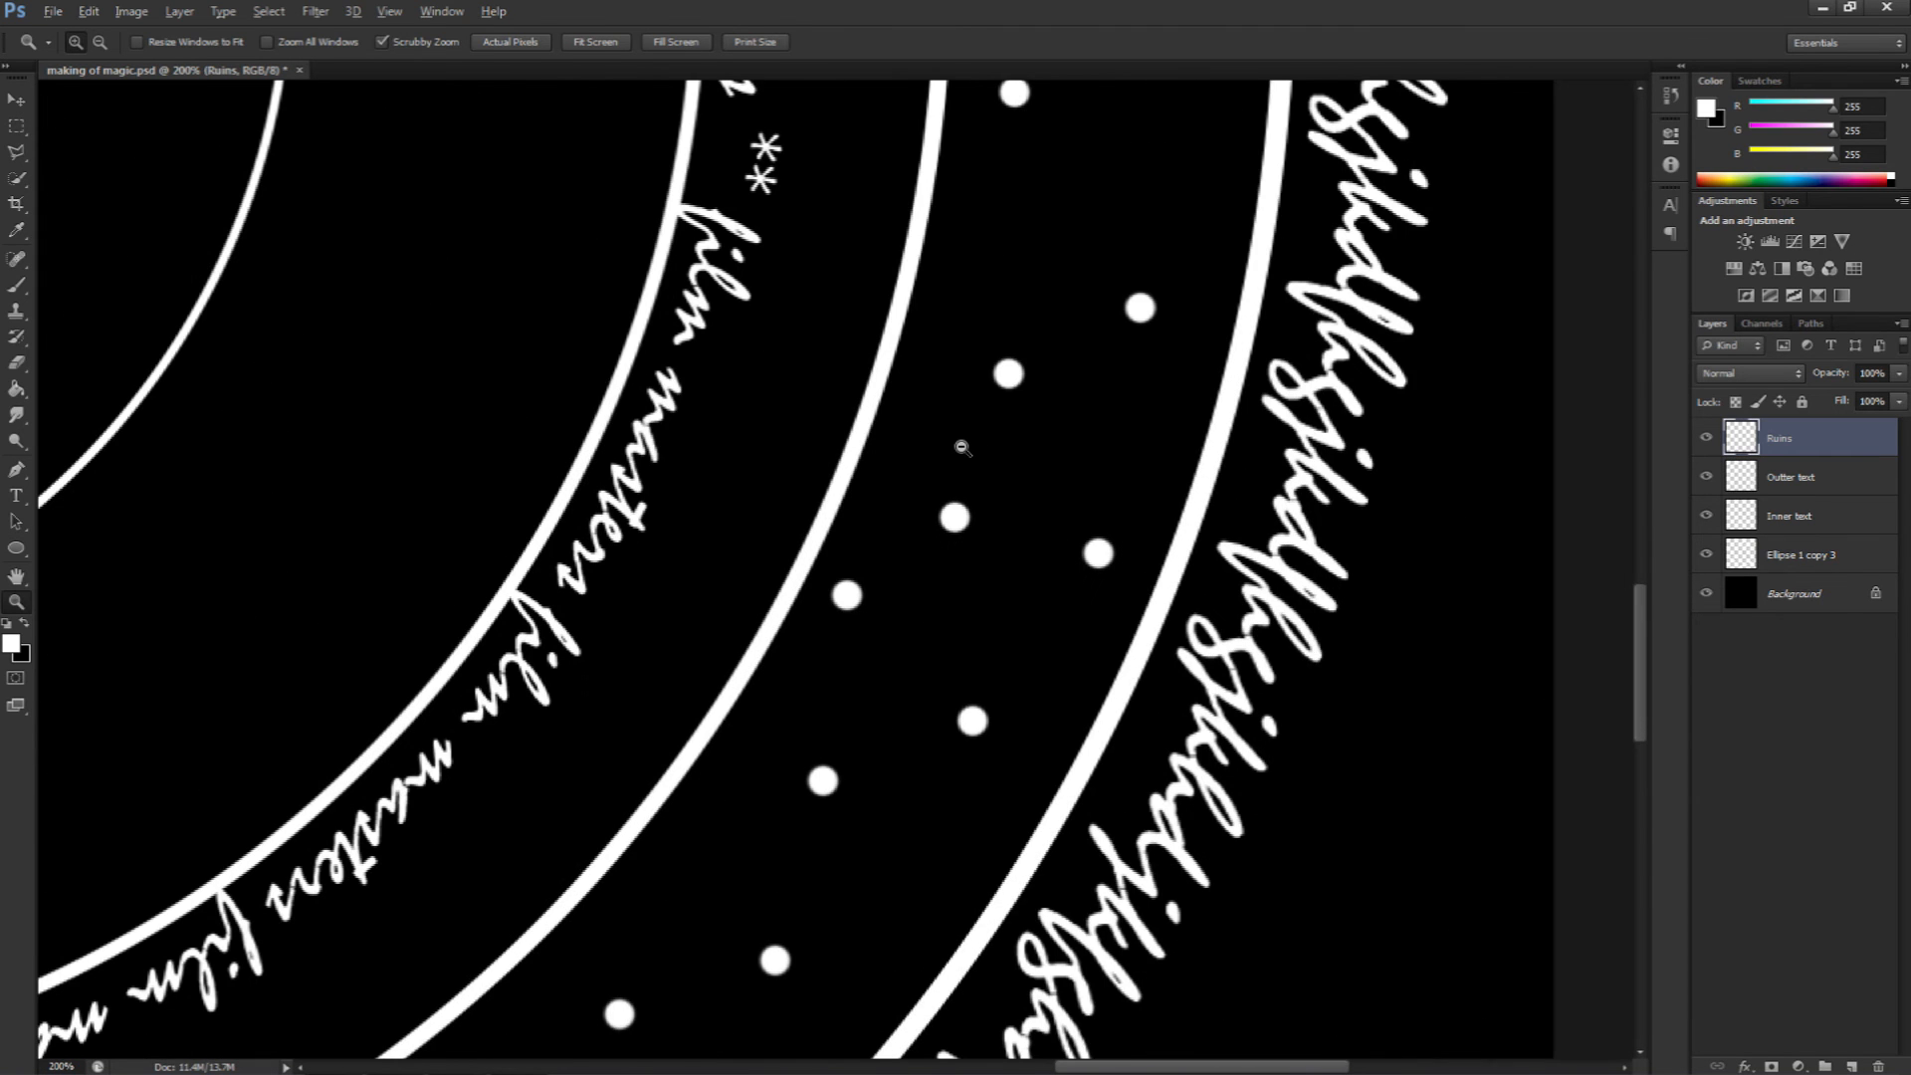
left_click(962, 448, "alt")
left_click(962, 448, "alt")
left_click(961, 448)
key("b")
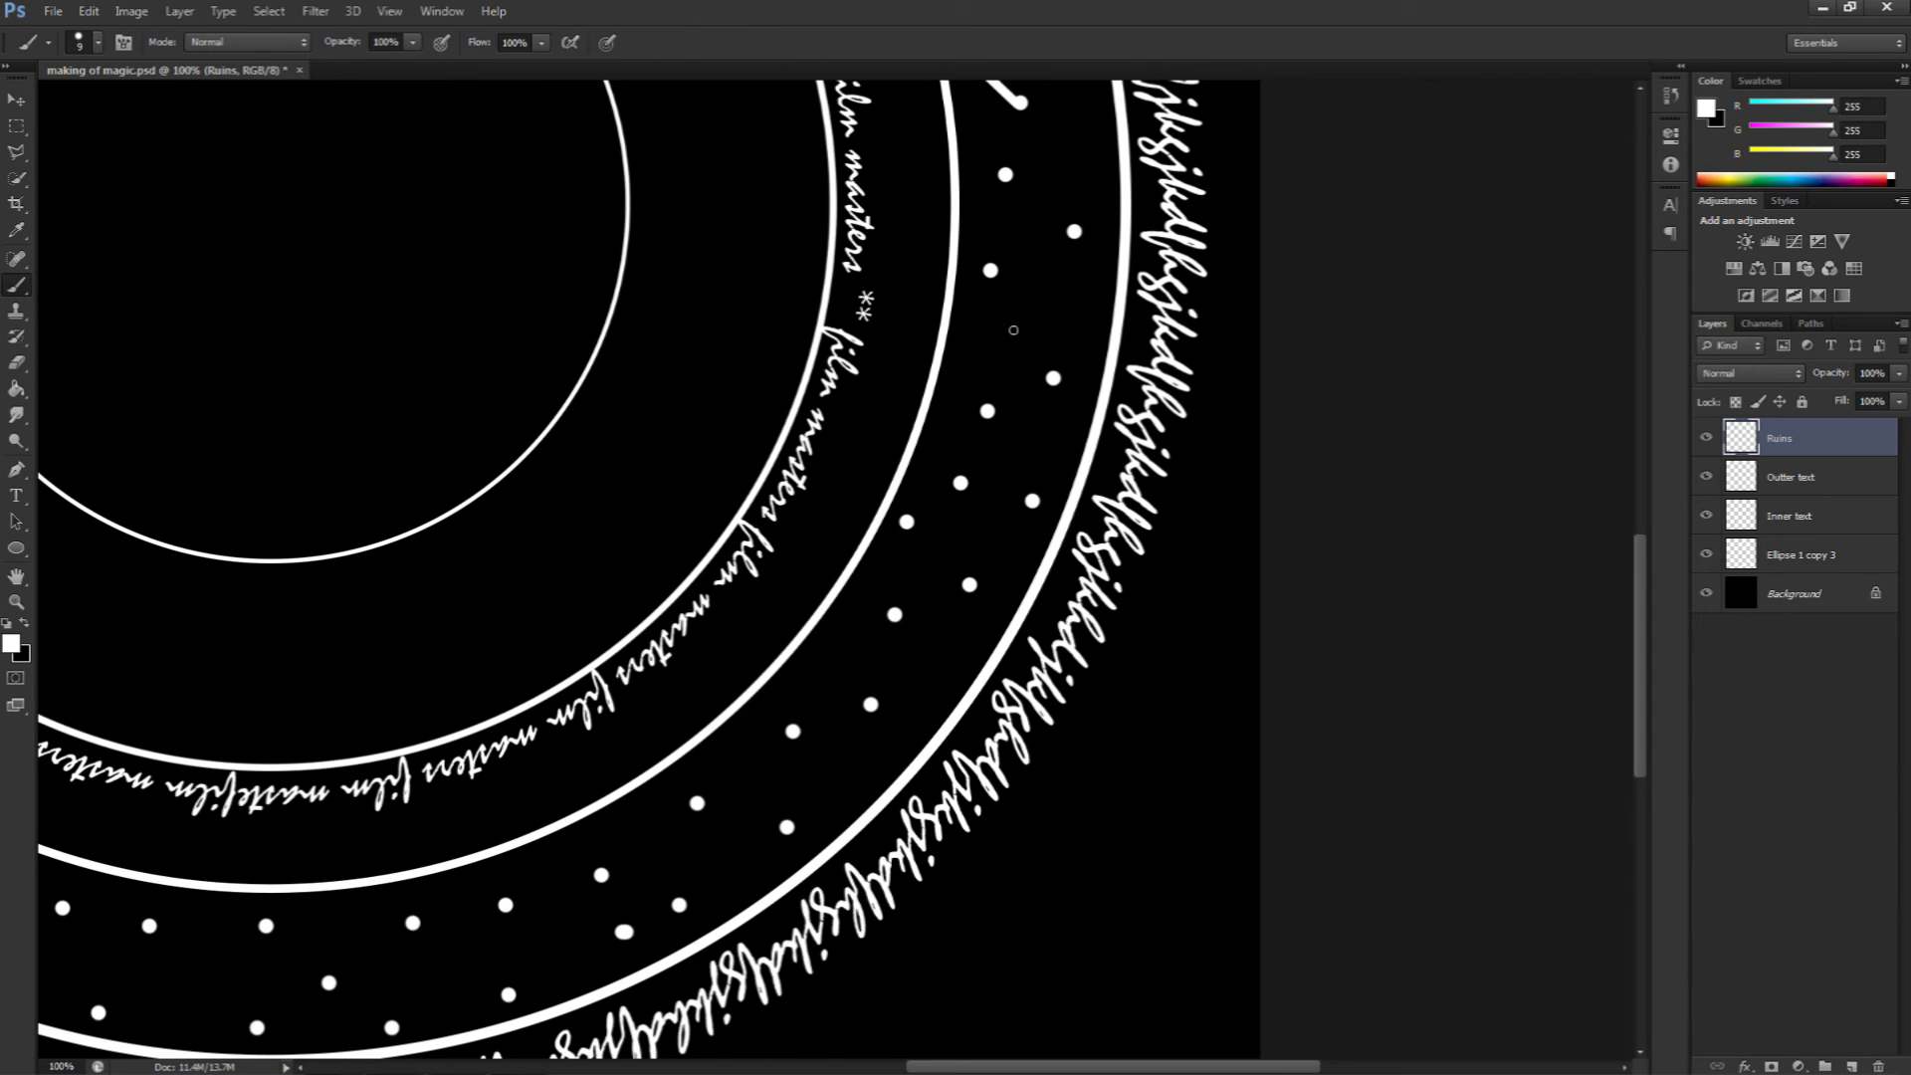
left_click_drag(1017, 239, 910, 533)
mouse_move(901, 263)
left_mouse_down()
mouse_move(947, 438)
mouse_move(914, 278)
left_mouse_up()
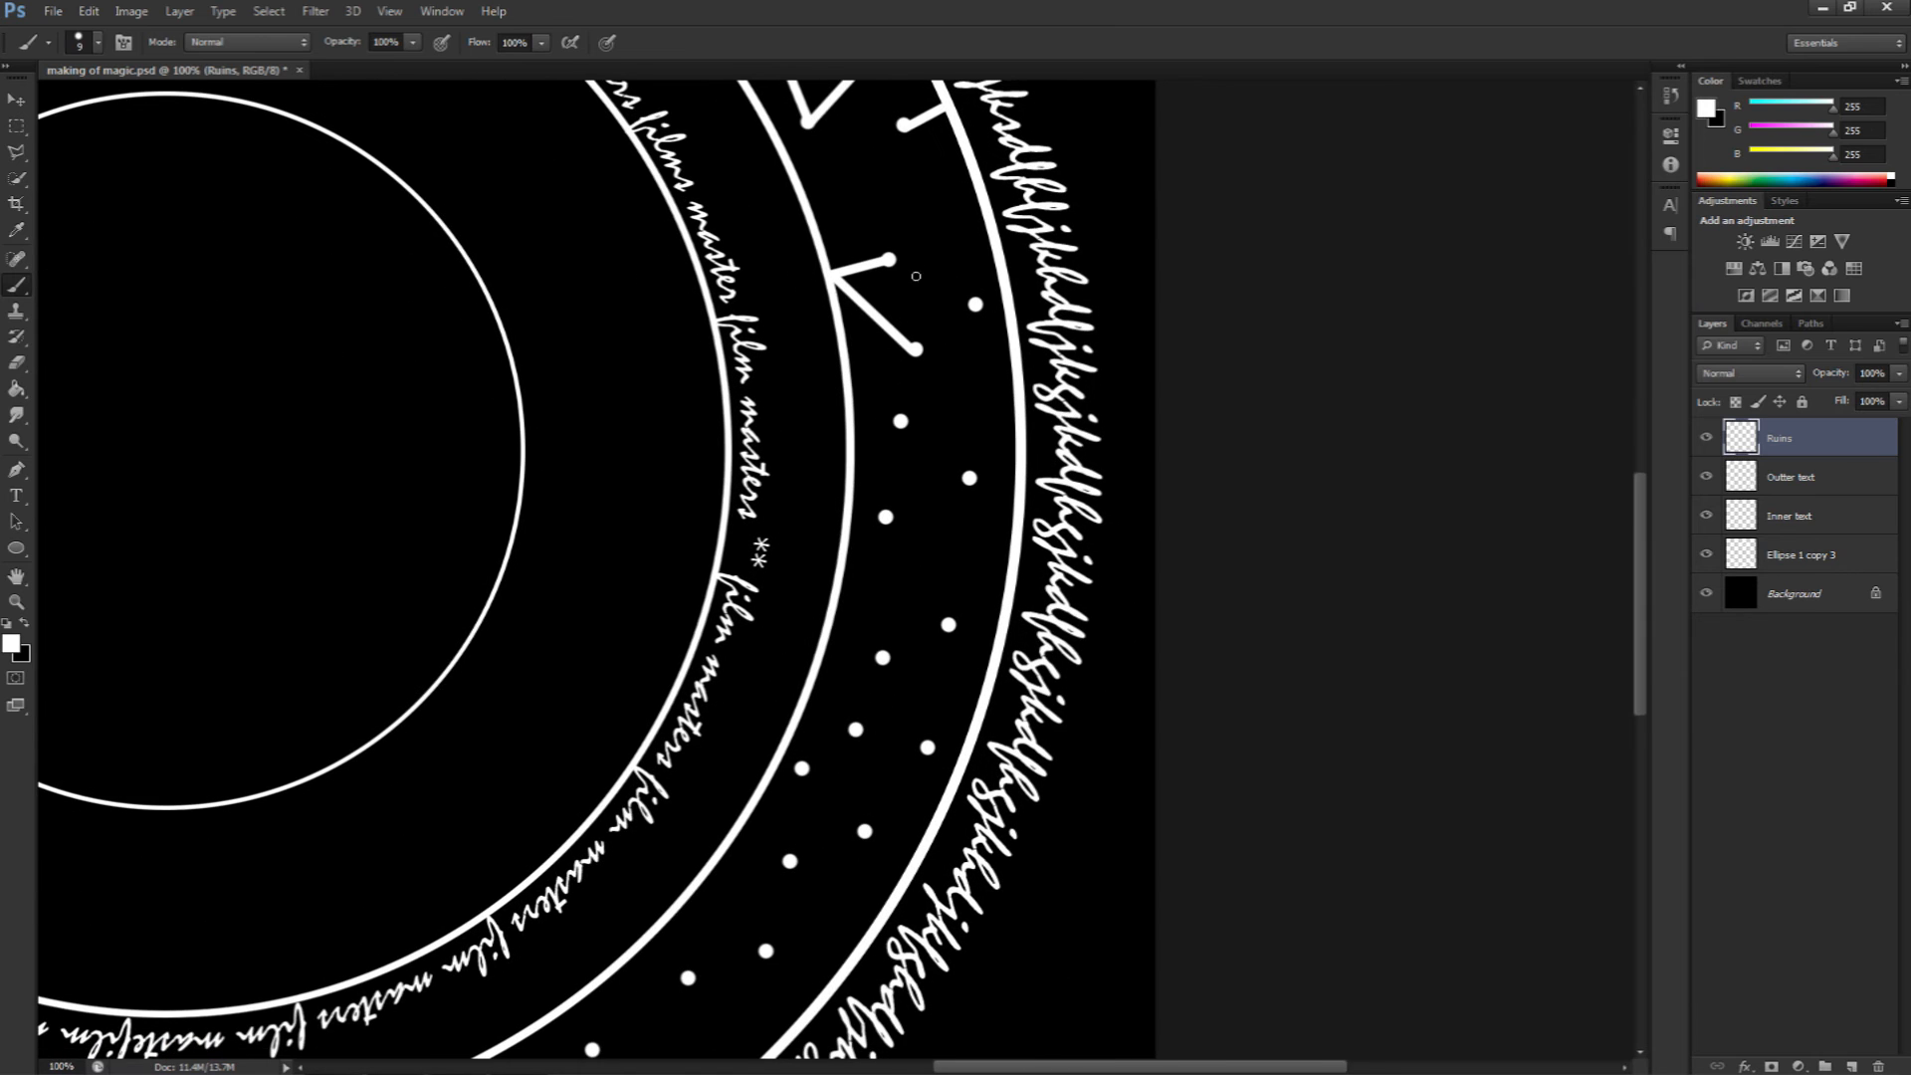
left_click(886, 516, "shift")
left_click(969, 479, "shift")
left_click(1025, 482, "shift")
left_click_drag(966, 461, 968, 462)
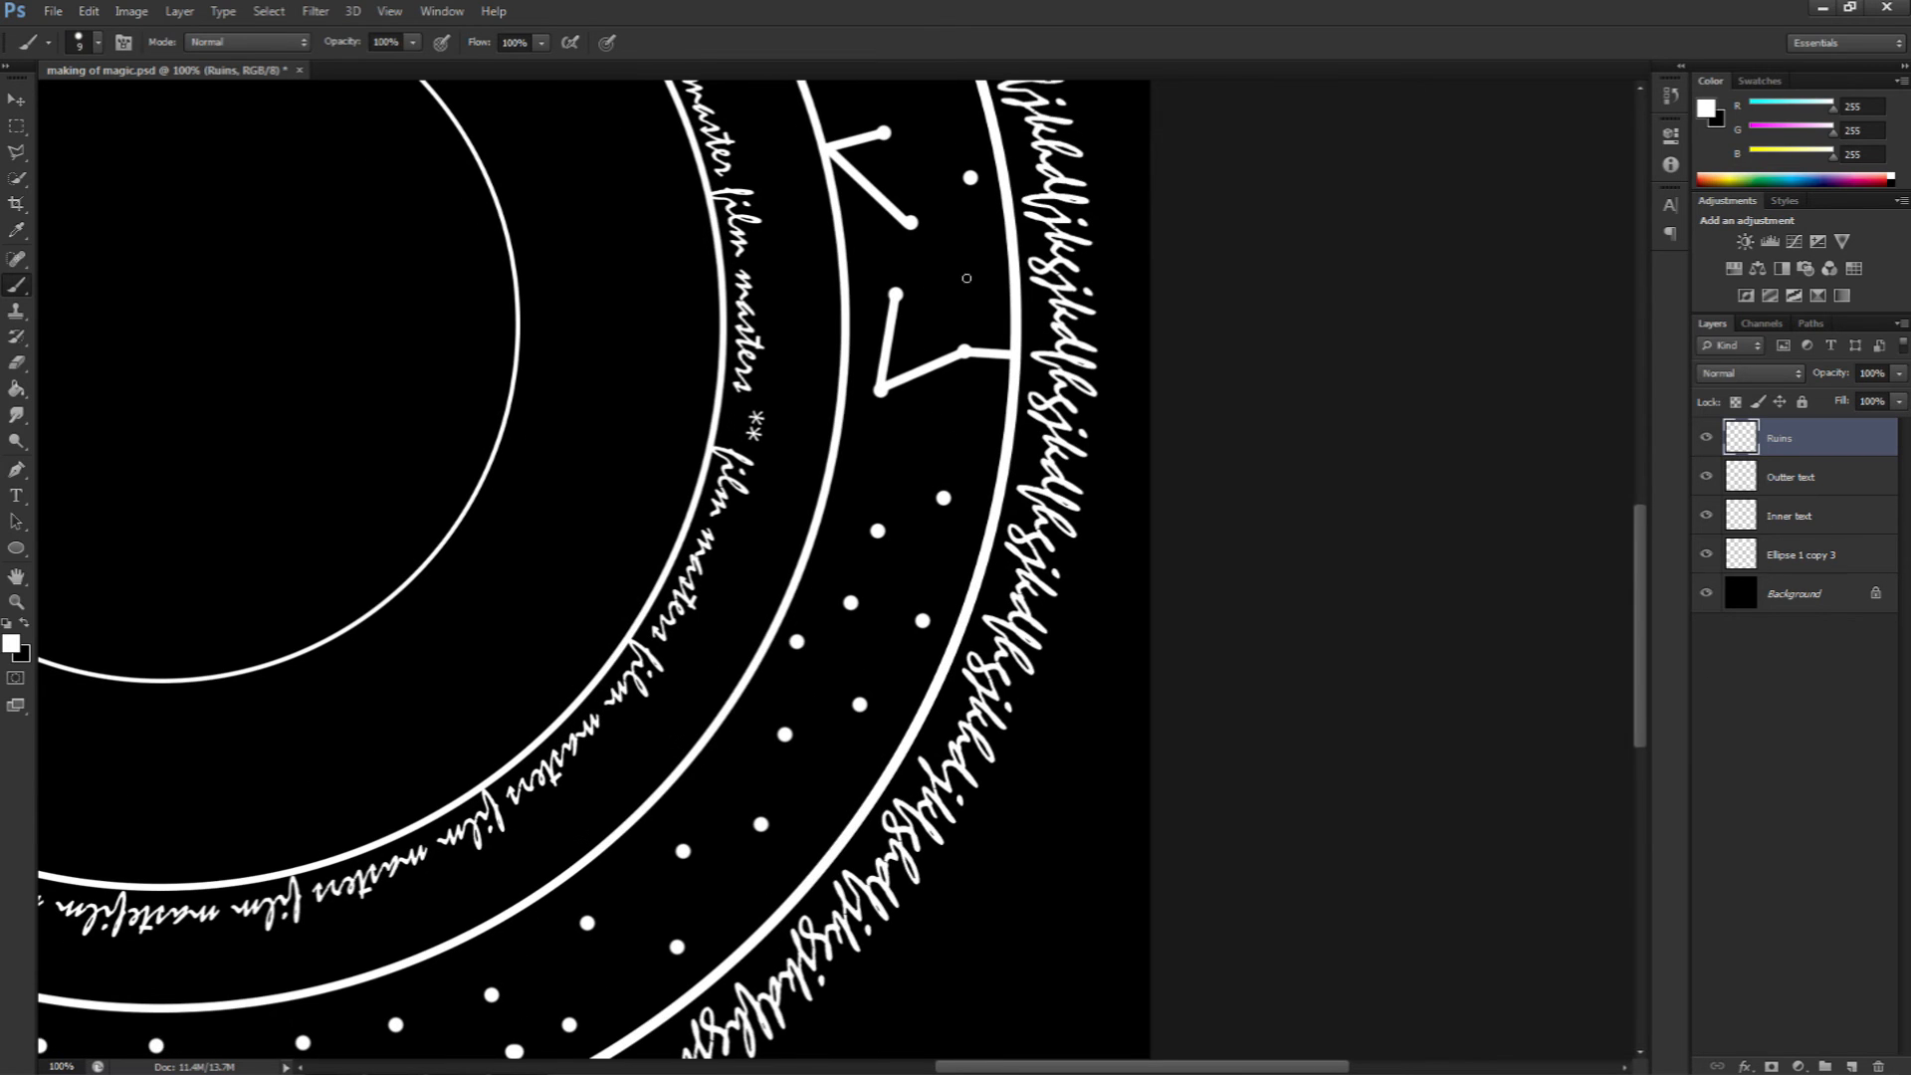
Step: Draw more rune symbols by joining dots with straight brush lines along the right side of the band
left_click(968, 180)
left_click(911, 221, "shift")
left_click_drag(914, 484, 907, 376)
left_click(831, 367)
left_click(940, 388, "shift")
left_click(874, 421, "shift")
left_click(919, 511, "shift")
left_click(847, 493, "shift")
left_click_drag(872, 569, 871, 441)
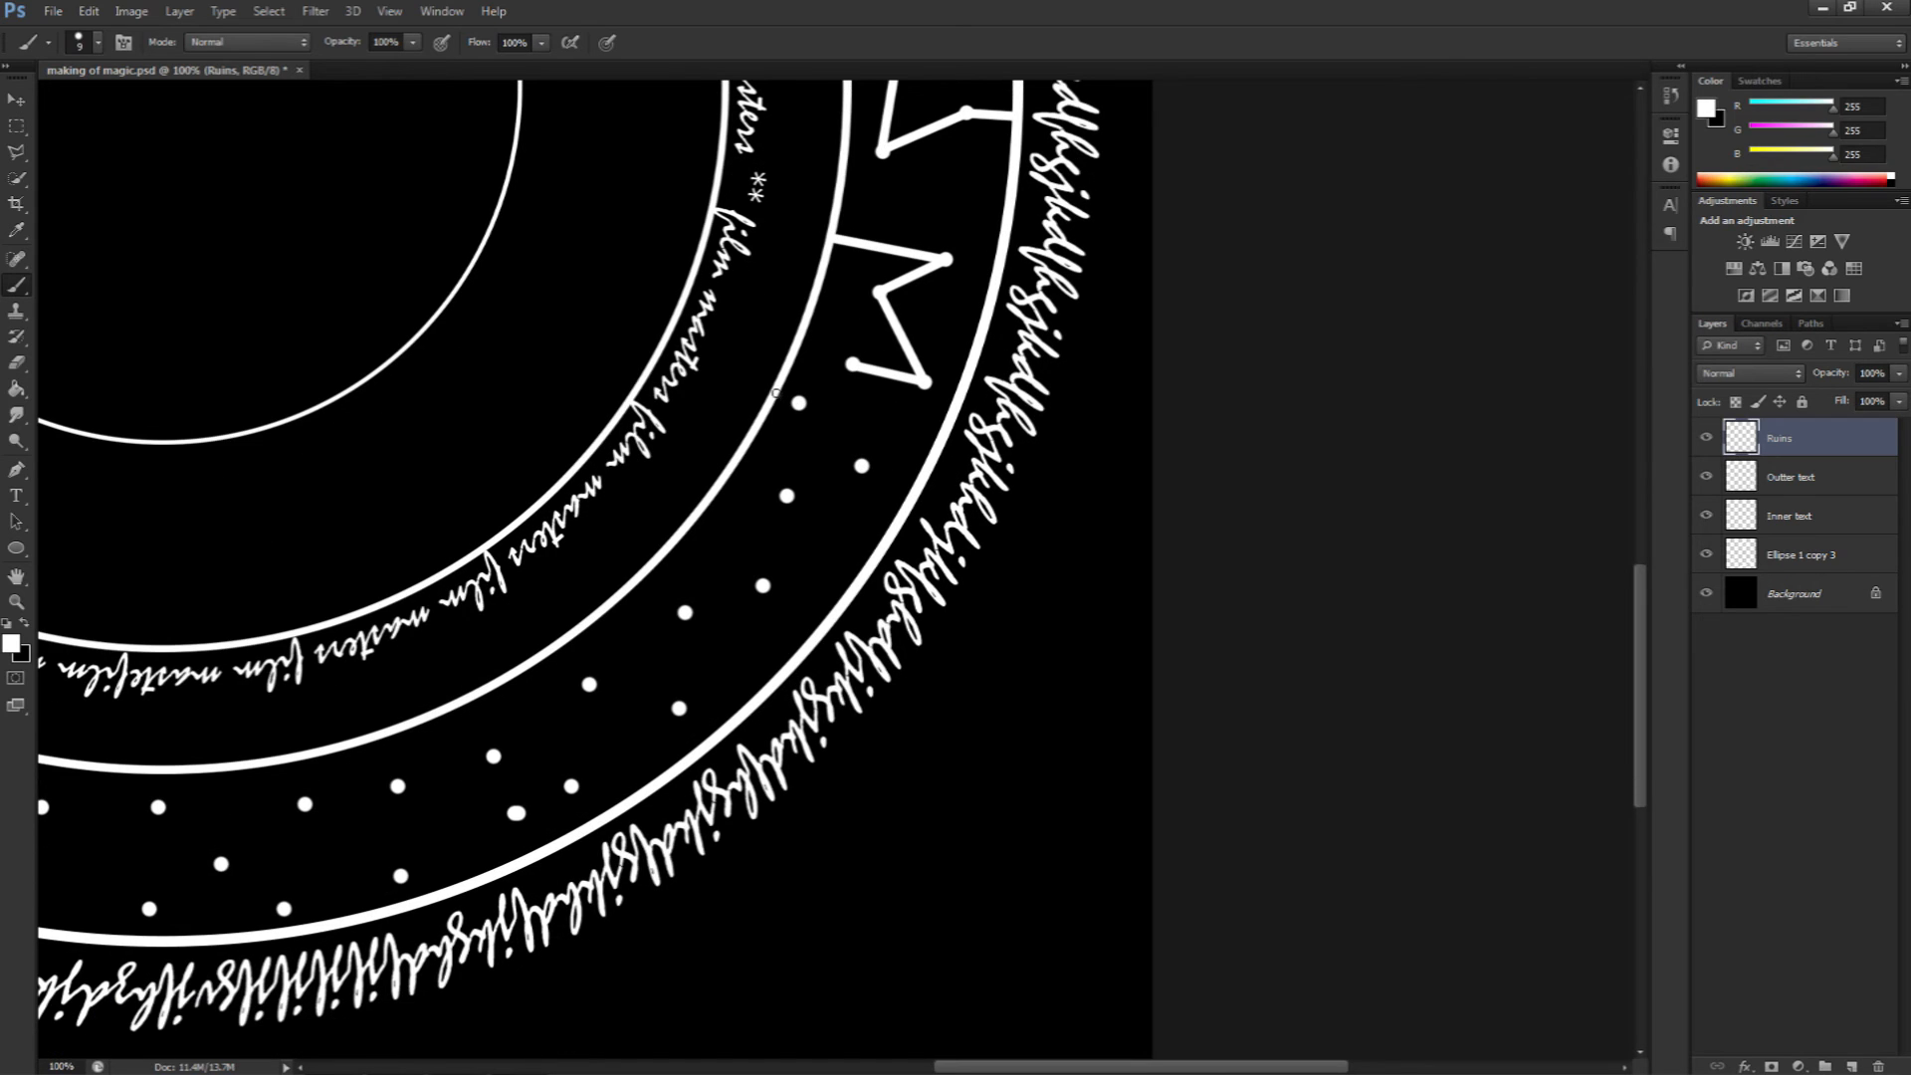
Step: Continue drawing connected-line runes from the dots on the lower right of the band
left_click(798, 402)
left_click(862, 466, "shift")
left_click(787, 496, "shift")
left_click_drag(819, 570, 824, 424)
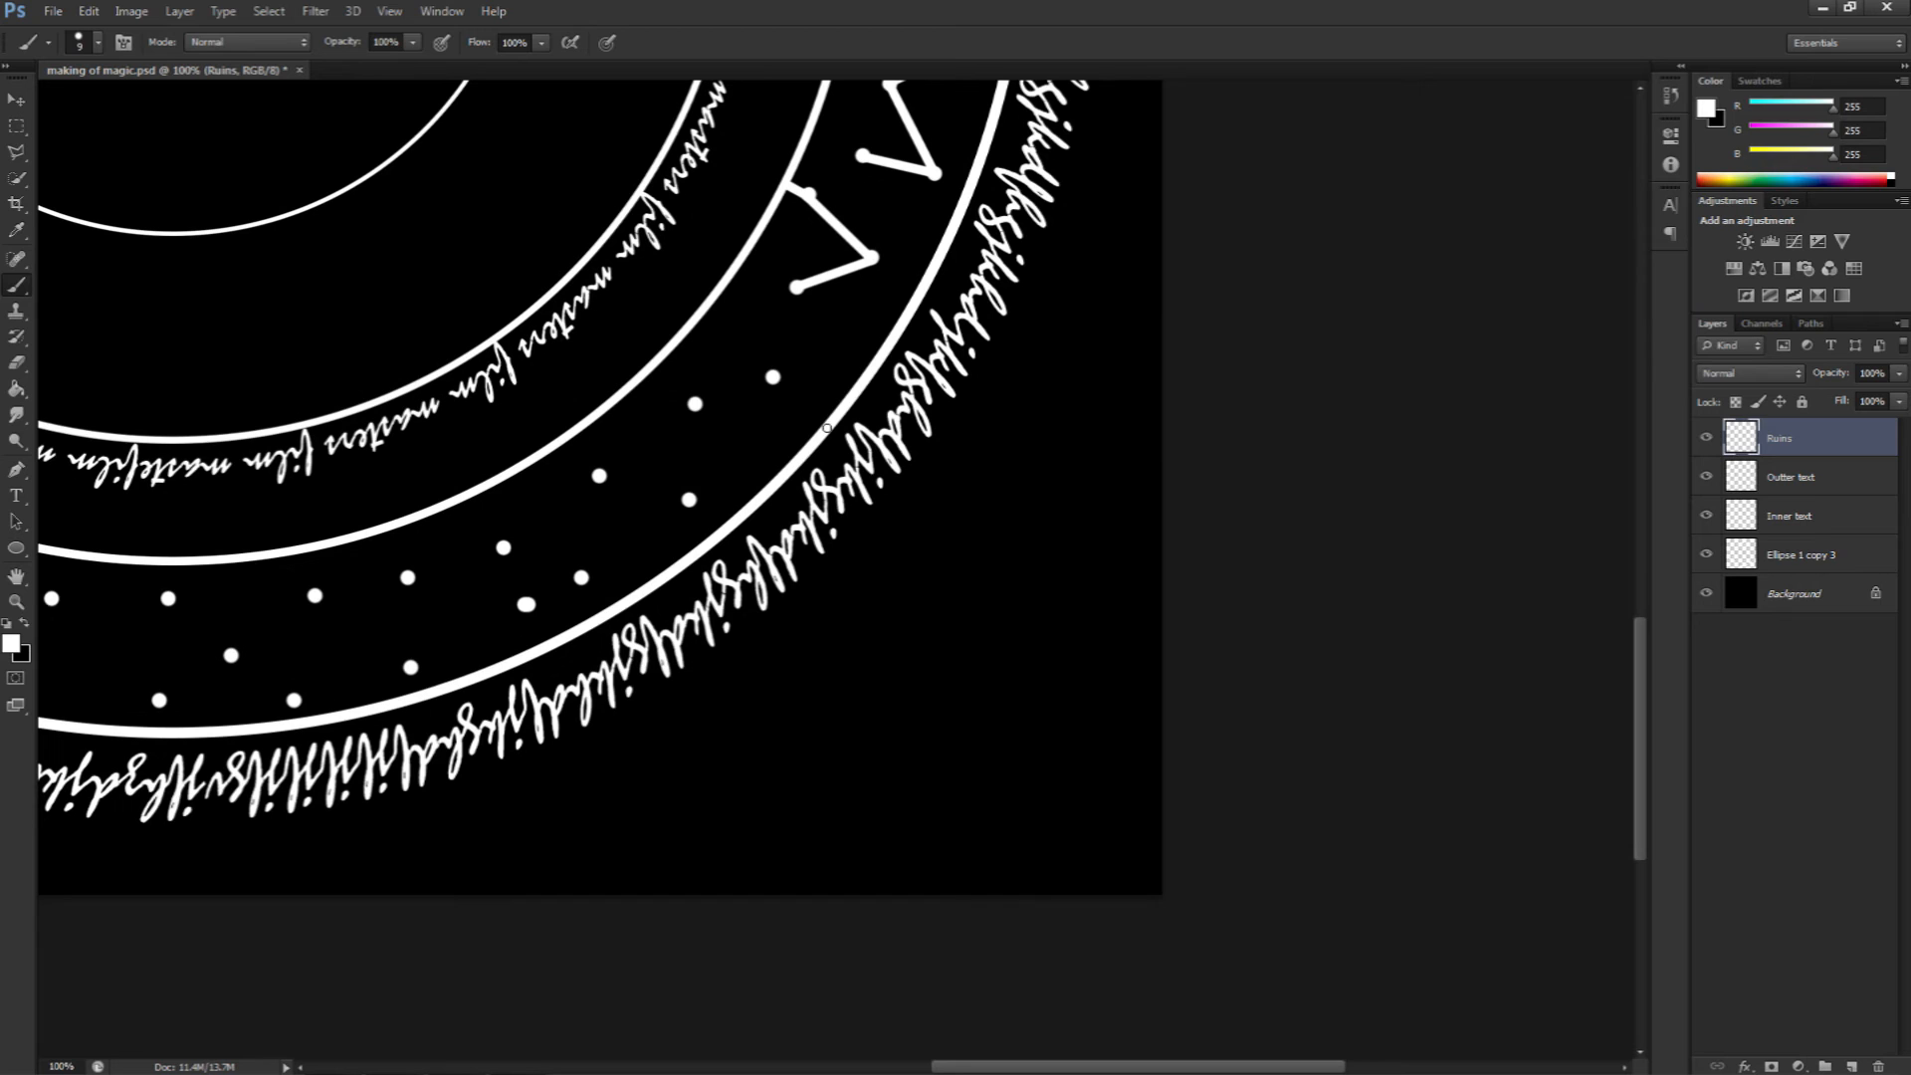
left_click(773, 378, "shift")
left_click(695, 403, "shift")
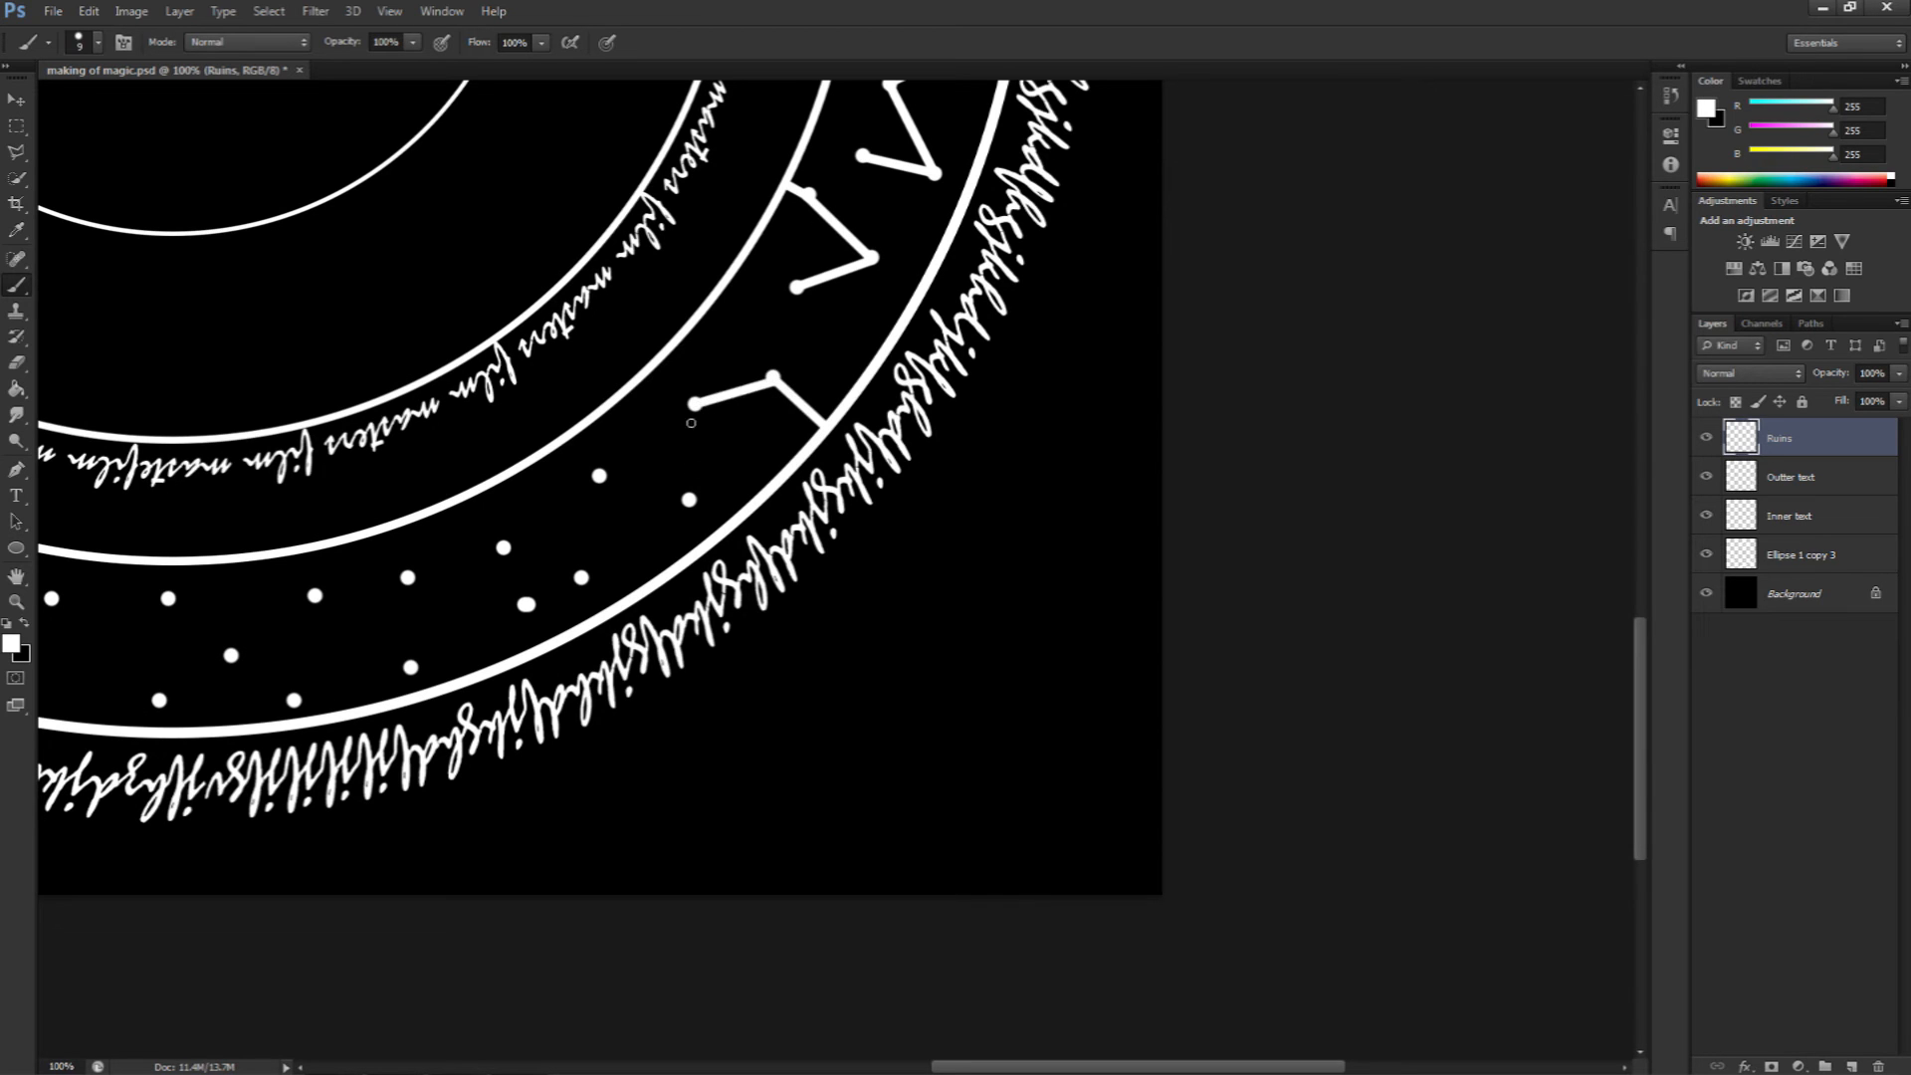
left_click(689, 500, "shift")
left_click(679, 562, "shift")
left_click_drag(705, 550, 971, 416)
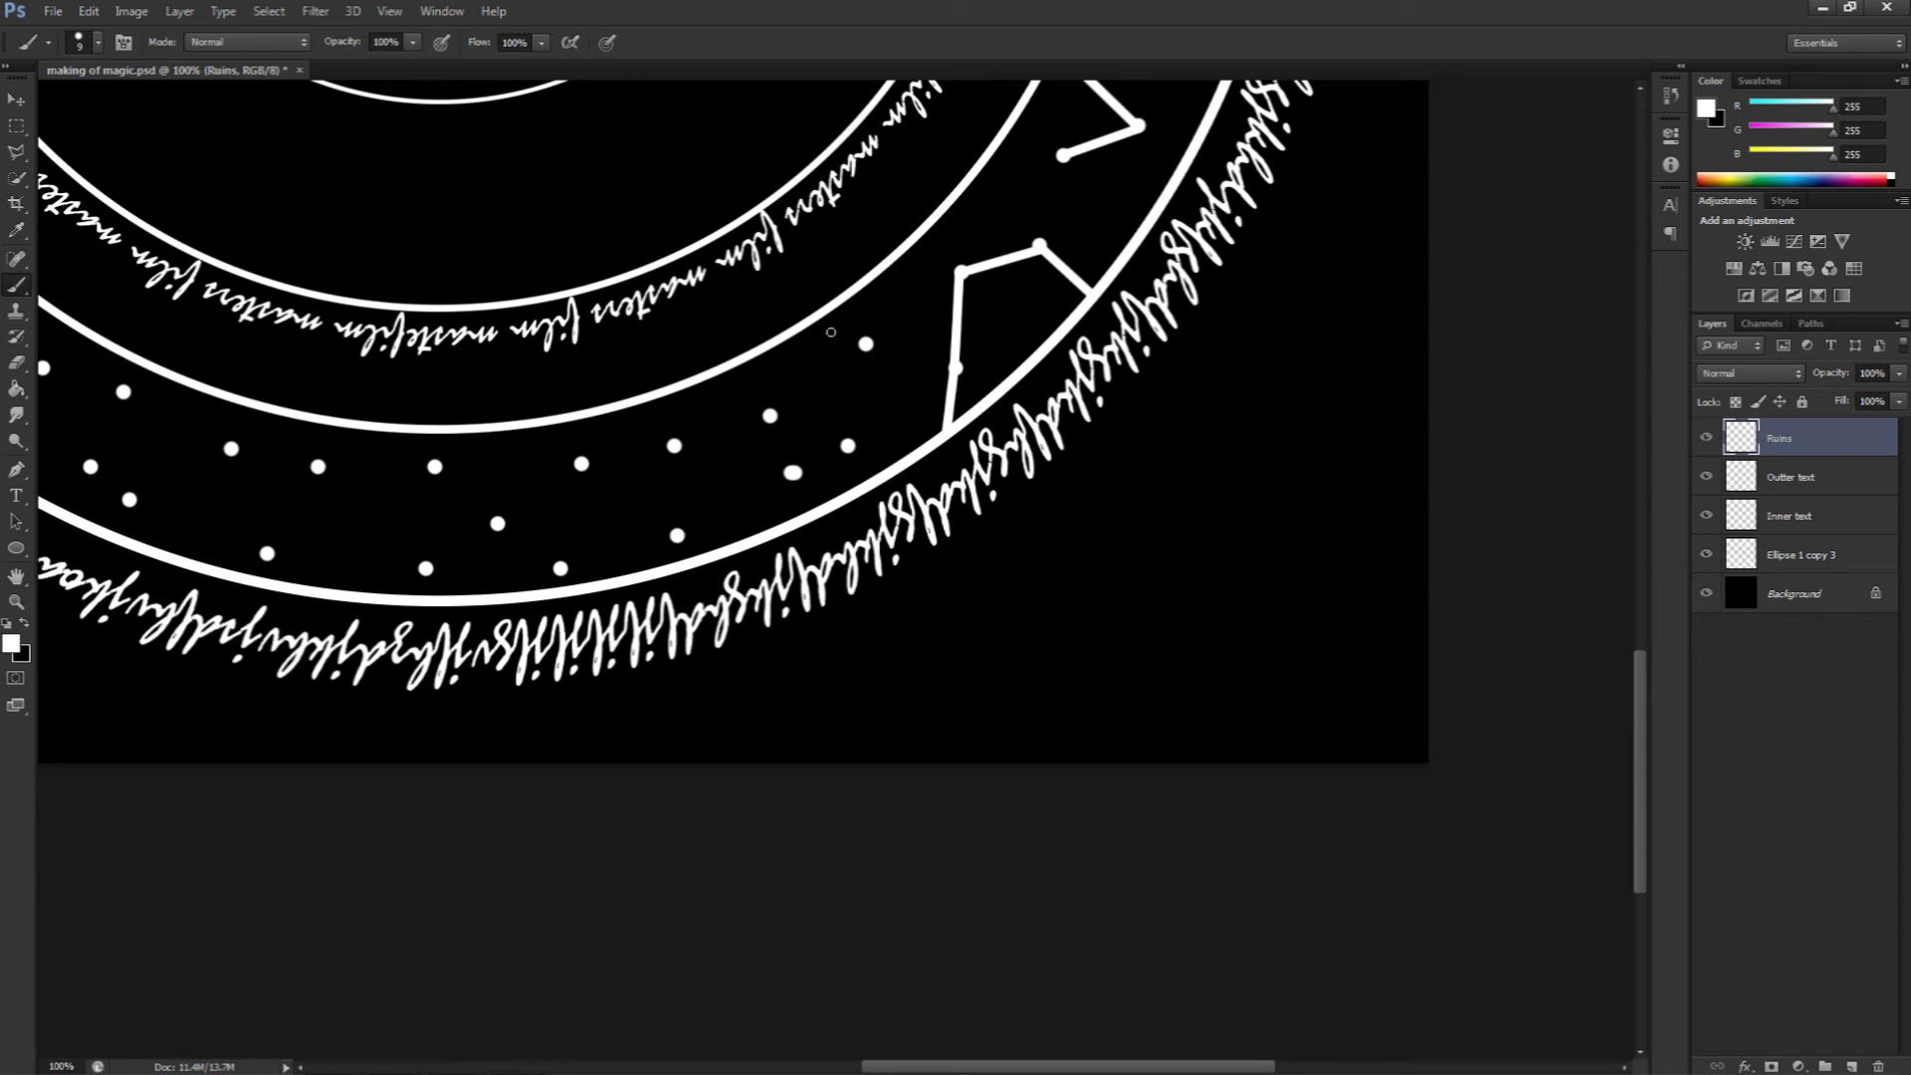
Step: Join dots into two more rune symbols near the bottom right of the band
left_click(848, 446, "shift")
left_click(872, 482, "shift")
left_click(771, 416, "shift")
left_click(793, 474, "shift")
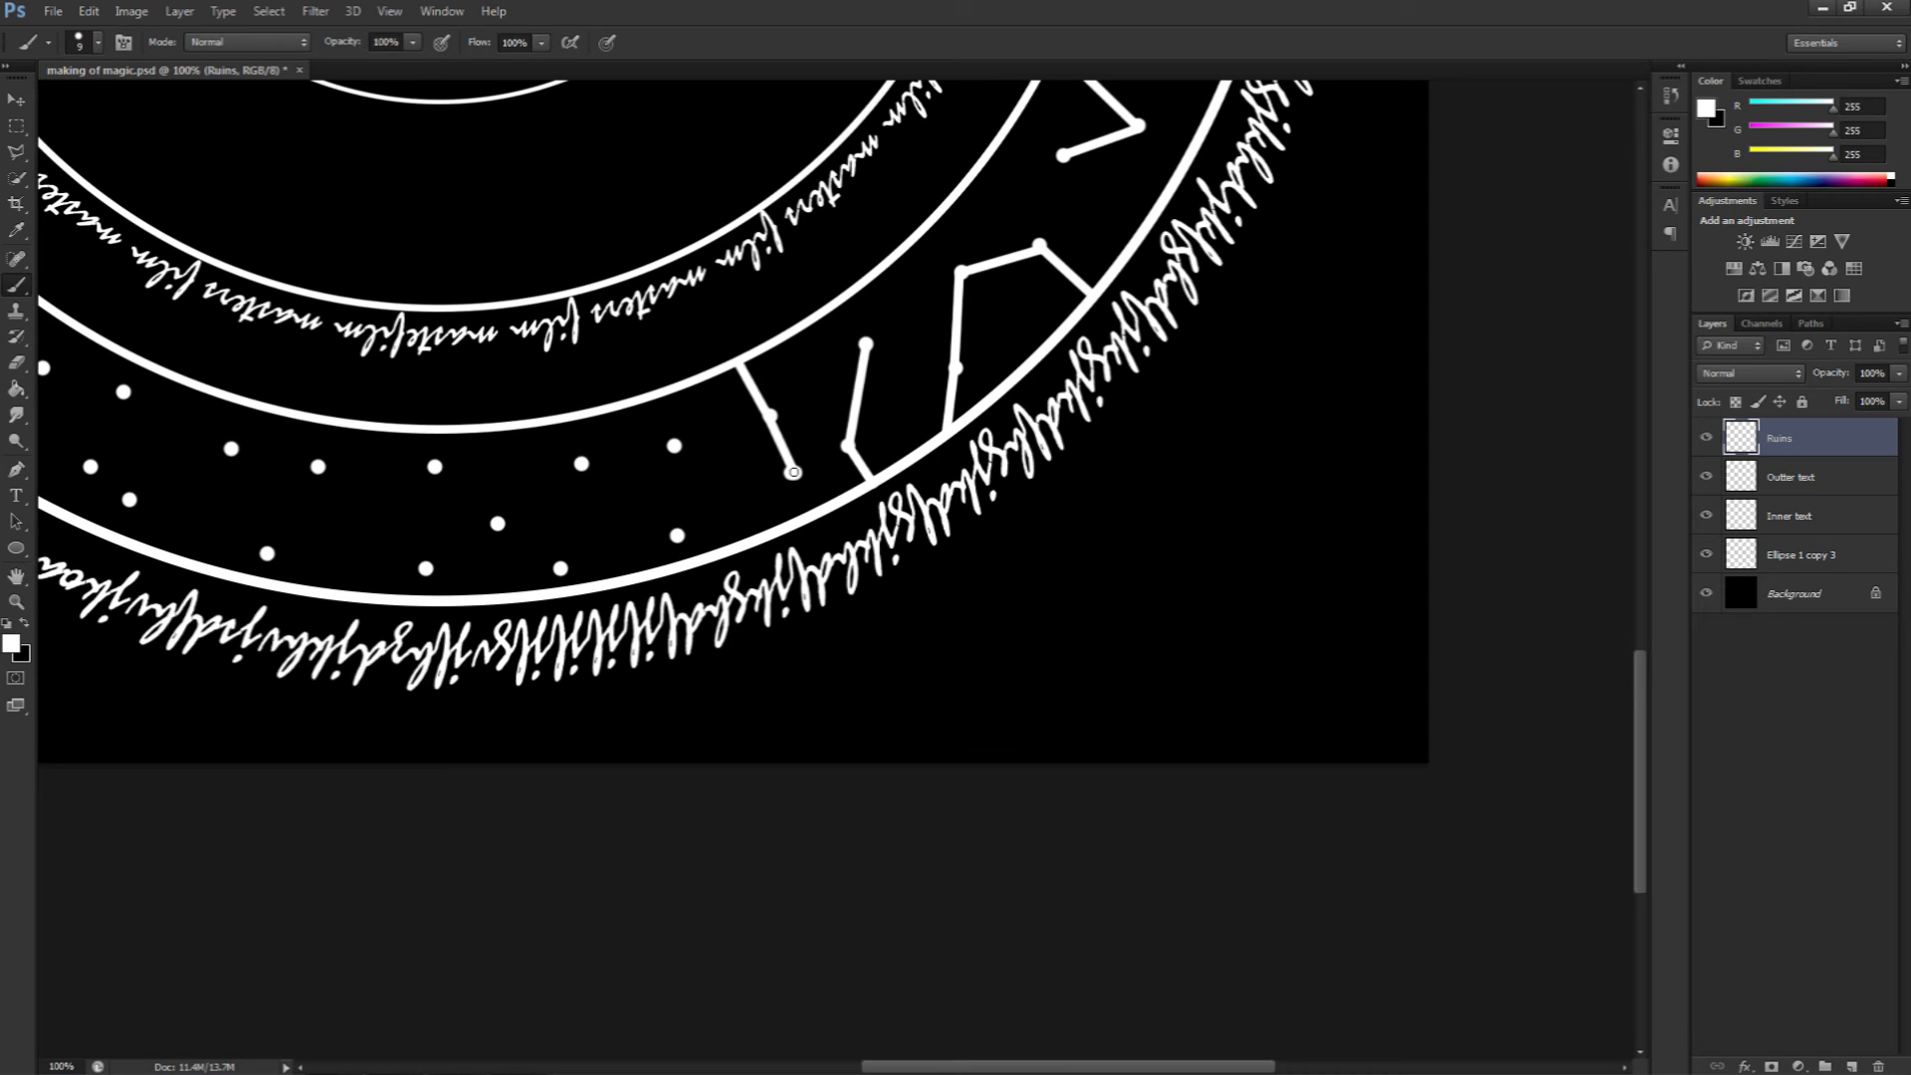
left_click(678, 536, "shift")
Step: Undo several recent strokes and step forward again to restore them
key("ctrl+z")
key("ctrl+z")
key("ctrl+z")
key("ctrl+z")
key("ctrl+z")
key("ctrl+z")
key("ctrl+z")
key("ctrl+z")
key("ctrl+z")
key("ctrl+z")
key("ctrl+z")
key("ctrl+z")
key("ctrl+z")
key("ctrl+alt+z")
key("ctrl+alt+z")
key("ctrl+shift+z")
key("ctrl+shift+z")
key("ctrl+shift+z")
Step: Draw rune symbols by linking the dots along the bottom of the band
left_click(674, 446)
left_click(581, 464, "shift")
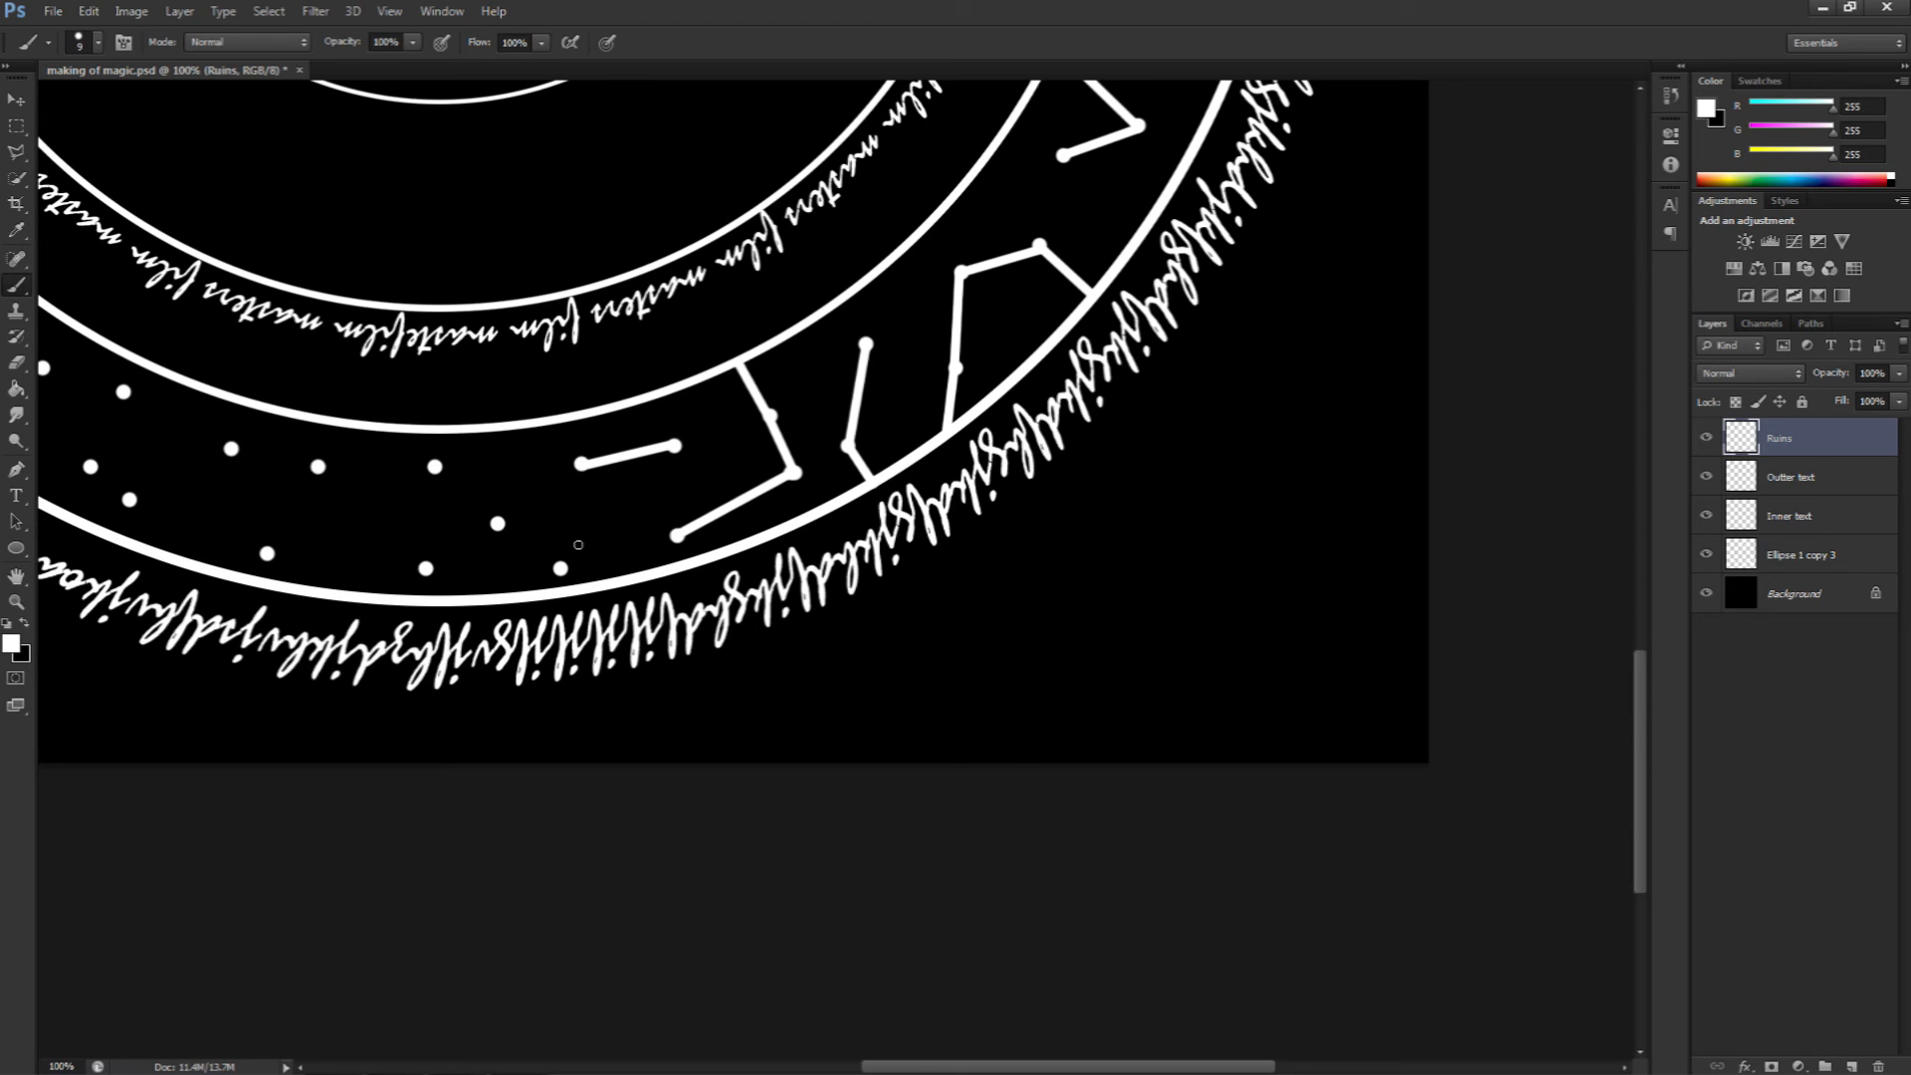
left_click(560, 568, "shift")
left_click_drag(547, 534, 961, 482)
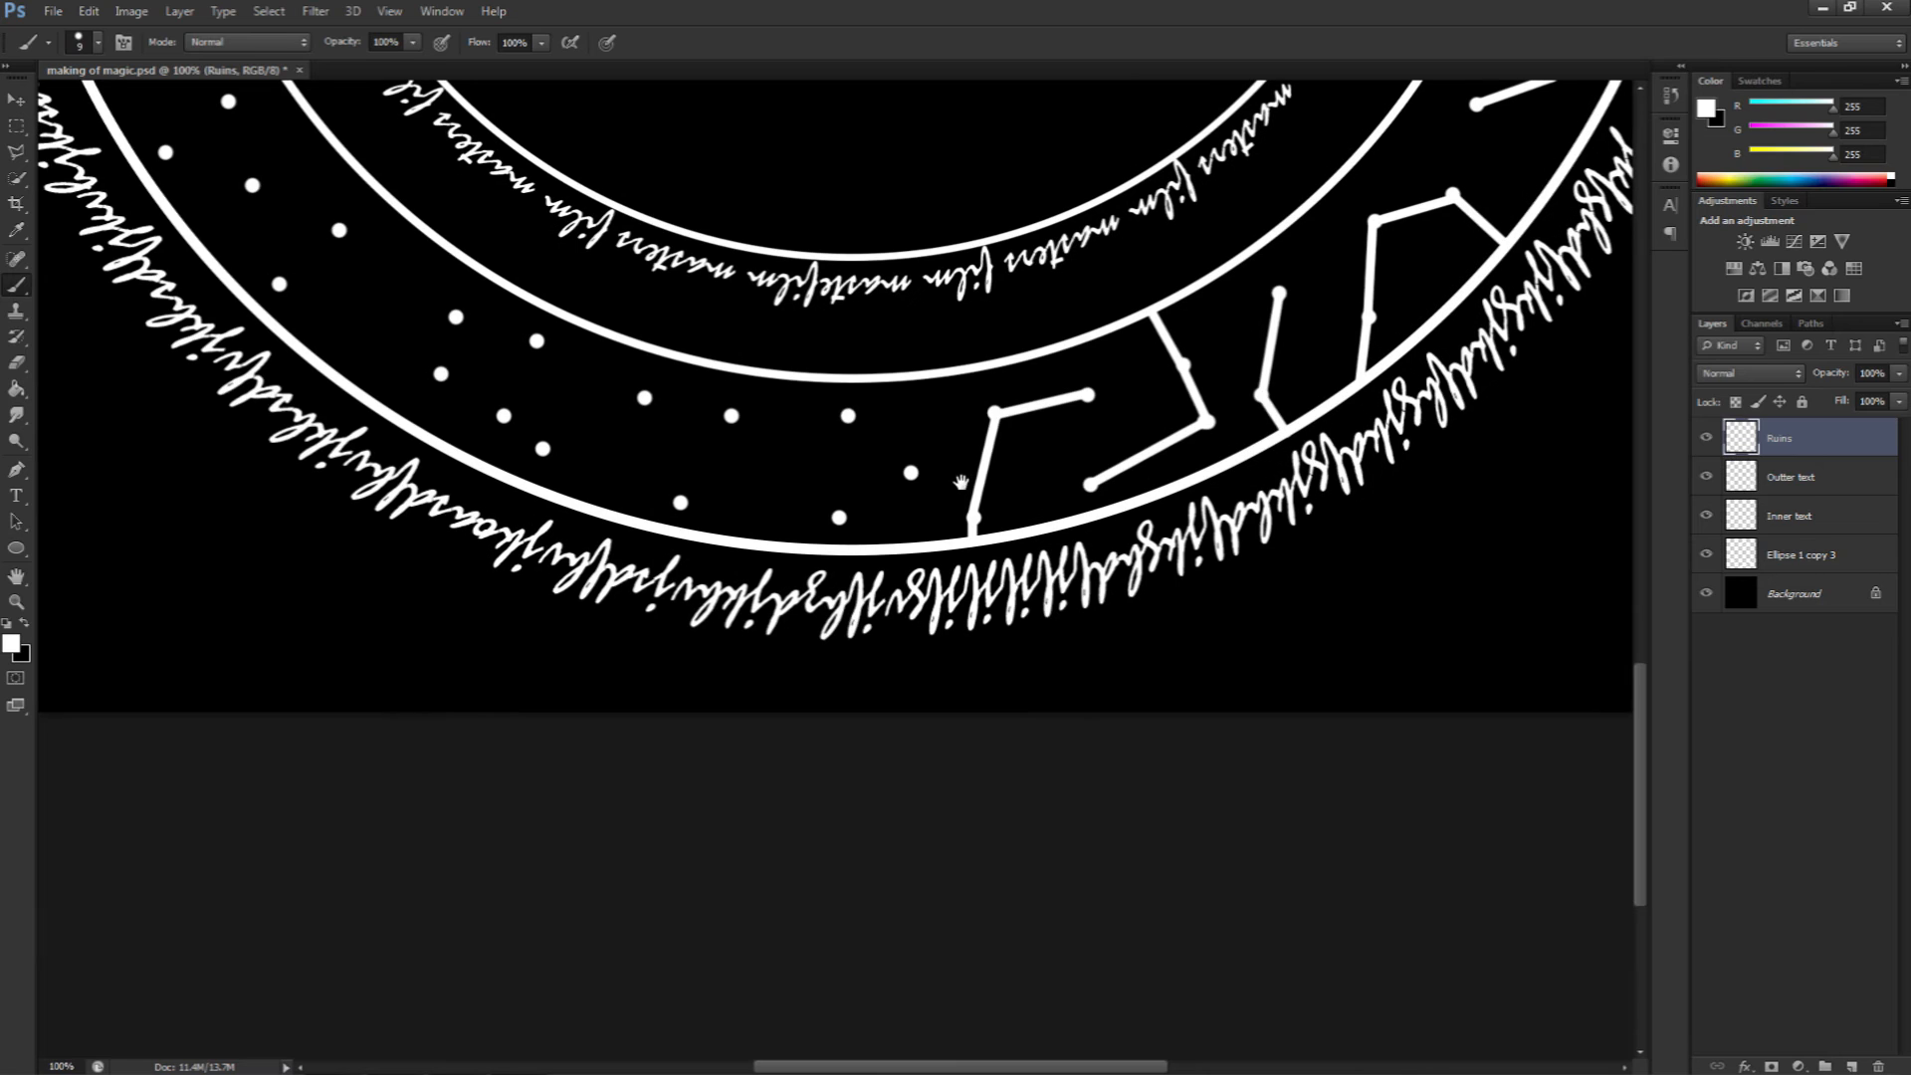
left_click(848, 415, "shift")
left_click(839, 516, "shift")
left_click(911, 473, "shift")
left_click_drag(748, 492, 978, 485)
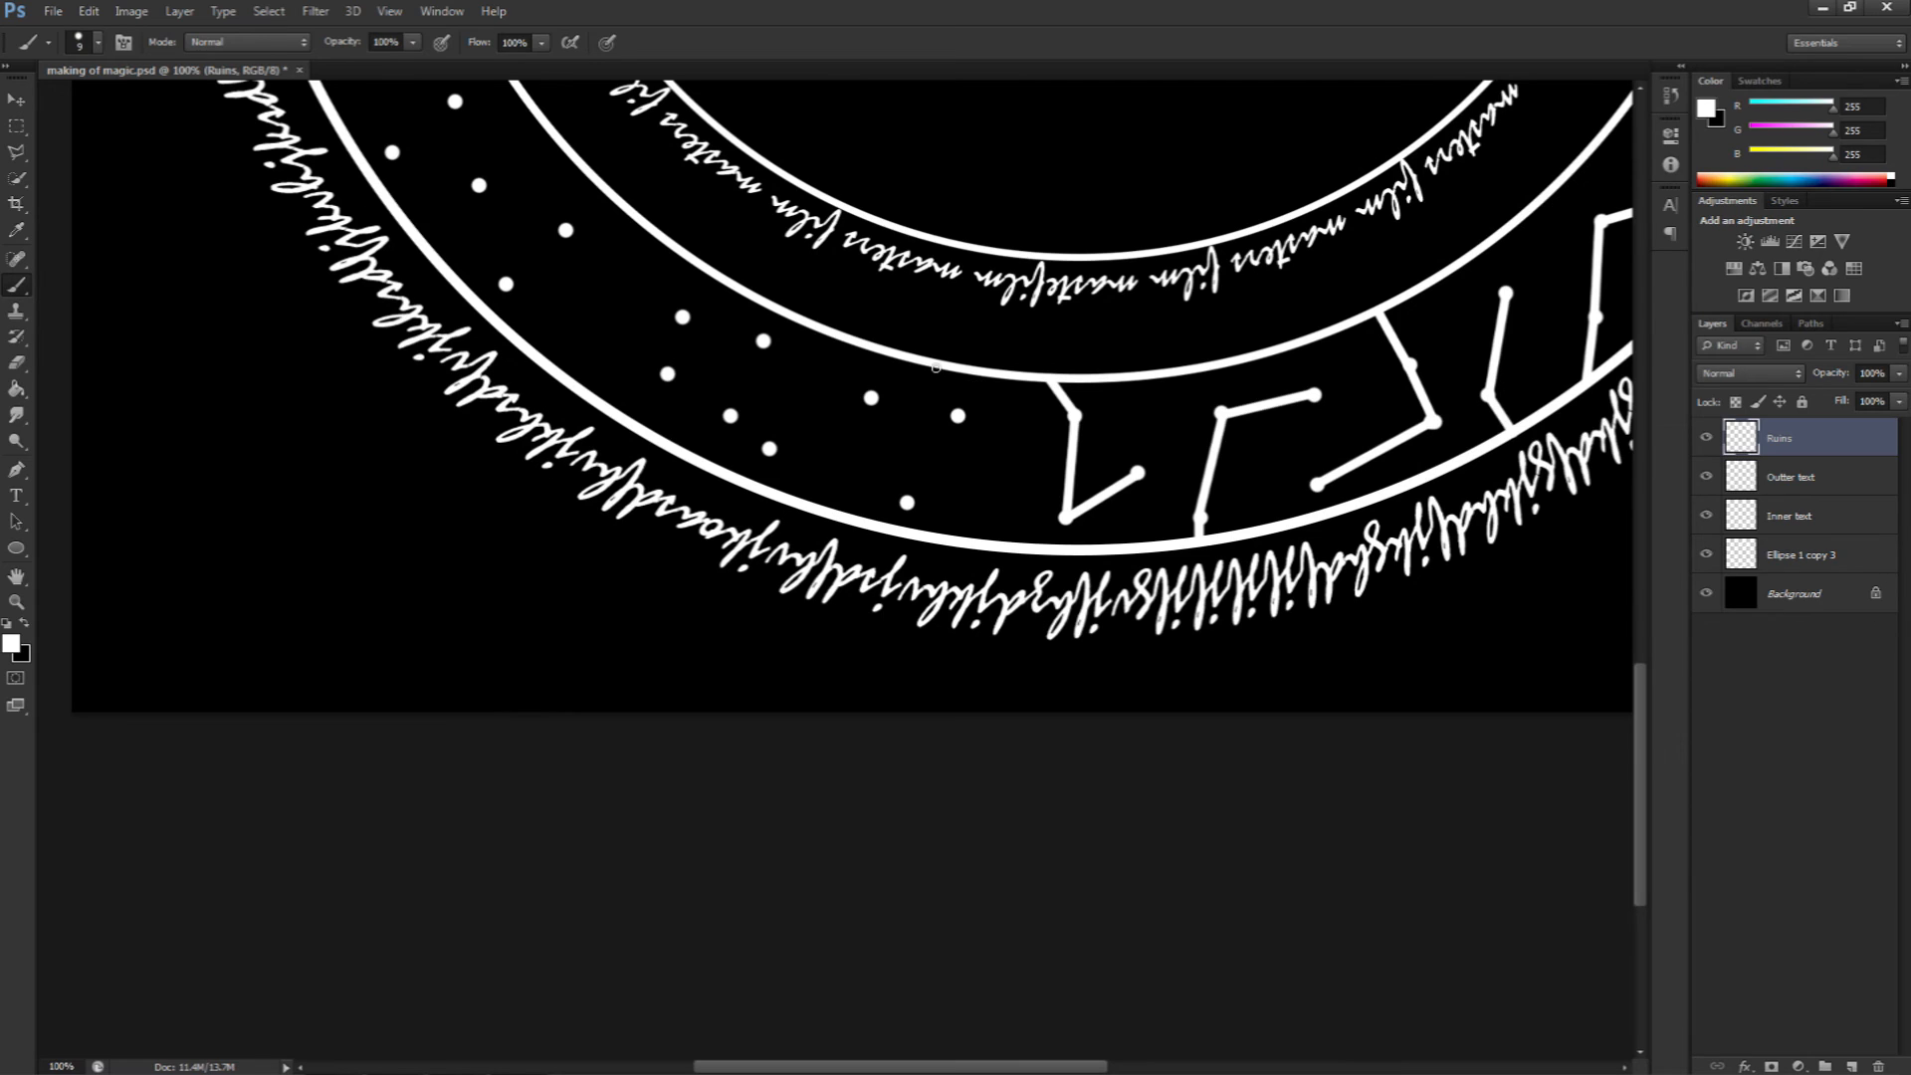
Step: Continue linking dots into runes toward the lower left of the band
left_click(958, 414, "shift")
left_click(907, 503, "shift")
left_click(871, 397, "shift")
left_click(770, 449, "shift")
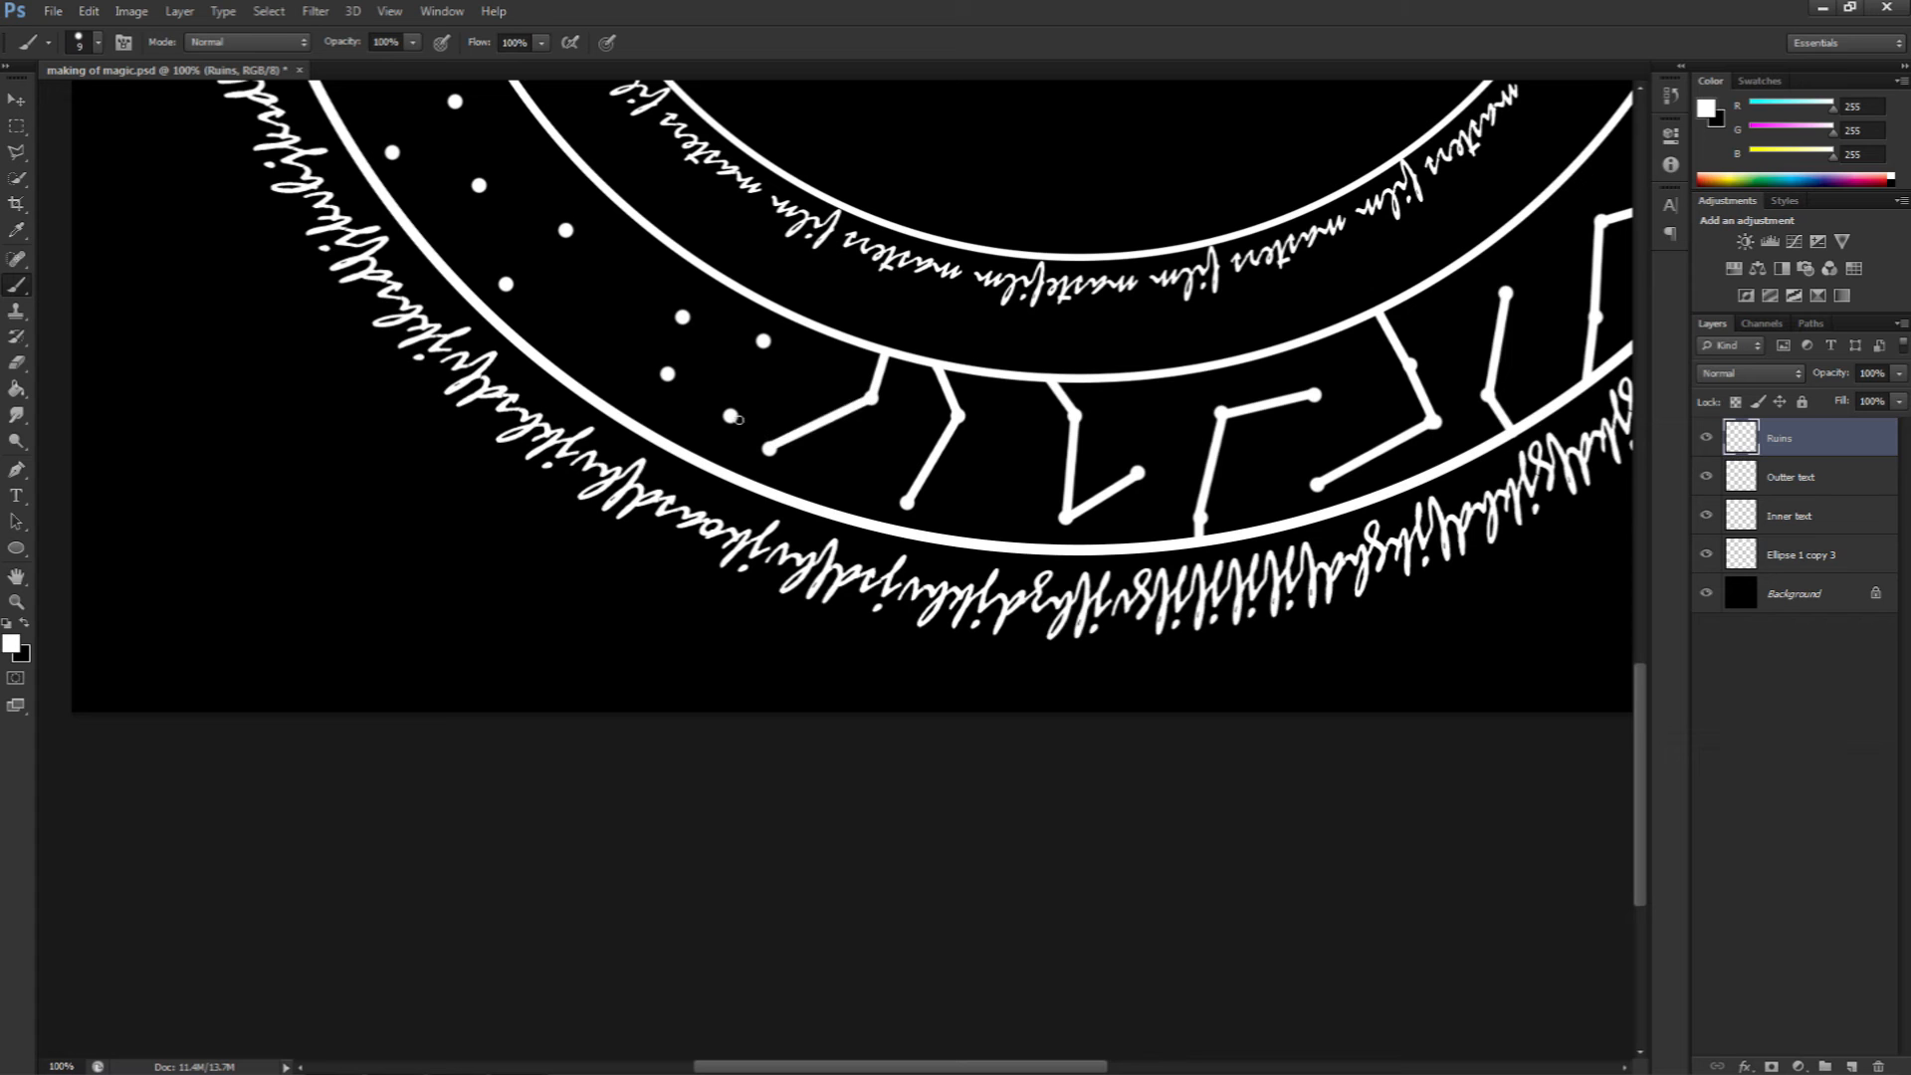
left_click(731, 415, "shift")
left_click(763, 340, "shift")
left_click_drag(704, 367, 947, 435)
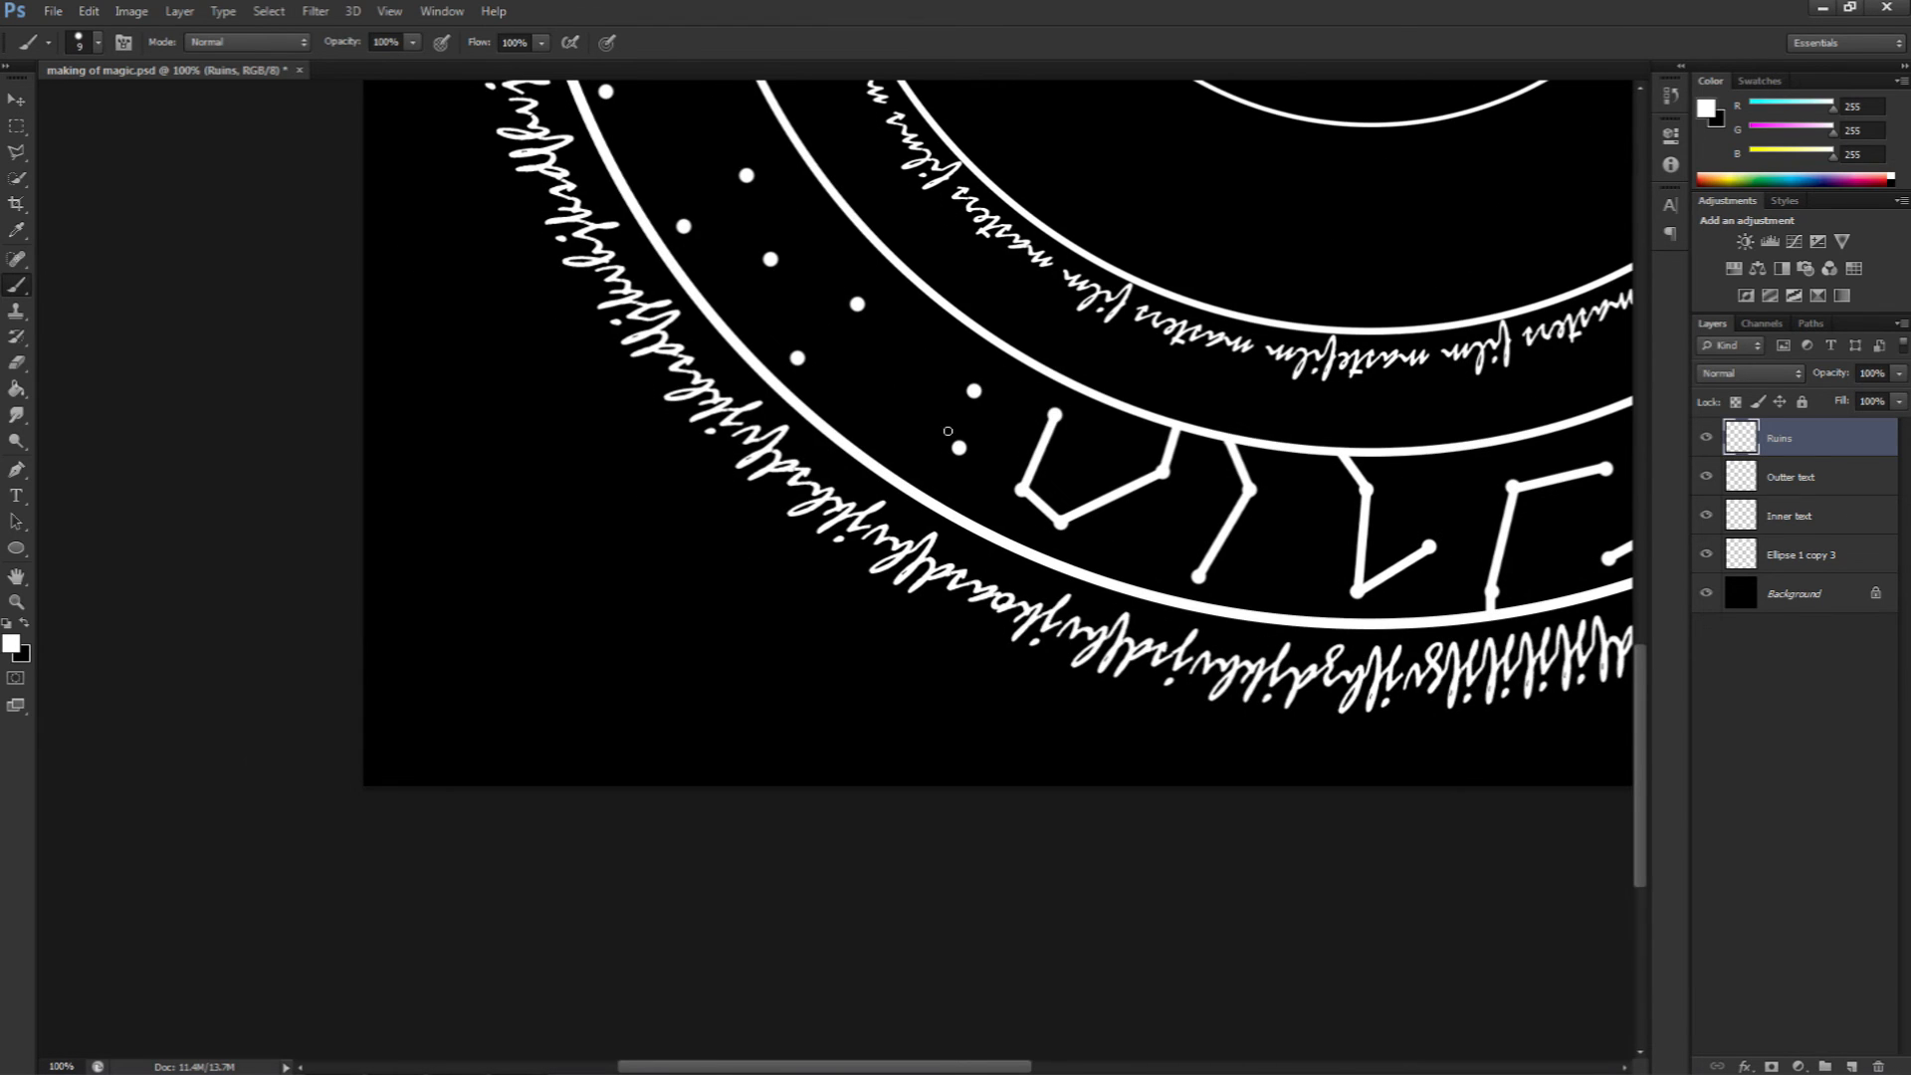
Step: Draw more runes from the dots on the lower left of the band
left_click(975, 331)
left_click(974, 392, "shift")
left_click(959, 447, "shift")
left_click(858, 303, "shift")
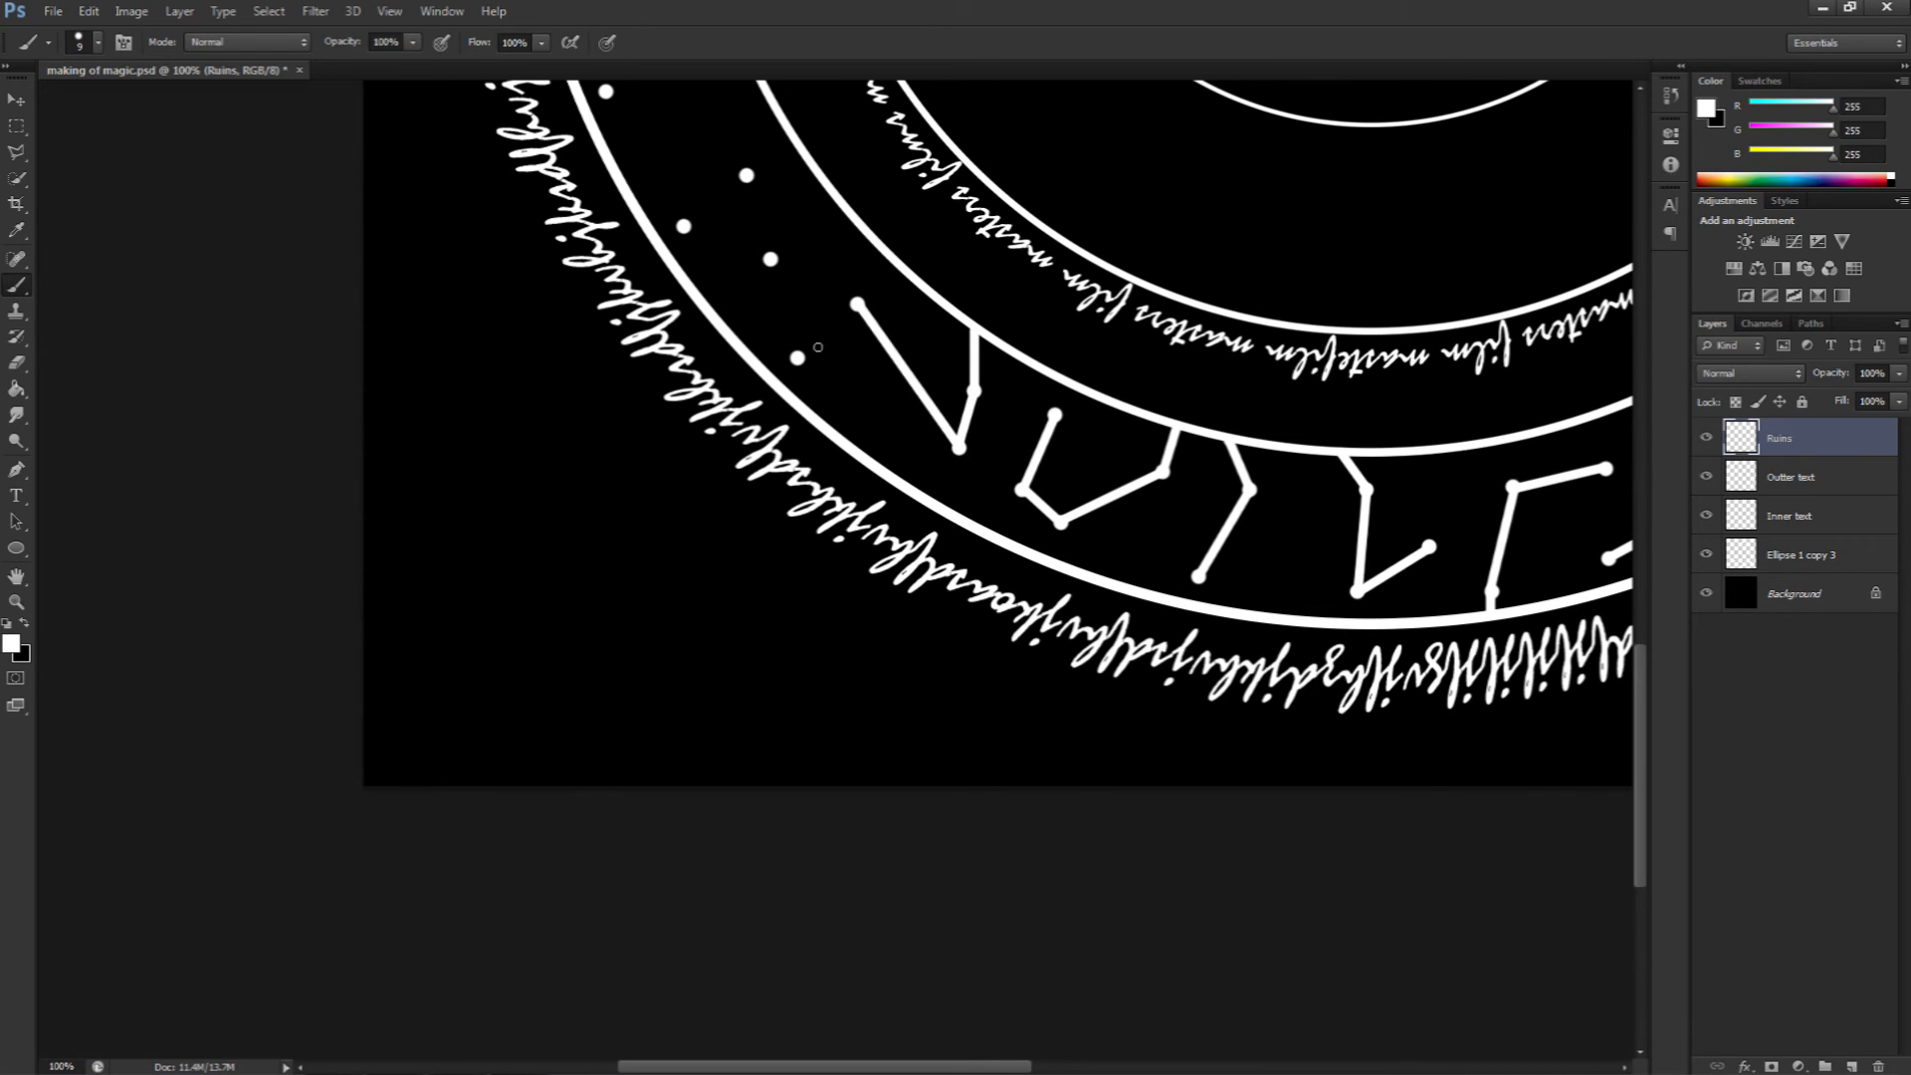
left_click_drag(797, 358, 1012, 557)
left_click(984, 460)
left_click(962, 376, "shift")
left_click(898, 428, "shift")
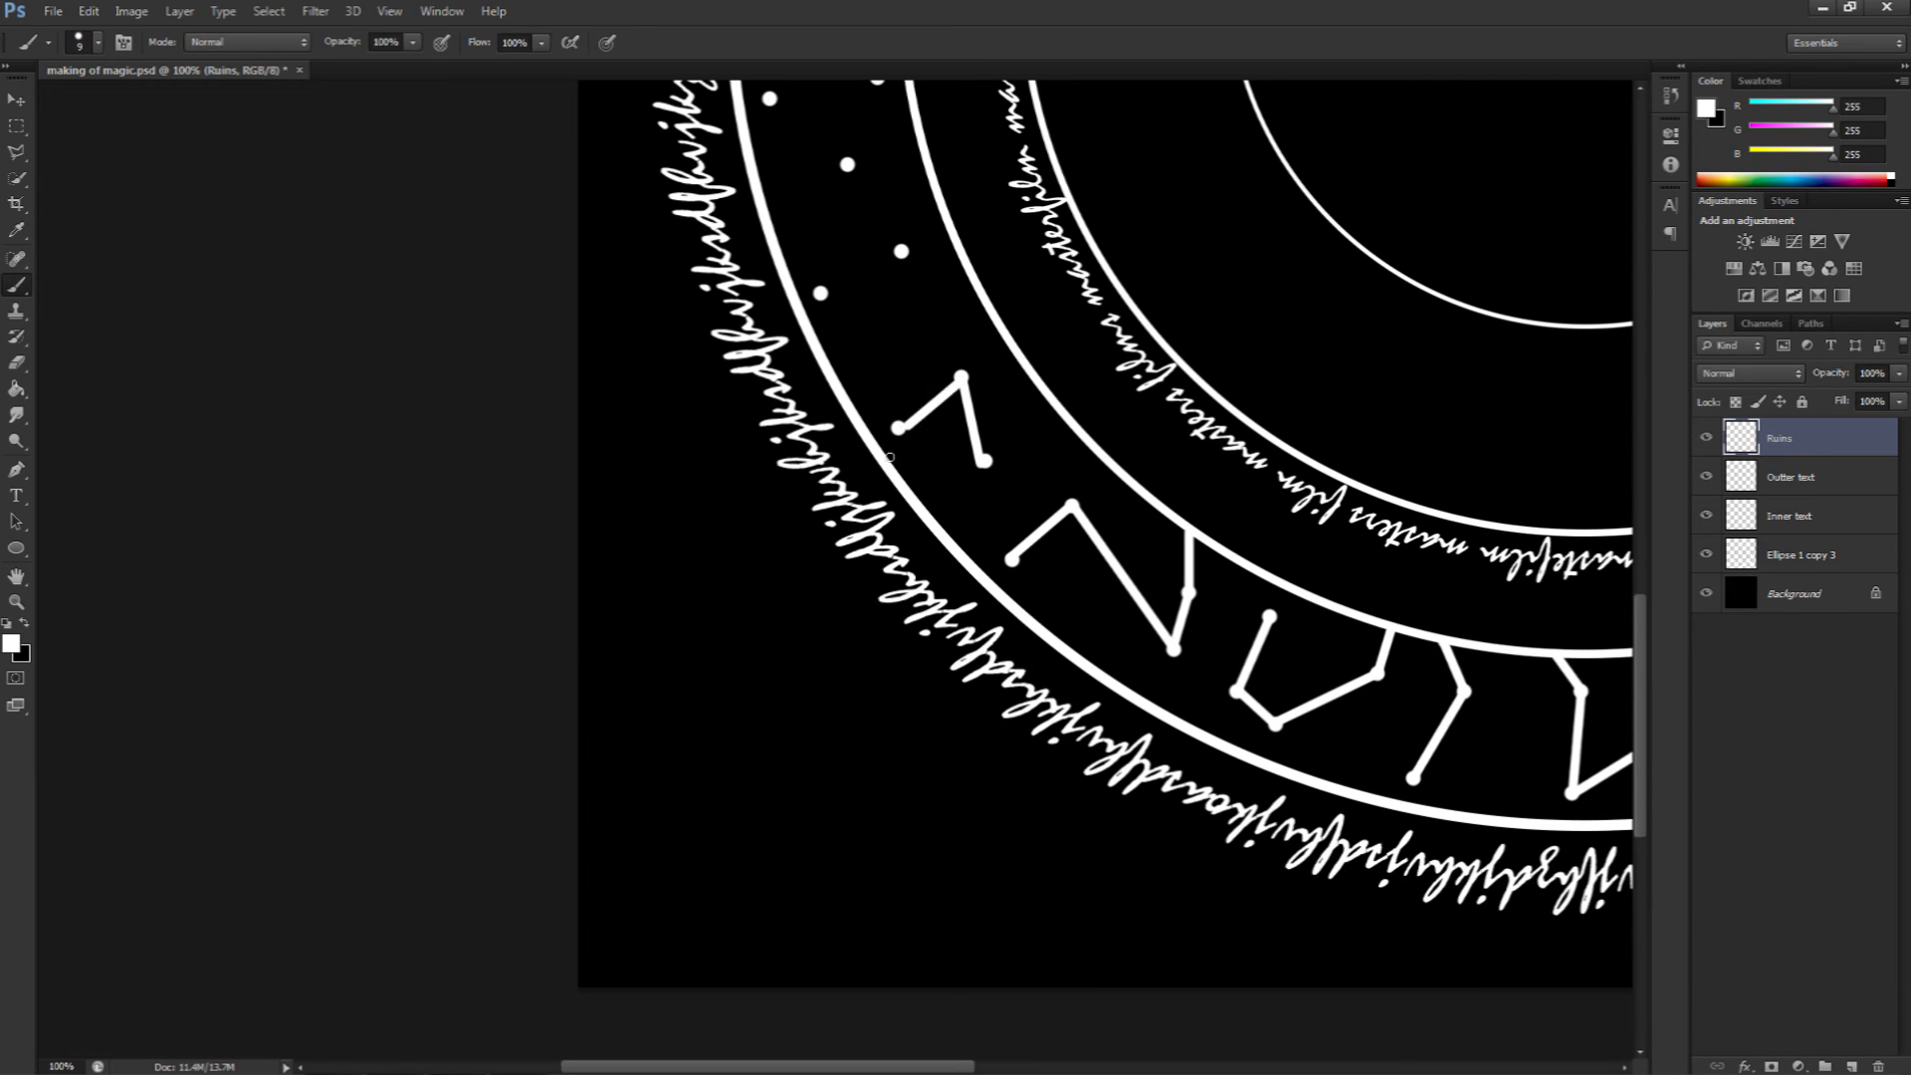
left_click_drag(885, 351, 1069, 588)
Step: Join dots into rune symbols along the left side of the band
left_click(1005, 531)
left_click(1086, 490, "shift")
left_click(1032, 403, "shift")
left_click(1062, 317, "shift")
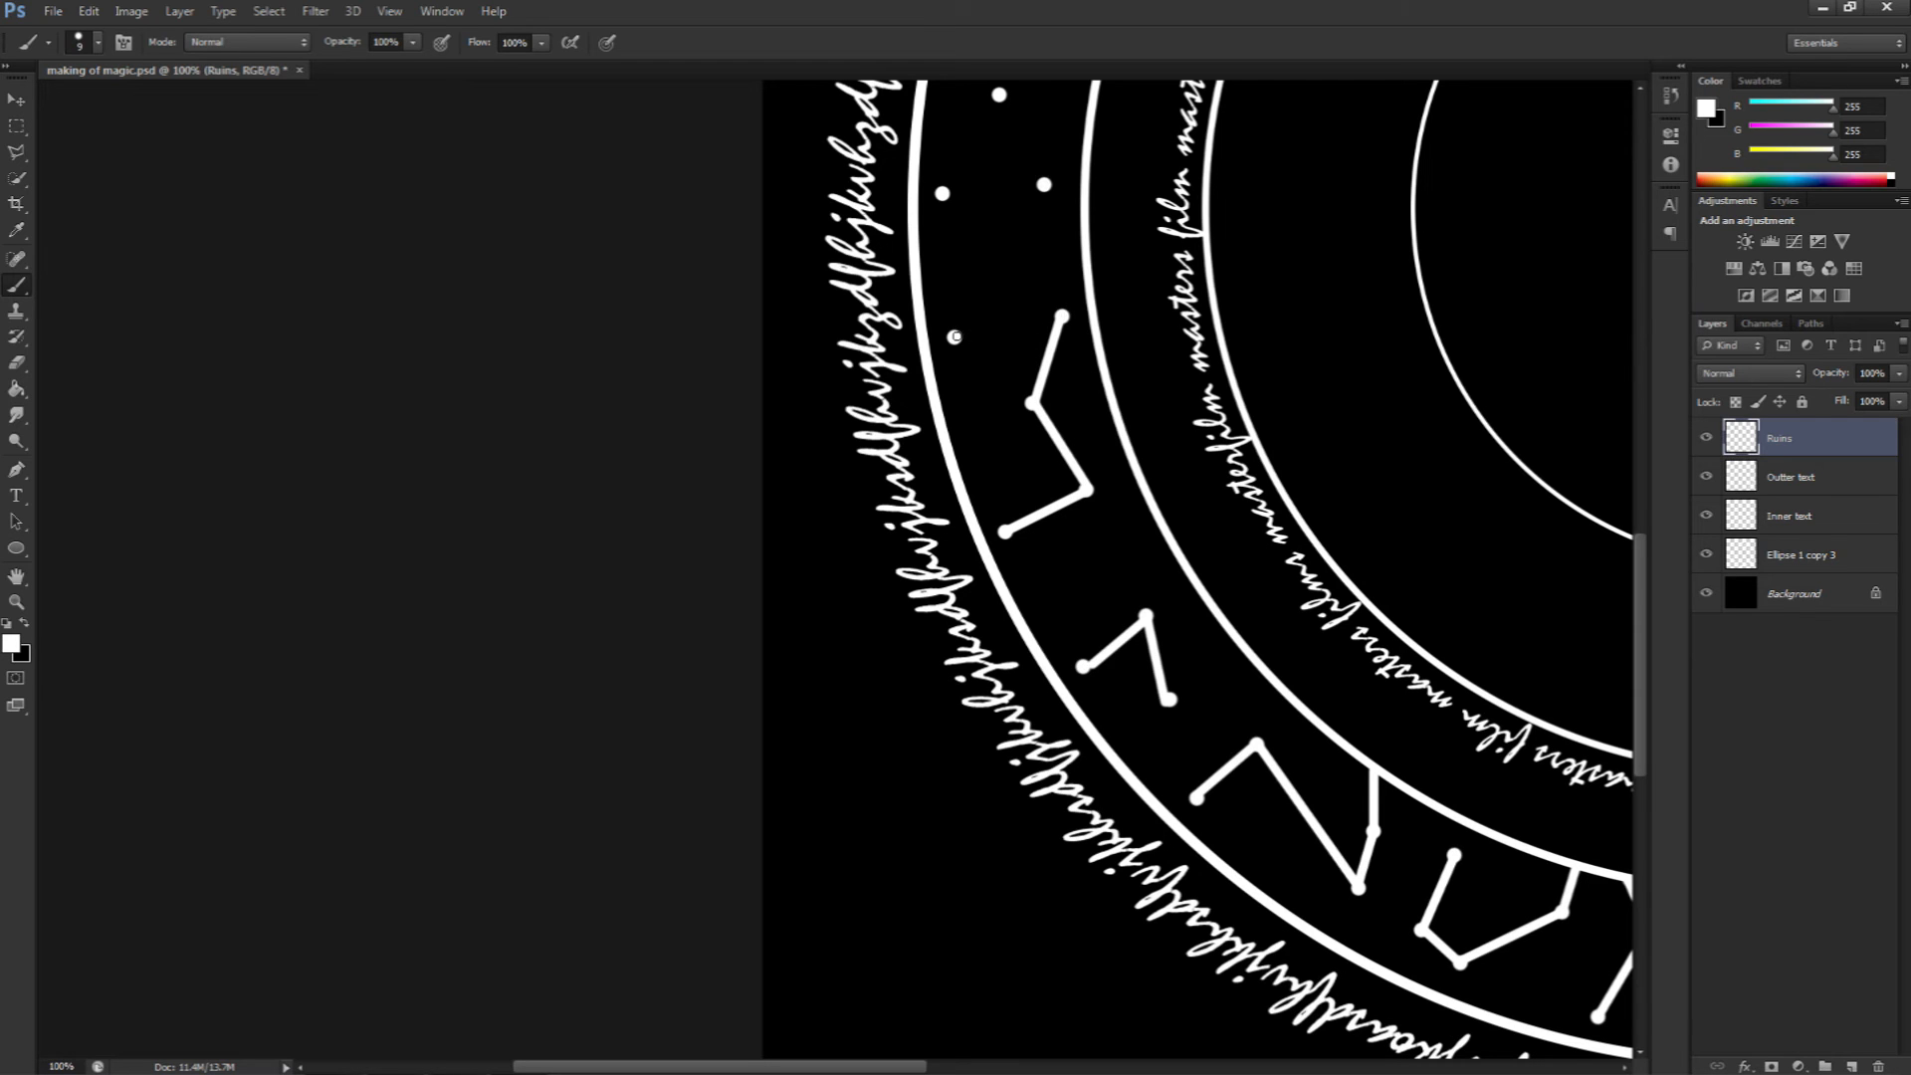
left_click(953, 337, "shift")
left_click_drag(980, 317, 1027, 517)
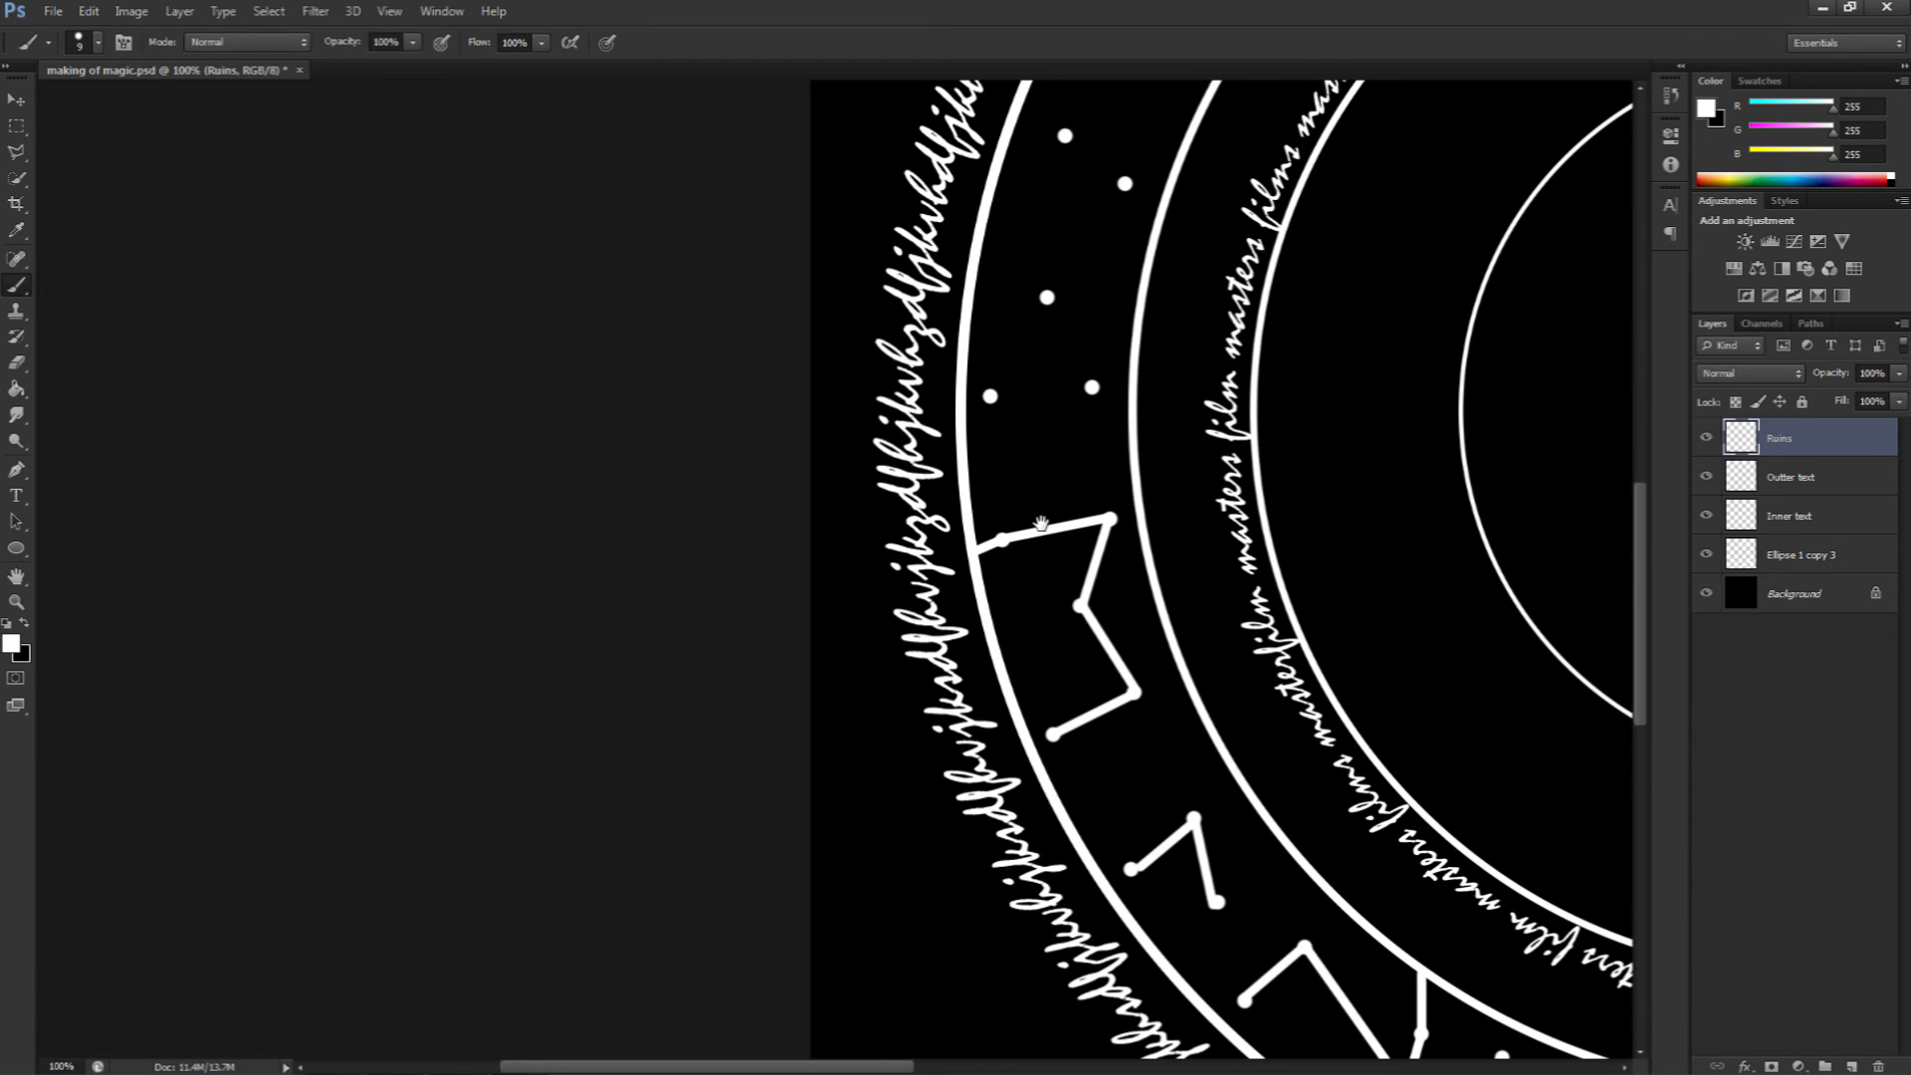
Step: Draw two more runes from the dots along the upper left of the band
left_click(990, 396)
left_click(1092, 388, "shift")
left_click(1047, 297)
left_click(1092, 387, "shift")
left_click_drag(1099, 300, 1042, 511)
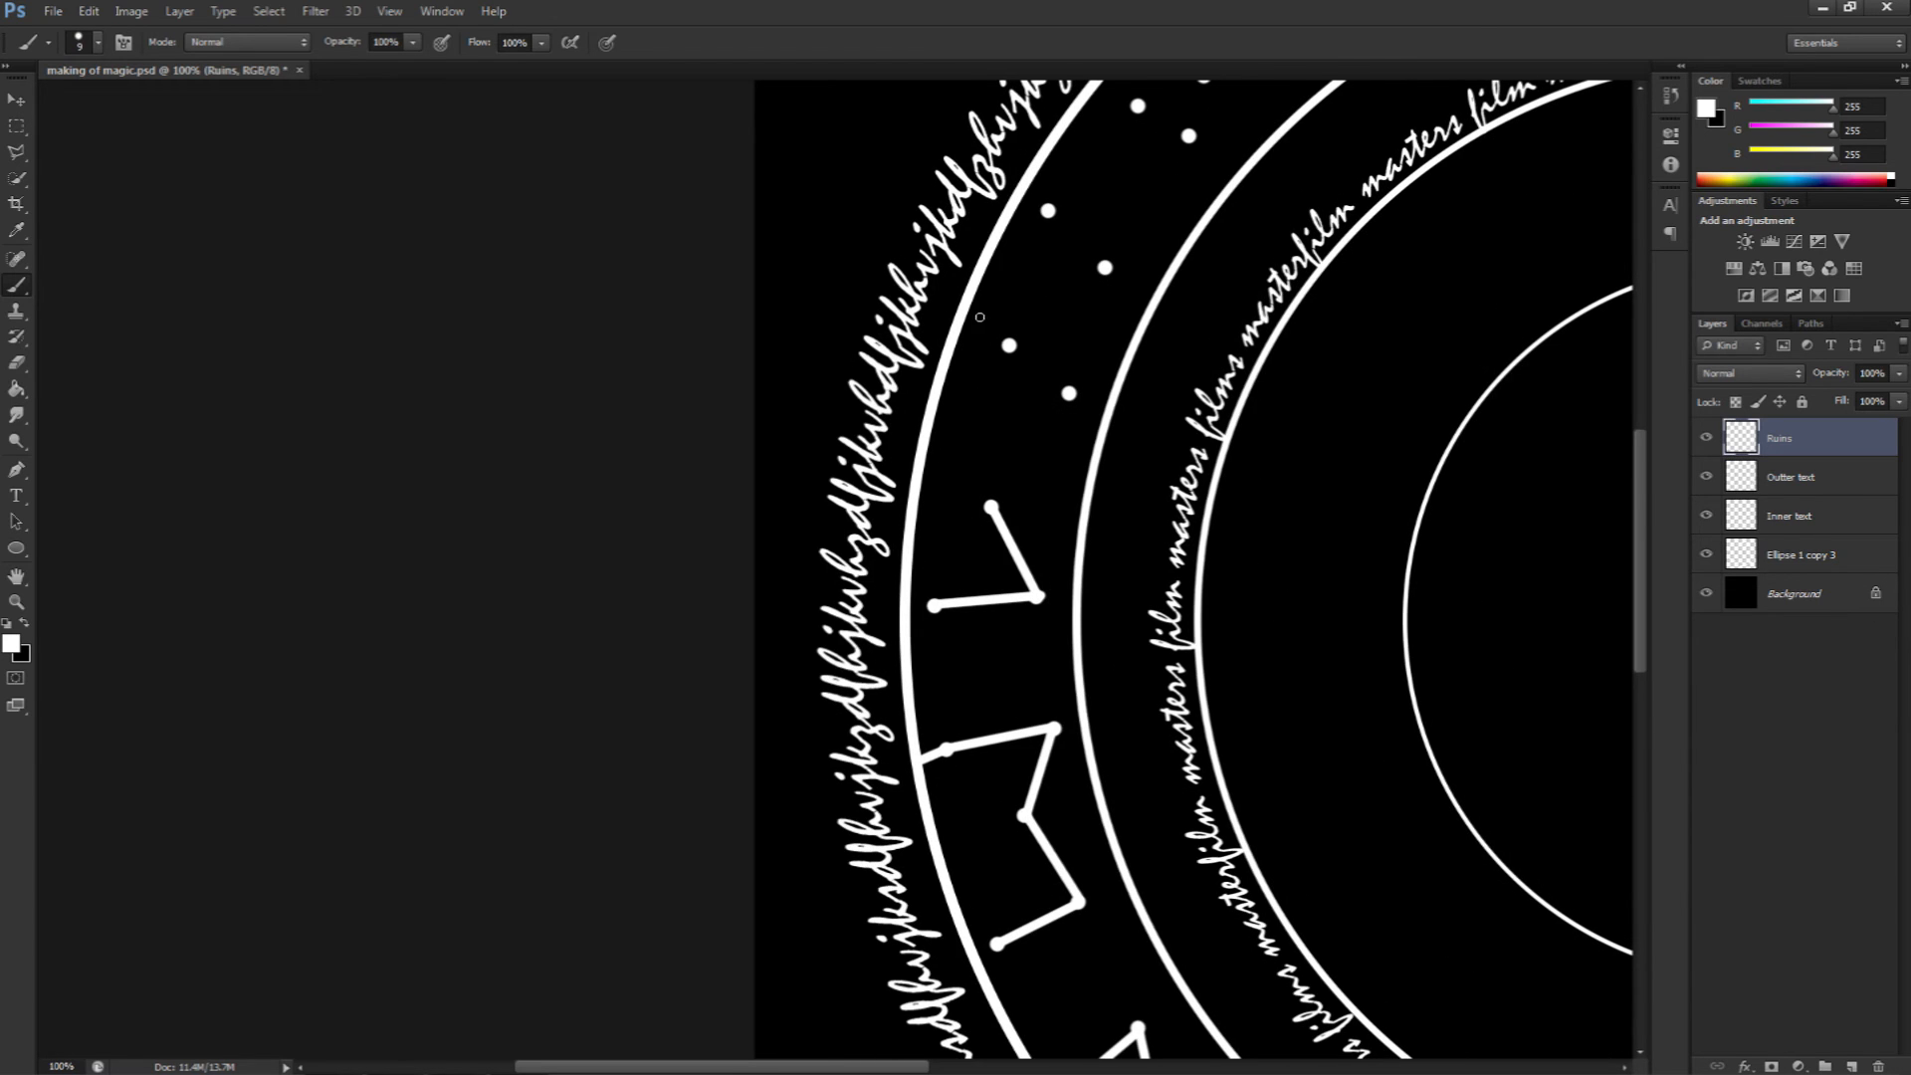
left_click(1009, 346, "shift")
left_click(1069, 393, "shift")
left_click(1104, 268, "shift")
left_click_drag(1155, 190, 866, 473)
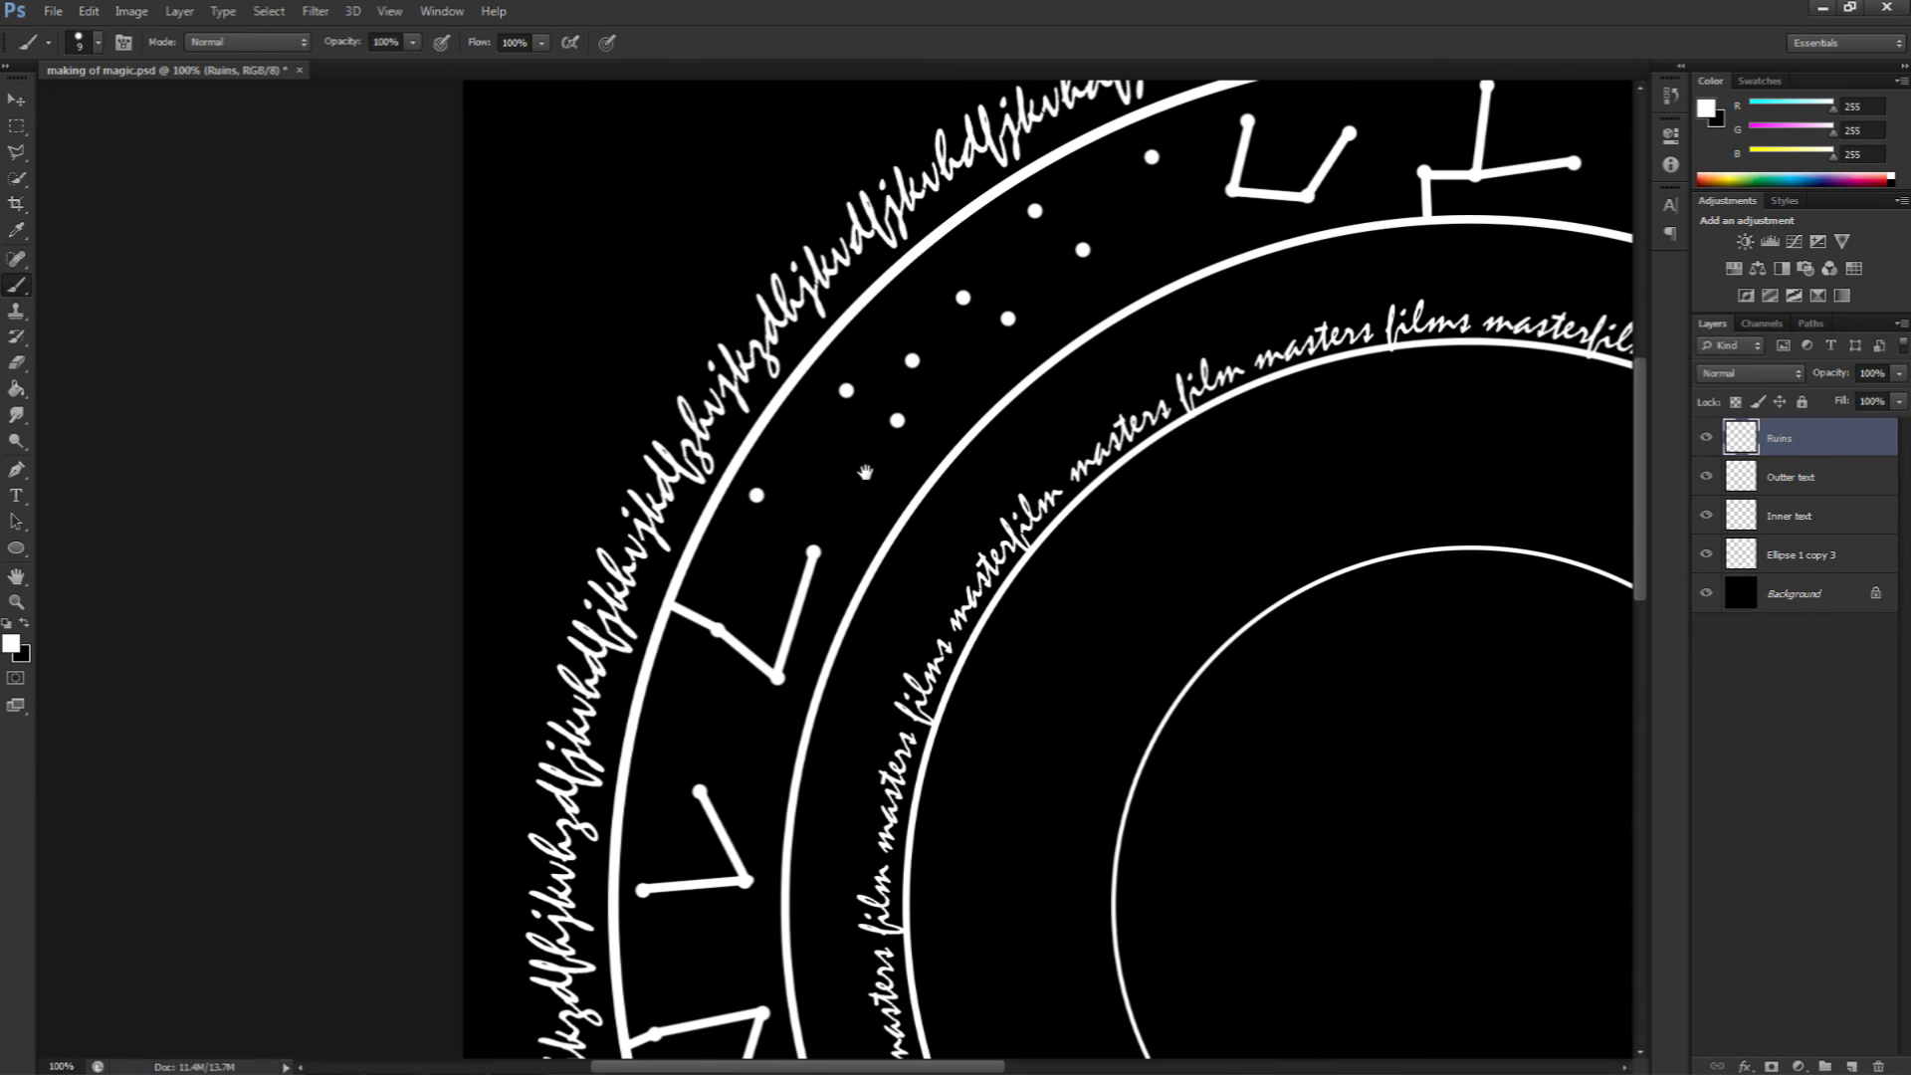
Step: Draw the last runes at the top of the band to close the ring of symbols
left_click(756, 495, "shift")
left_click(847, 392, "shift")
left_click(898, 420, "shift")
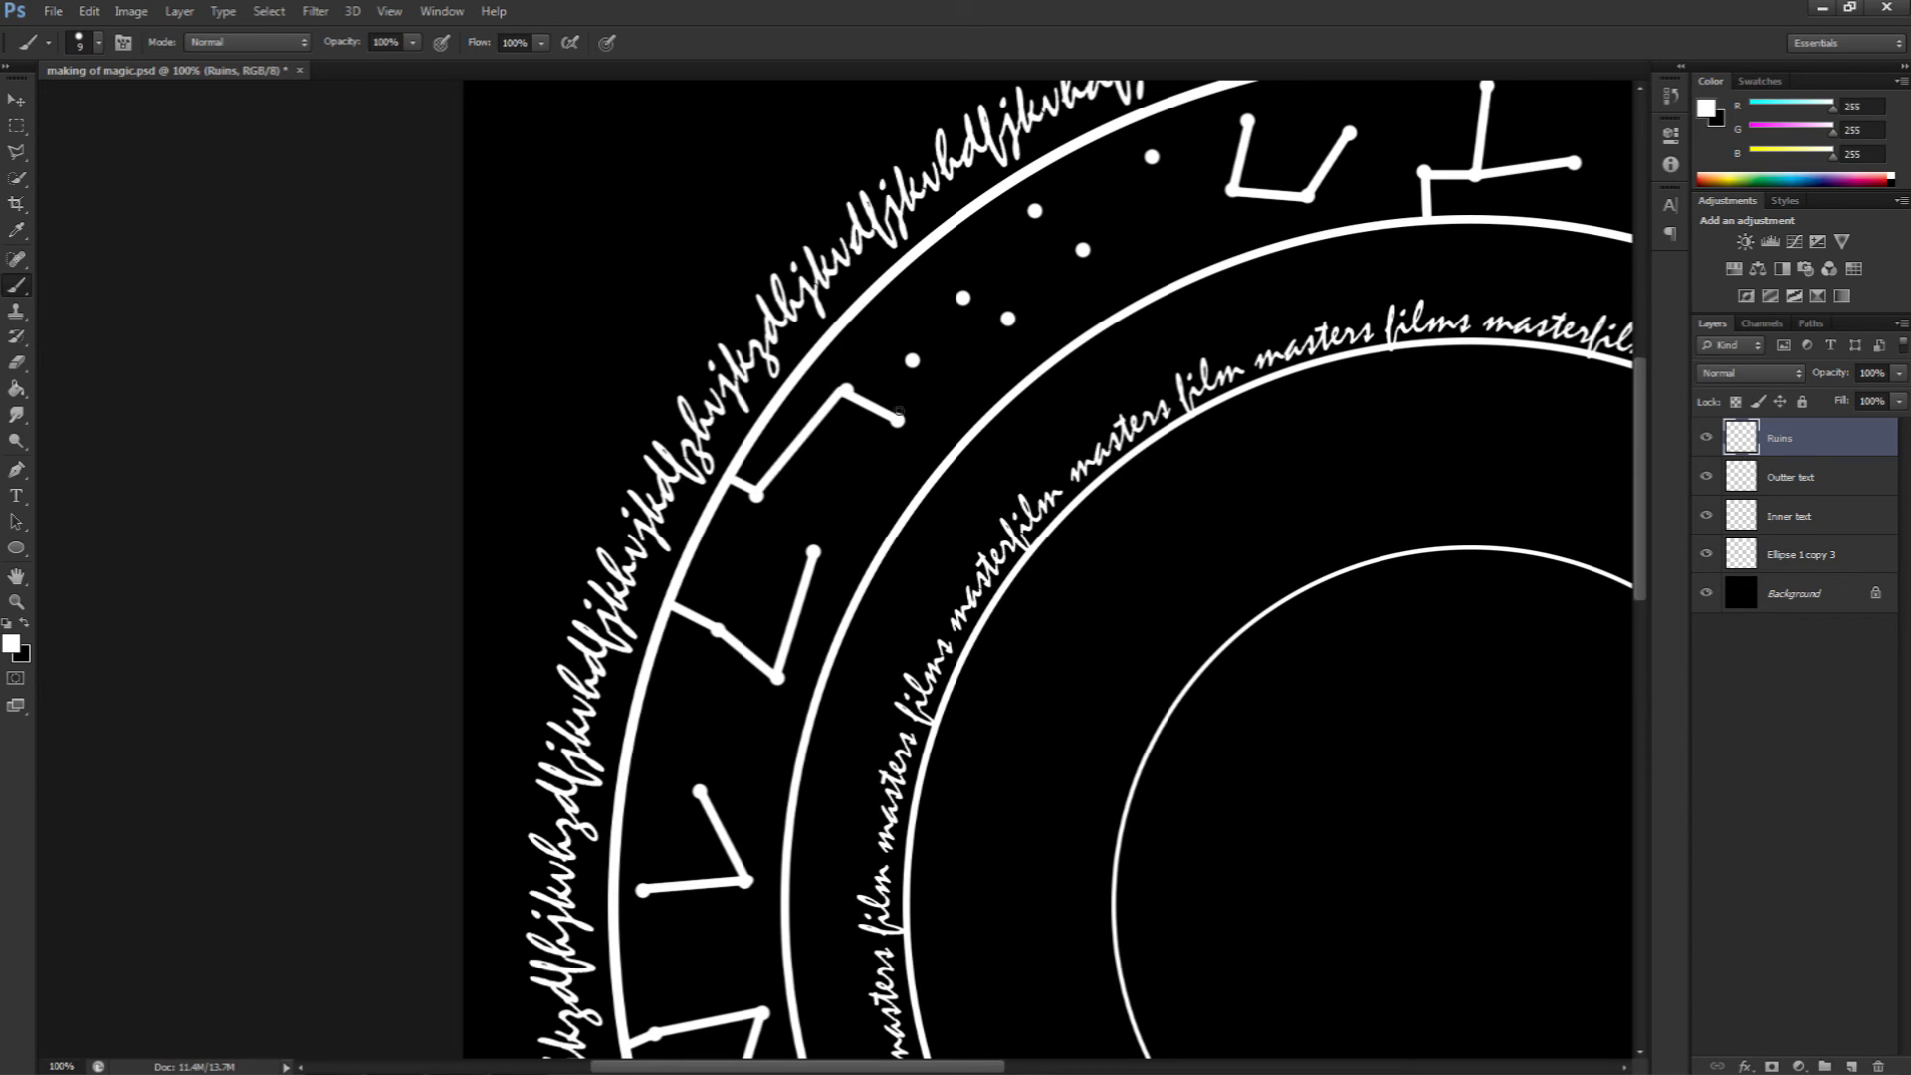
left_click(912, 360, "shift")
left_click_drag(1009, 338, 730, 495)
left_click(685, 455)
left_click(730, 476, "shift")
left_click(803, 406, "shift")
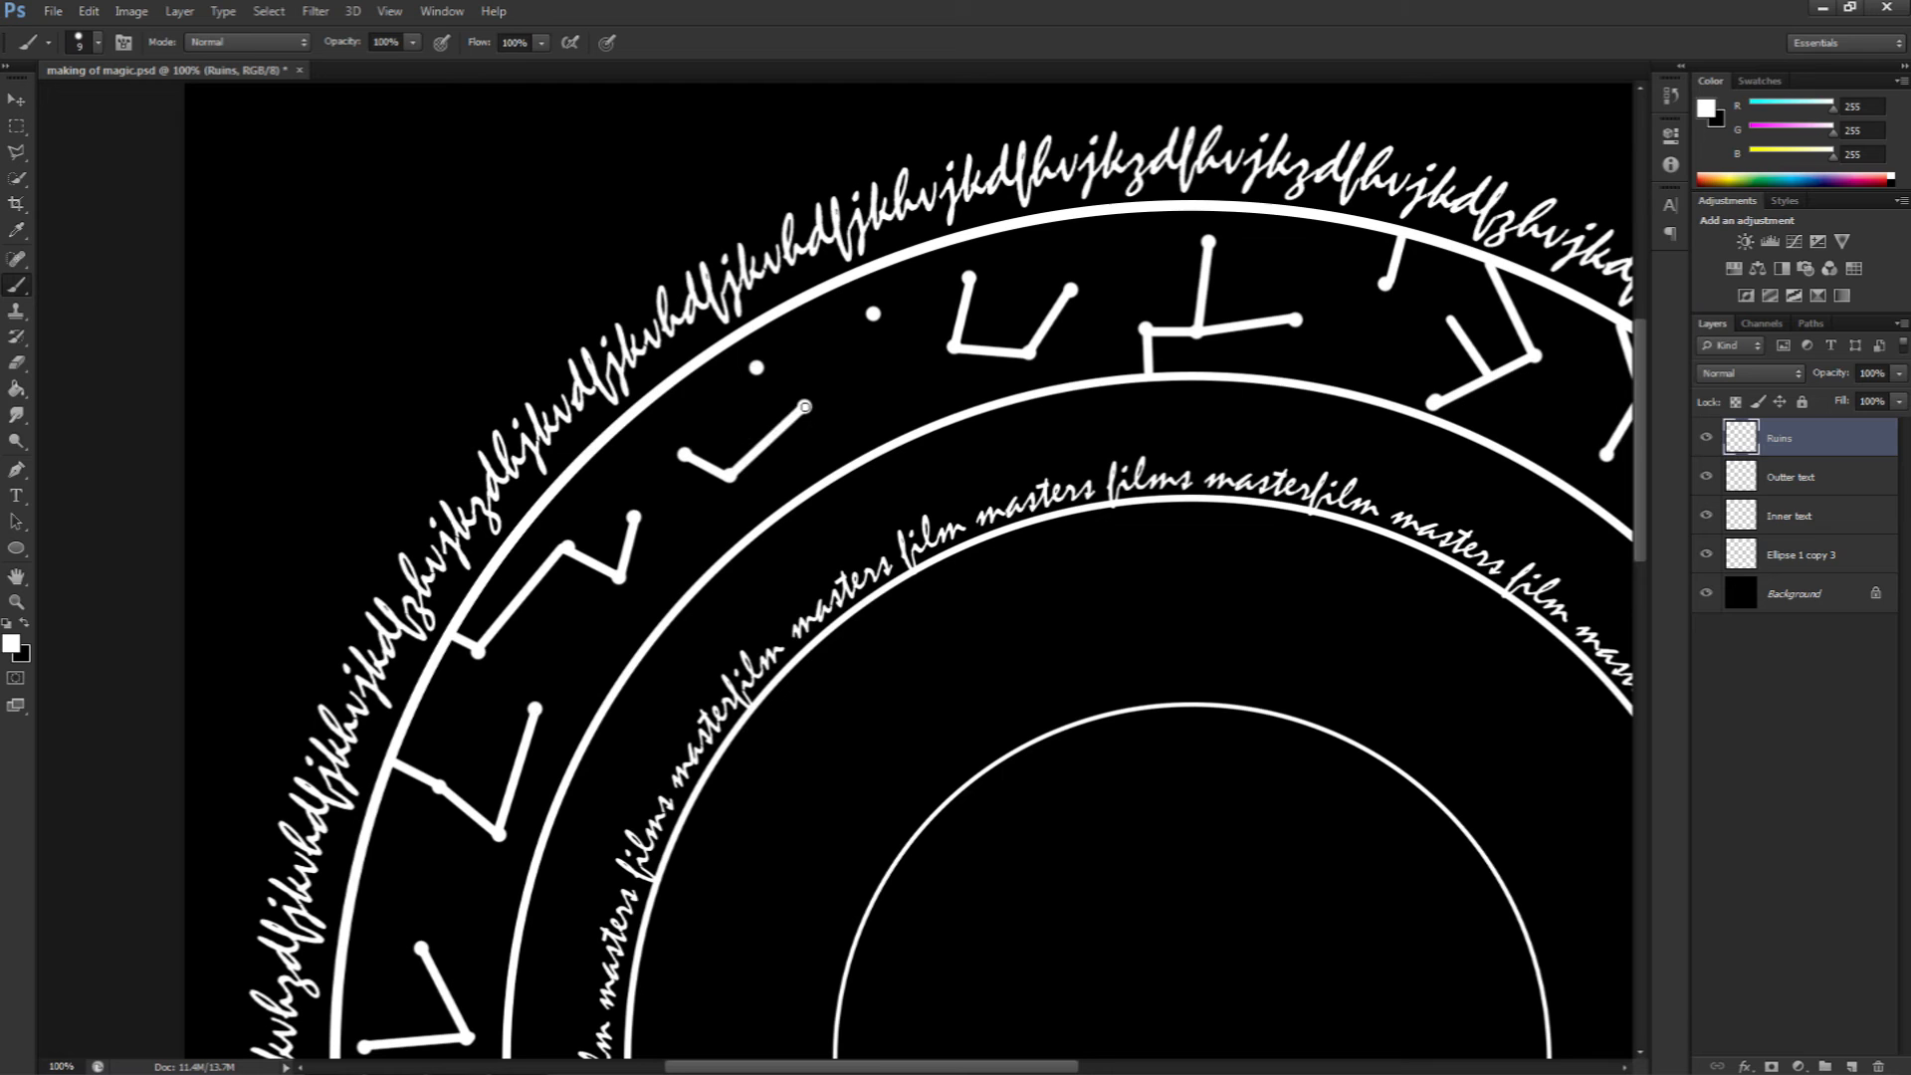
left_click(854, 458, "shift")
left_click_drag(904, 442, 759, 623)
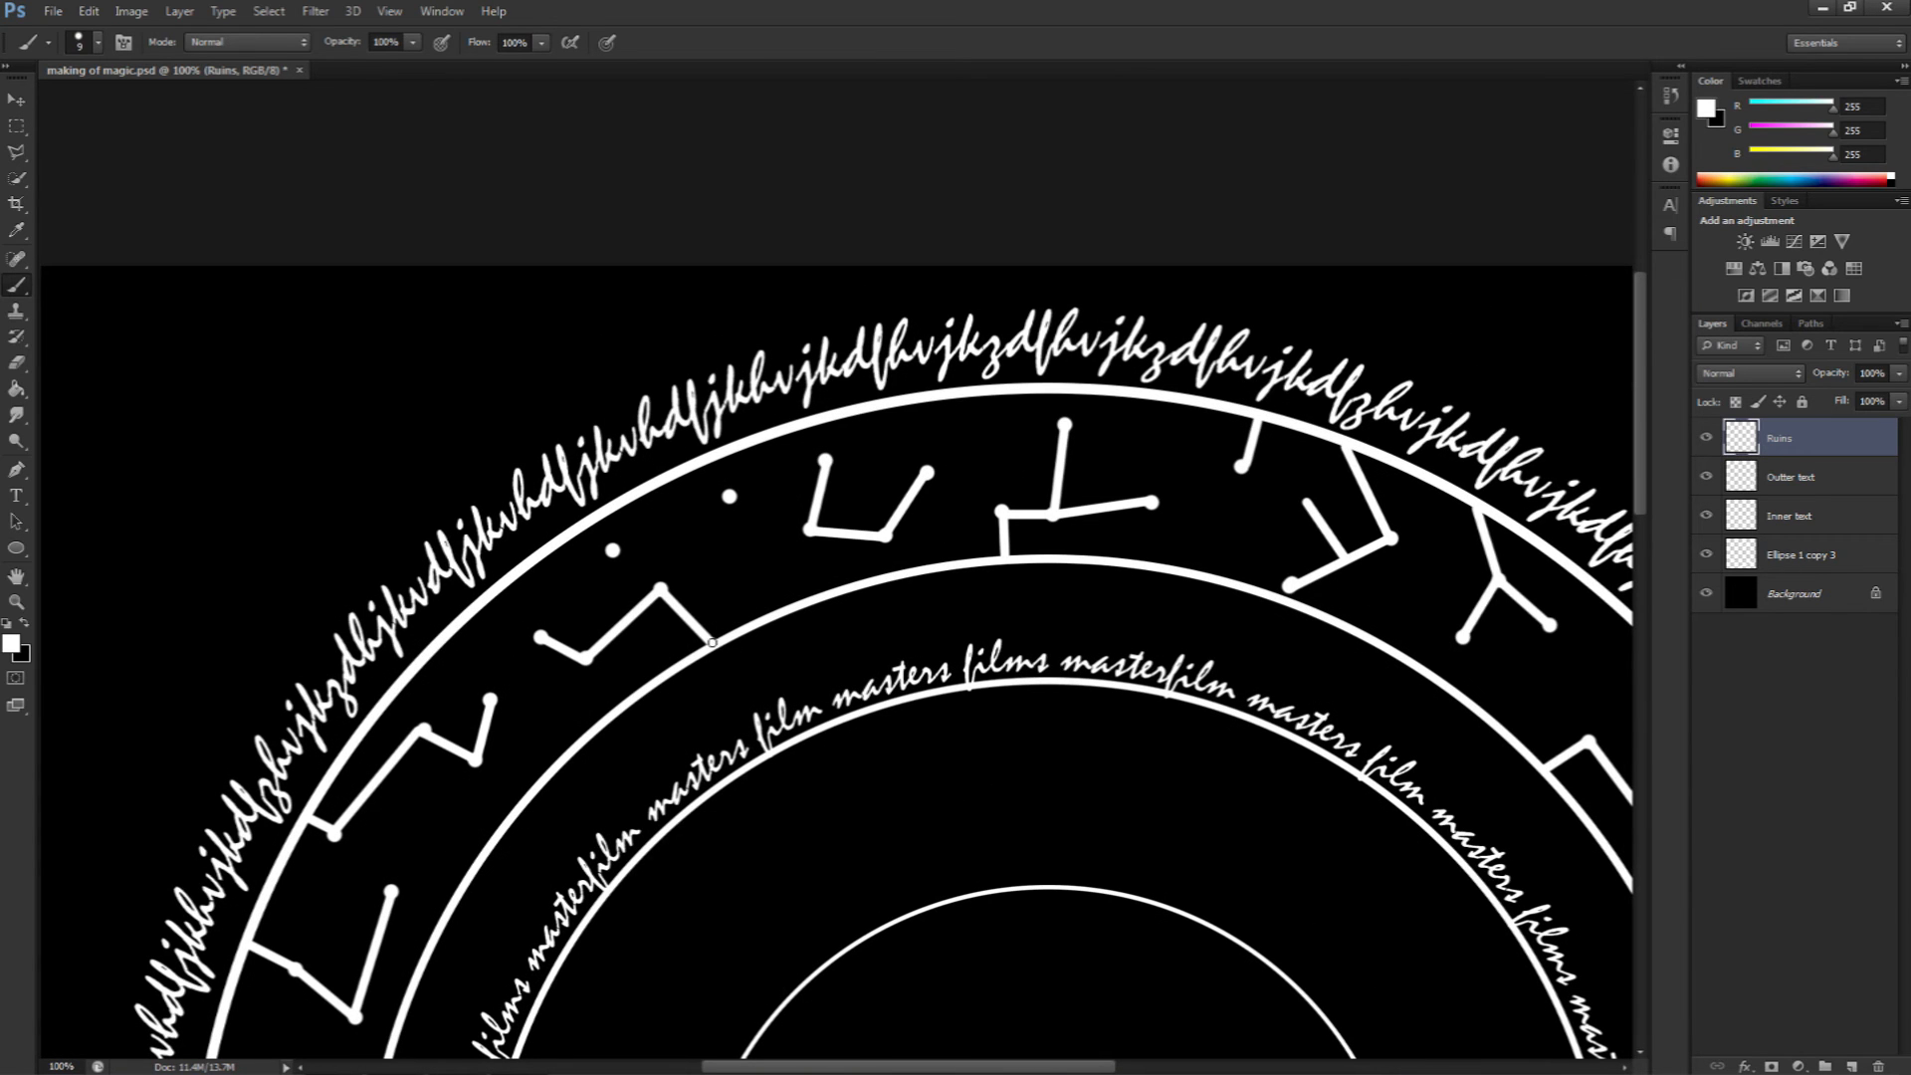
left_click(612, 548, "shift")
left_click(598, 521, "shift")
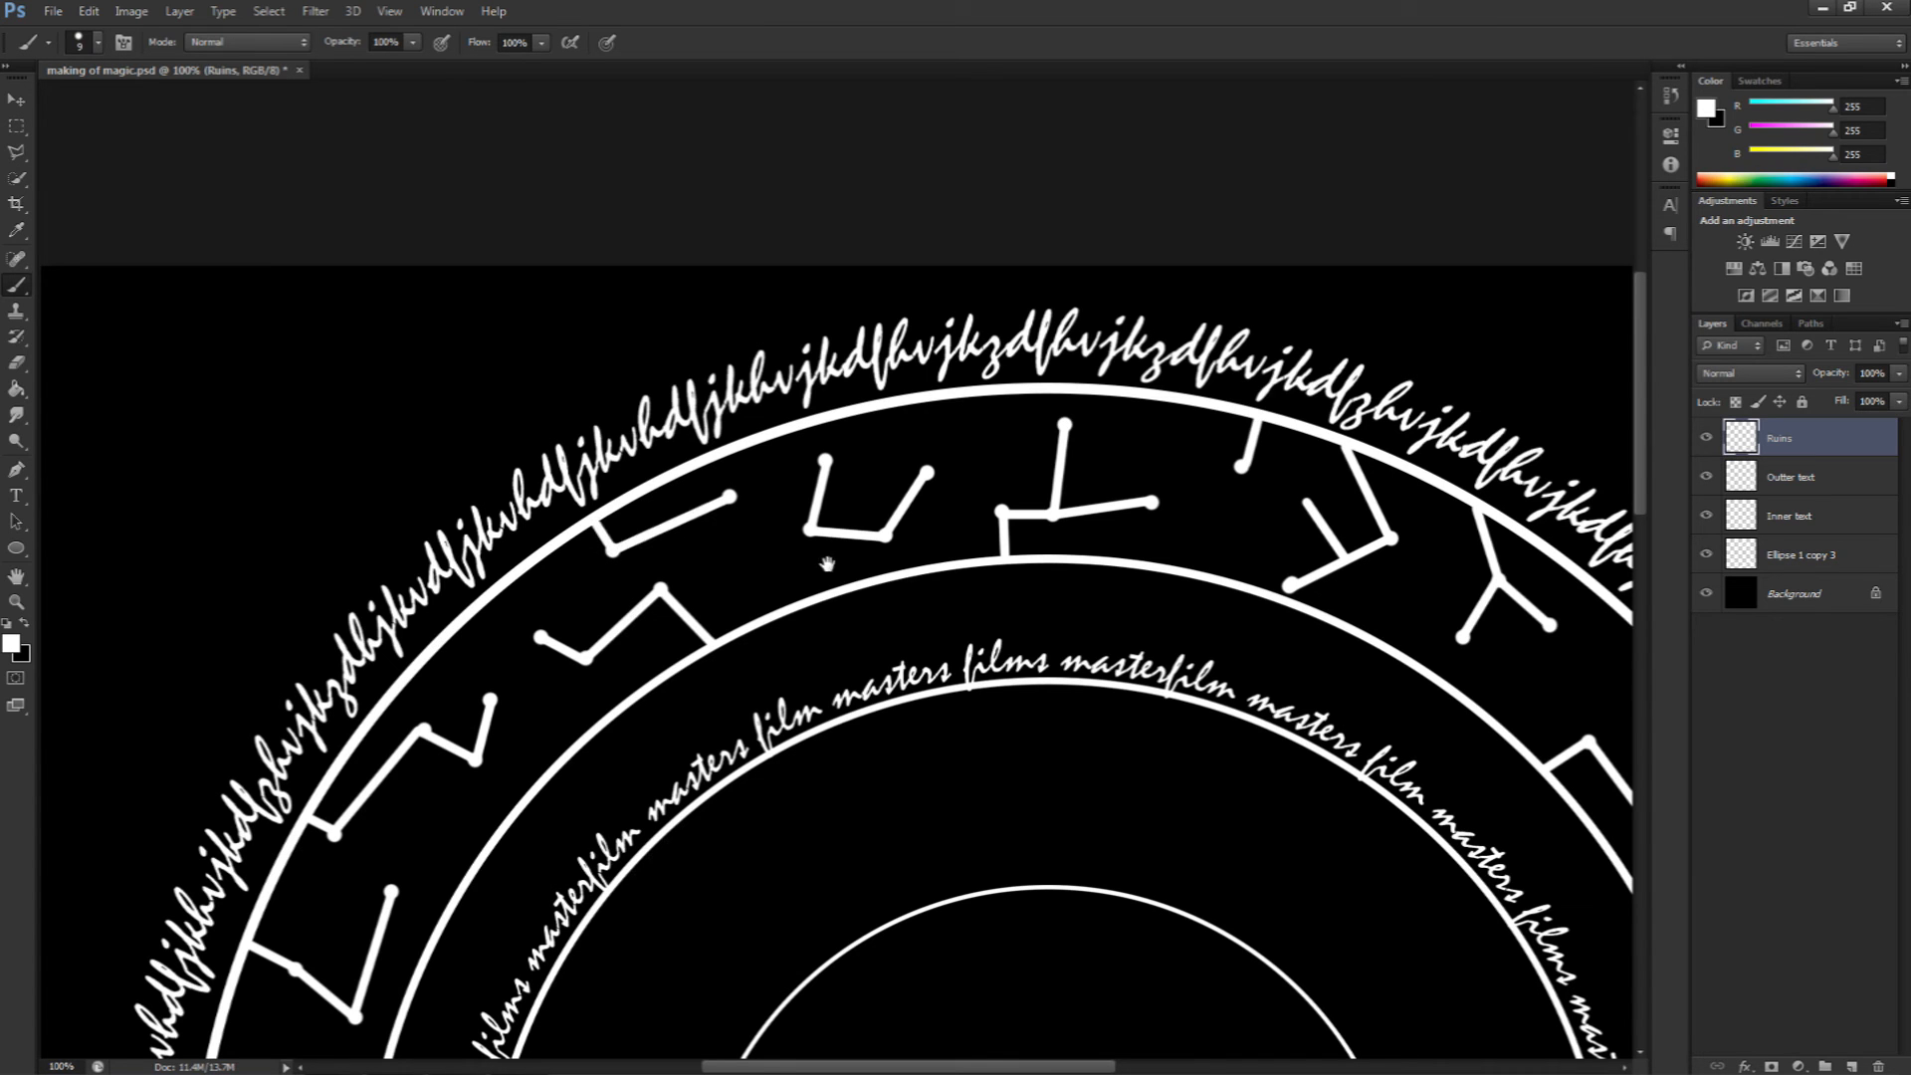
Step: Set up the Rectangle tool in Shape mode with no fill and a white stroke
key("ctrl+minus")
key("z")
left_click(524, 556, "alt")
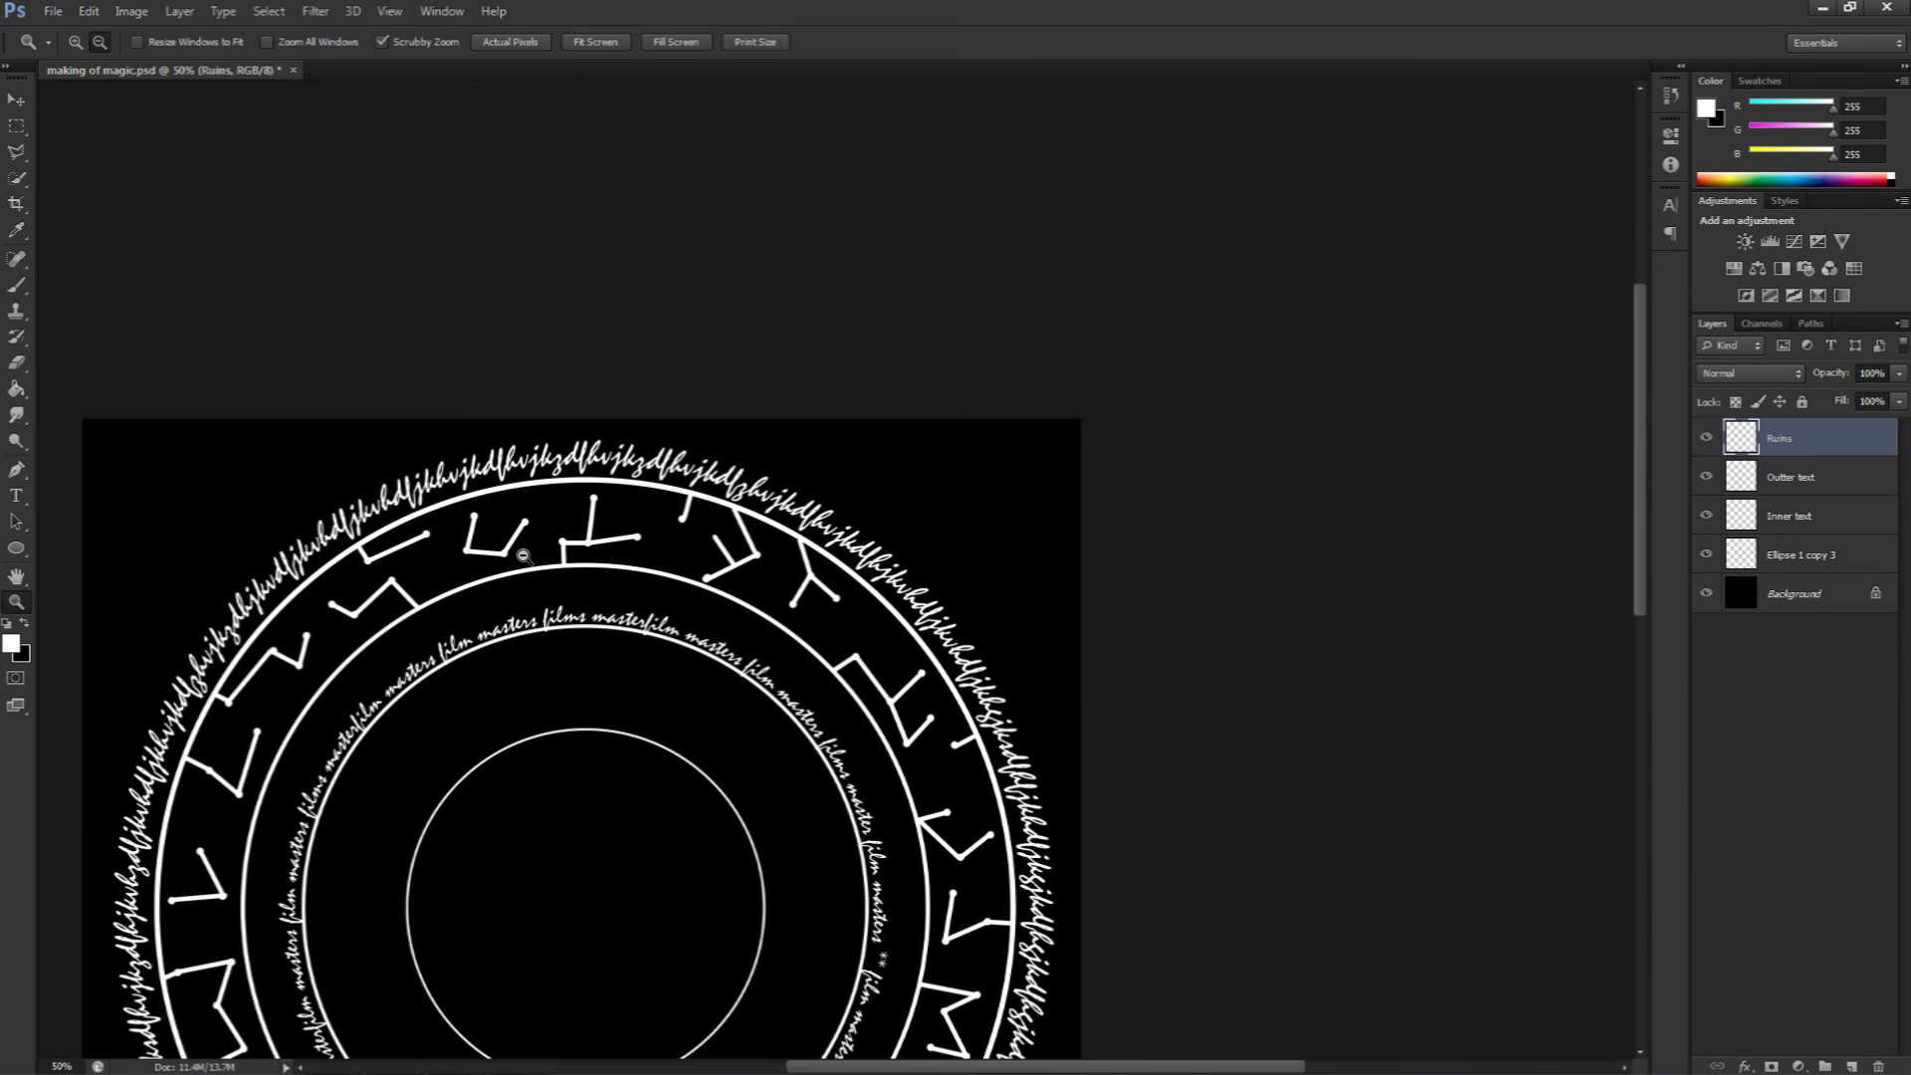
left_click(619, 685, "alt")
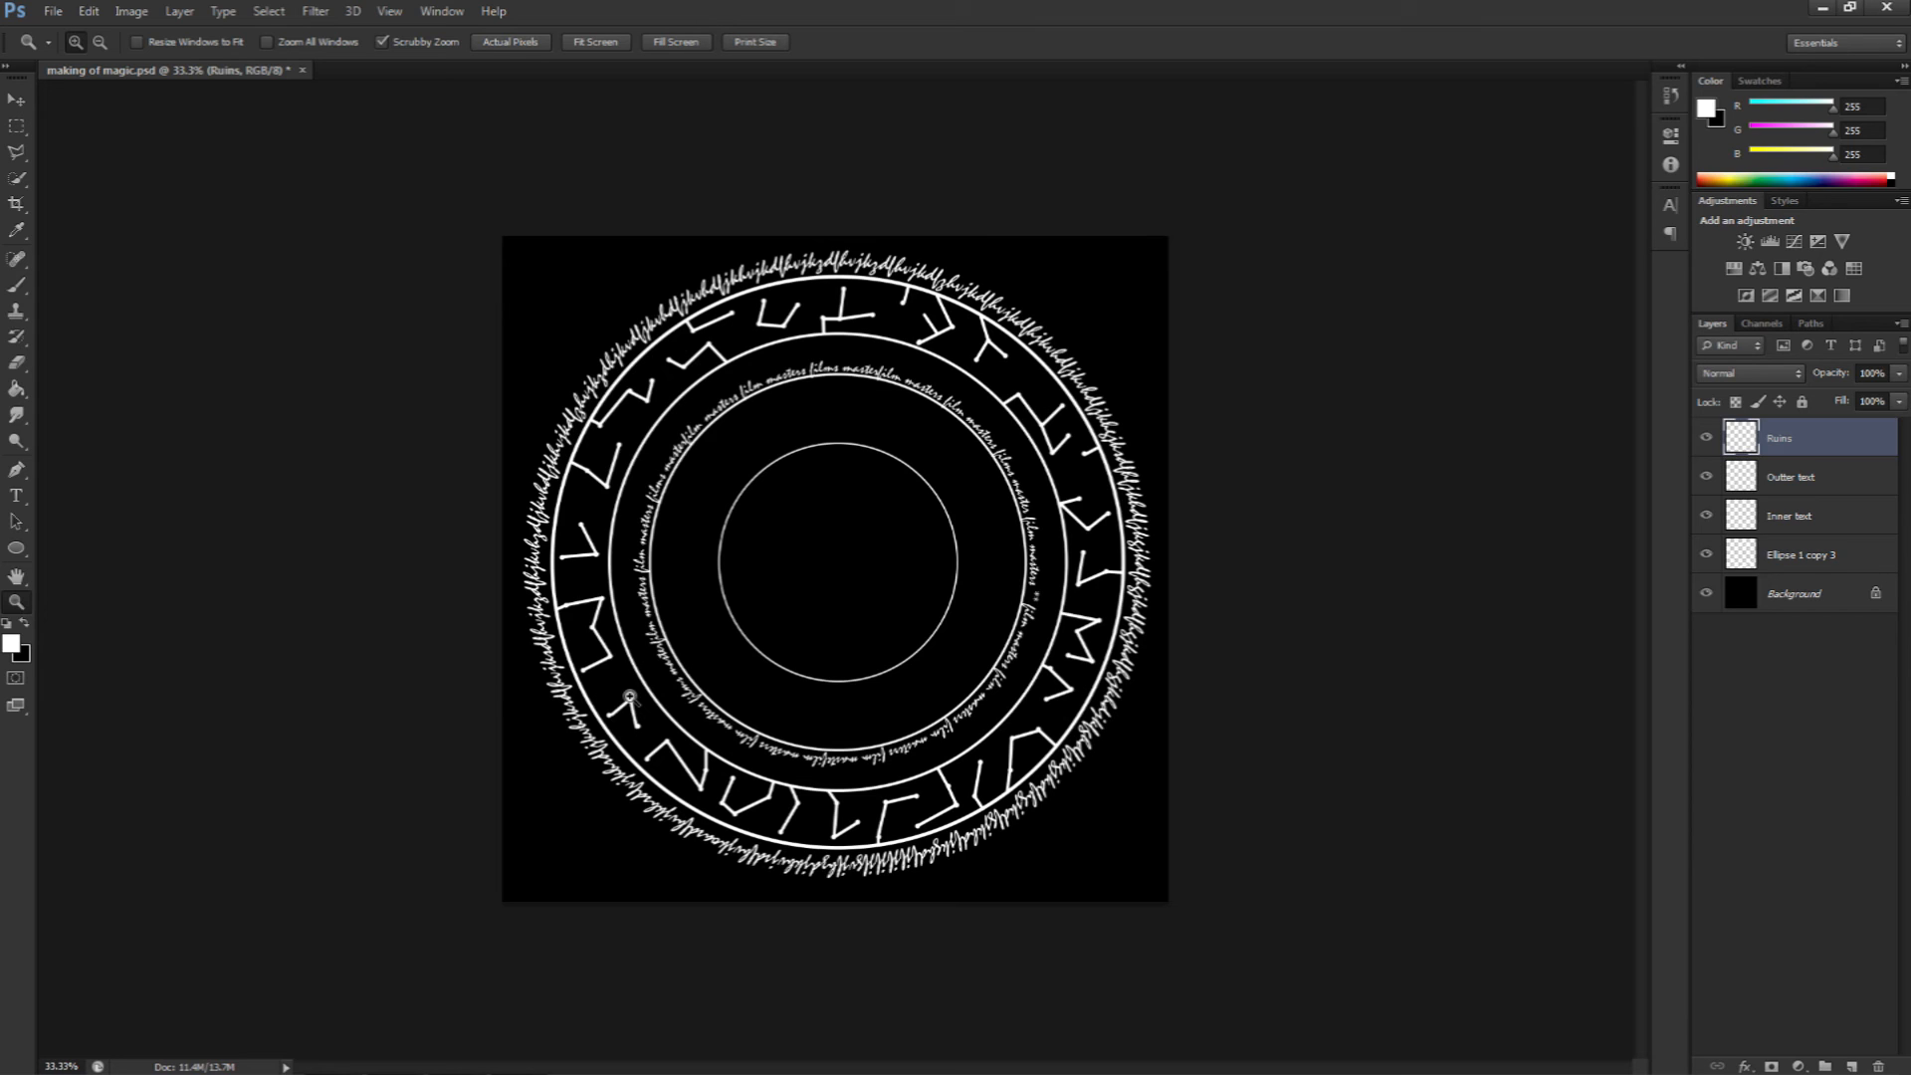
key("v")
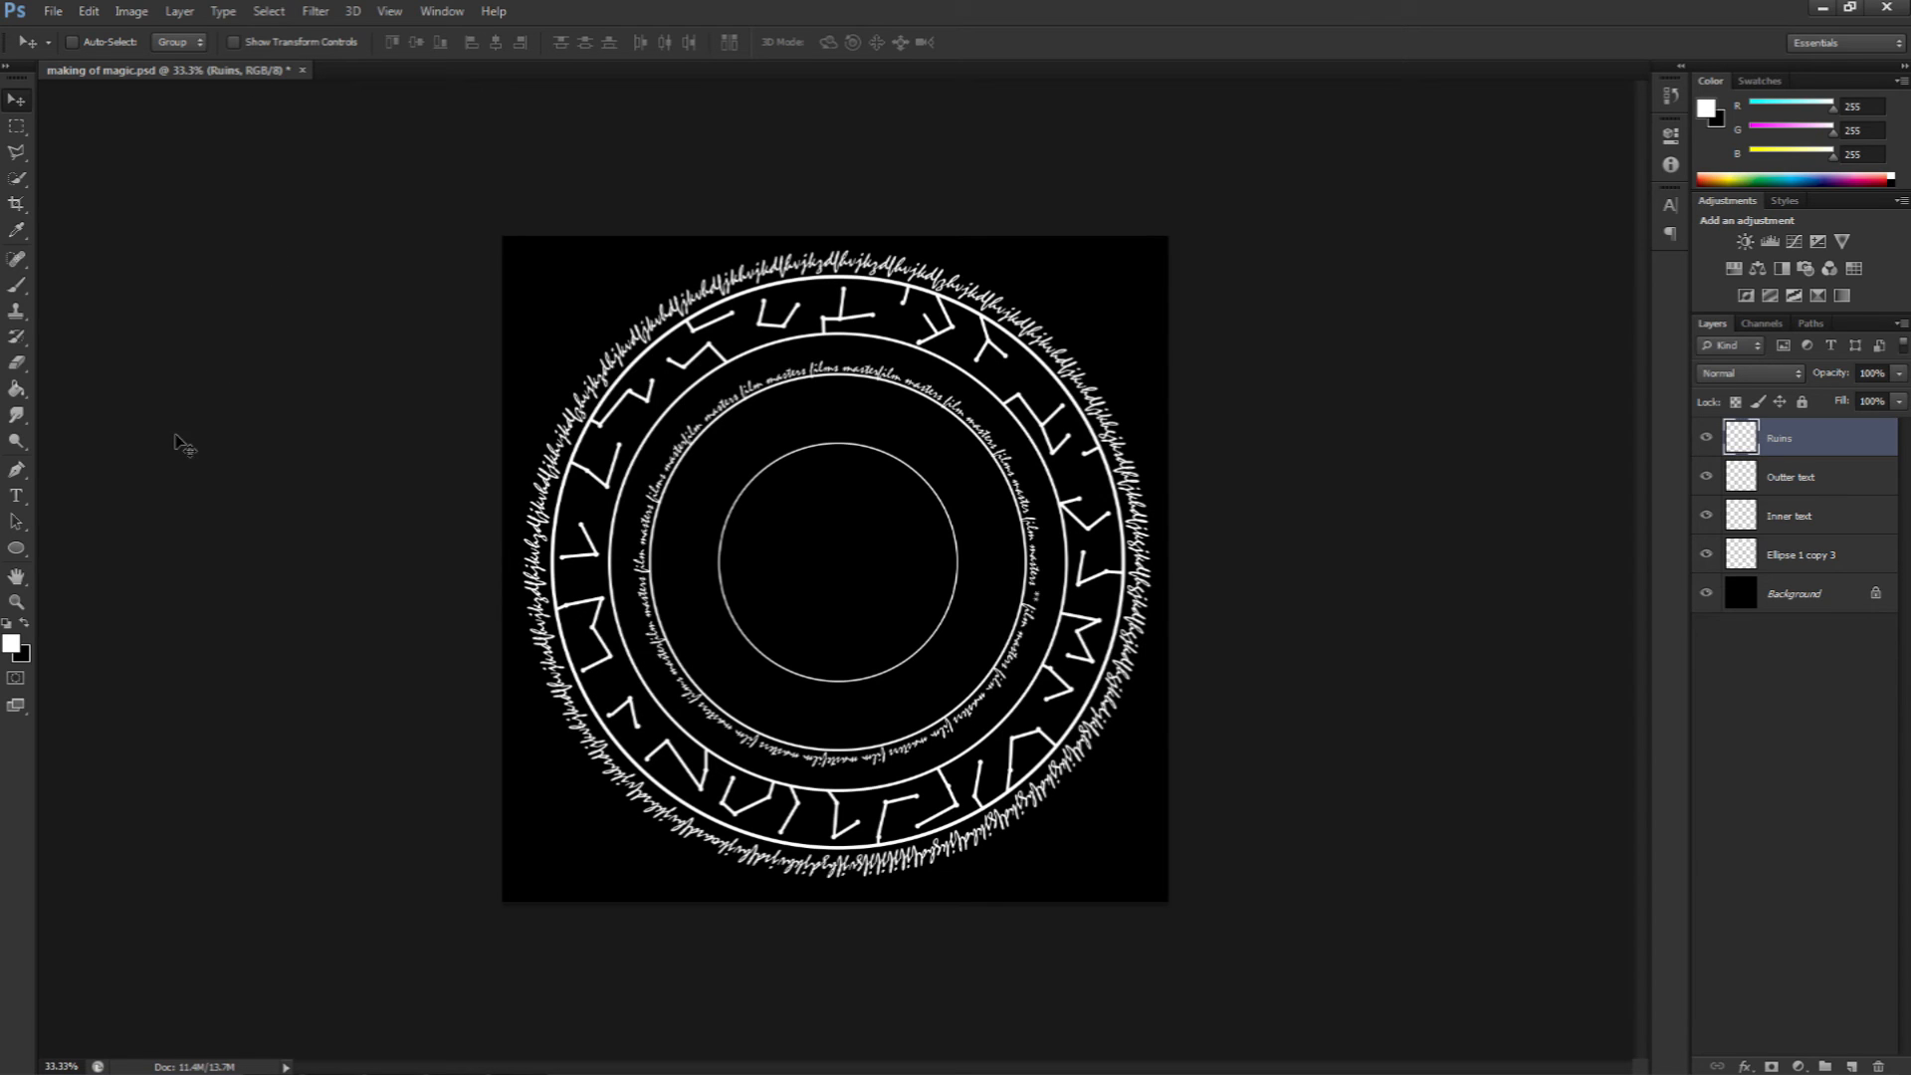
left_click(17, 551)
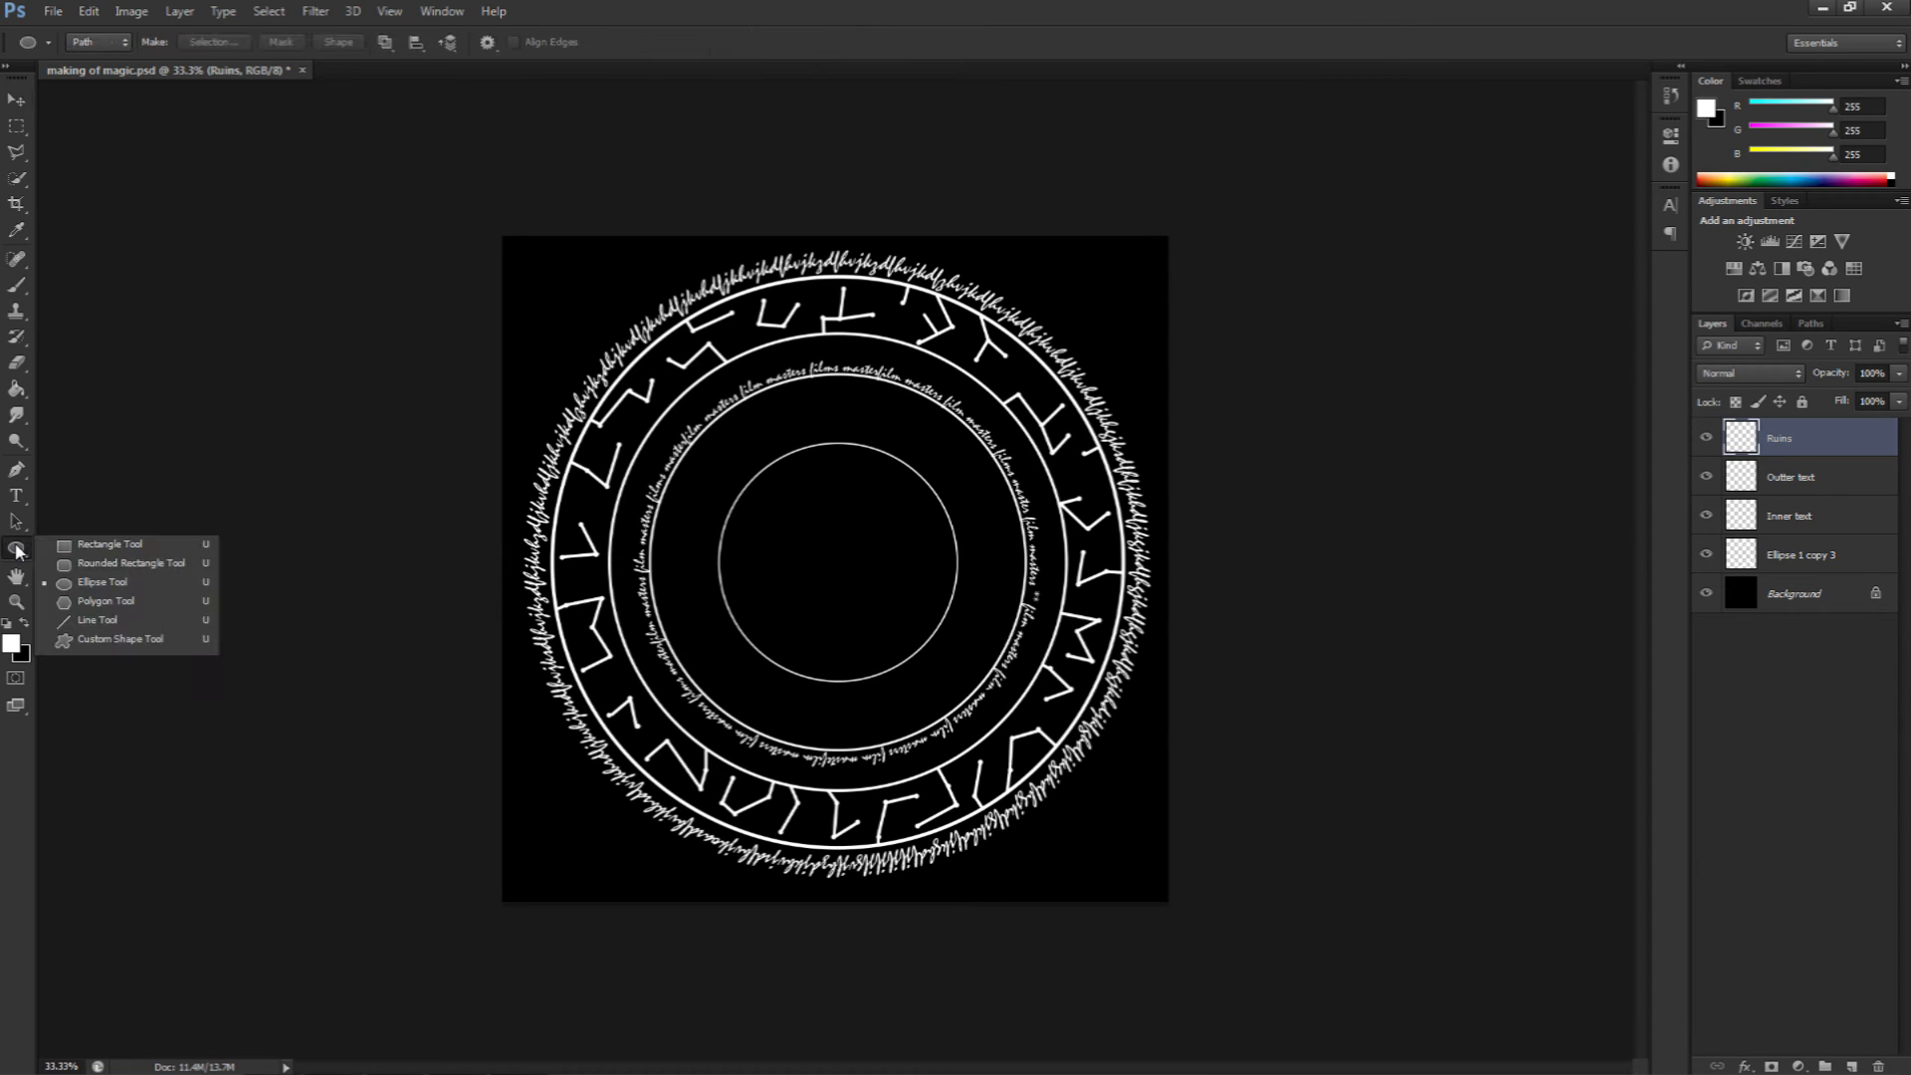
left_click(86, 547)
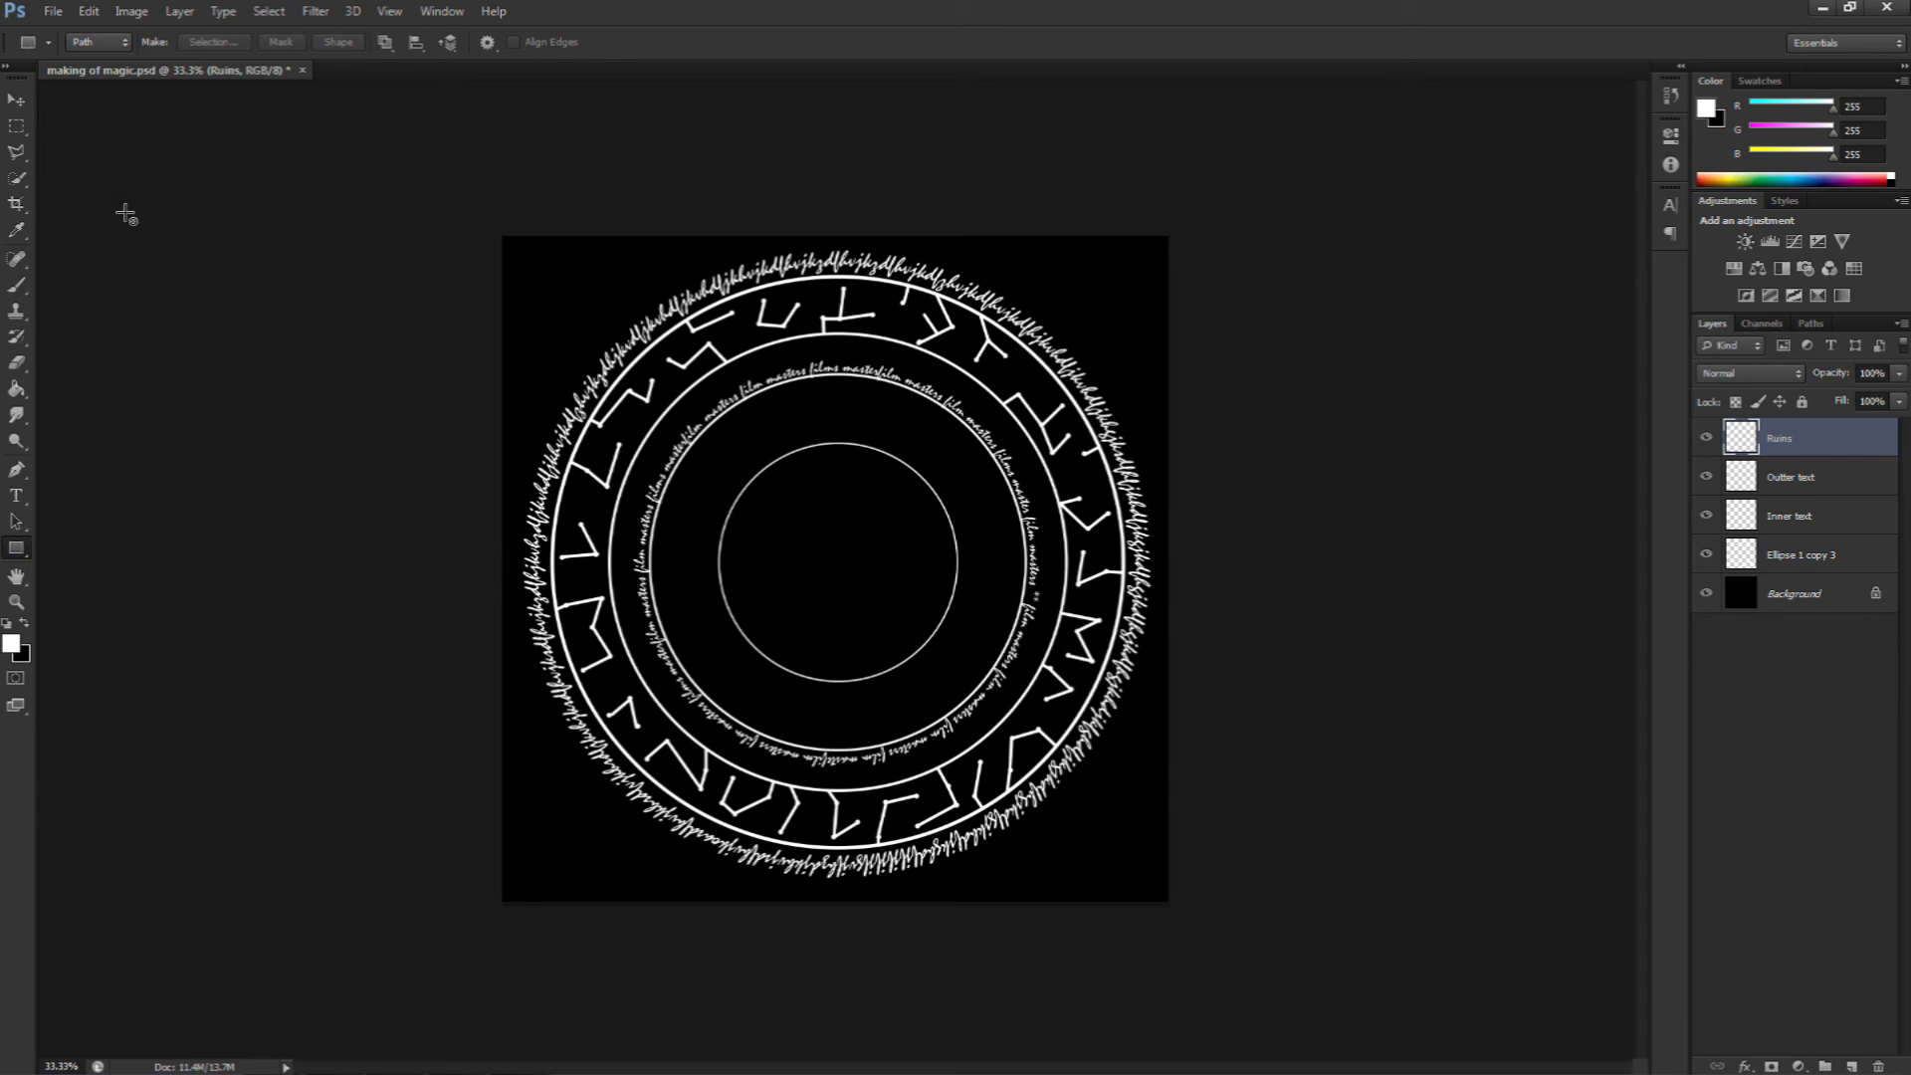
left_click(106, 41)
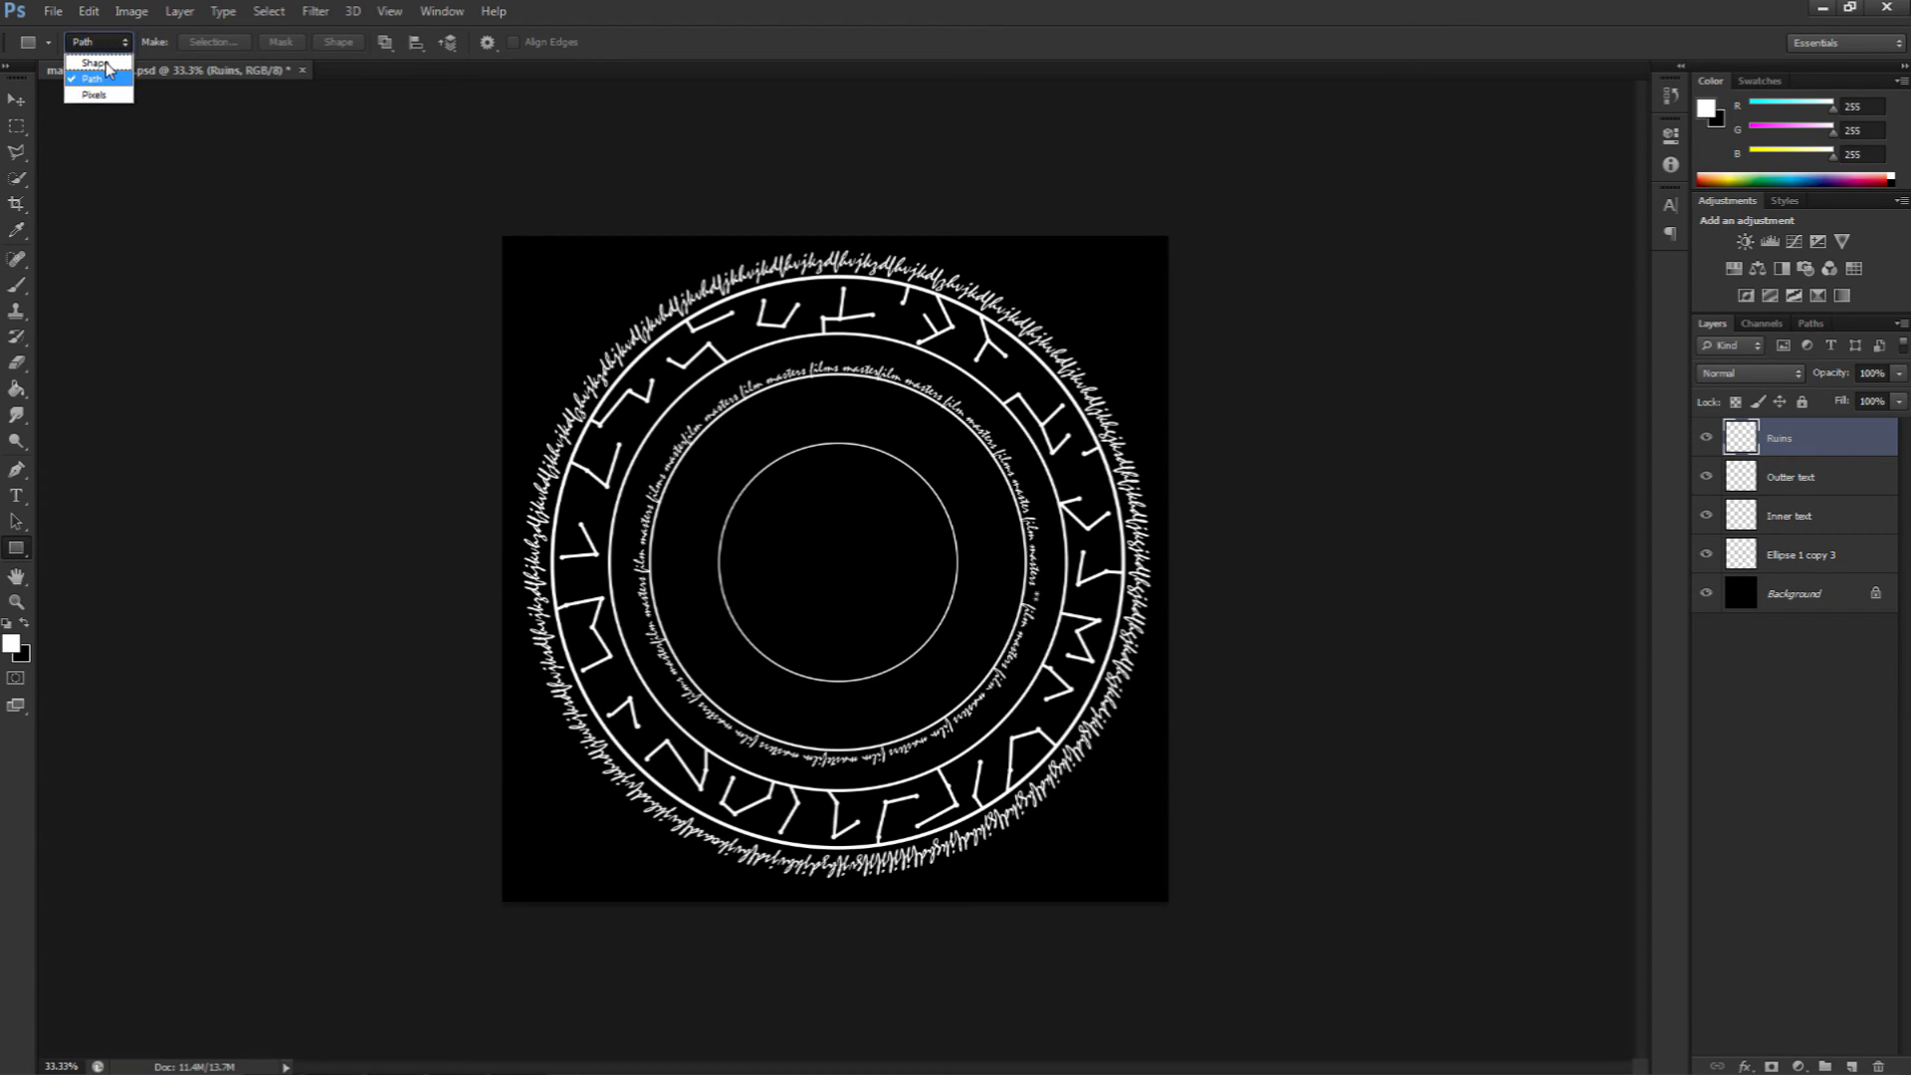
left_click(96, 63)
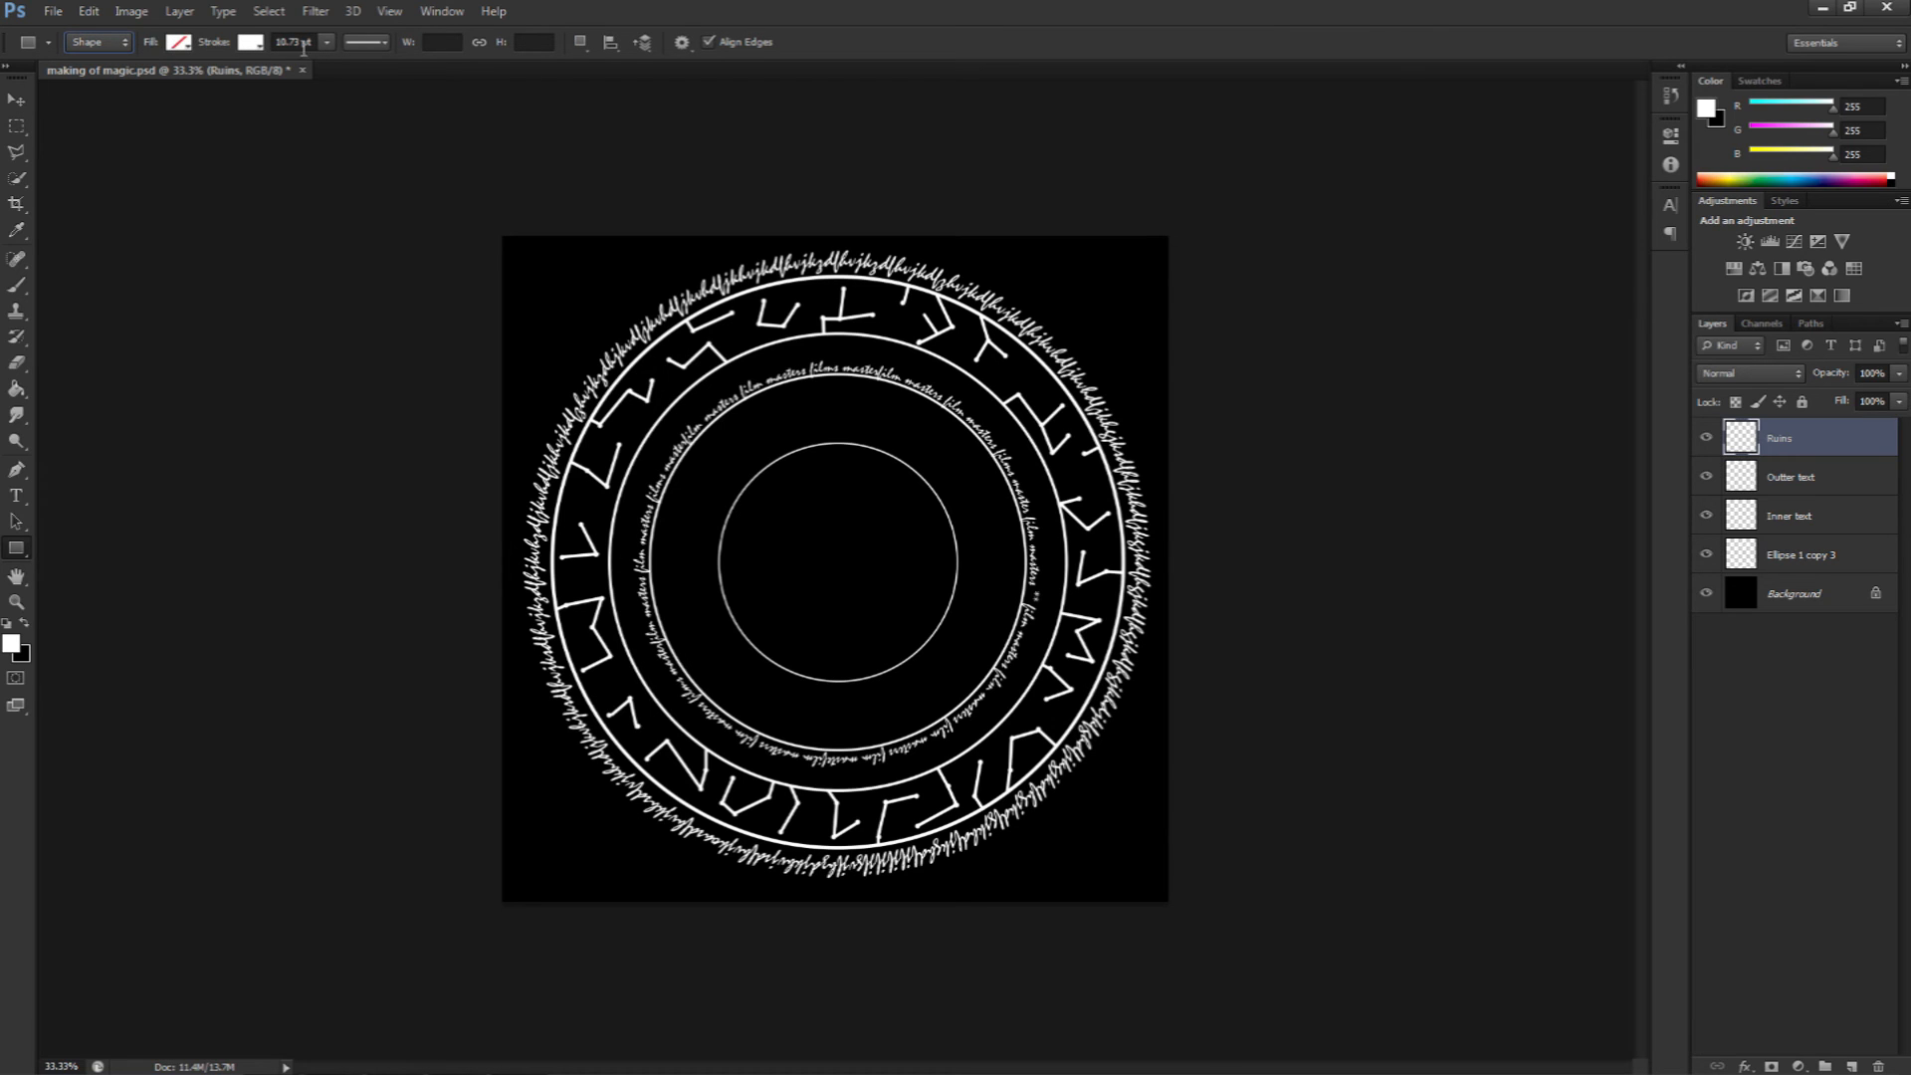
left_click(181, 45)
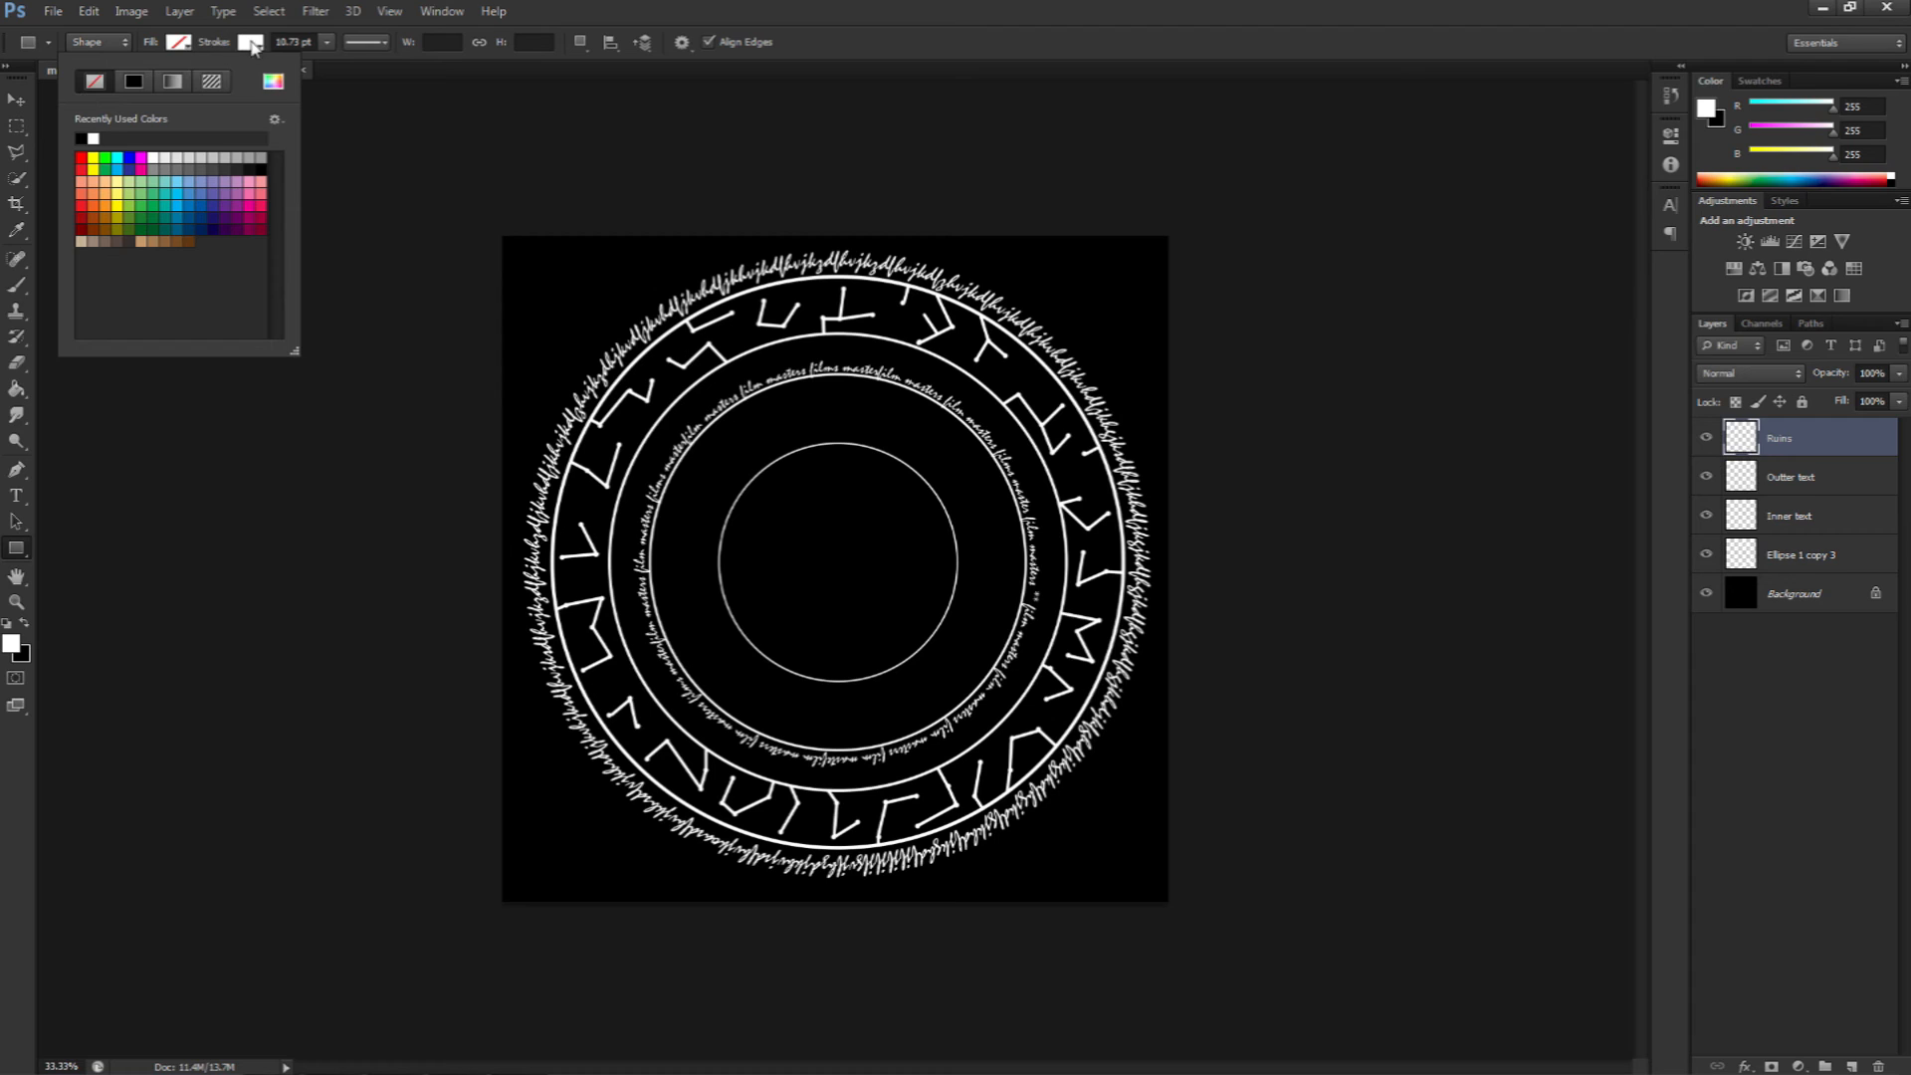
left_click(251, 42)
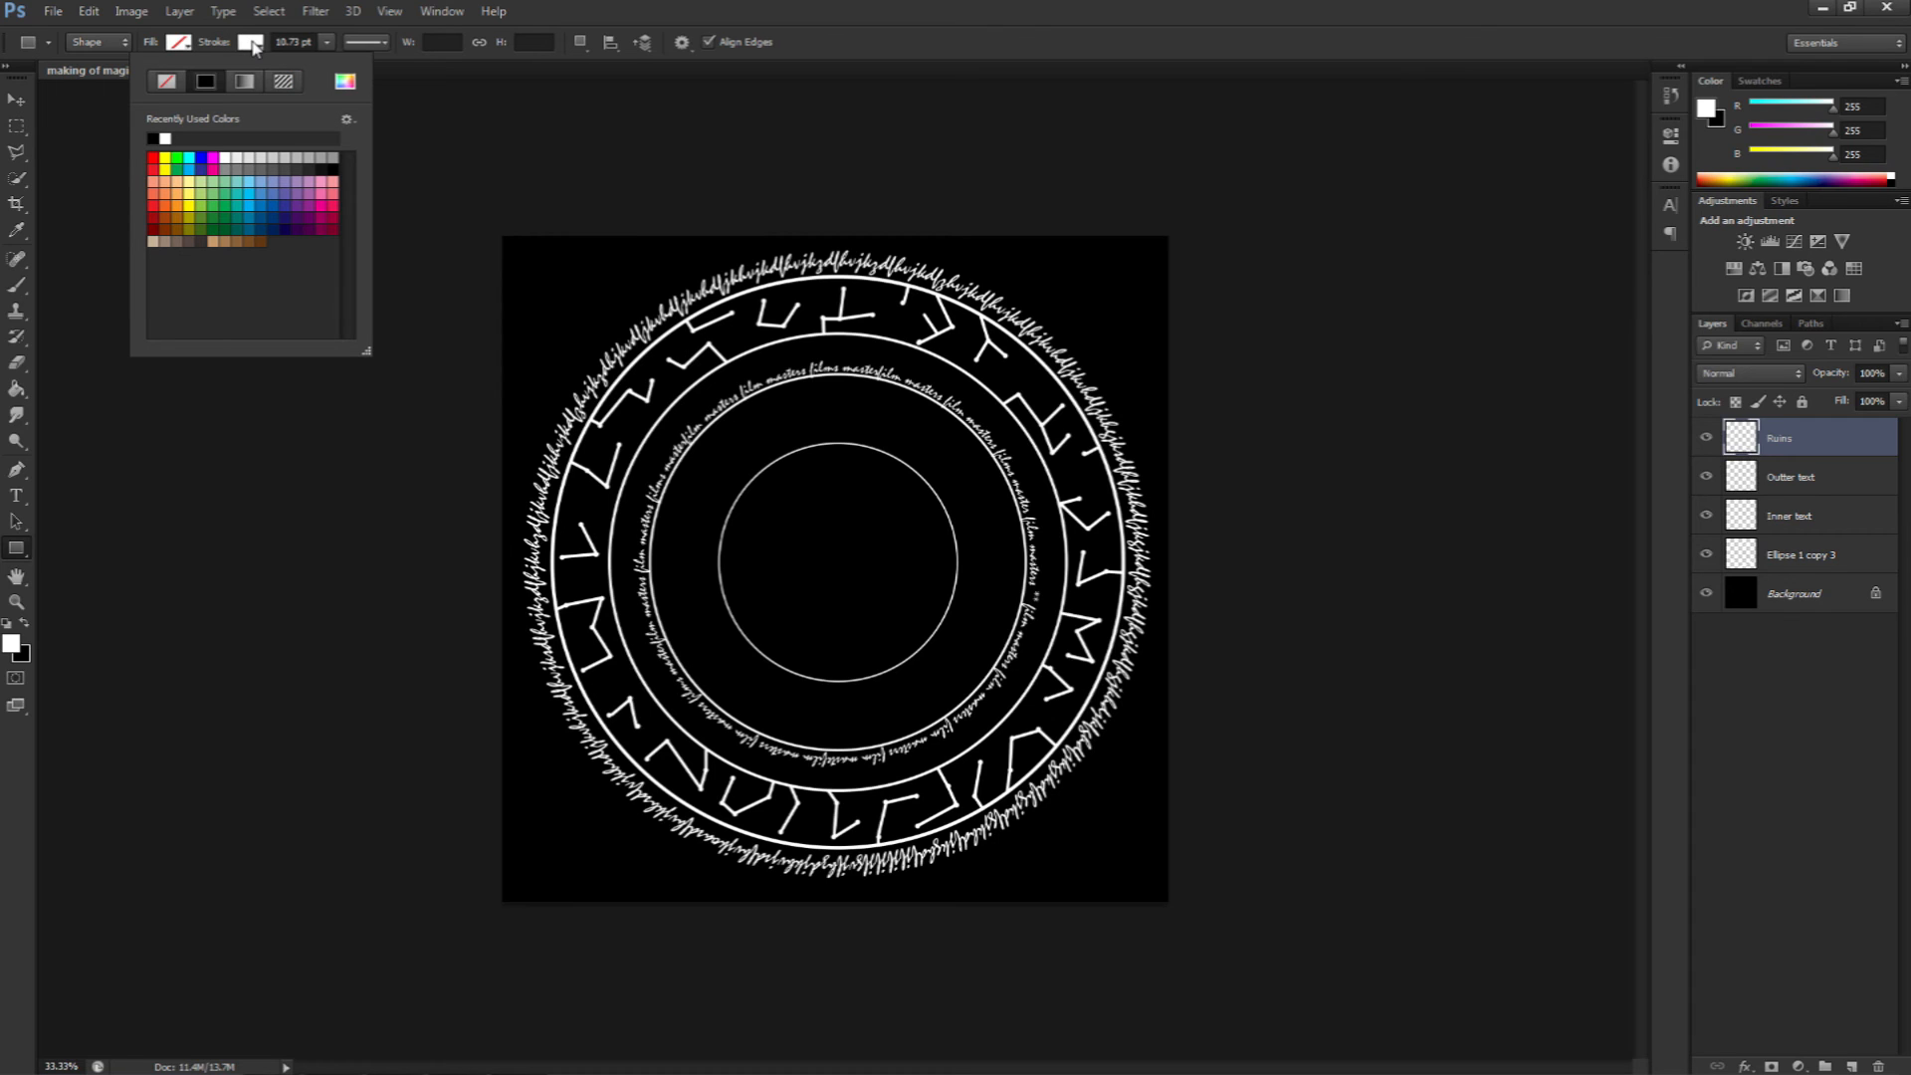
left_click(165, 138)
left_click(327, 48)
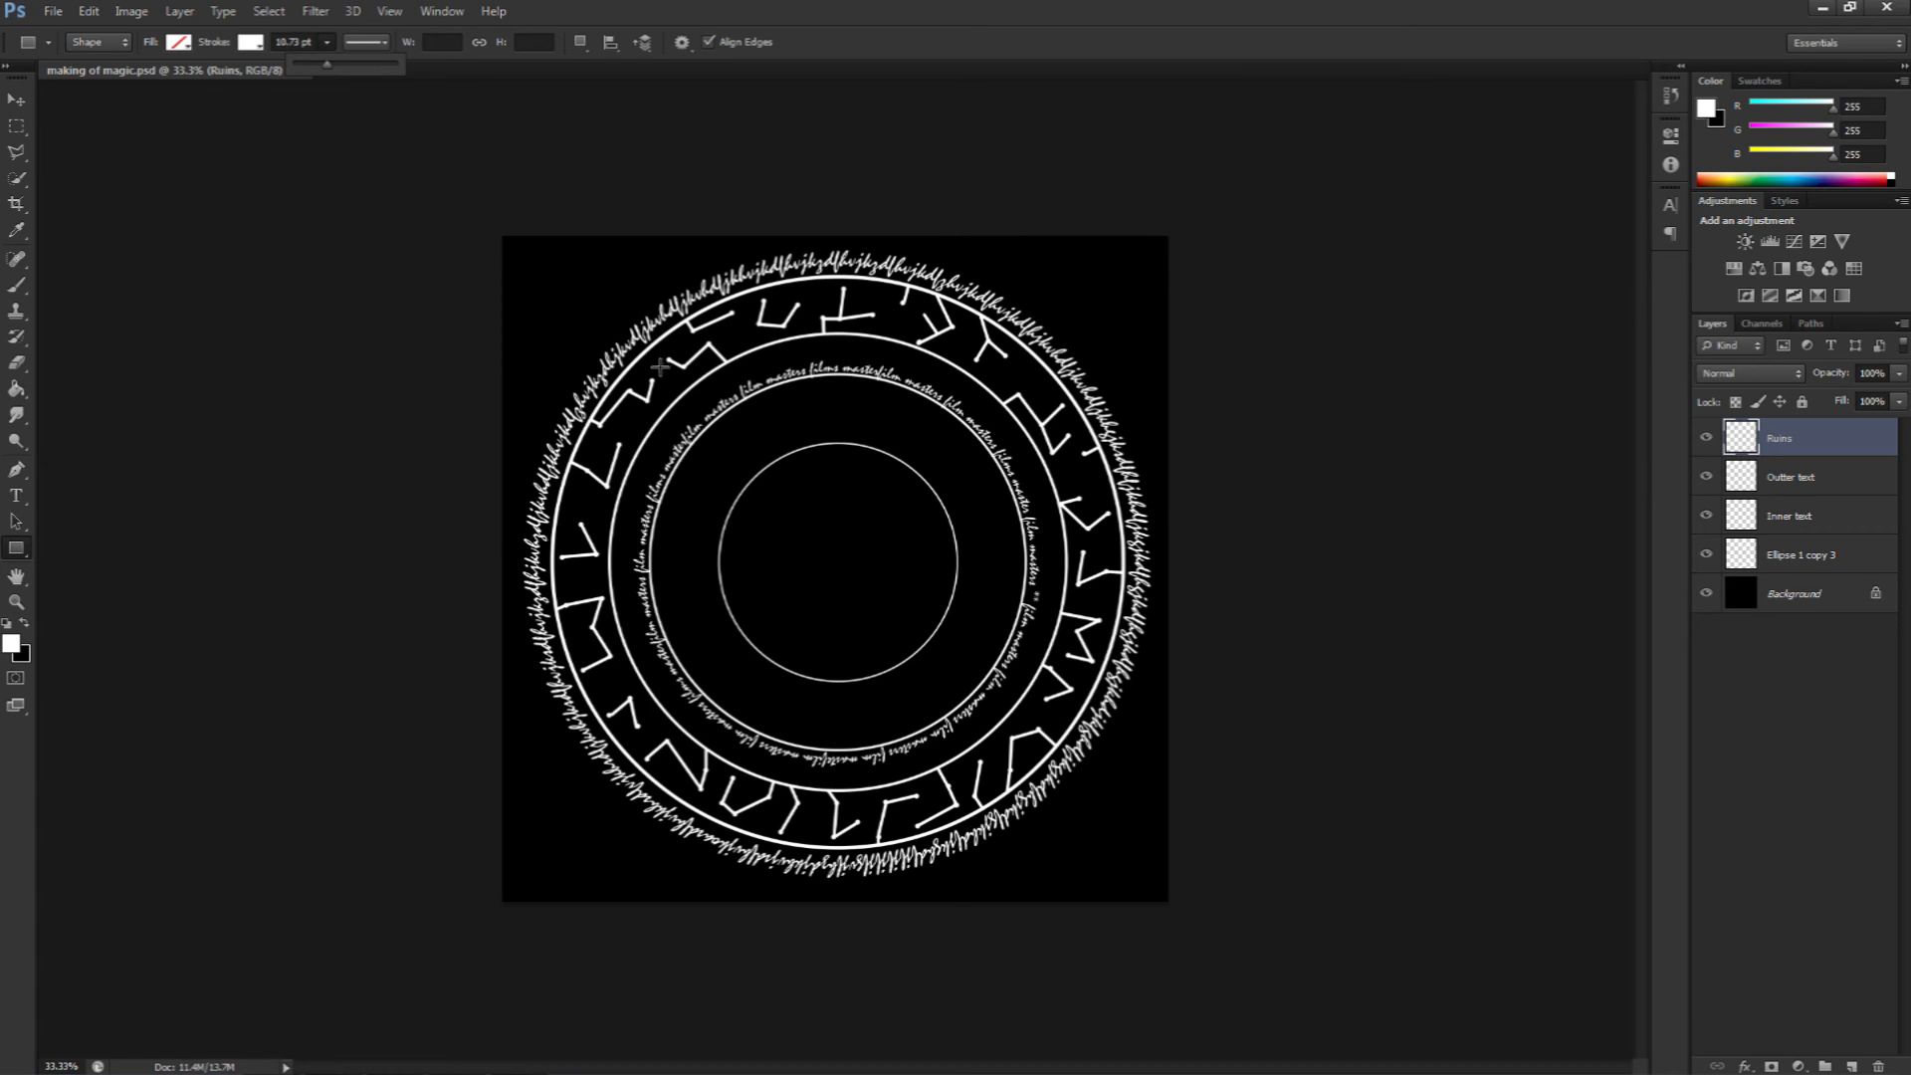
Step: Set the stroke width to 10 pt and draw a square about 760 × 760 px around the inner circle
double_click(292, 42)
key("BackSpace")
left_click(366, 43)
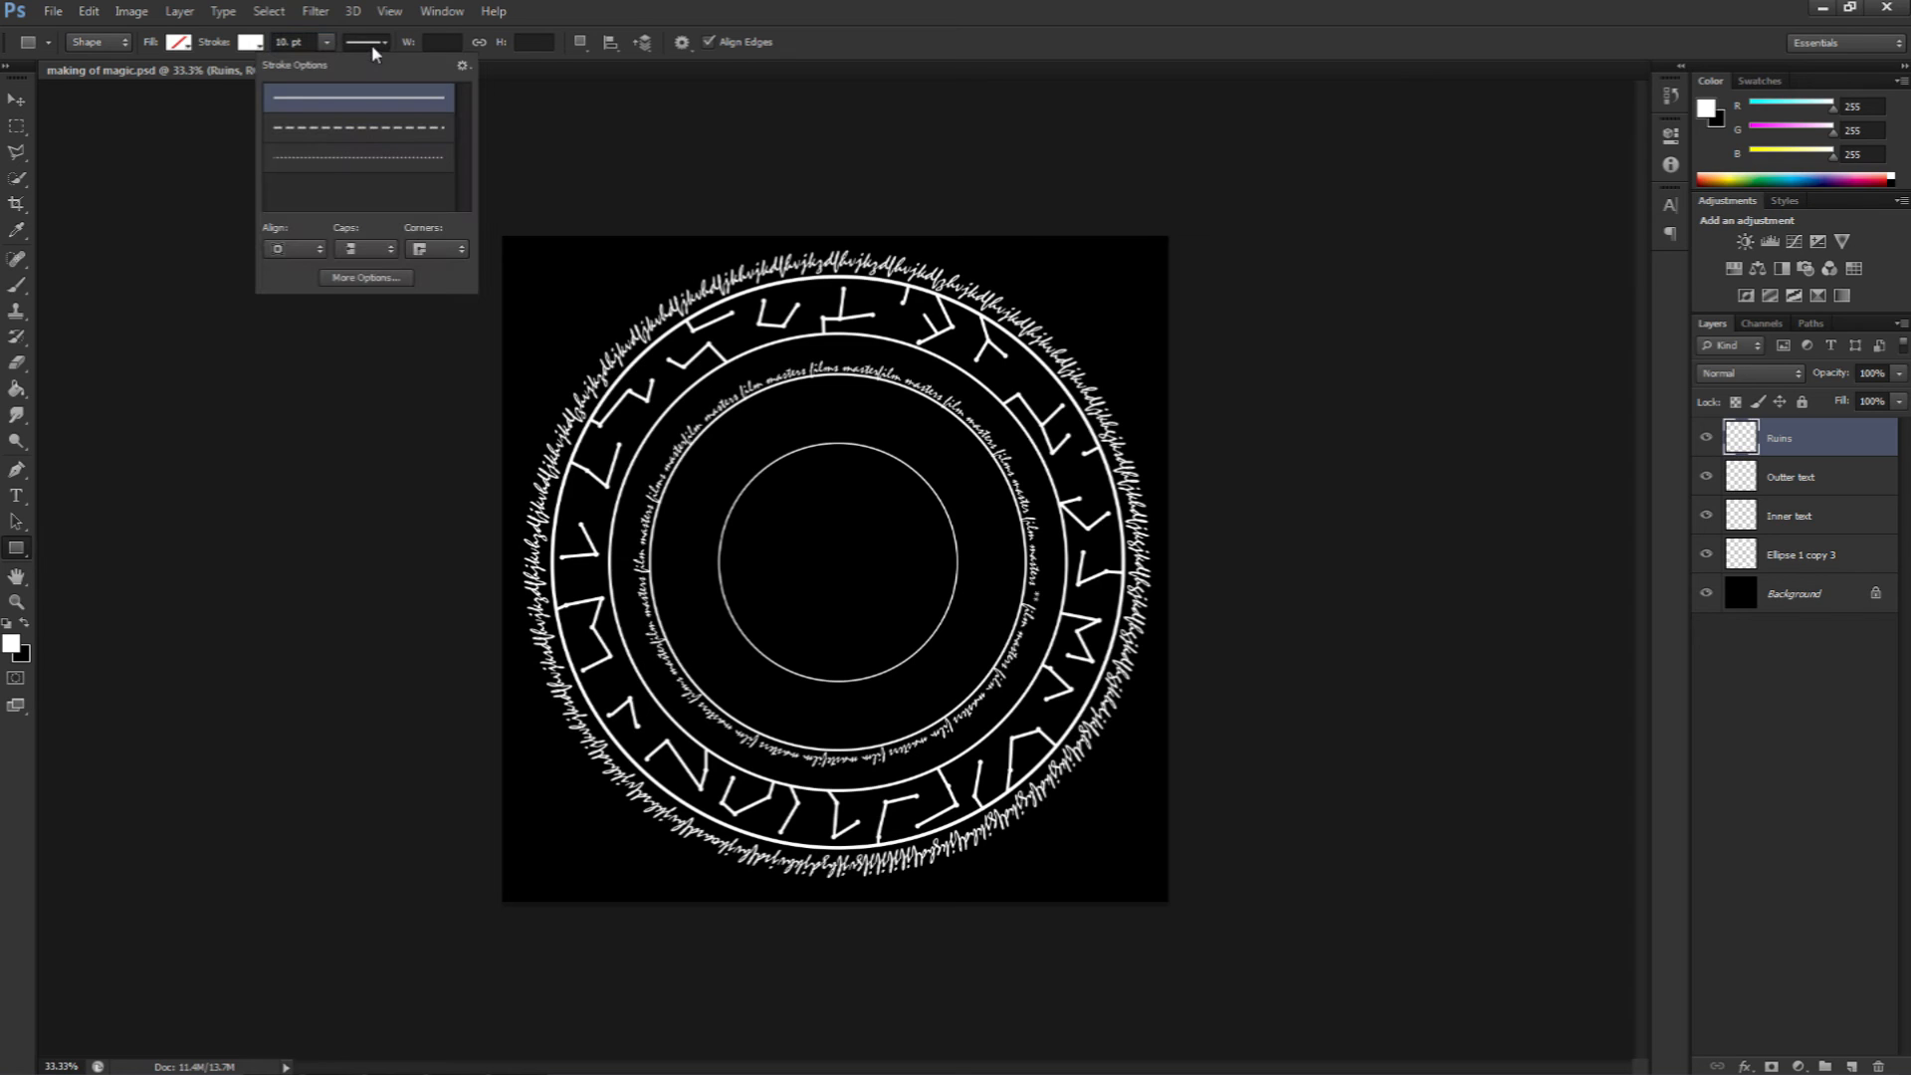
left_click(520, 103)
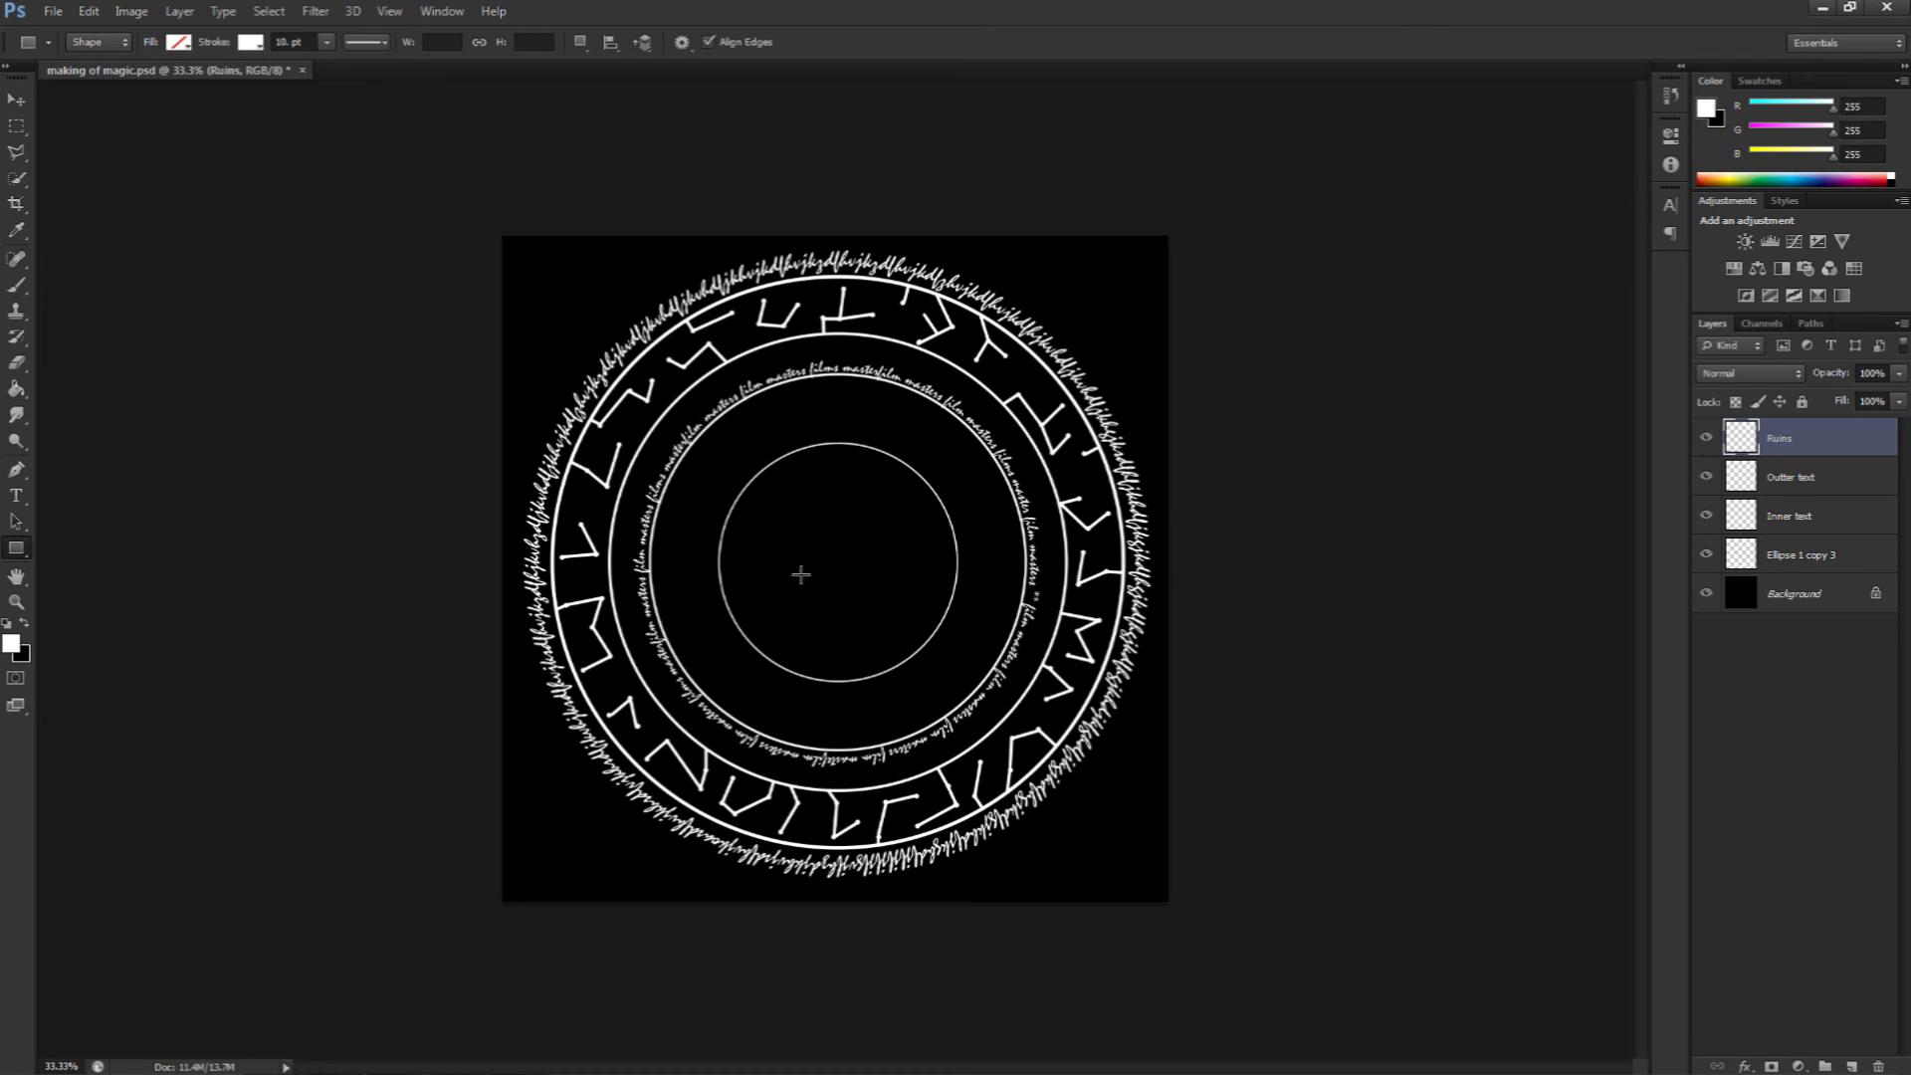
left_click_drag(712, 436, 981, 687)
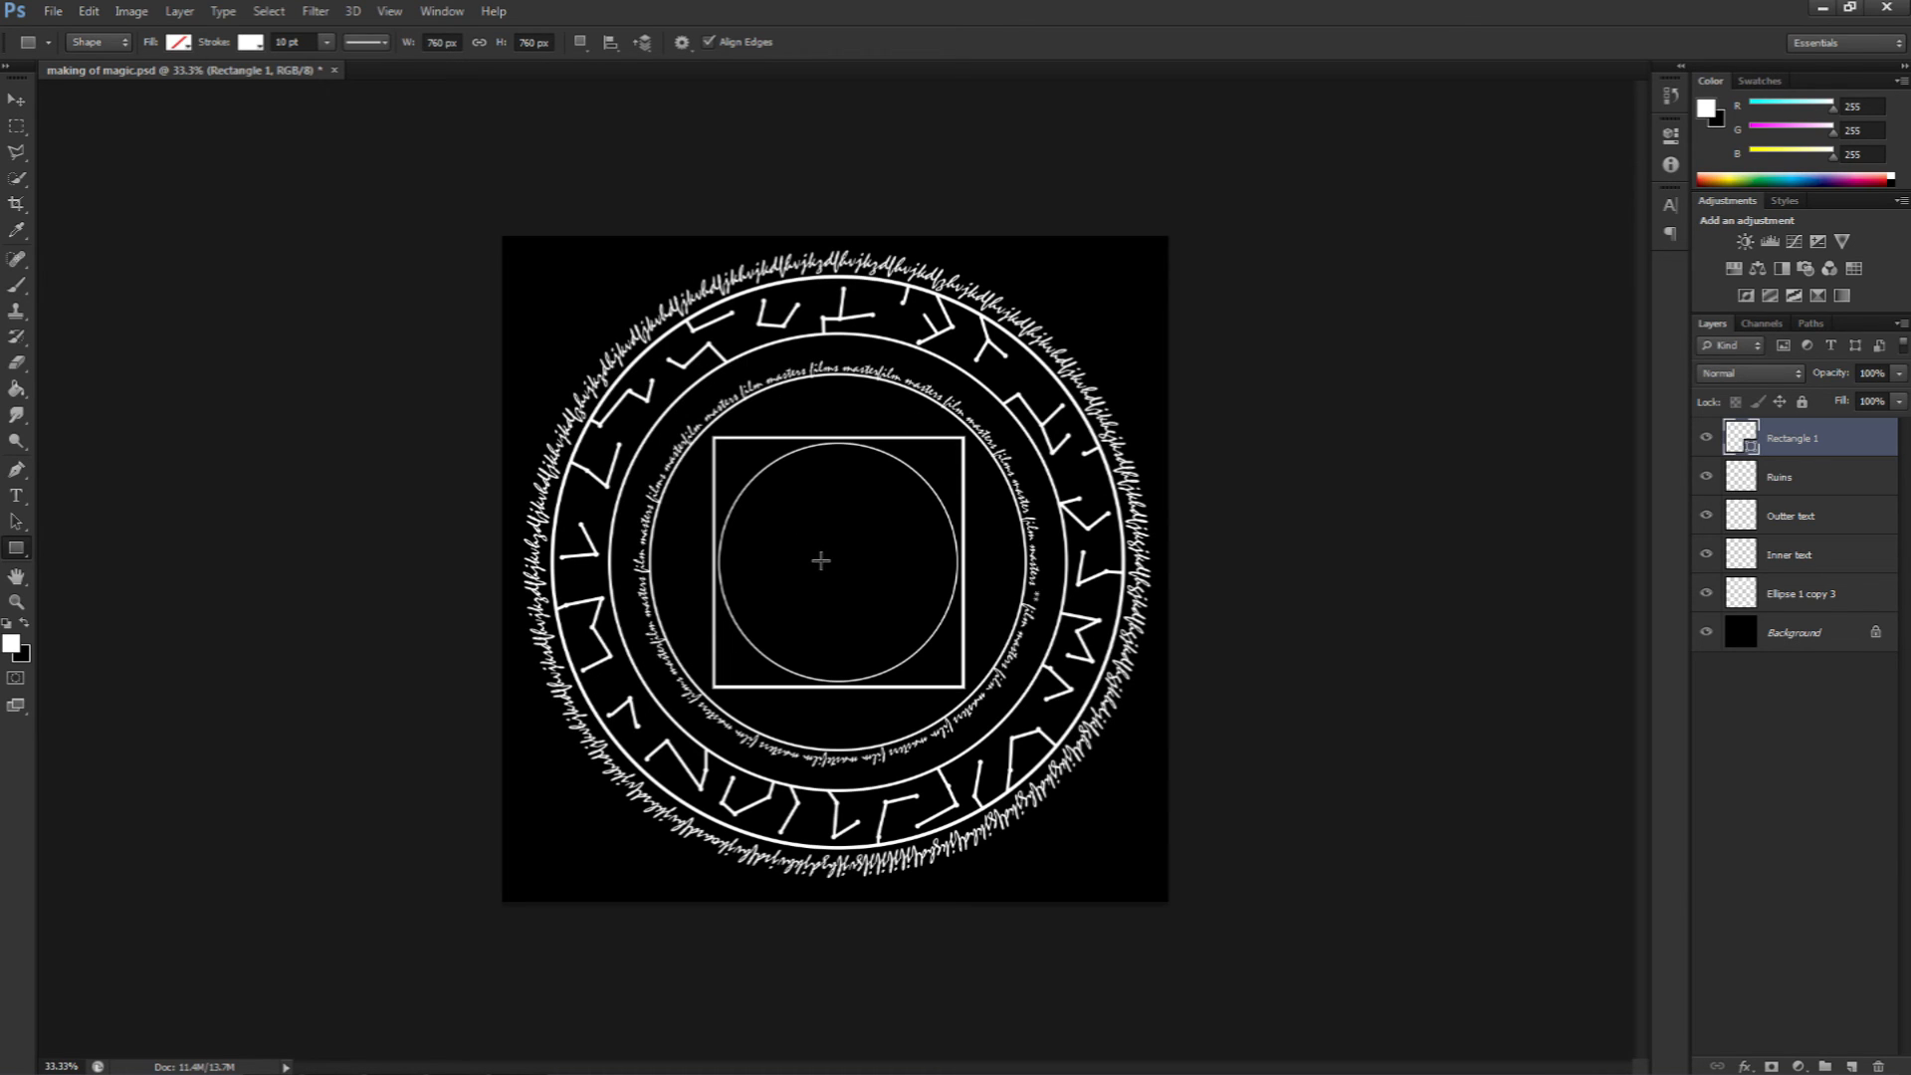
Step: Rasterize the square's shape layer
key("v")
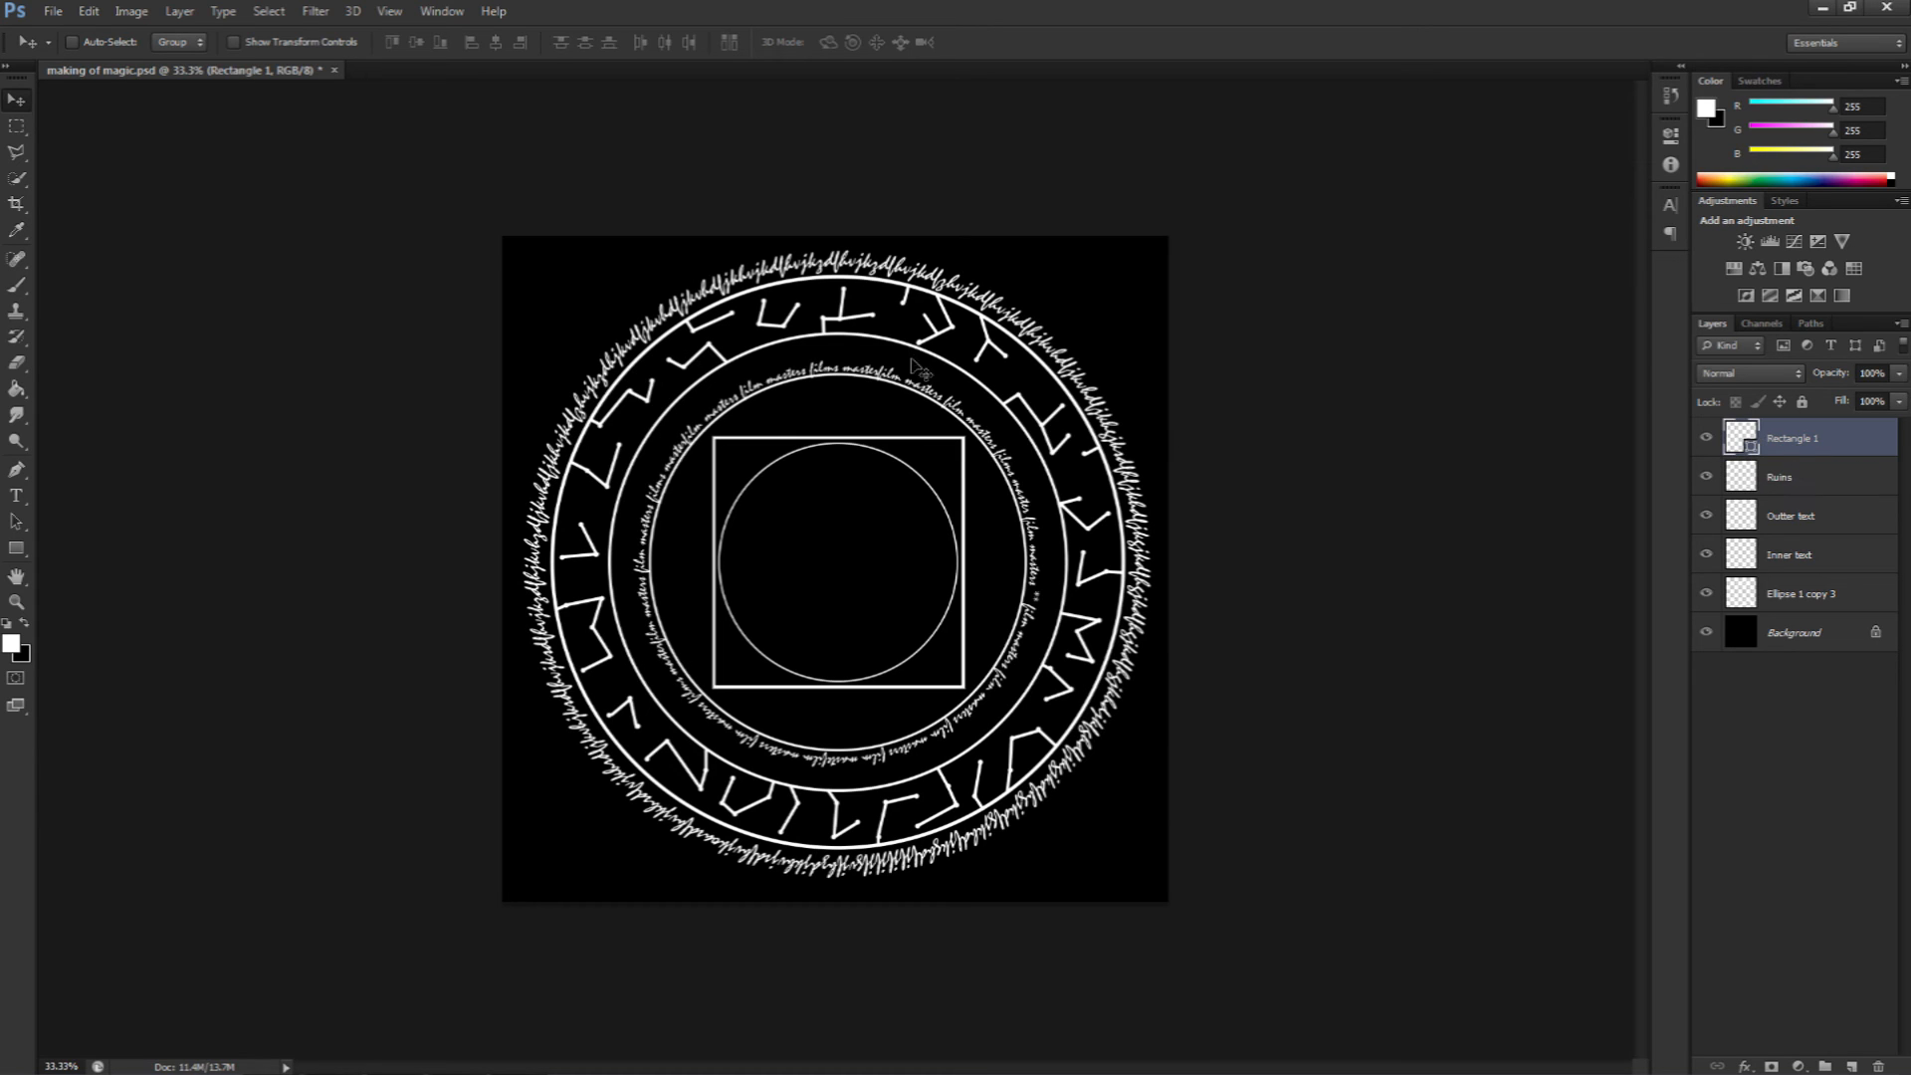
left_click(180, 12)
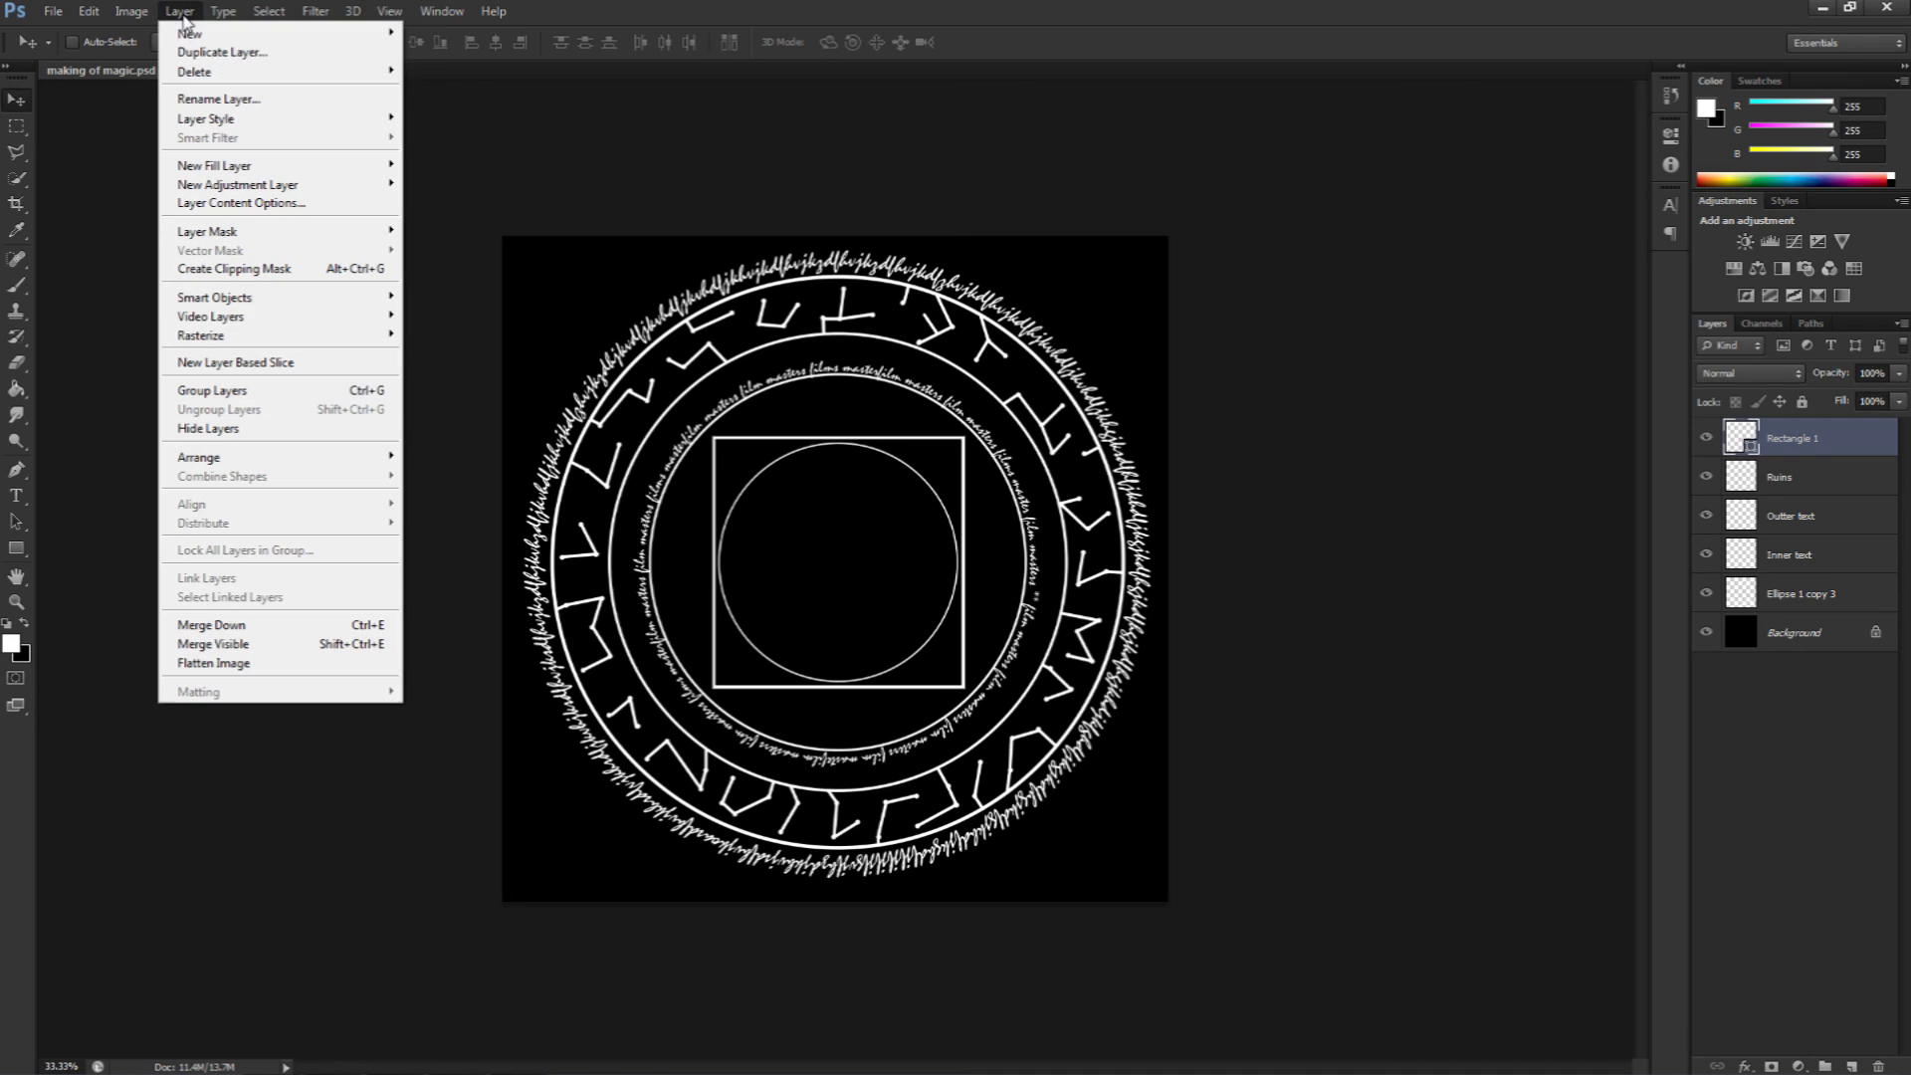
mouse_move(197, 343)
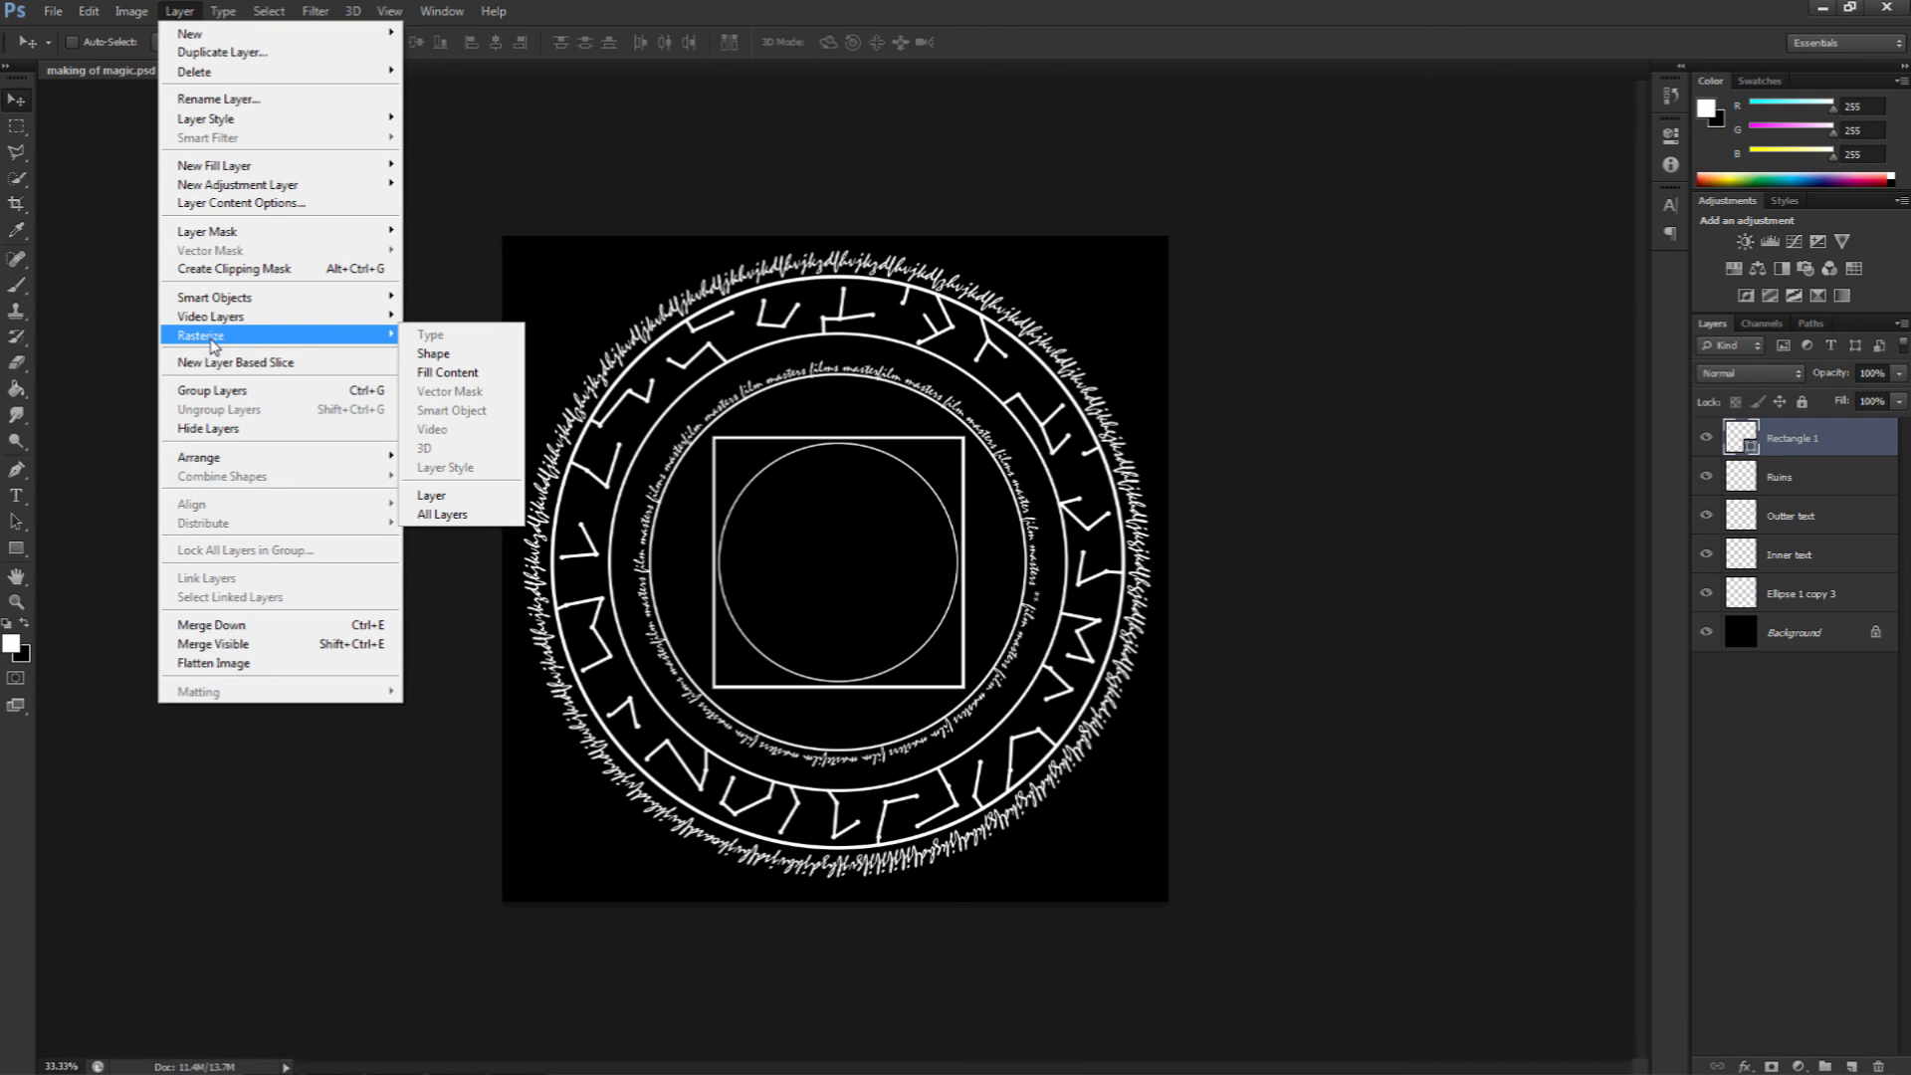
left_click(434, 356)
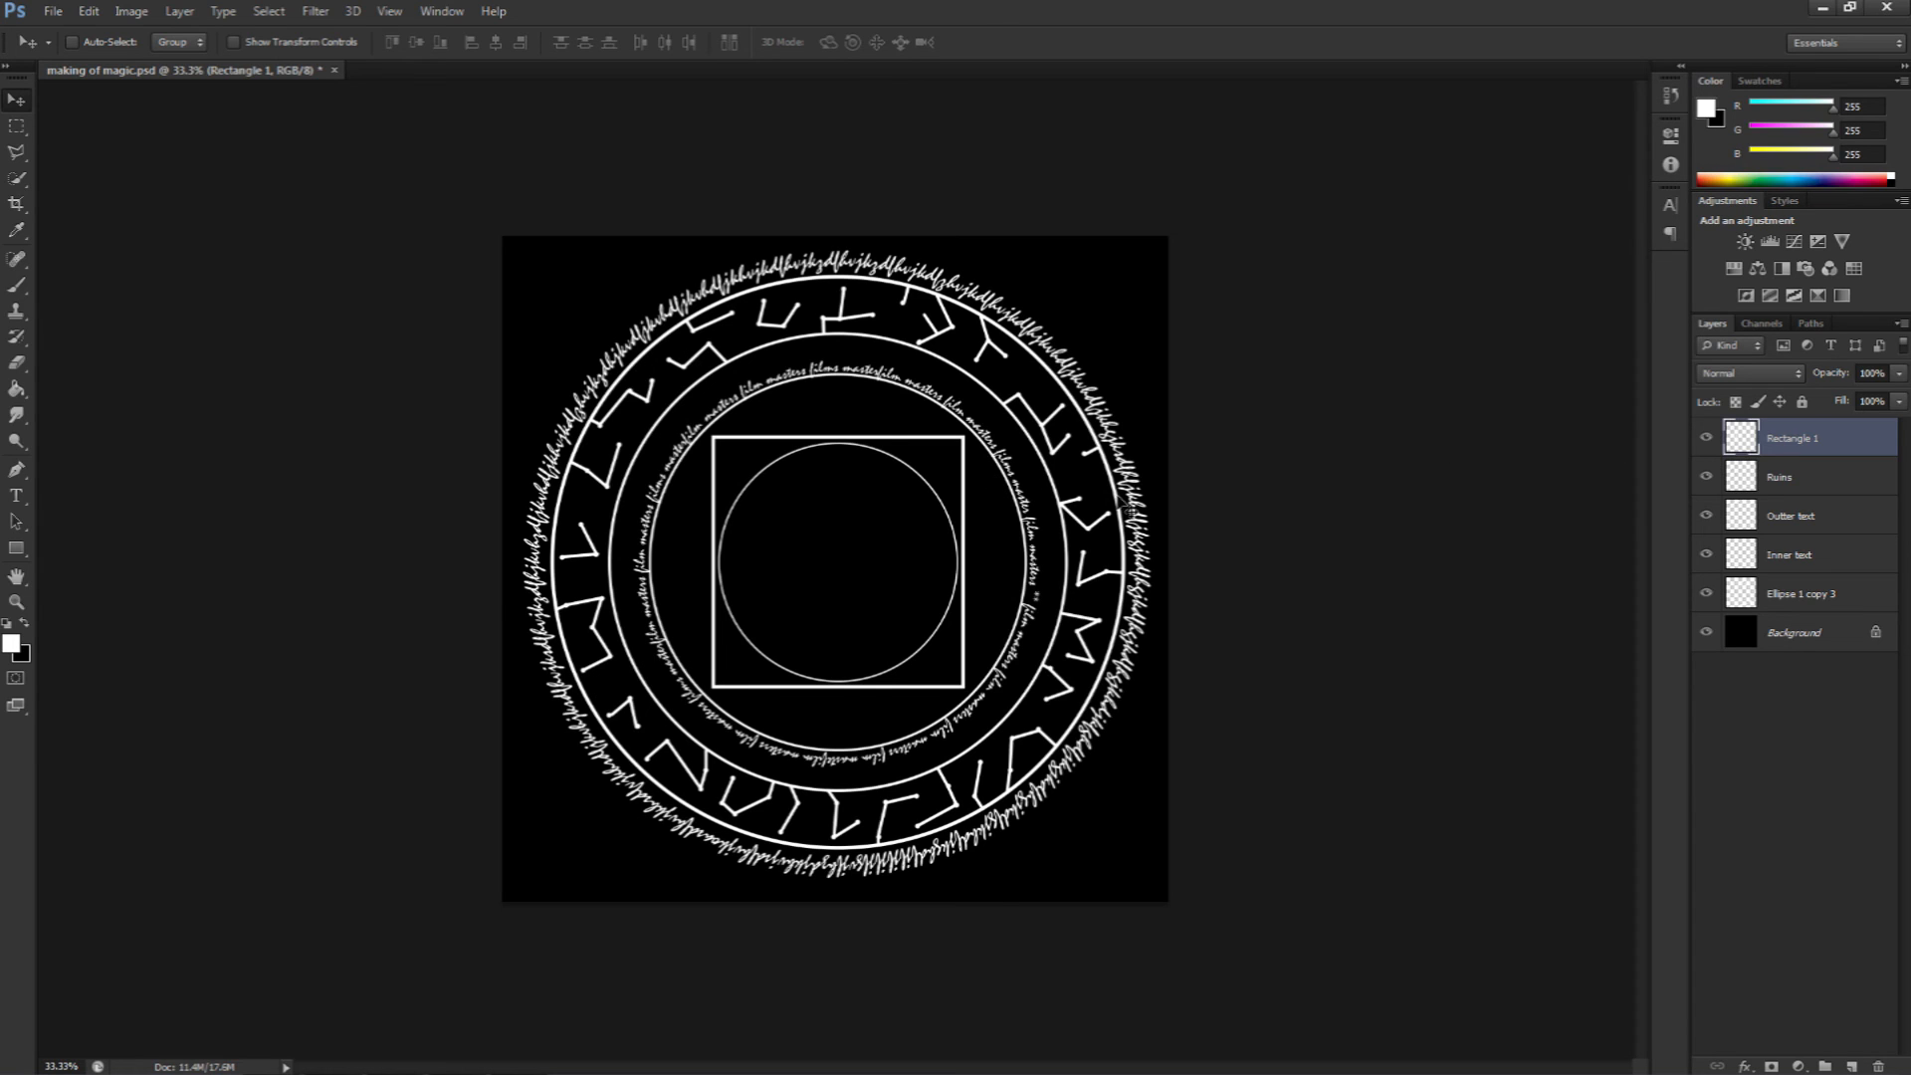
Step: Duplicate the square layer and rotate the copy -45 degrees into a diamond
key("ctrl+j")
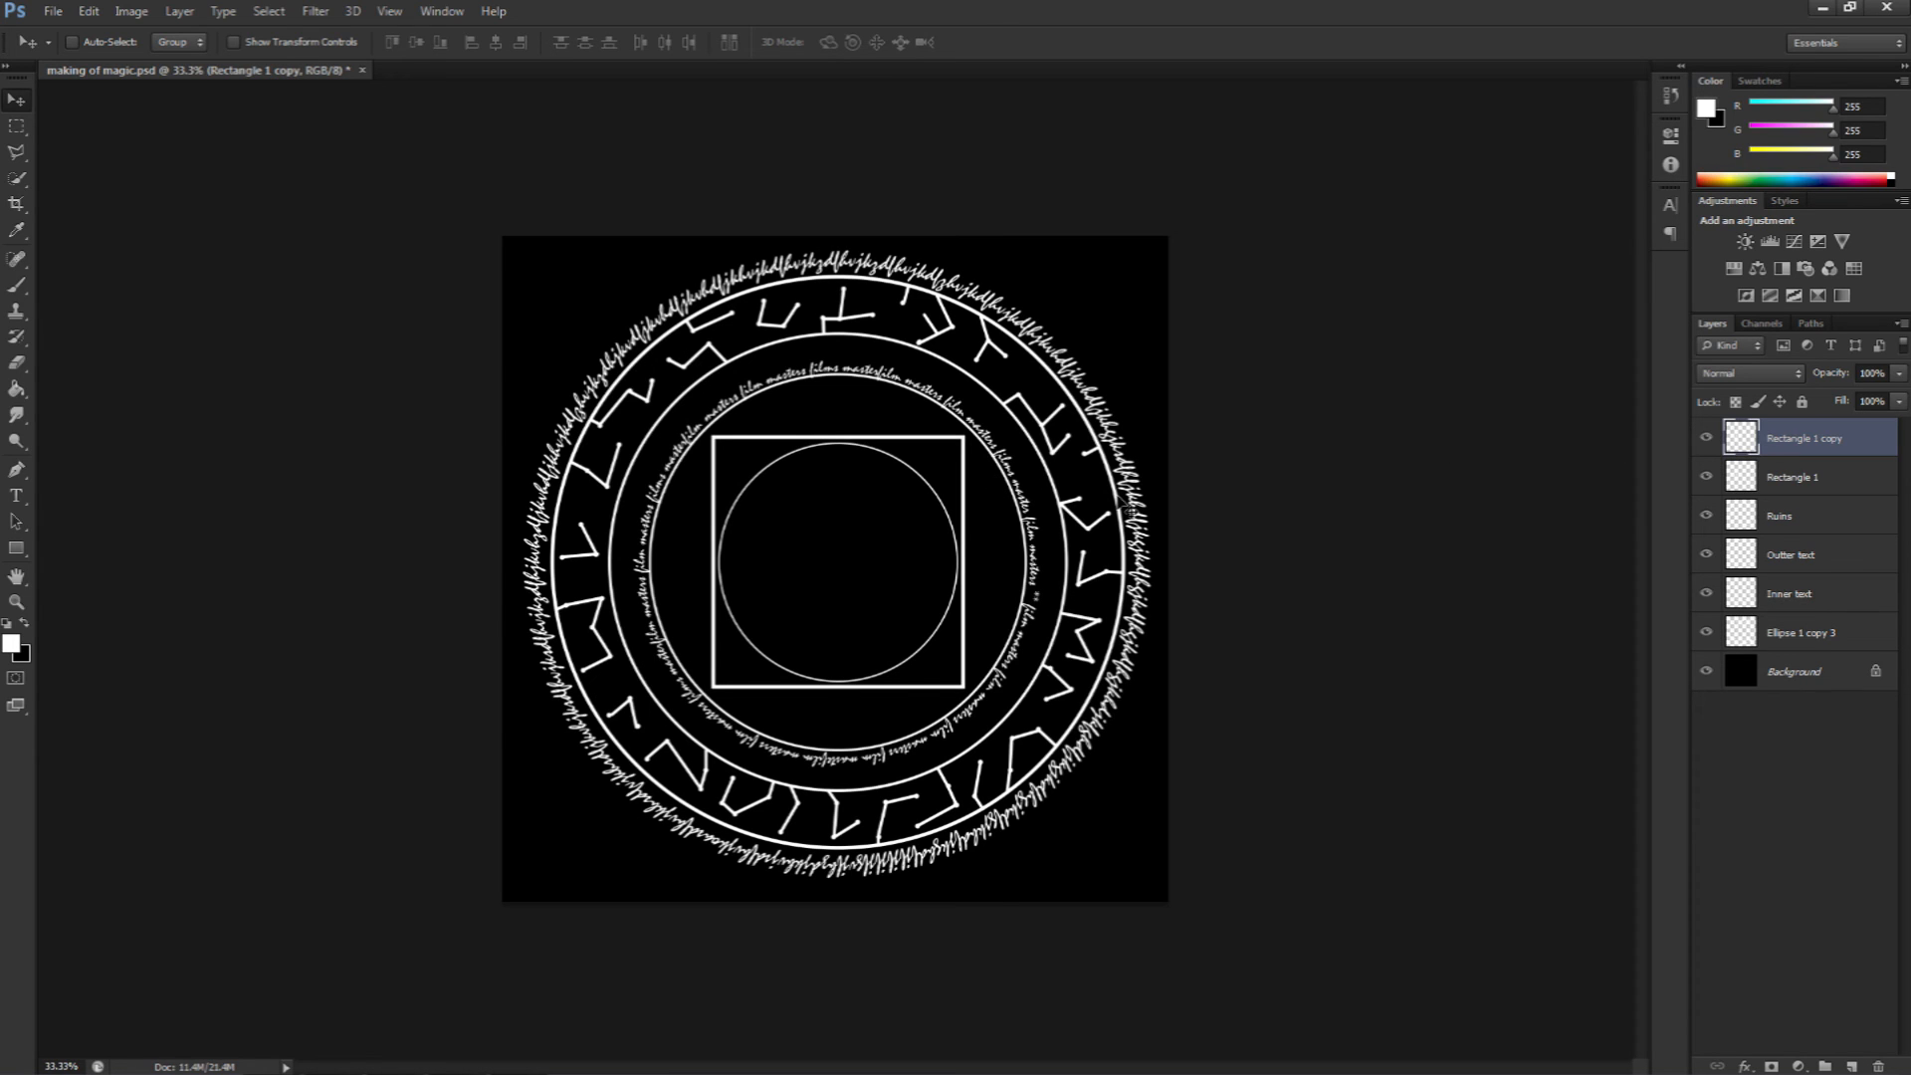
key("ctrl+t")
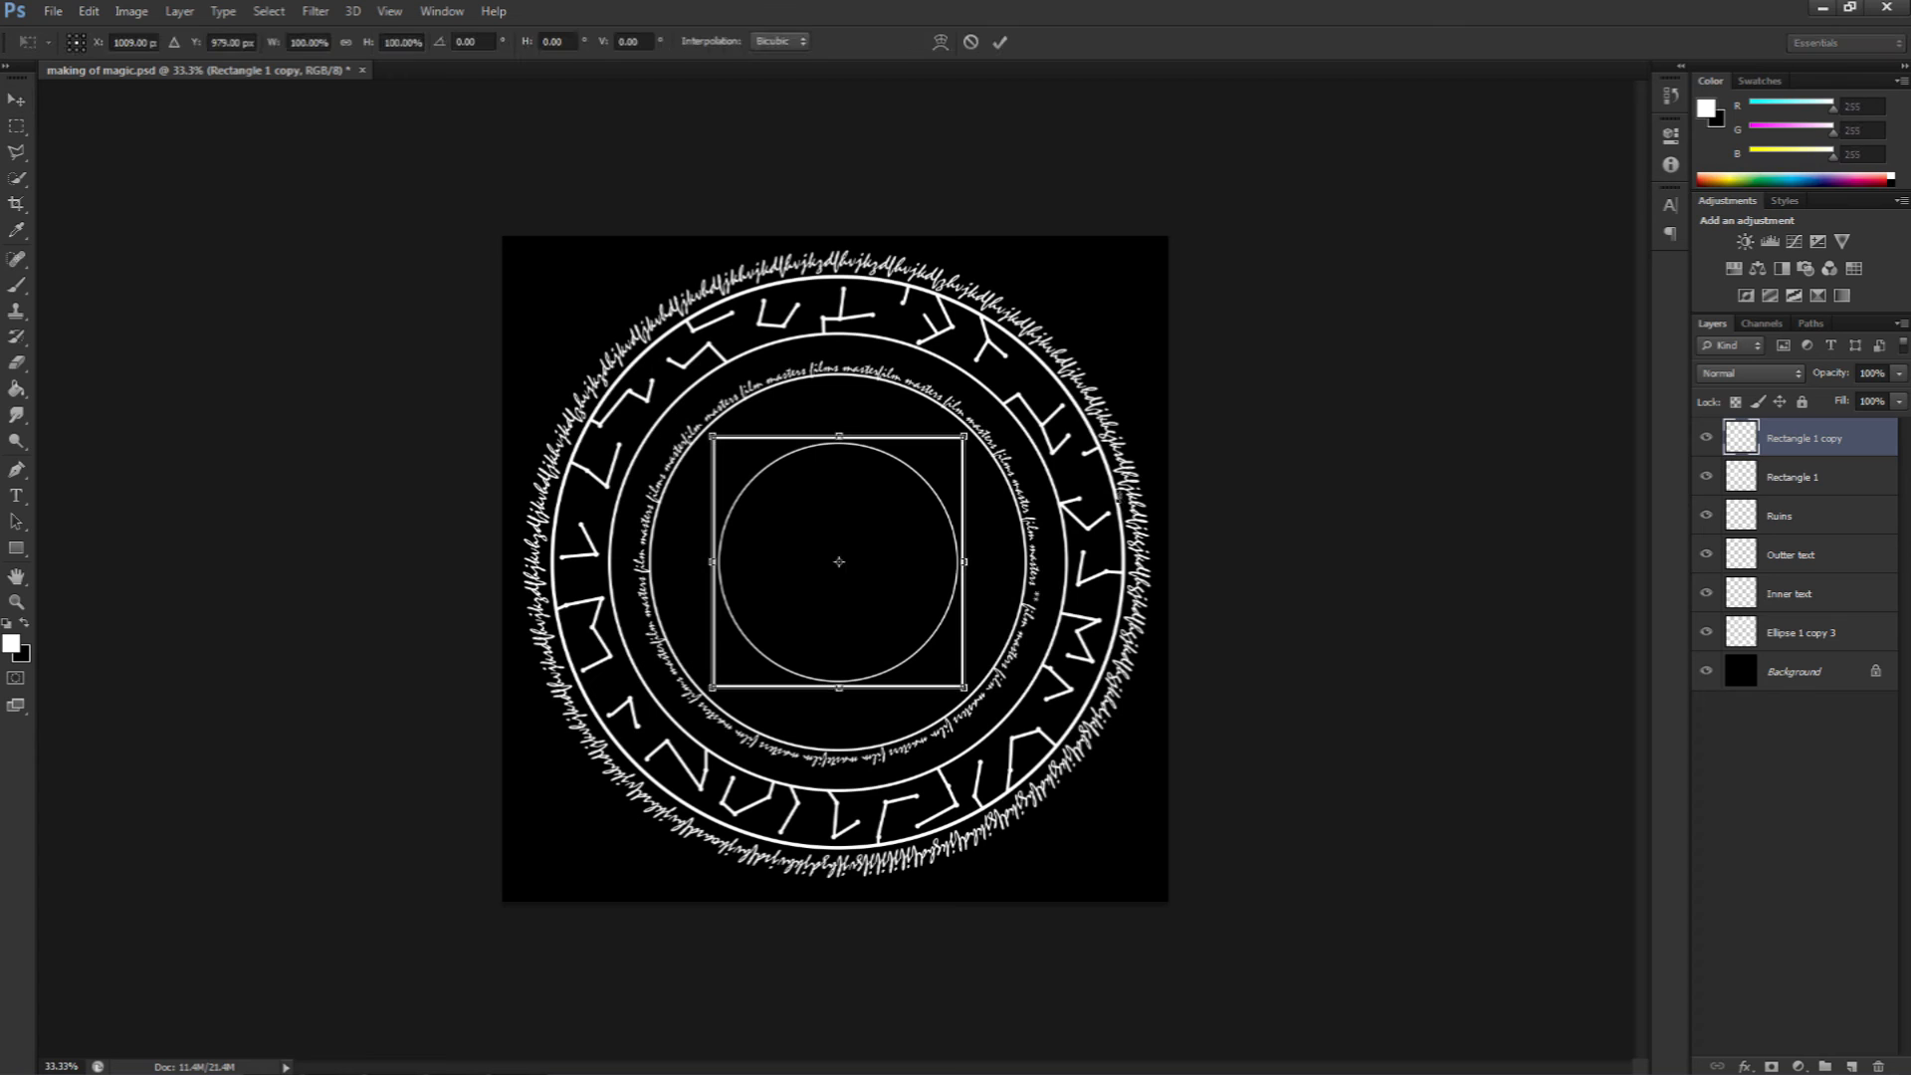
left_click_drag(976, 348, 818, 352)
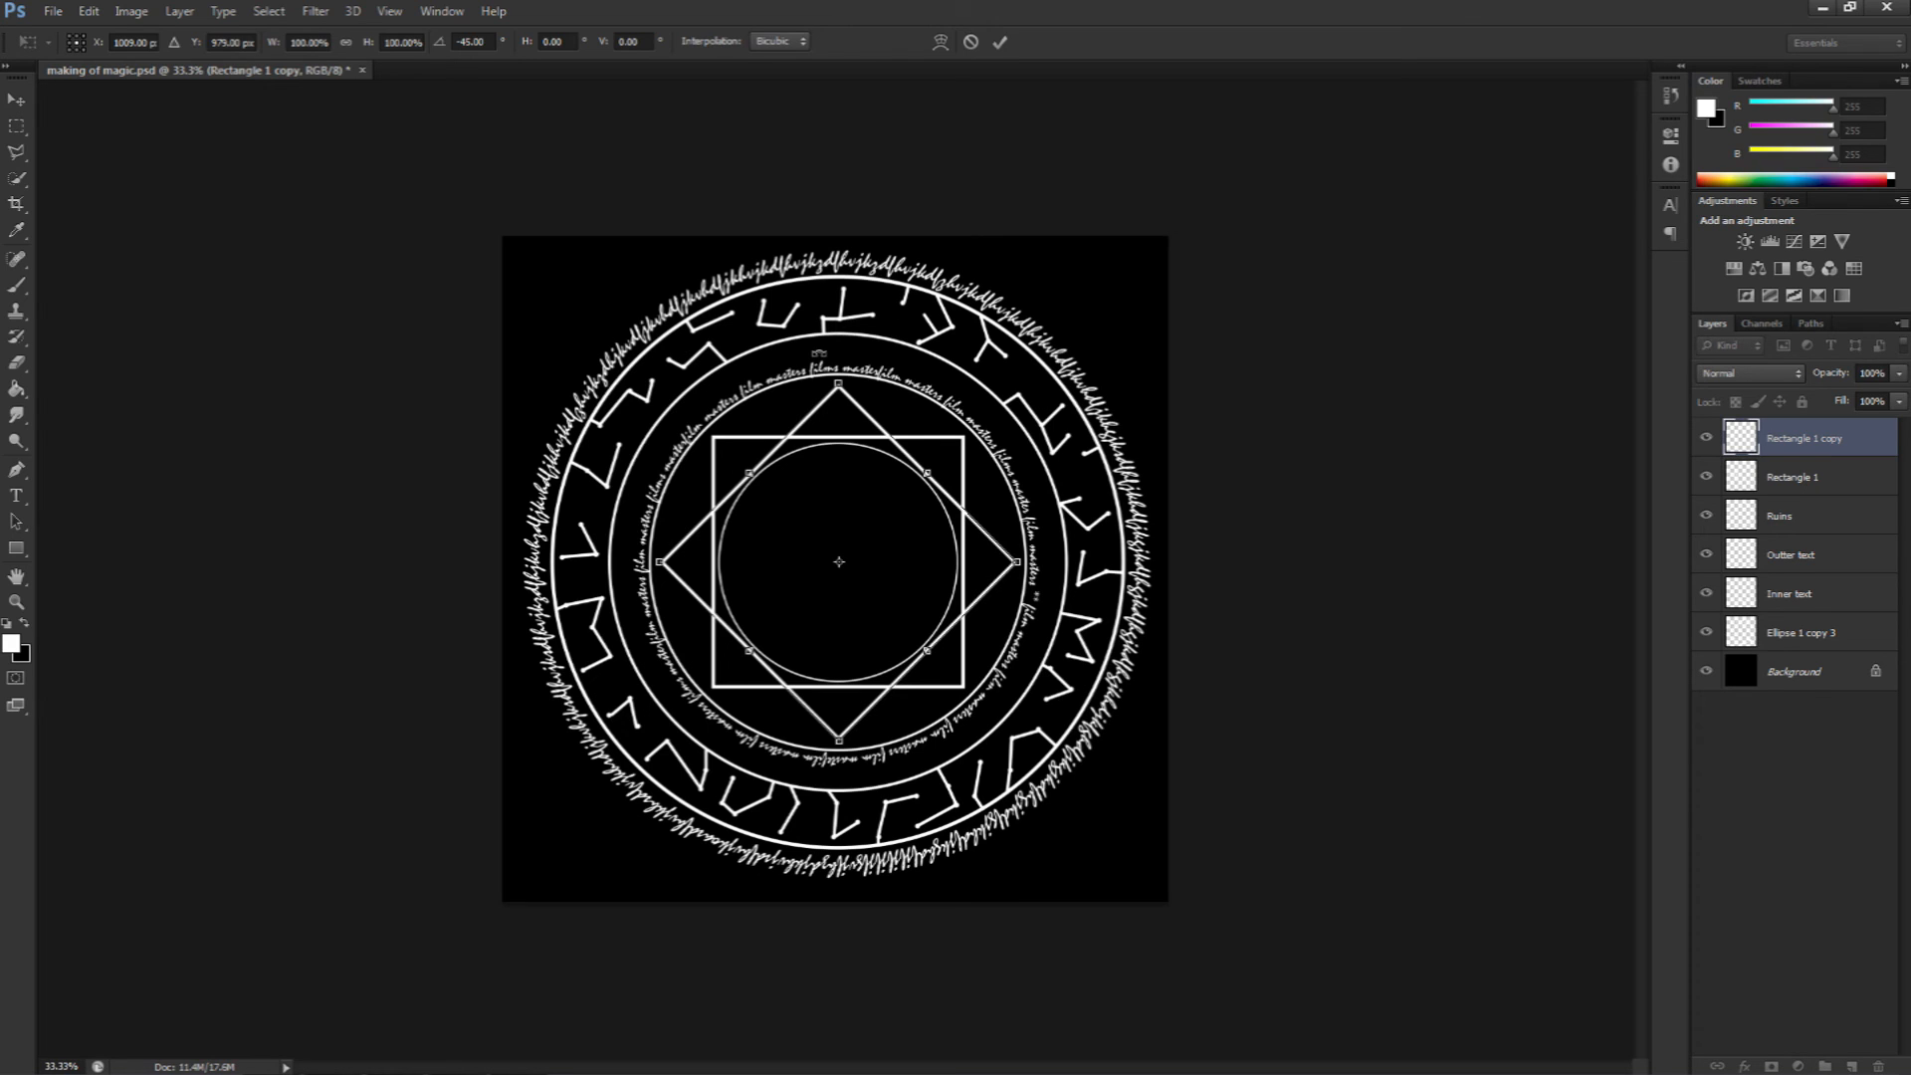
key("Return")
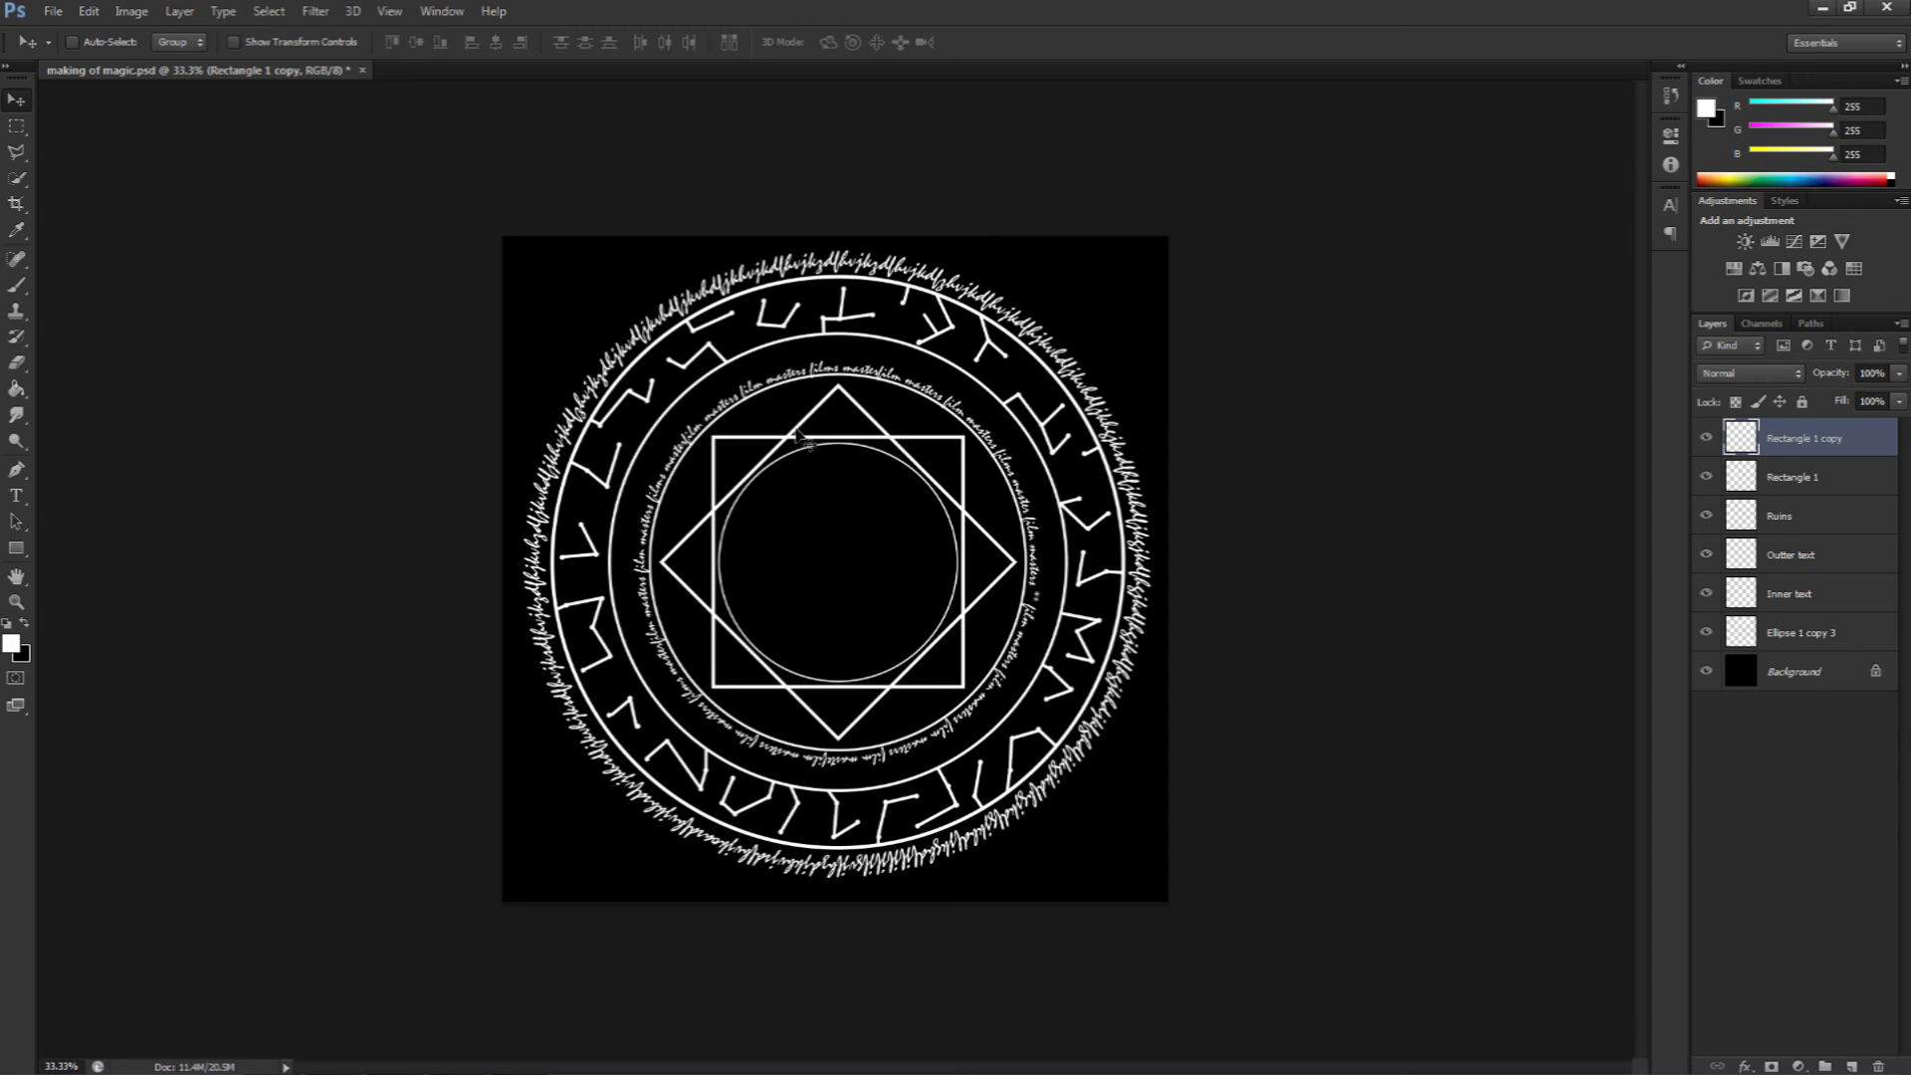
Step: Rename the rotated copy layer Square 2 and the original square layer Square 1
double_click(1801, 439)
type("Square 2")
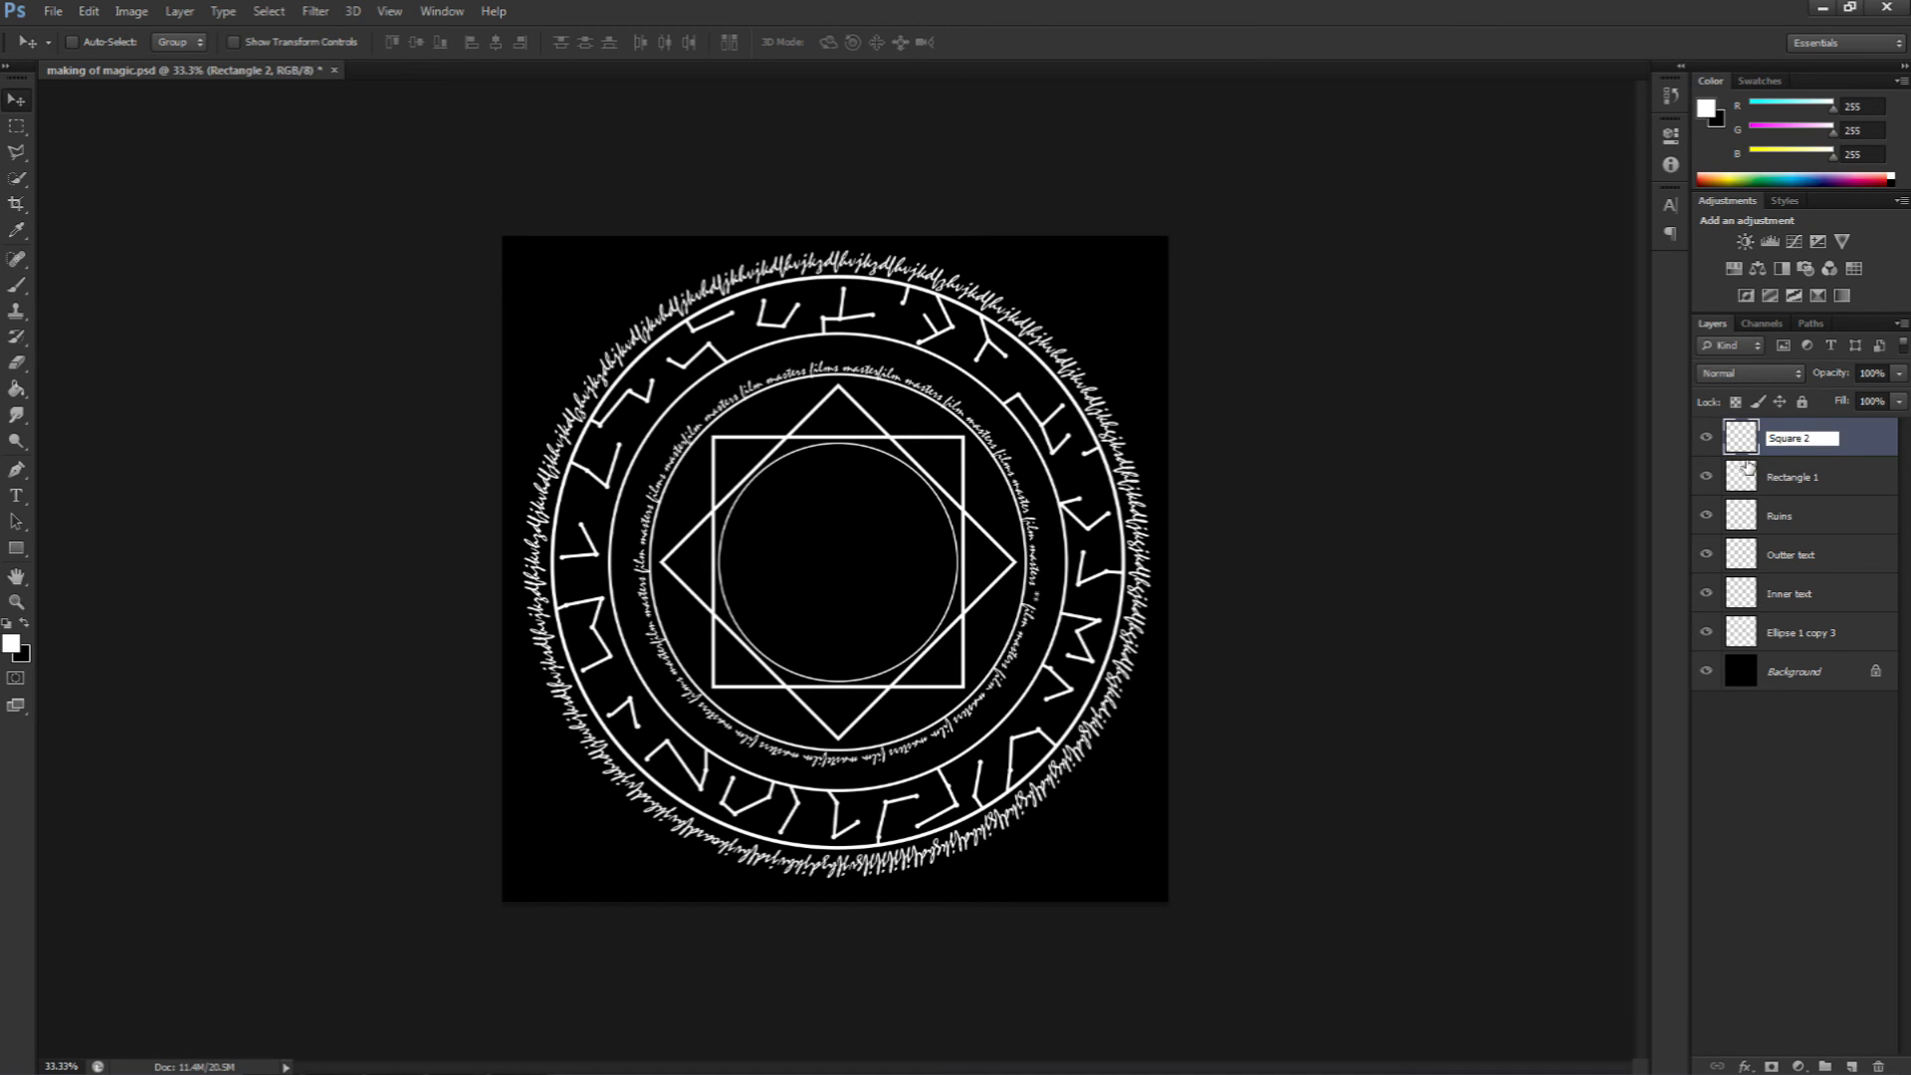
left_click(1805, 482)
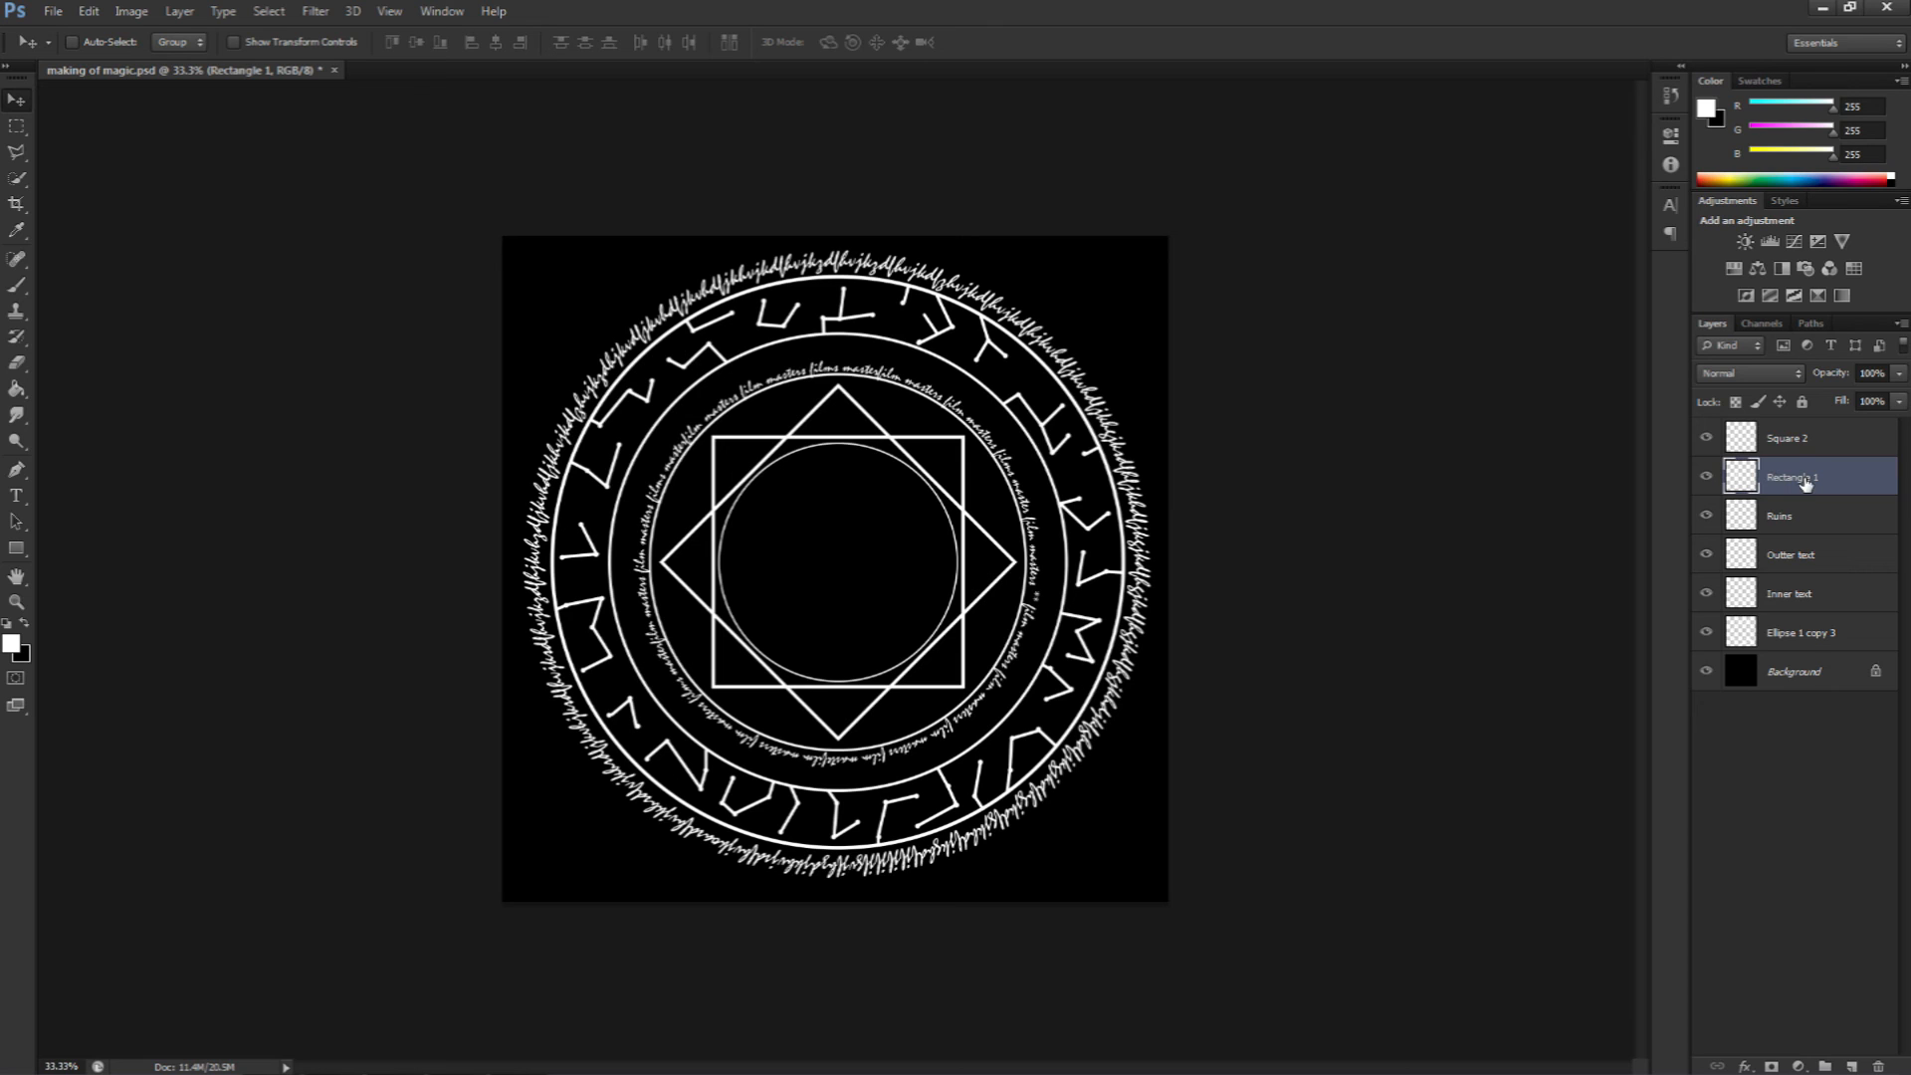
double_click(1802, 479)
type("Square")
key("Return")
Step: Select both large square layers and rotate them together by 90 degrees
left_click(1813, 726)
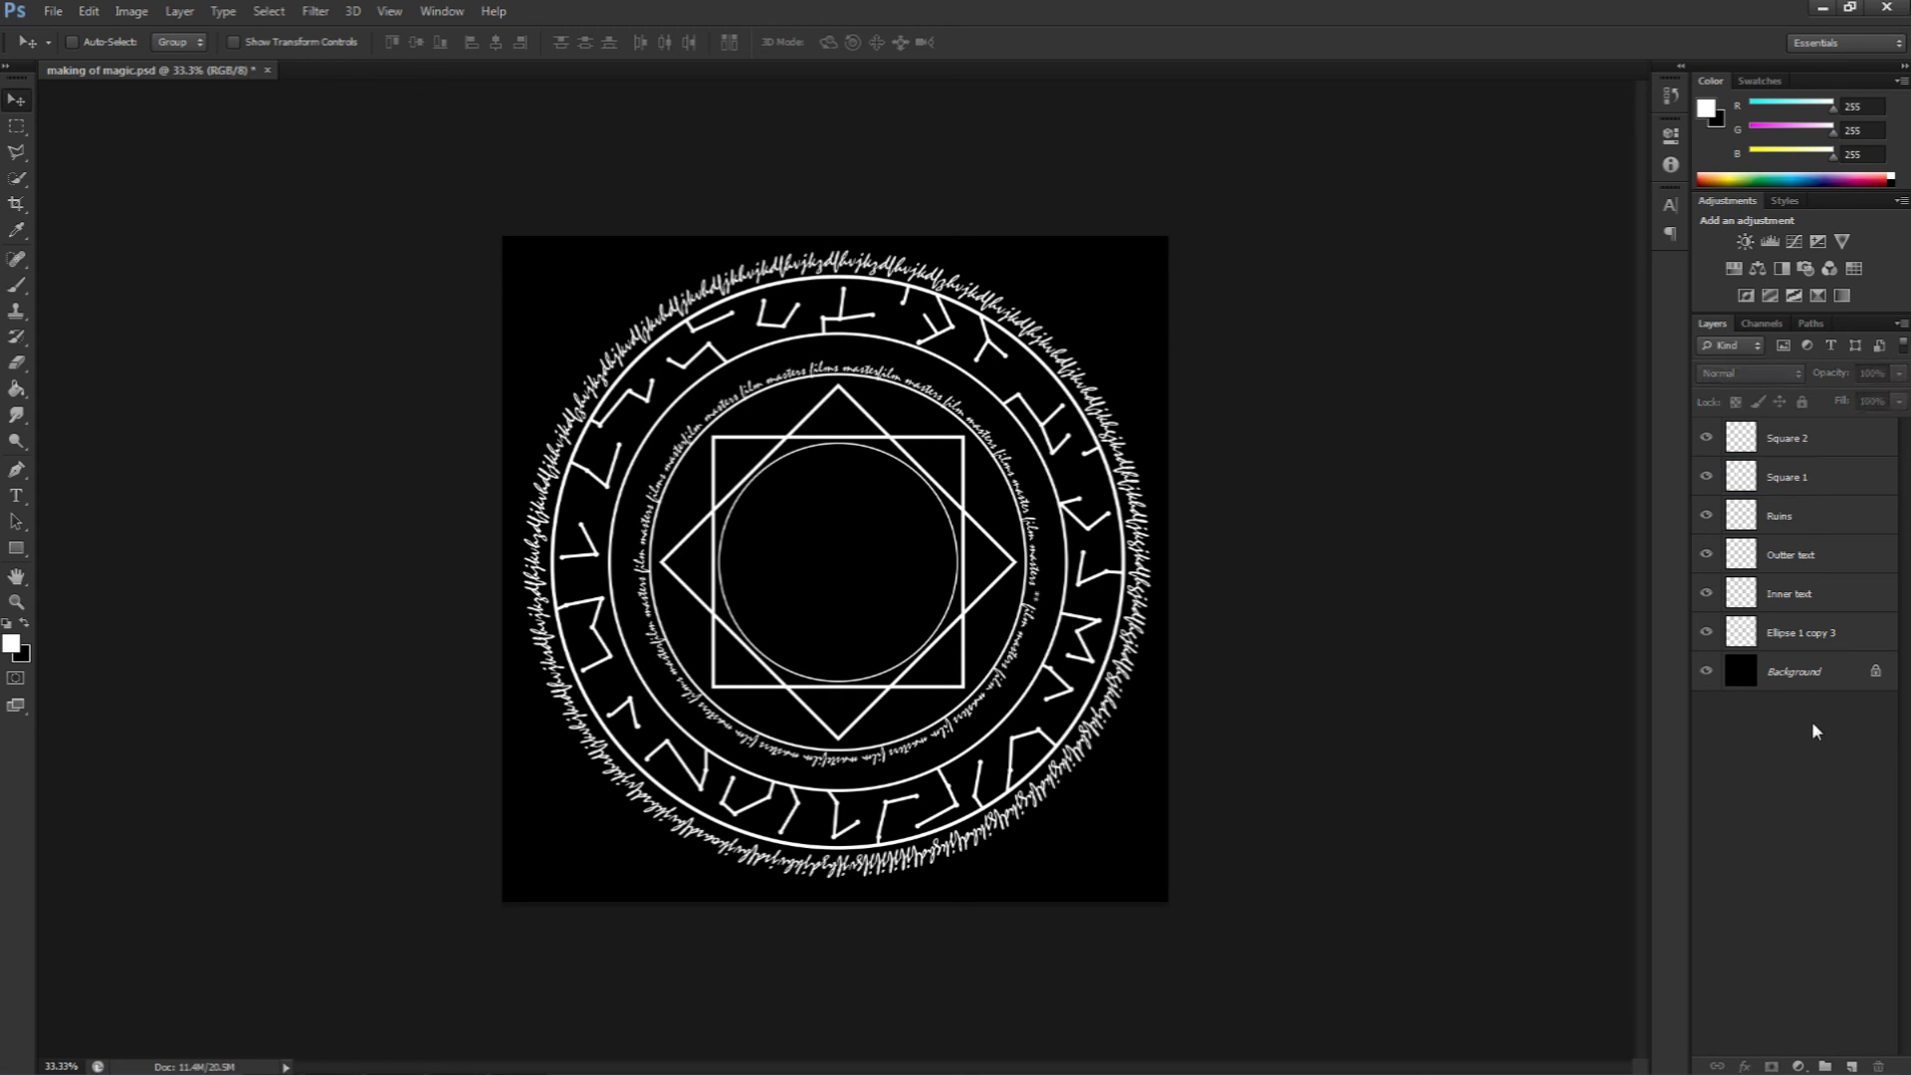
left_click(1796, 478)
left_click(1792, 440, "shift")
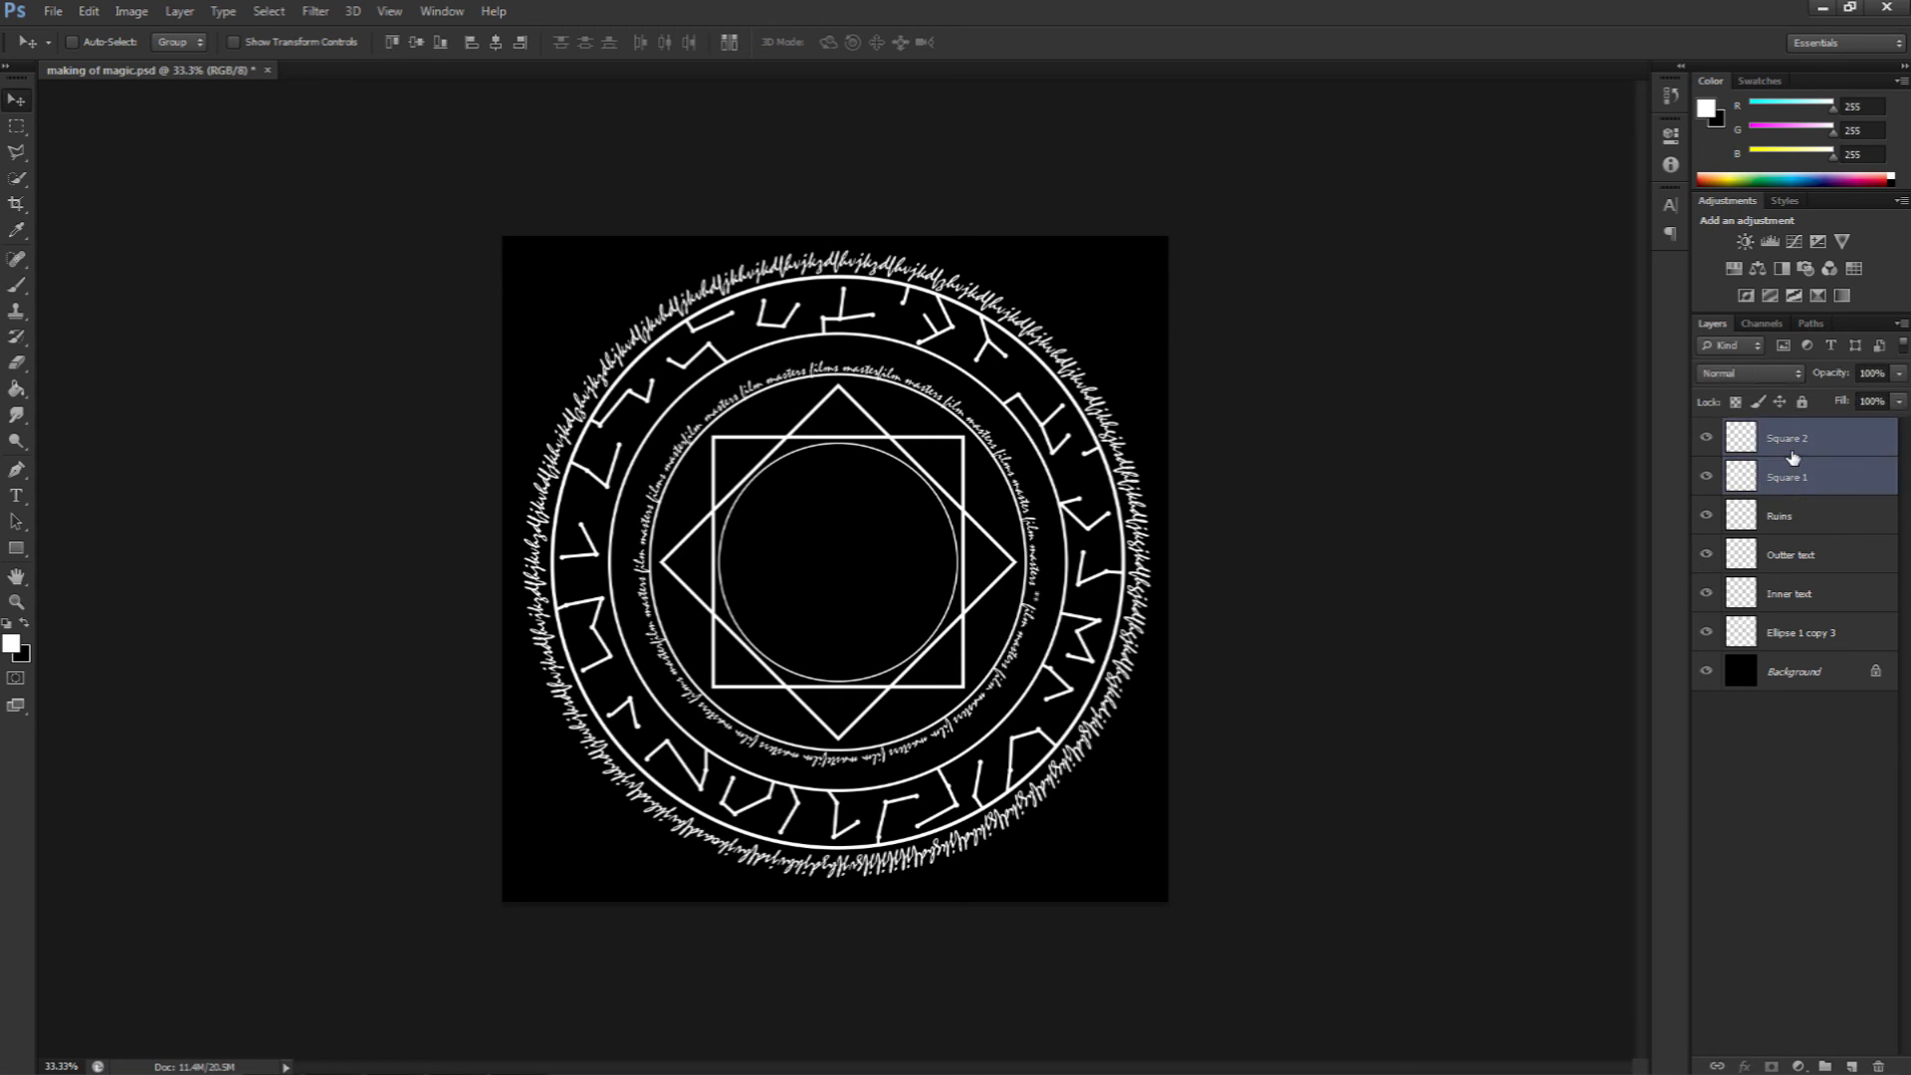
key("ctrl+t")
left_click_drag(1070, 338, 940, 667)
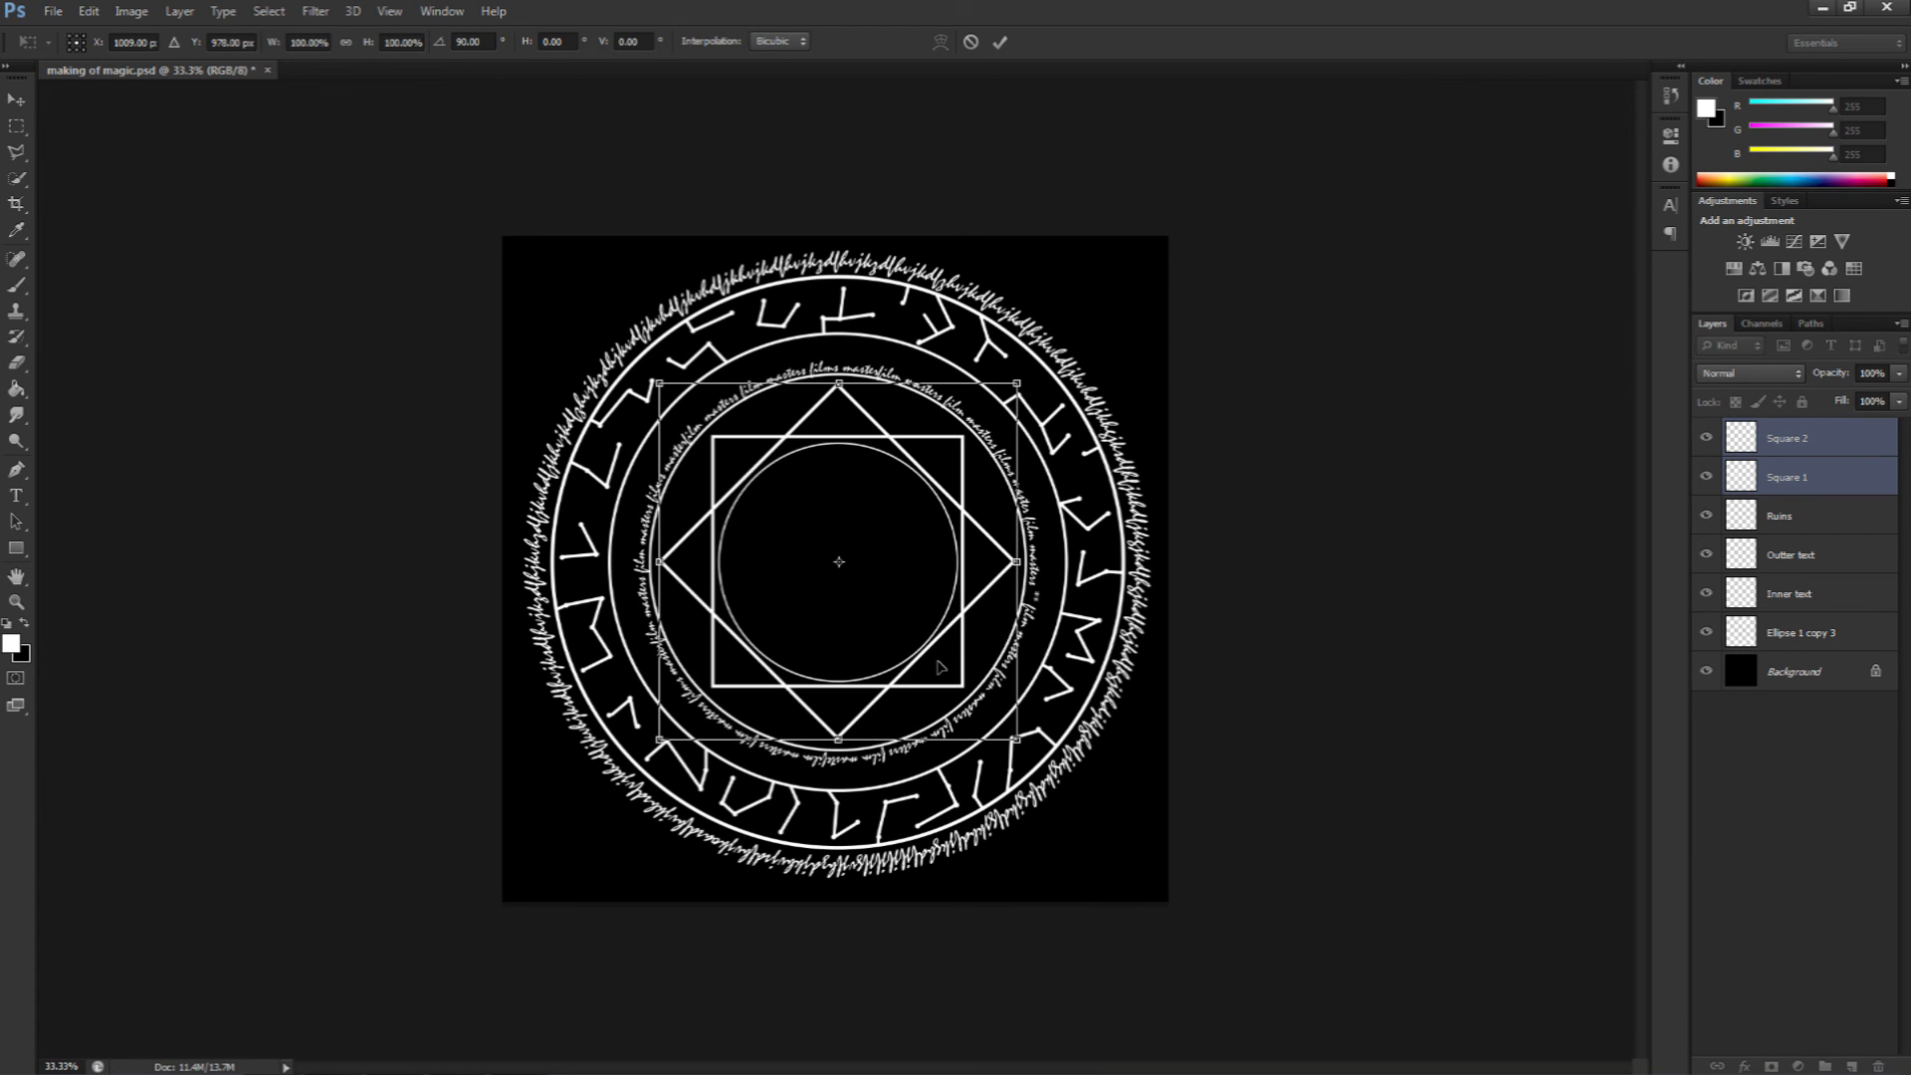
left_click_drag(1072, 601, 834, 628)
key("Return")
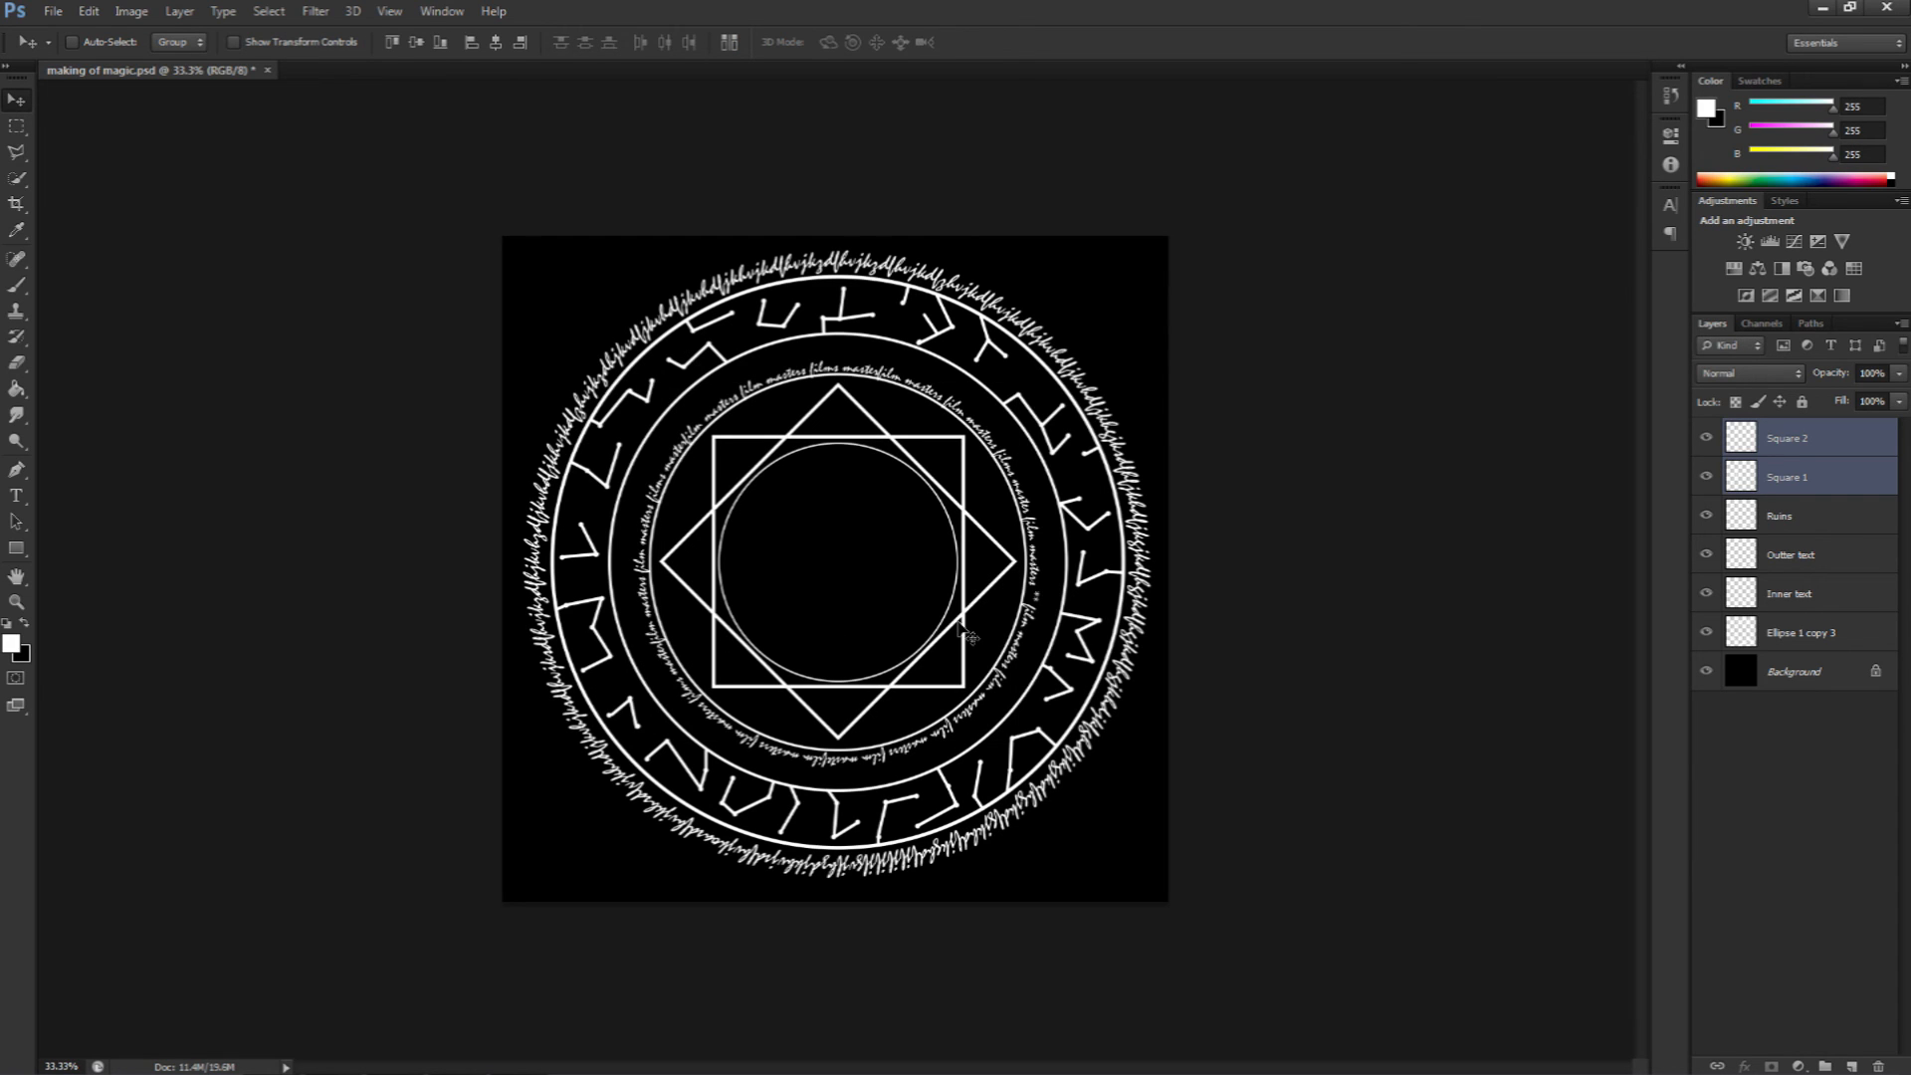
Step: Draw a smaller square with the Rectangle tool inside the inner circle, above Square 2
left_click(1824, 472, "ctrl")
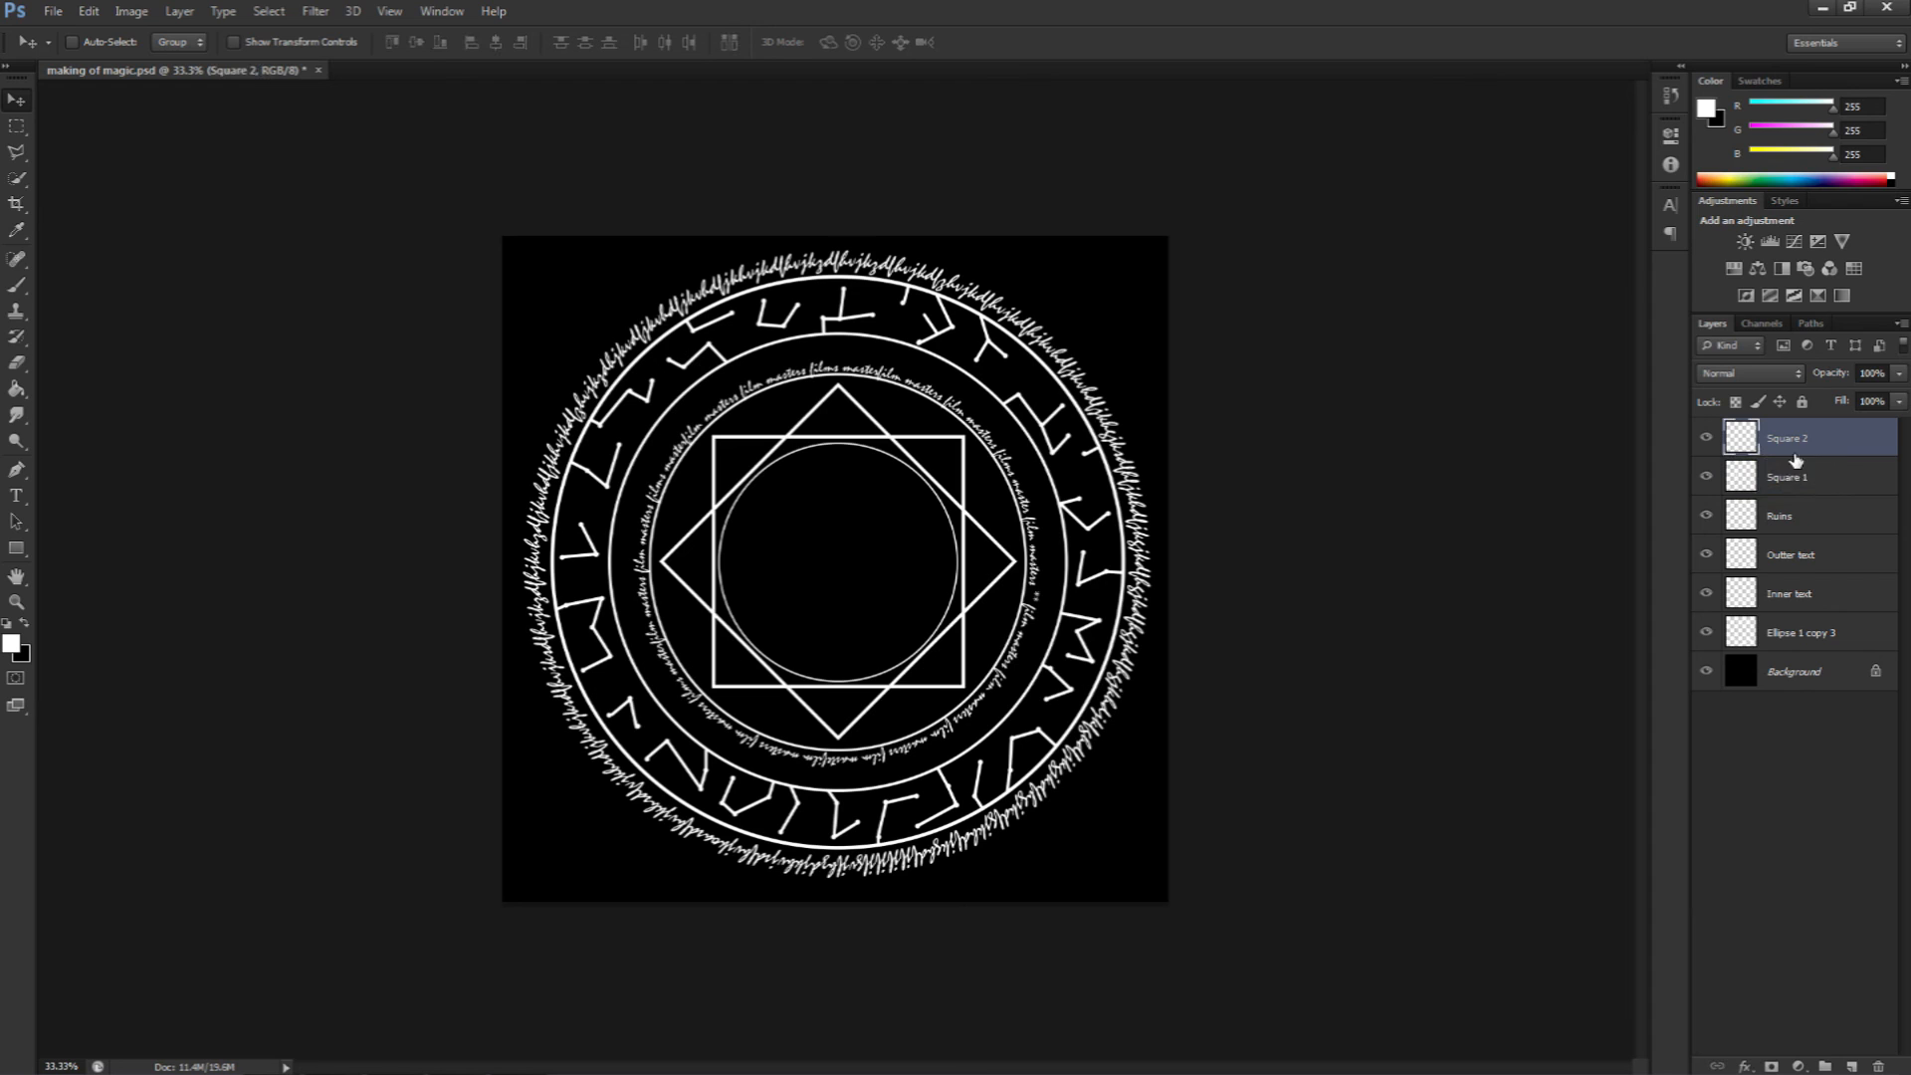
left_click(1797, 472)
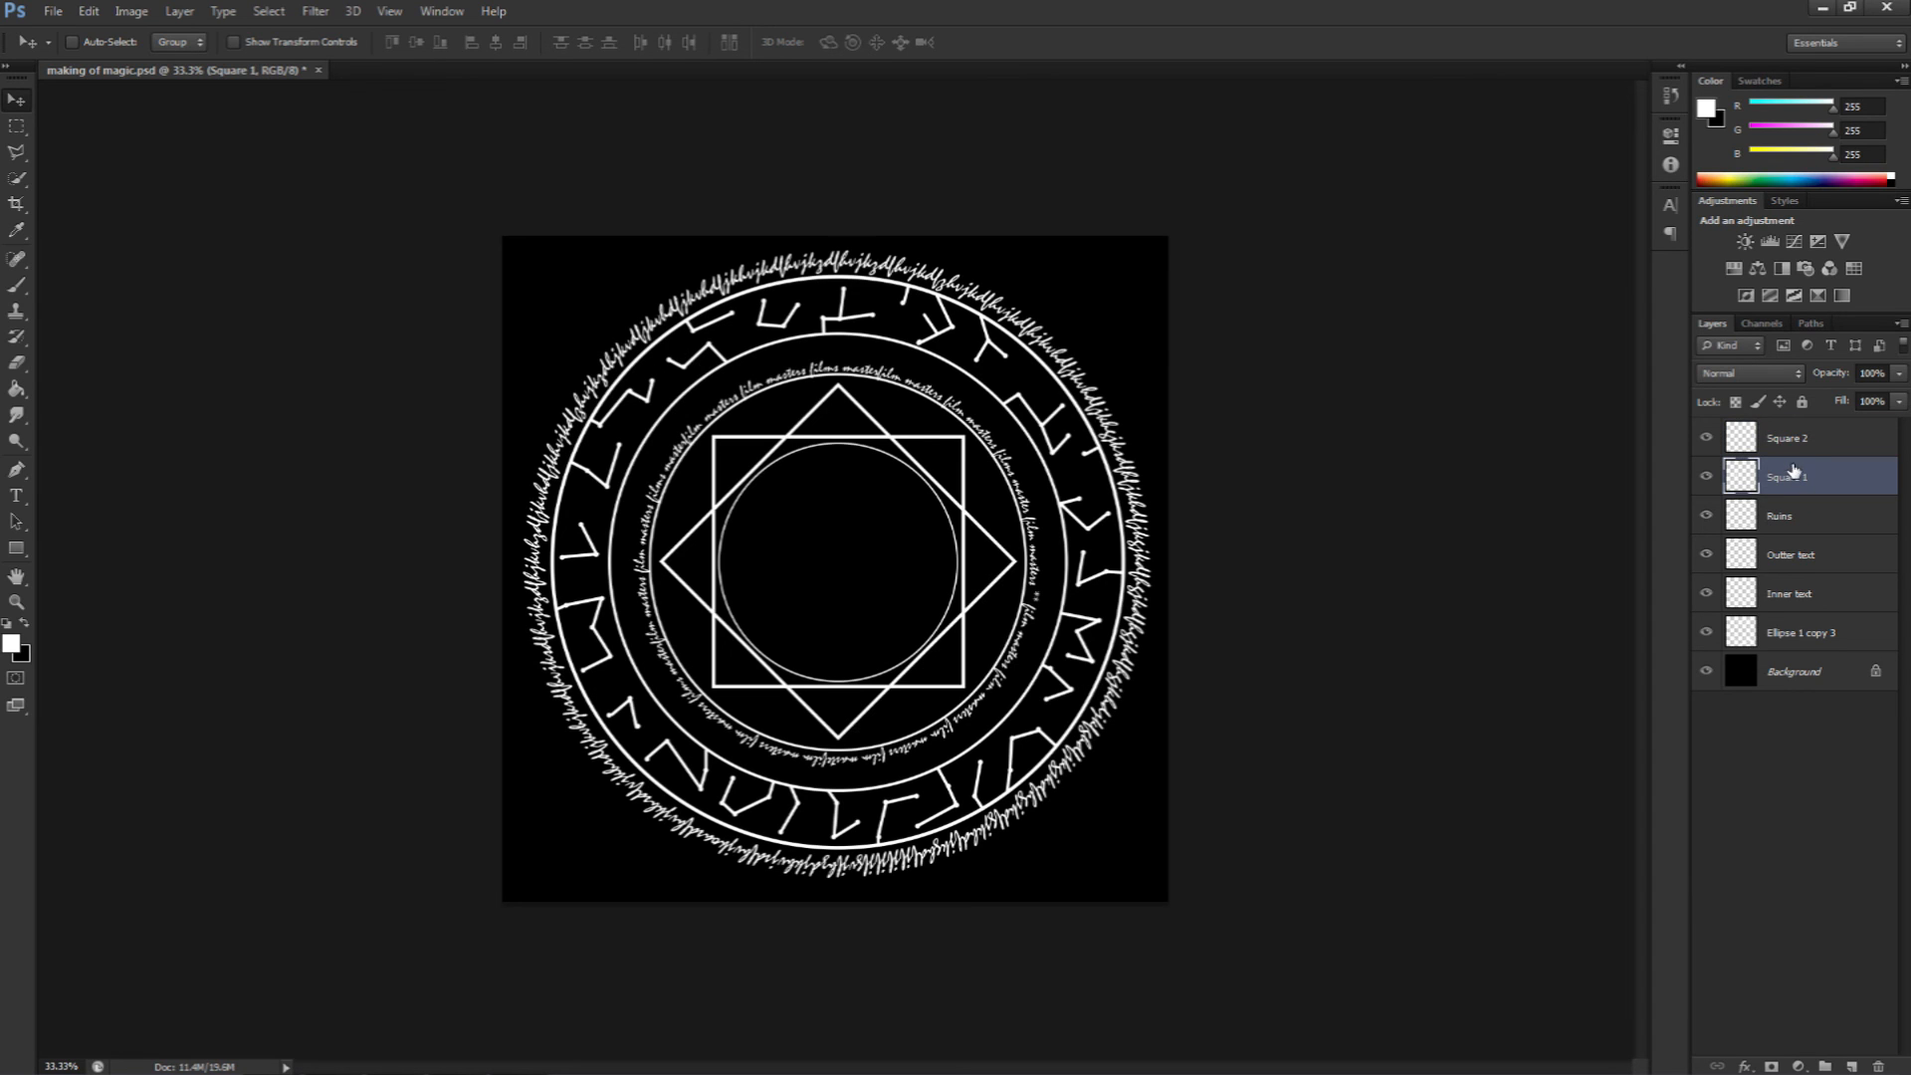
left_click(1789, 447, "shift")
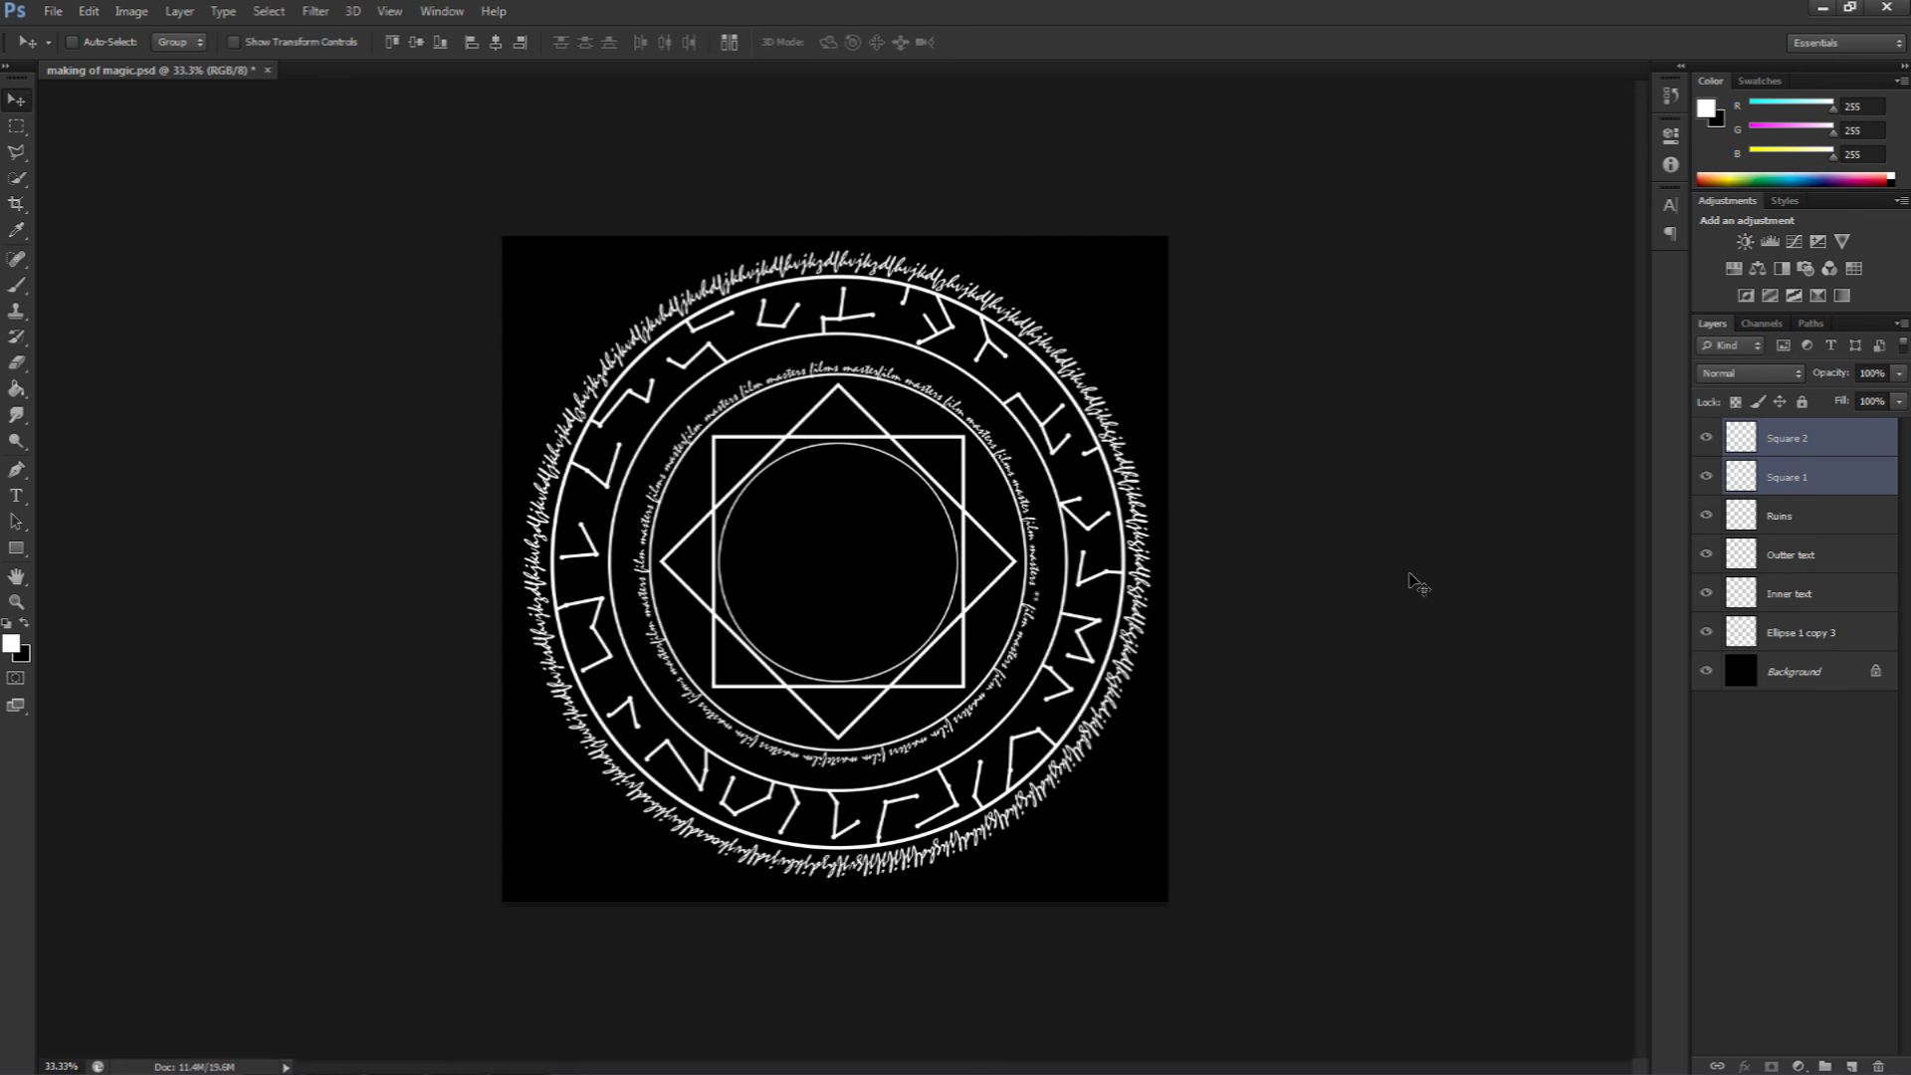
left_click(1830, 854)
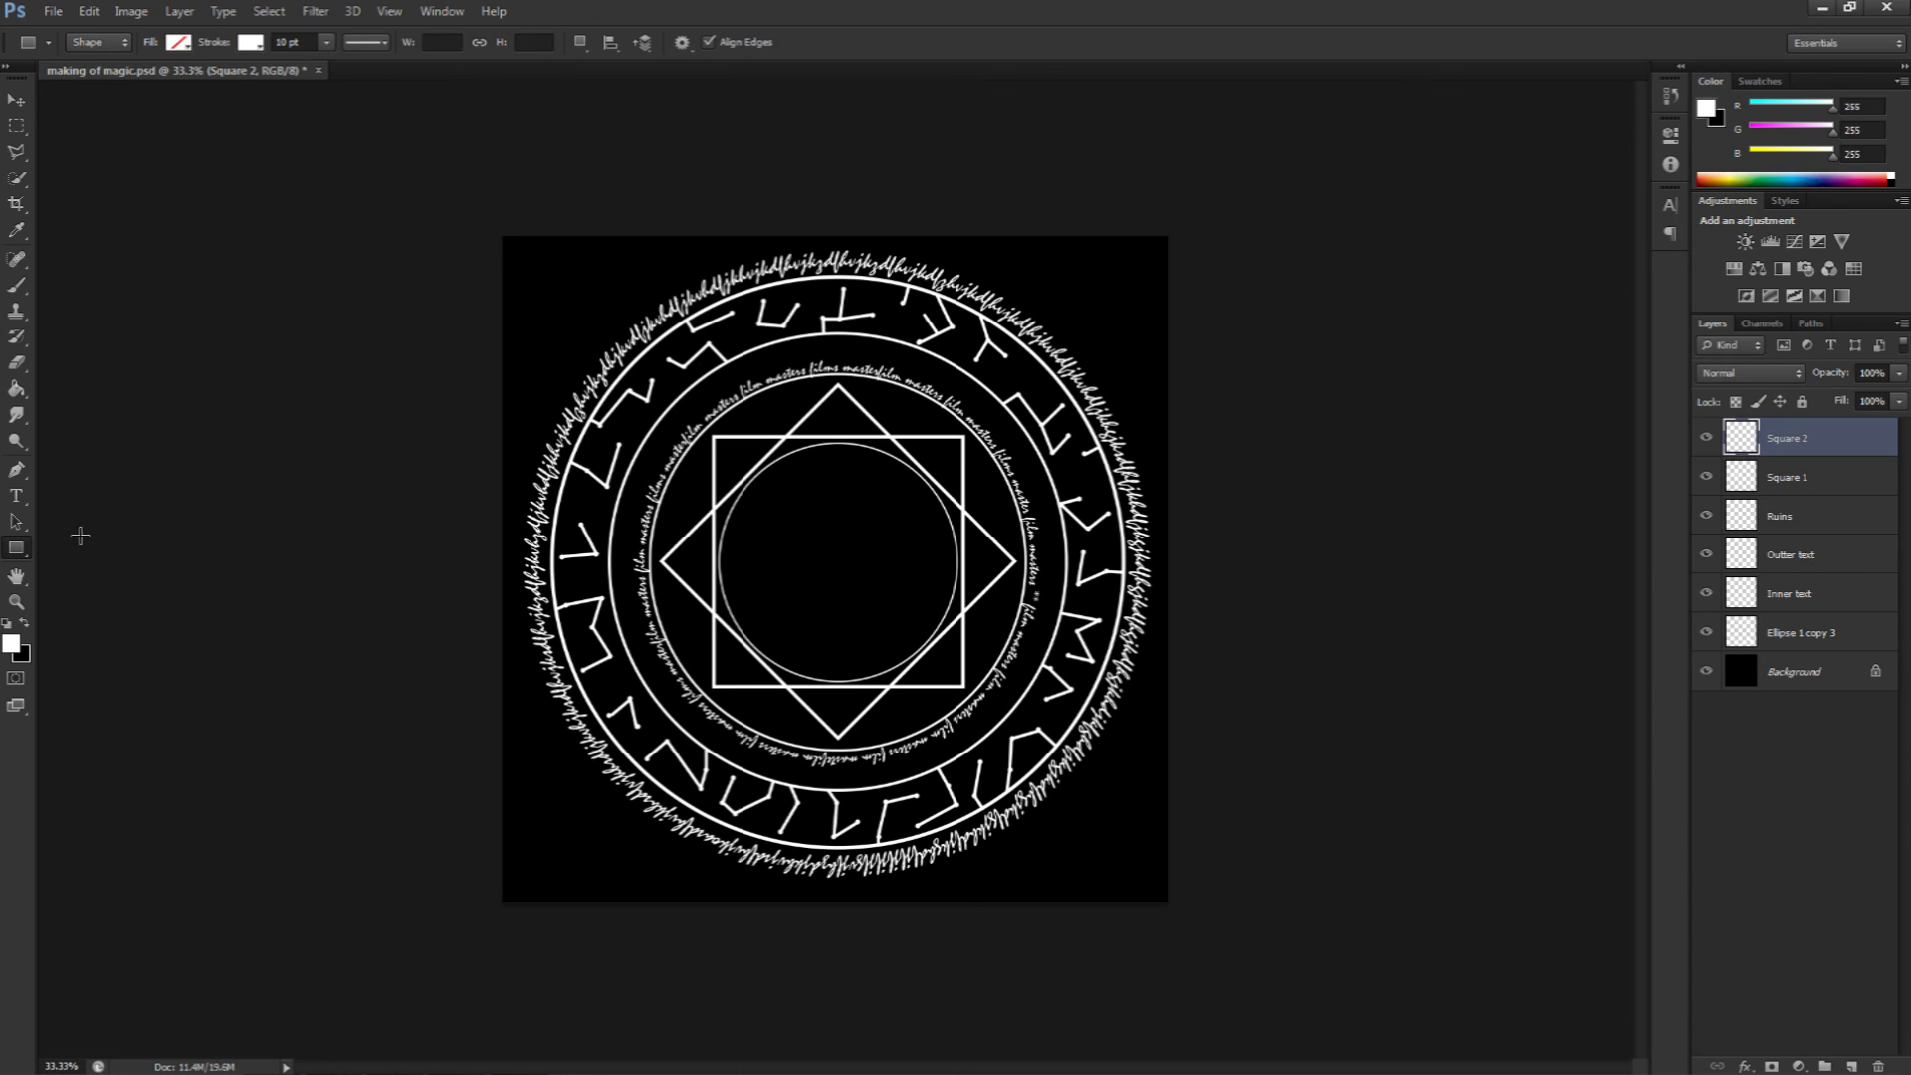
right_click(16, 549)
left_click(98, 548)
left_click_drag(762, 479, 873, 579)
key("v")
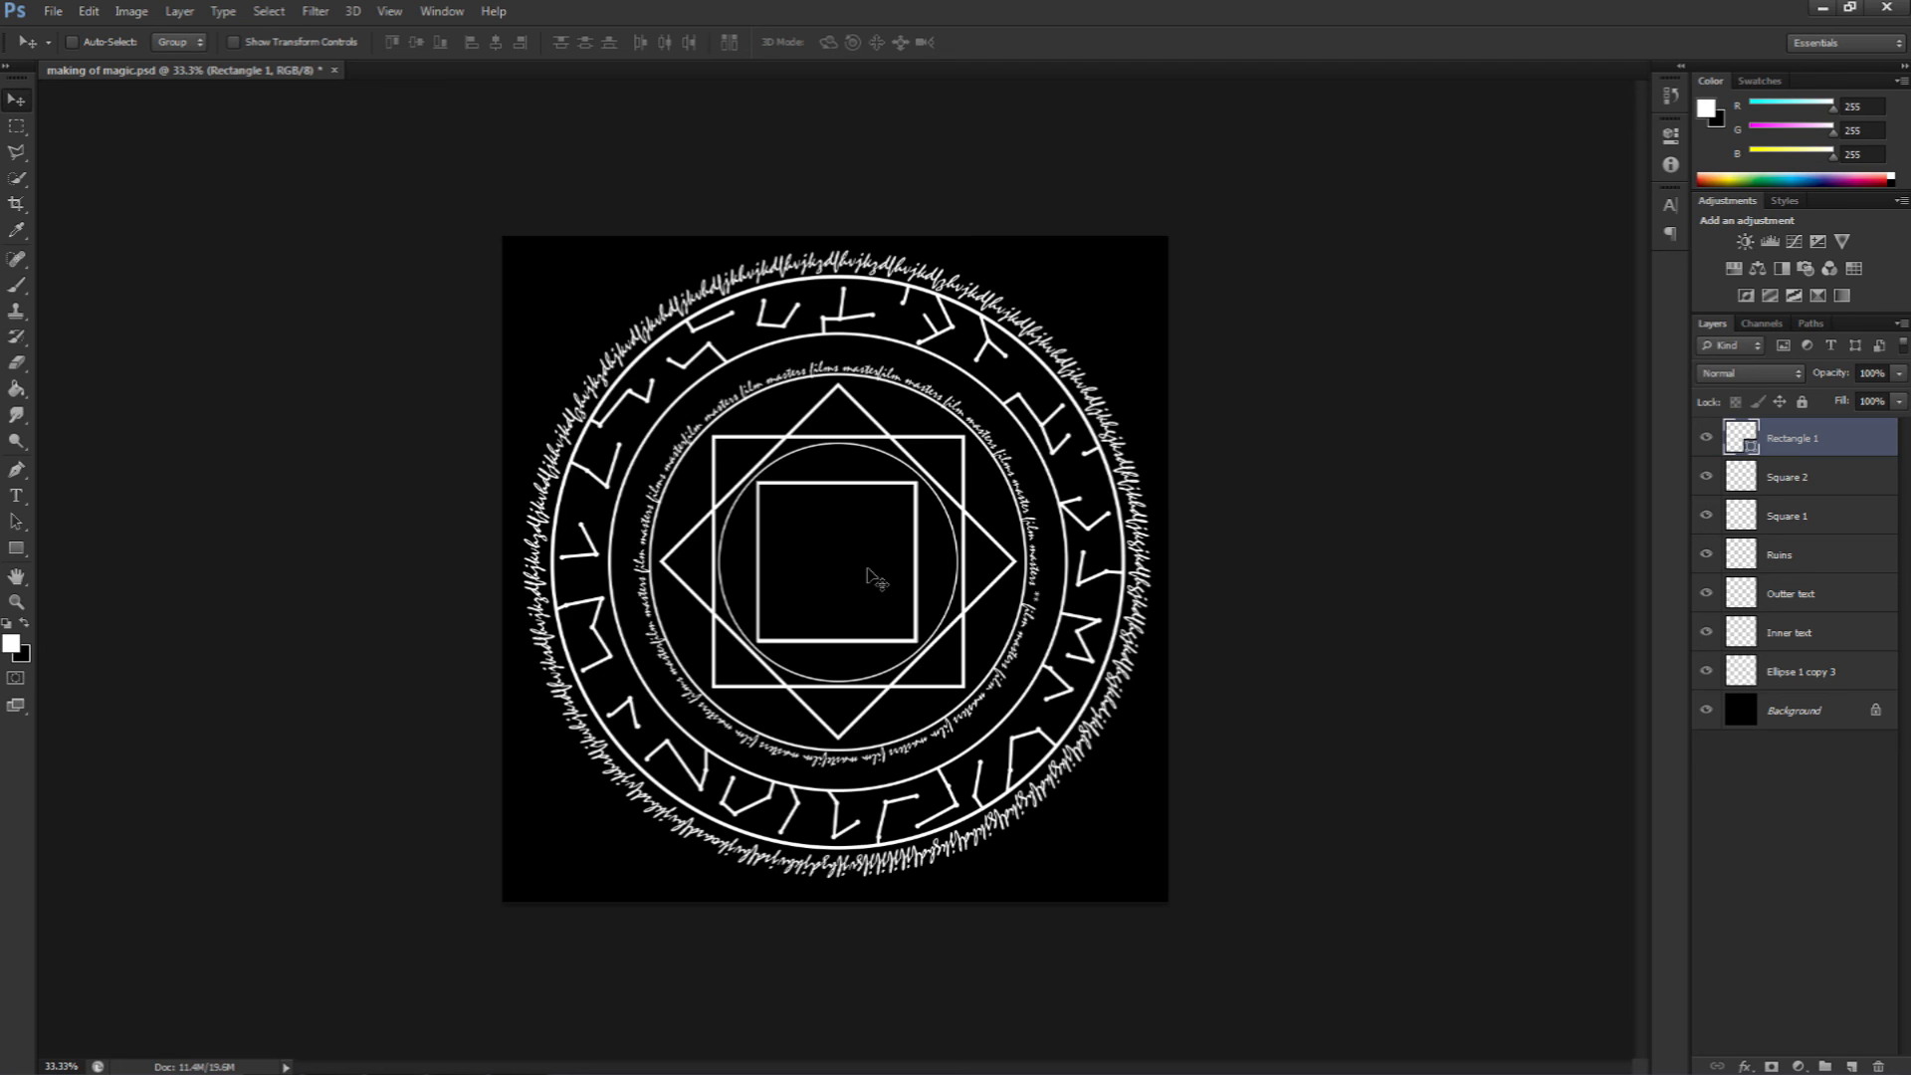
Step: Duplicate the small square and rotate the copy -45 degrees
key("ctrl+j")
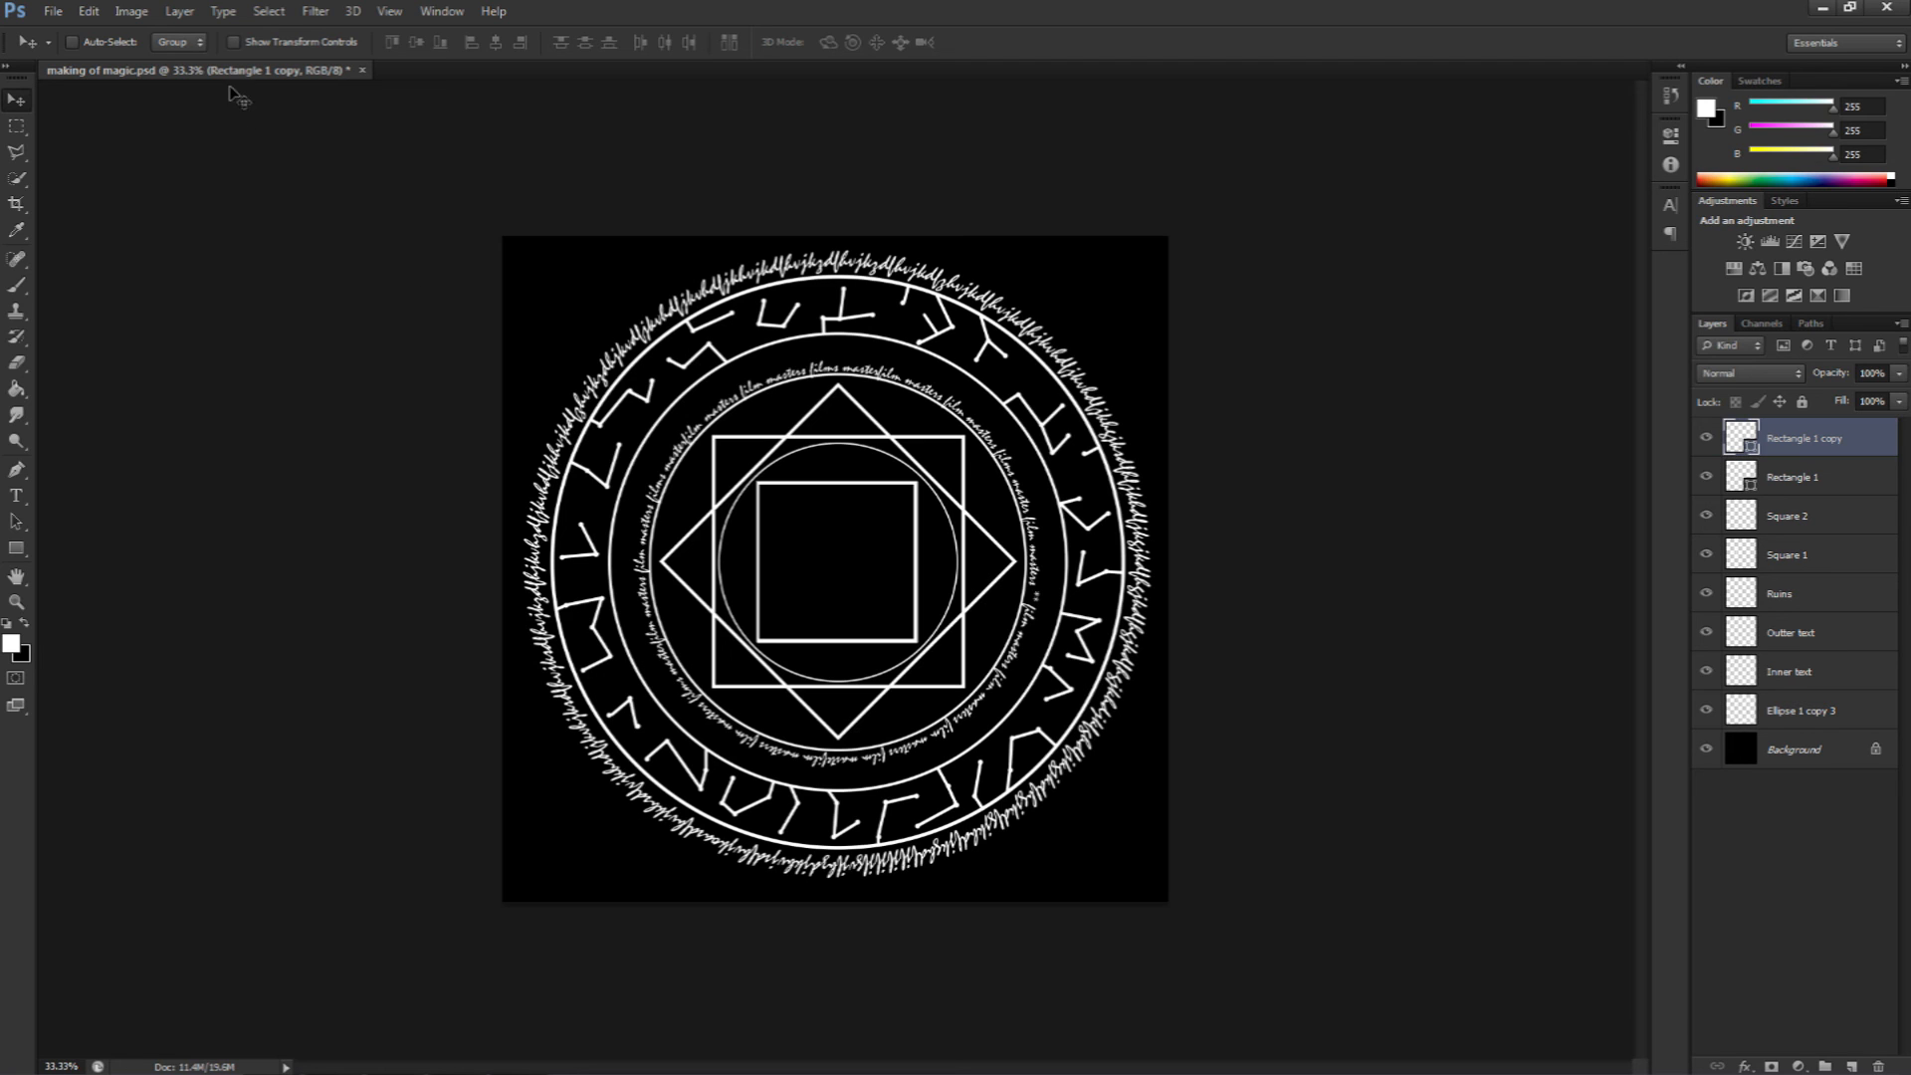
left_click(88, 11)
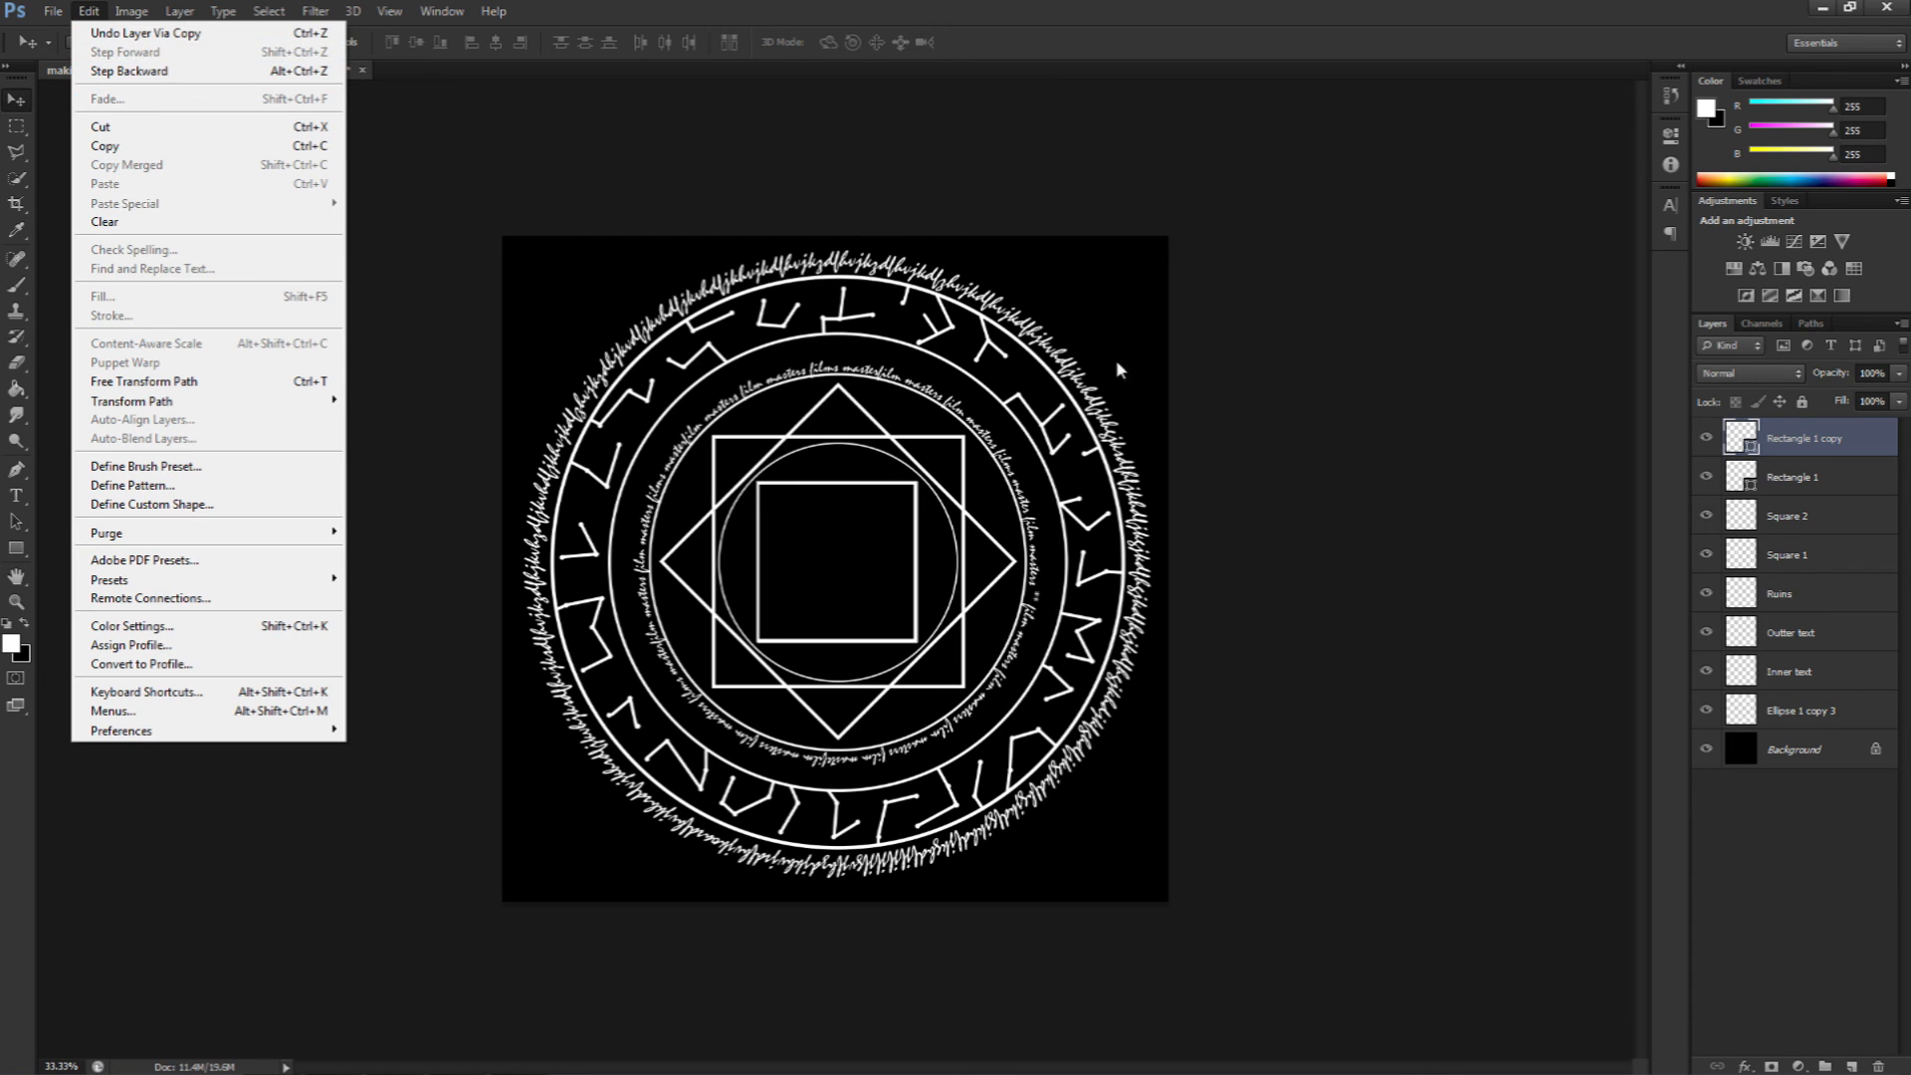
left_click(1143, 503)
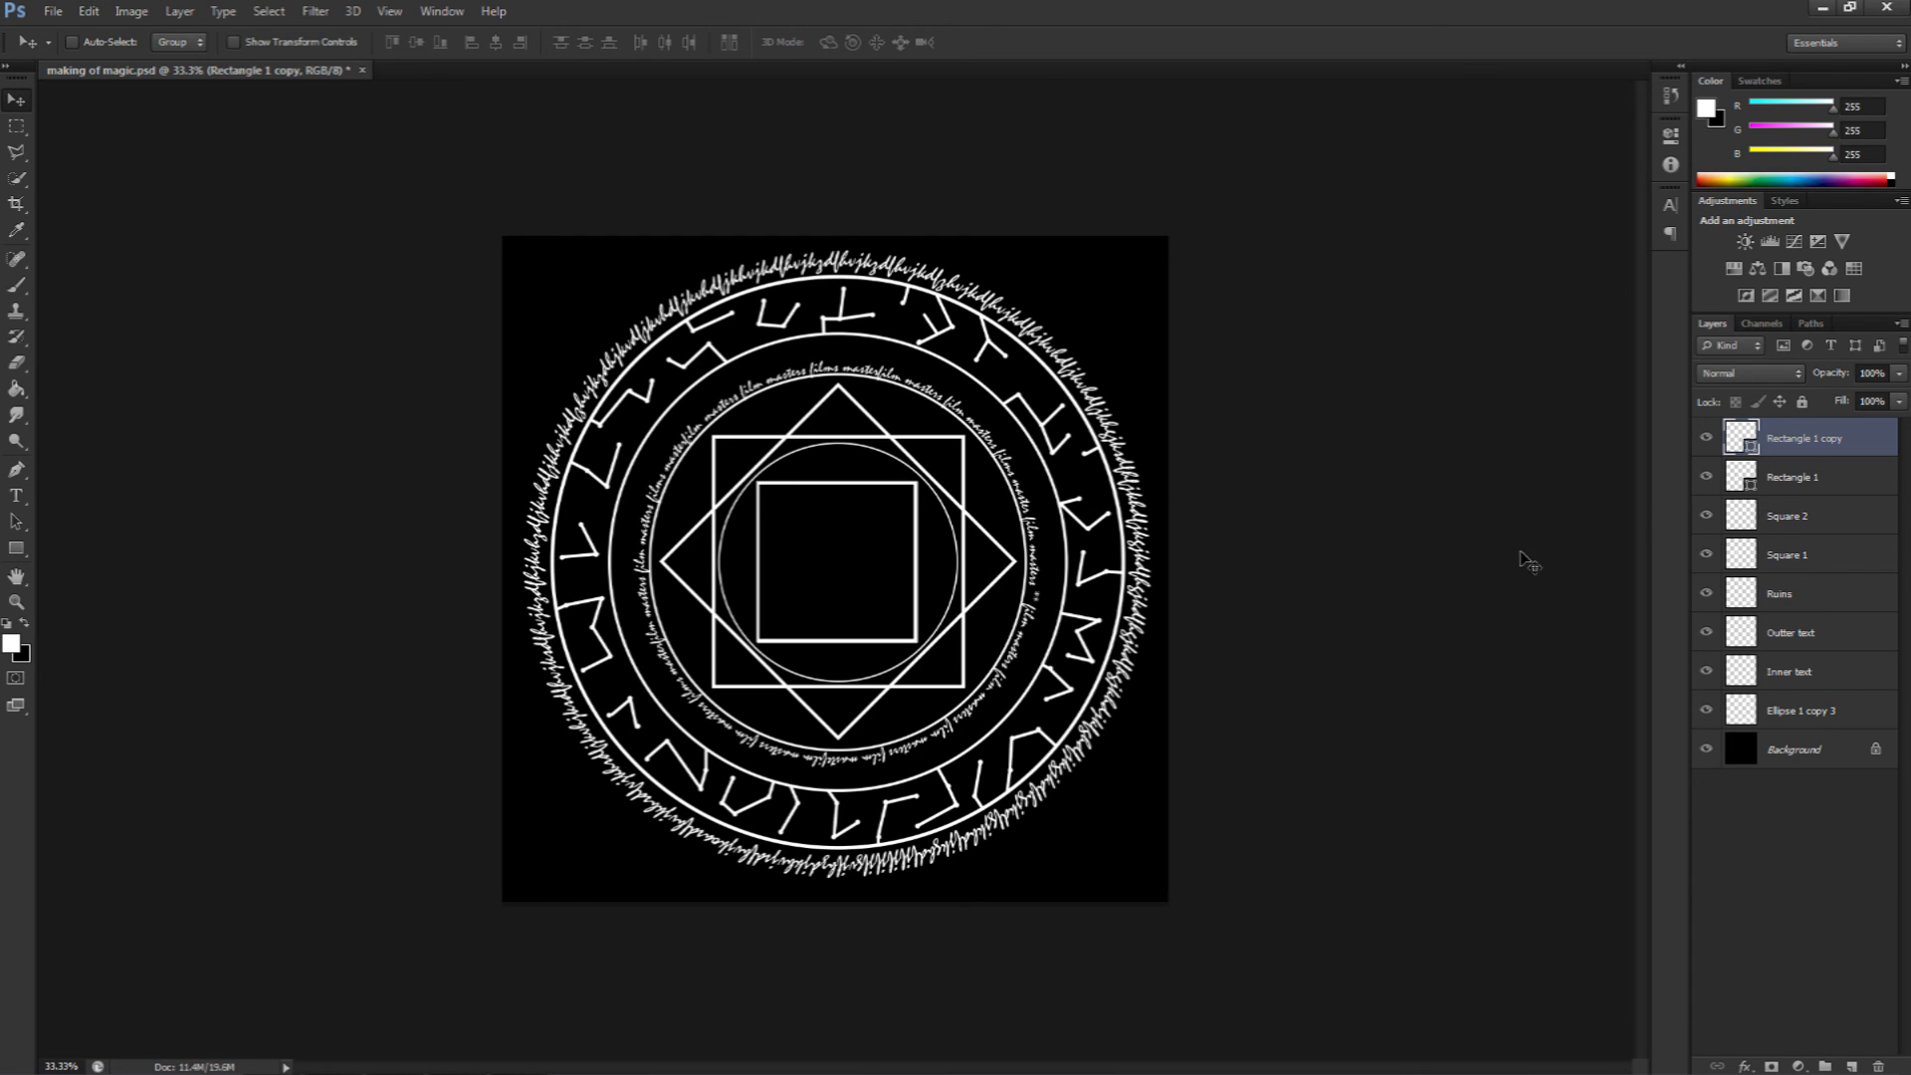
key("ctrl+t")
left_click_drag(968, 457, 891, 431)
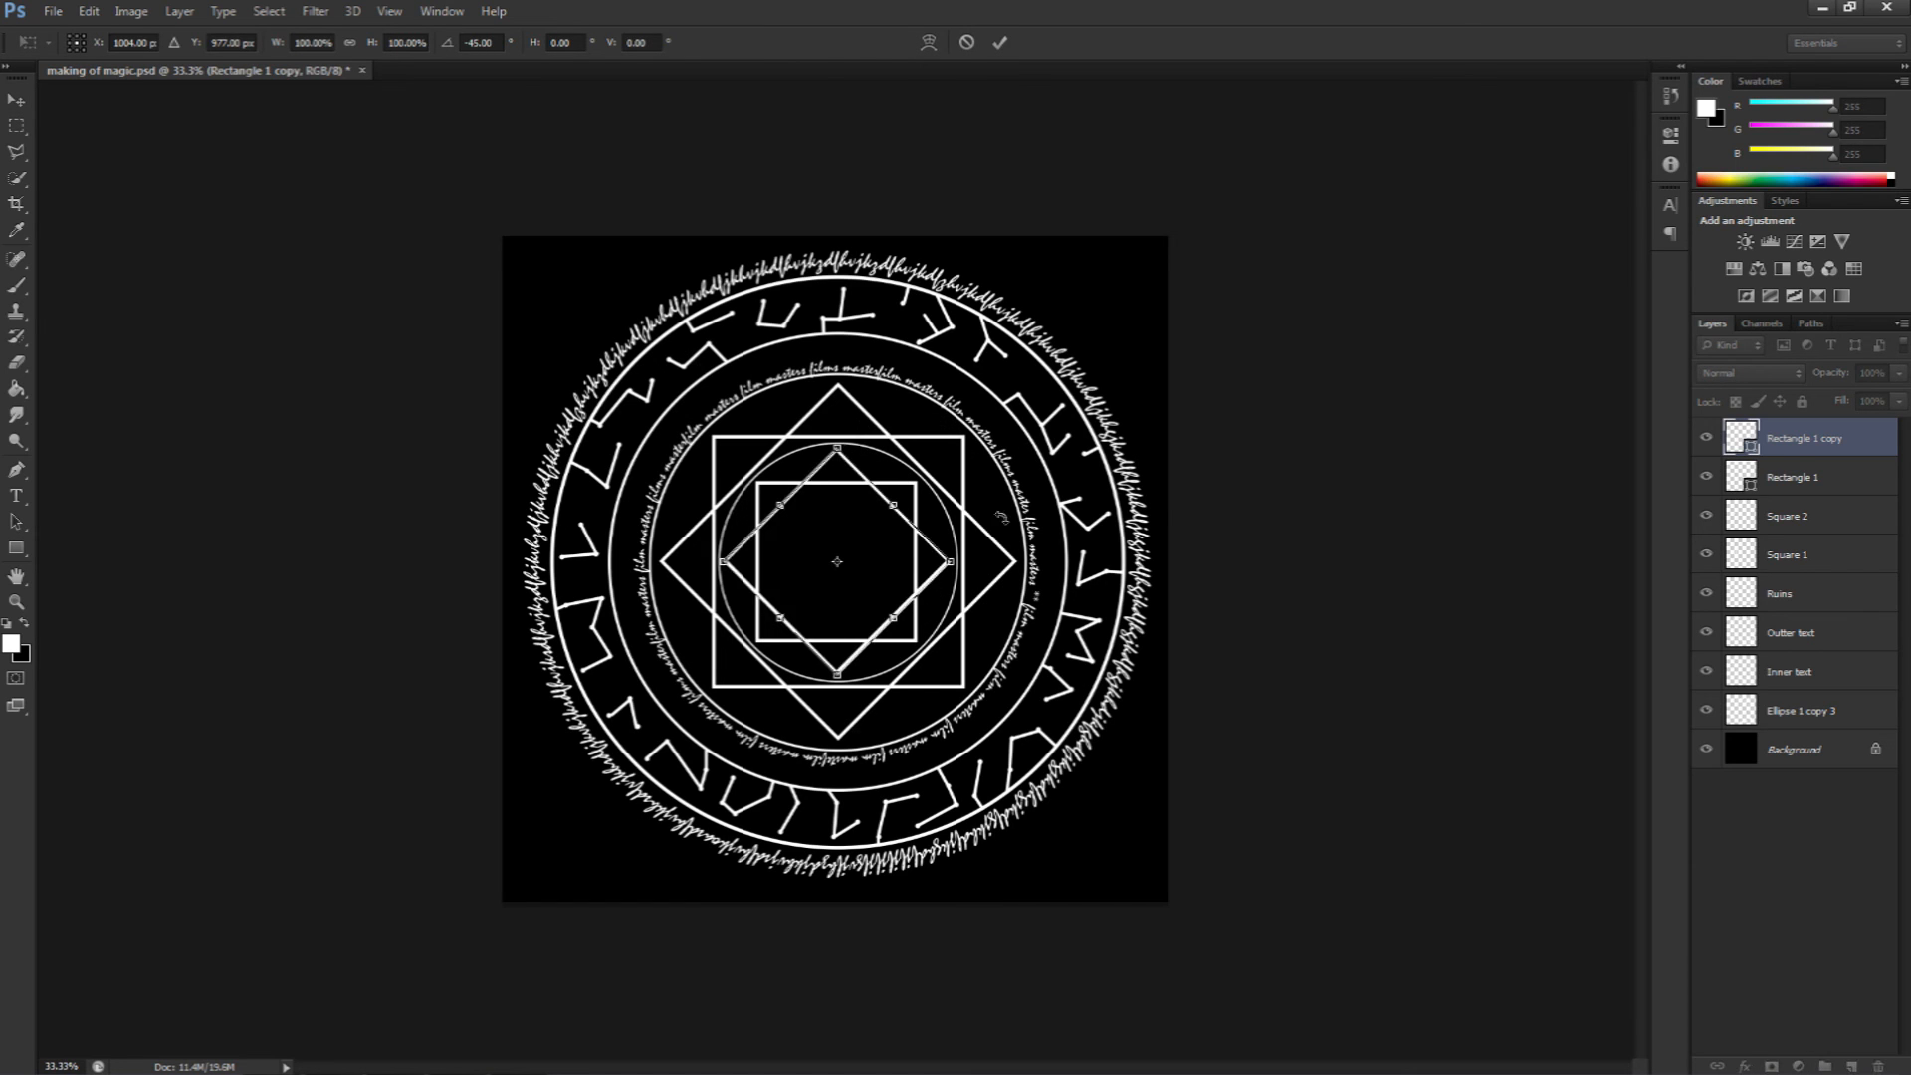
key("Return")
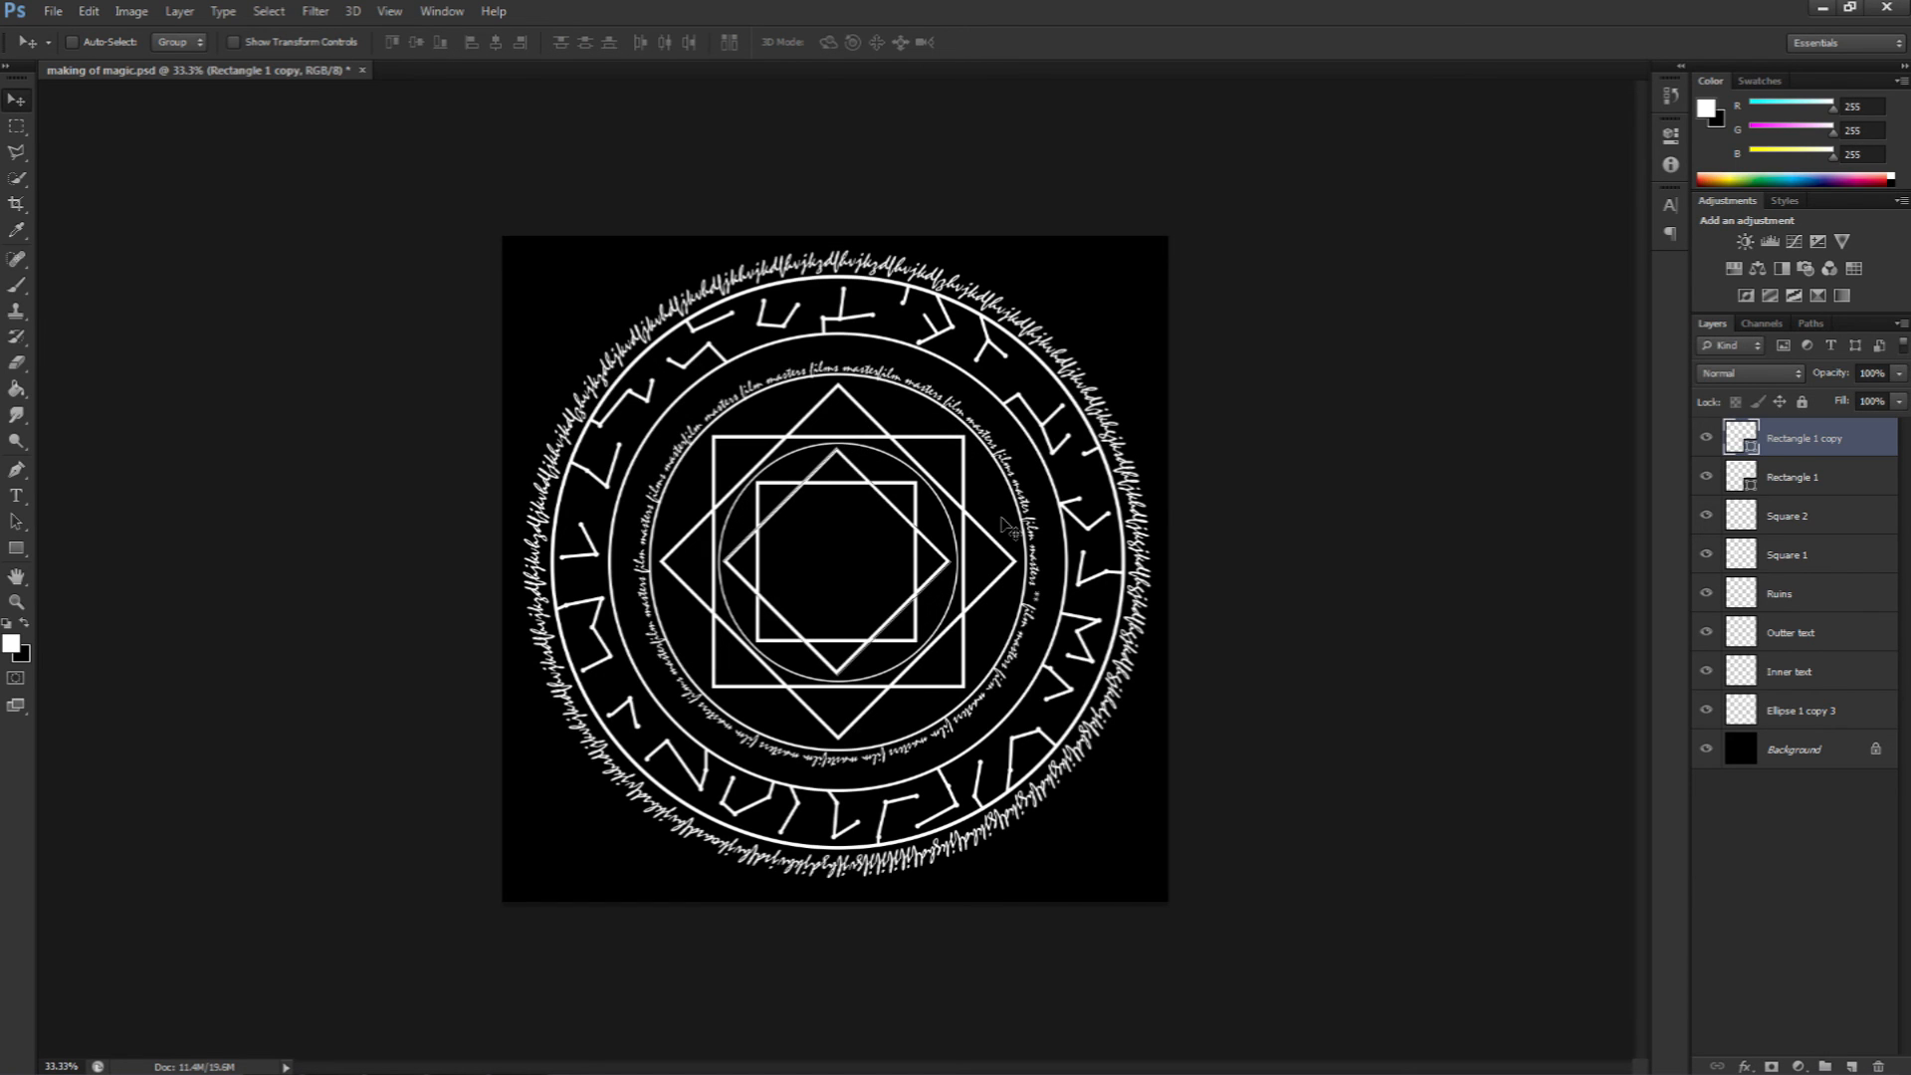
Step: Duplicate the rotated small square and rotate the new copy about -23 degrees
key("ctrl+j")
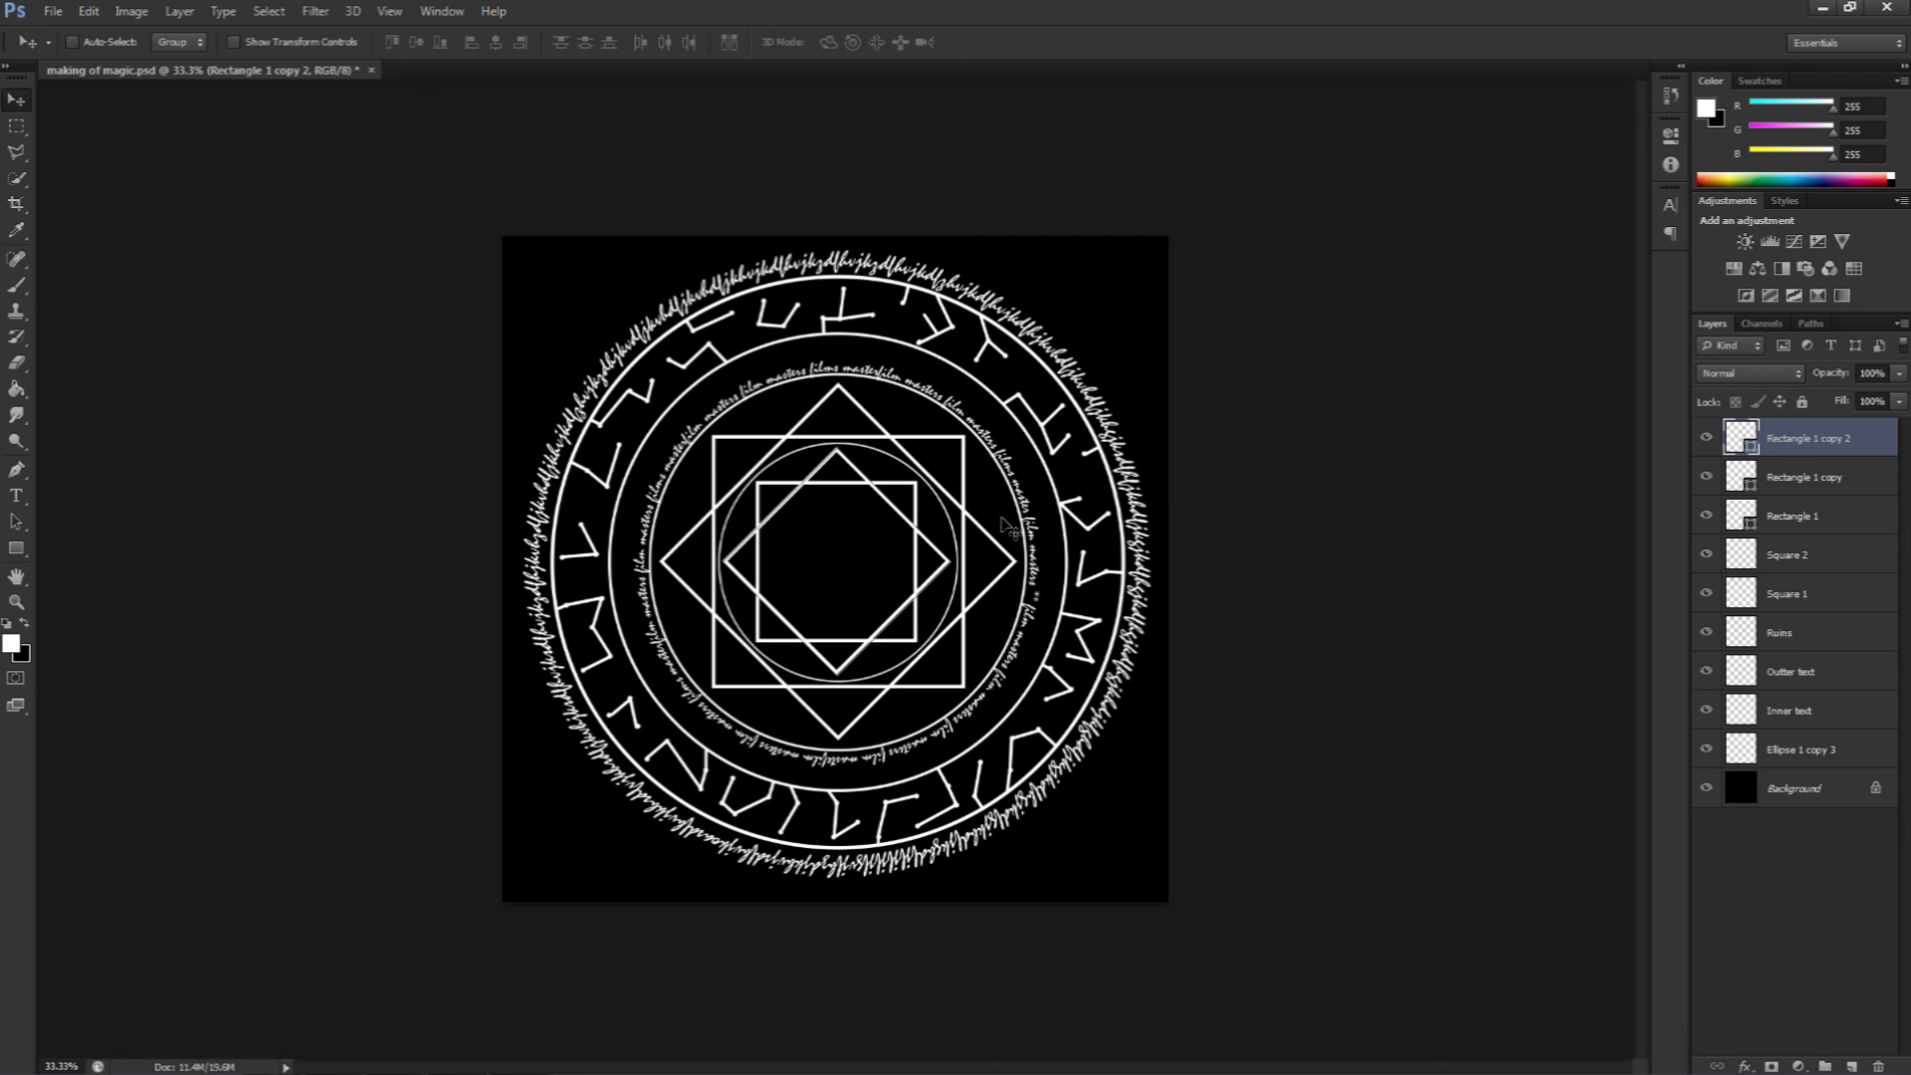
key("ctrl+t")
left_click_drag(1058, 503, 984, 453)
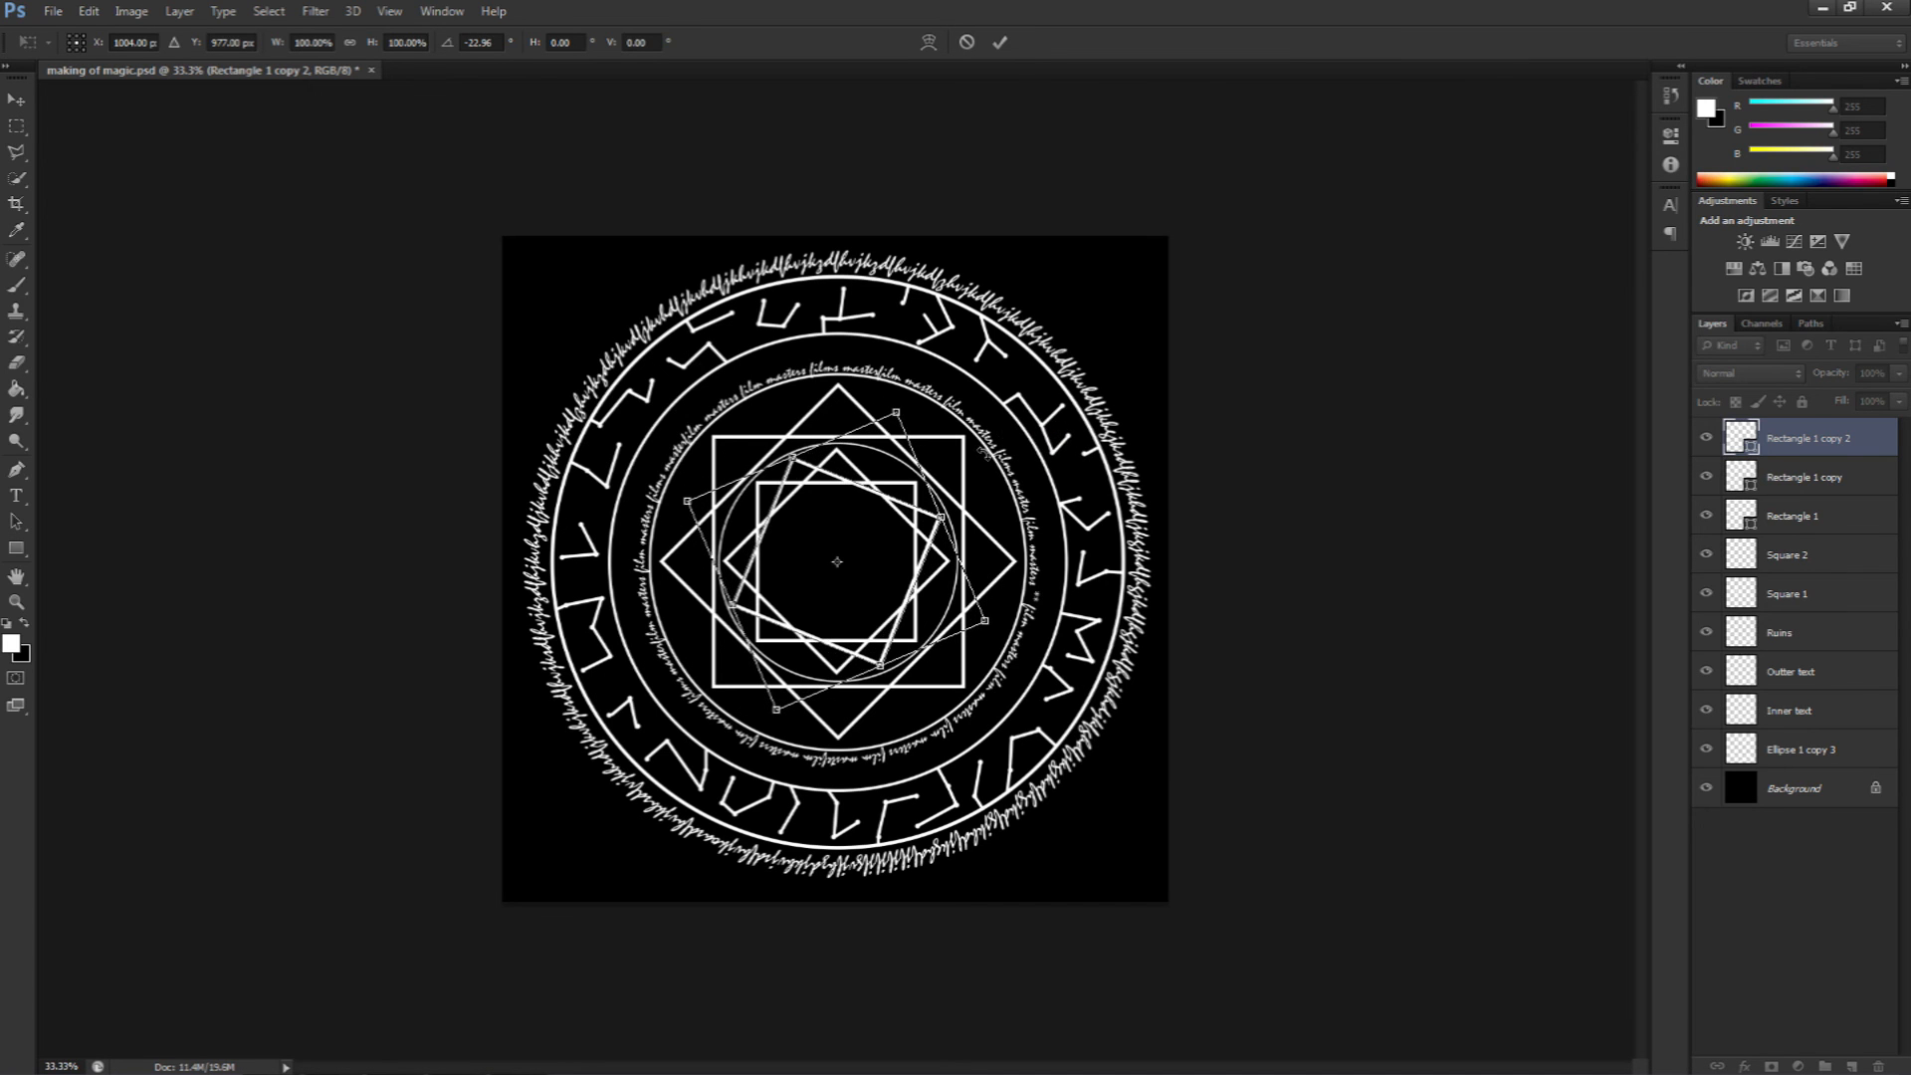
key("Return")
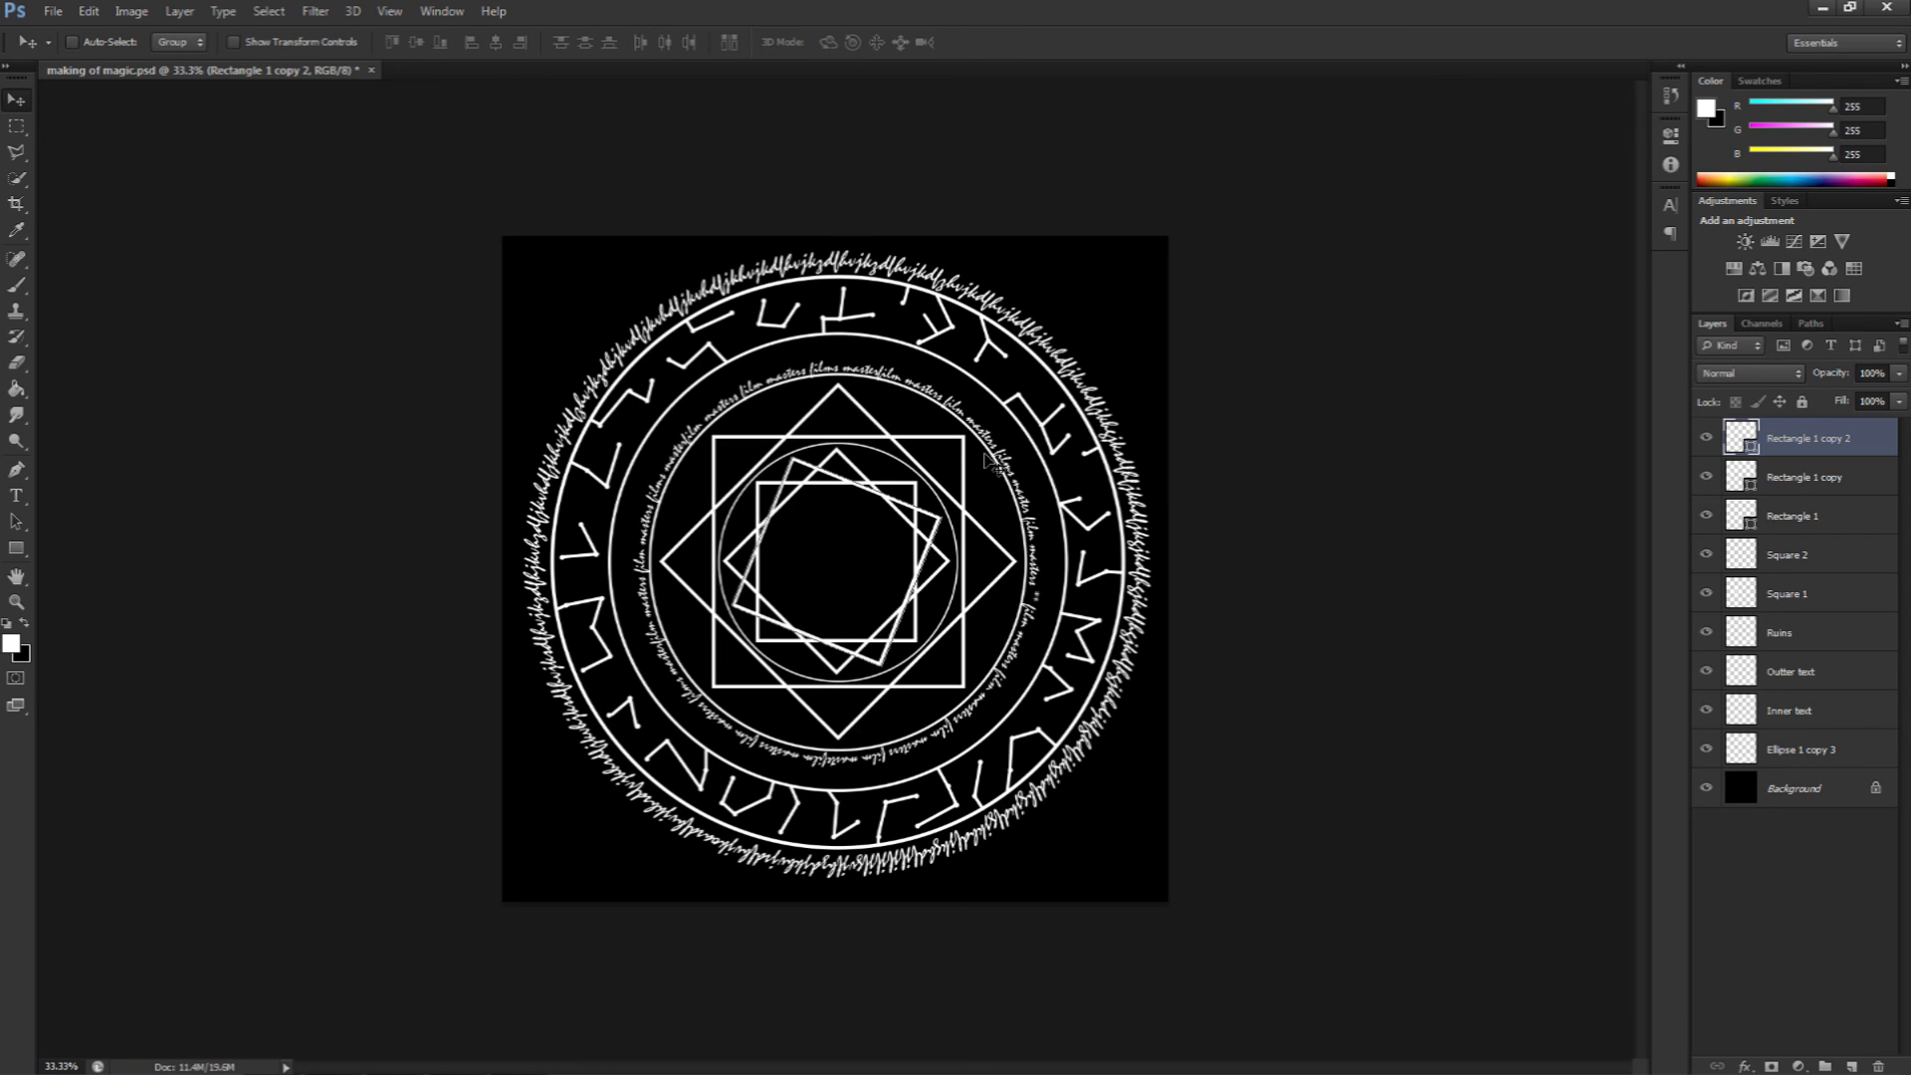
Step: Duplicate it once more and rotate the new copy about 45 degrees
key("ctrl+j")
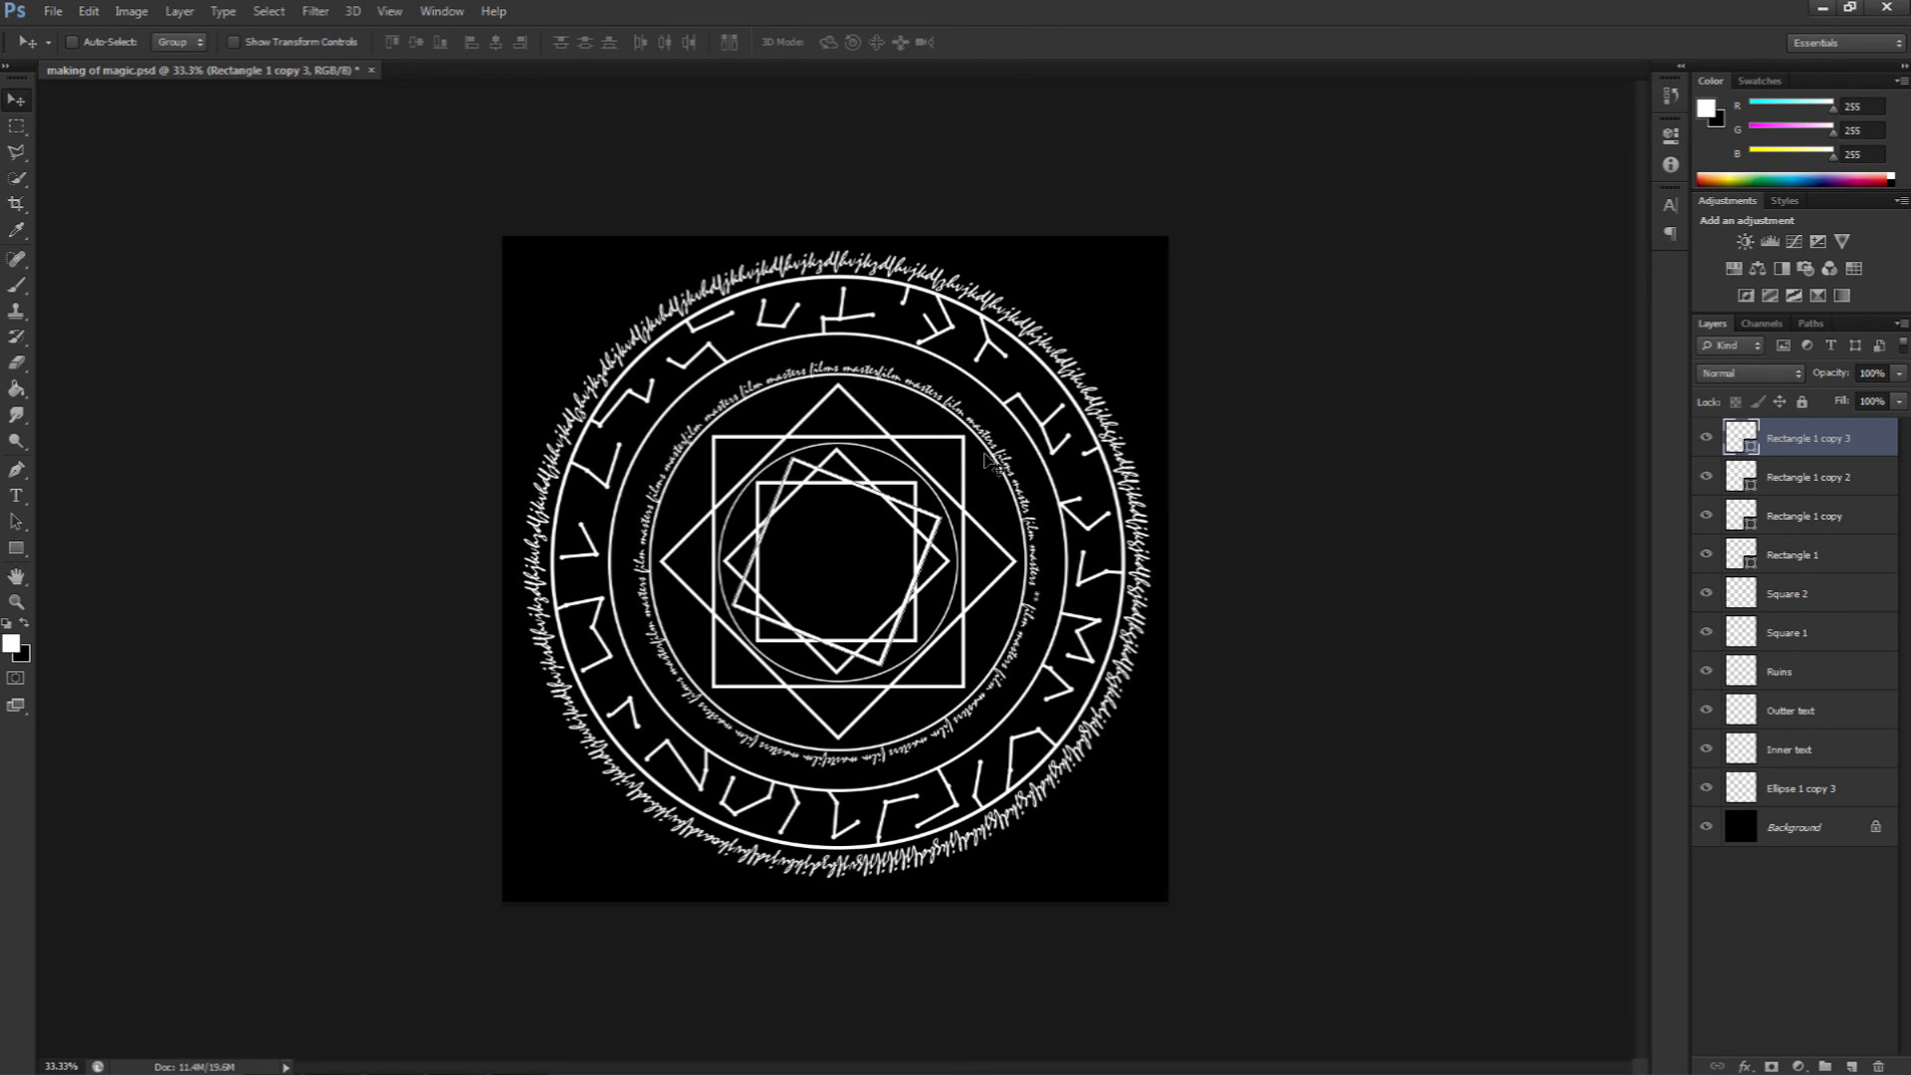
key("ctrl+t")
left_click_drag(1048, 475, 1053, 655)
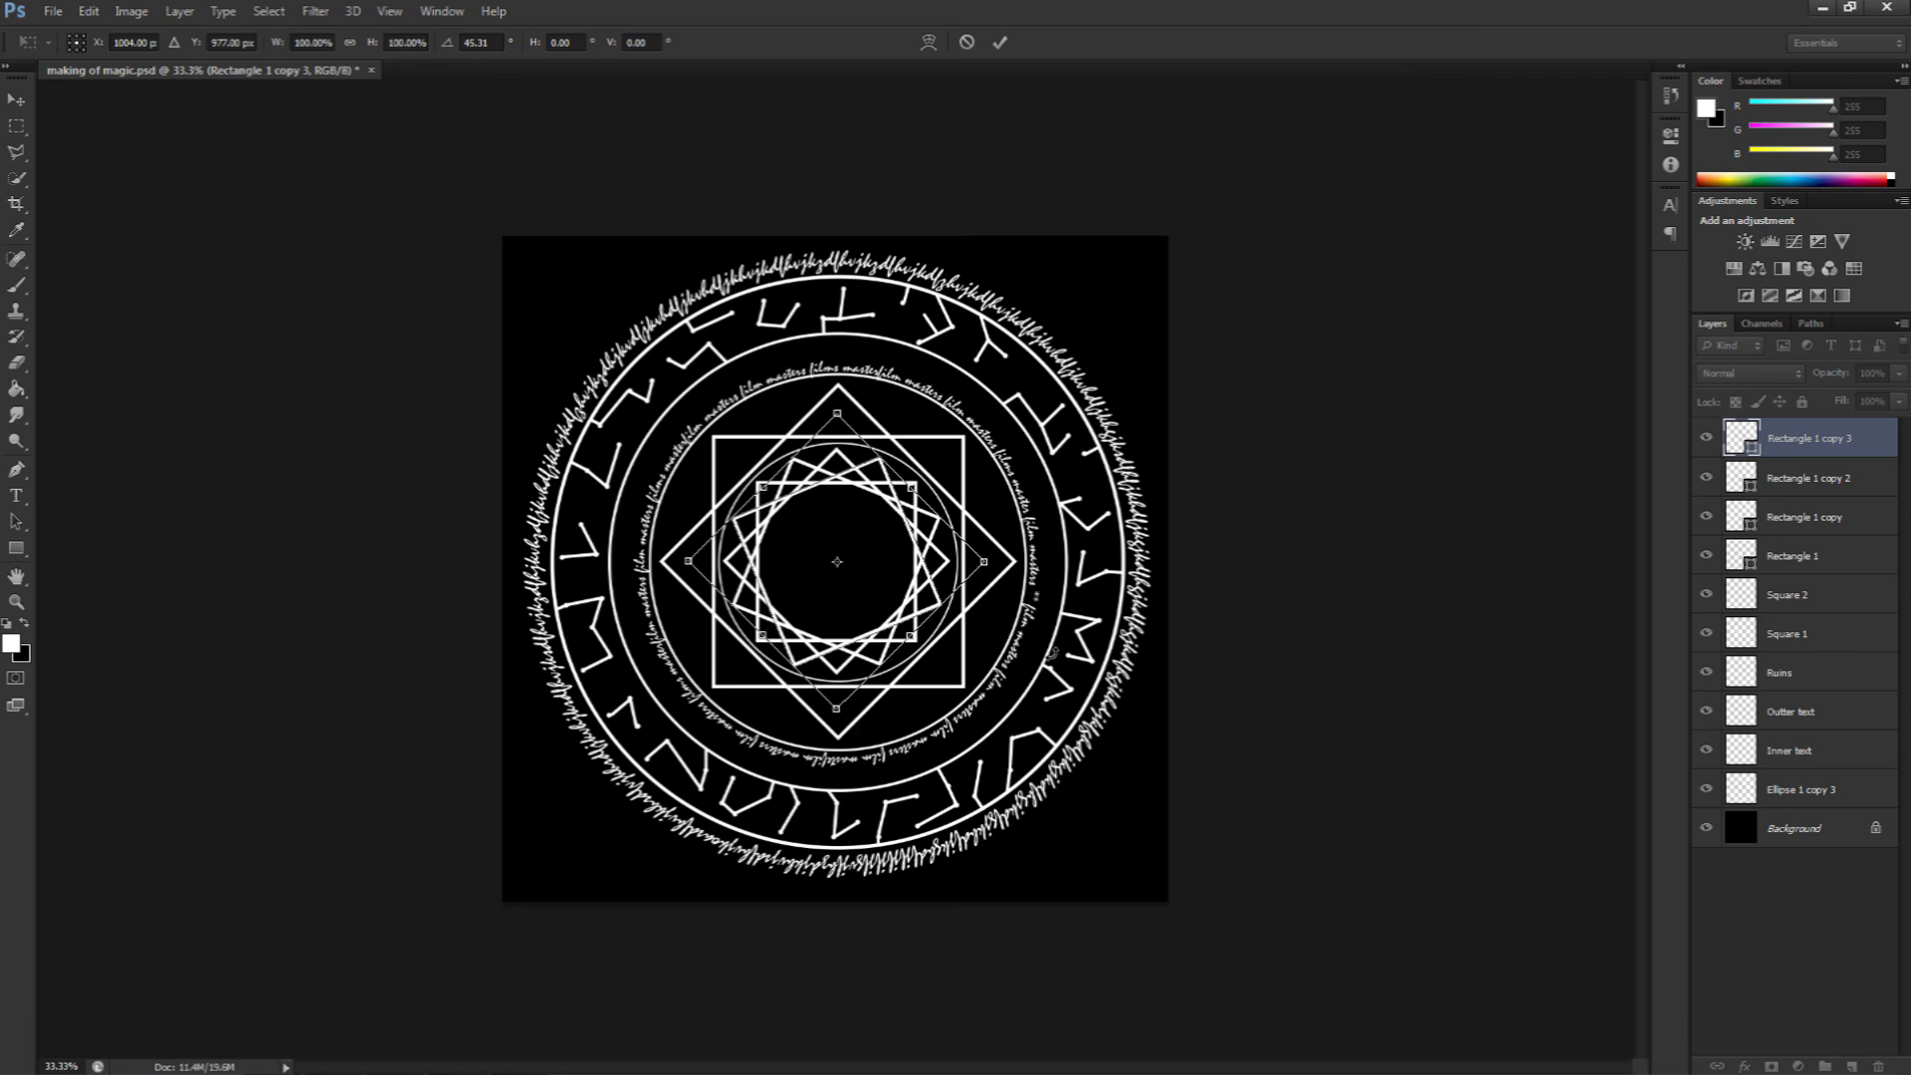
left_click(19, 103)
left_click(854, 409)
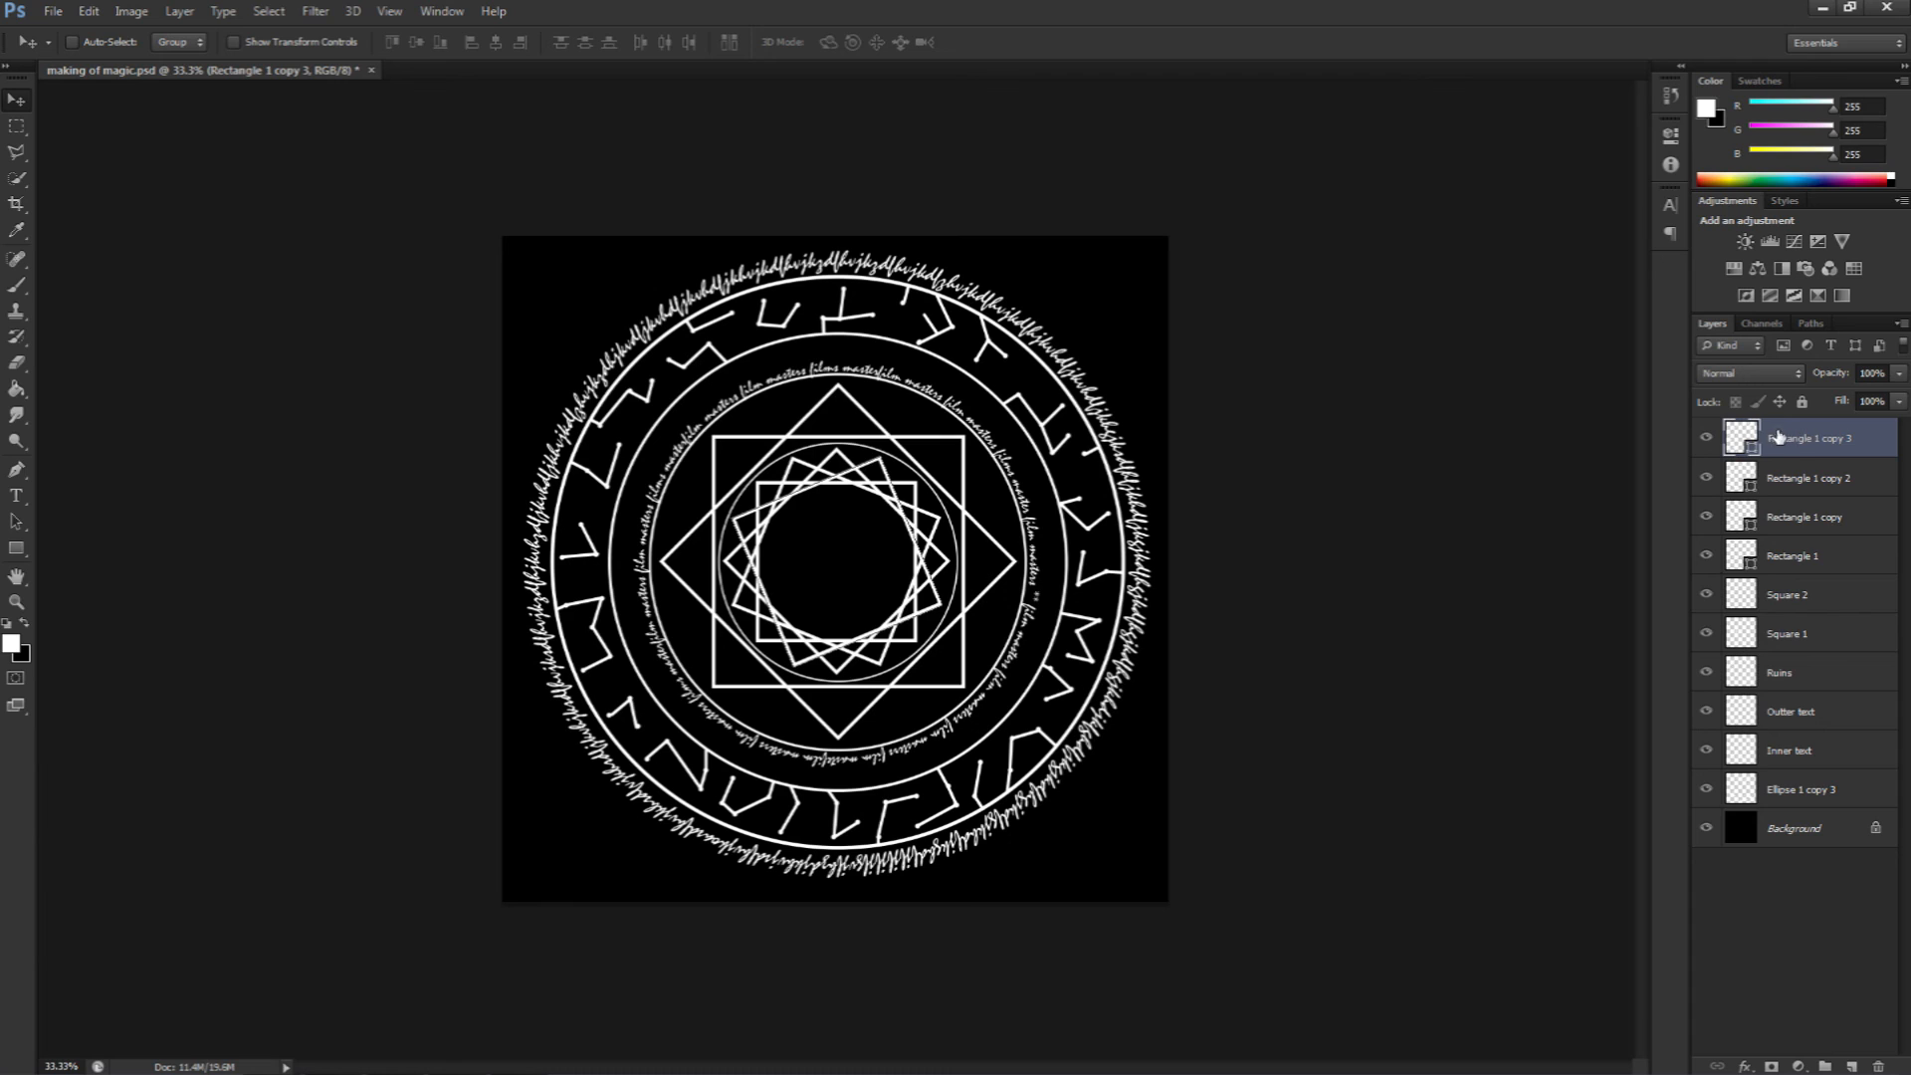
Step: Select the four small square layers and merge them into one shape
left_click(1783, 561, "shift")
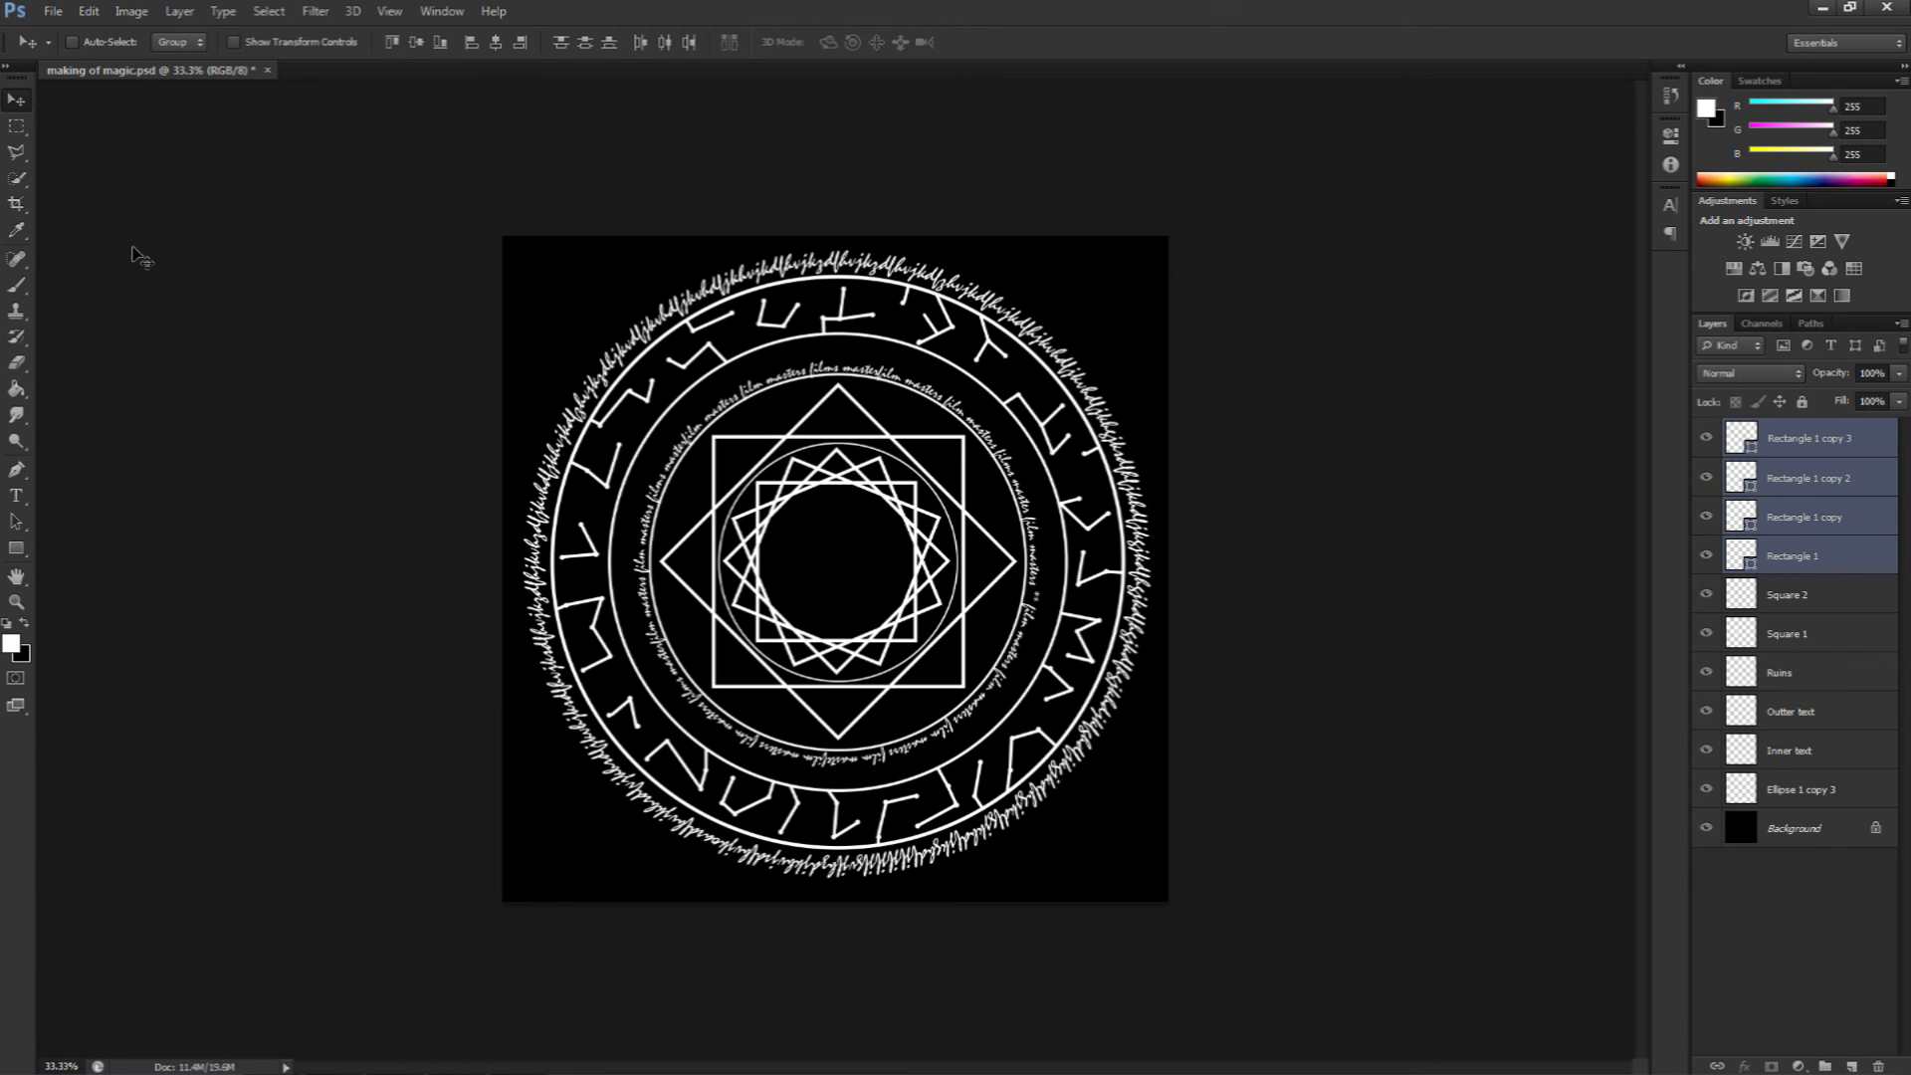
left_click(180, 14)
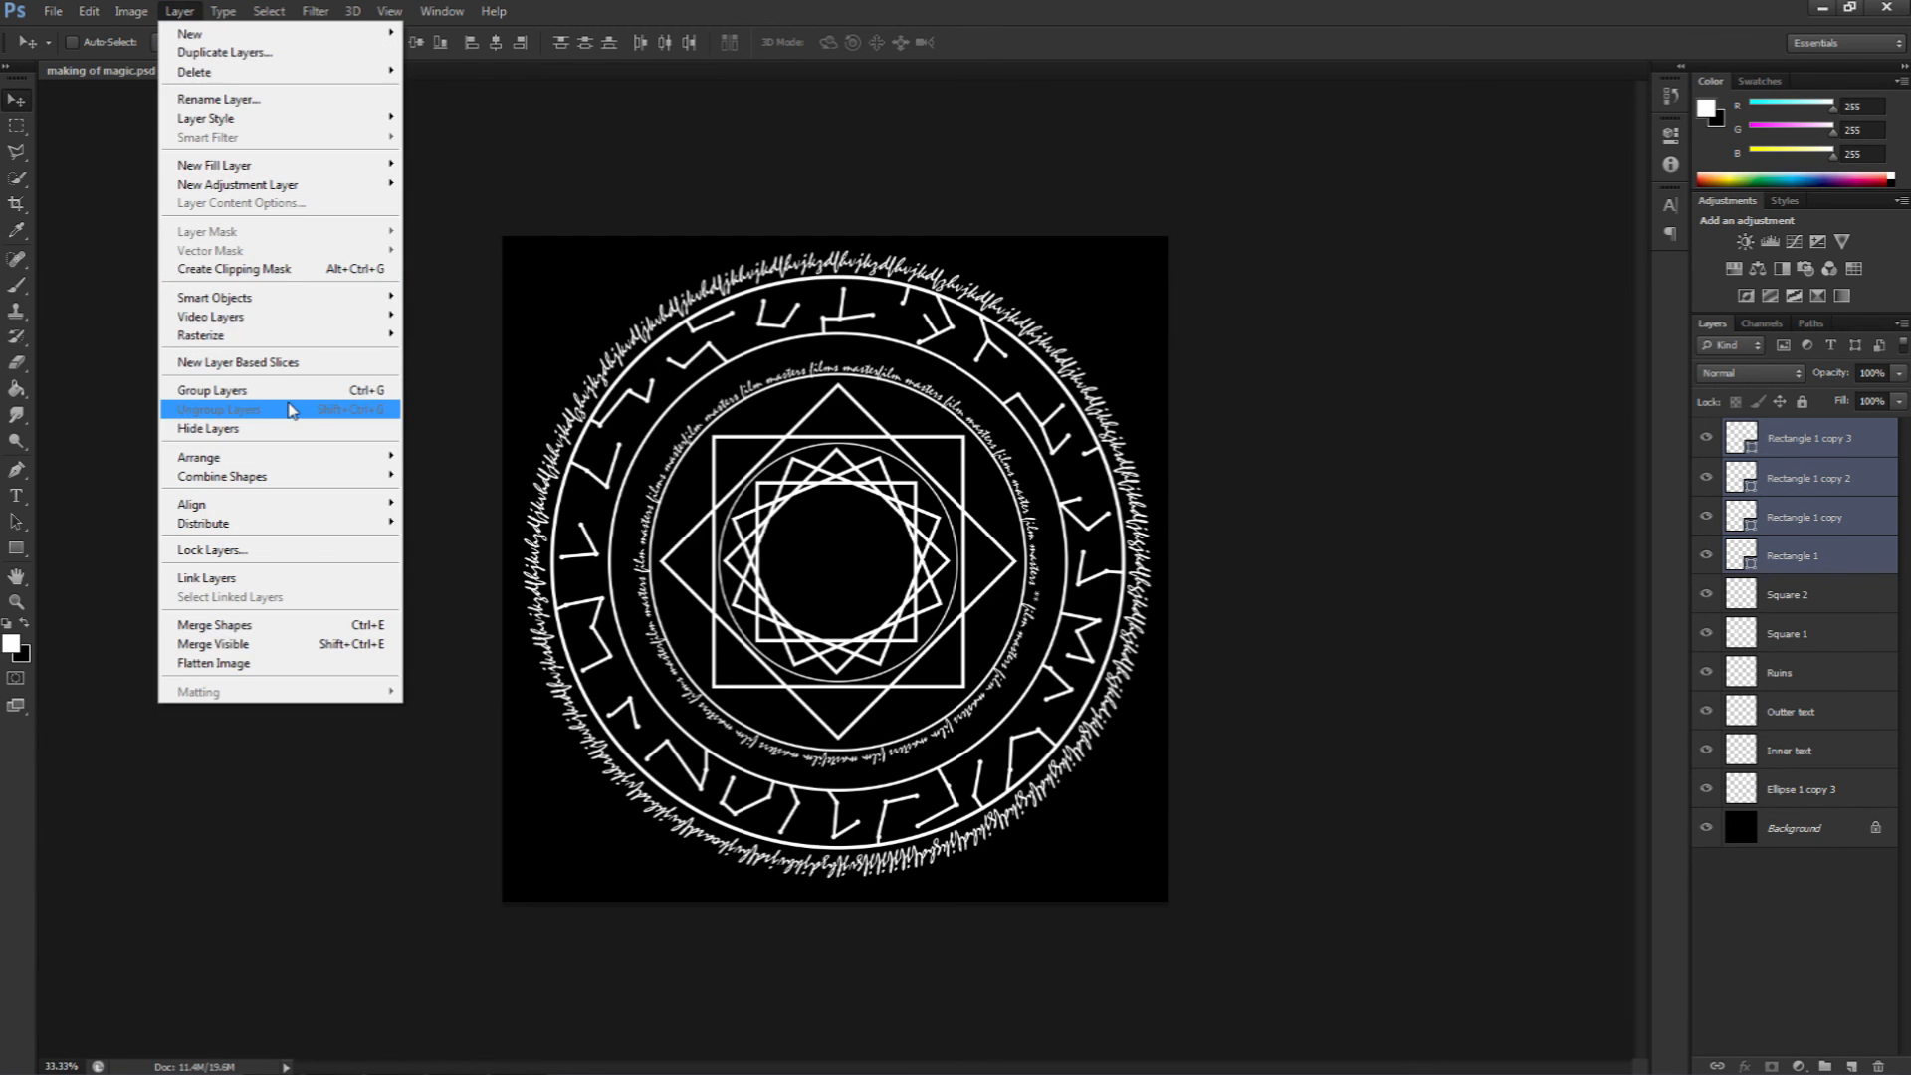
left_click(256, 627)
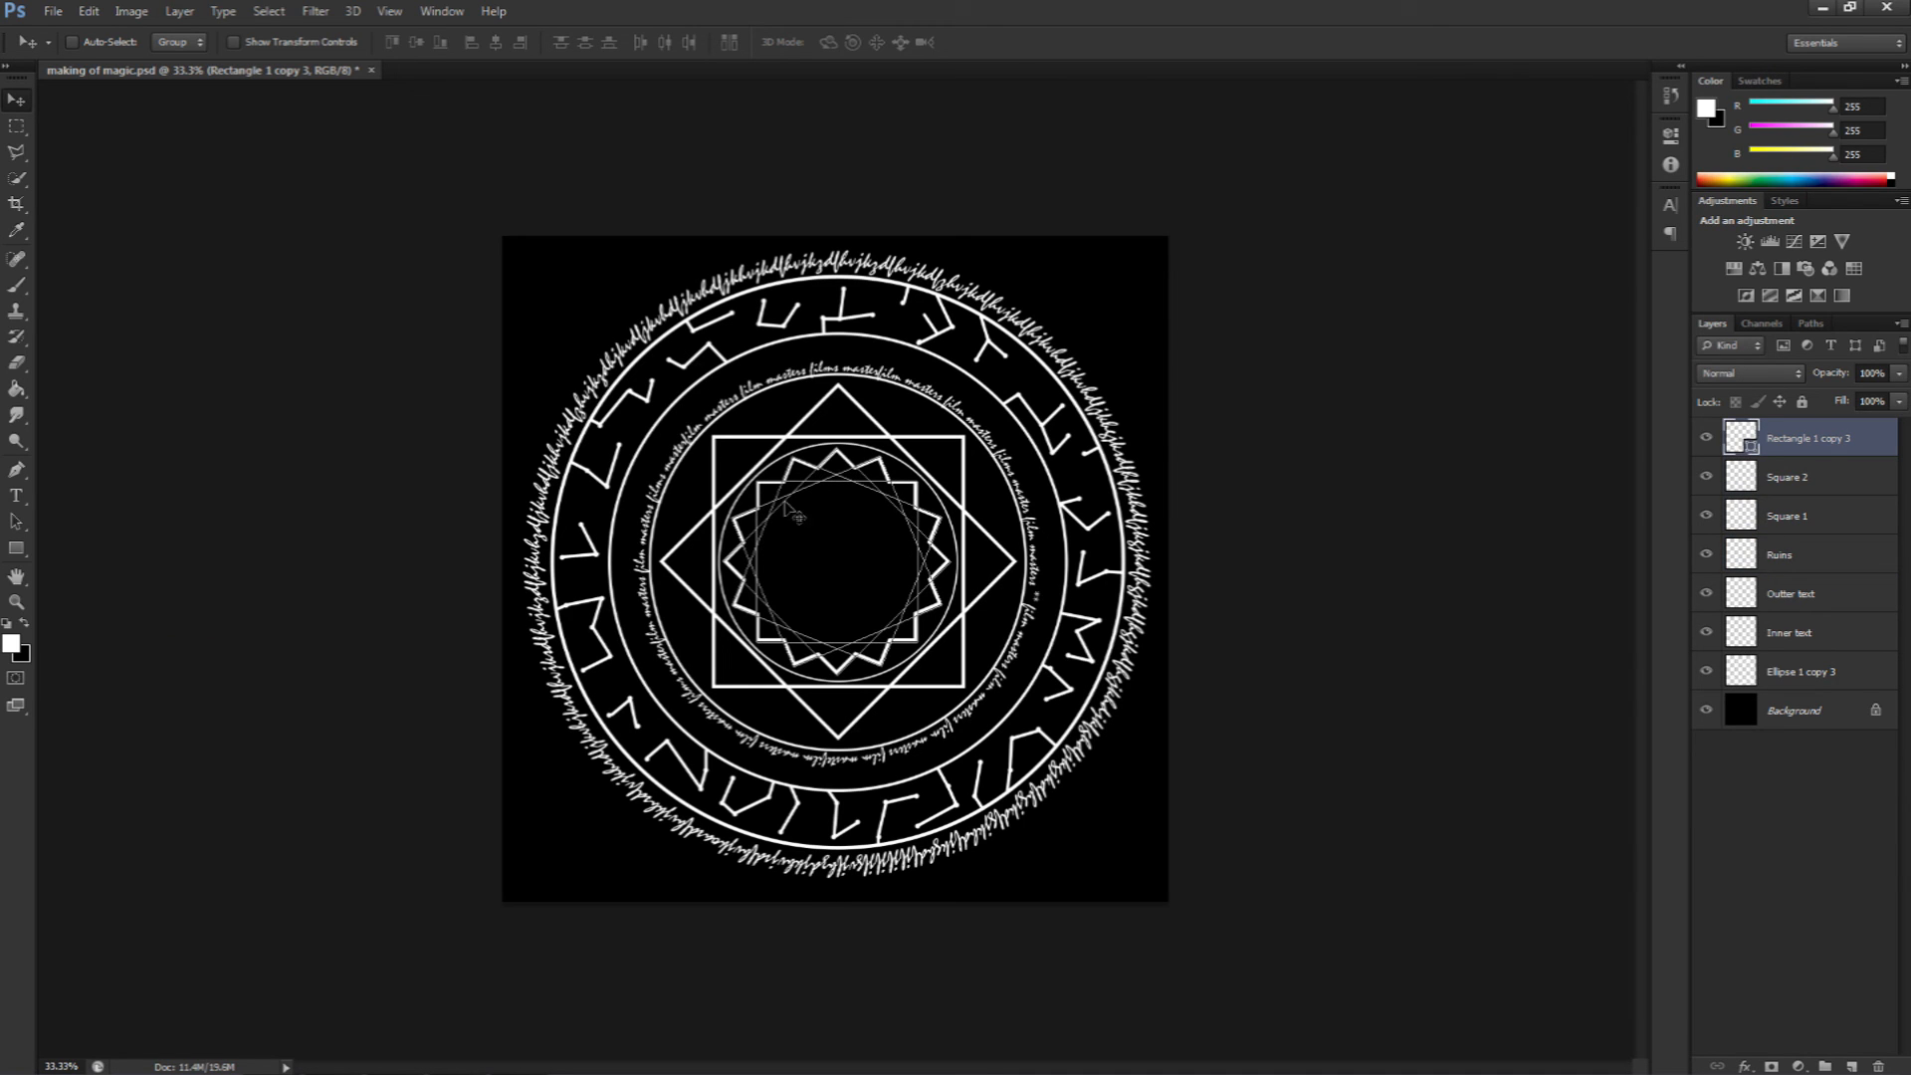
Step: Zoom in on the merged star shape in the centre
key("z")
left_click(853, 562)
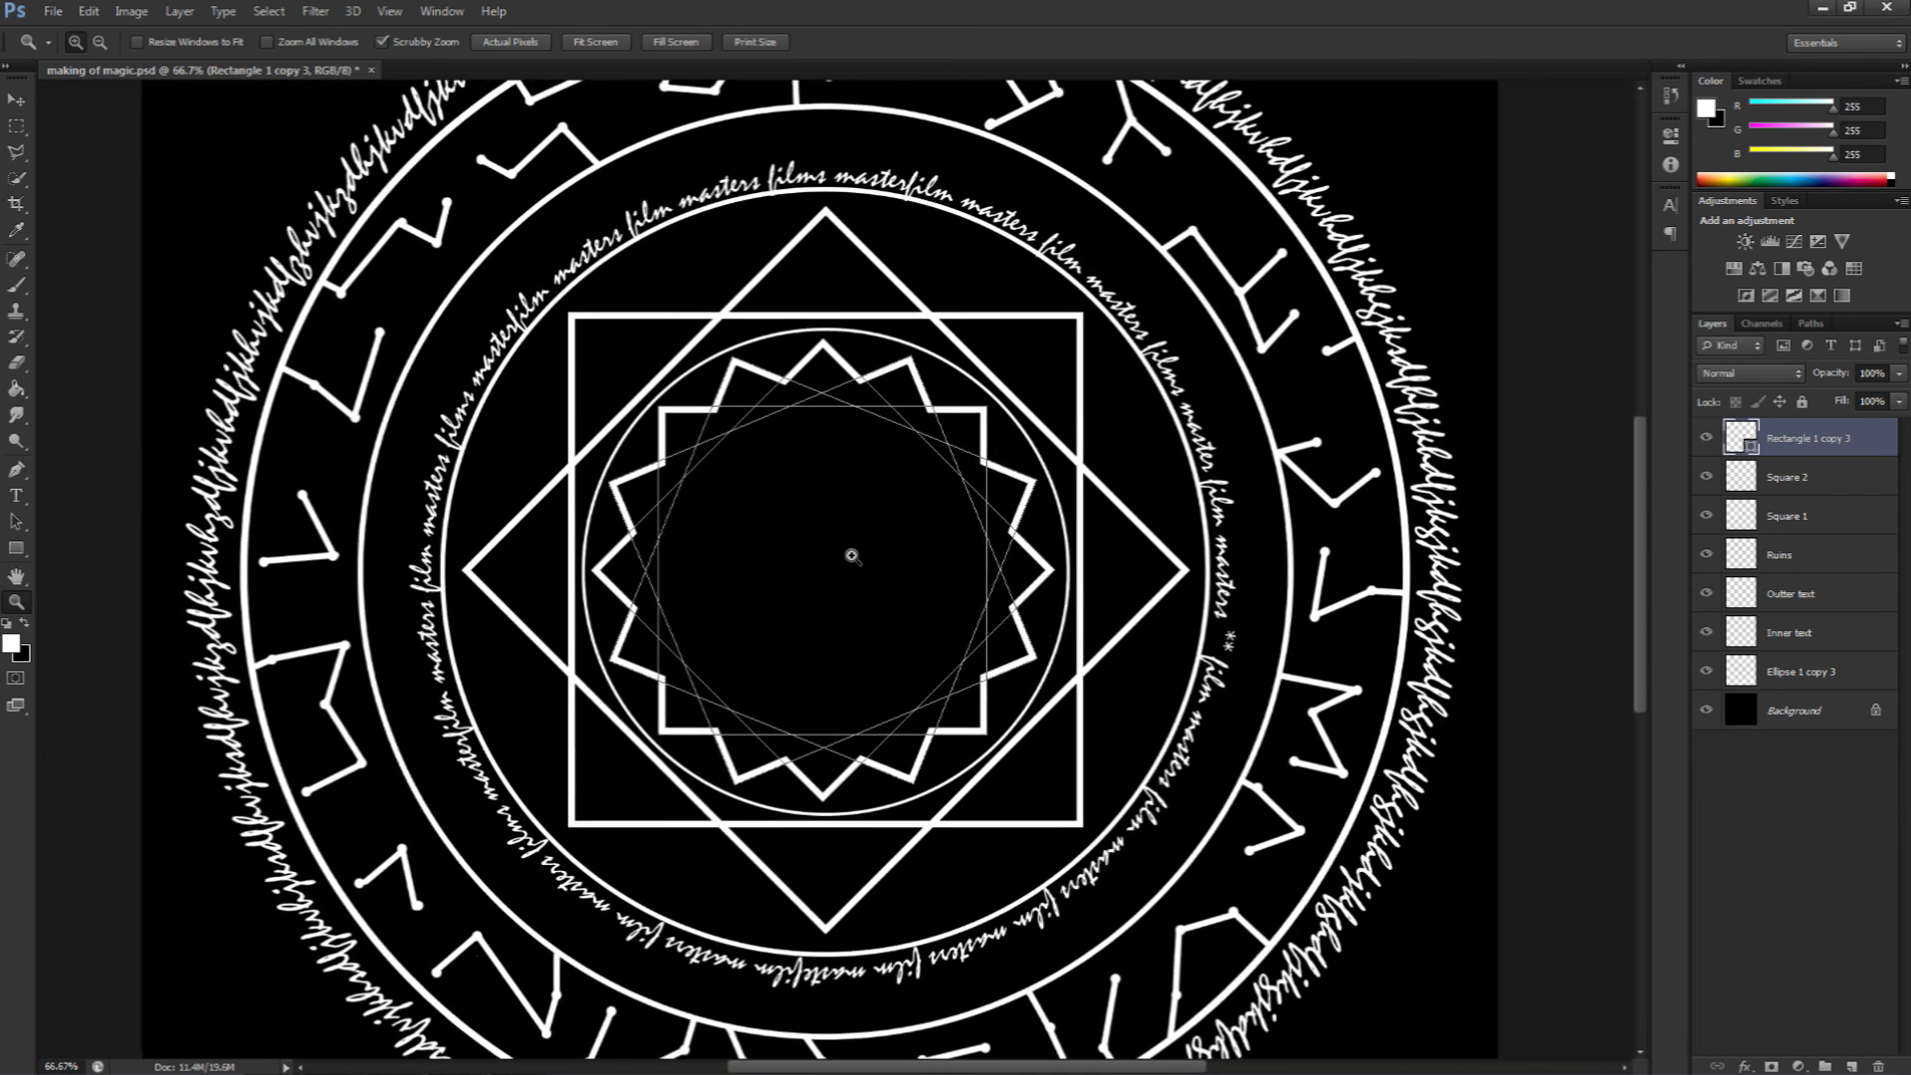
left_click(853, 556)
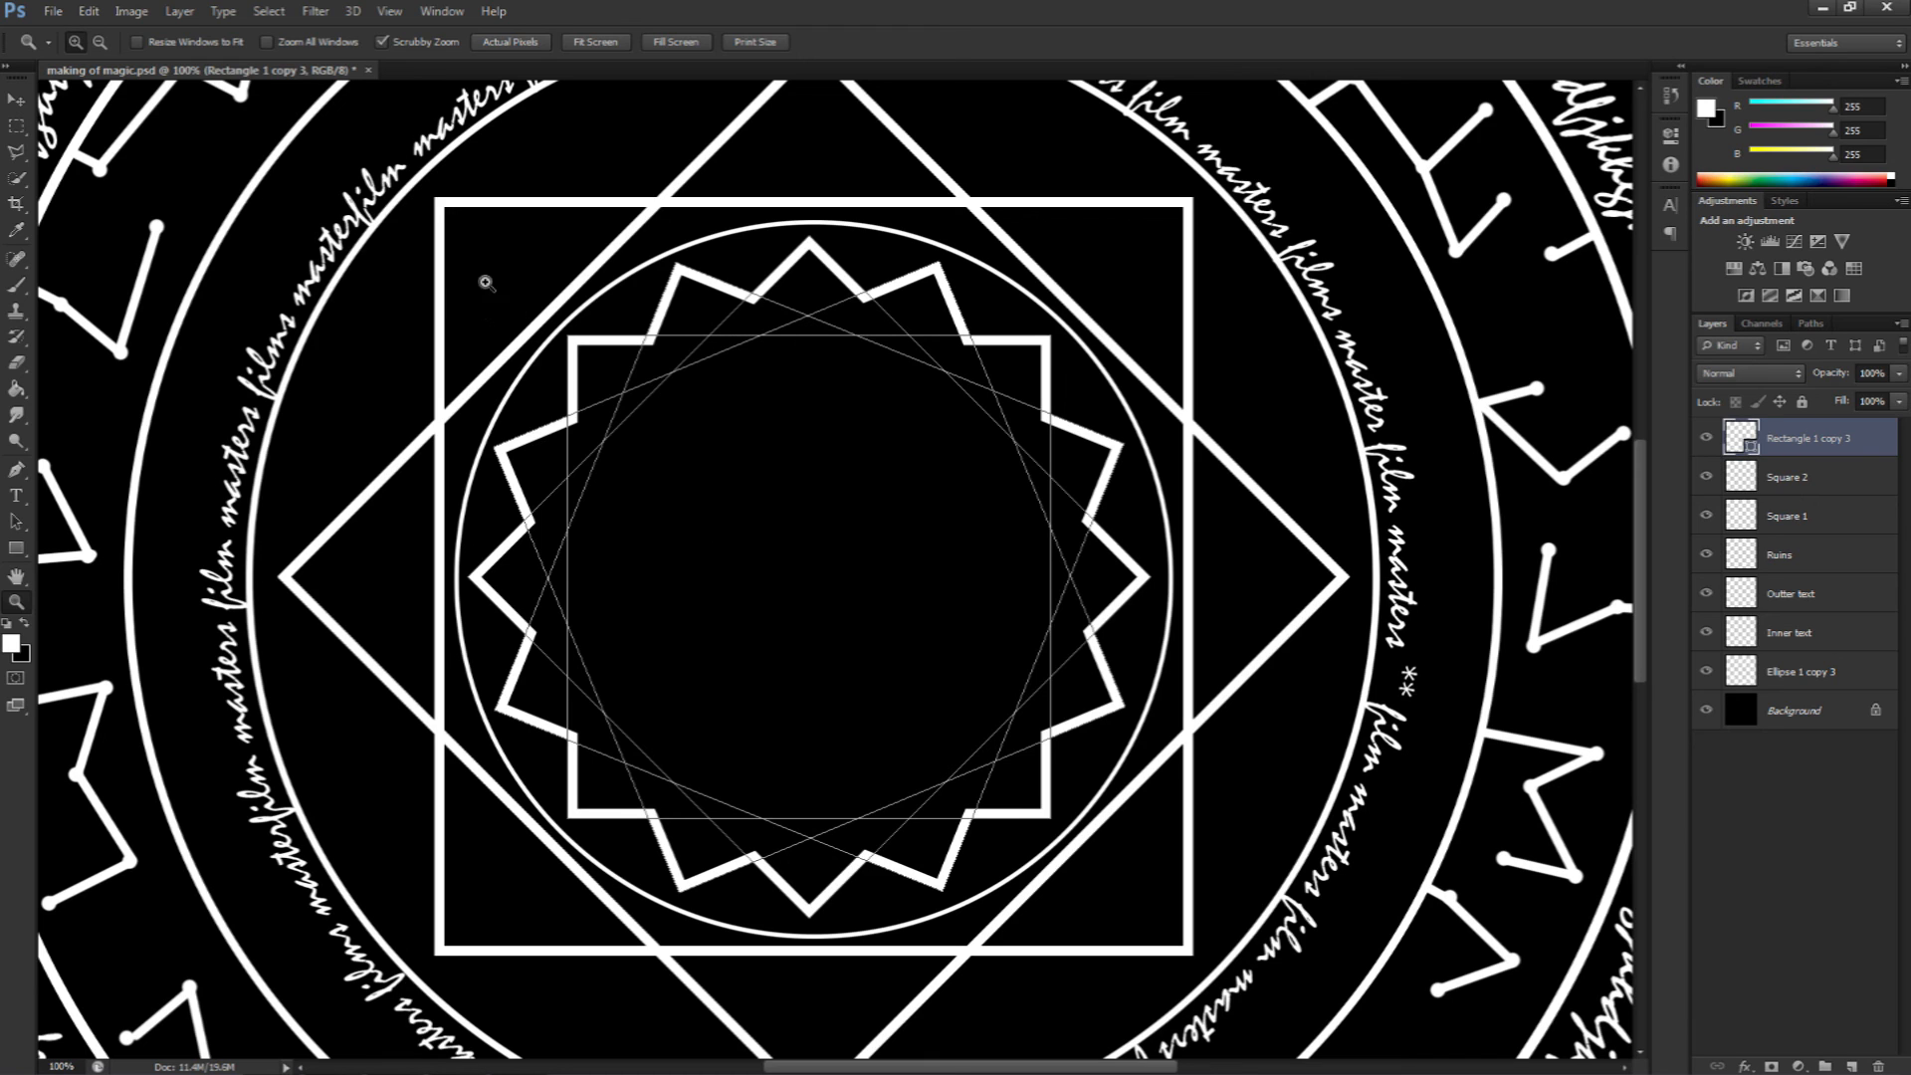
Step: Rasterize the merged star shape layer, then undo the rasterize
left_click(177, 12)
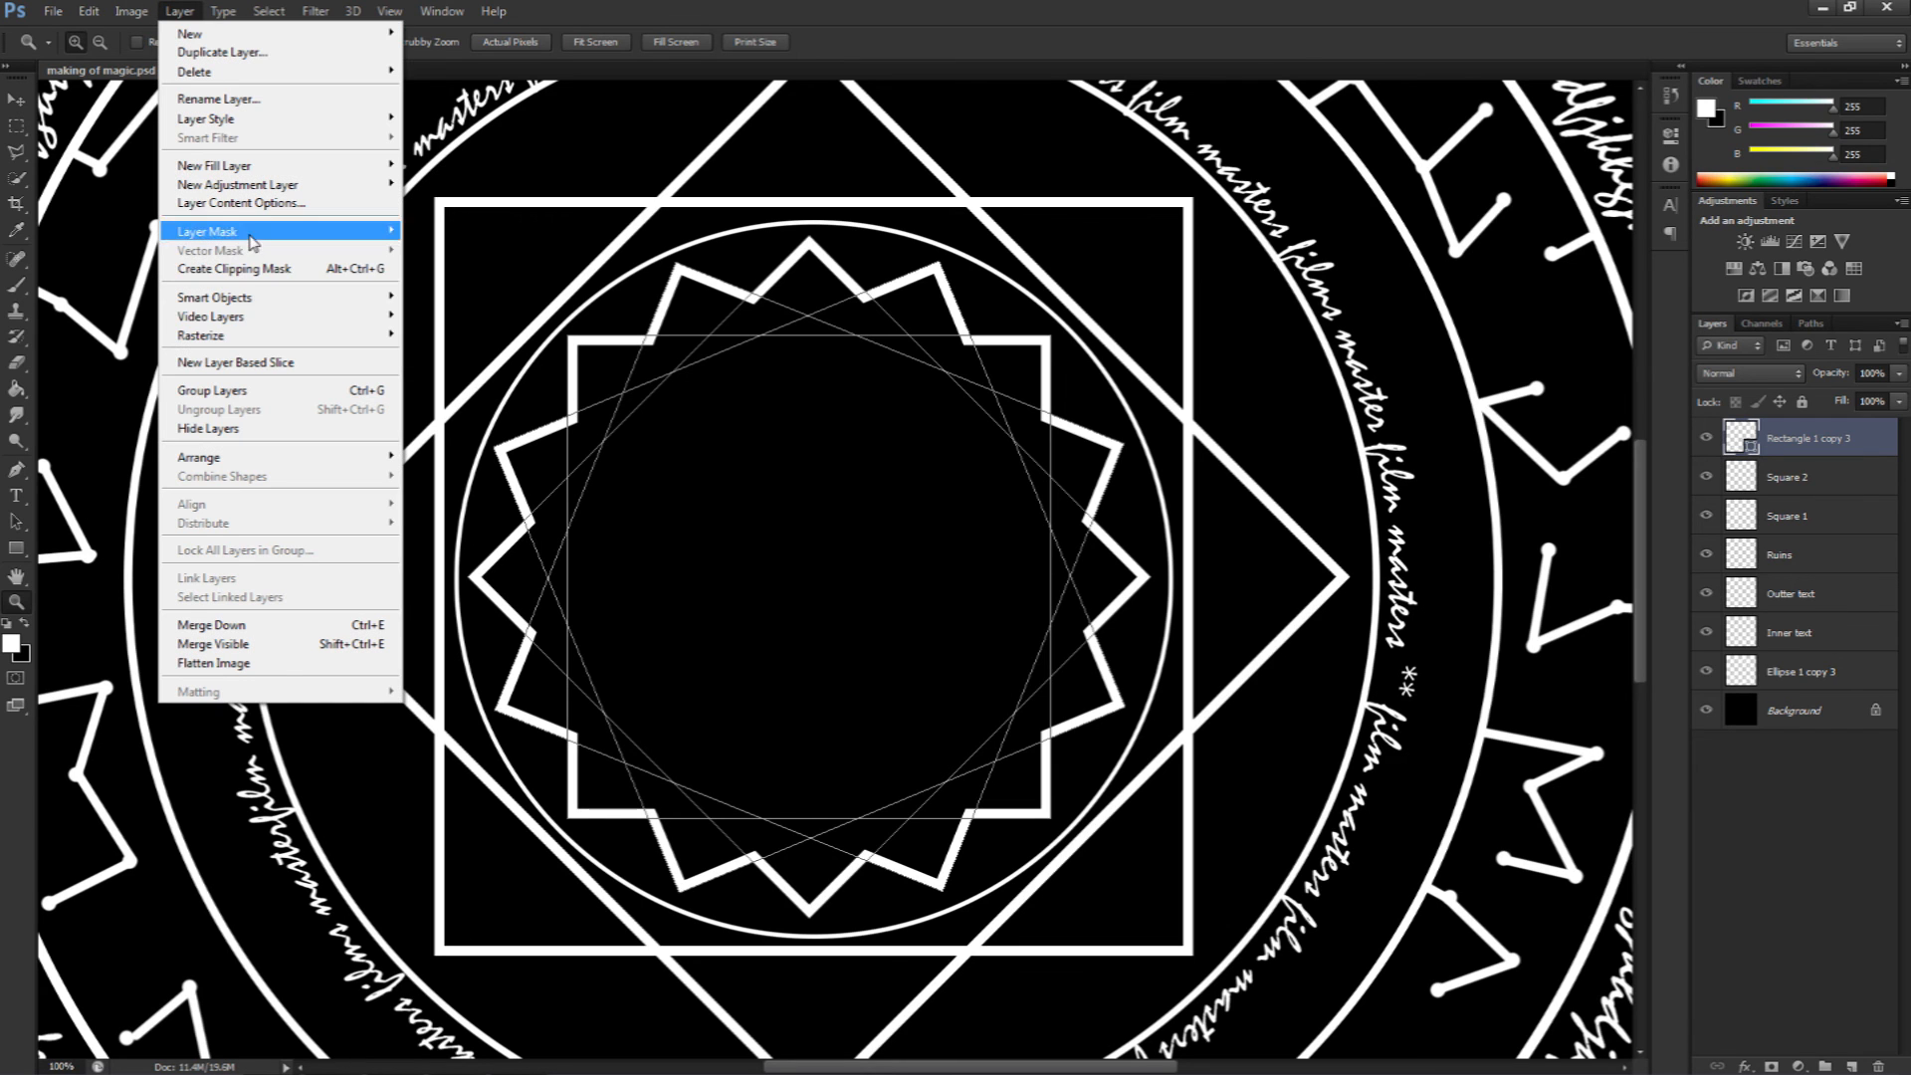
mouse_move(262, 340)
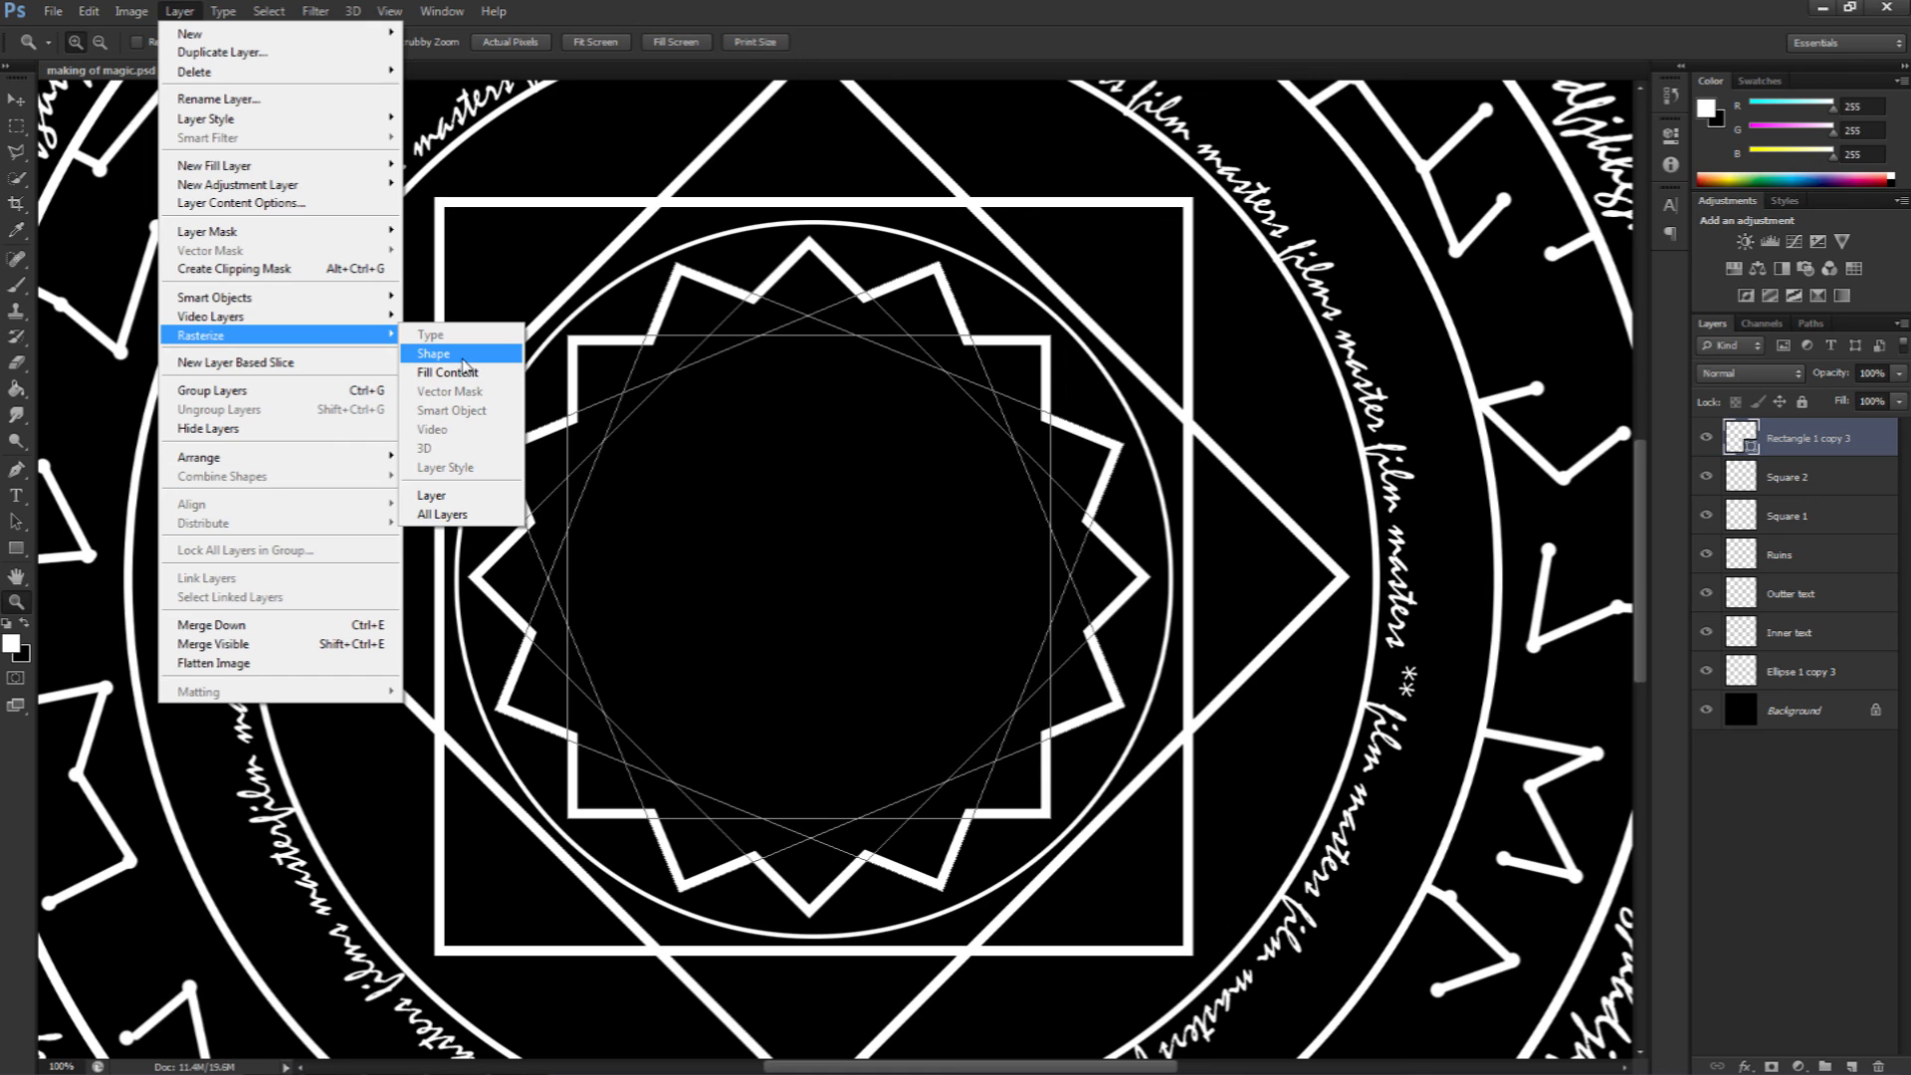
left_click(462, 357)
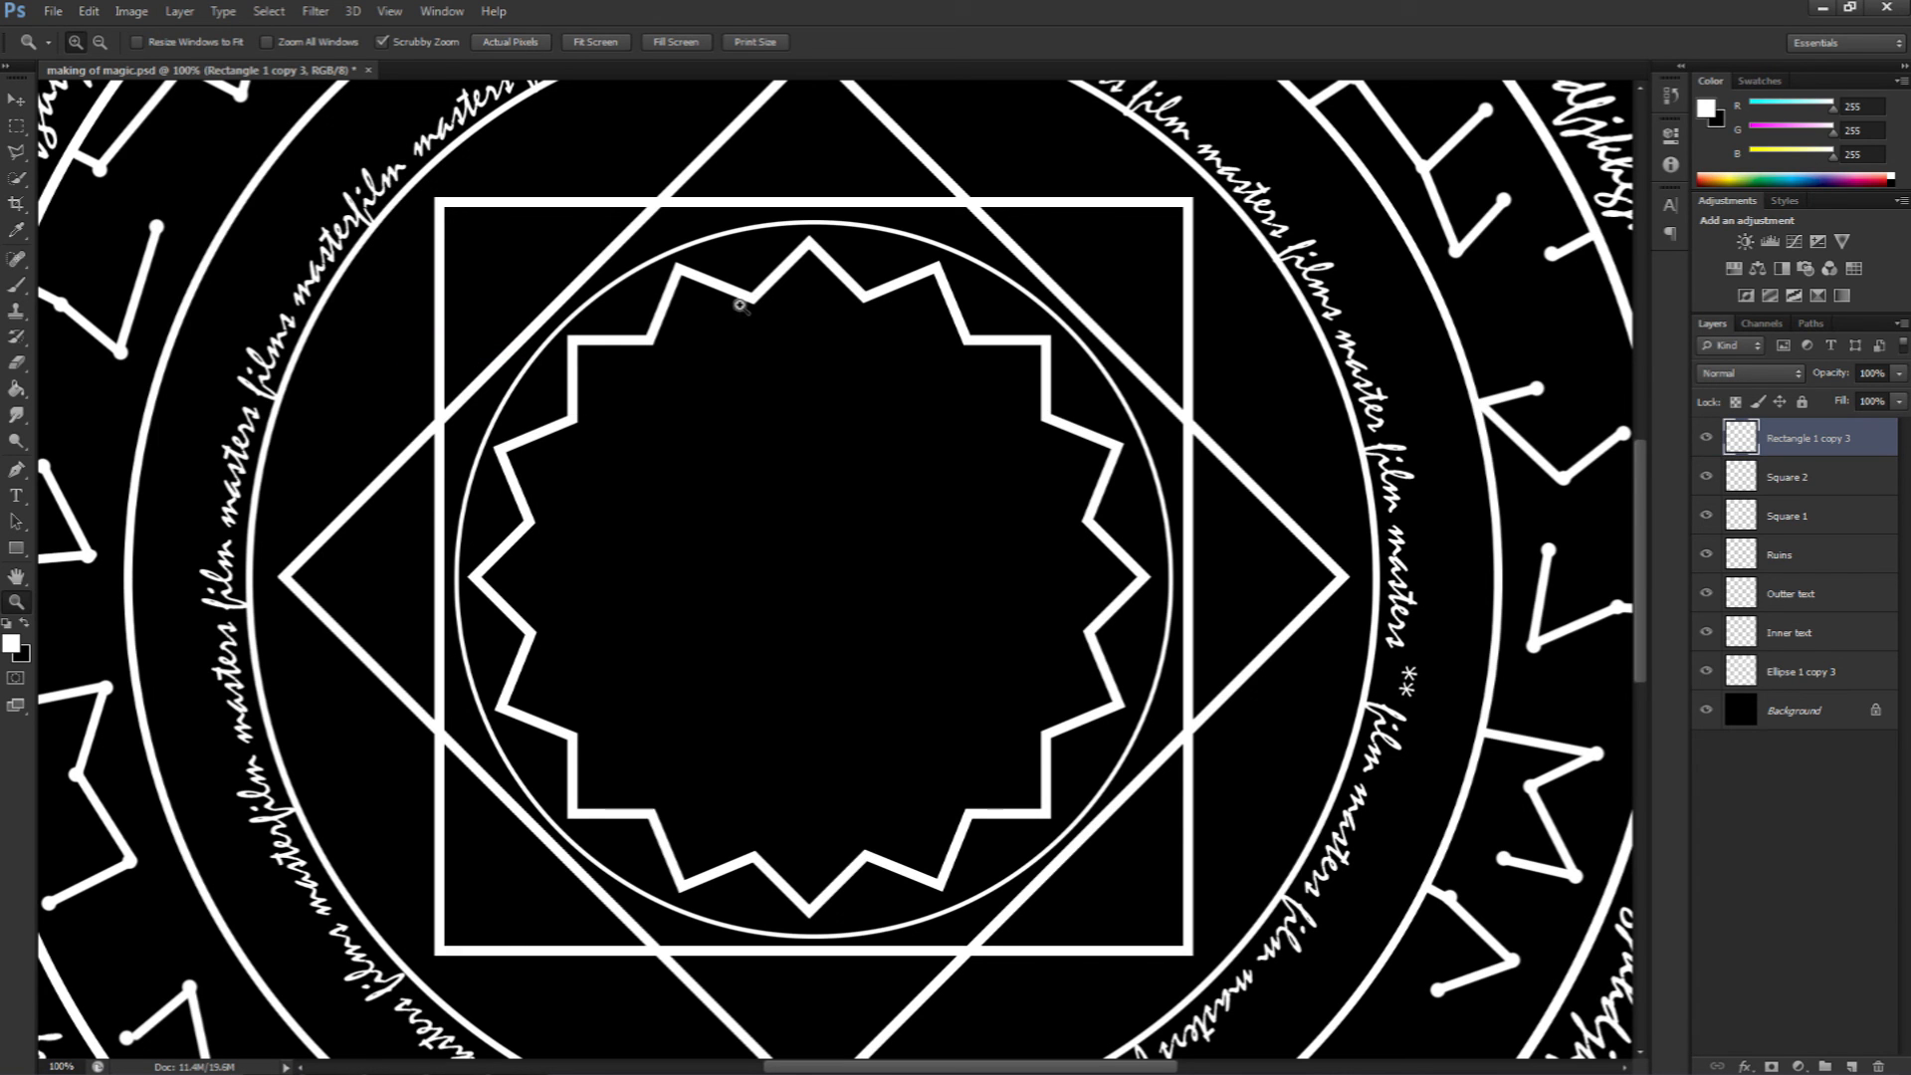
left_click(830, 495, "alt")
left_click(830, 494, "alt")
left_click(830, 495, "alt")
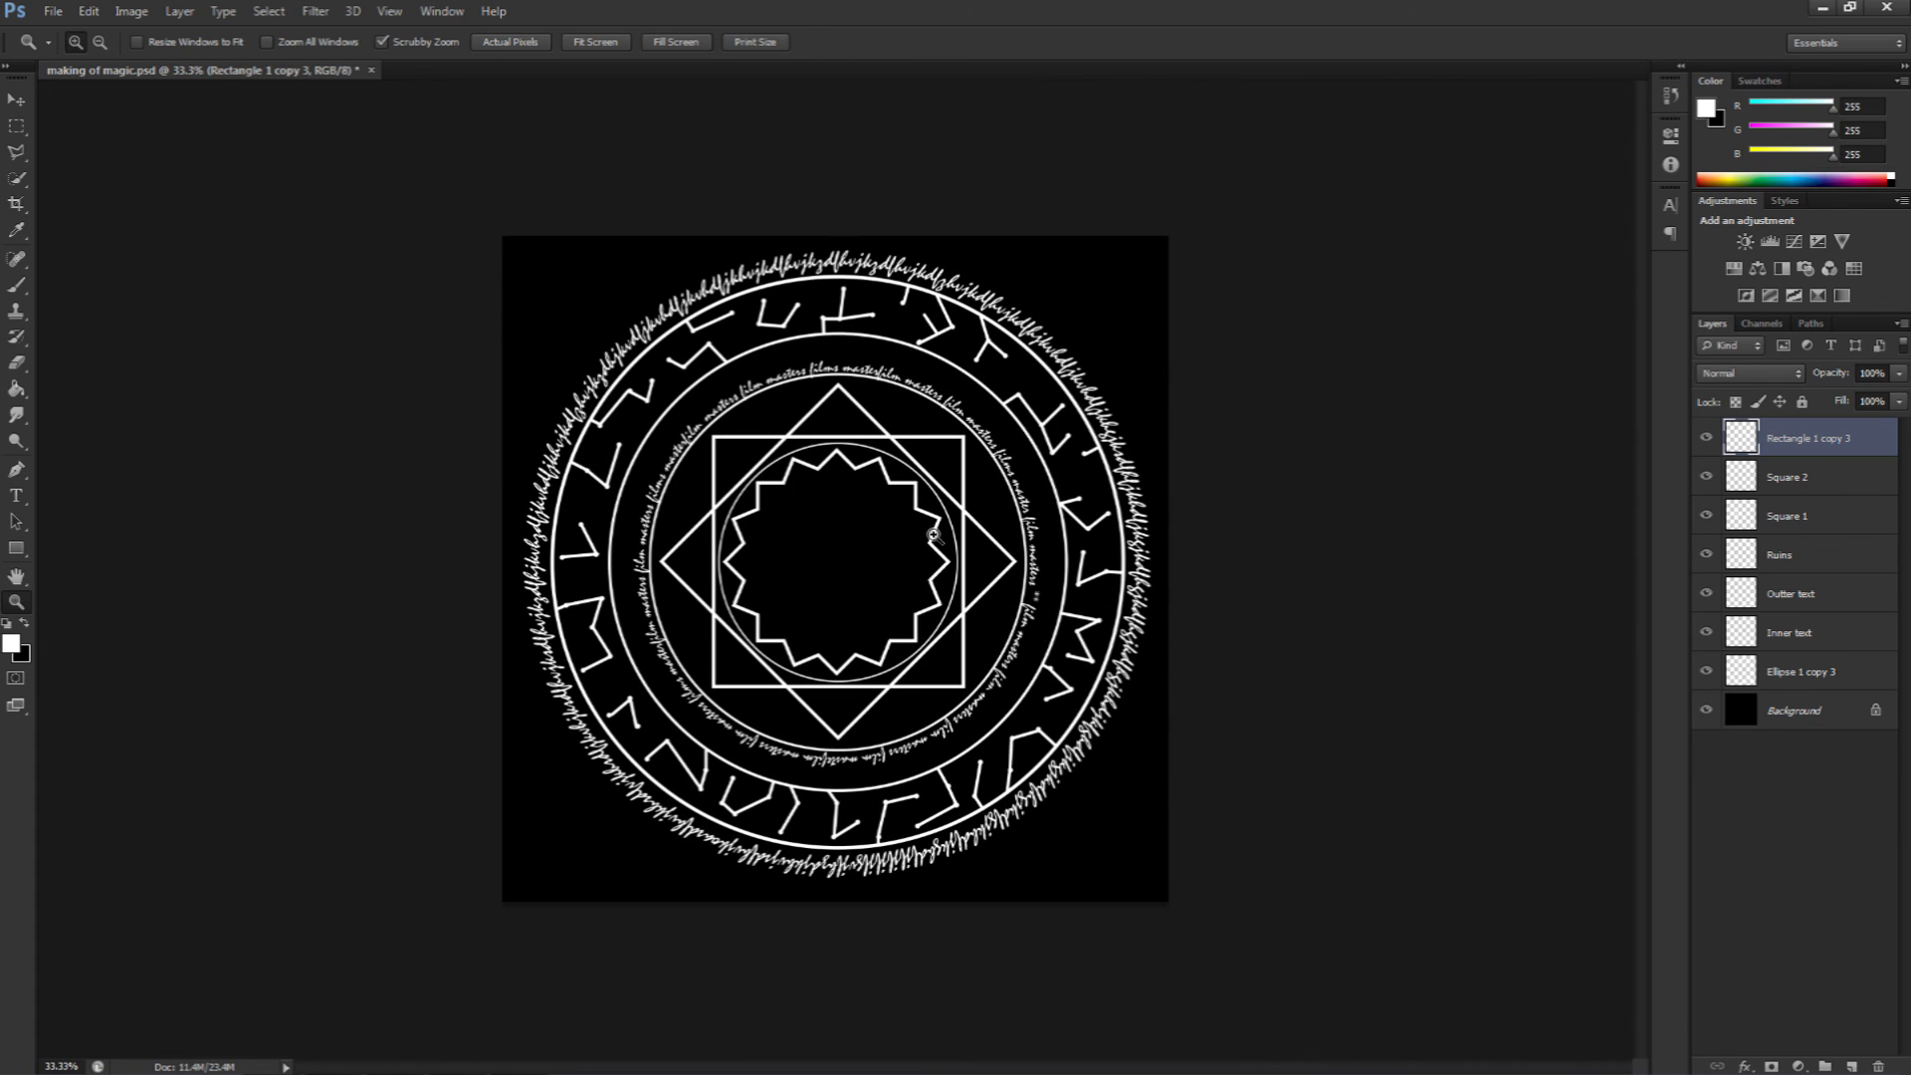
key("ctrl+z")
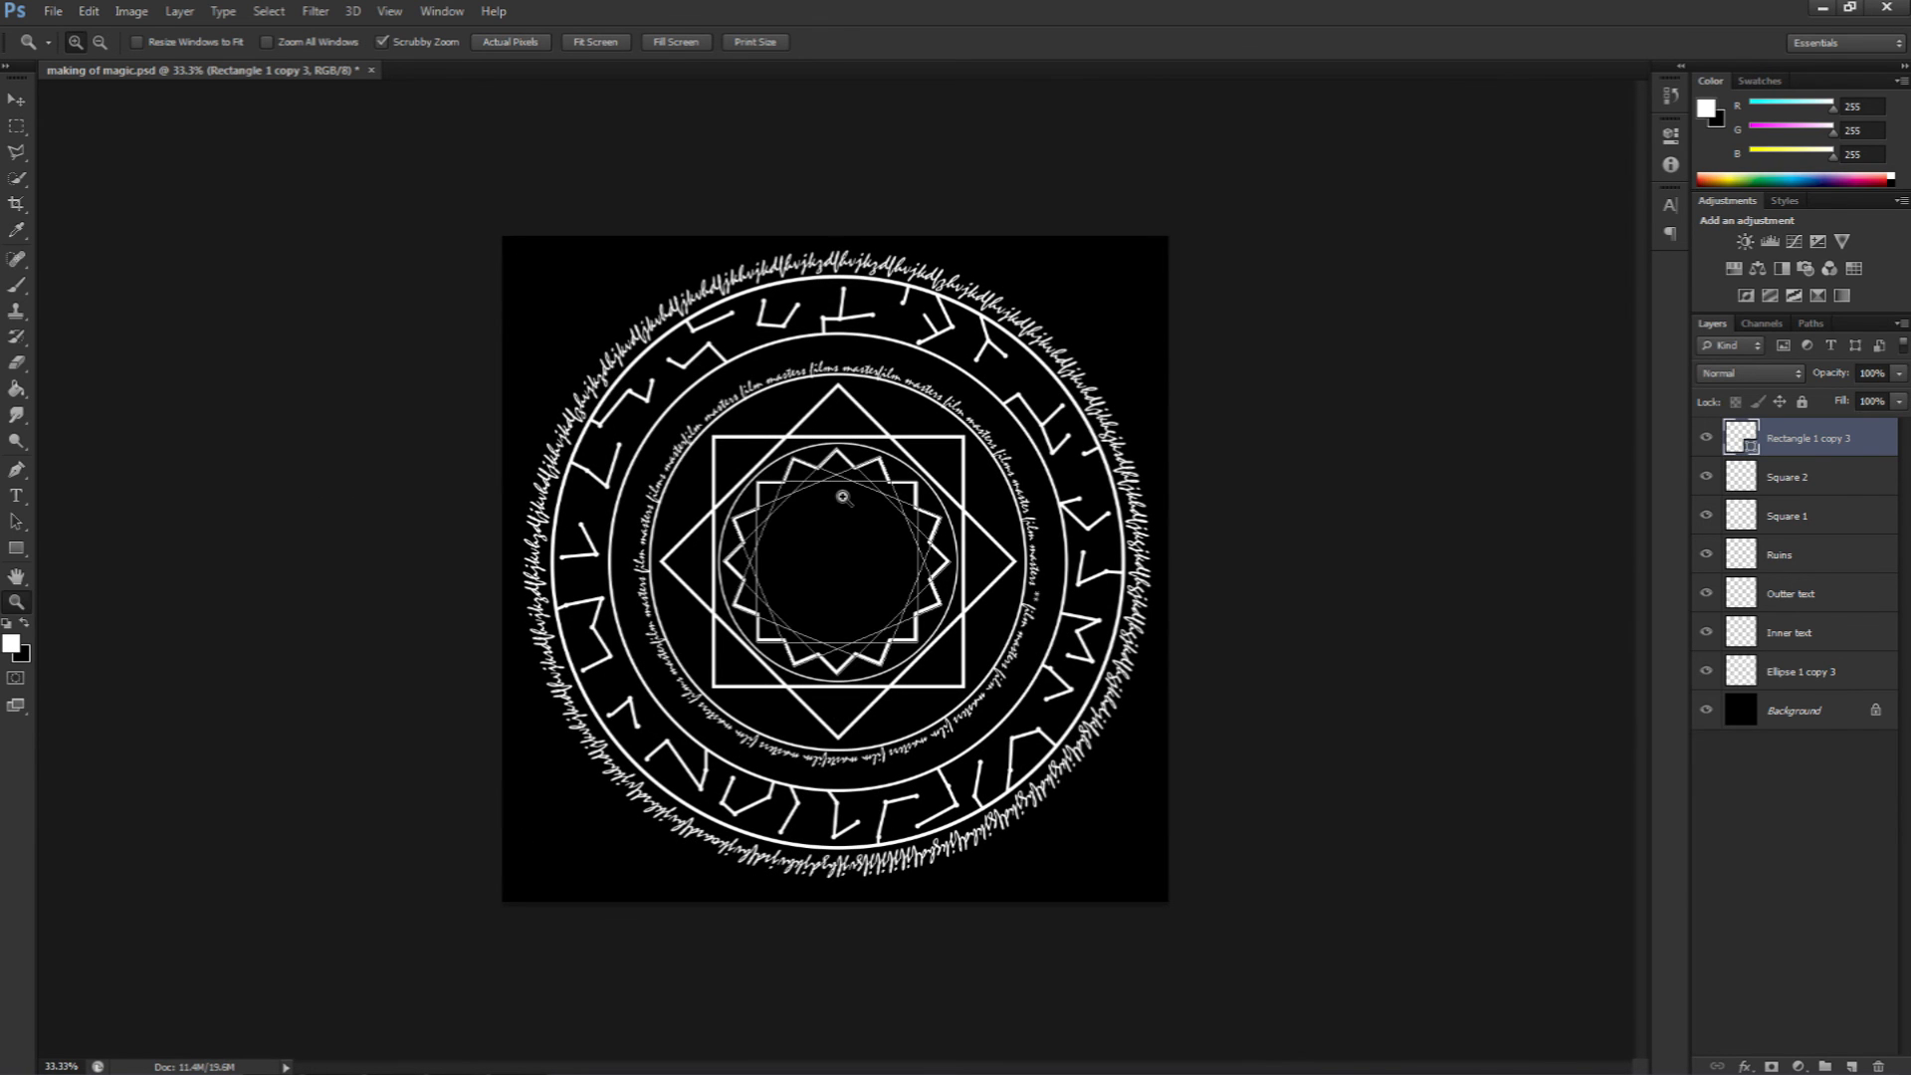
Step: Rename the merged star shape layer as Centre wheel
left_click(841, 554)
left_click(840, 554)
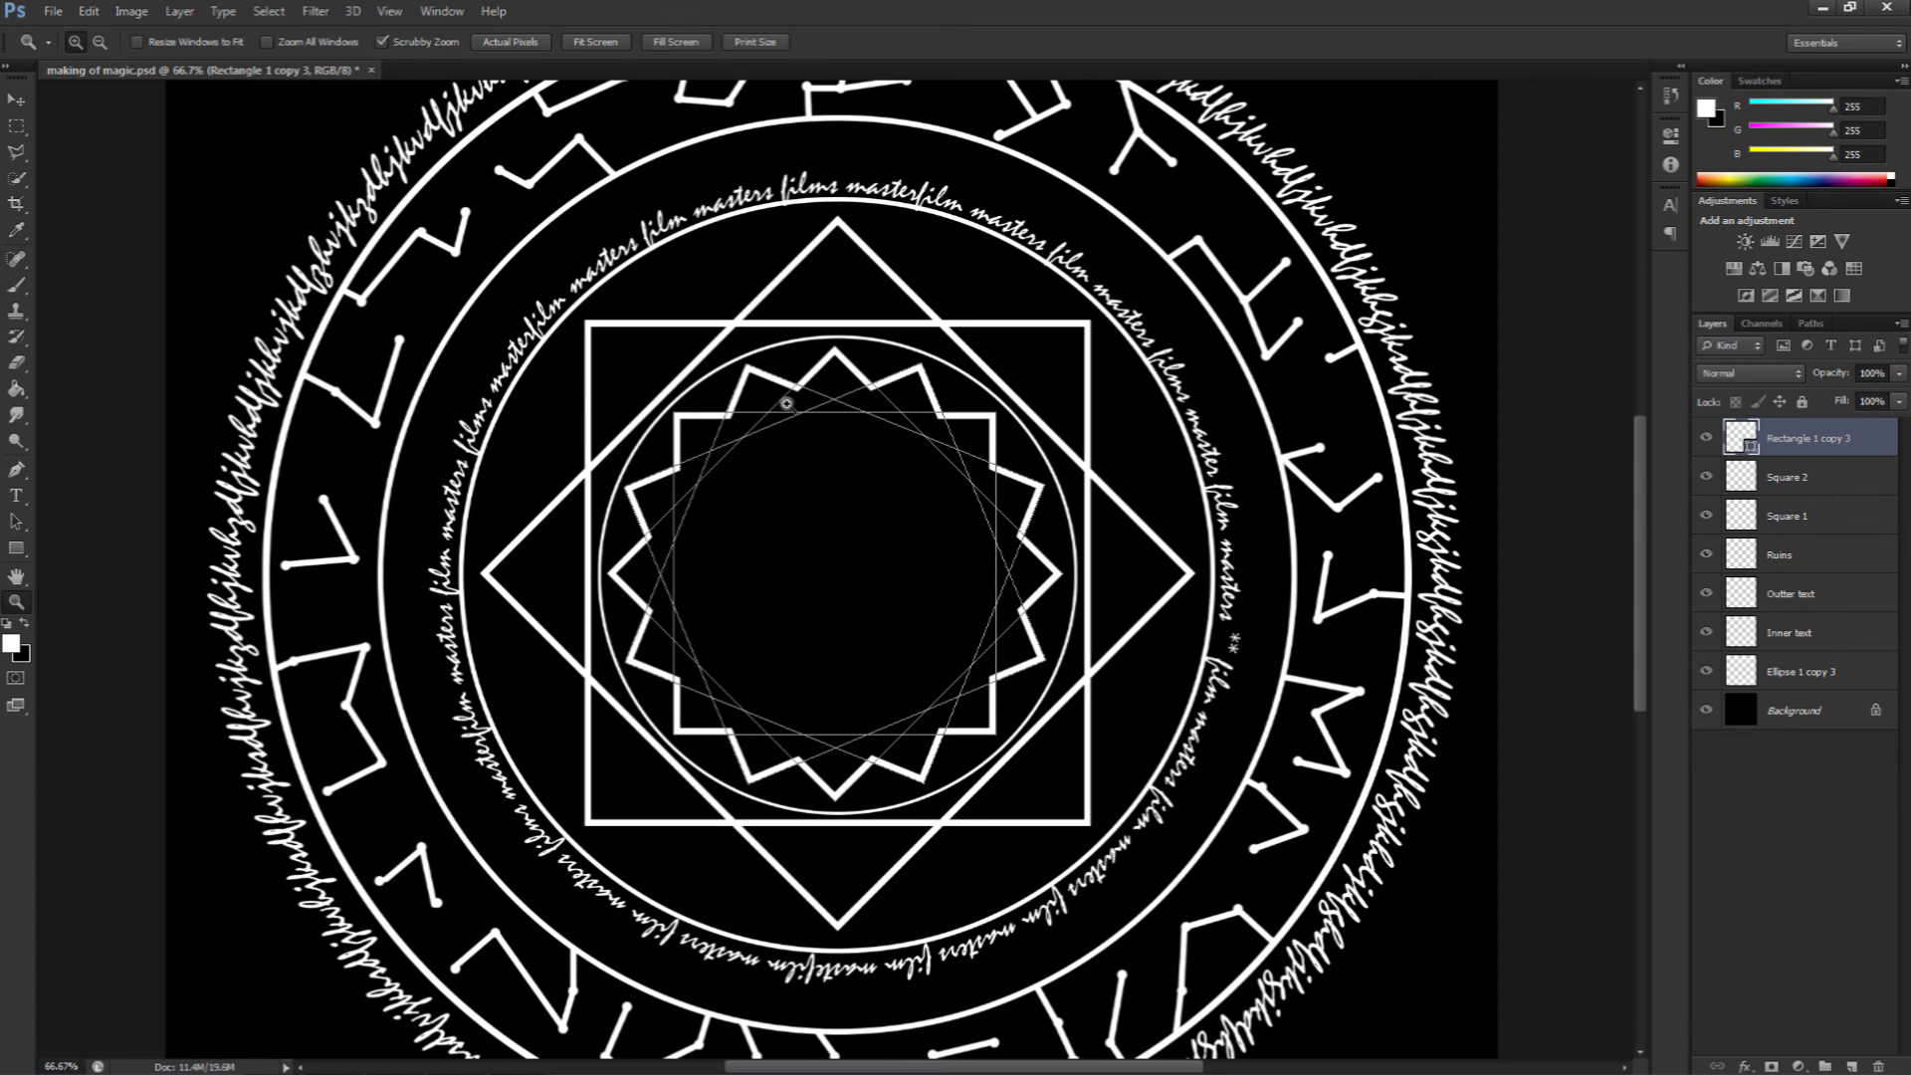
left_click(851, 551, "alt")
left_click(851, 551, "alt")
left_click(16, 99)
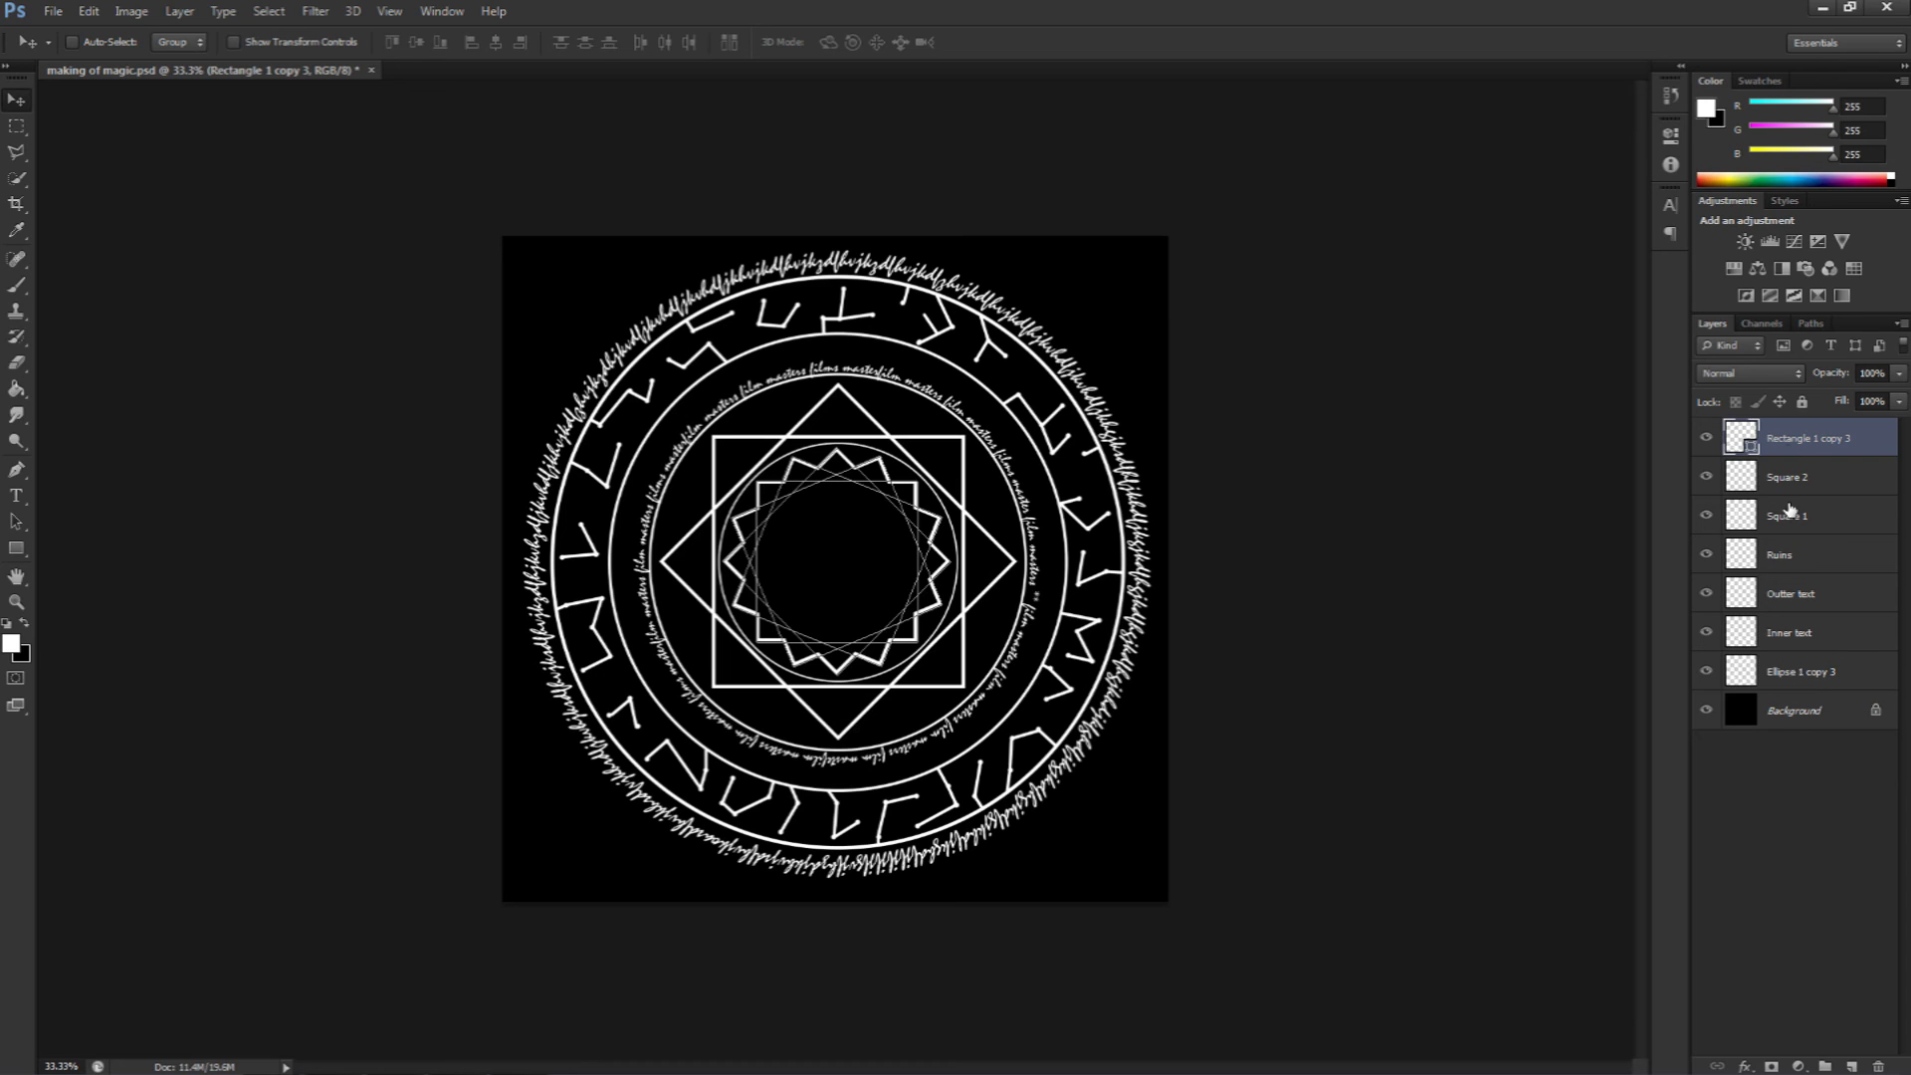
double_click(1790, 440)
type("Centre wheel")
key("Return")
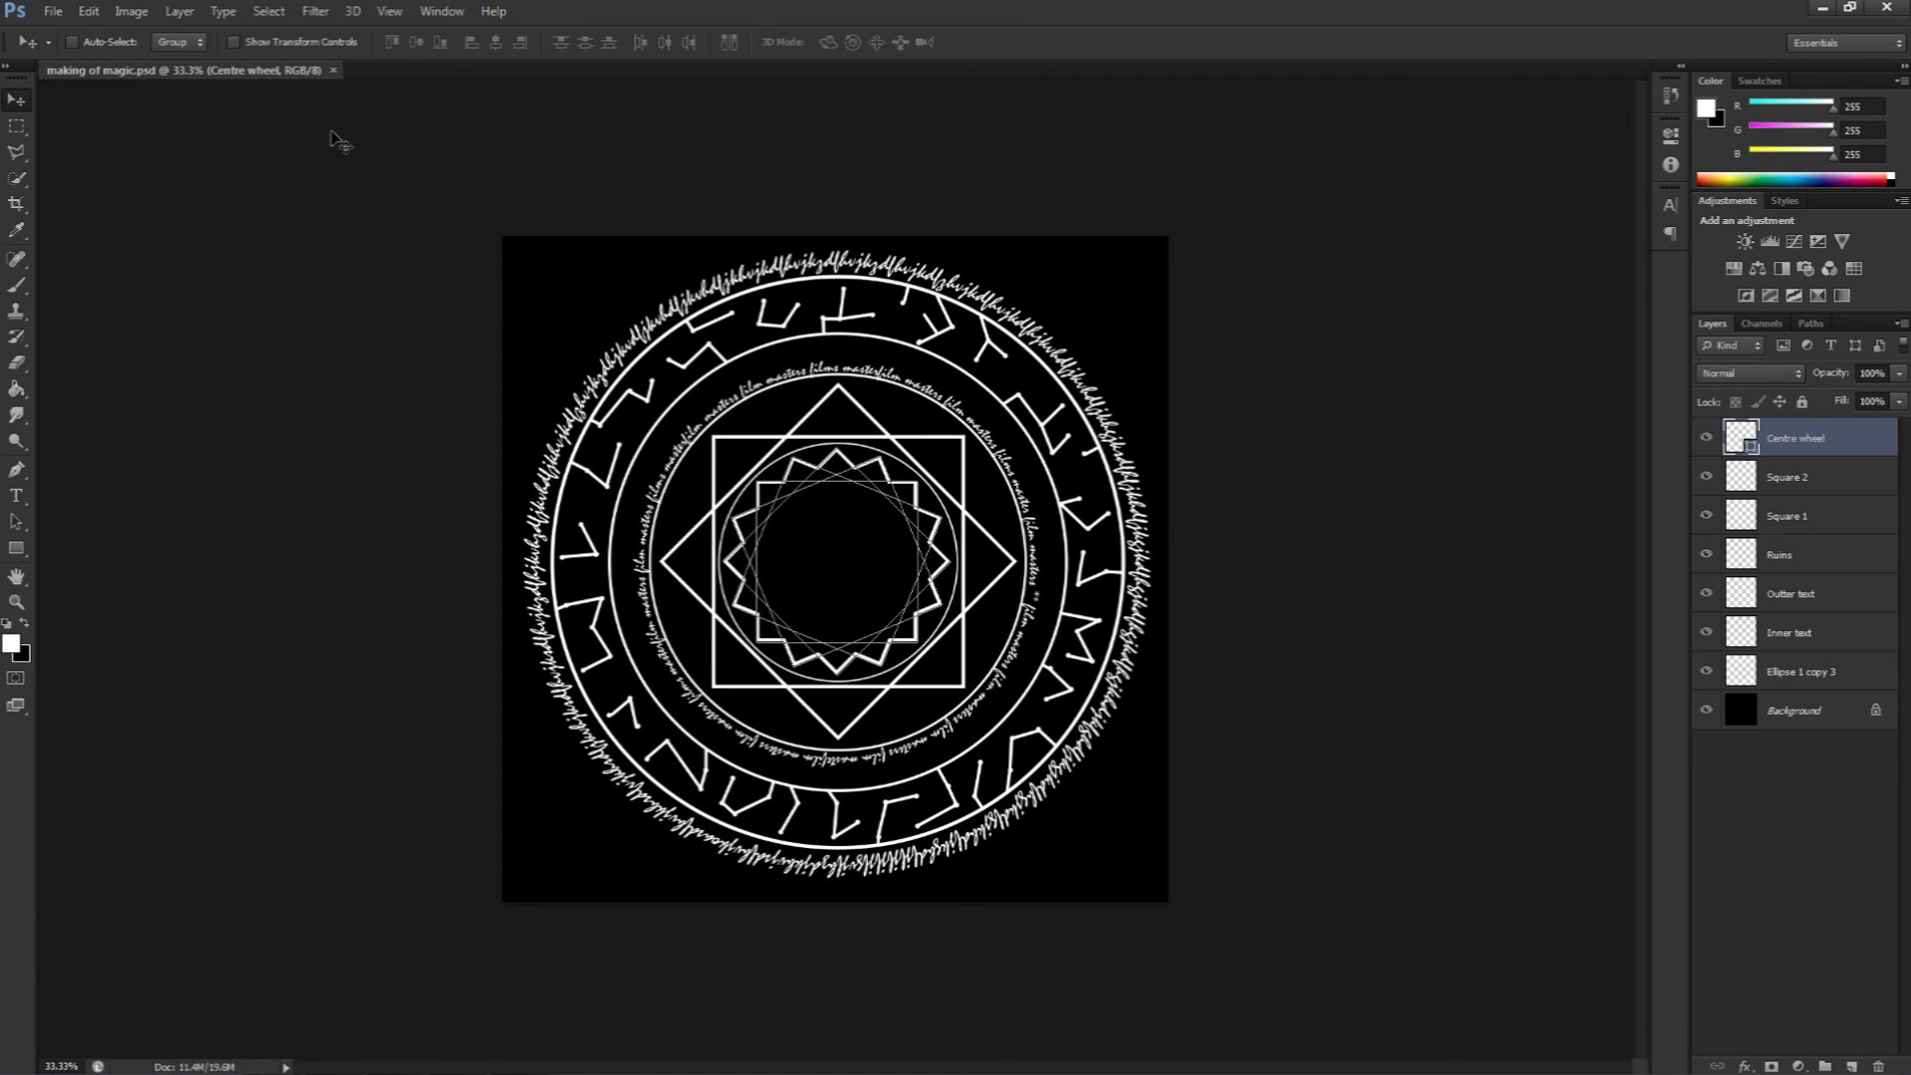
Step: Save the document as making of magic, replacing the existing PSD file
left_click(53, 11)
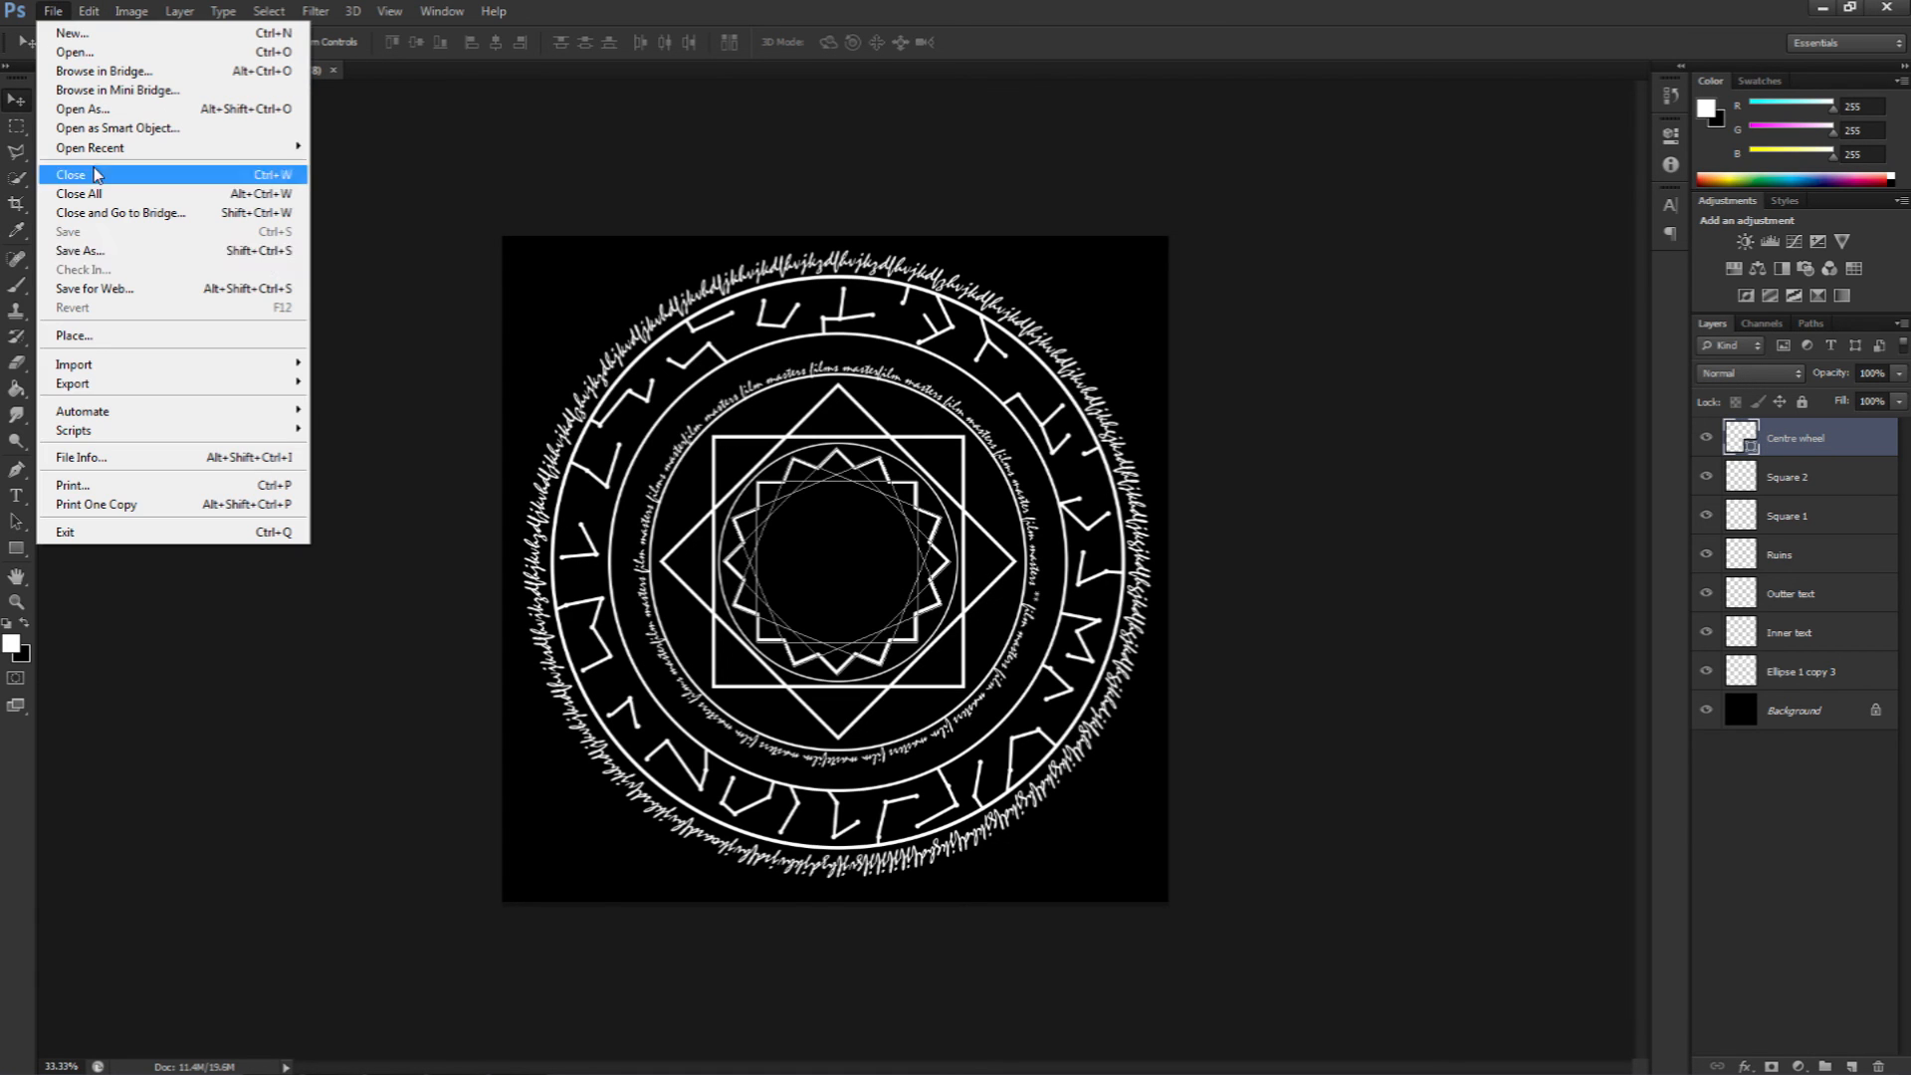
left_click(267, 250)
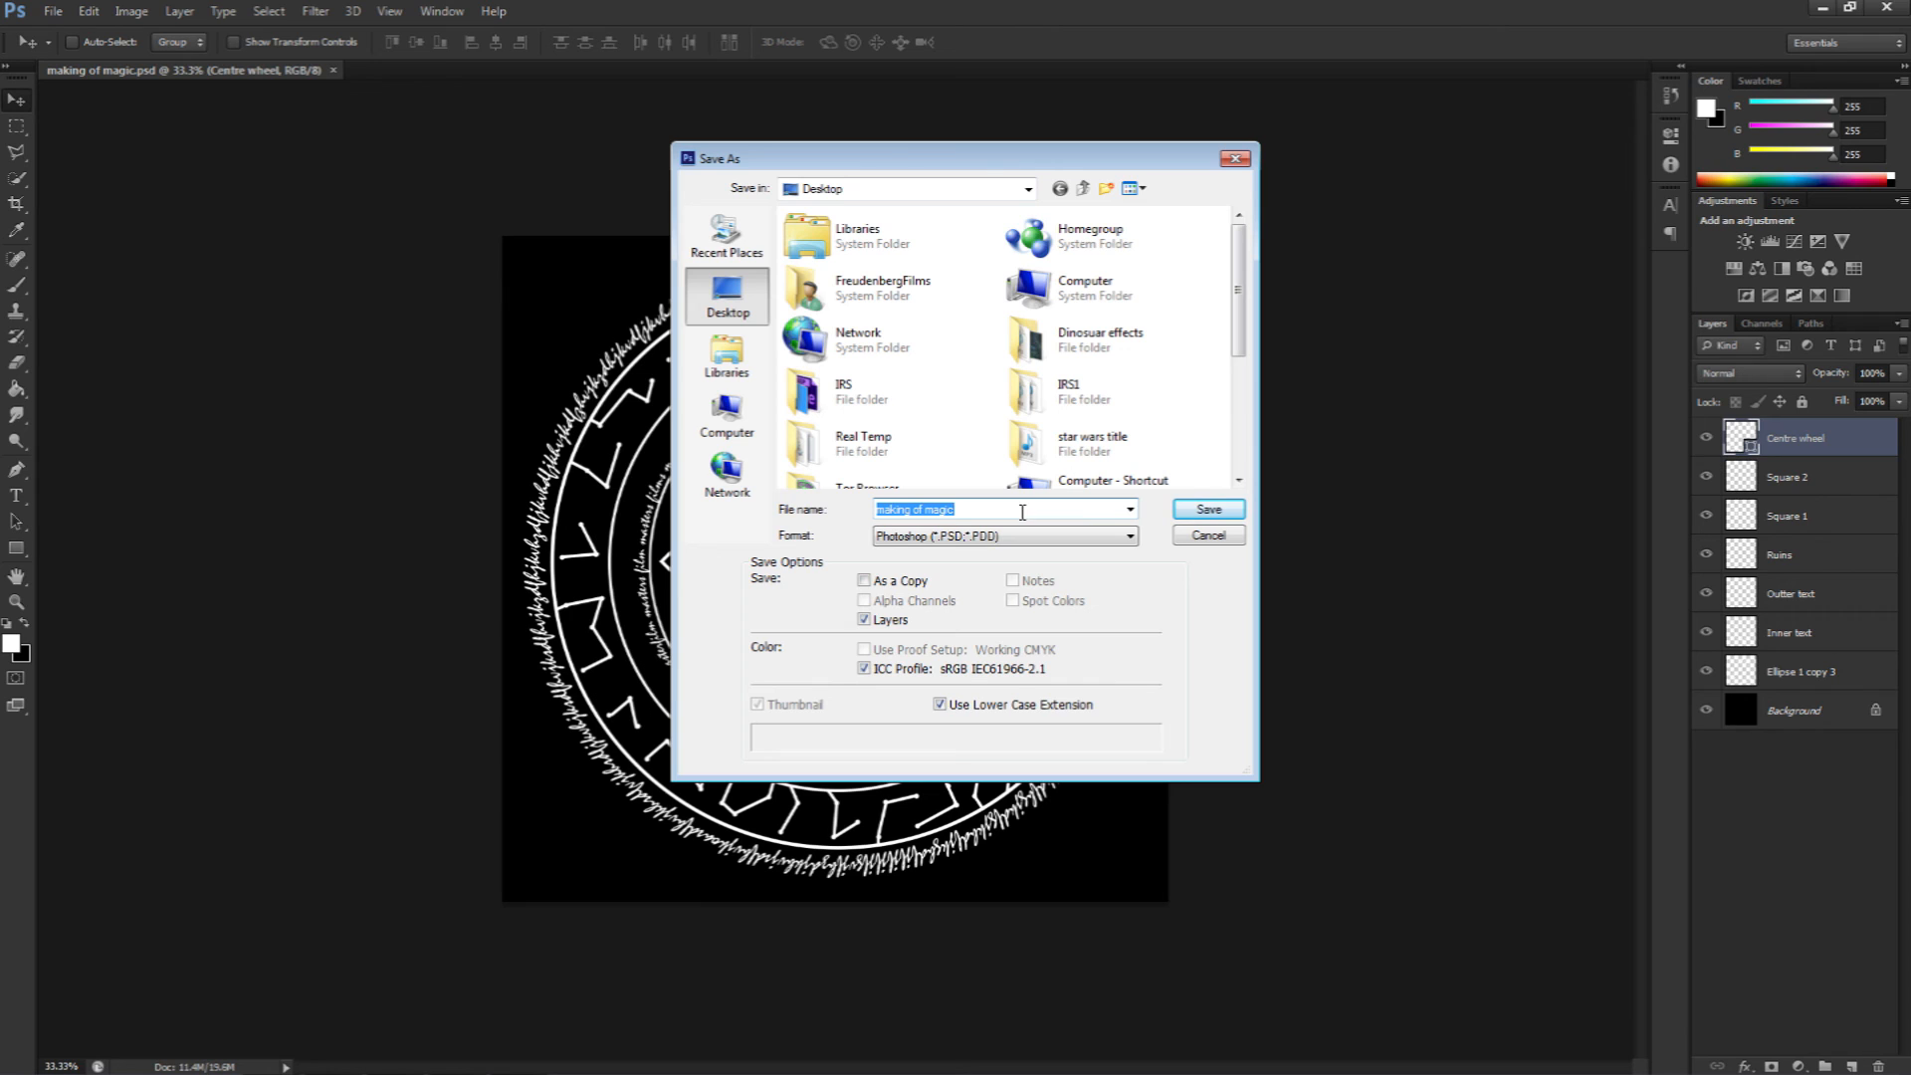
left_click(1216, 510)
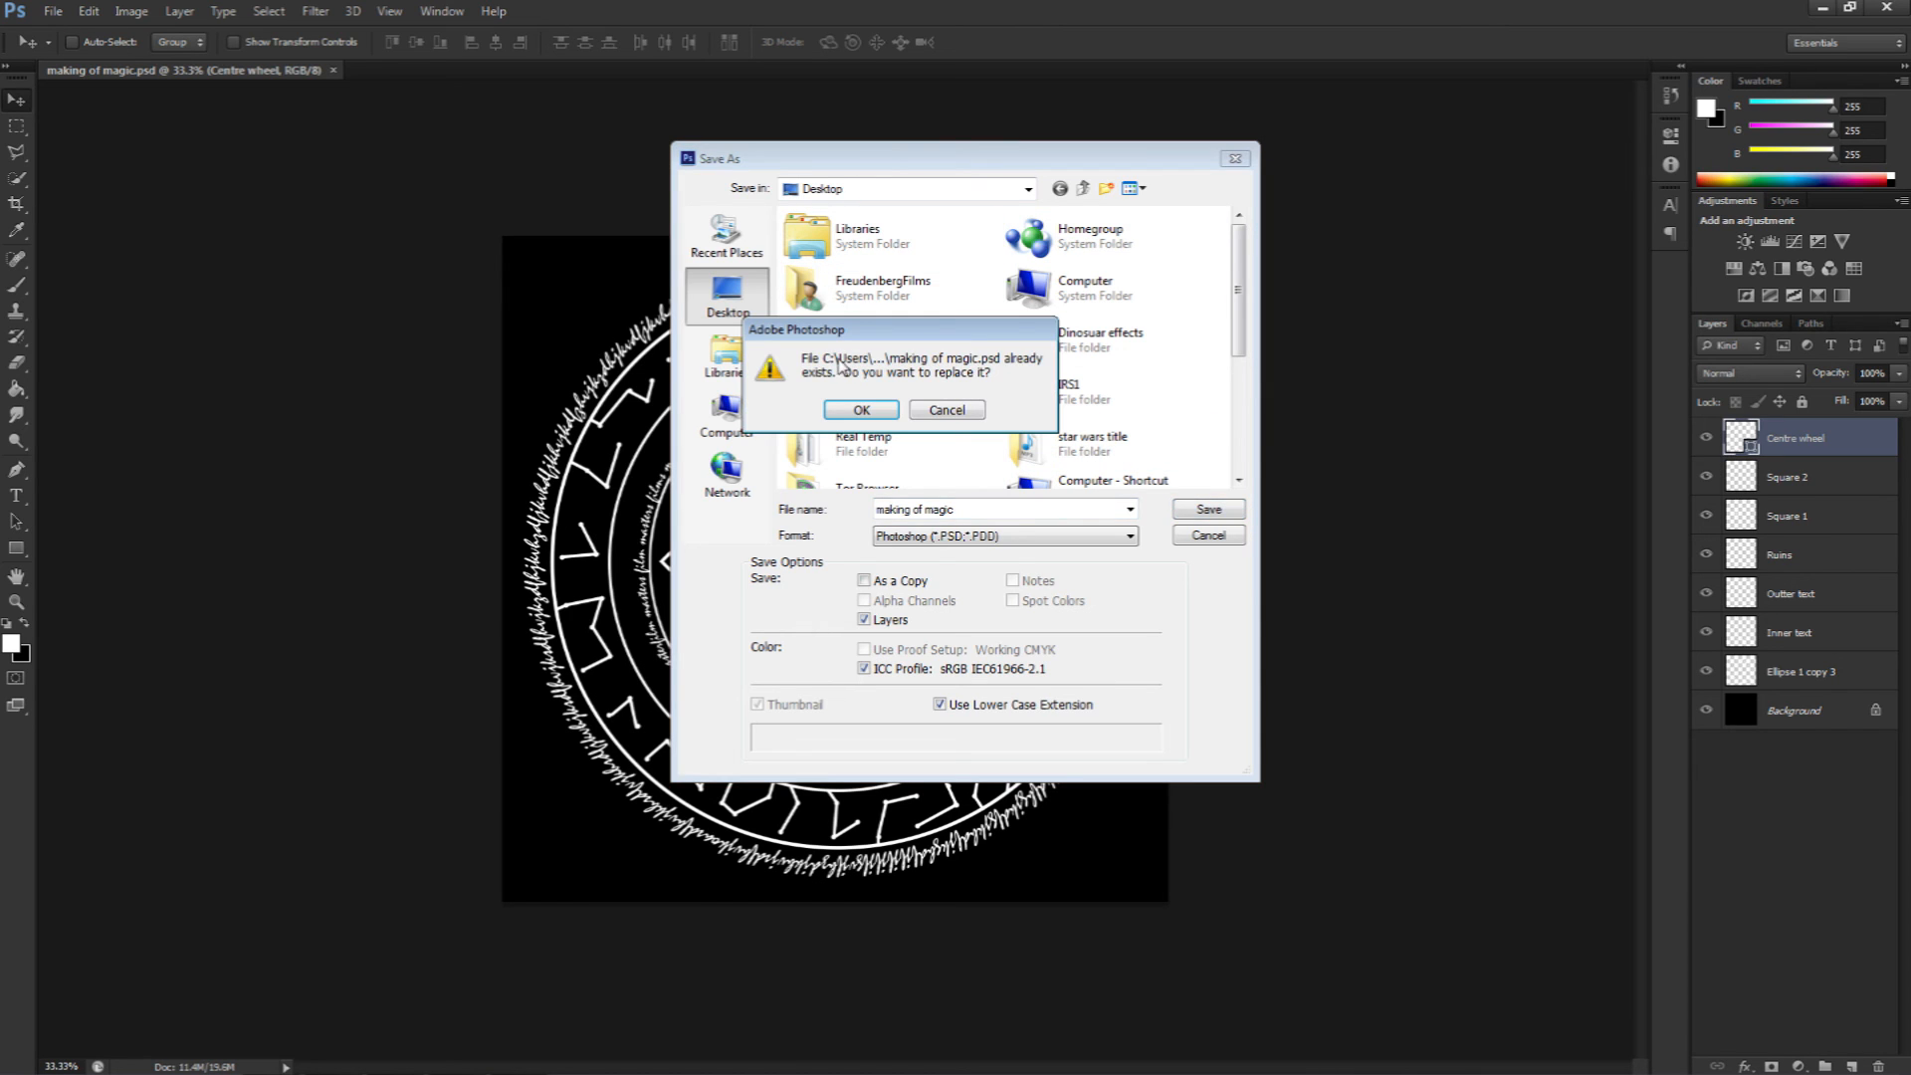
left_click(862, 410)
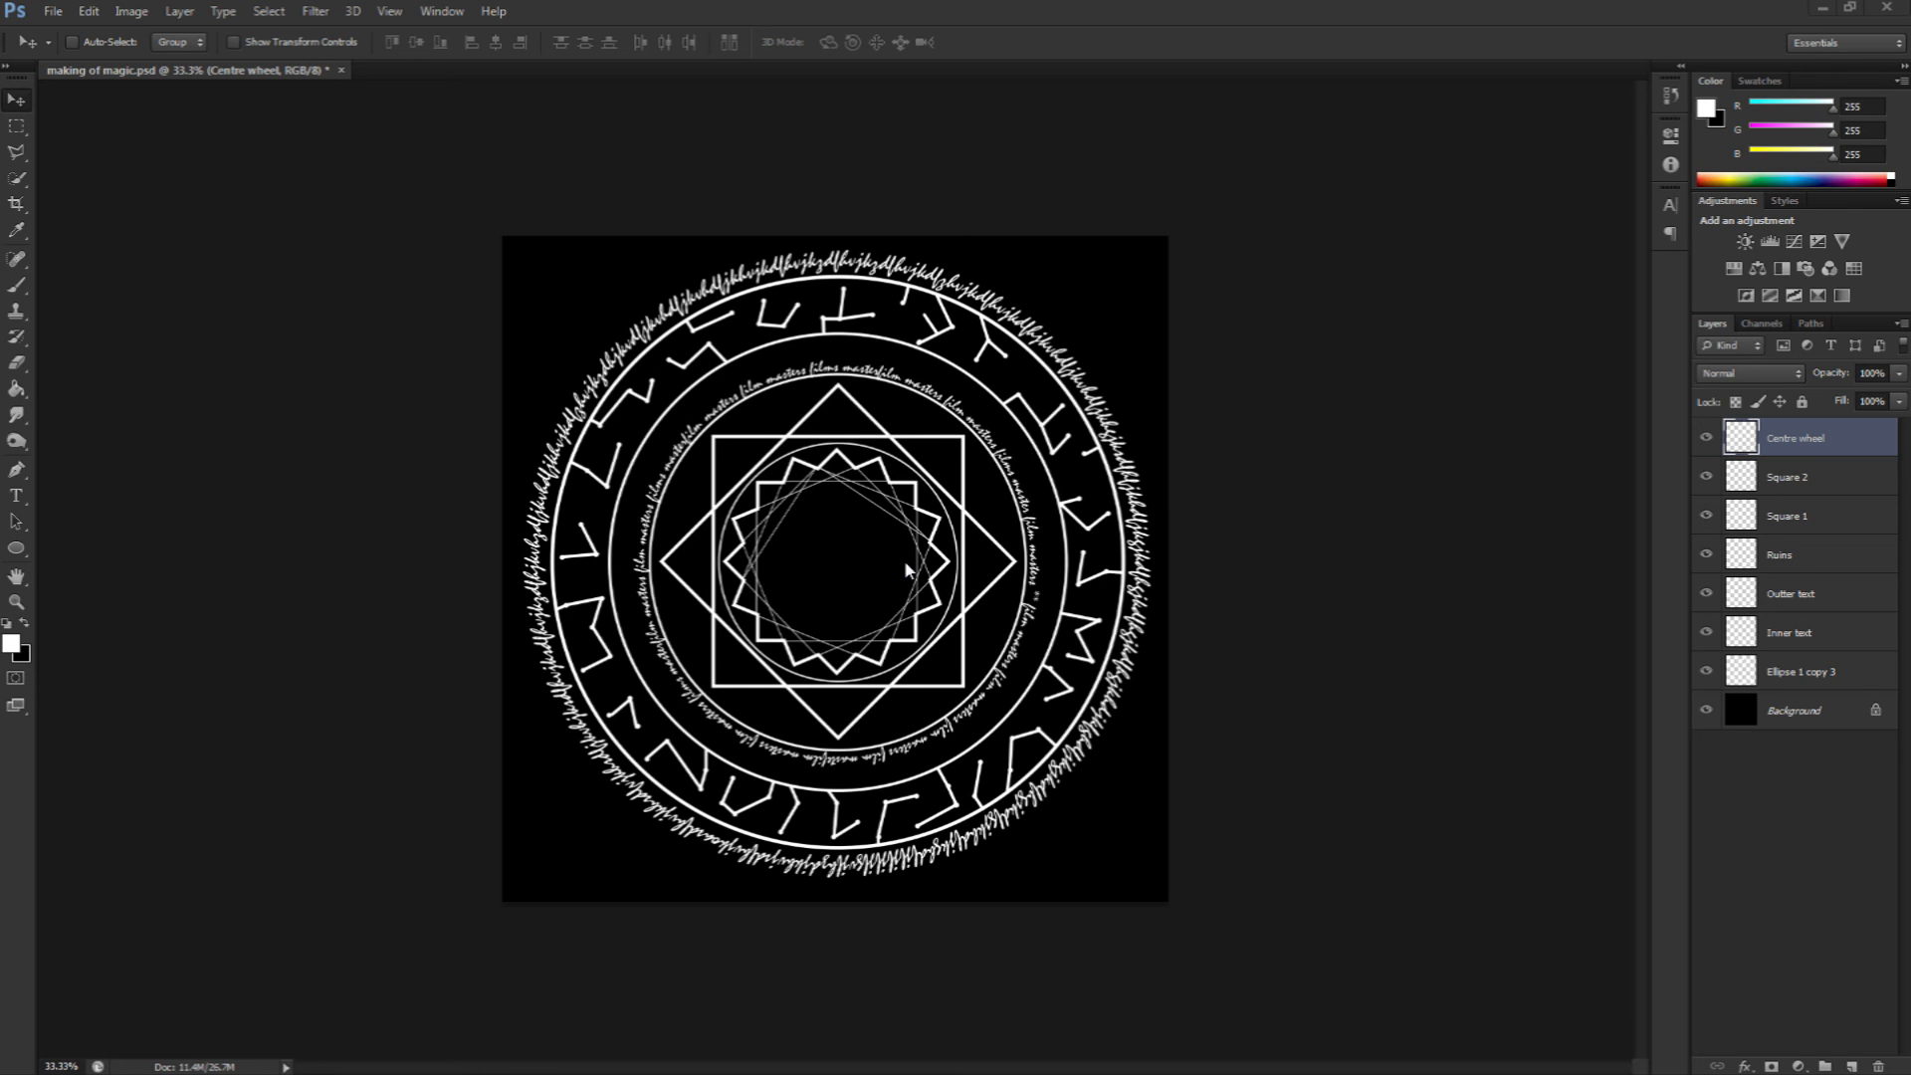
Step: Save a JPEG copy named making of magic.jpg with quality 12, Maximum
left_click(63, 15)
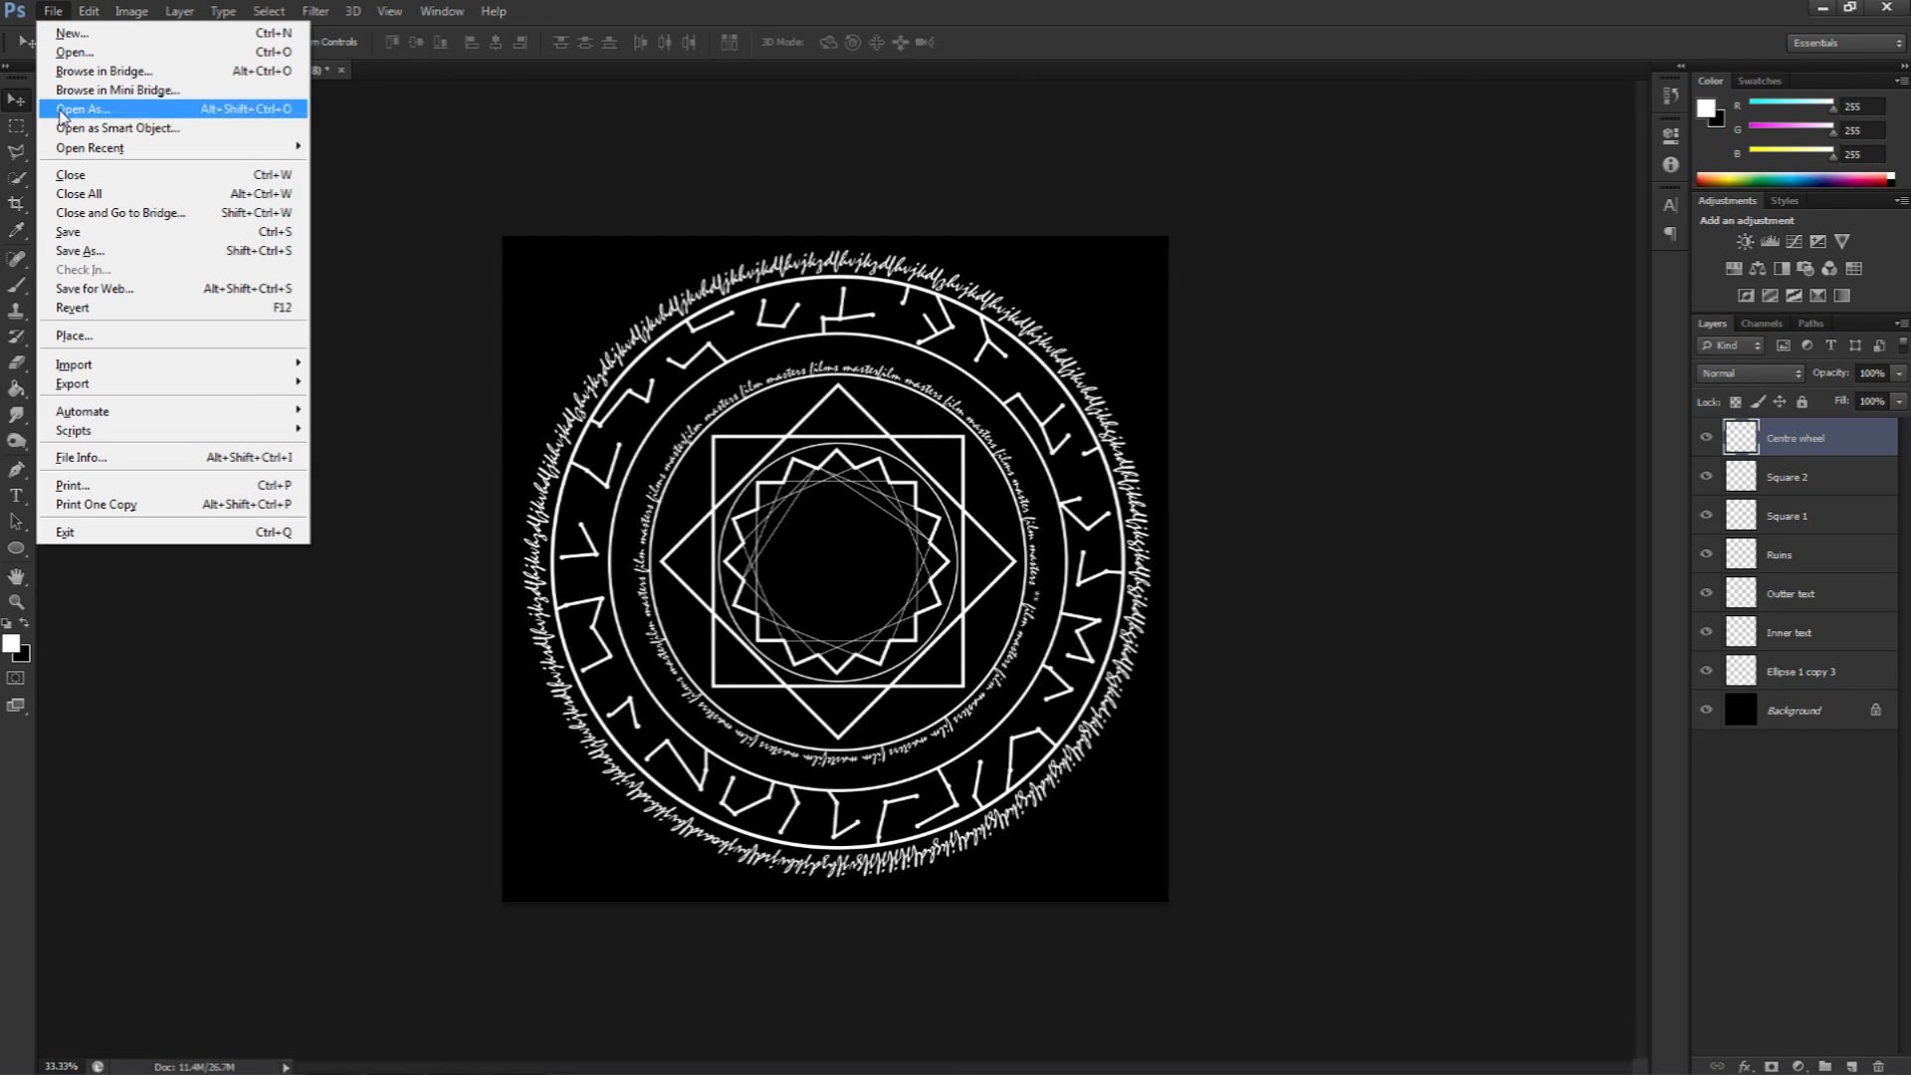
left_click(138, 255)
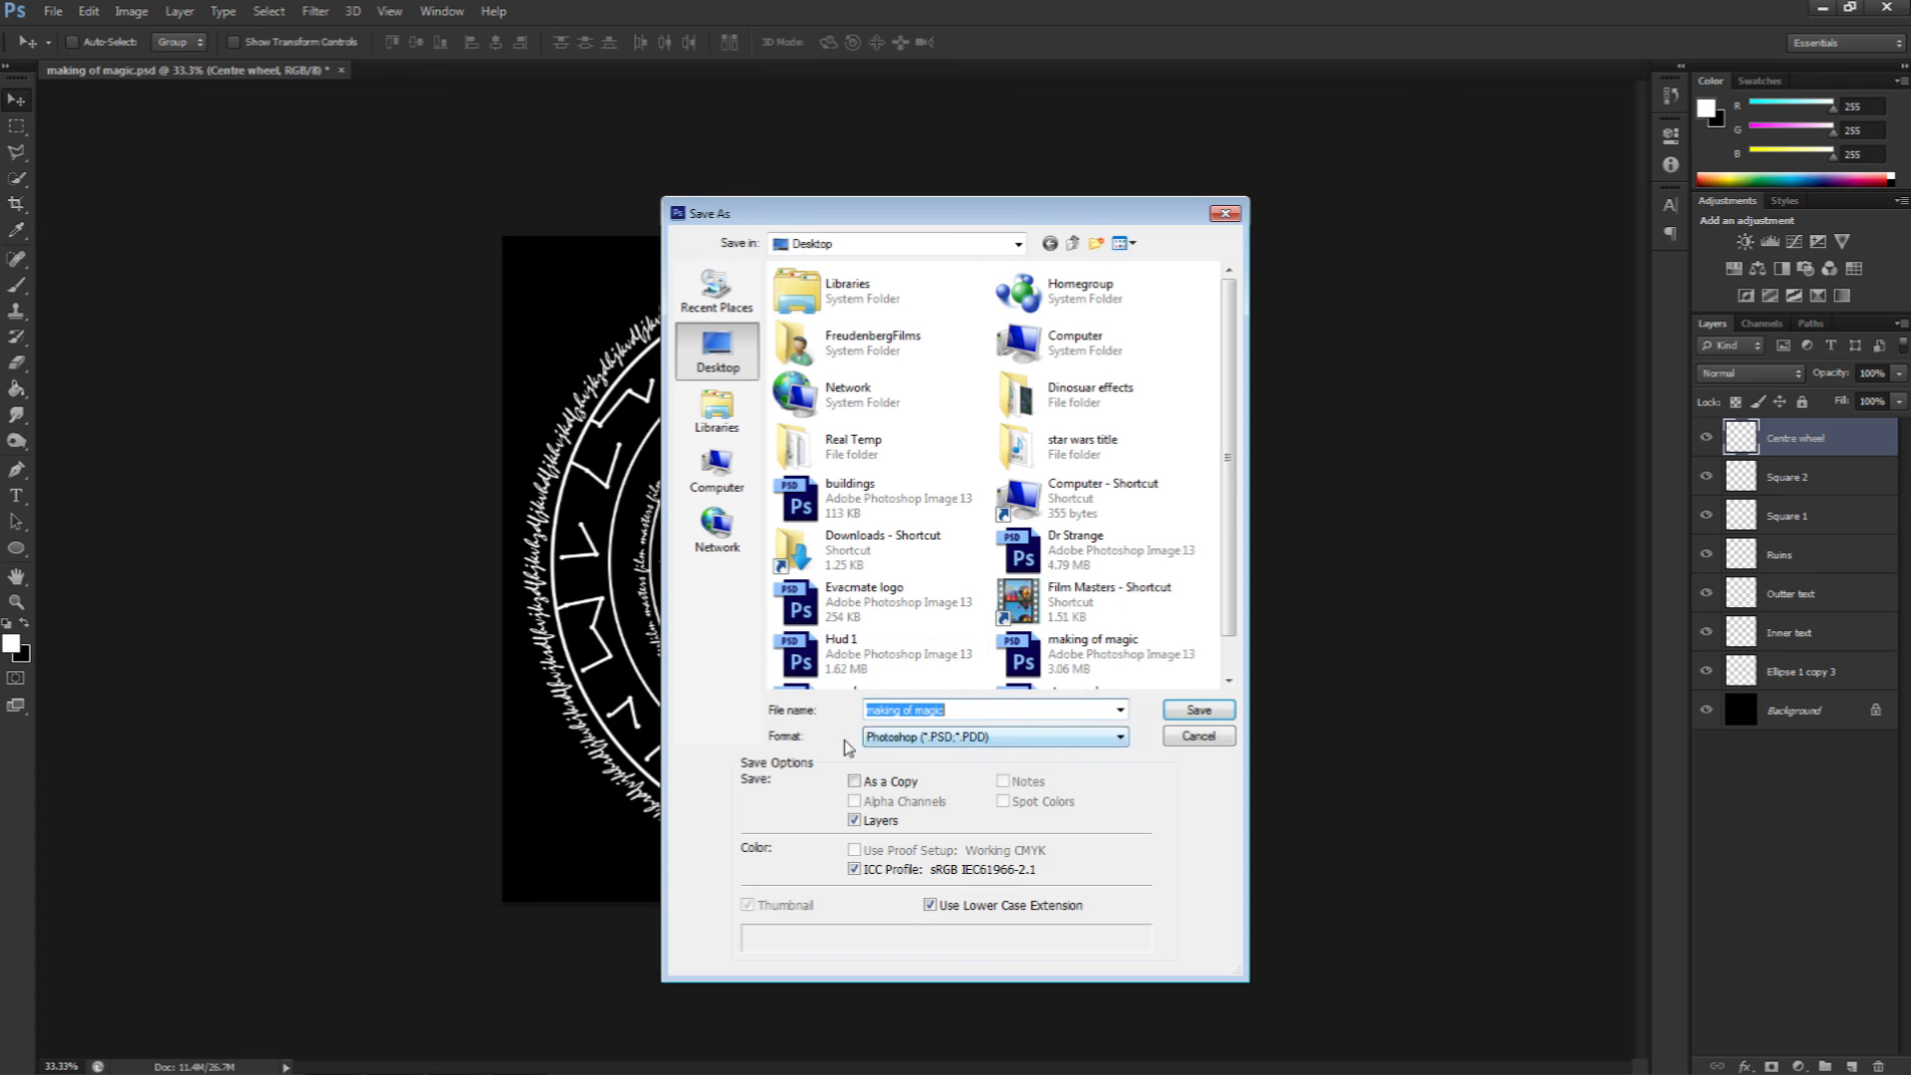
left_click(1028, 739)
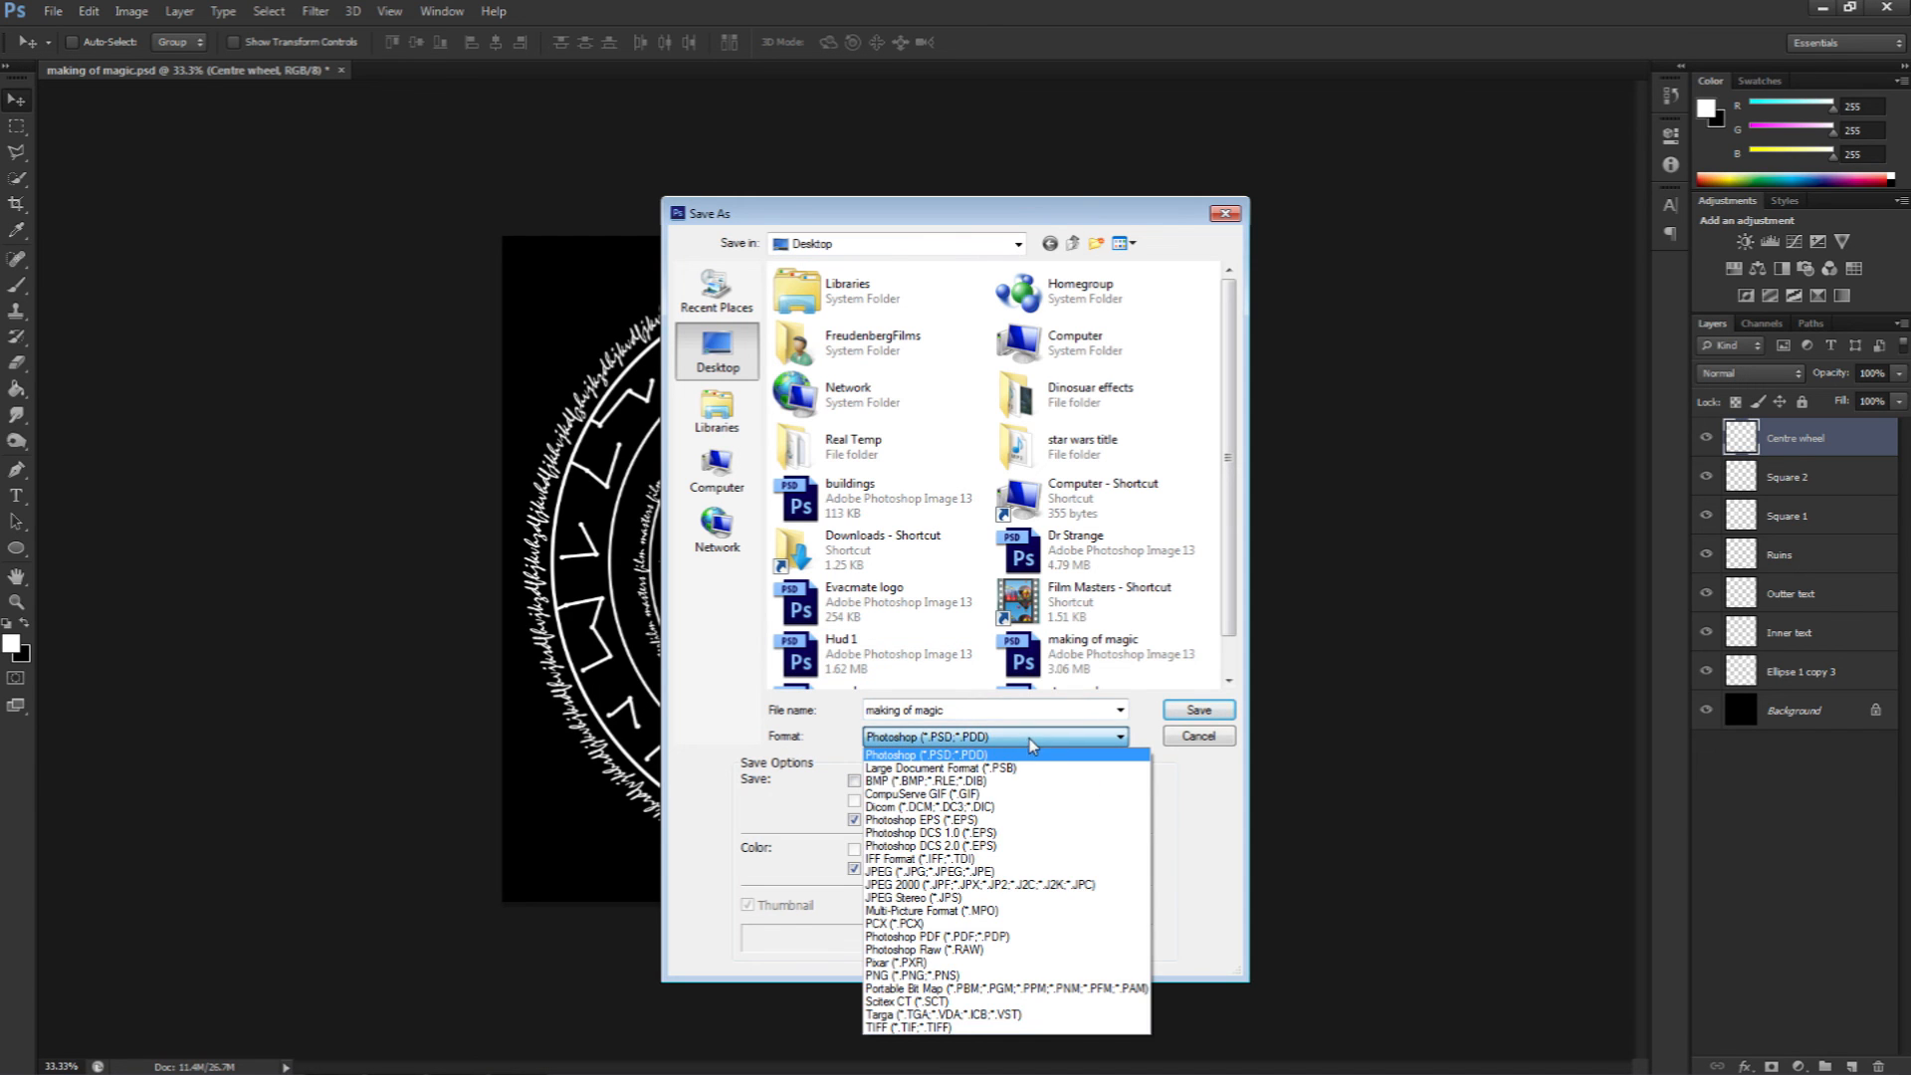
left_click(995, 872)
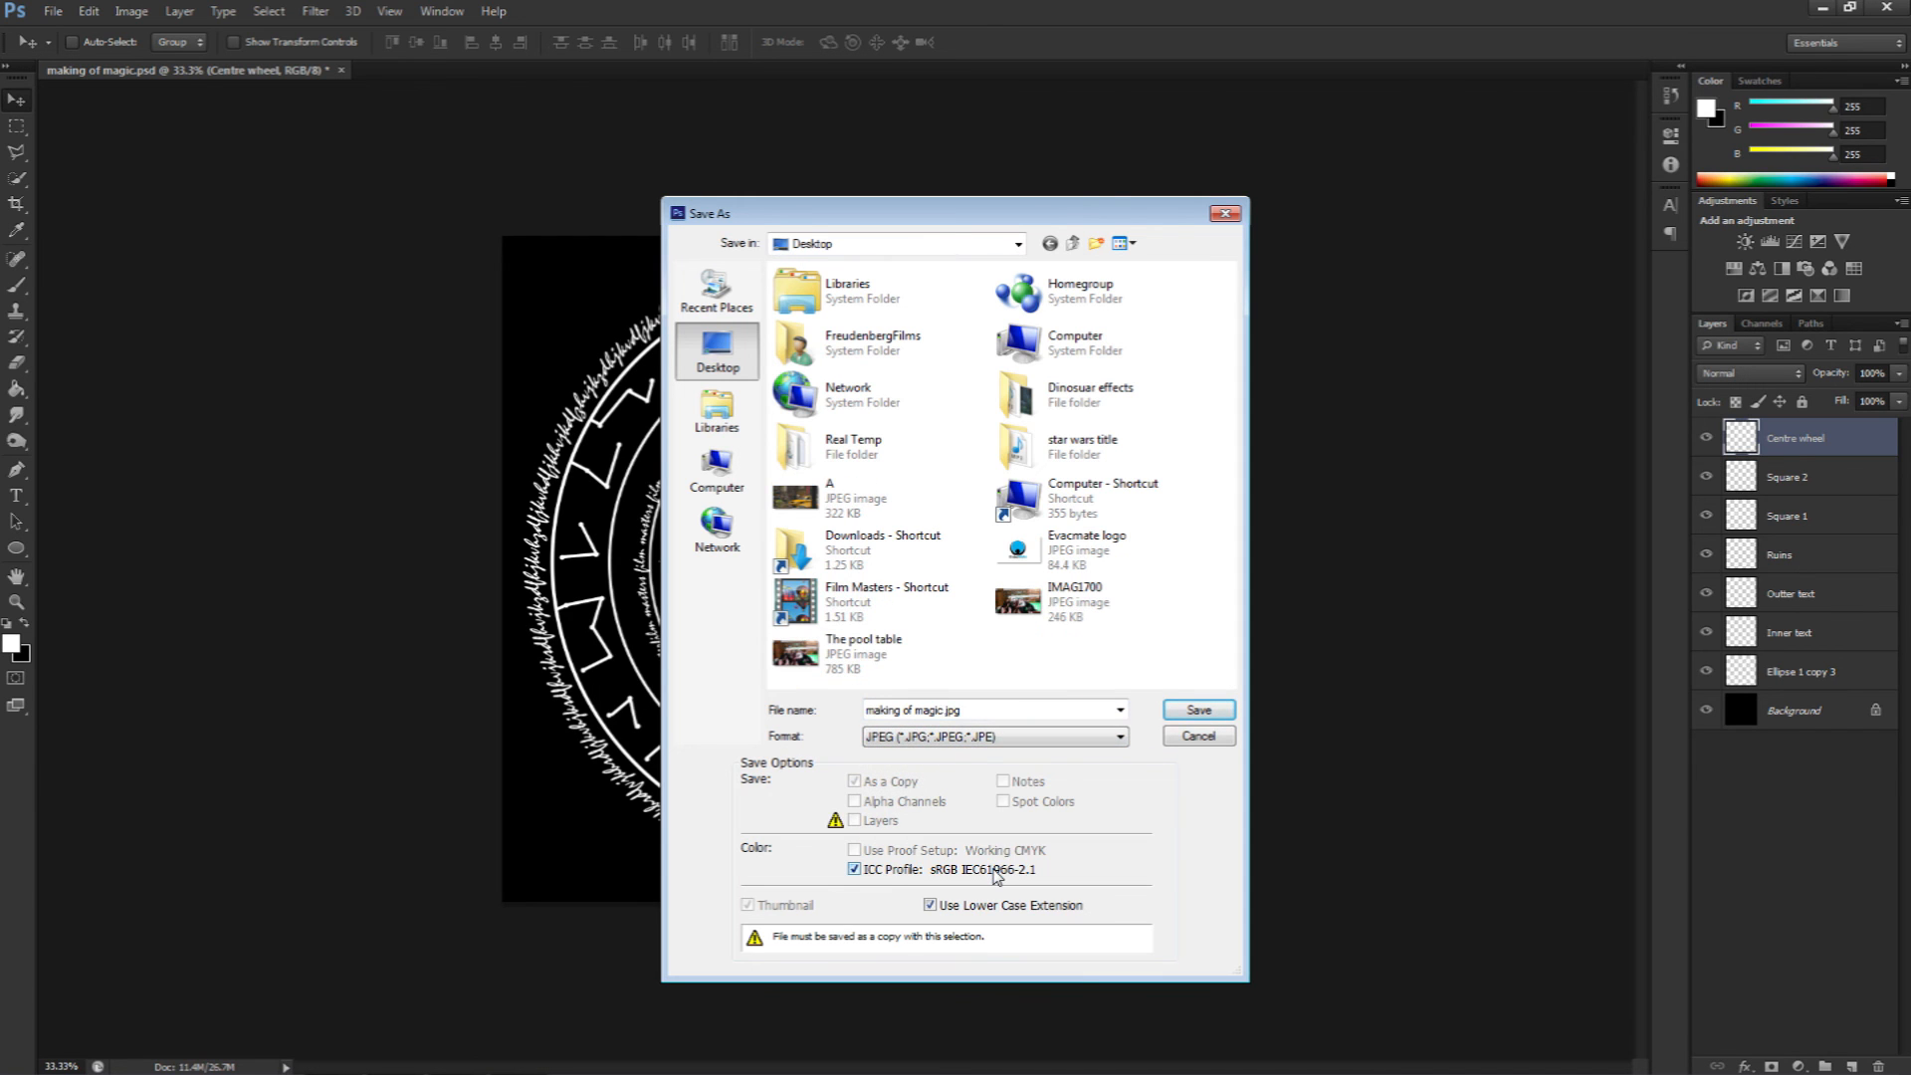
left_click(1199, 710)
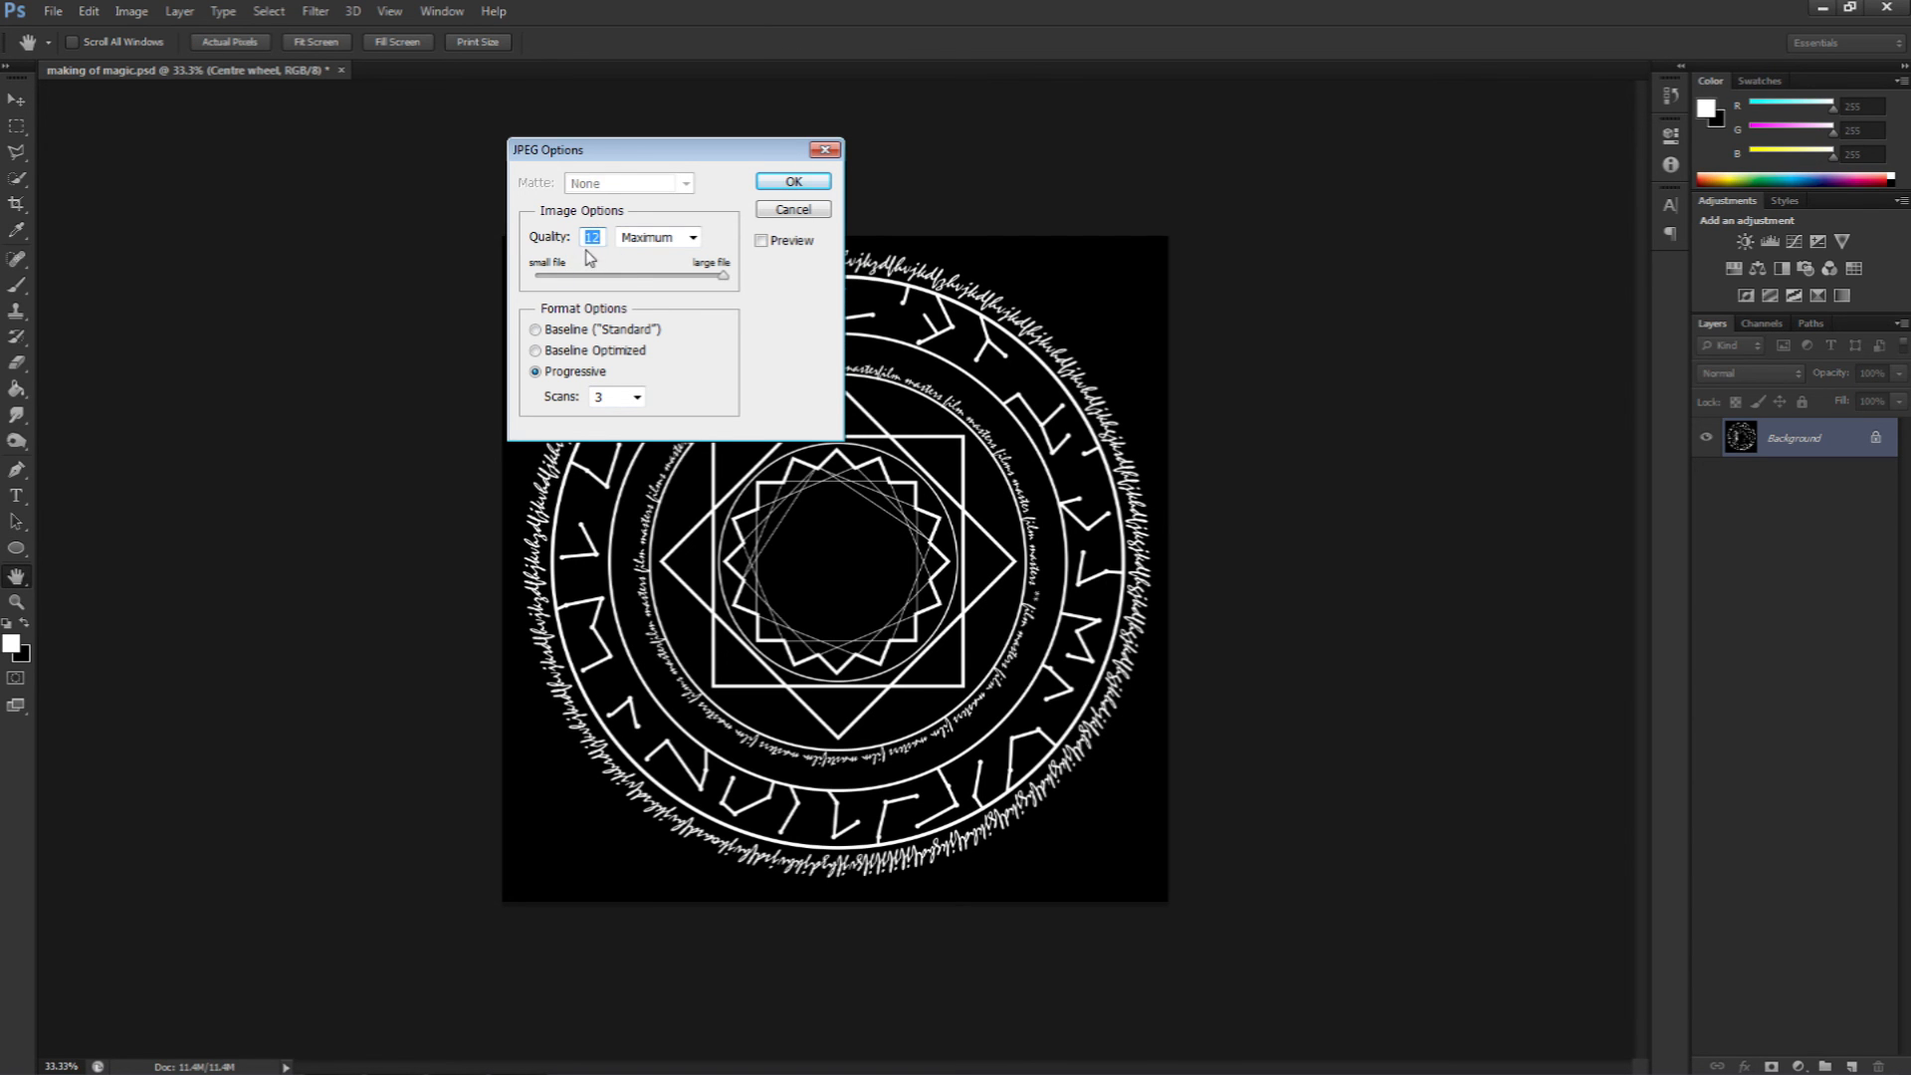
mouse_move(722, 277)
left_mouse_down()
mouse_move(565, 284)
mouse_move(725, 277)
left_mouse_up()
left_click(693, 240)
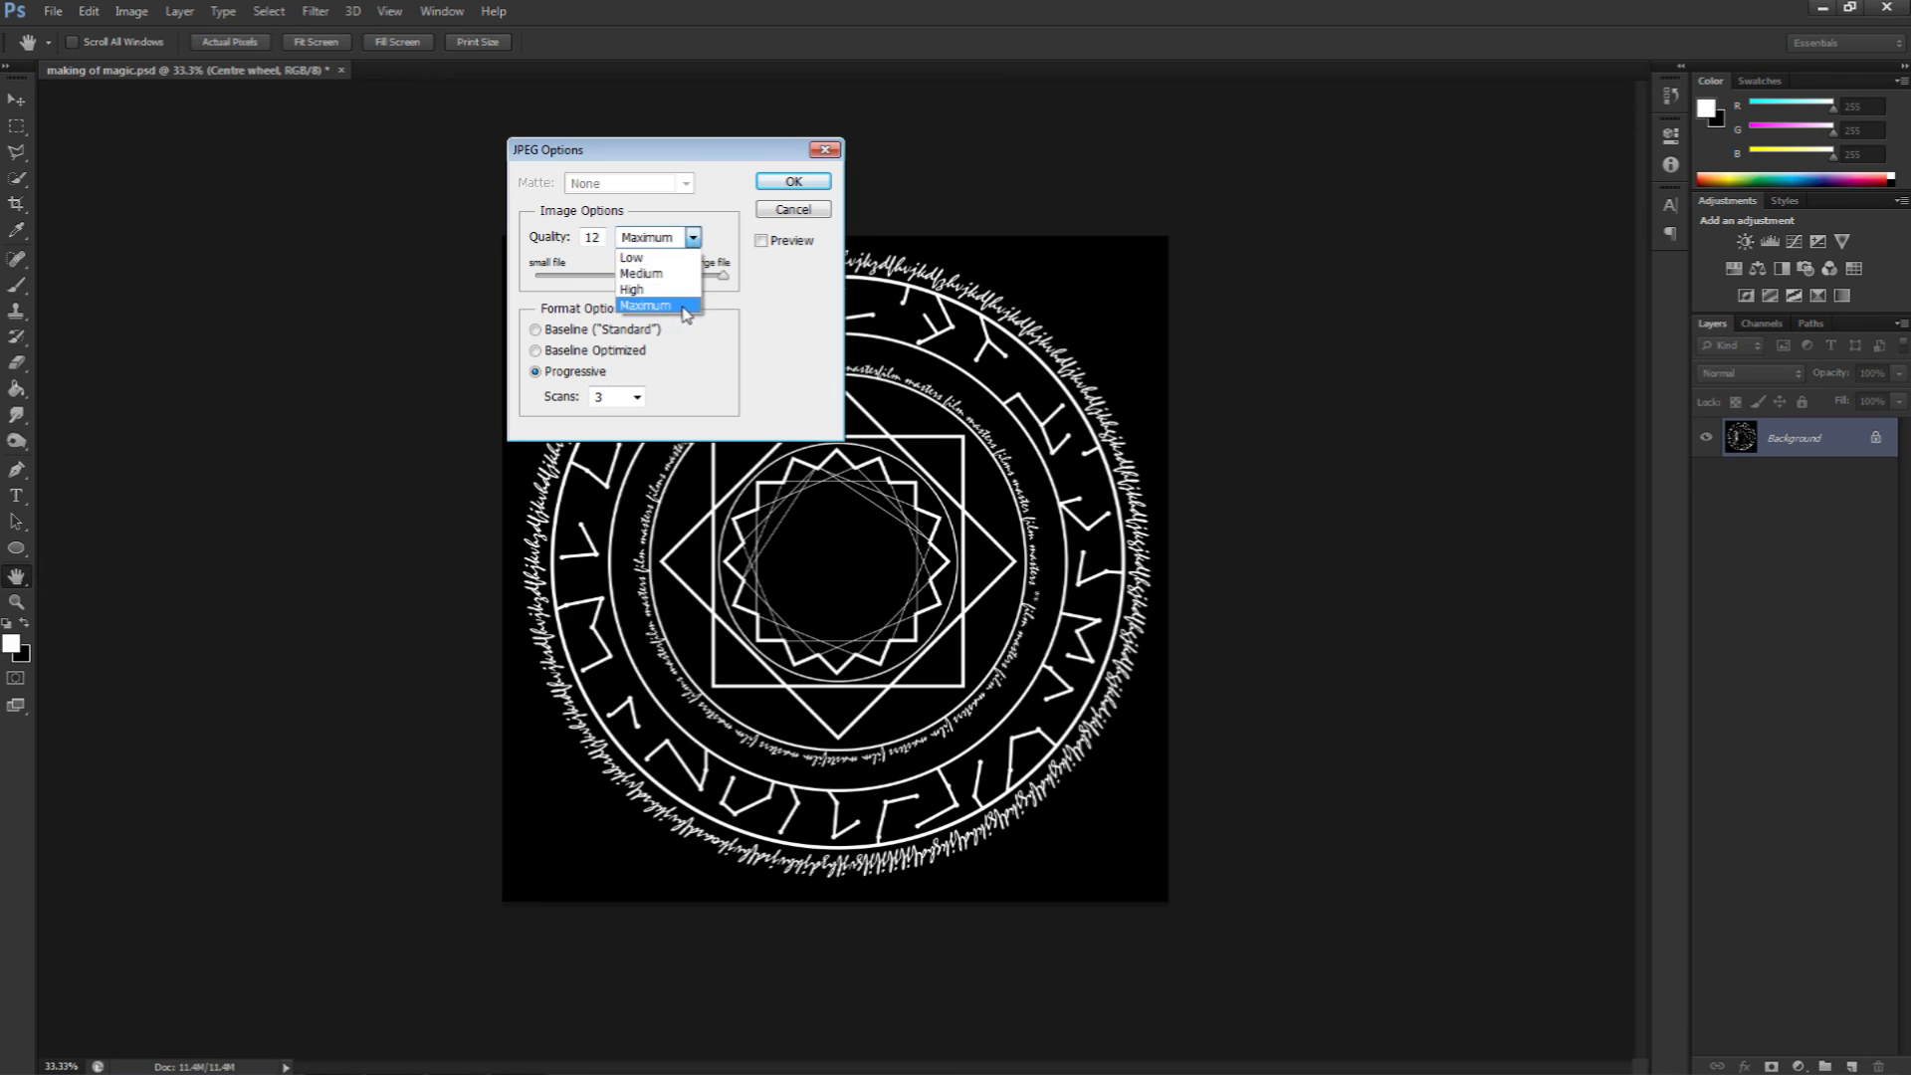
left_click(684, 308)
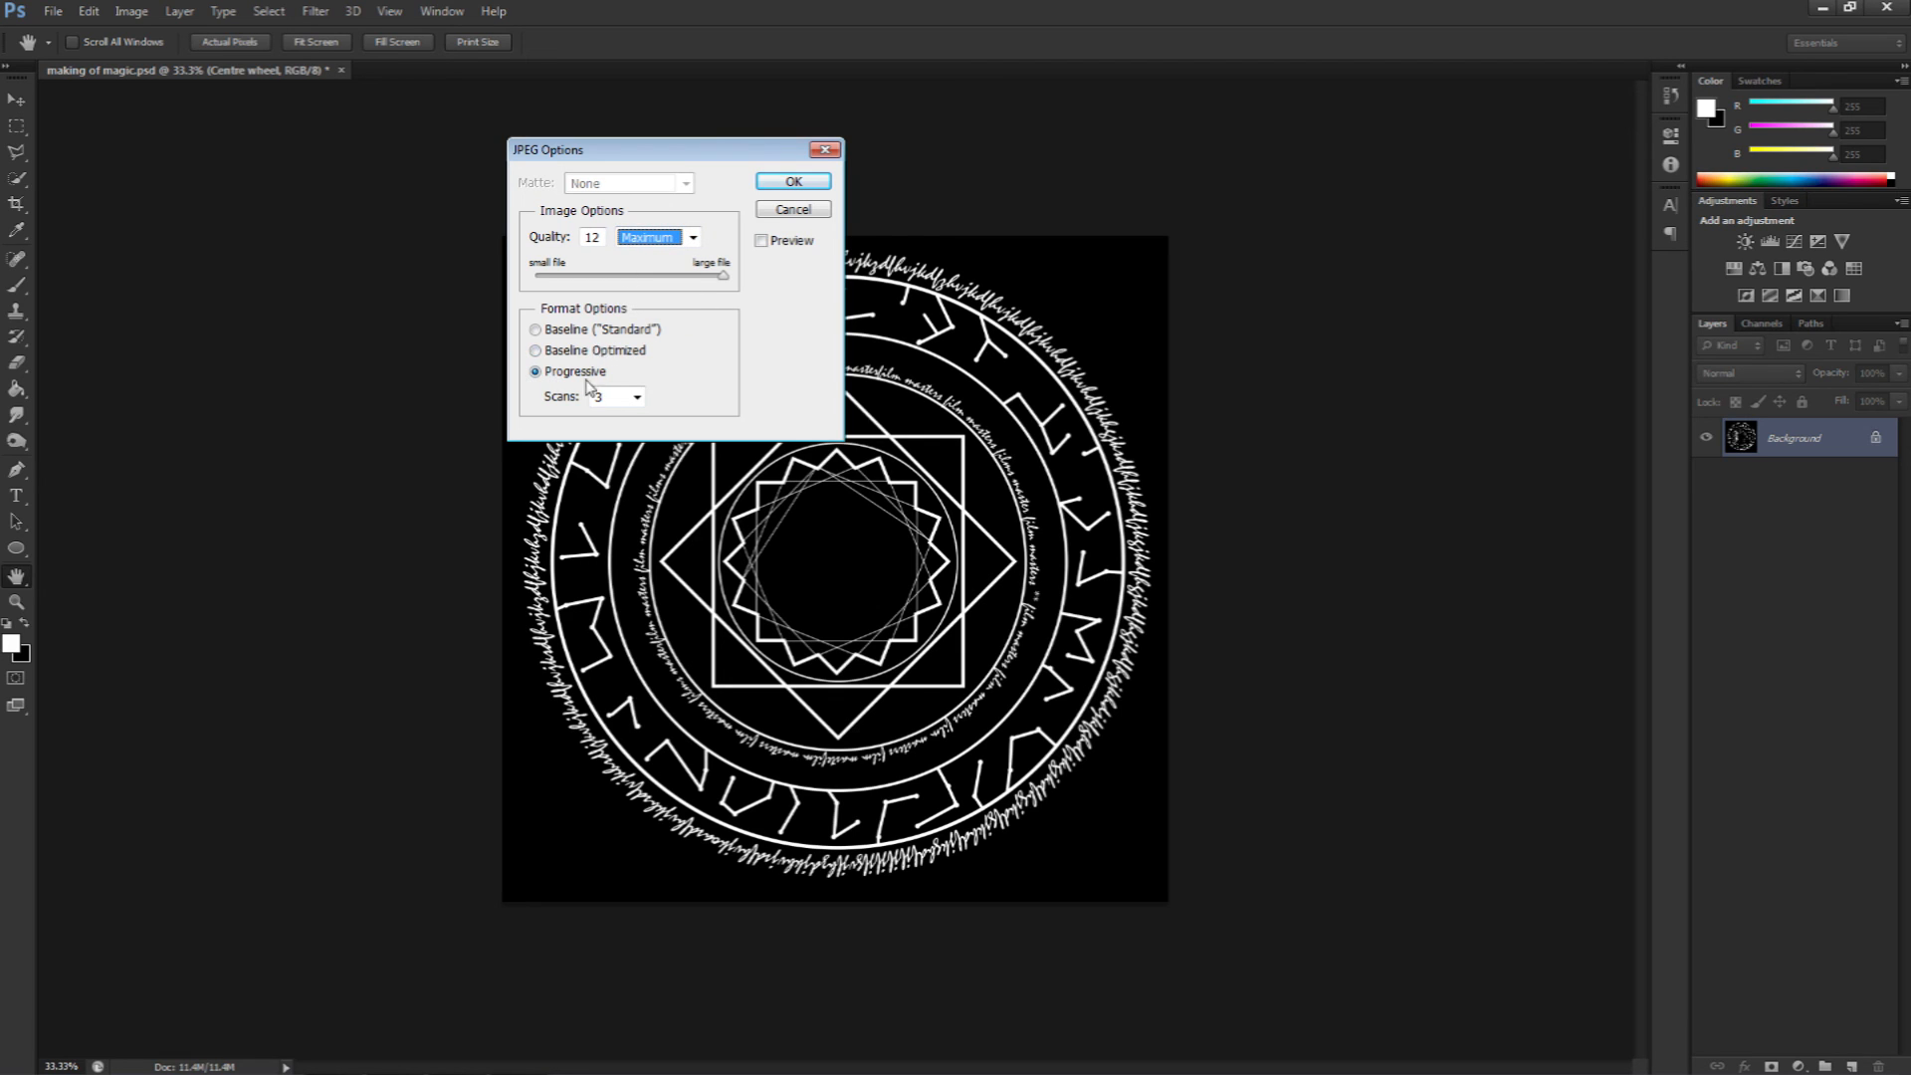